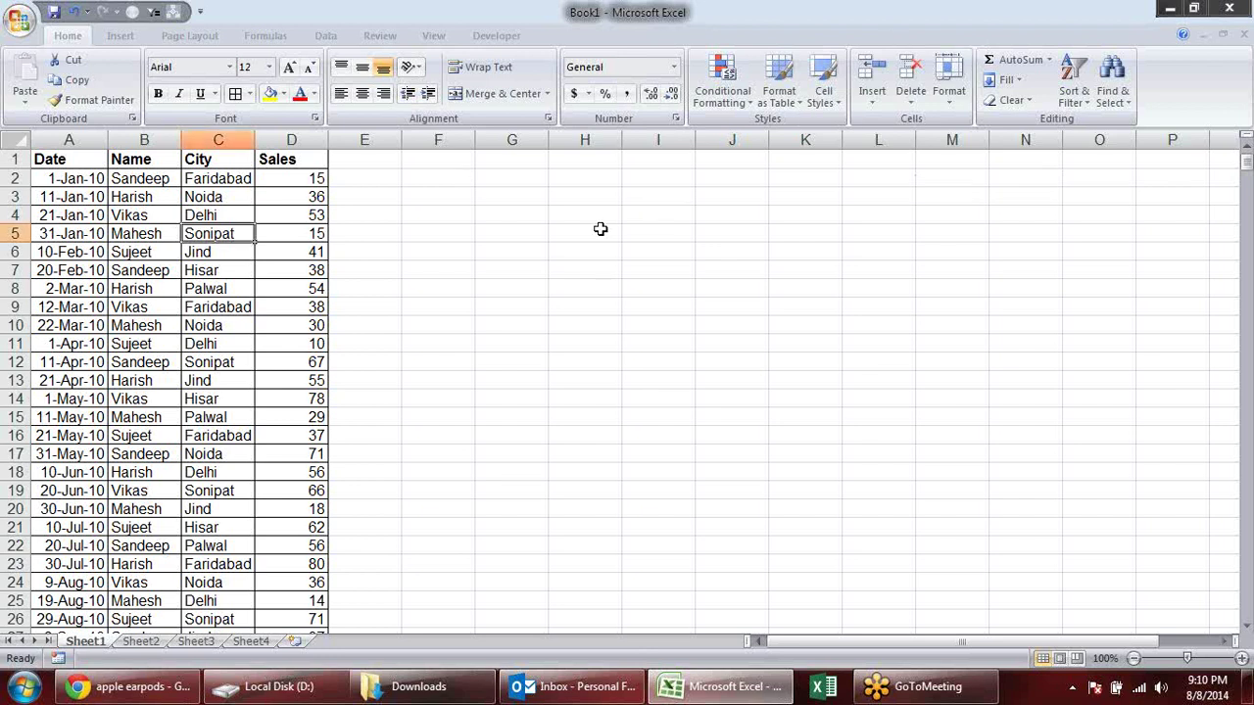
Step: Pick empty cells beside the data and highlight the first rows of the table
{"action": "left_click", "coordinate": [553, 251]}
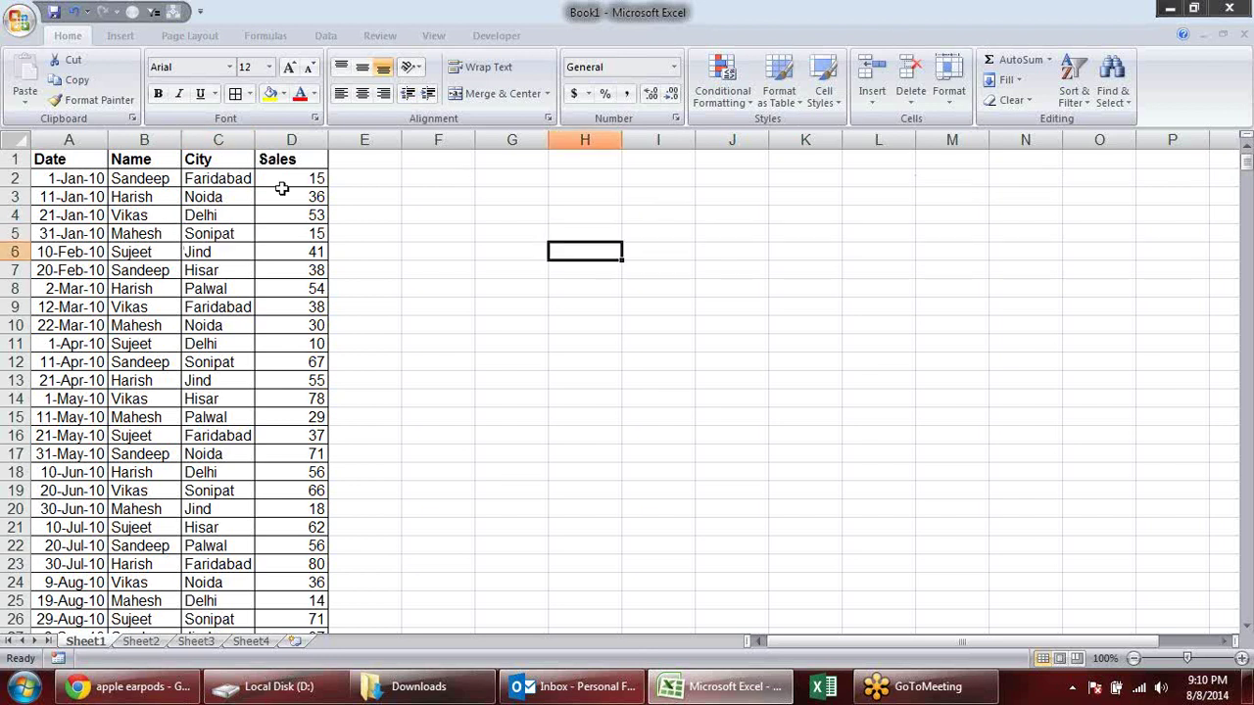
{"action": "left_click", "coordinate": [431, 415]}
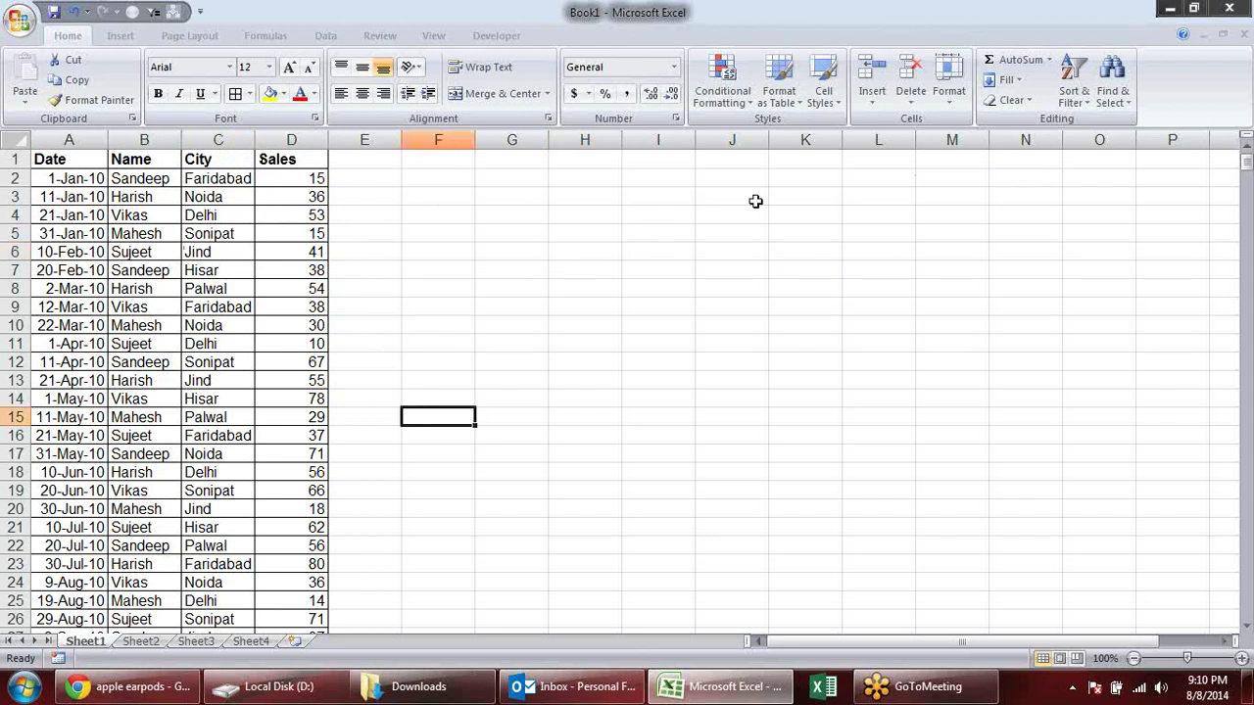
{"action": "left_click", "coordinate": [587, 269]}
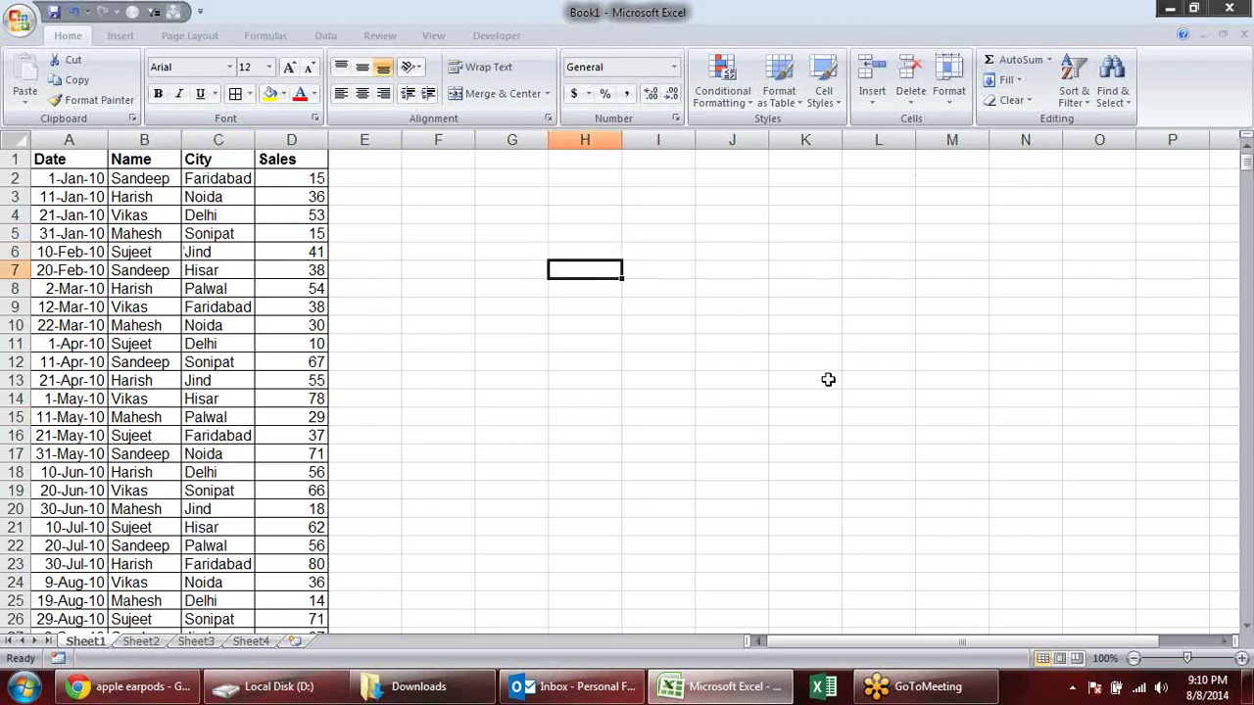
{"action": "left_click_drag", "start_coordinate": [66, 164], "coordinate": [317, 364]}
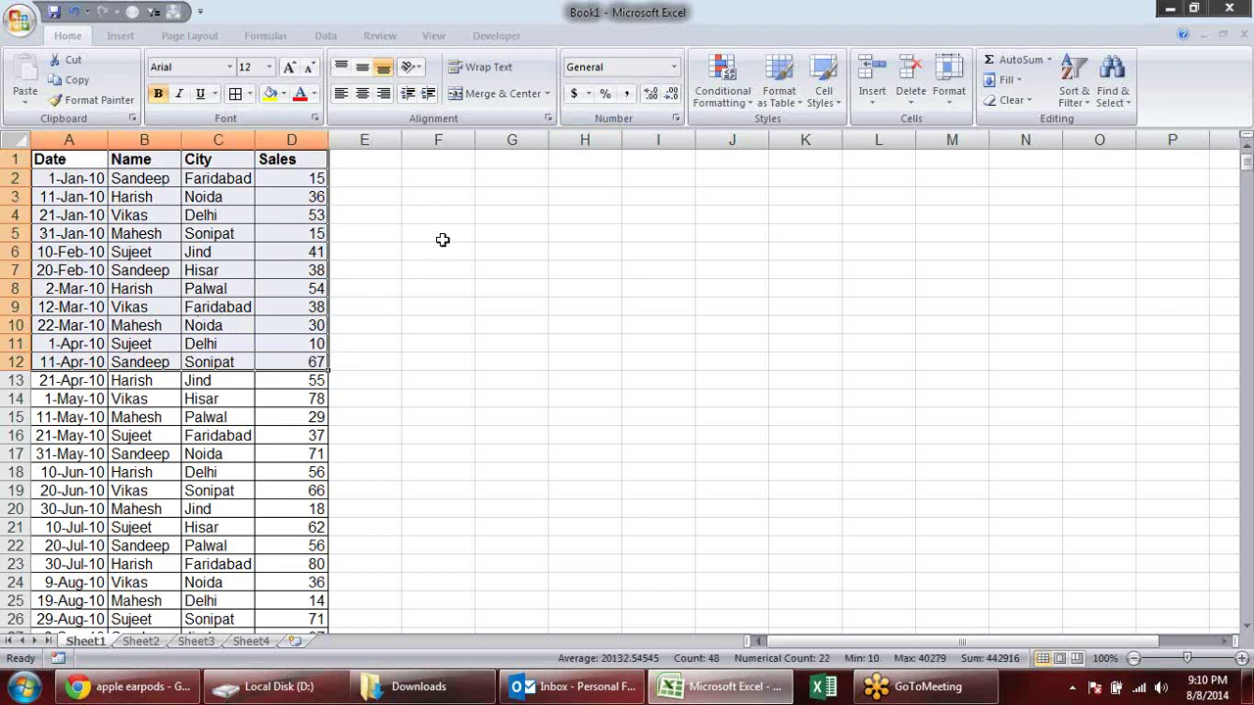
{"action": "left_click", "coordinate": [444, 236]}
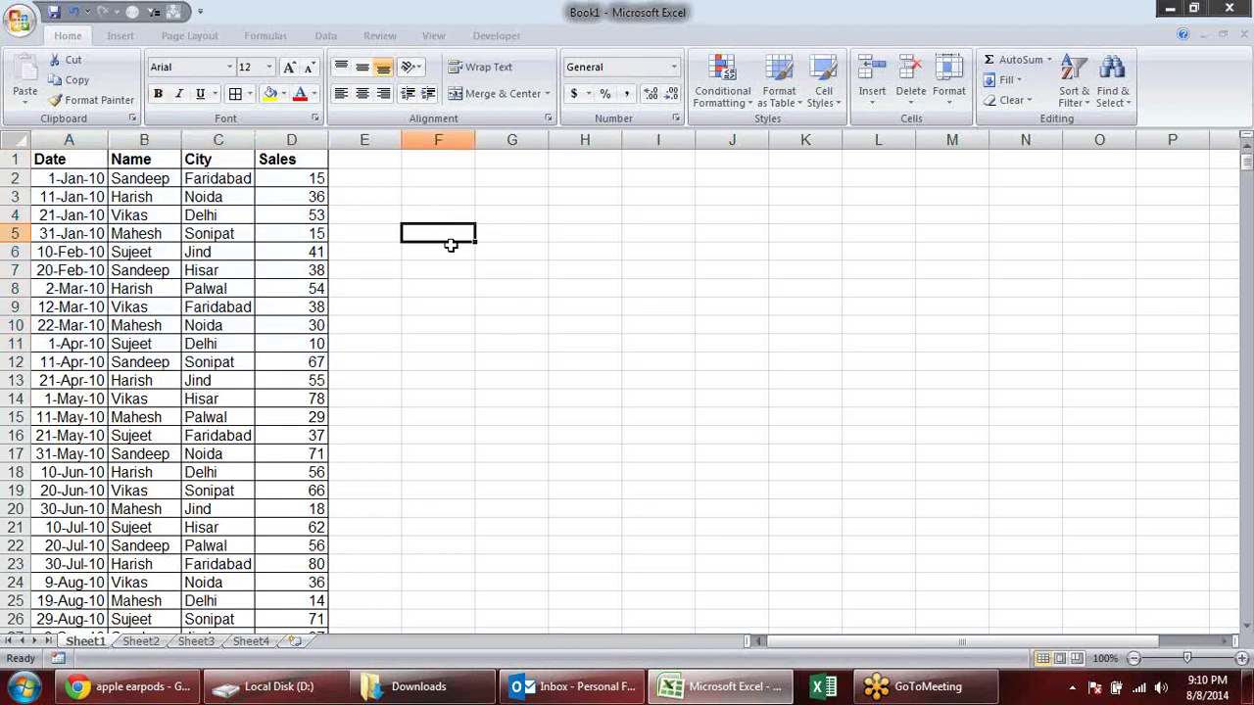
{"action": "left_click", "coordinate": [483, 196]}
{"action": "left_click", "coordinate": [446, 254]}
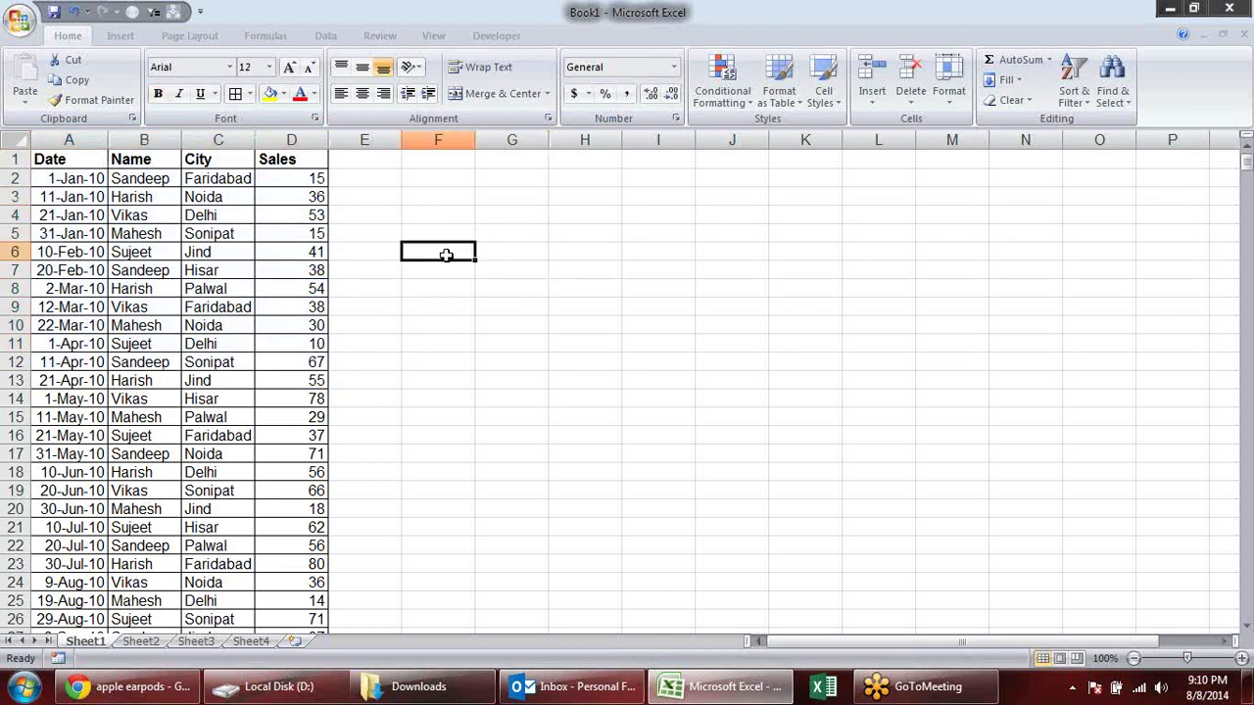
{"action": "left_click", "coordinate": [453, 192]}
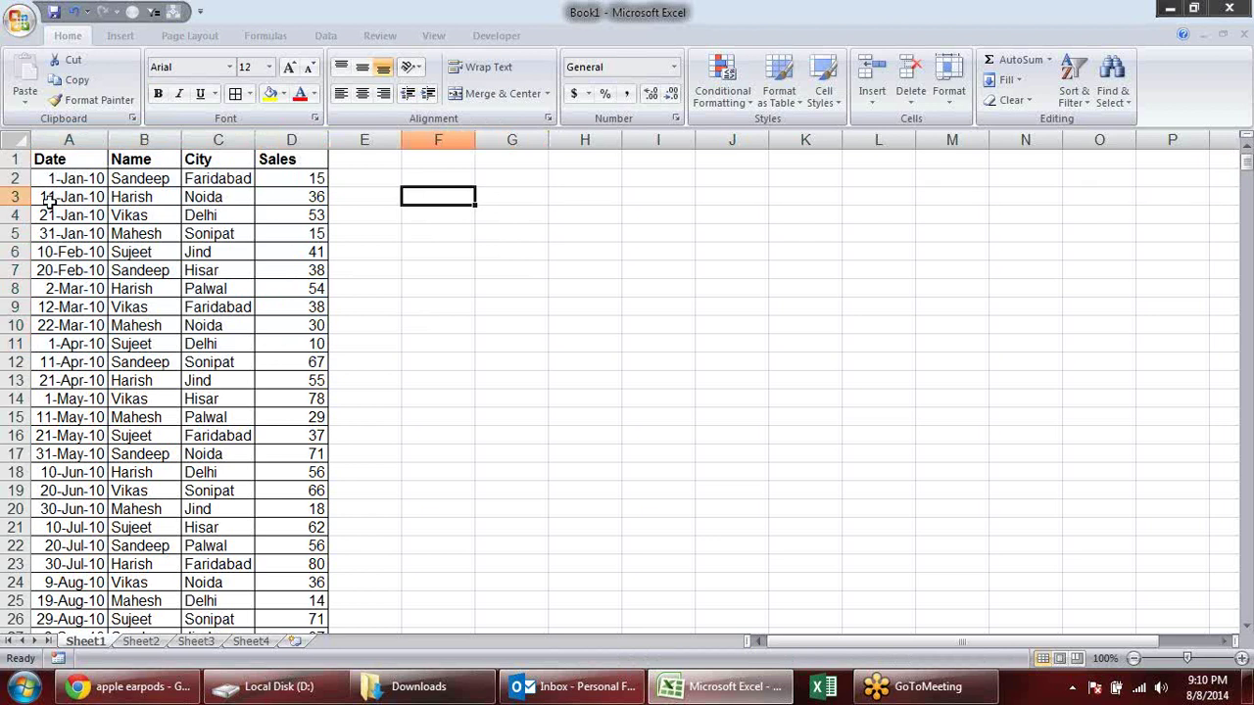
Step: Highlight the Date, Name and City rows and point out individual values, including row 8's Sales
{"action": "mouse_move", "coordinate": [55, 163]}
{"action": "left_mouse_down"}
{"action": "mouse_move", "coordinate": [235, 361]}
{"action": "mouse_move", "coordinate": [261, 352]}
{"action": "left_mouse_up"}
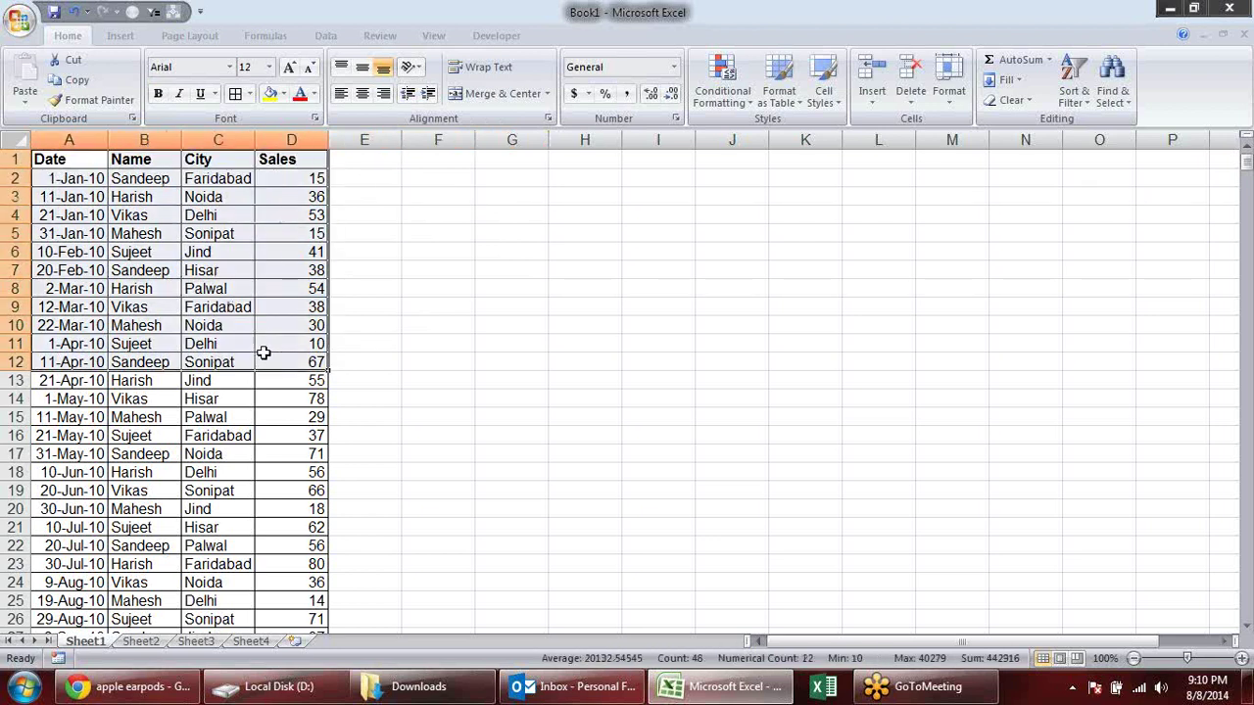
{"action": "left_click", "coordinate": [299, 218]}
{"action": "left_click", "coordinate": [137, 232]}
{"action": "left_click", "coordinate": [43, 245]}
{"action": "left_click", "coordinate": [152, 245]}
{"action": "left_click", "coordinate": [316, 248]}
{"action": "left_click", "coordinate": [277, 322]}
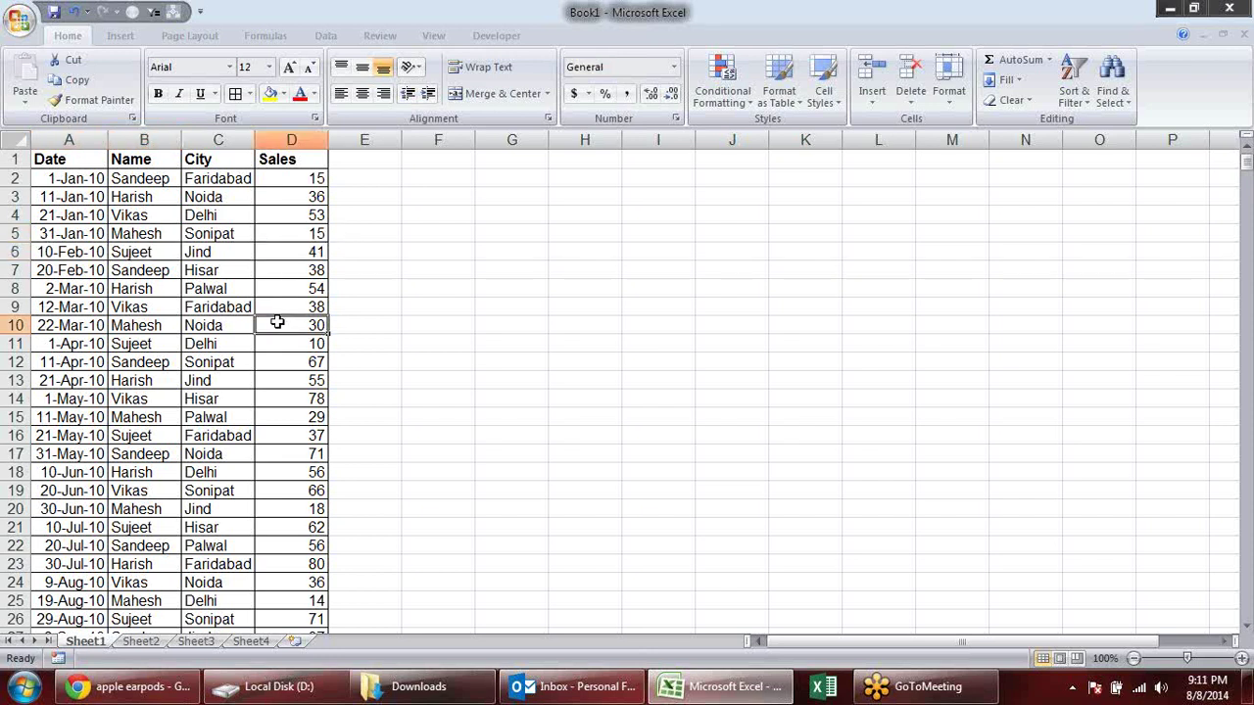
{"action": "left_click", "coordinate": [194, 317]}
{"action": "left_click", "coordinate": [88, 284]}
{"action": "left_click", "coordinate": [155, 289]}
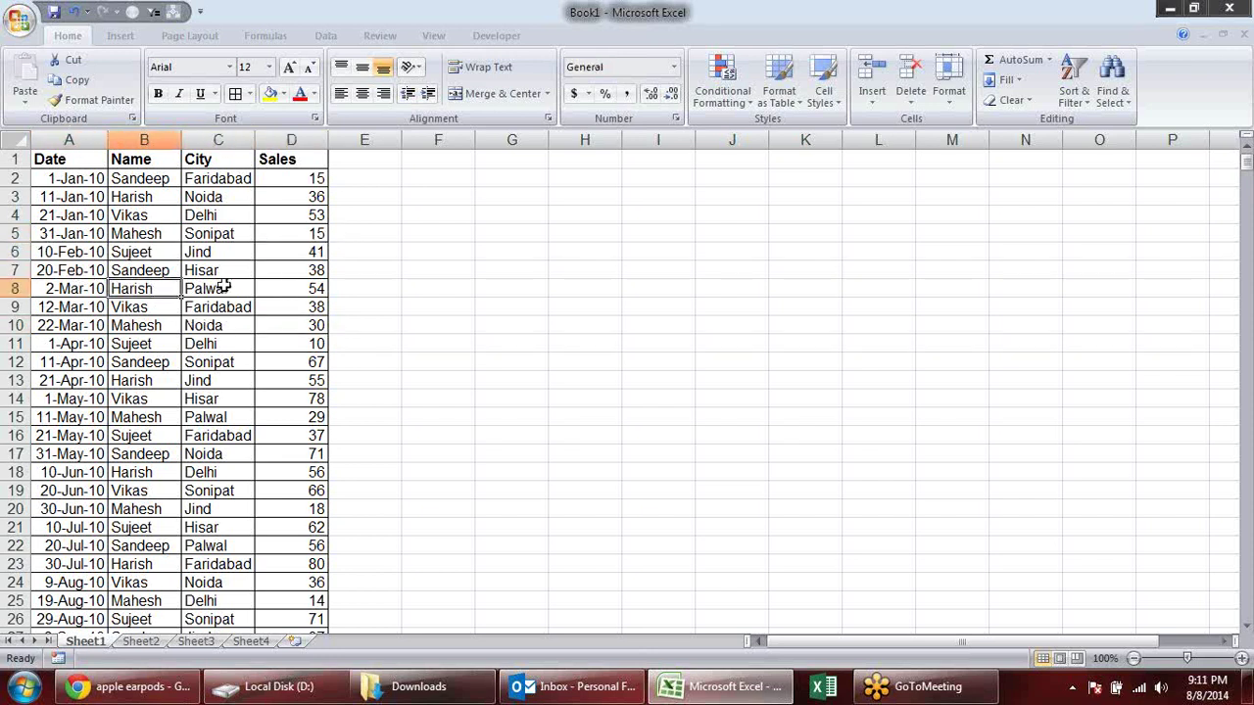
{"action": "left_click", "coordinate": [223, 287]}
{"action": "left_click", "coordinate": [301, 289]}
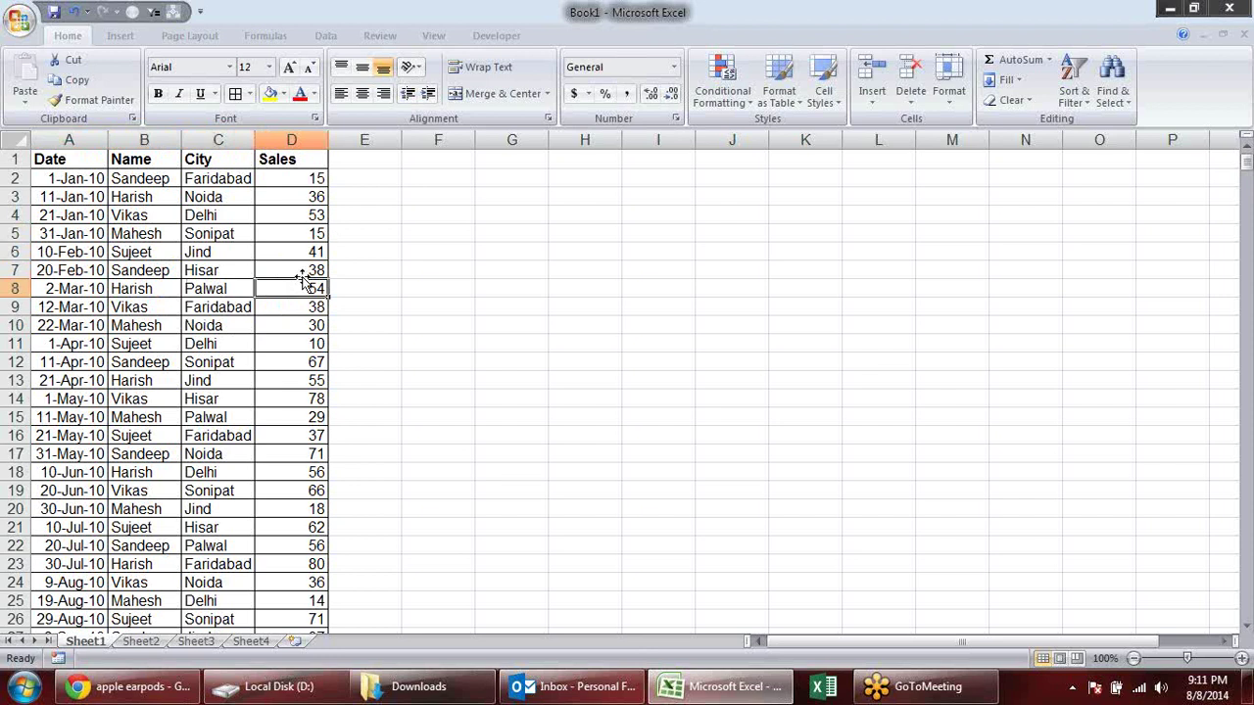
Step: Highlight data rows 2 to 14, then point out the values in row 5
{"action": "left_click_drag", "start_coordinate": [69, 180], "coordinate": [291, 399]}
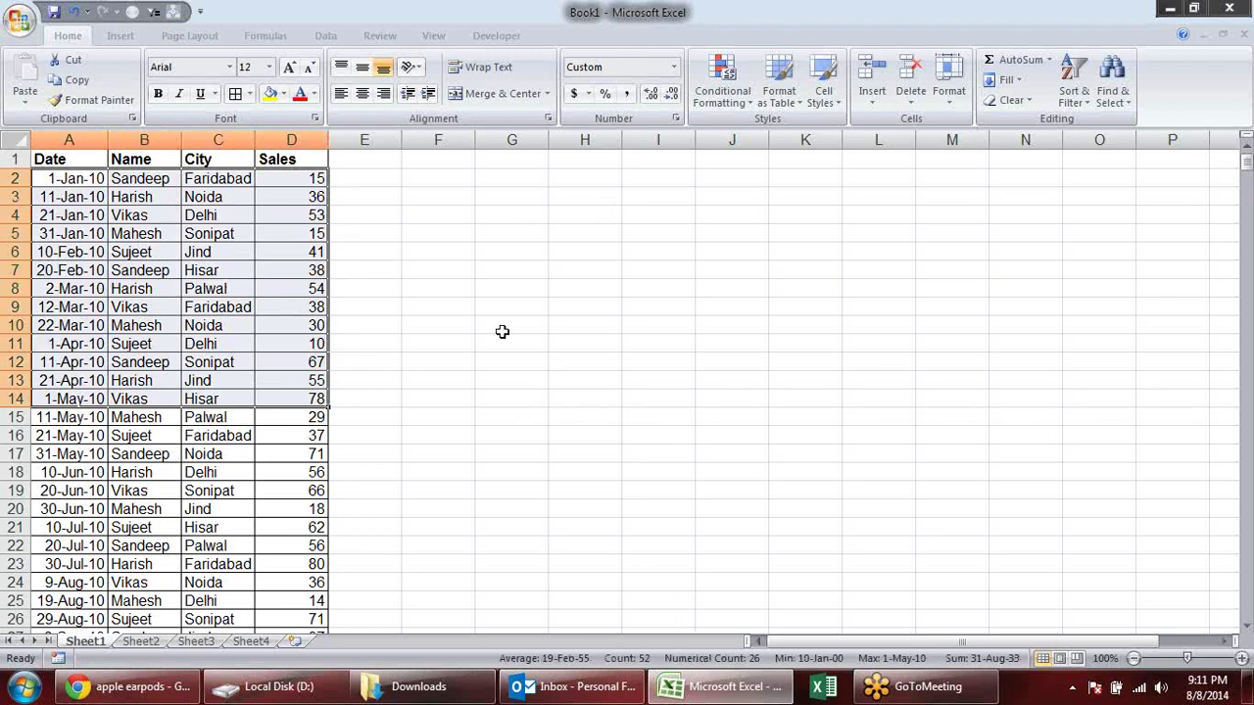
{"action": "left_click_drag", "start_coordinate": [57, 218], "coordinate": [133, 234]}
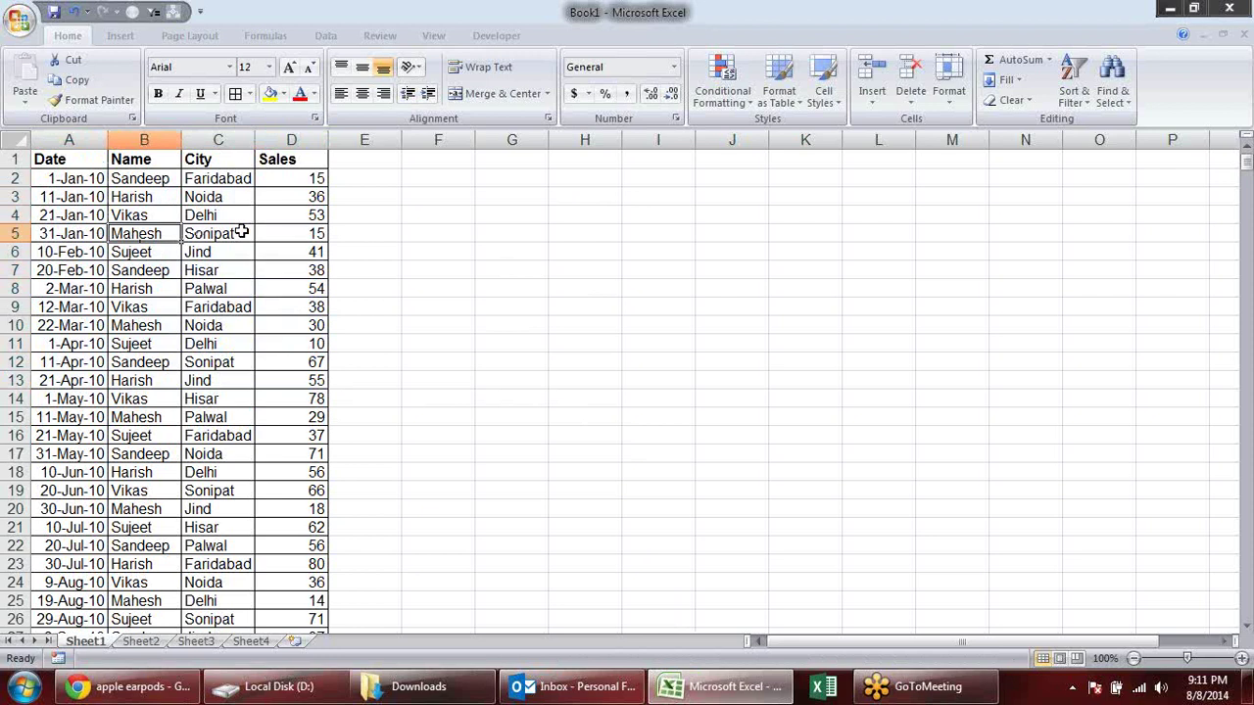
{"action": "left_click", "coordinate": [81, 219]}
{"action": "left_click", "coordinate": [142, 252]}
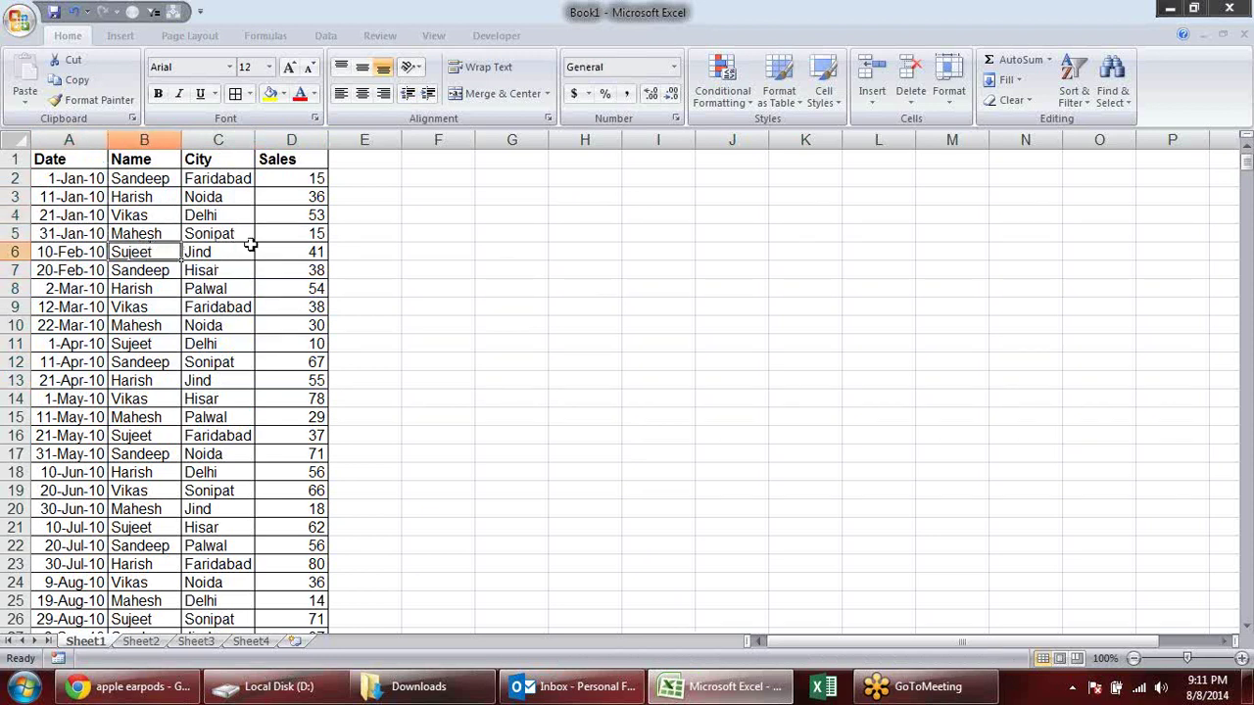
{"action": "left_click", "coordinate": [247, 238]}
{"action": "left_click", "coordinate": [284, 235]}
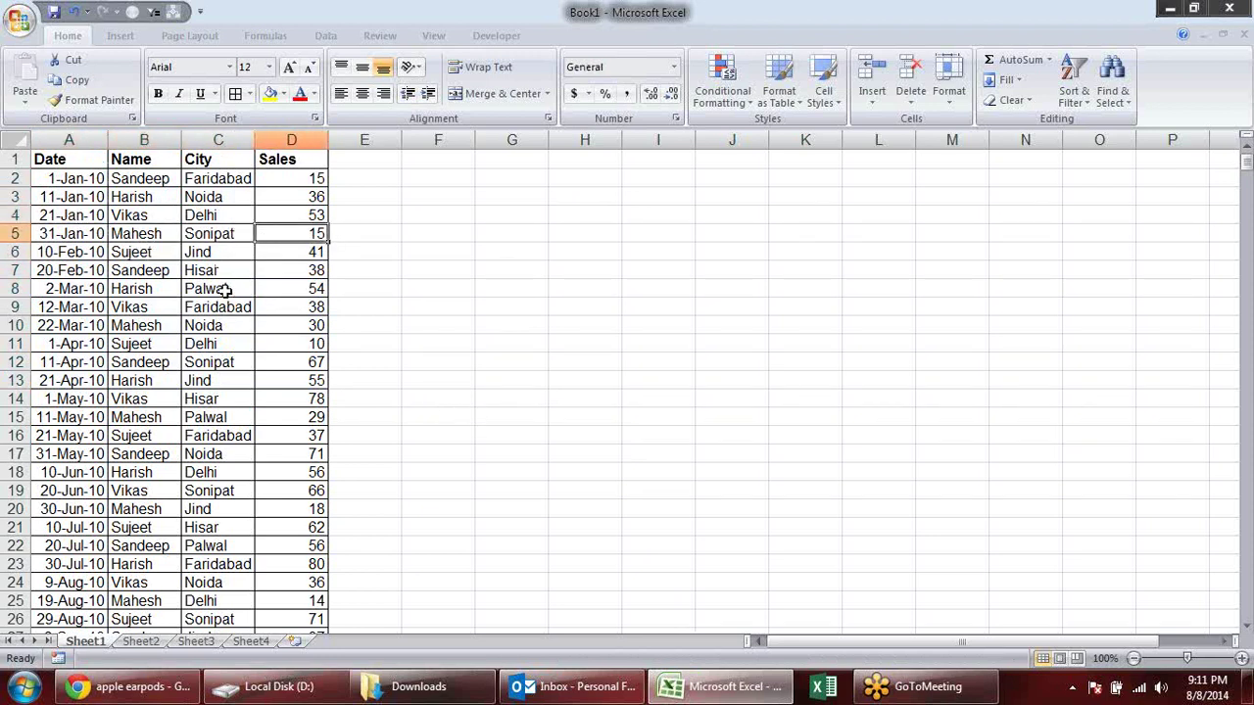
{"action": "left_click", "coordinate": [545, 271]}
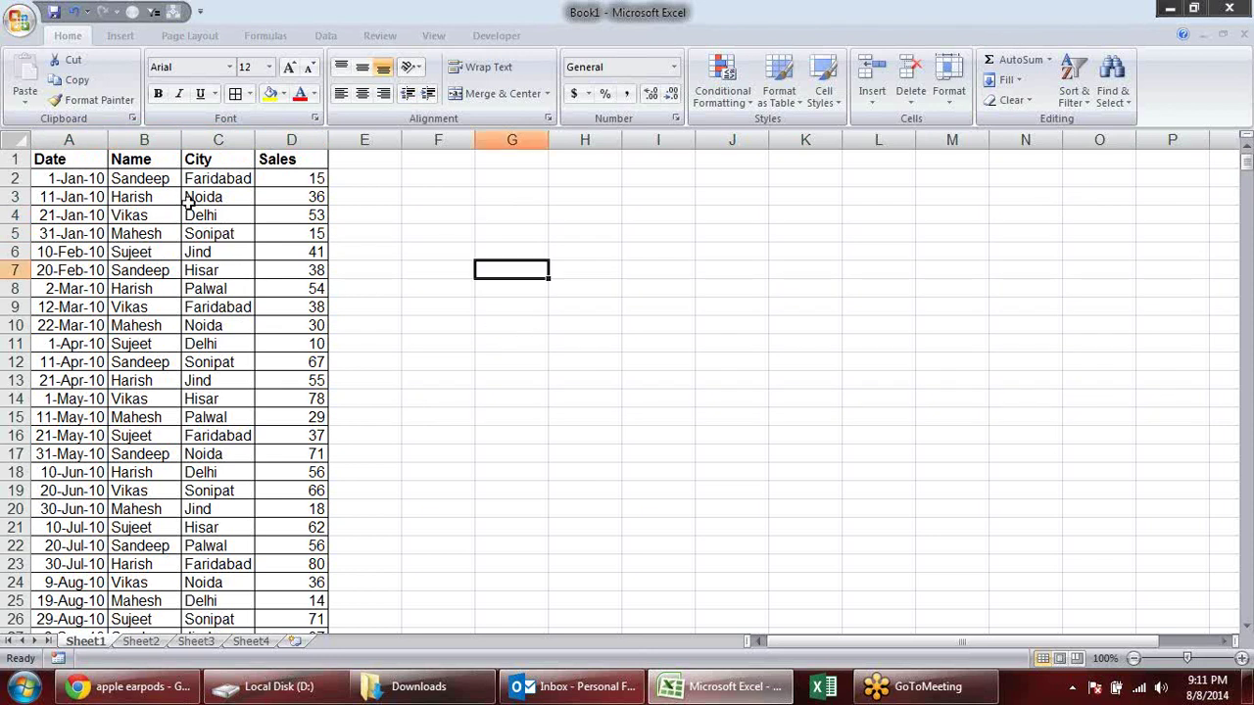
Step: Copy the City heading into cell H5
{"action": "left_click", "coordinate": [192, 167]}
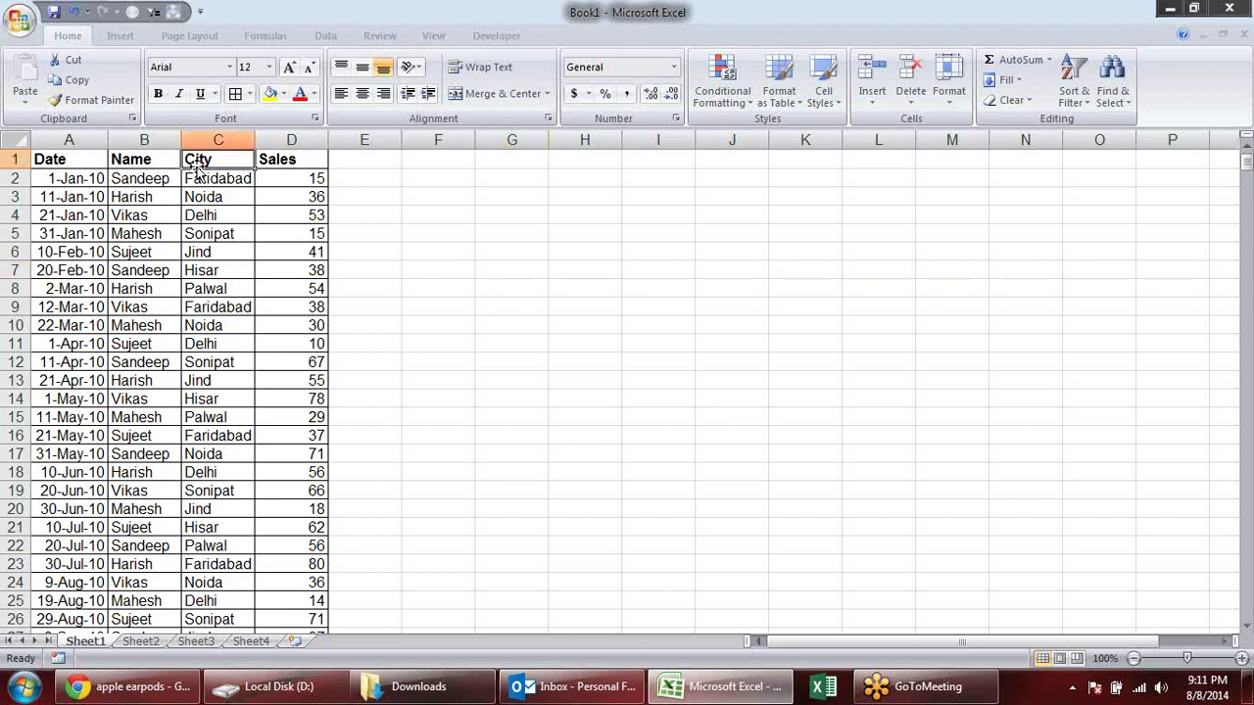
{"action": "key", "text": "ctrl+c"}
{"action": "left_click", "coordinate": [587, 235]}
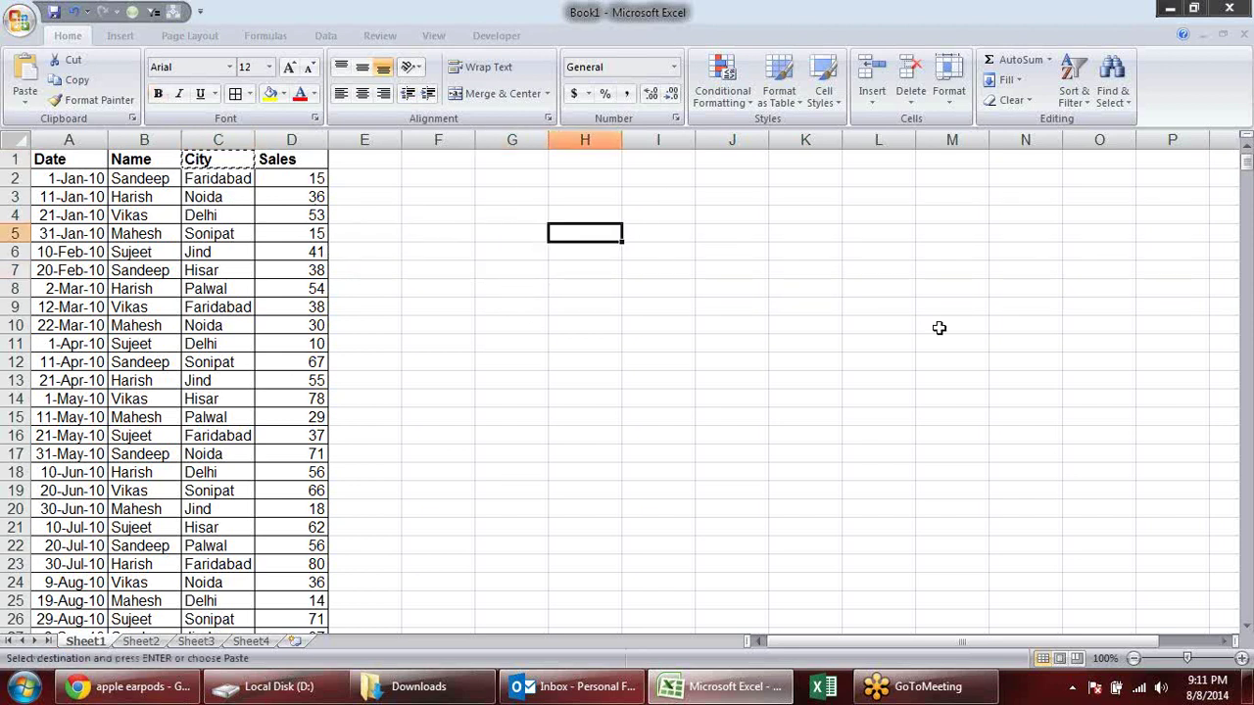
{"action": "key", "text": "Return"}
Step: Mark the report area beside and below the copied City heading
{"action": "left_click_drag", "start_coordinate": [601, 254], "coordinate": [566, 400]}
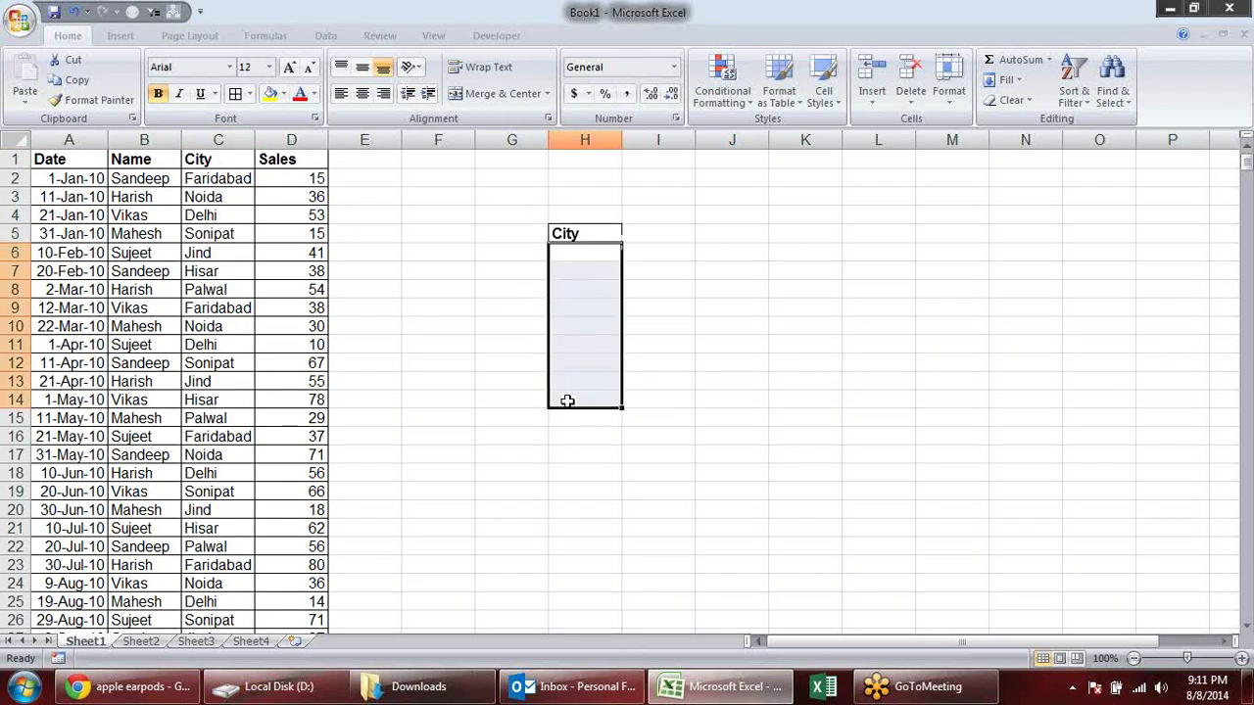
{"action": "left_click", "coordinate": [142, 159]}
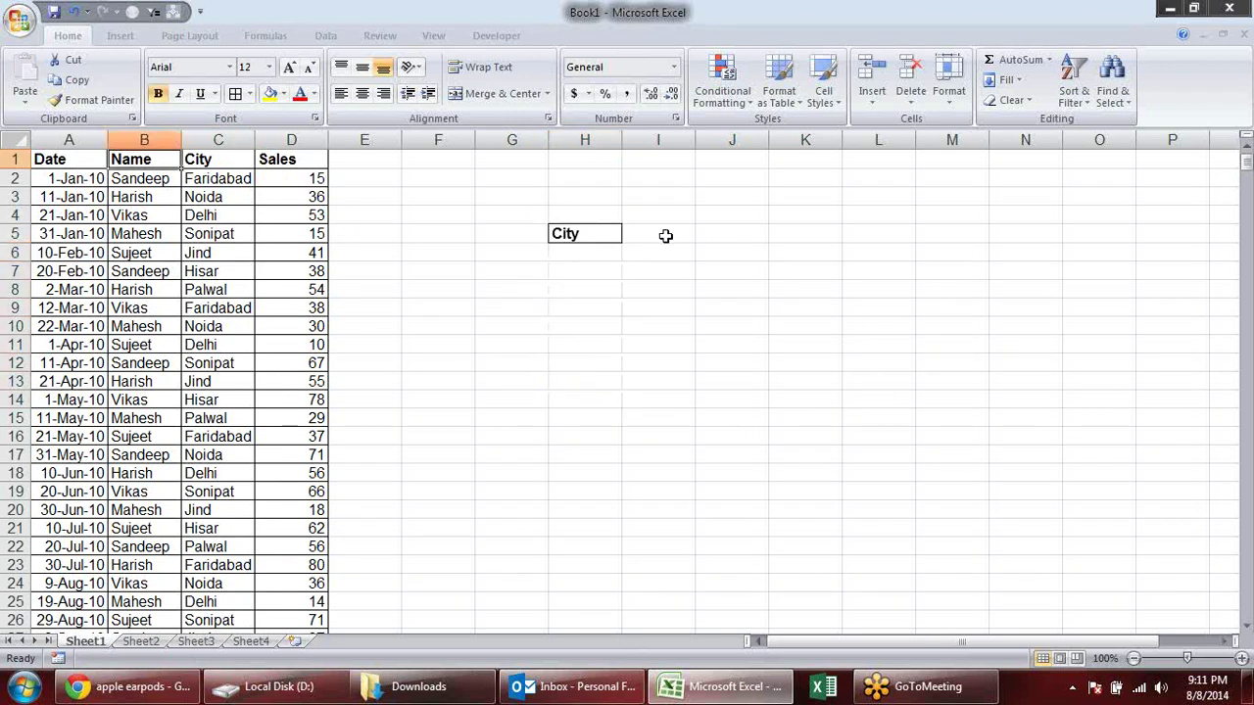
{"action": "left_click_drag", "start_coordinate": [658, 235], "coordinate": [1021, 230]}
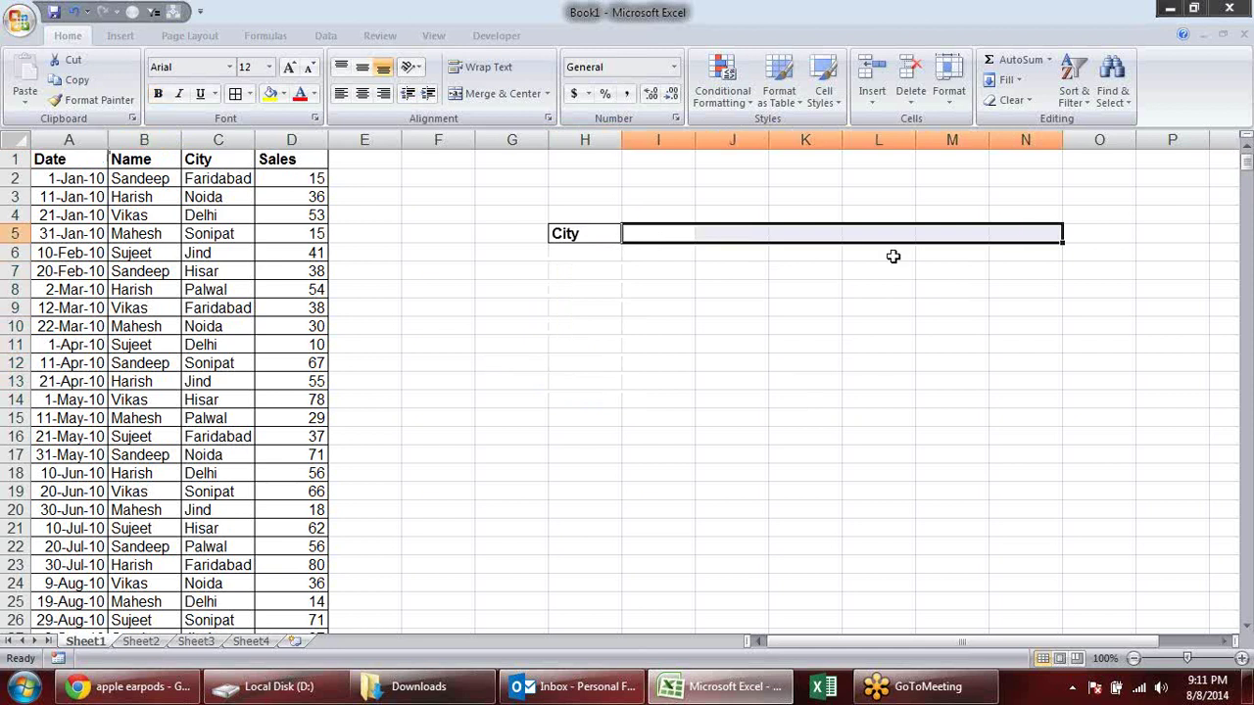
{"action": "left_click_drag", "start_coordinate": [656, 253], "coordinate": [1053, 360]}
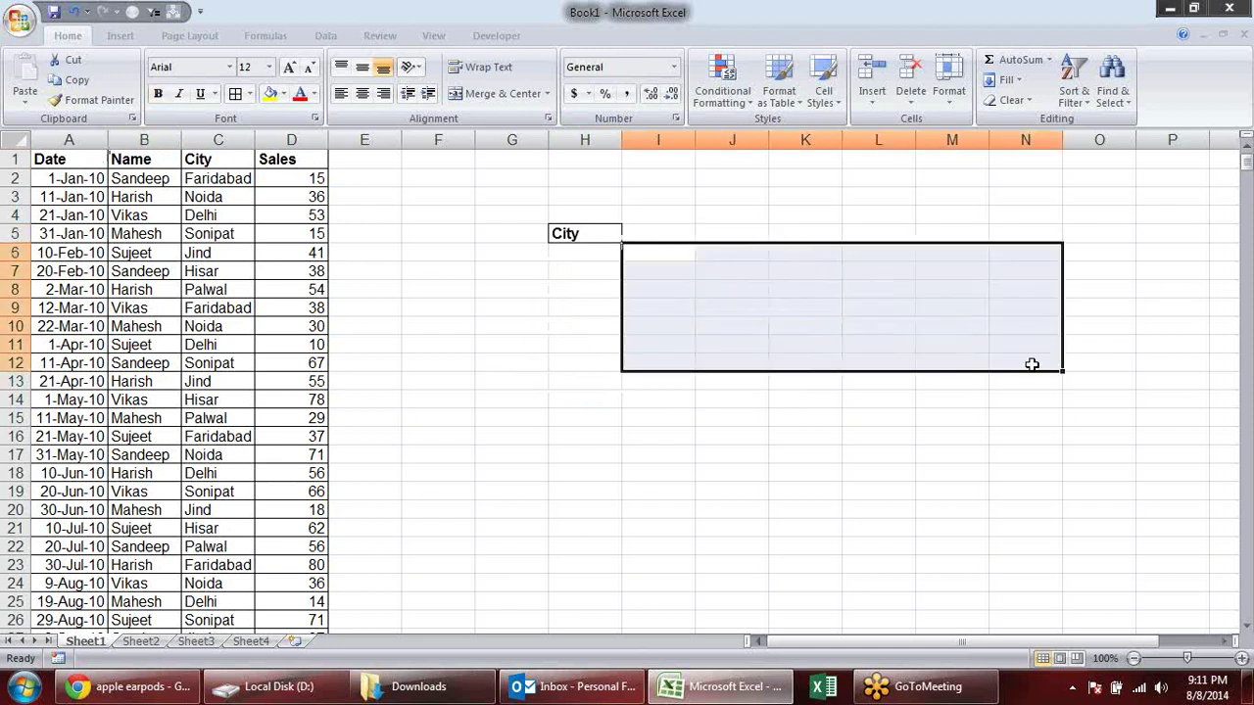
Step: Delete column H holding the copied City label
{"action": "left_click", "coordinate": [585, 140]}
{"action": "right_click", "coordinate": [594, 145]}
{"action": "right_click", "coordinate": [585, 147]}
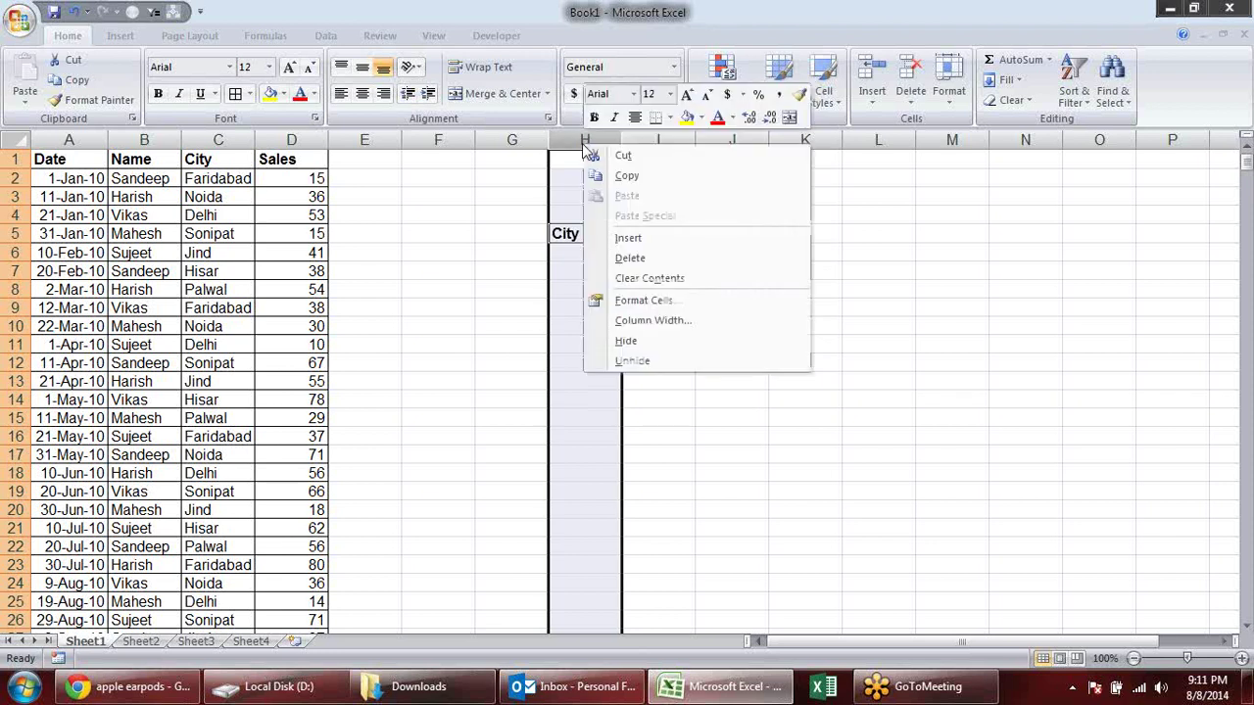
{"action": "left_click", "coordinate": [629, 259]}
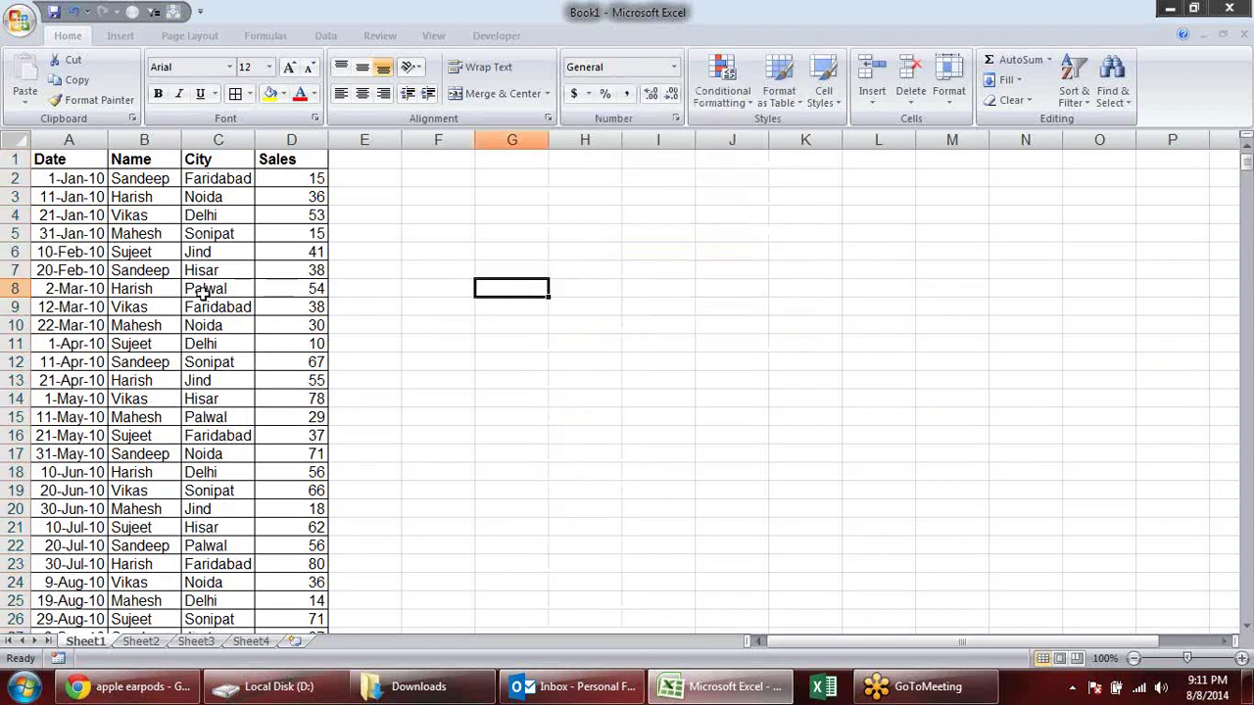
Step: Point out names and their city Faridabad, then highlight data rows 3 to 12
{"action": "left_click", "coordinate": [93, 180]}
{"action": "left_click", "coordinate": [147, 181]}
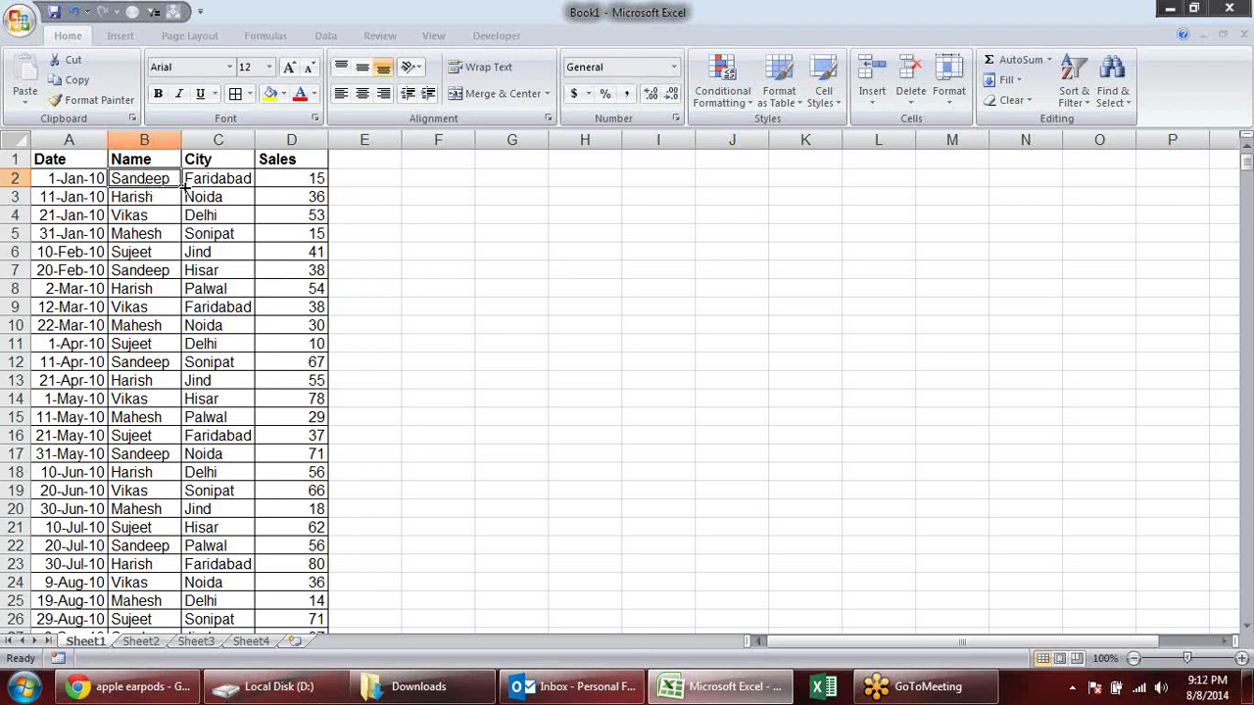
{"action": "left_click", "coordinate": [223, 184]}
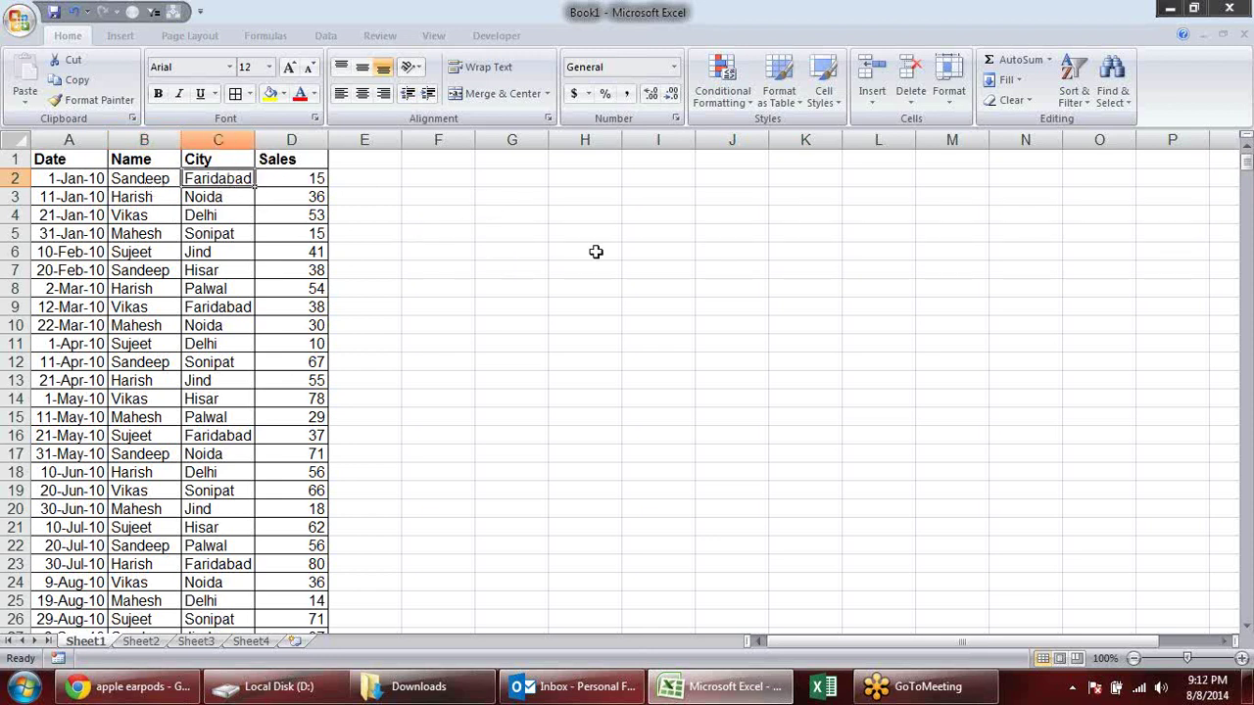
{"action": "left_click", "coordinate": [158, 196]}
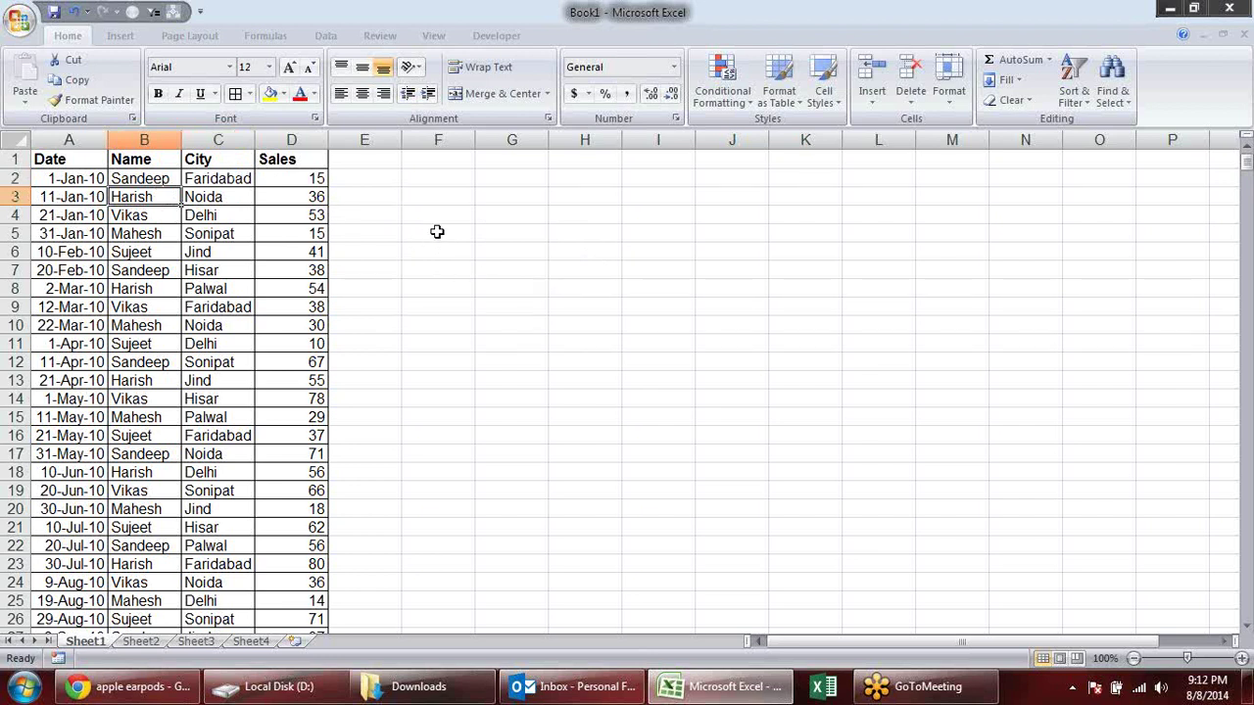
{"action": "left_click", "coordinate": [228, 182]}
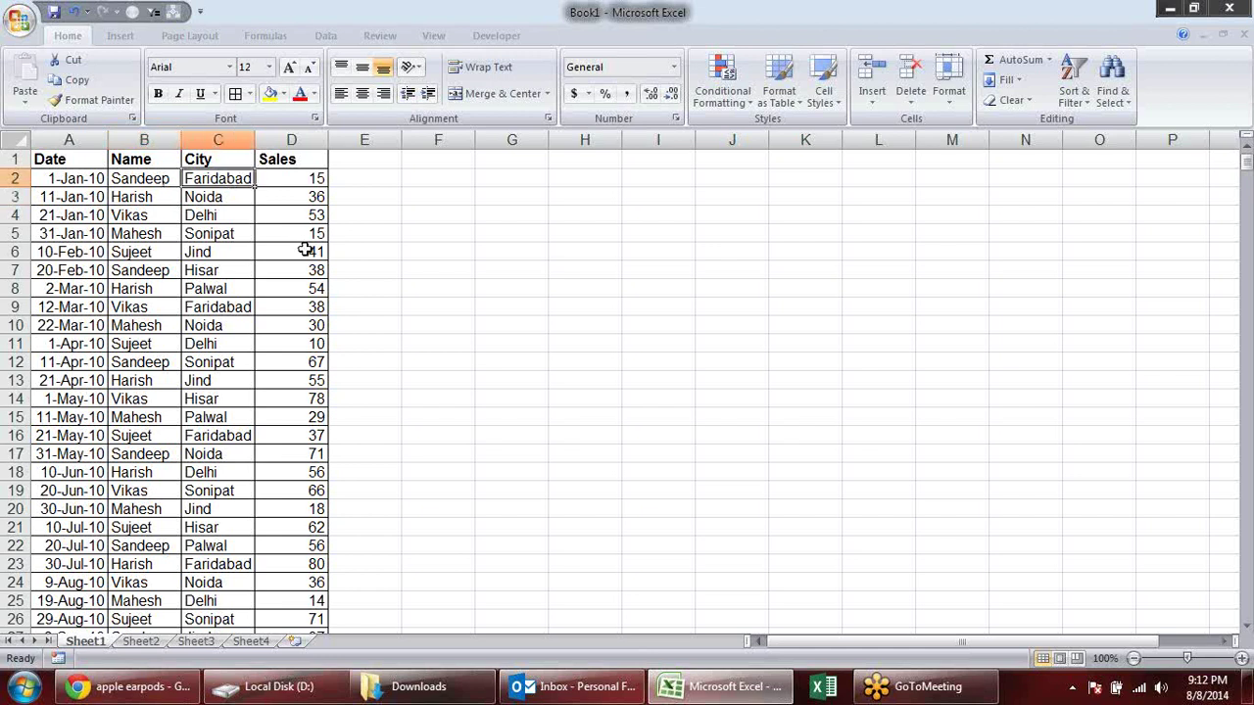
{"action": "left_click", "coordinate": [140, 176]}
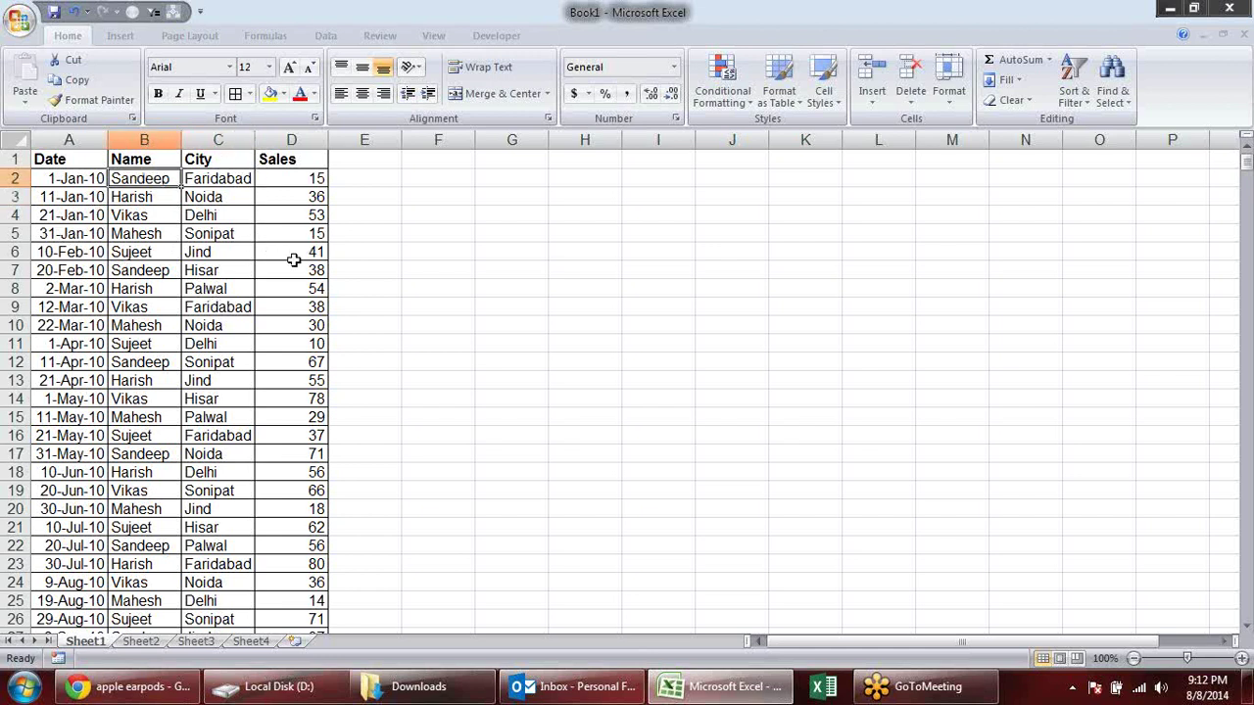
{"action": "left_click", "coordinate": [563, 252]}
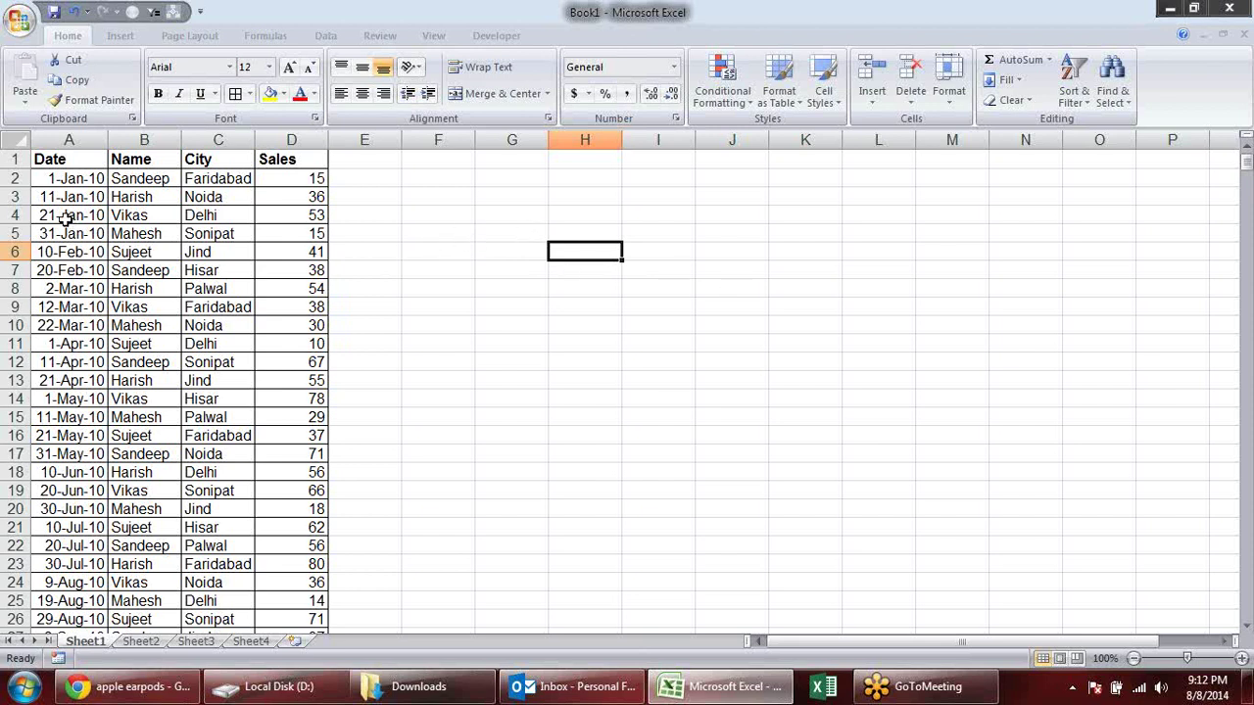
{"action": "left_click_drag", "start_coordinate": [66, 196], "coordinate": [301, 362]}
{"action": "left_click", "coordinate": [614, 346]}
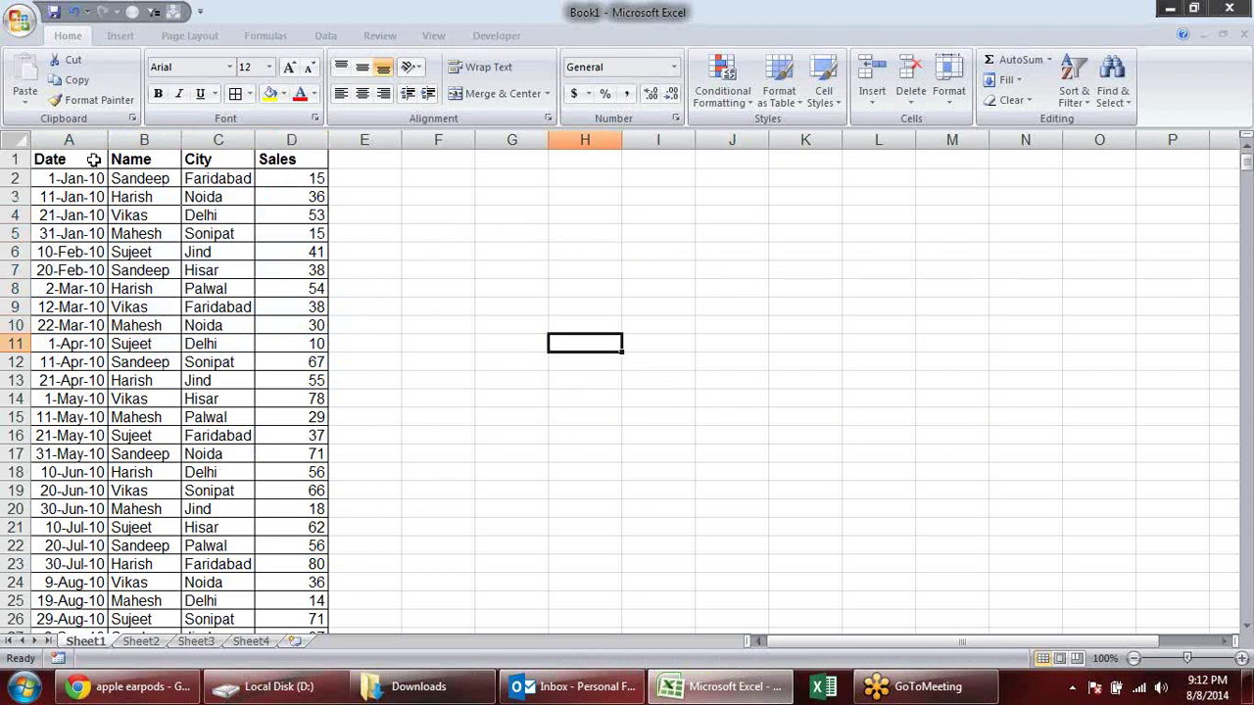
Step: Point out the Date, Name and City headers and sample entries in the data
{"action": "left_click", "coordinate": [60, 157]}
{"action": "left_click", "coordinate": [162, 178]}
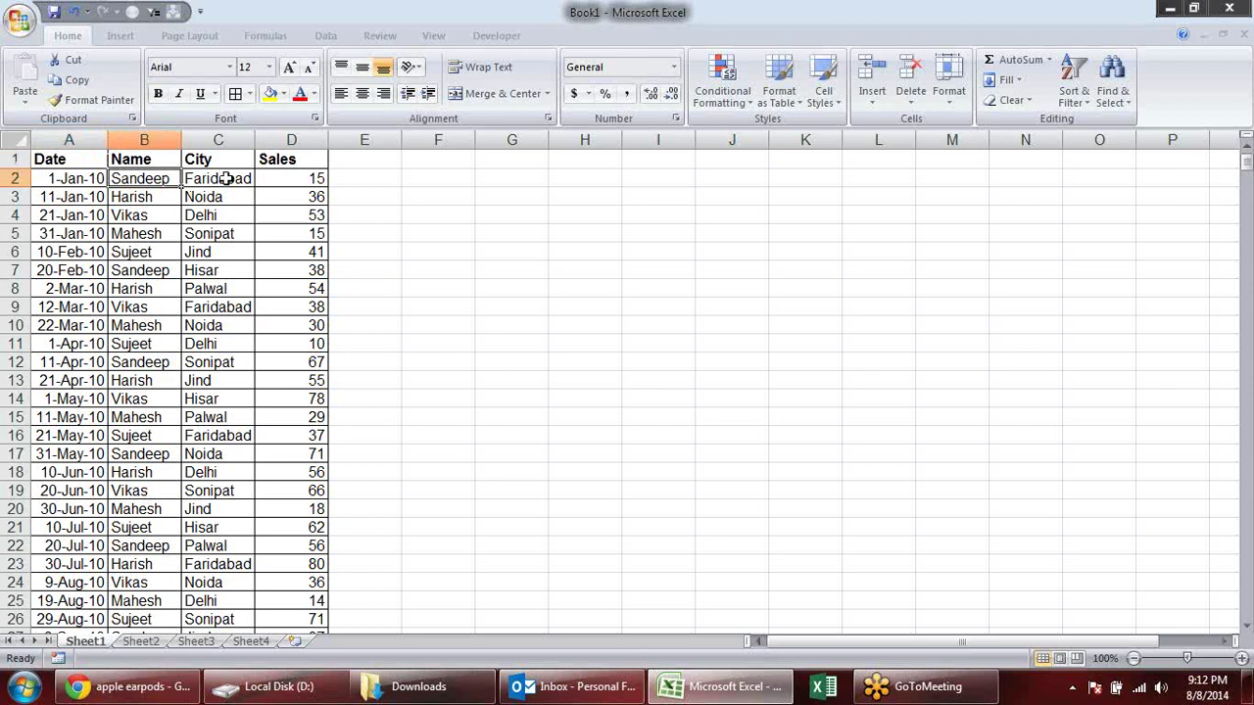
{"action": "left_click", "coordinate": [137, 161]}
{"action": "left_click", "coordinate": [196, 162]}
{"action": "left_click", "coordinate": [211, 192]}
{"action": "left_click", "coordinate": [300, 213]}
{"action": "left_click", "coordinate": [220, 232]}
{"action": "left_click", "coordinate": [139, 218]}
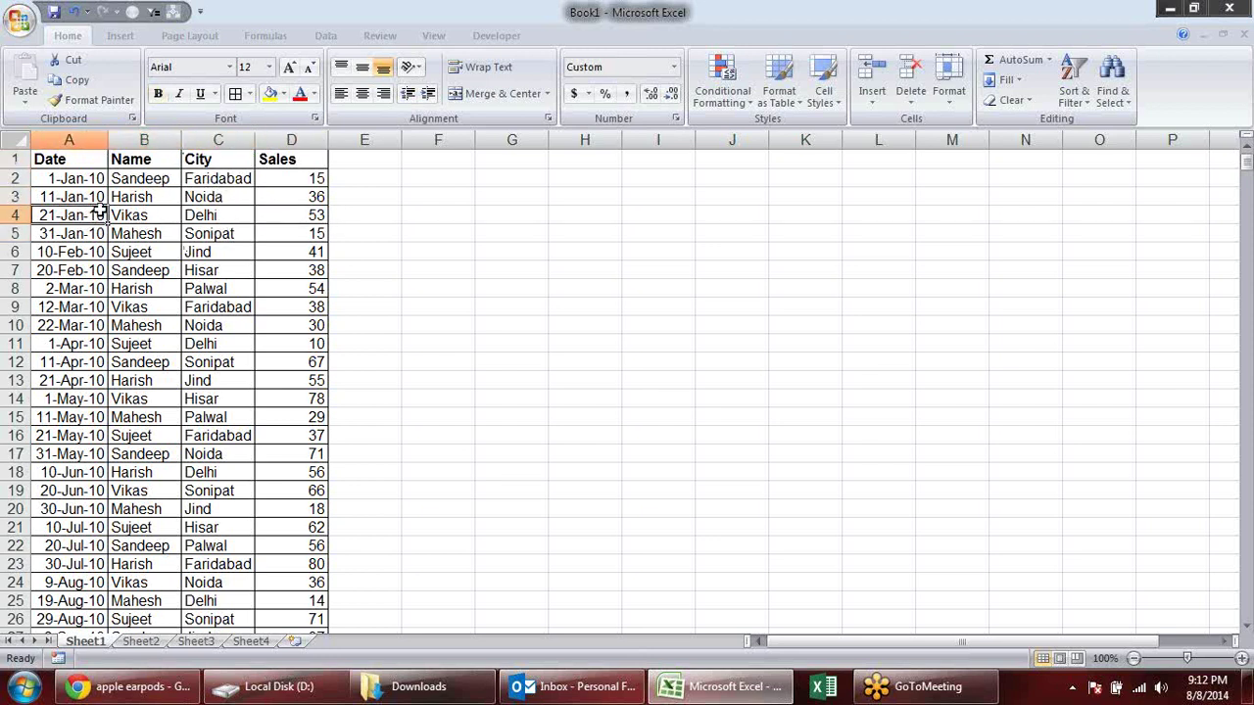
{"action": "left_click", "coordinate": [153, 159]}
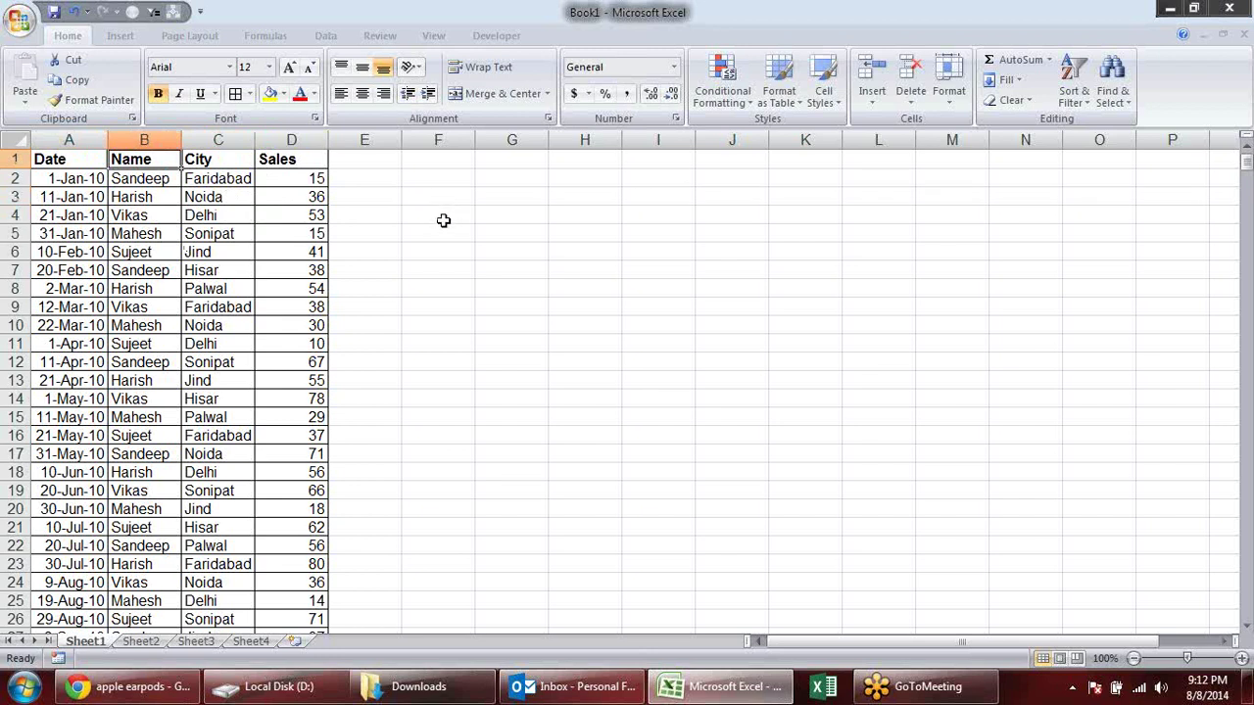
Step: Insert a blank row above the table
{"action": "right_click", "coordinate": [12, 157]}
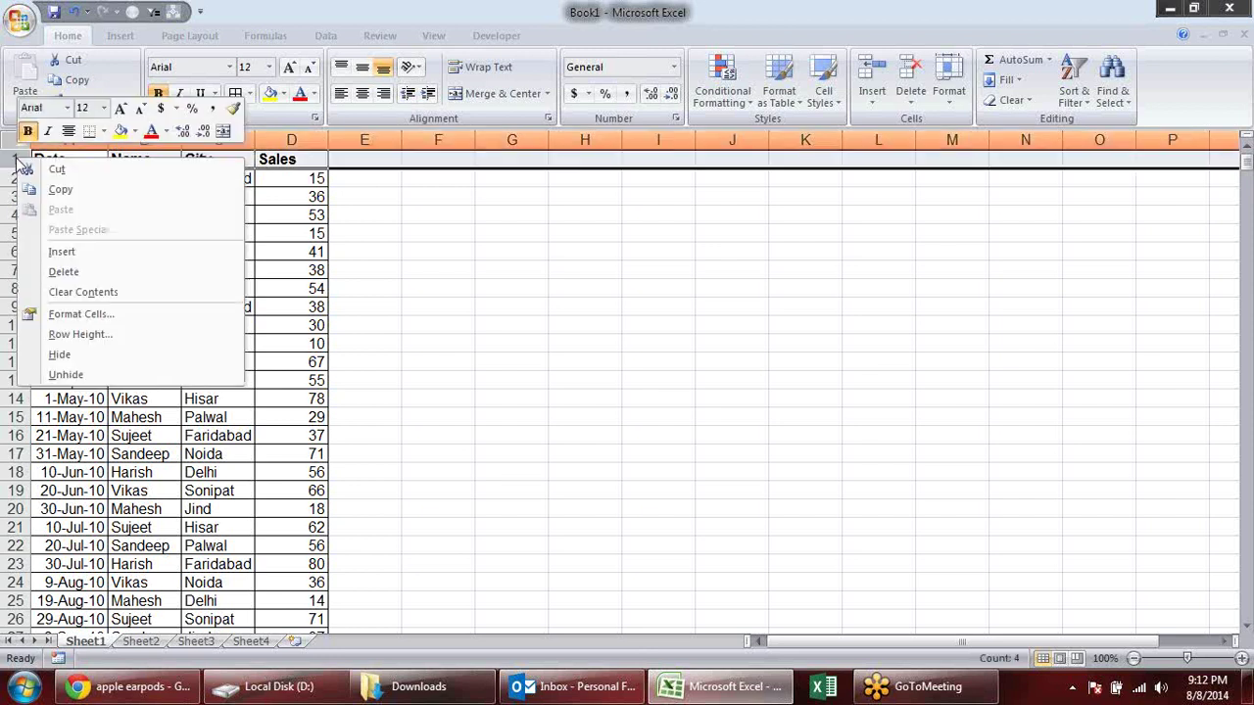
{"action": "left_click", "coordinate": [60, 253]}
{"action": "left_click", "coordinate": [455, 266]}
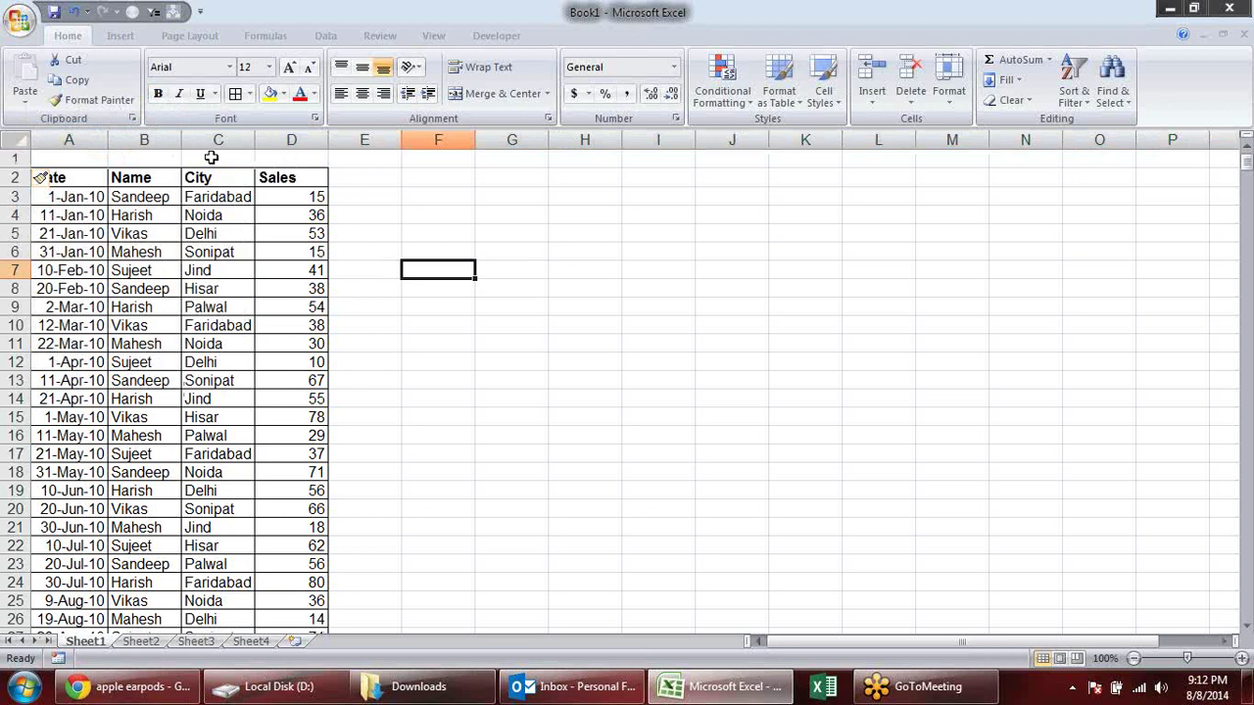
Step: Enter the title ANNUAL in cell D1
{"action": "left_click", "coordinate": [300, 158]}
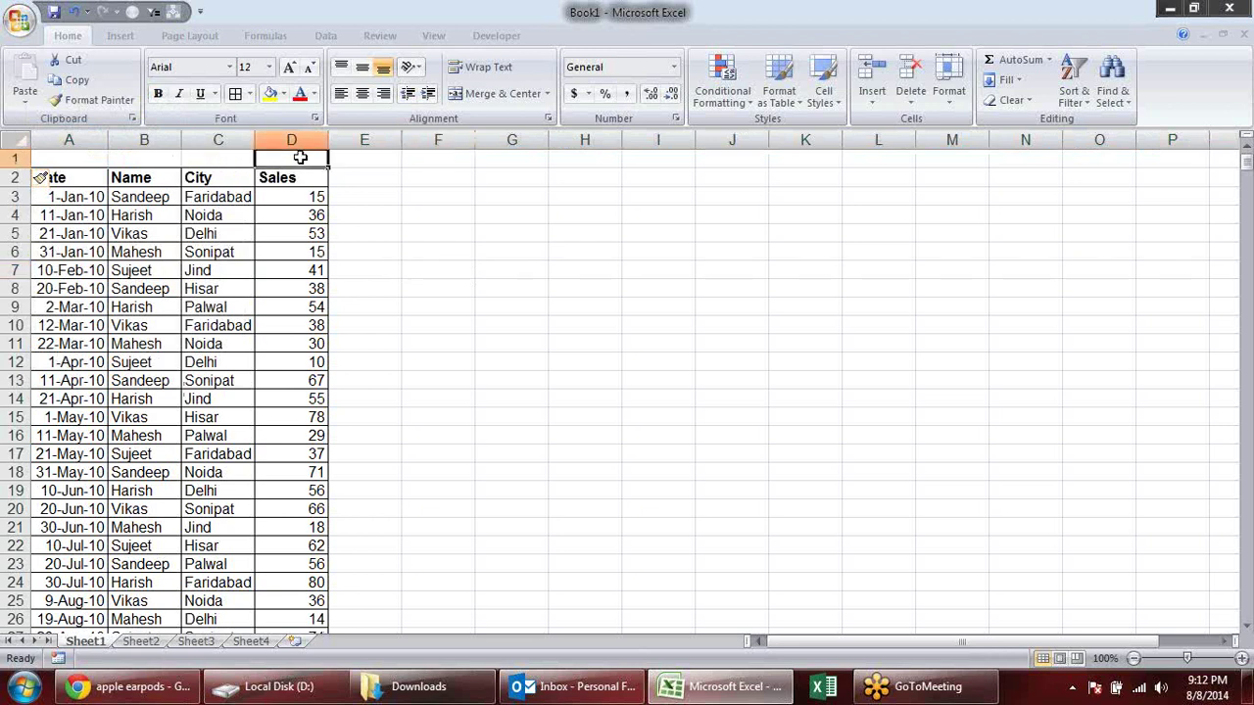
{"action": "type", "text": "AAN"}
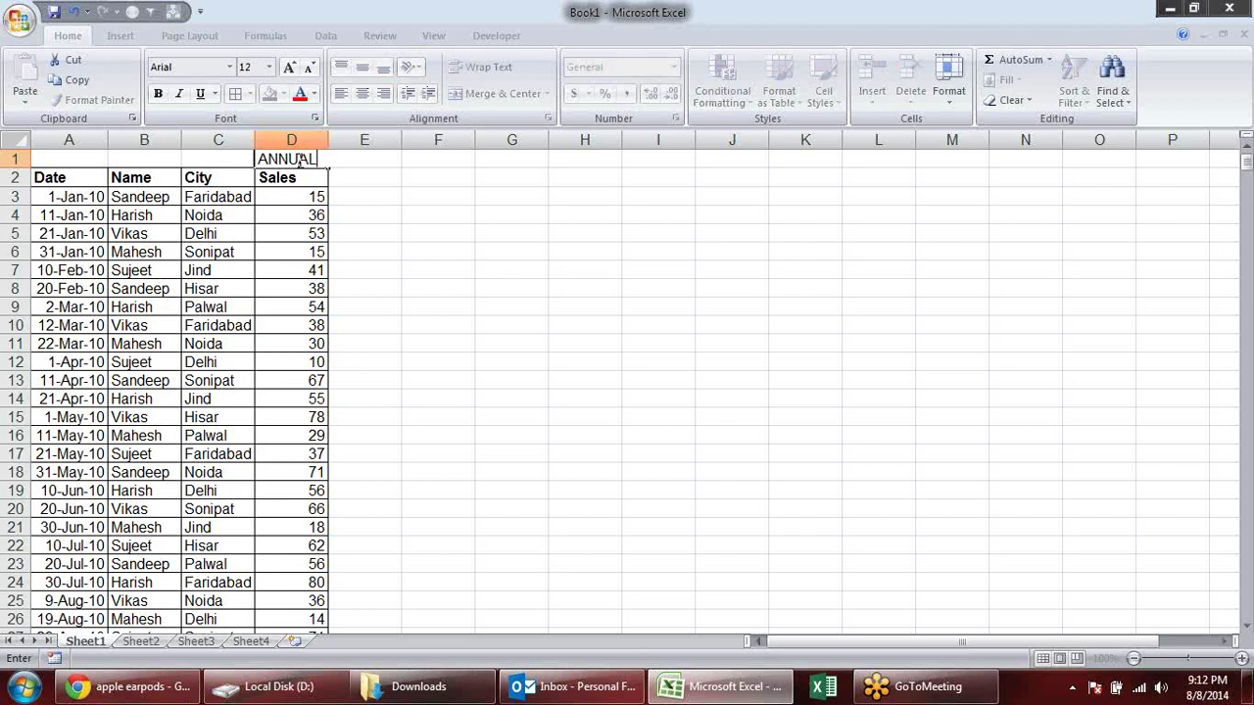
{"action": "key", "text": "Return"}
{"action": "left_click", "coordinate": [284, 162]}
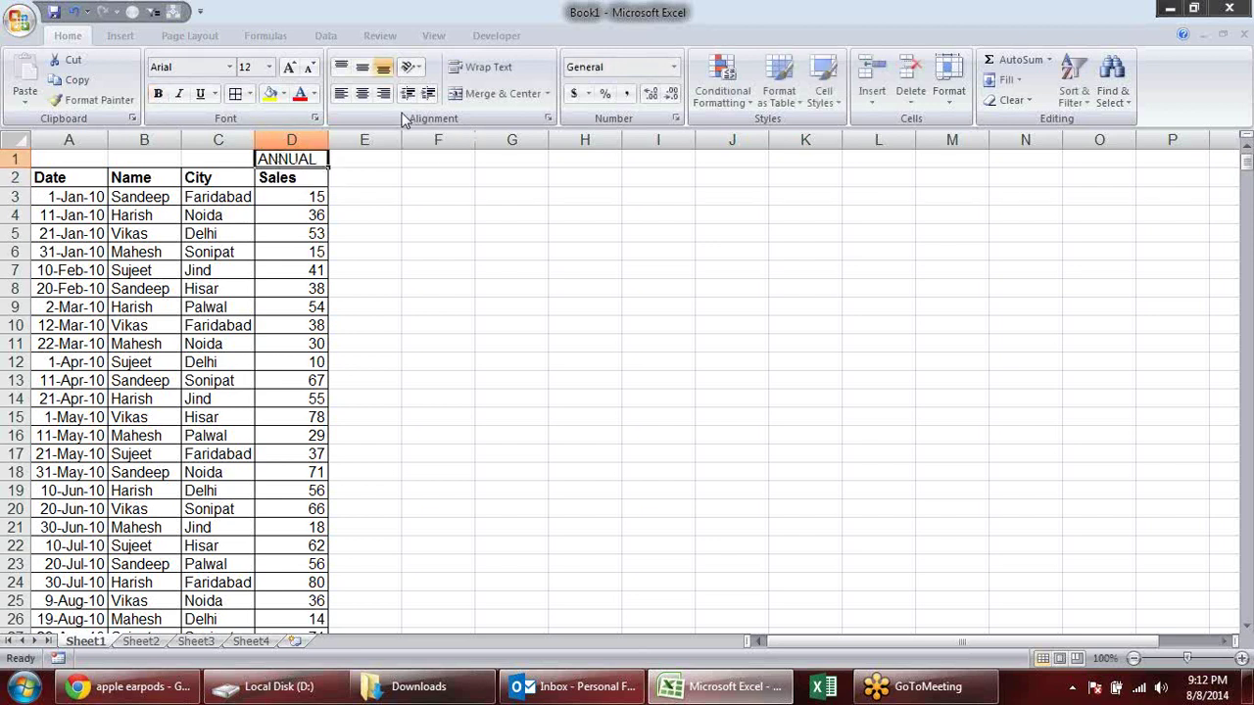
{"action": "left_click", "coordinate": [485, 199]}
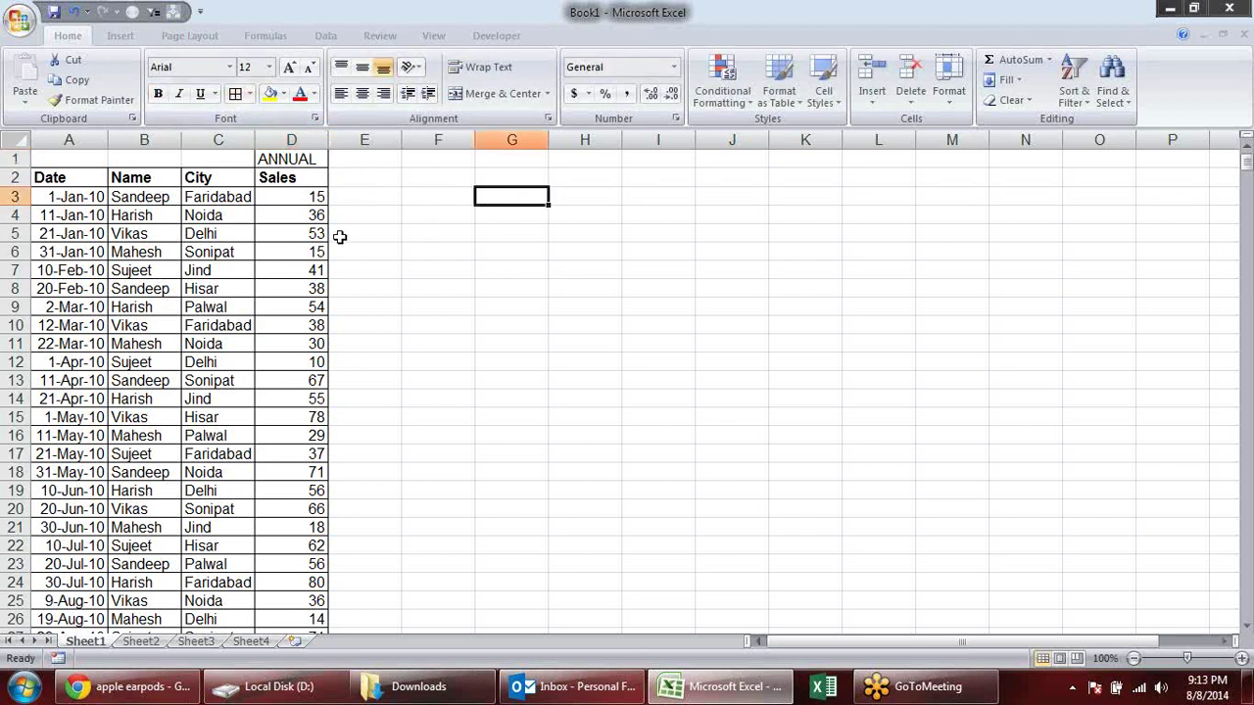
Step: Merge and centre C1:D1 for the ANNUAL title
{"action": "left_click", "coordinate": [306, 159]}
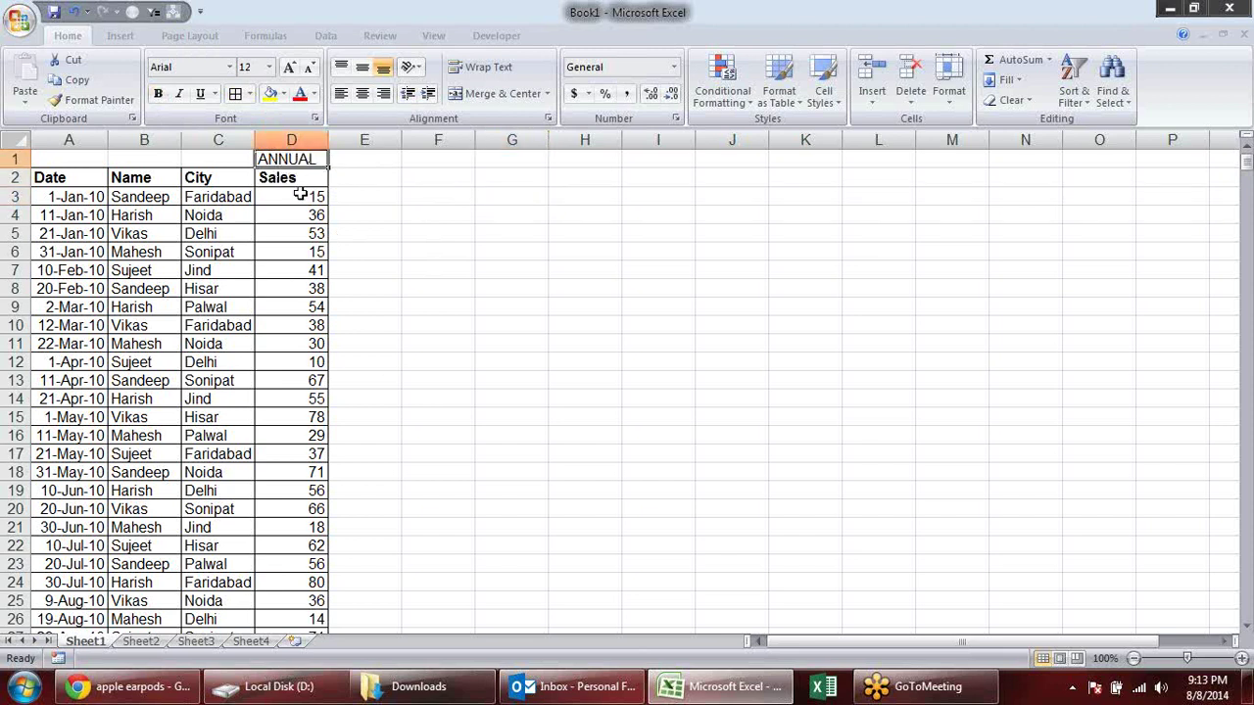
{"action": "left_click_drag", "start_coordinate": [186, 158], "coordinate": [297, 154]}
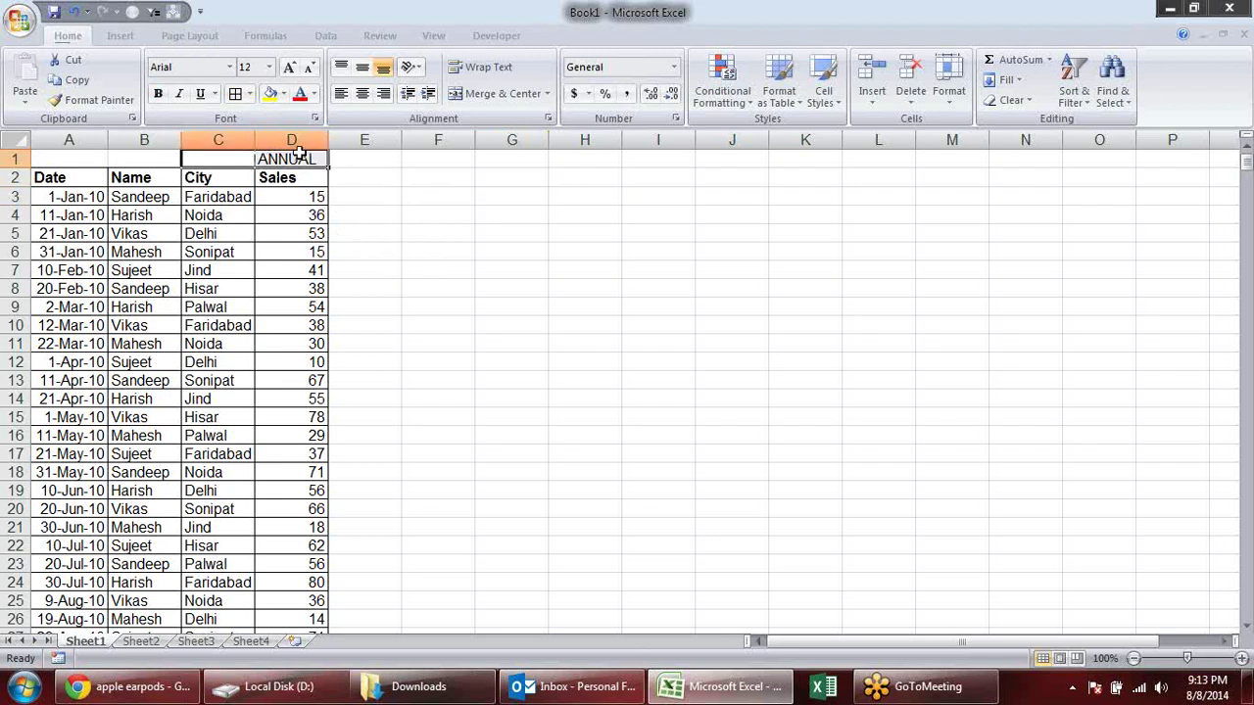
{"action": "left_click", "coordinate": [503, 93]}
{"action": "key", "text": "ctrl+z"}
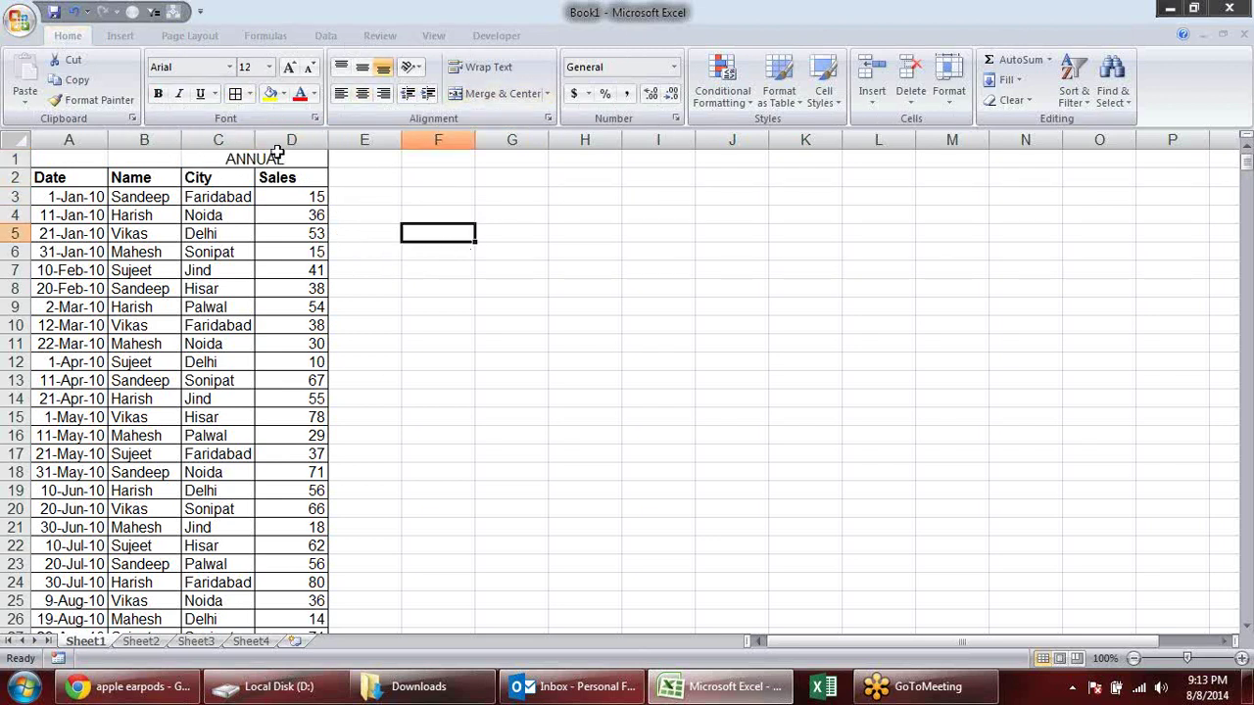
{"action": "key", "text": "ctrl+y"}
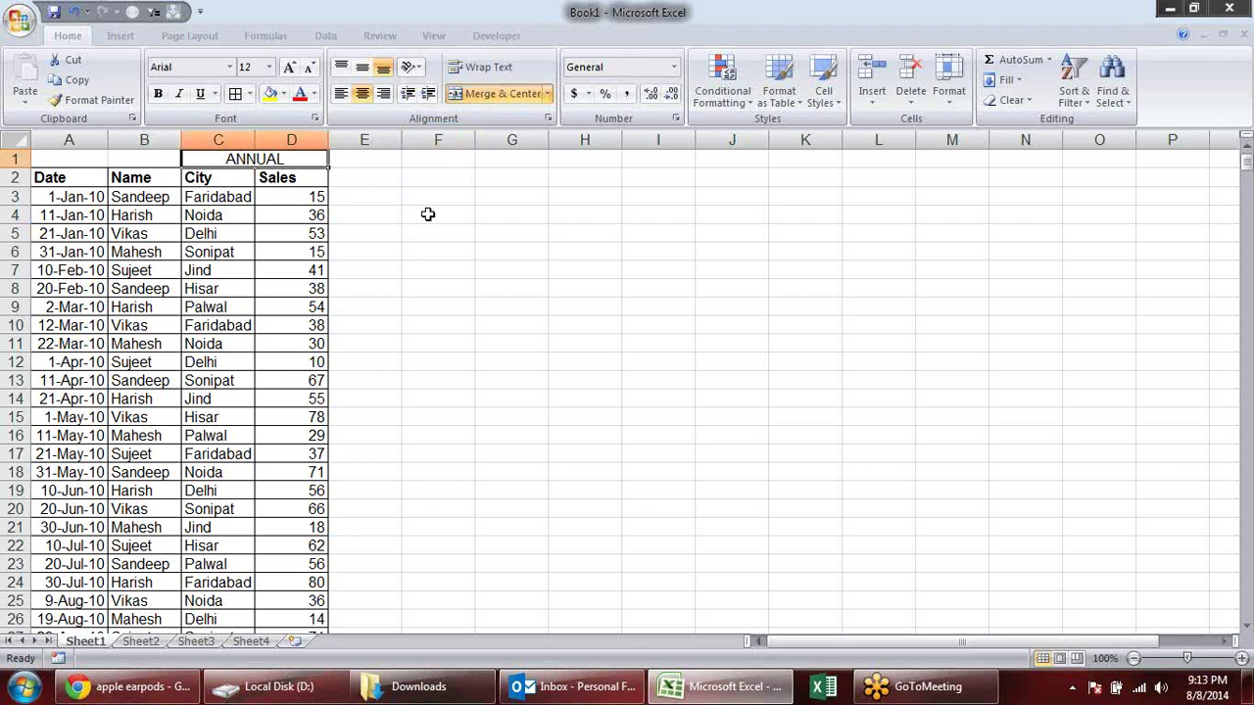
Step: Delete the ANNUAL title row again
{"action": "left_click", "coordinate": [8, 160]}
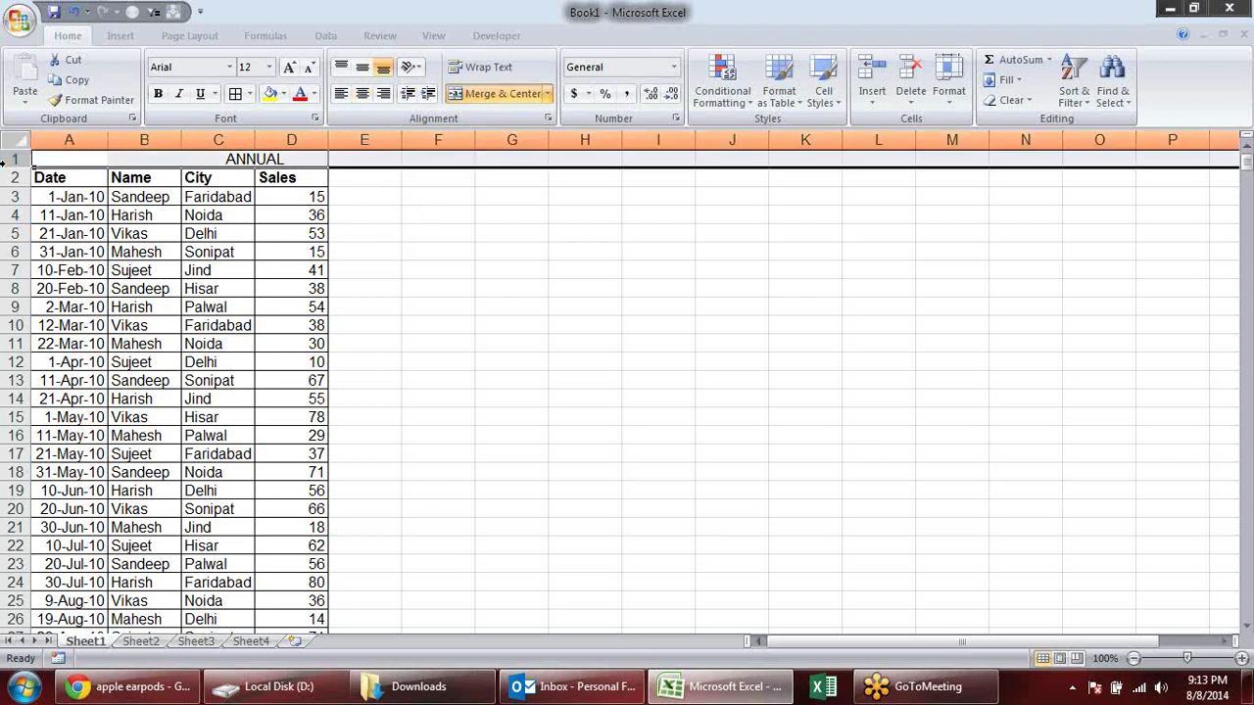
{"action": "key", "text": "alt+e"}
{"action": "key", "text": "d"}
{"action": "left_click", "coordinate": [529, 230]}
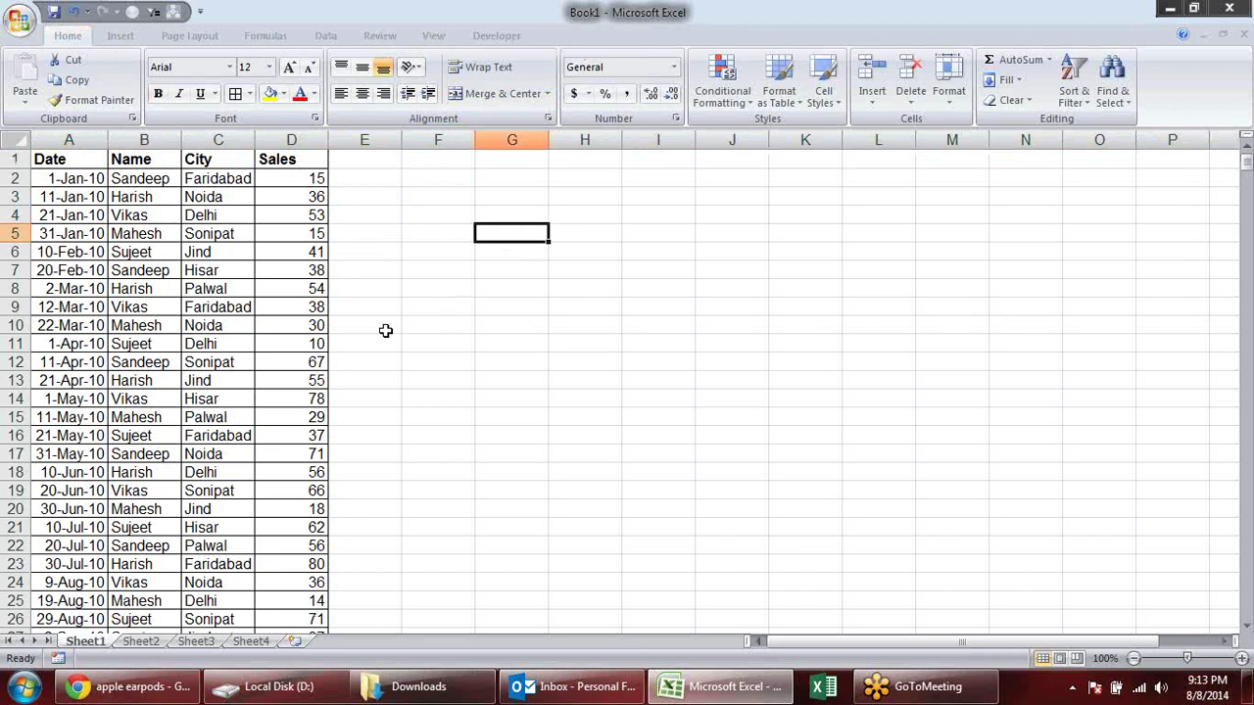
Step: After selecting the names, copy the Sales header from D1 into E1
{"action": "left_click", "coordinate": [164, 159]}
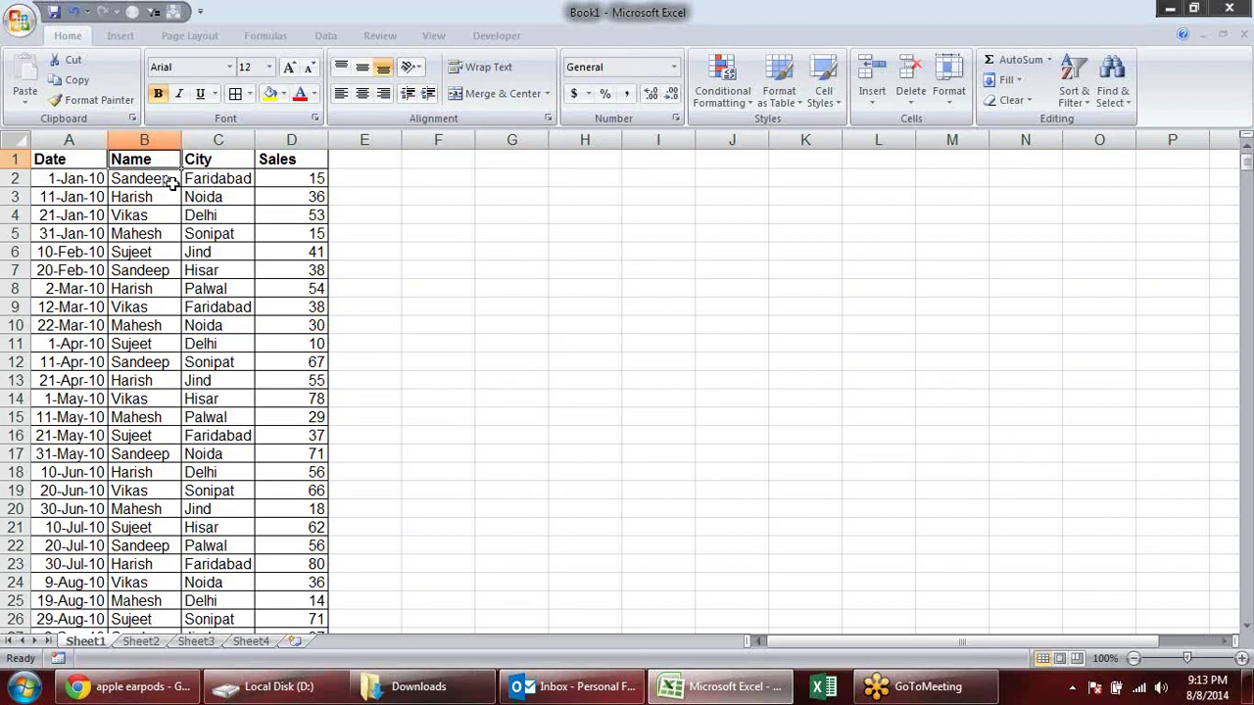
{"action": "left_click_drag", "start_coordinate": [168, 182], "coordinate": [179, 361]}
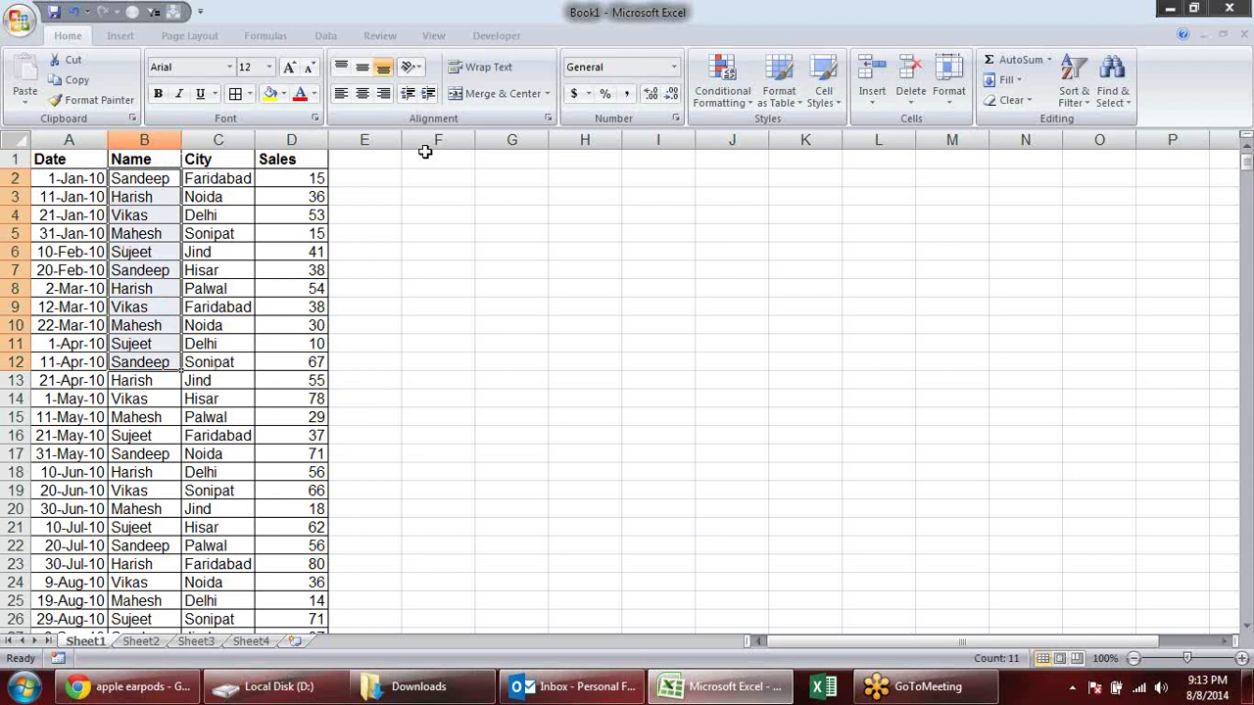
{"action": "left_click", "coordinate": [330, 162]}
{"action": "key", "text": "ctrl+c"}
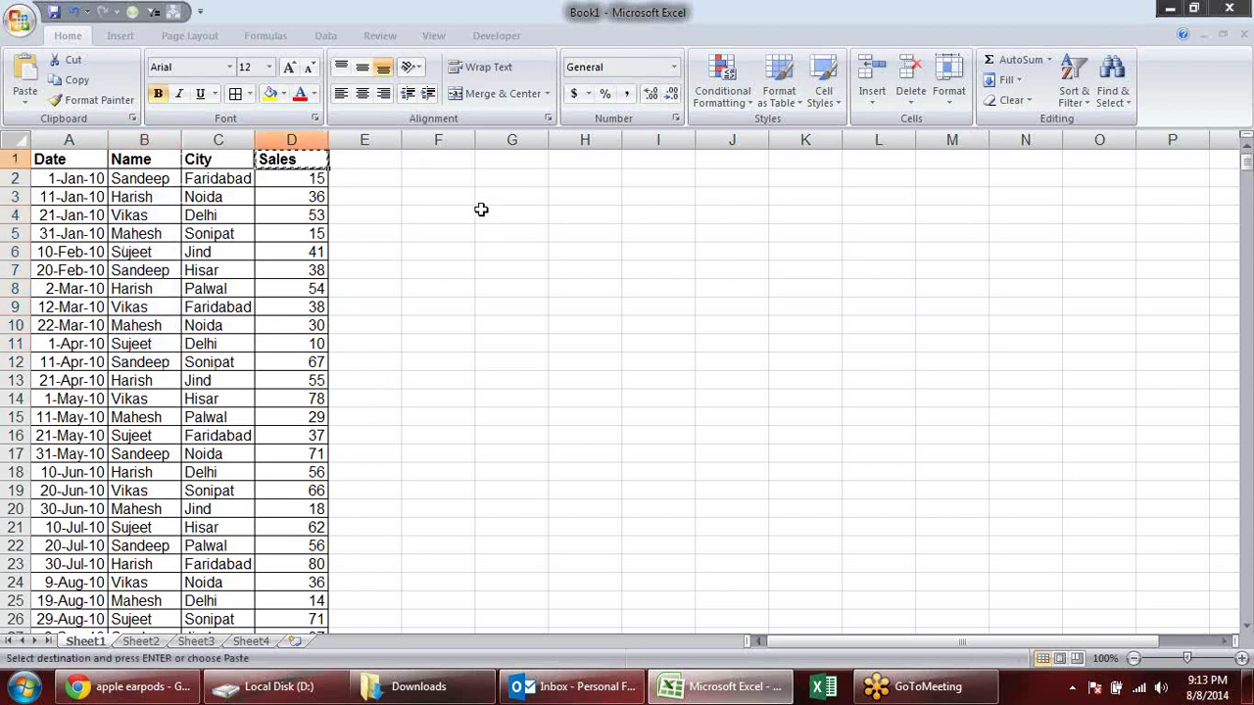
{"action": "left_click", "coordinate": [367, 155]}
{"action": "key", "text": "Return"}
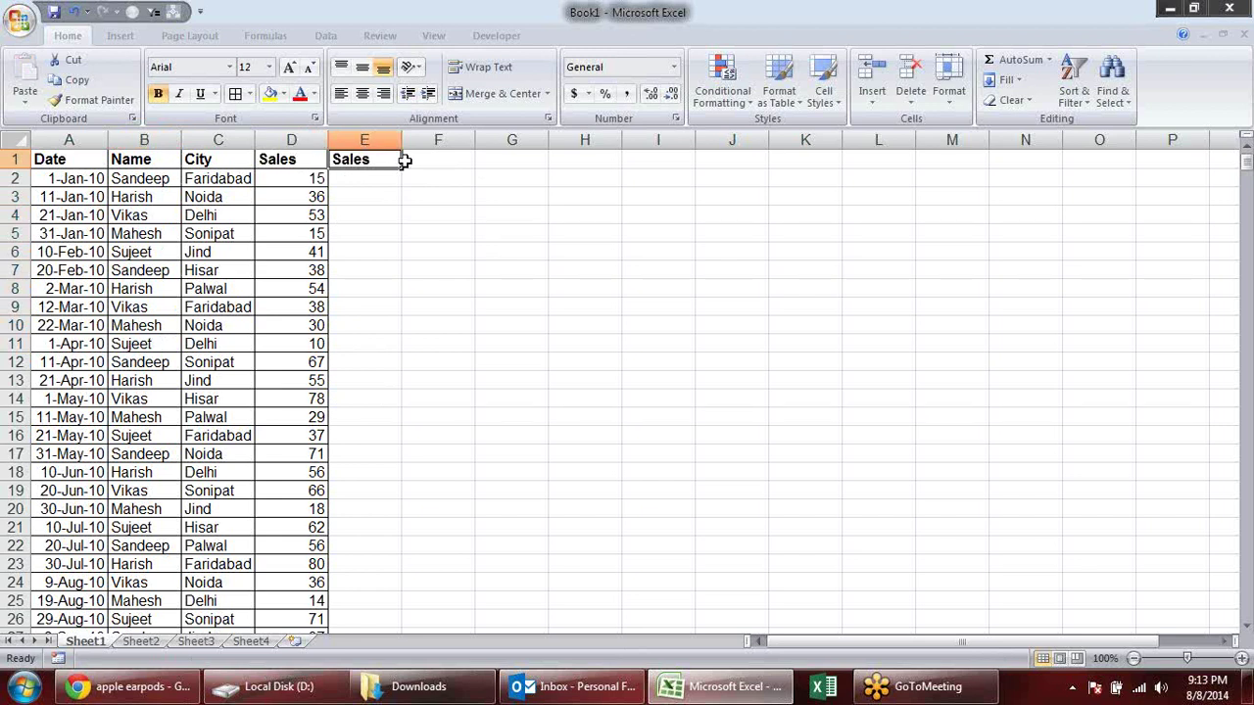
{"action": "double_click", "coordinate": [315, 163]}
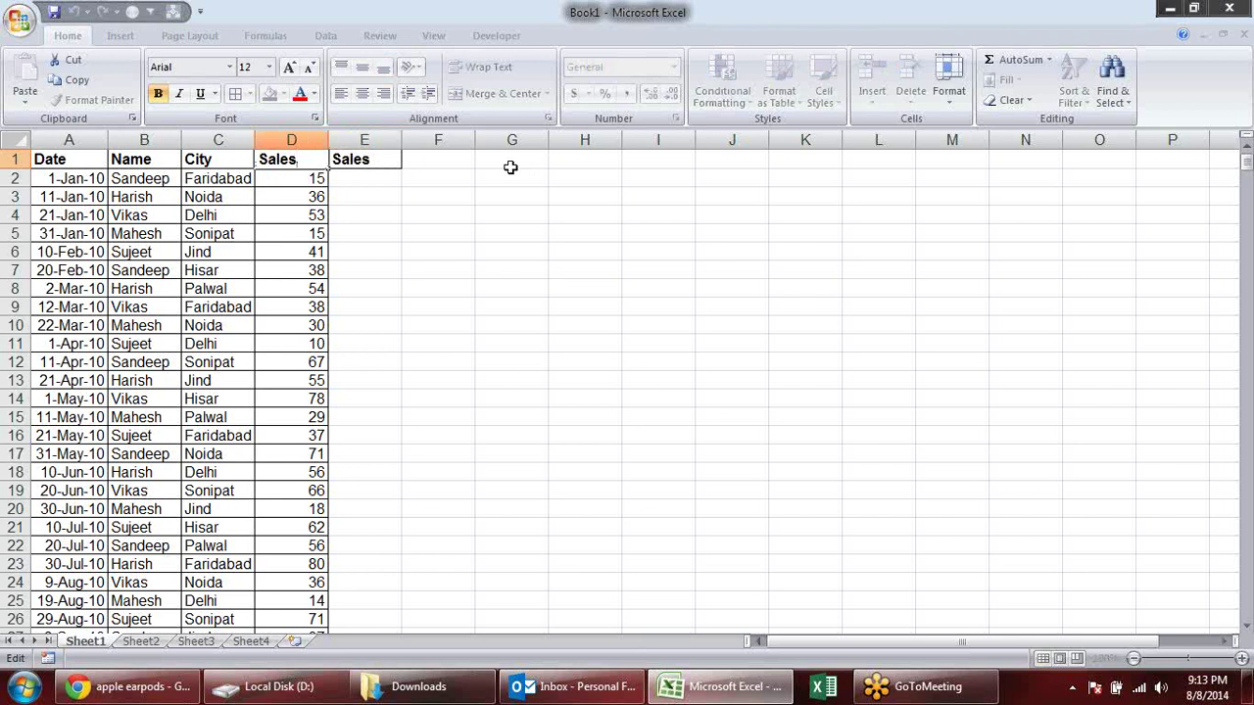
{"action": "left_click", "coordinate": [482, 232]}
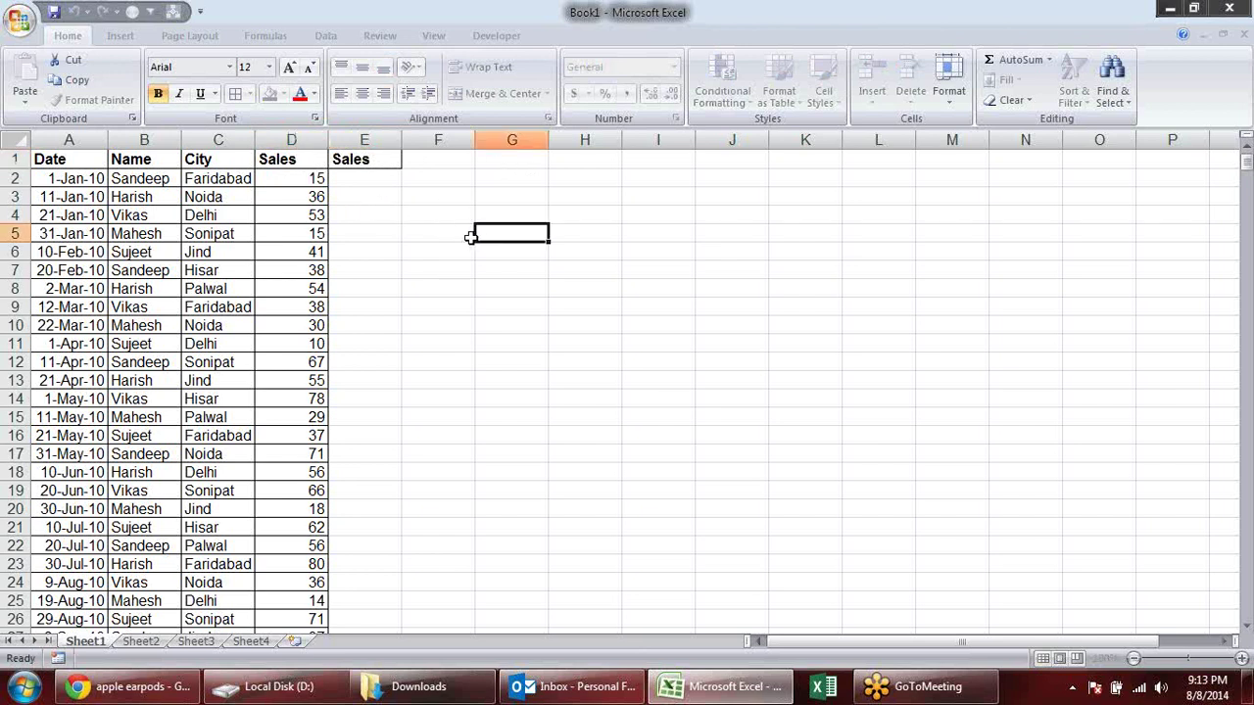
Step: Insert a blank row above the table, moving the headers to row 2
{"action": "right_click", "coordinate": [15, 160]}
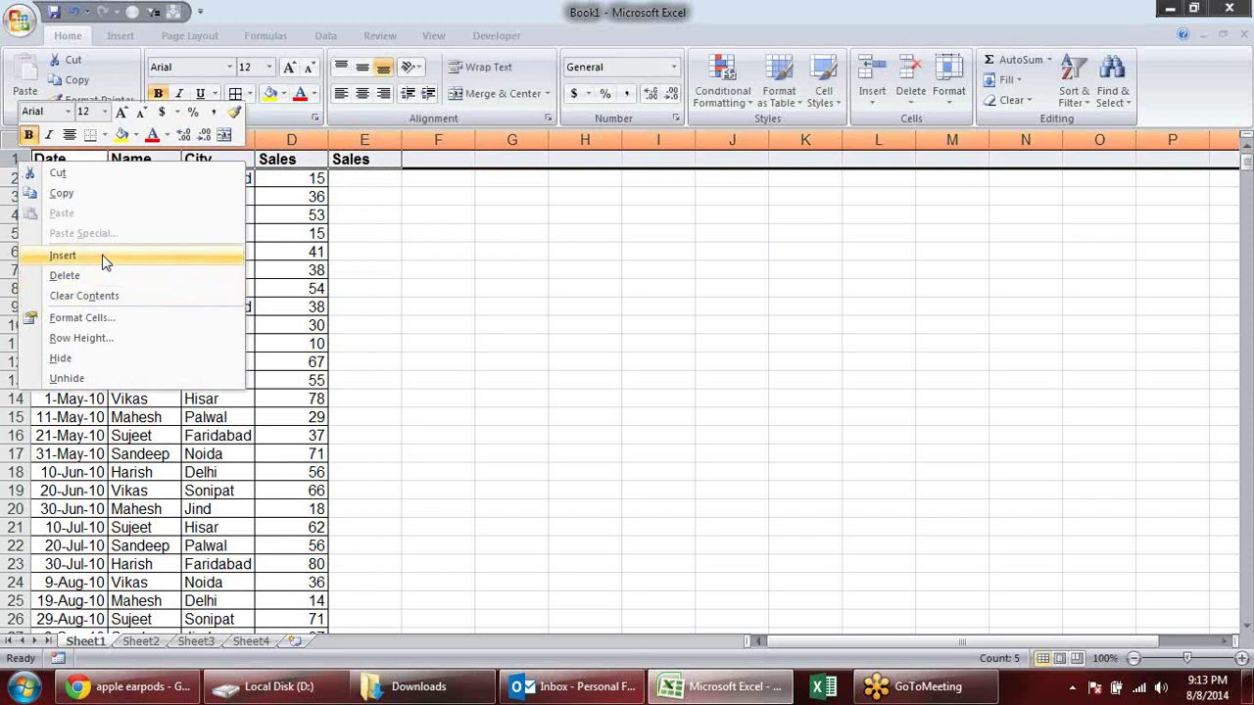
{"action": "left_click", "coordinate": [106, 257]}
{"action": "left_click_drag", "start_coordinate": [311, 158], "coordinate": [374, 154]}
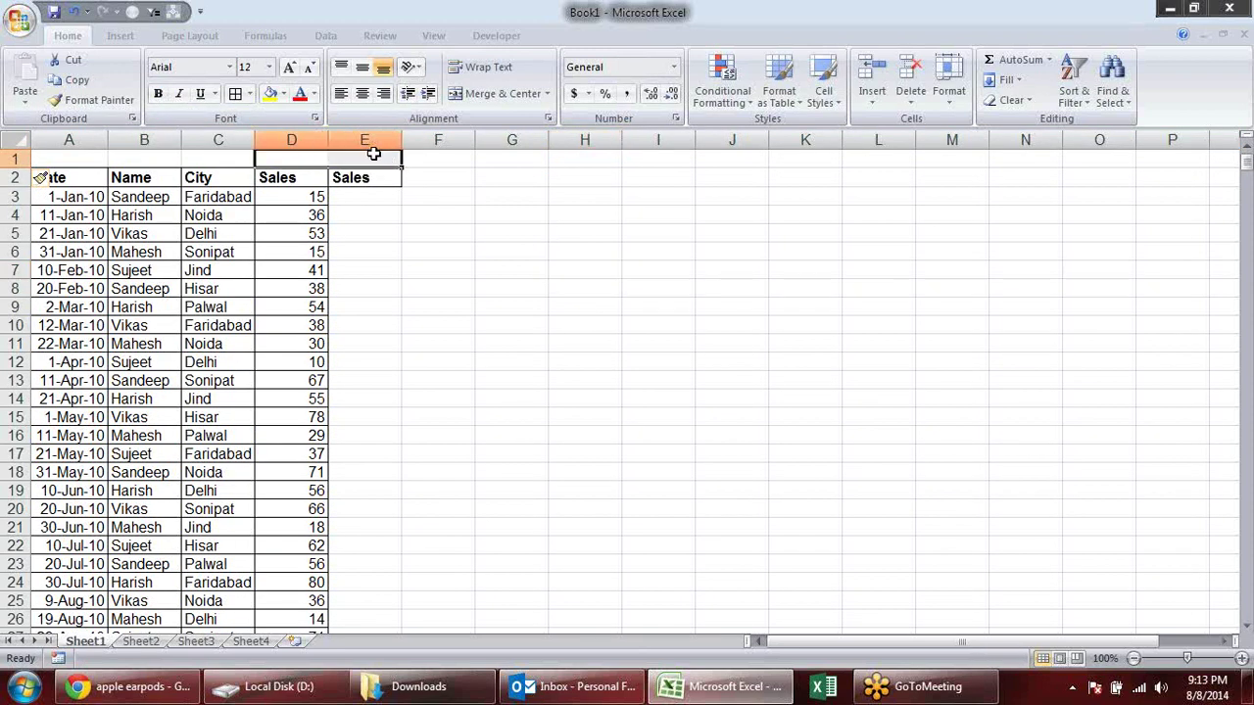
{"action": "left_click", "coordinate": [316, 176]}
Step: Enter D2 in cell E2
{"action": "type", "text": "Di"}
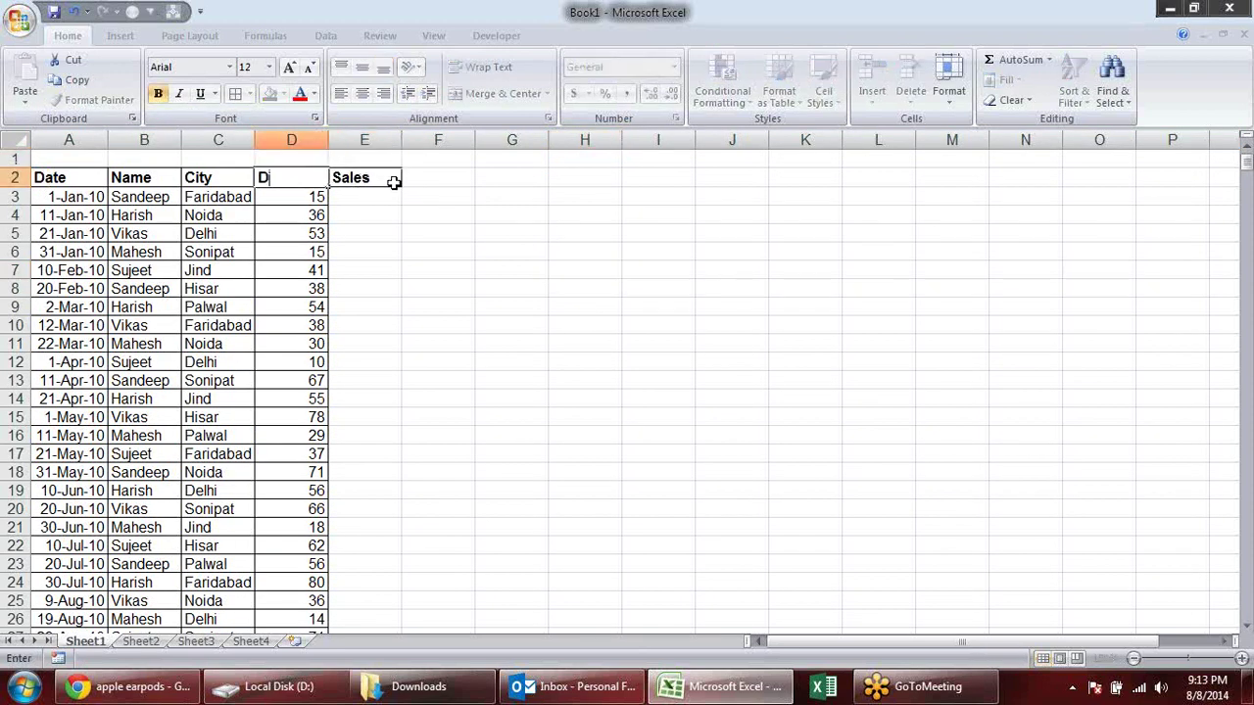
{"action": "left_click", "coordinate": [392, 180]}
{"action": "type", "text": "D2"}
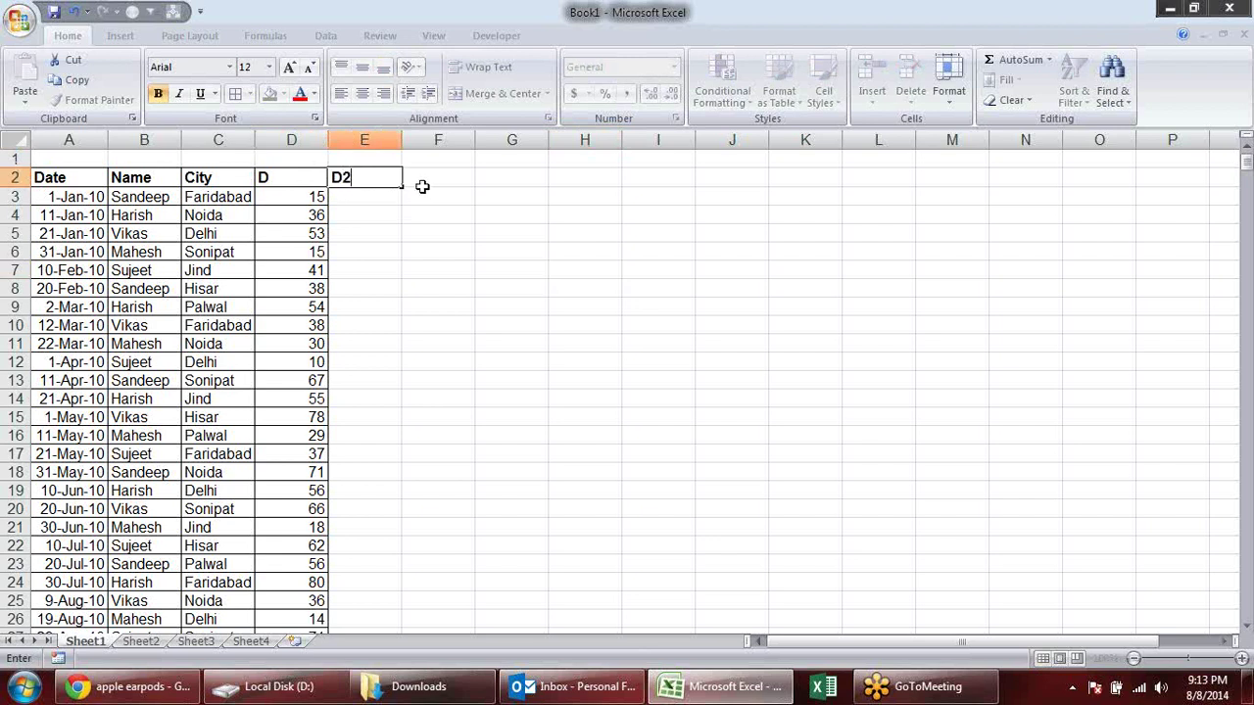
{"action": "left_click", "coordinate": [465, 217]}
Step: Rename the Sales header in D2 to SALES
{"action": "left_click", "coordinate": [306, 176]}
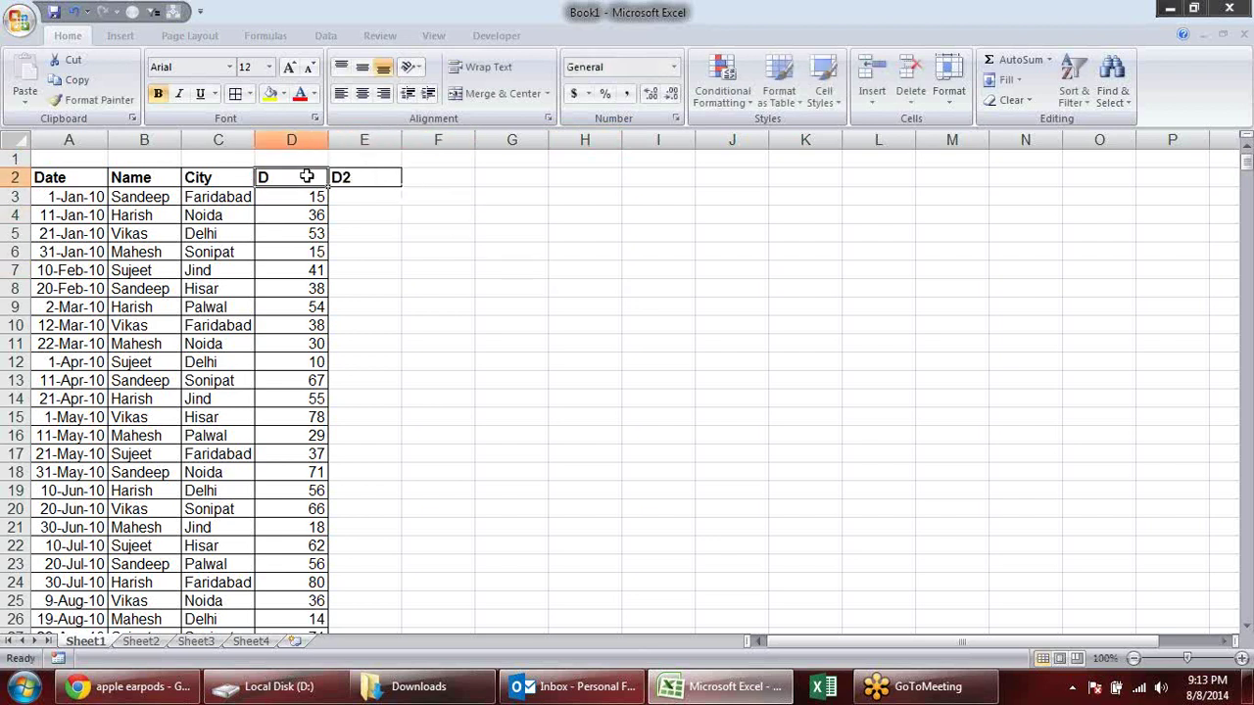
{"action": "type", "text": "s"}
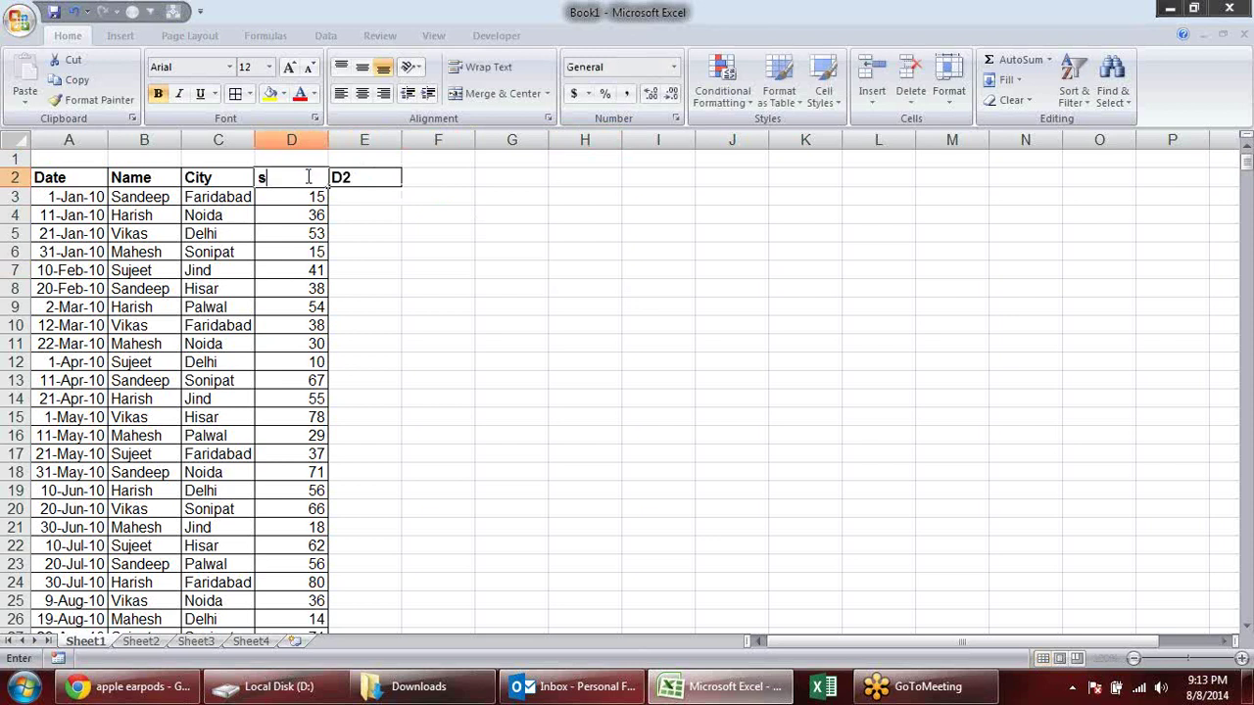
{"action": "type", "text": "SALE"}
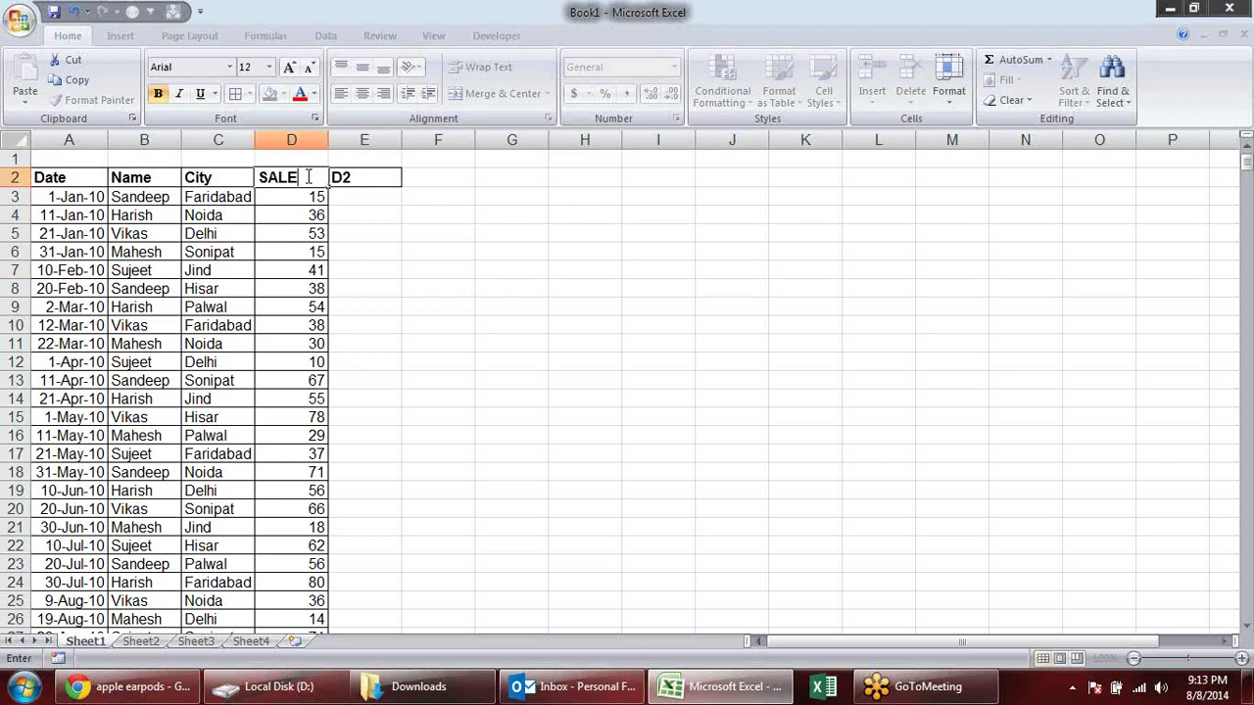
{"action": "type", "text": "AY"}
{"action": "key", "text": "Return"}
Step: Delete column E containing the D2 text
{"action": "right_click", "coordinate": [381, 141]}
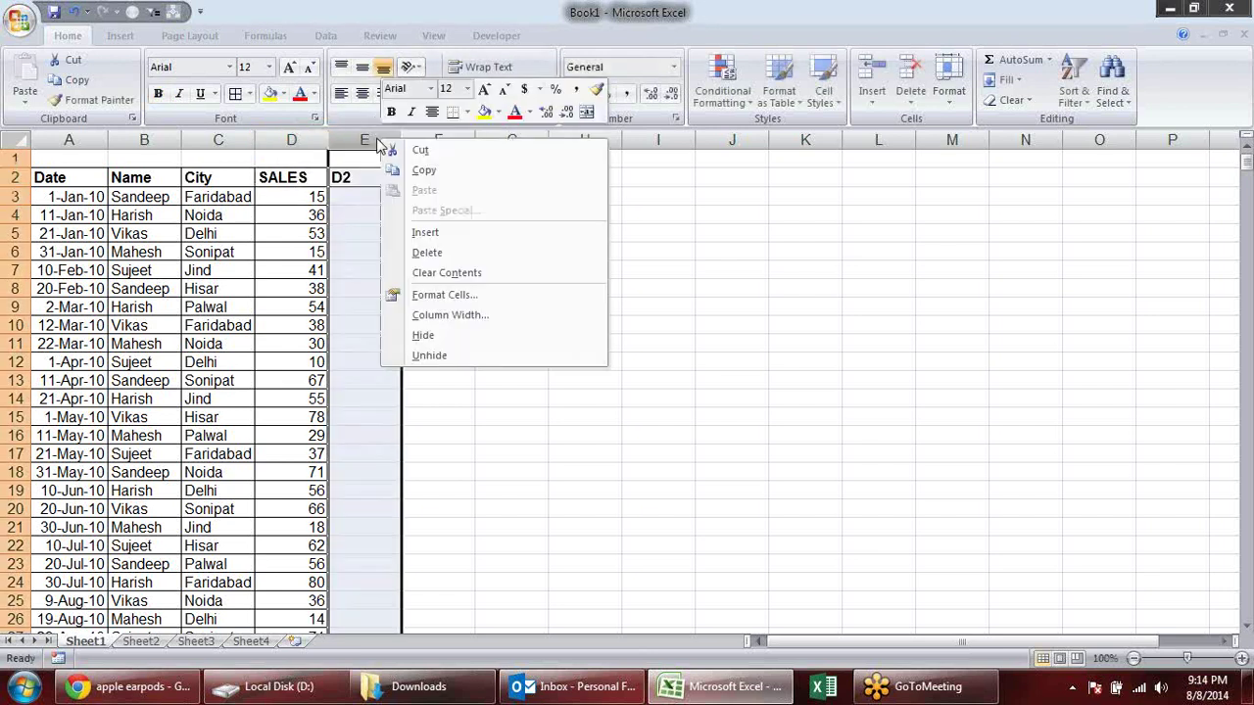
{"action": "left_click", "coordinate": [469, 254]}
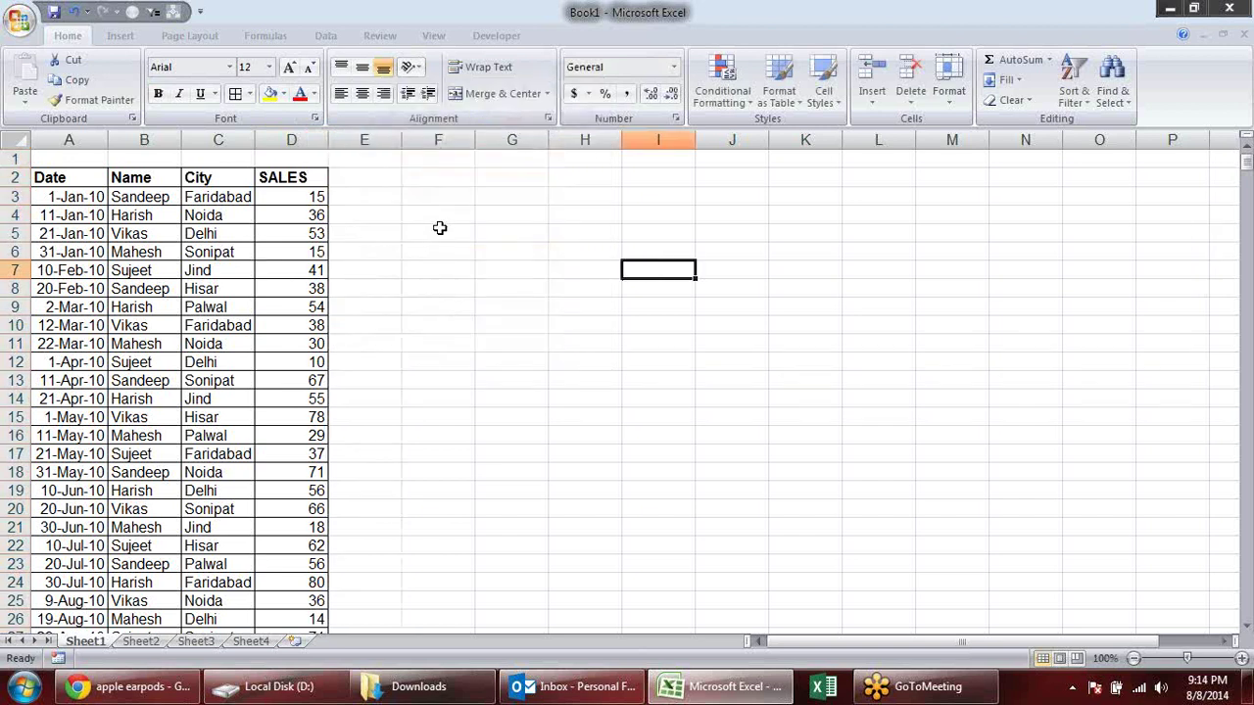
{"action": "scroll", "coordinate": [358, 306], "scroll_direction": "down", "scroll_amount": 5}
{"action": "scroll", "coordinate": [358, 305], "scroll_direction": "up", "scroll_amount": 5}
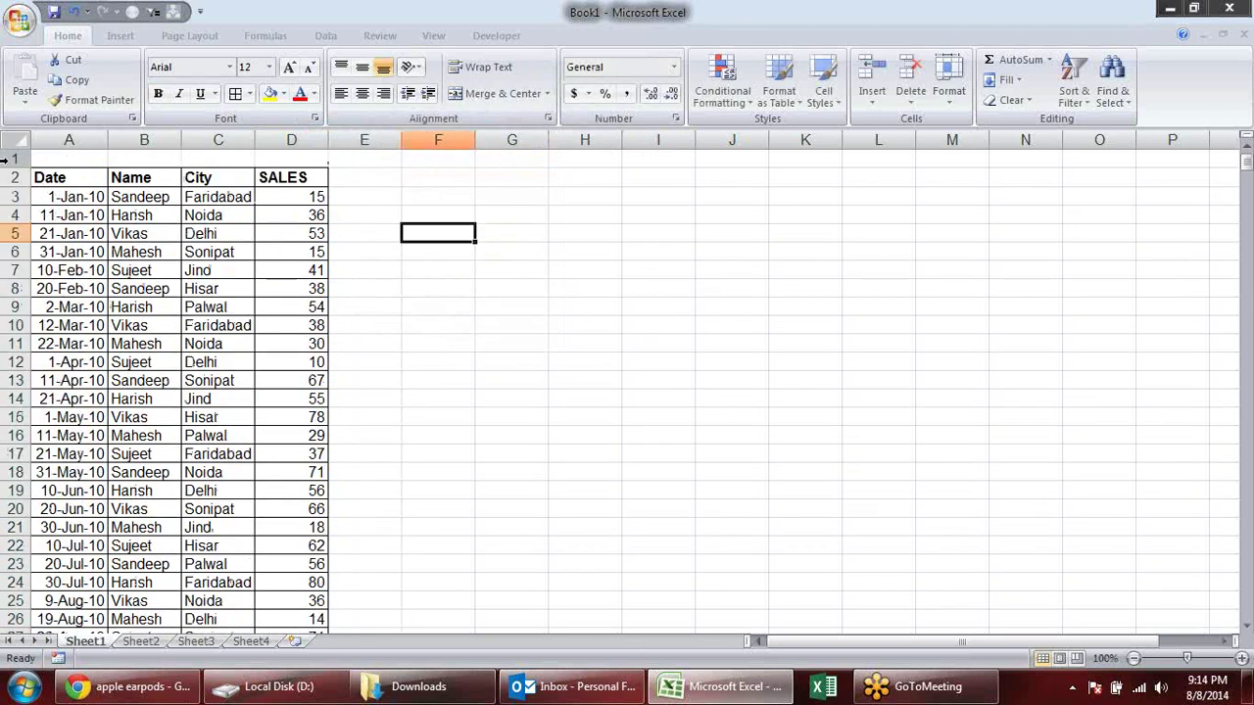
Step: Delete the empty first row and widen column C slightly
{"action": "left_click", "coordinate": [16, 158]}
{"action": "right_click", "coordinate": [16, 158]}
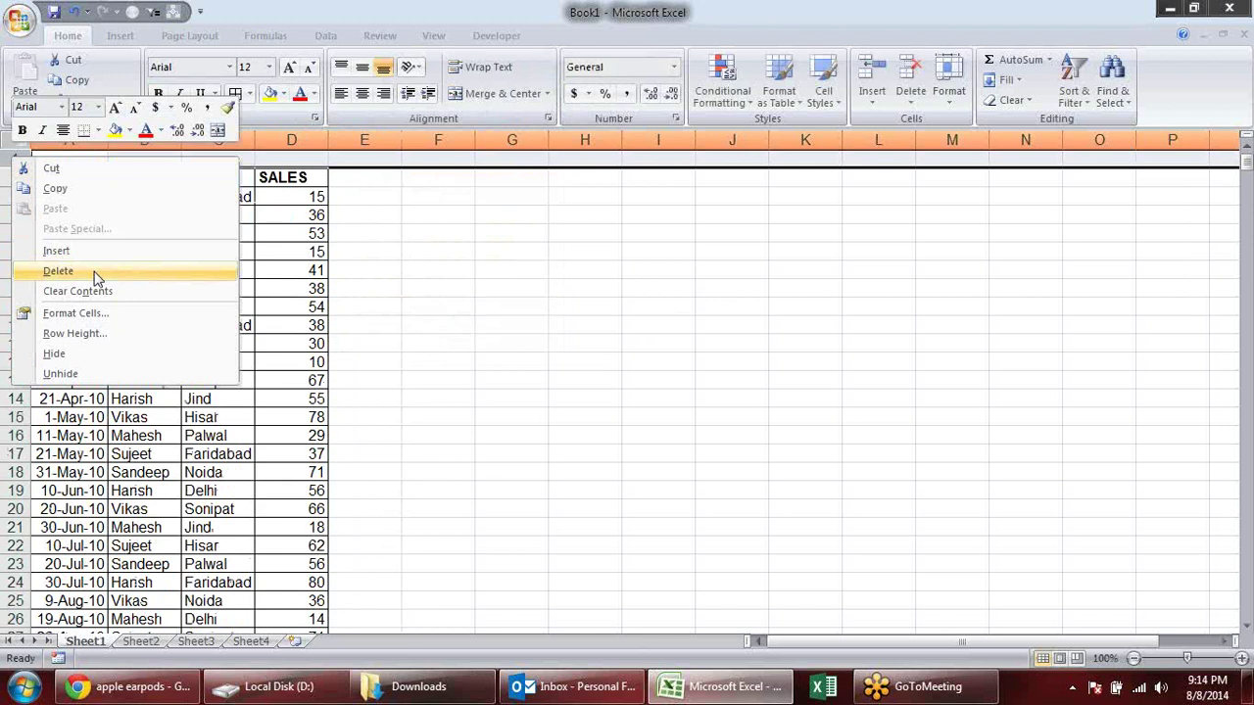
{"action": "left_click", "coordinate": [96, 279]}
{"action": "left_click", "coordinate": [584, 234]}
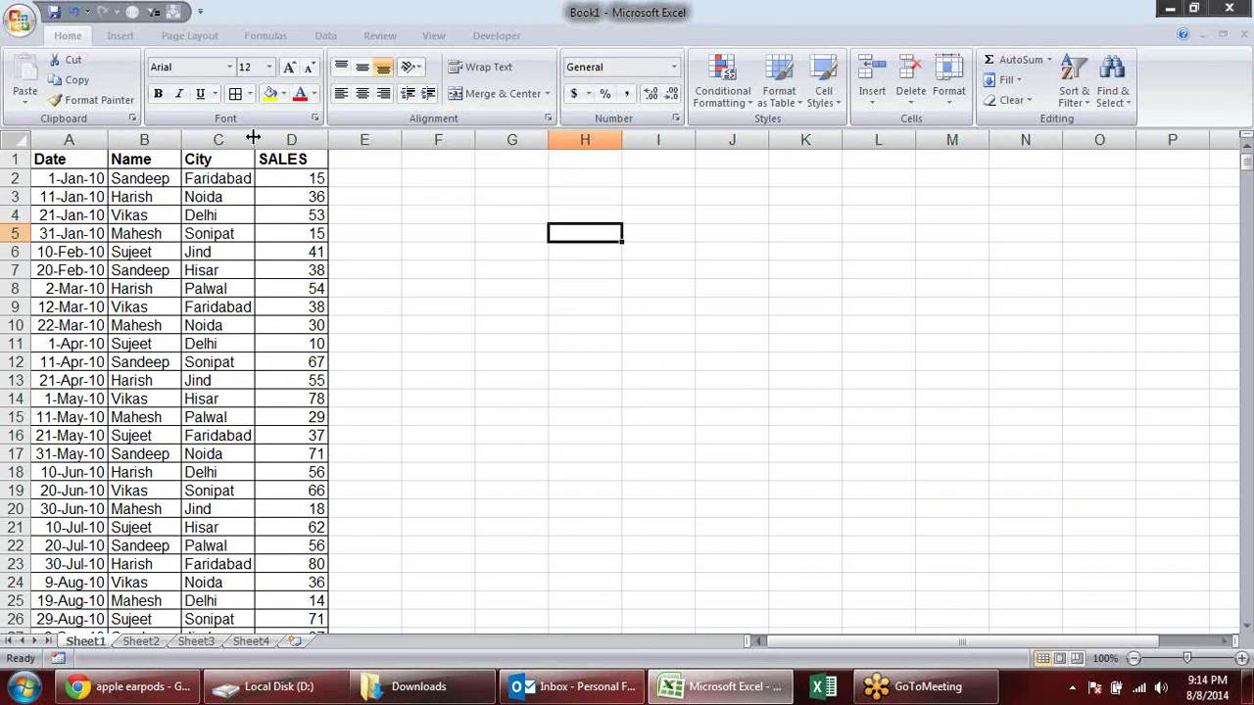
{"action": "left_click_drag", "start_coordinate": [255, 137], "coordinate": [257, 137]}
{"action": "left_click", "coordinate": [495, 262]}
Step: Check the table's cells and select the whole sales data range with Ctrl+A
{"action": "scroll", "coordinate": [303, 361], "scroll_direction": "down", "scroll_amount": 4}
{"action": "scroll", "coordinate": [304, 361], "scroll_direction": "down", "scroll_amount": 3}
{"action": "scroll", "coordinate": [304, 360], "scroll_direction": "up", "scroll_amount": 6}
{"action": "scroll", "coordinate": [304, 361], "scroll_direction": "up", "scroll_amount": 1}
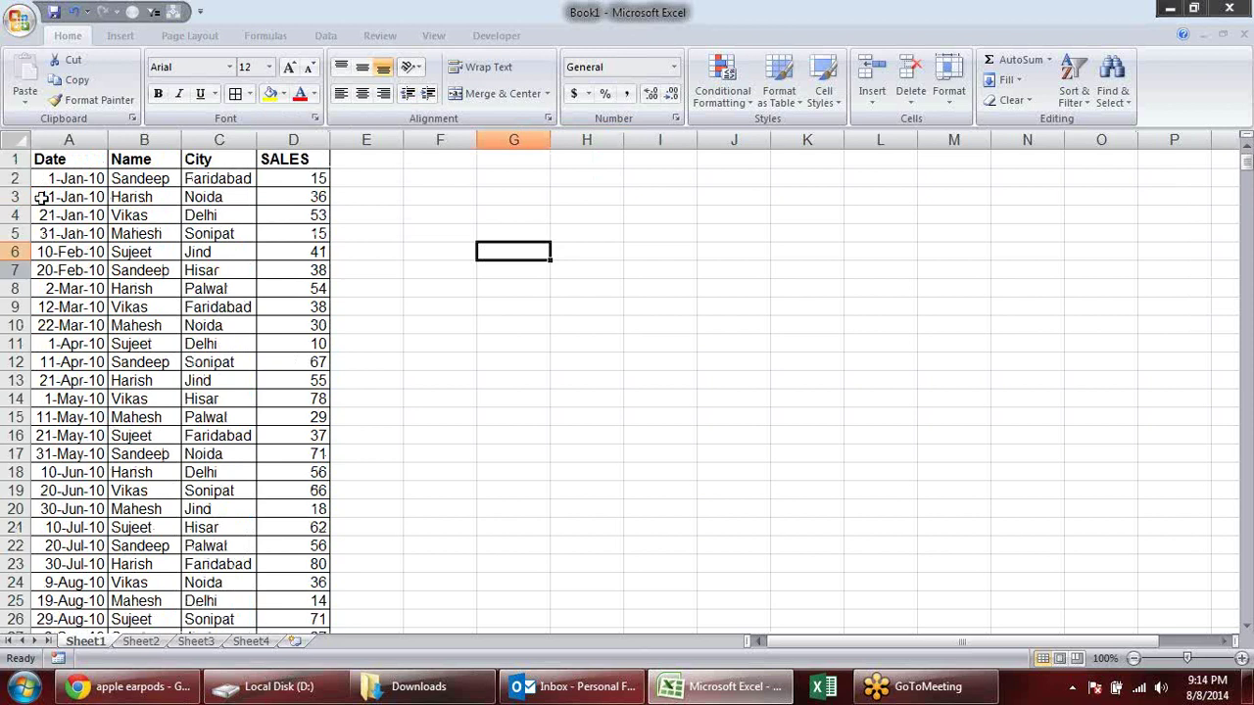
{"action": "left_click", "coordinate": [77, 161]}
{"action": "left_click", "coordinate": [188, 233]}
{"action": "left_click", "coordinate": [196, 216]}
{"action": "left_click", "coordinate": [91, 214]}
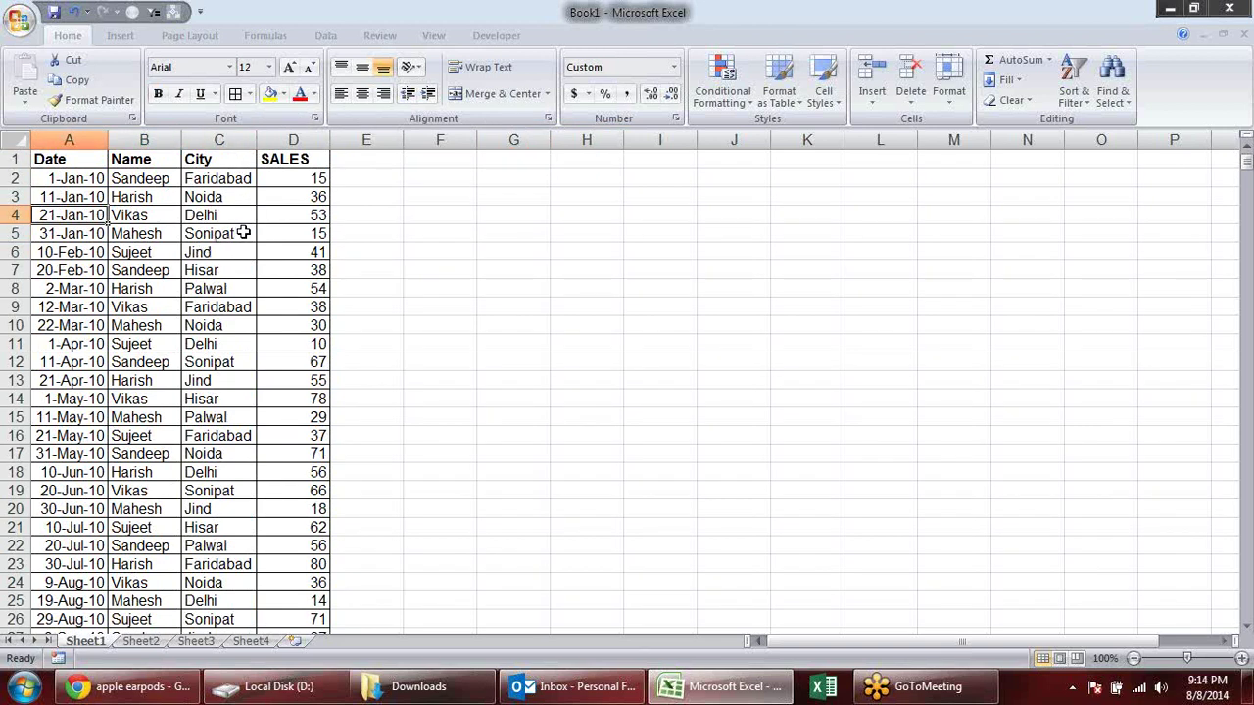
{"action": "key", "text": "ctrl+a"}
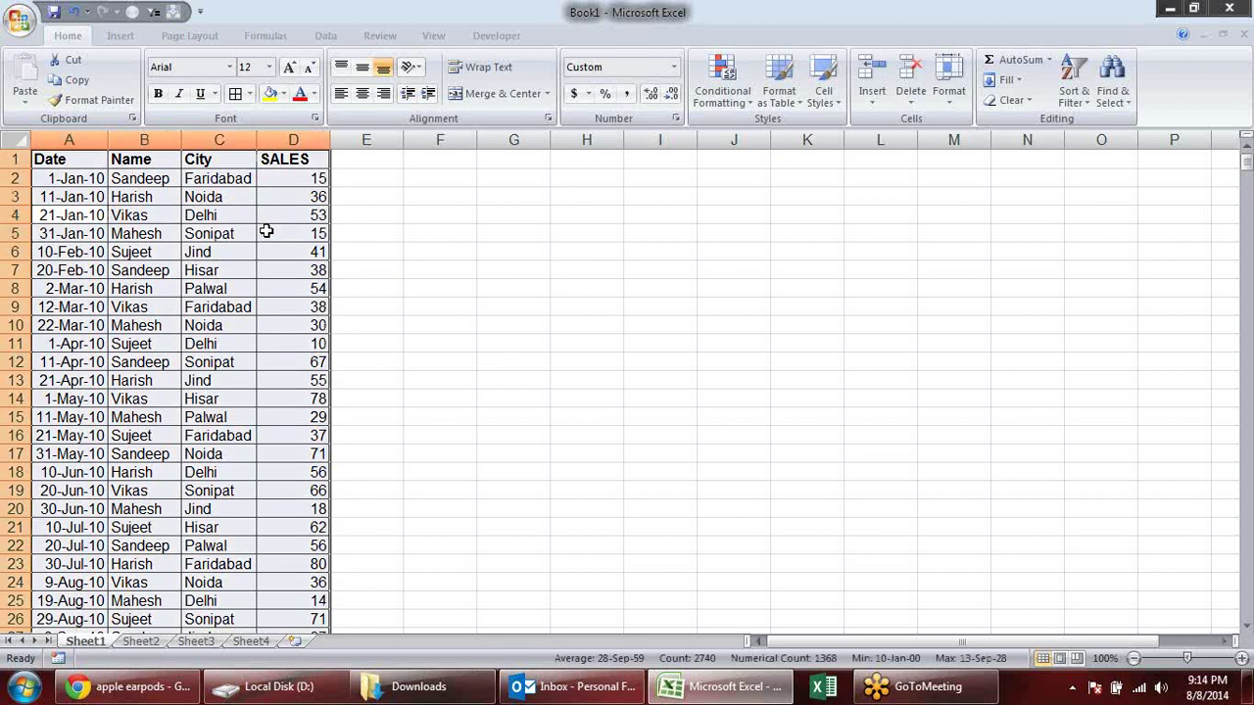
{"action": "mouse_move", "coordinate": [1247, 521]}
{"action": "left_mouse_down"}
{"action": "mouse_move", "coordinate": [1246, 598]}
{"action": "mouse_move", "coordinate": [1246, 162]}
{"action": "left_mouse_up"}
{"action": "left_click", "coordinate": [647, 196]}
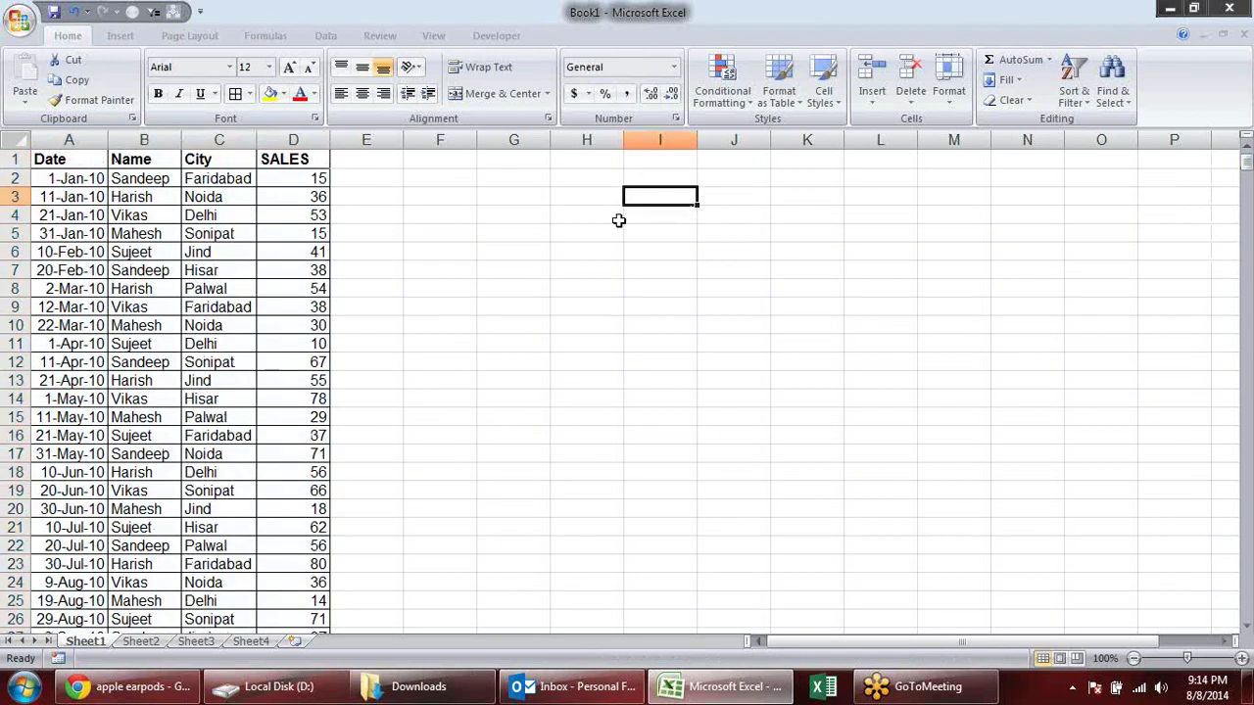
{"action": "left_click", "coordinate": [8, 271]}
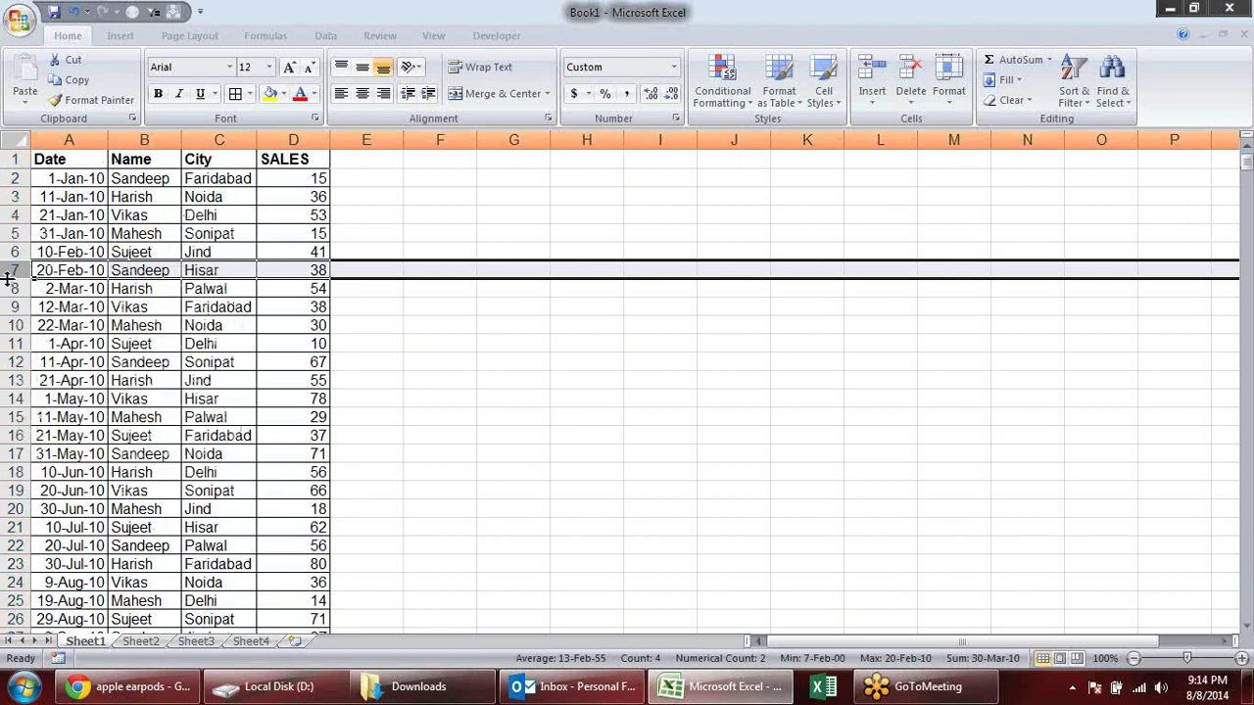
{"action": "right_click", "coordinate": [10, 273]}
{"action": "left_click", "coordinate": [54, 372]}
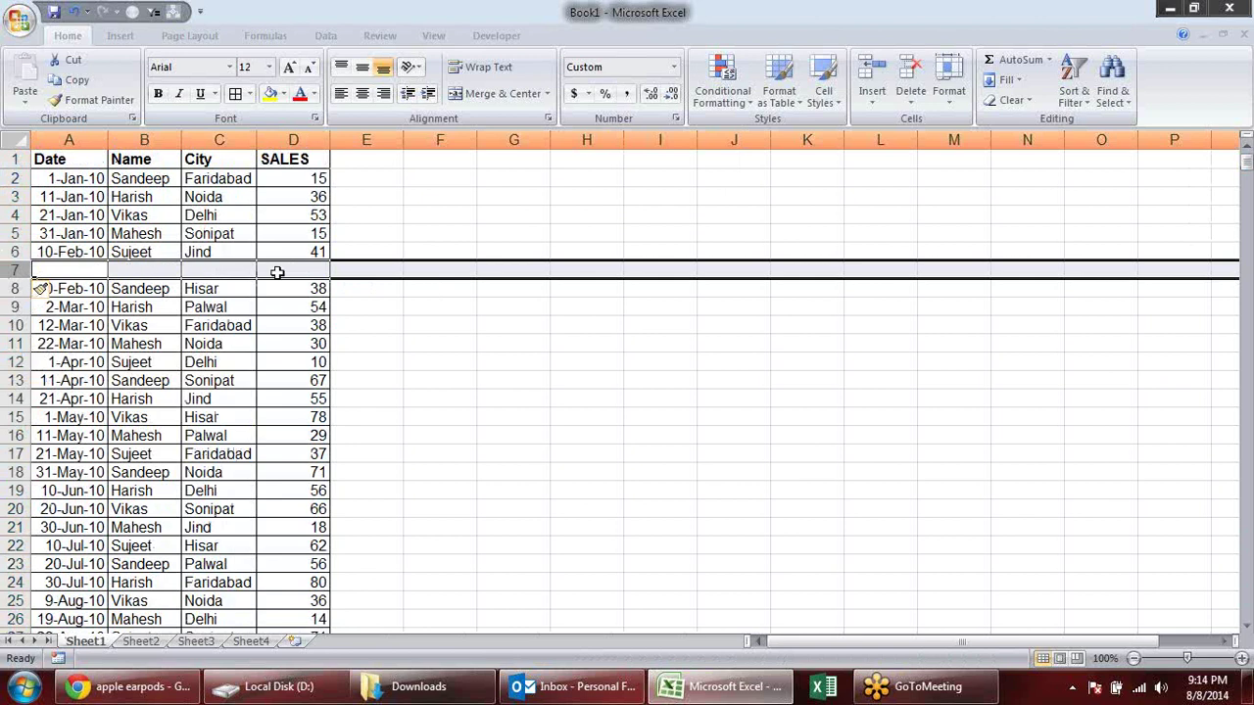
{"action": "right_click", "coordinate": [12, 269]}
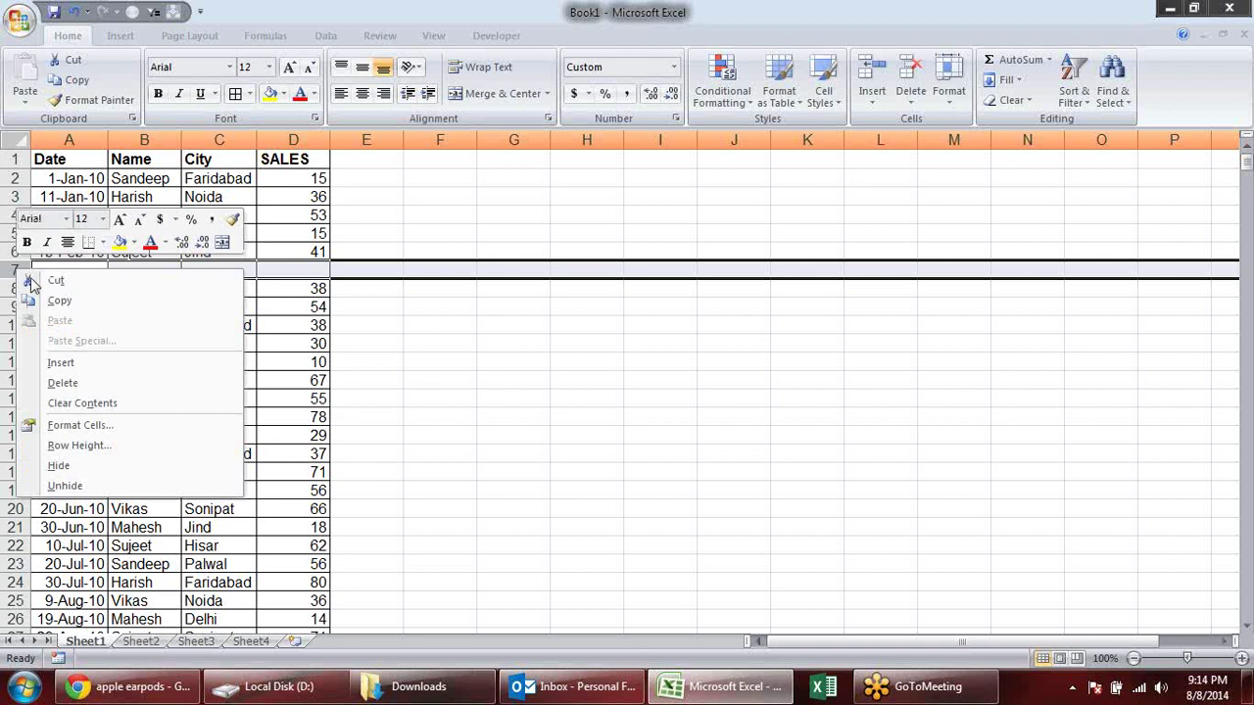
{"action": "left_click", "coordinate": [92, 383]}
{"action": "scroll", "coordinate": [339, 366], "scroll_direction": "down", "scroll_amount": 1}
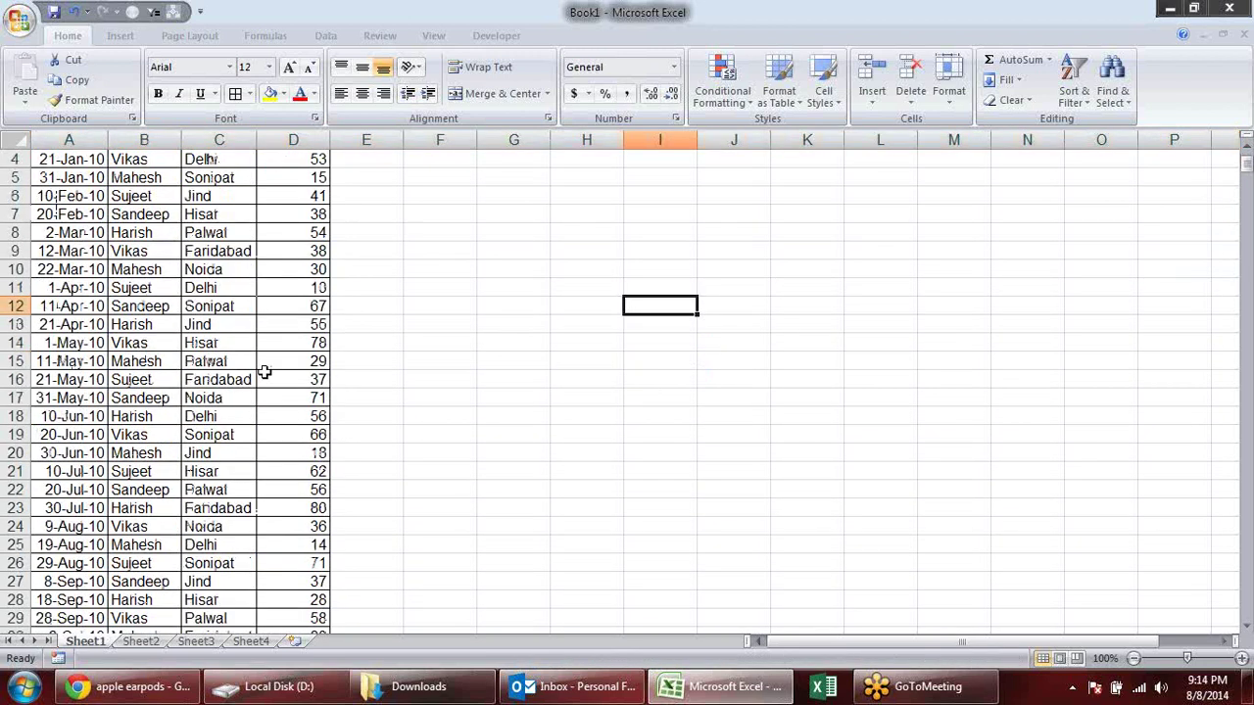
{"action": "scroll", "coordinate": [333, 400], "scroll_direction": "down", "scroll_amount": 10}
{"action": "left_click", "coordinate": [186, 378]}
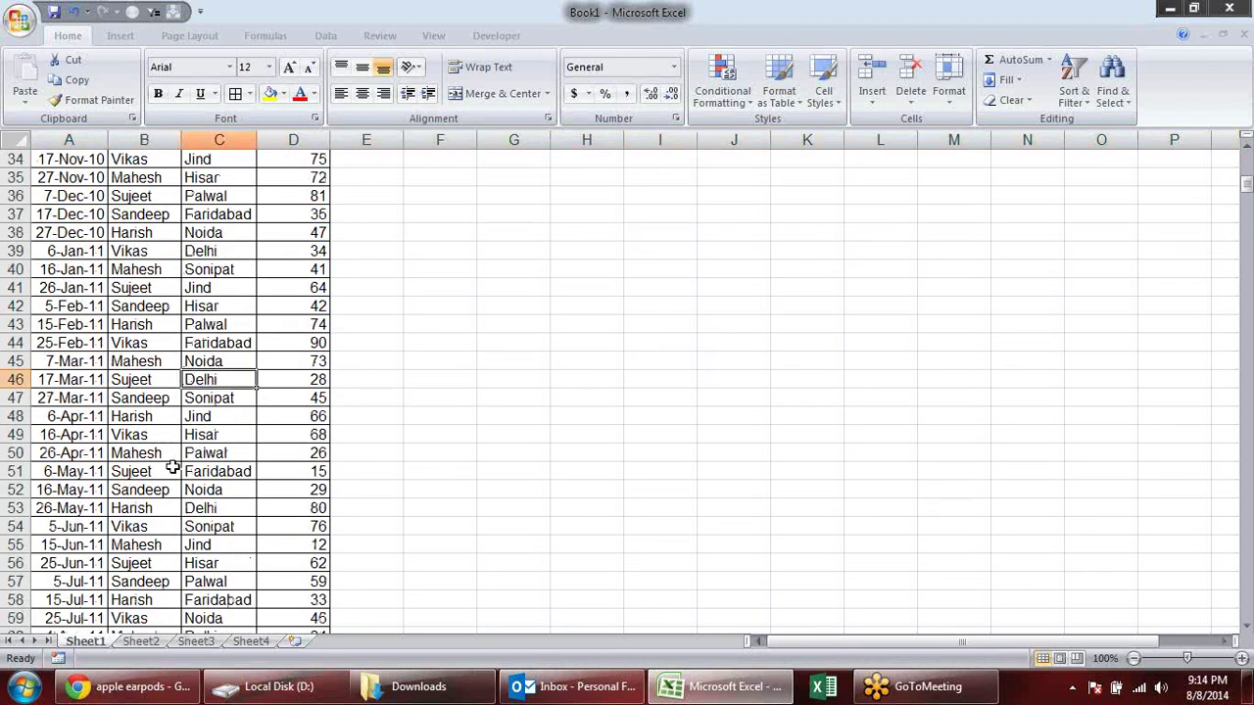
{"action": "left_click", "coordinate": [174, 470]}
{"action": "scroll", "coordinate": [545, 381], "scroll_direction": "up", "scroll_amount": 11}
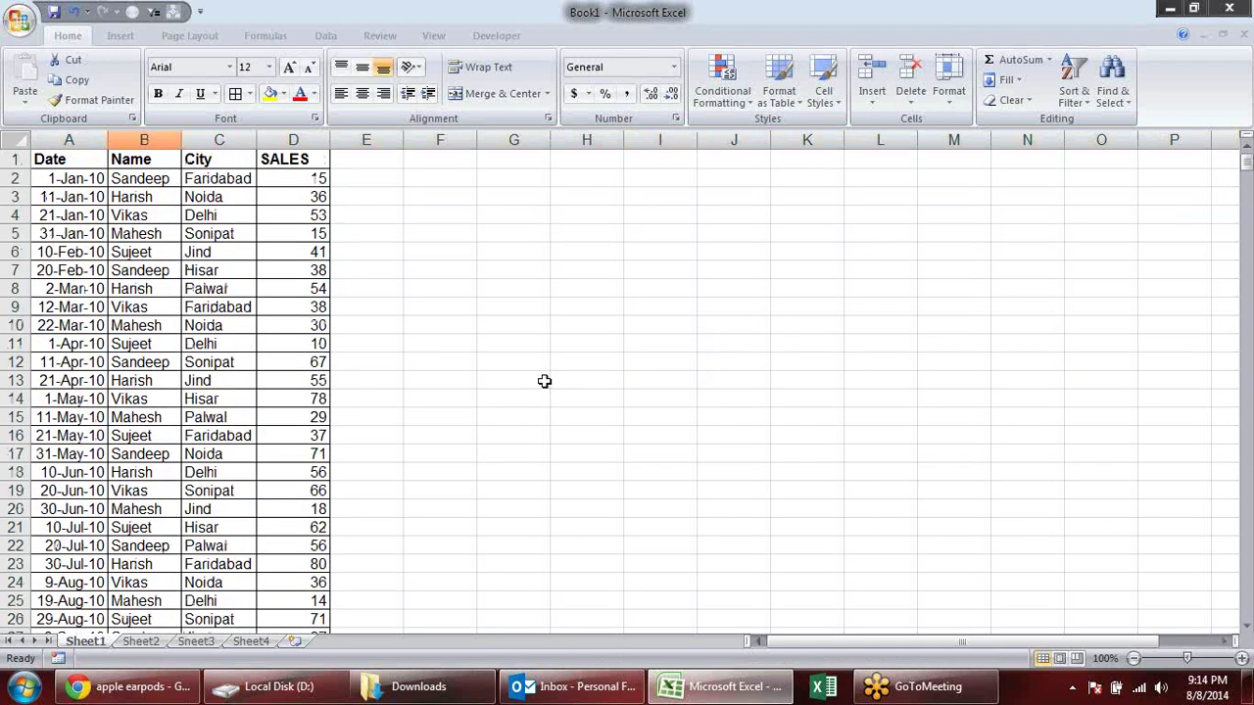
{"action": "left_click", "coordinate": [87, 160]}
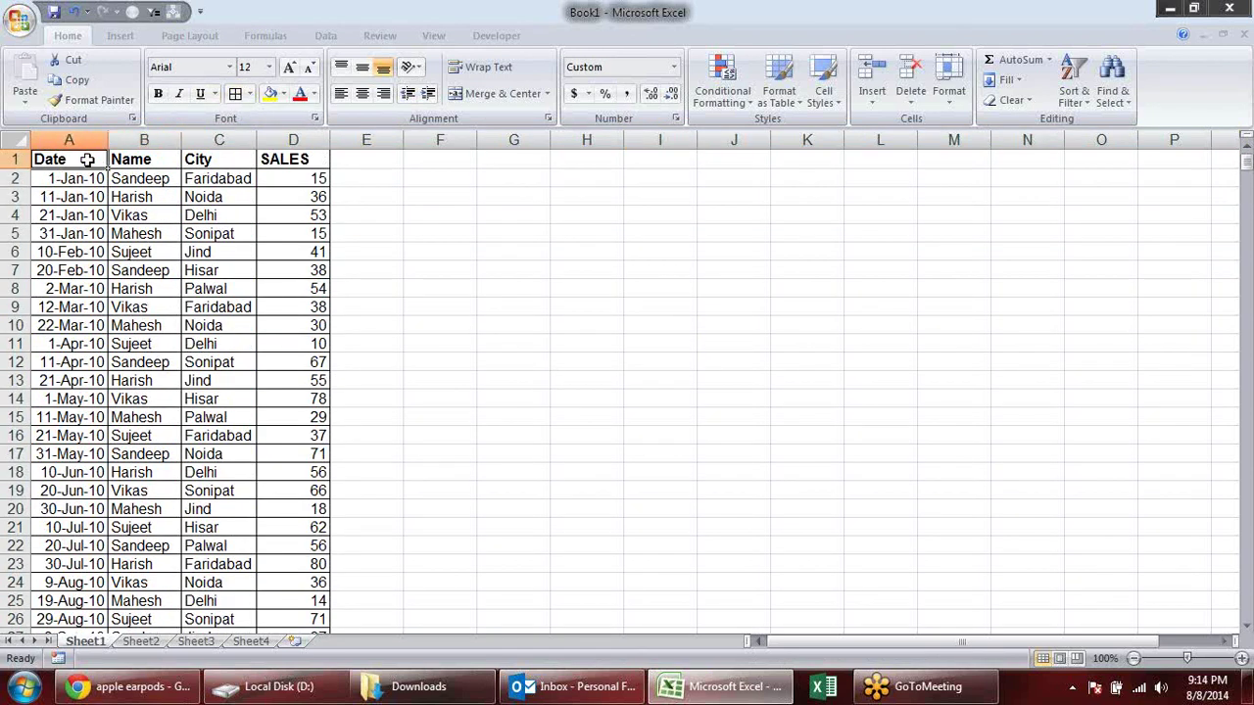
Step: Start a PivotTable from the Insert tab and select the source range from A1
{"action": "left_click", "coordinate": [120, 37]}
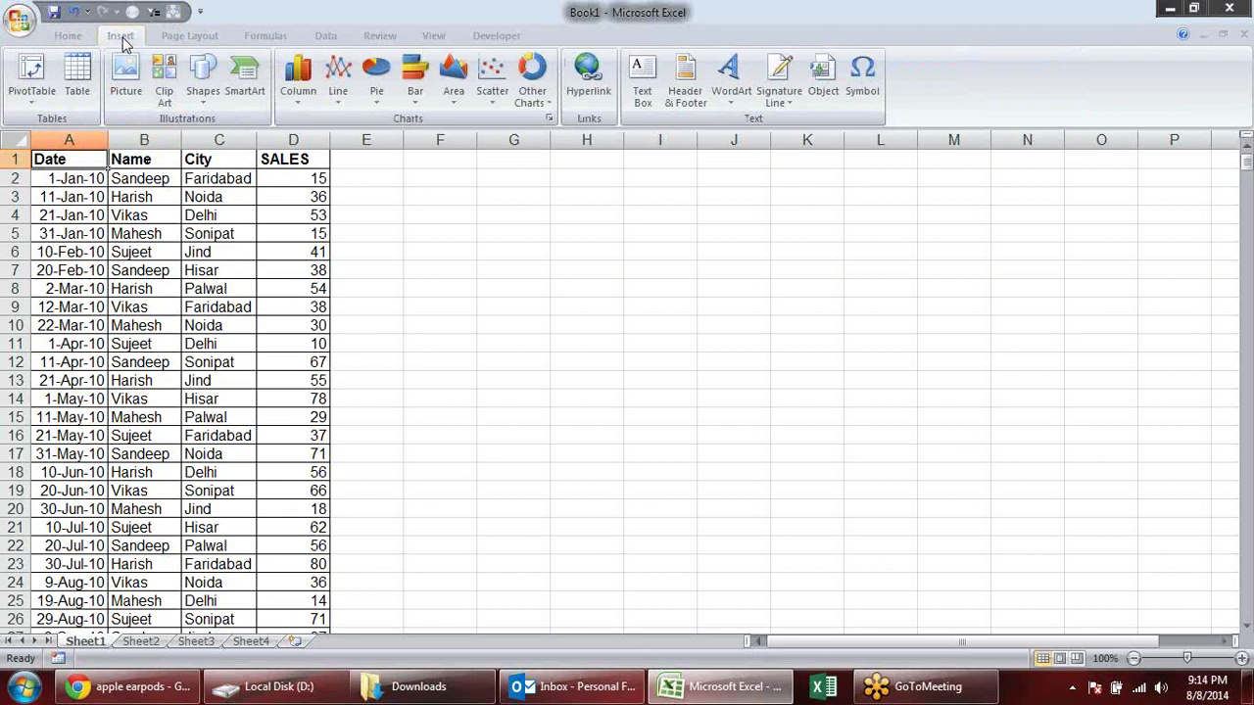
{"action": "left_click", "coordinate": [32, 70]}
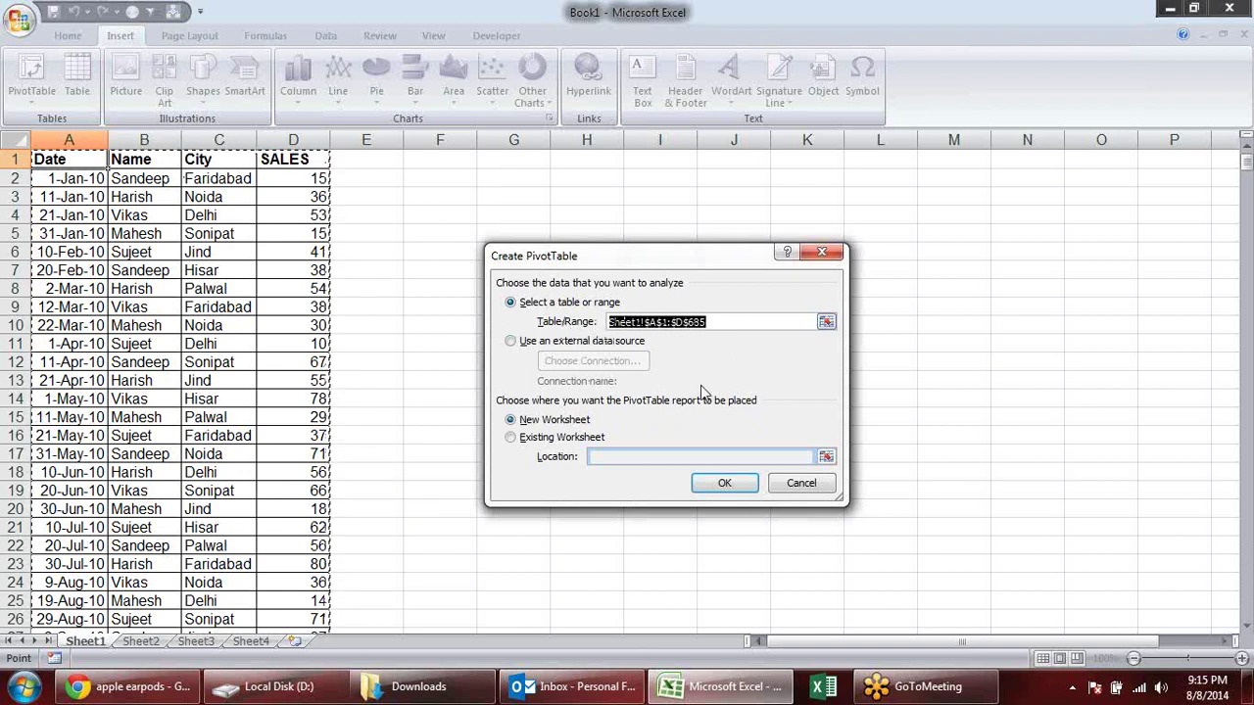
{"action": "left_click", "coordinate": [826, 321]}
{"action": "left_click", "coordinate": [43, 162]}
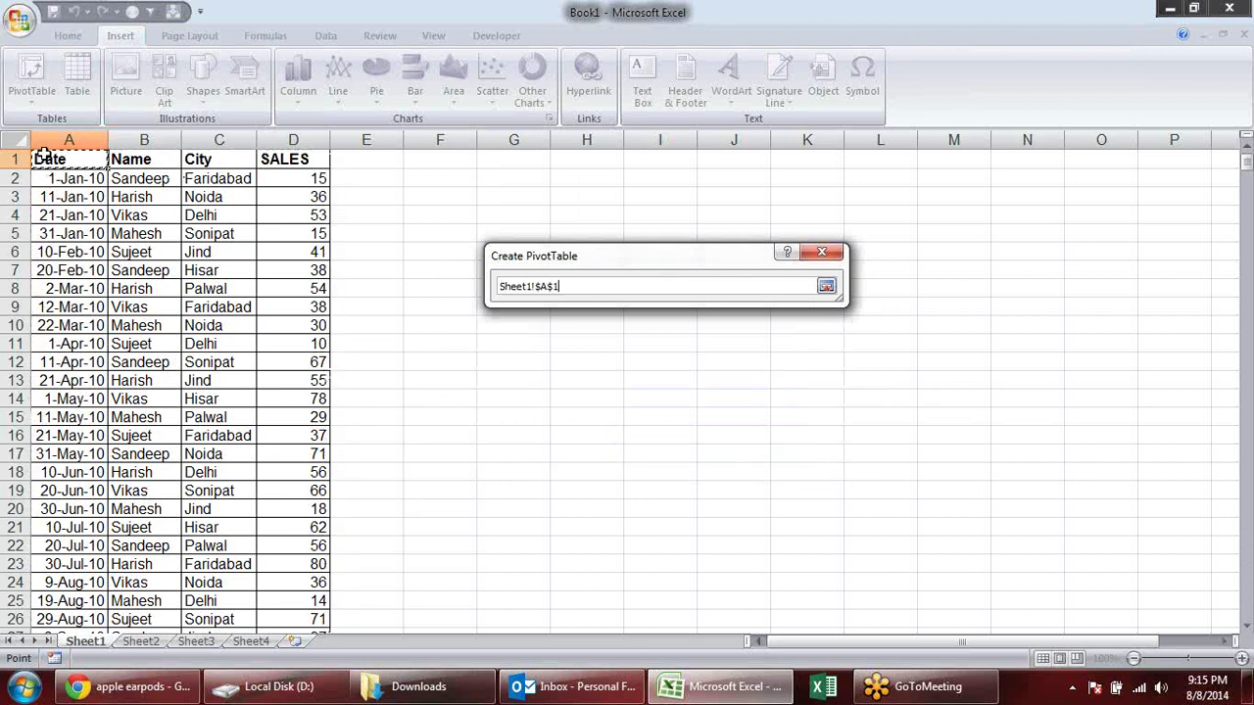
{"action": "key", "text": "ctrl+shift+Down"}
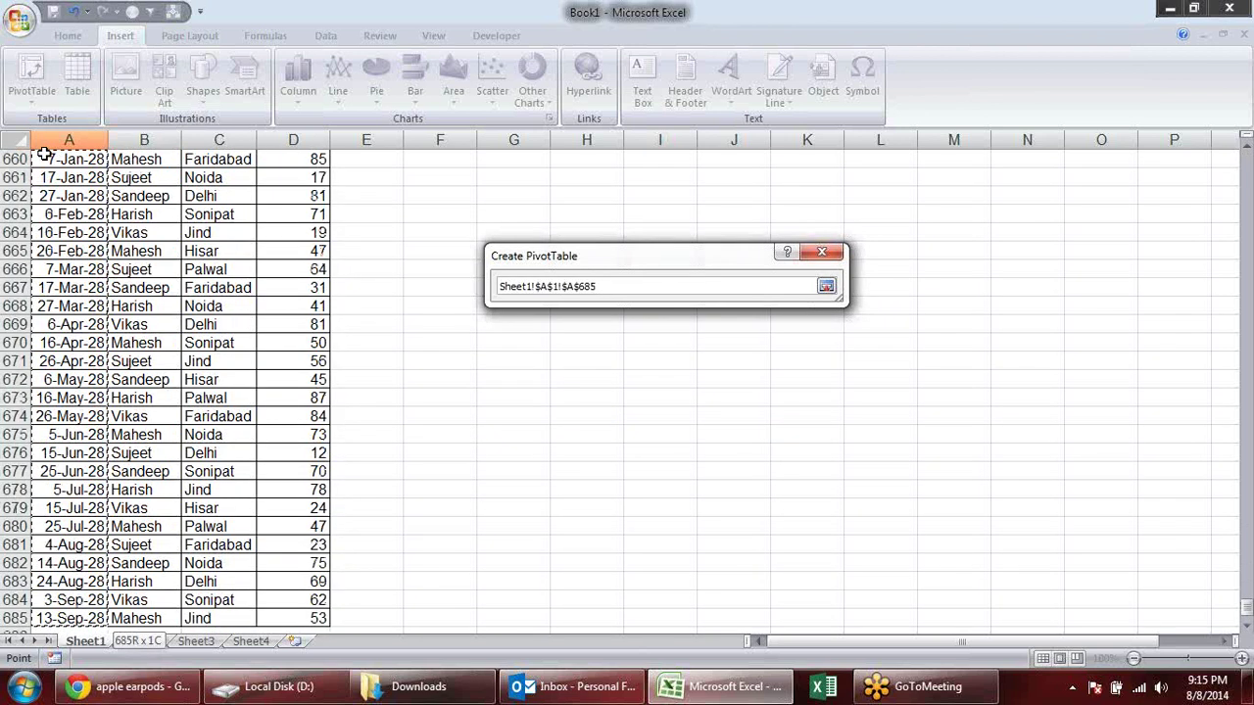
{"action": "key", "text": "ctrl+shift+Right"}
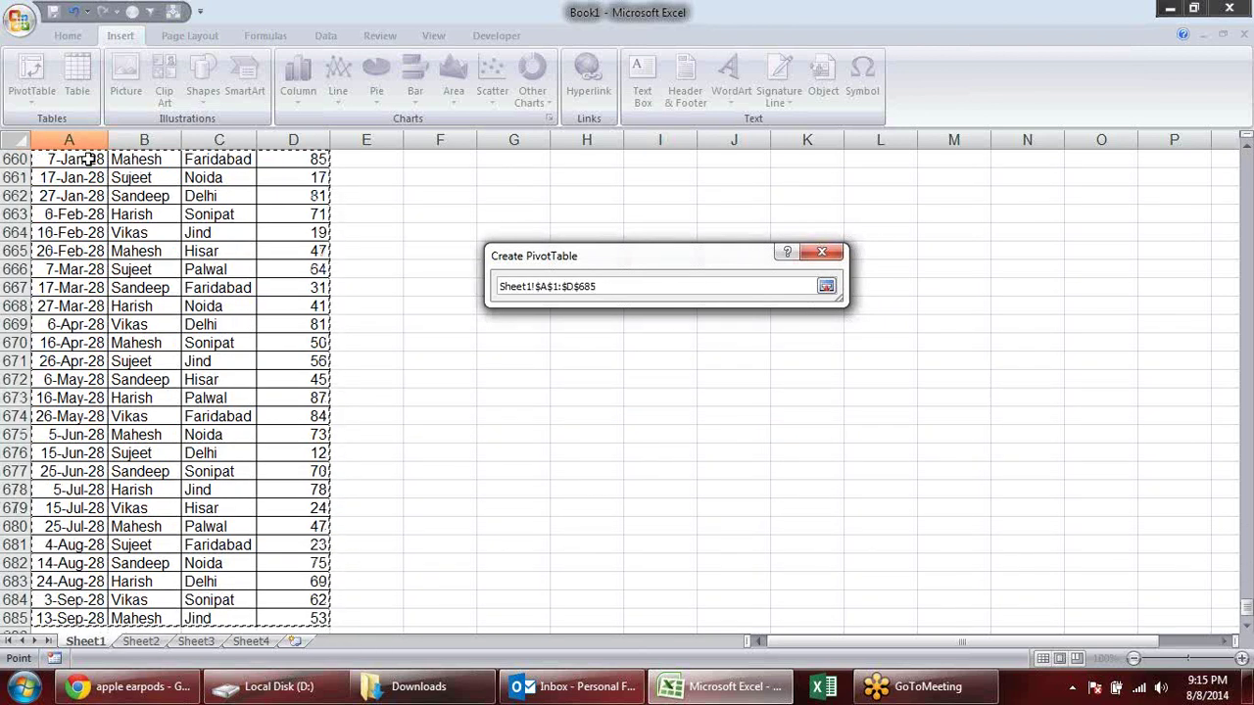
{"action": "key", "text": "Return"}
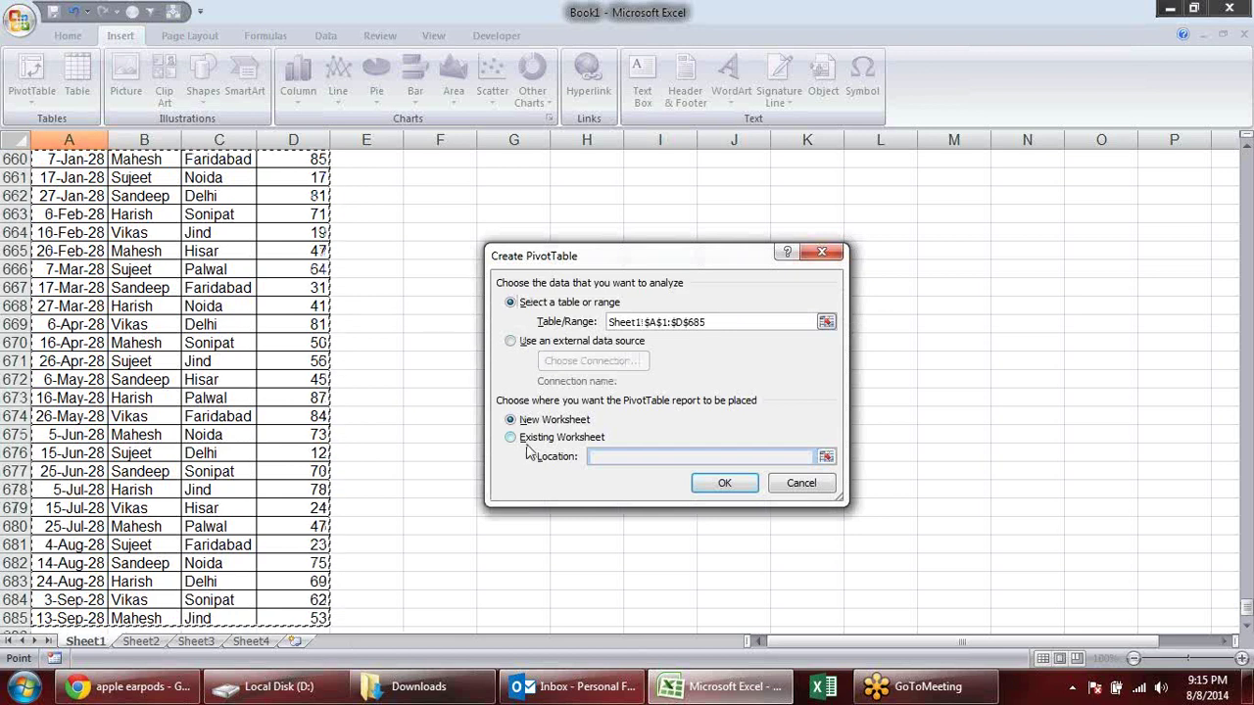
Step: Reset the source range to Sheet1!$A$1:$D$685 and create the pivot table on a new worksheet
{"action": "mouse_move", "coordinate": [551, 266]}
{"action": "left_mouse_down"}
{"action": "mouse_move", "coordinate": [899, 193]}
{"action": "mouse_move", "coordinate": [822, 184]}
{"action": "left_mouse_up"}
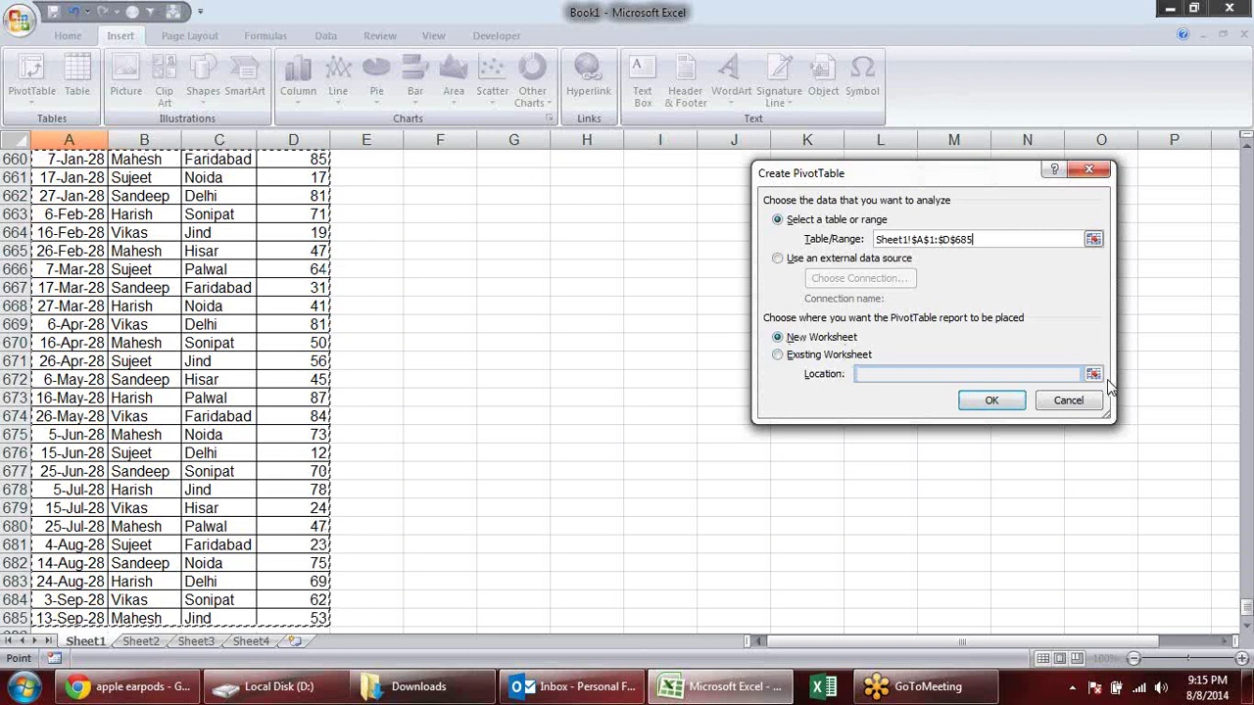
{"action": "left_click", "coordinate": [629, 196]}
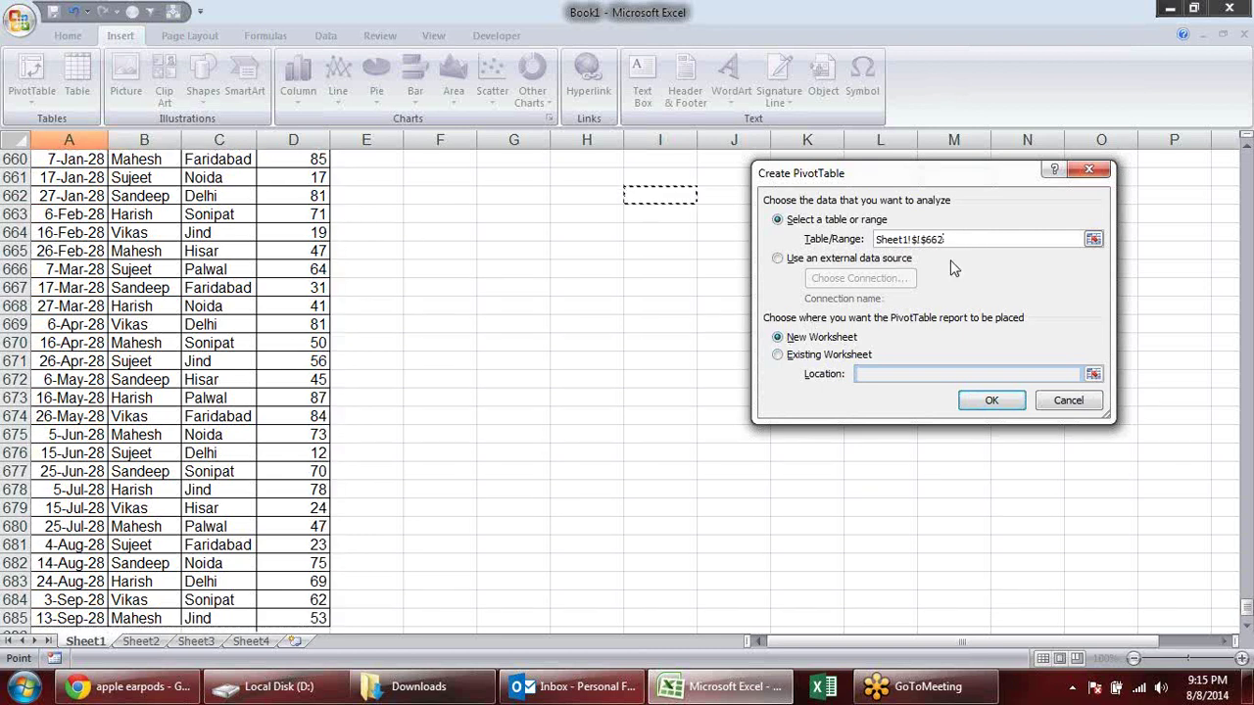
{"action": "left_click", "coordinate": [319, 159]}
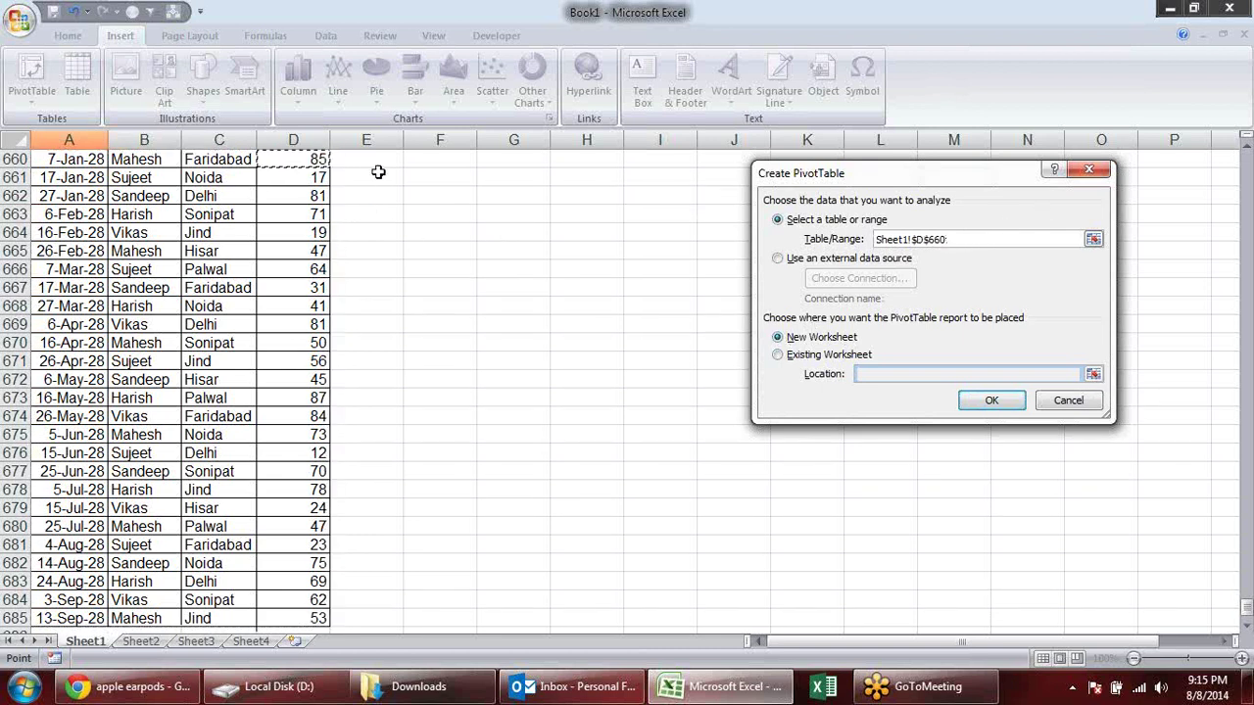
{"action": "key", "text": "ctrl+shift+Up"}
{"action": "key", "text": "ctrl+shift+Down"}
{"action": "key", "text": "ctrl+shift+Right"}
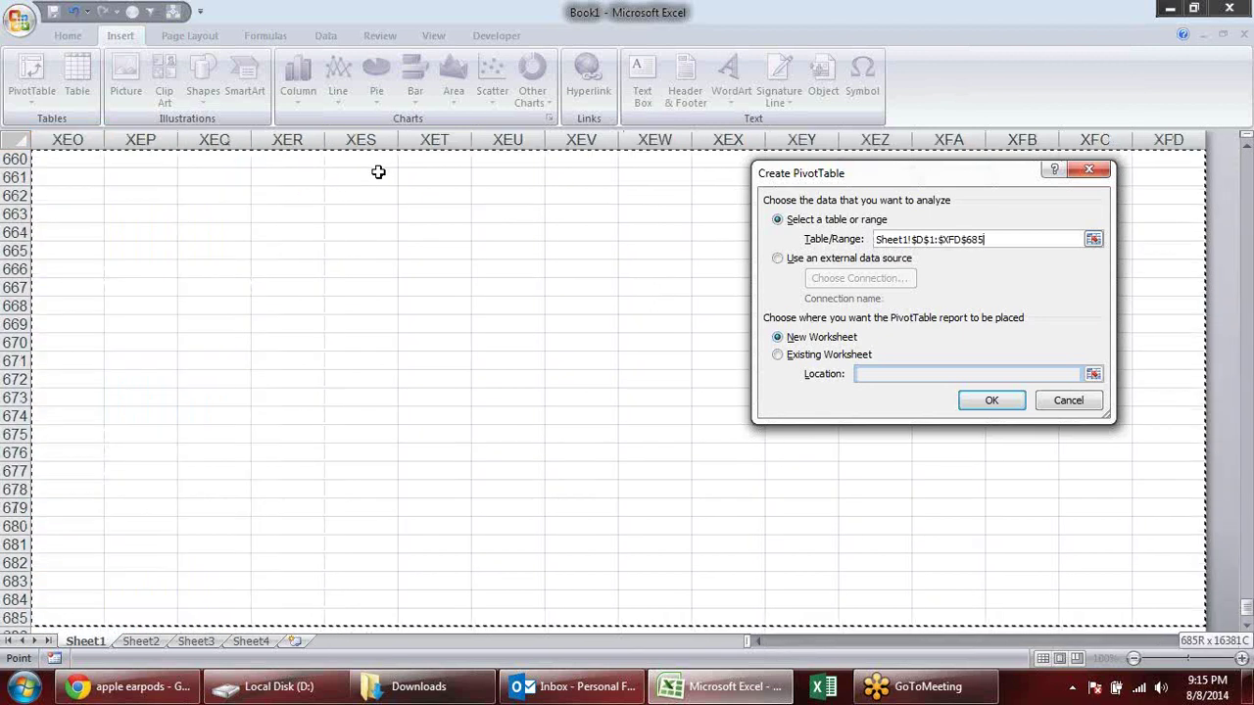
{"action": "key", "text": "ctrl+shift+Left"}
{"action": "key", "text": "ctrl+shift+Up"}
{"action": "key", "text": "ctrl+shift+Left"}
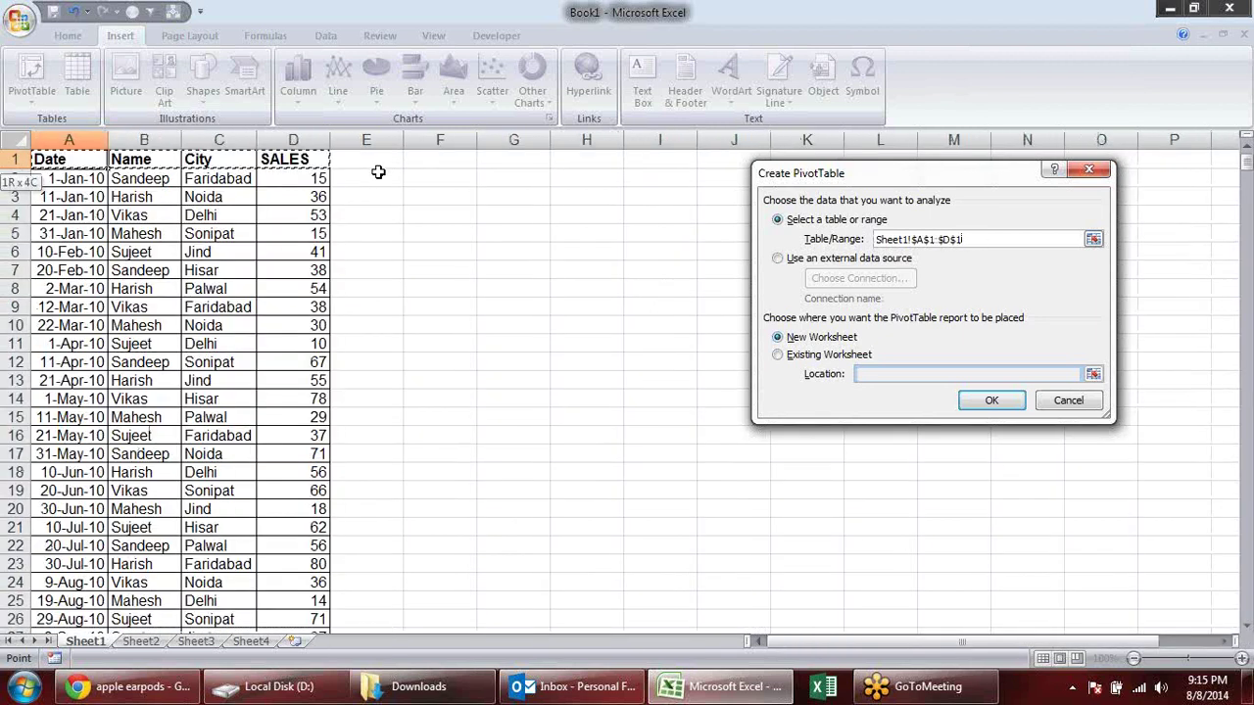
{"action": "key", "text": "ctrl+shift+Down"}
{"action": "left_click", "coordinate": [992, 400]}
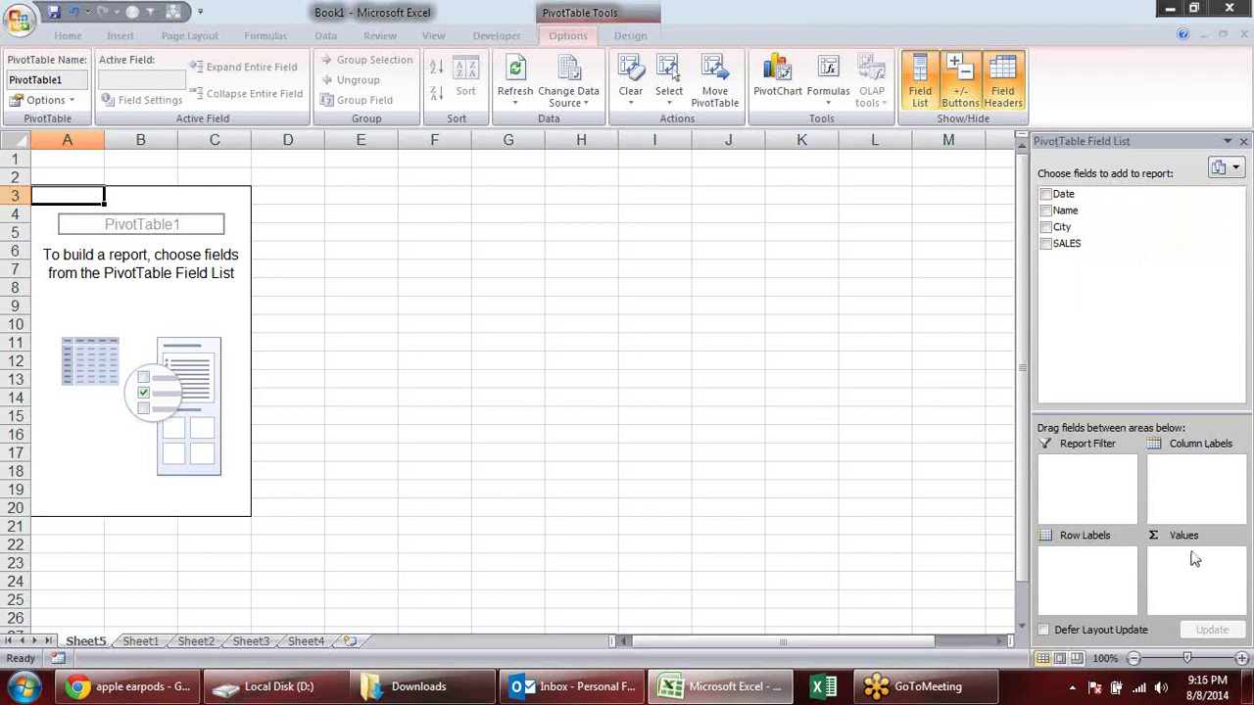
Step: Add City as row labels and Sum of SALES as values in the PivotTable Field List
{"action": "left_click", "coordinate": [1080, 485]}
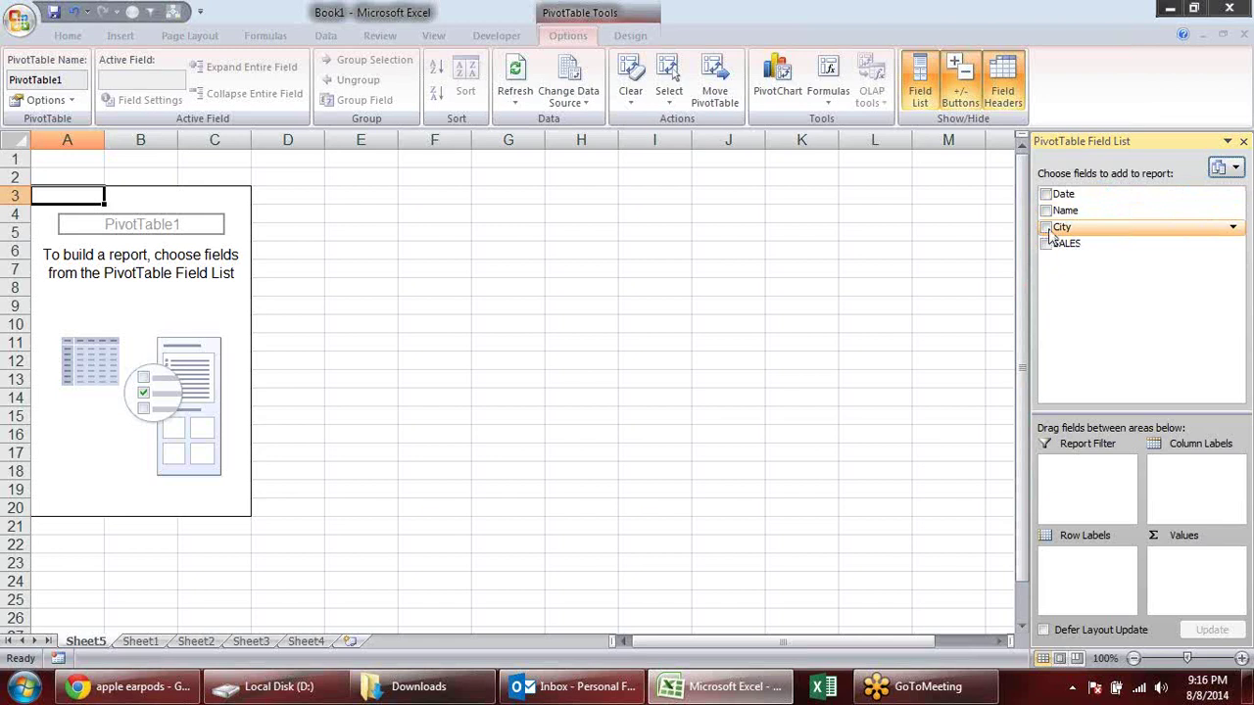
{"action": "left_click", "coordinate": [1045, 227]}
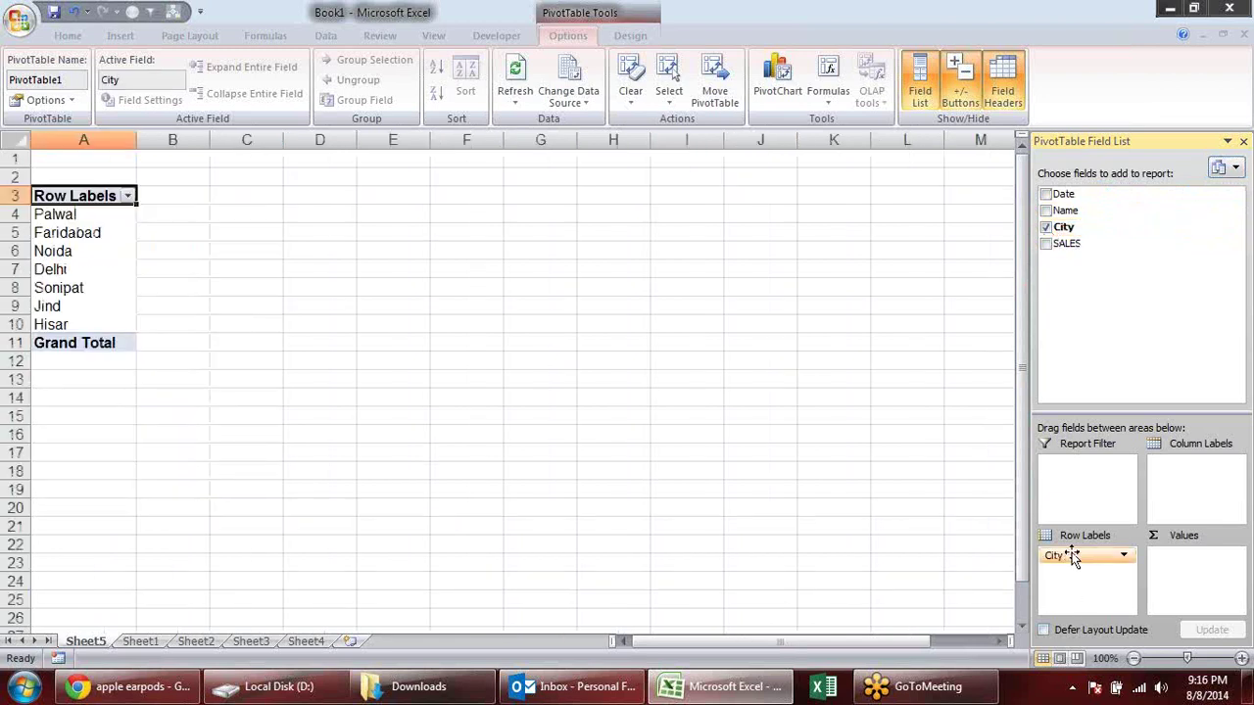
{"action": "mouse_move", "coordinate": [1073, 557]}
{"action": "left_mouse_down"}
{"action": "mouse_move", "coordinate": [1207, 469]}
{"action": "mouse_move", "coordinate": [1087, 578]}
{"action": "mouse_move", "coordinate": [1193, 524]}
{"action": "mouse_move", "coordinate": [1204, 470]}
{"action": "mouse_move", "coordinate": [1083, 583]}
{"action": "left_mouse_up"}
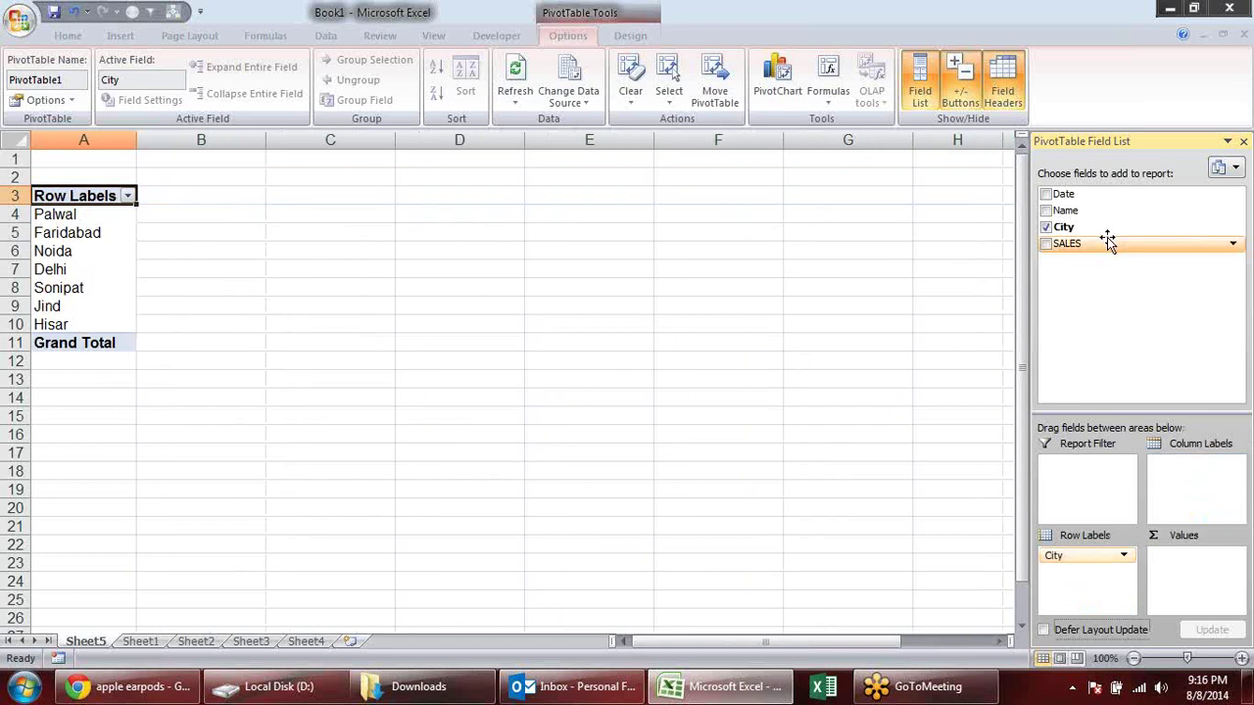
{"action": "left_click", "coordinate": [1046, 245]}
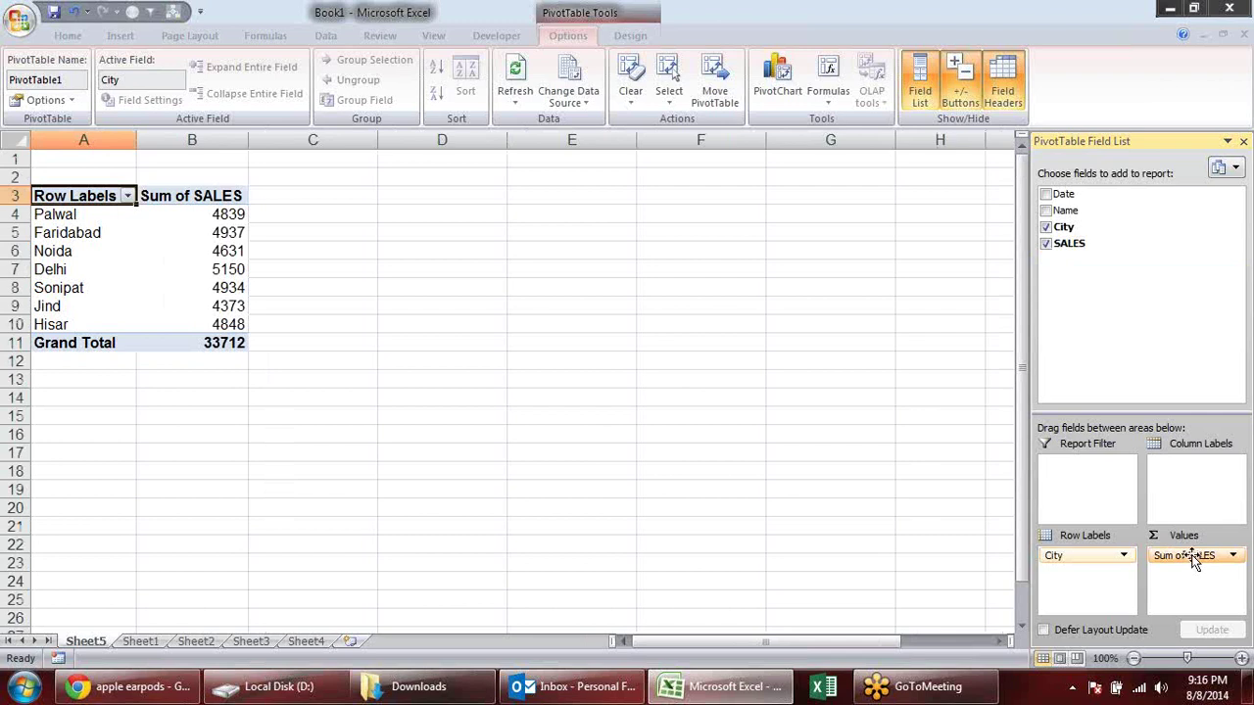
{"action": "mouse_move", "coordinate": [1194, 557]}
{"action": "left_mouse_down"}
{"action": "mouse_move", "coordinate": [1190, 485]}
{"action": "mouse_move", "coordinate": [1193, 564]}
{"action": "left_mouse_up"}
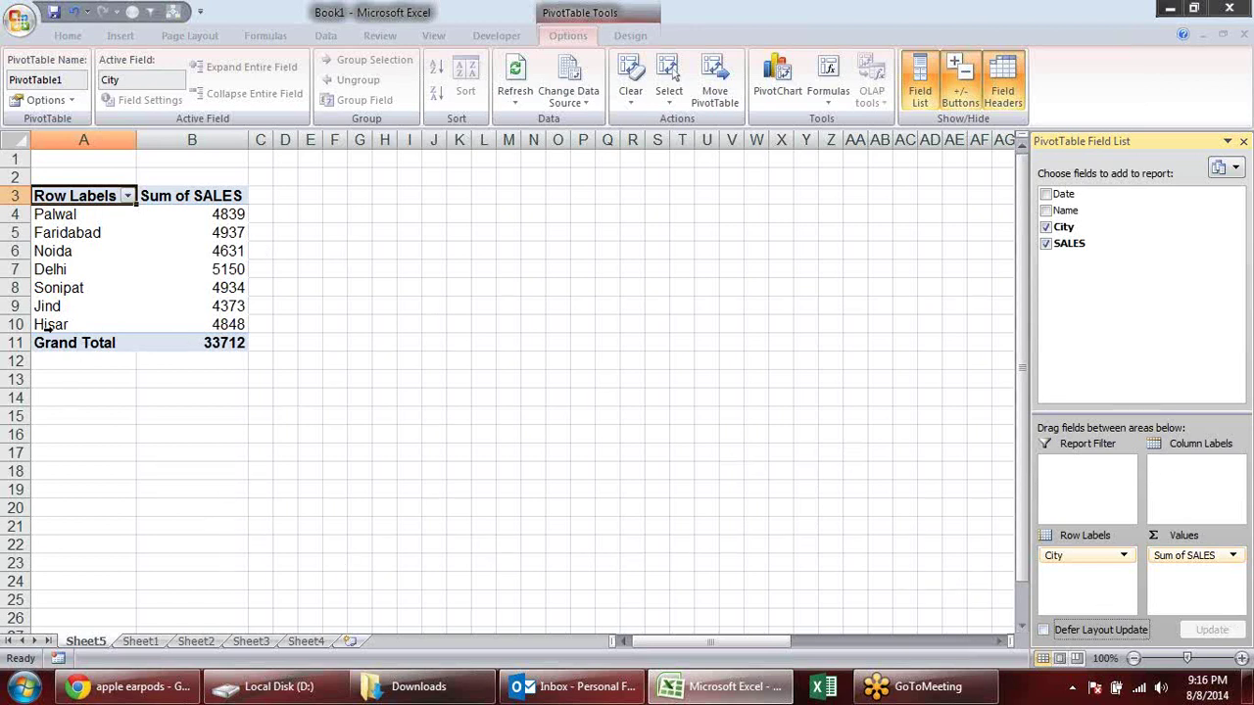
Step: Review the city labels and their SALES totals, such as Sonipat's 4934
{"action": "left_click", "coordinate": [93, 216]}
{"action": "left_click", "coordinate": [229, 218]}
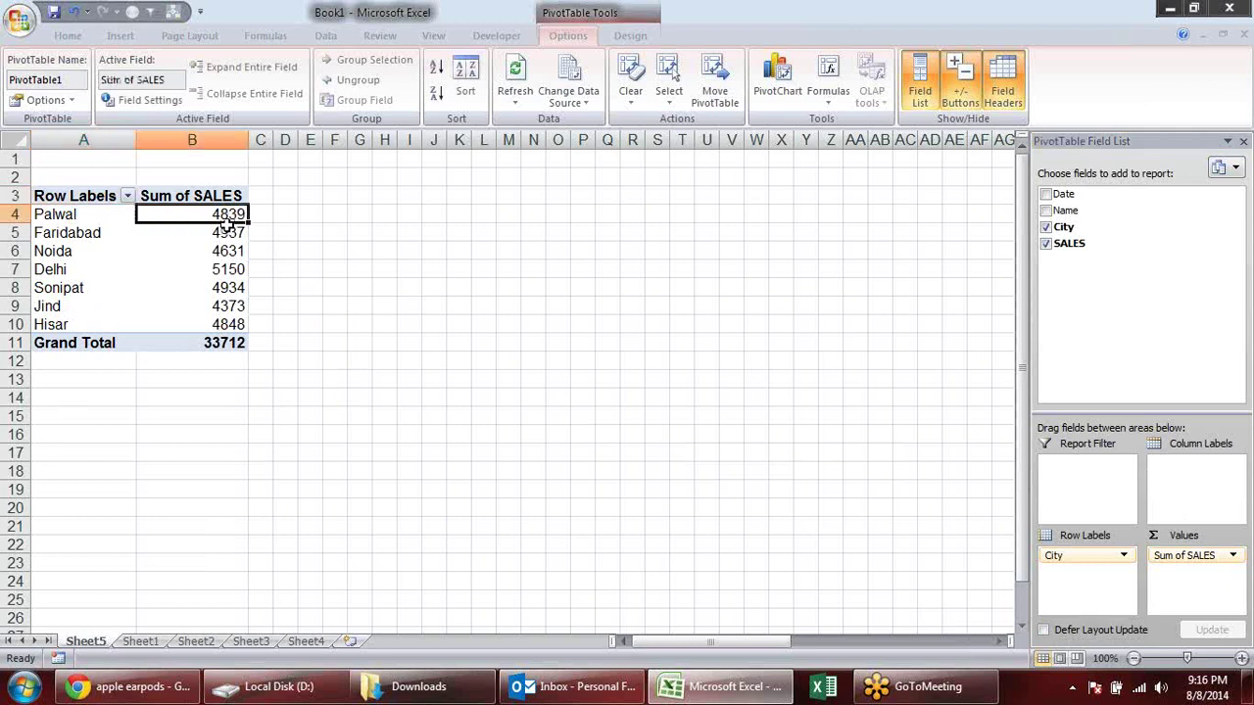
{"action": "left_click", "coordinate": [89, 235]}
{"action": "left_click", "coordinate": [213, 237]}
{"action": "left_click", "coordinate": [70, 252]}
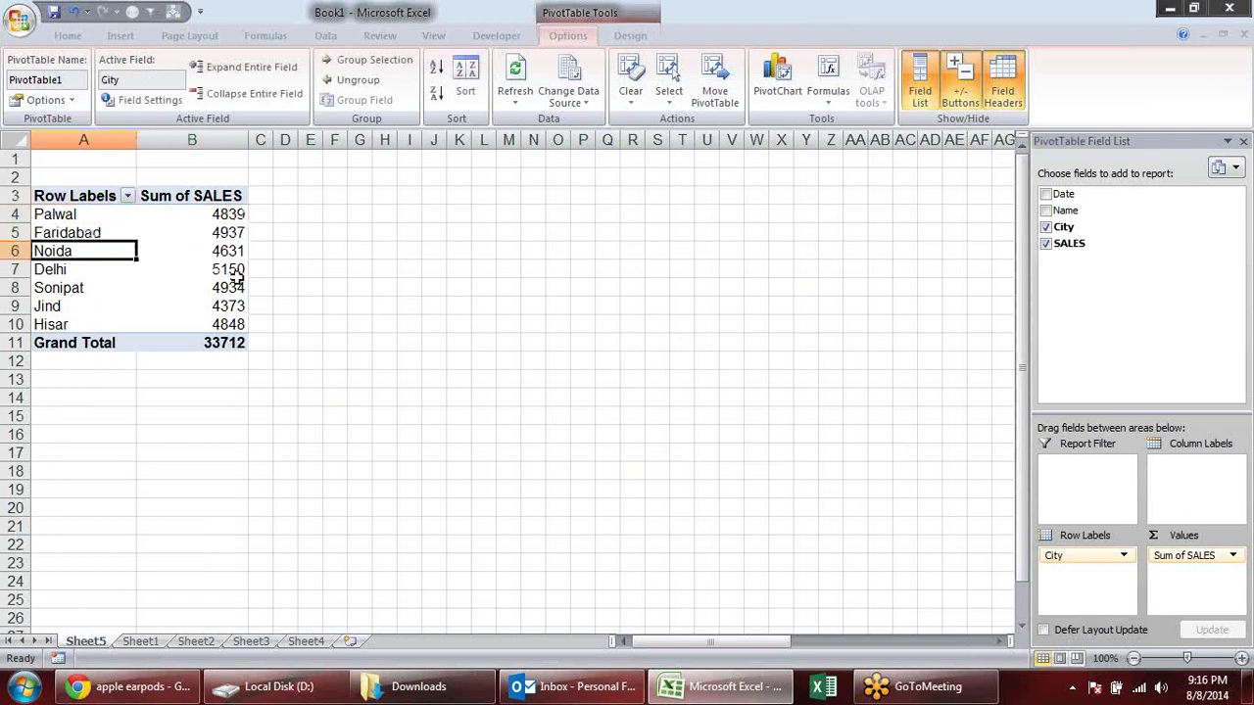
{"action": "left_click_drag", "start_coordinate": [245, 343], "coordinate": [116, 199]}
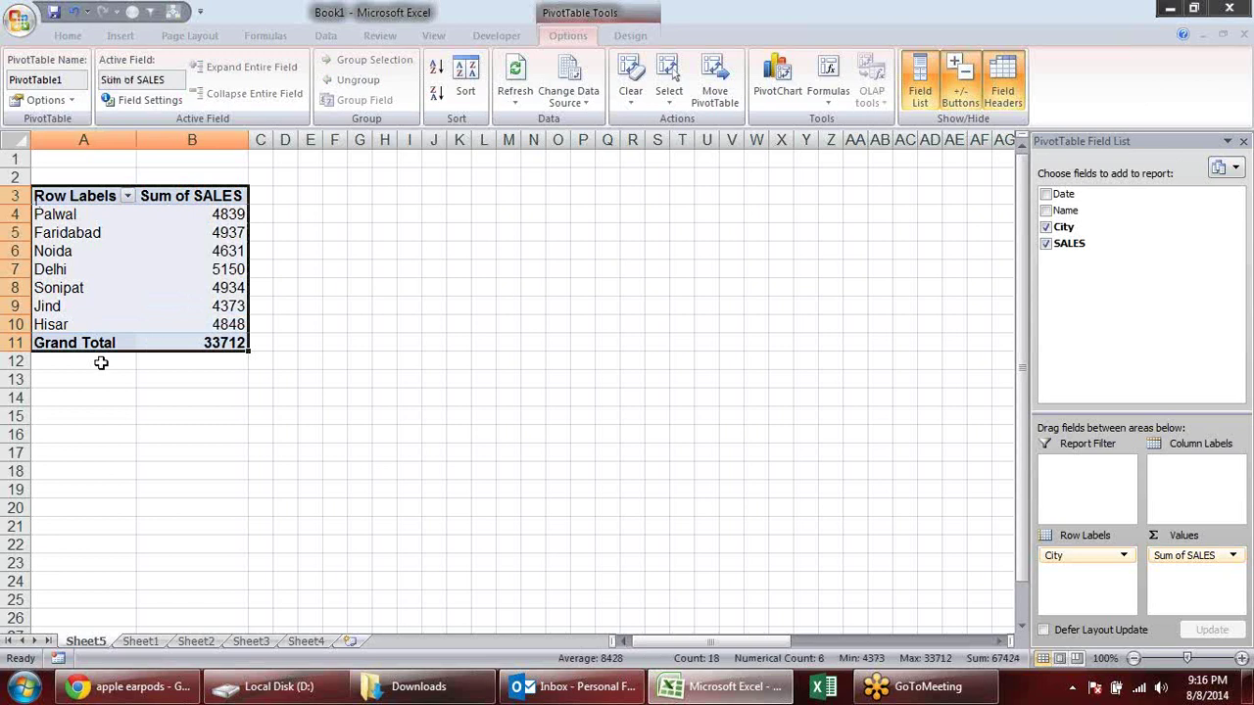
{"action": "left_click", "coordinate": [333, 360]}
{"action": "left_click", "coordinate": [139, 288]}
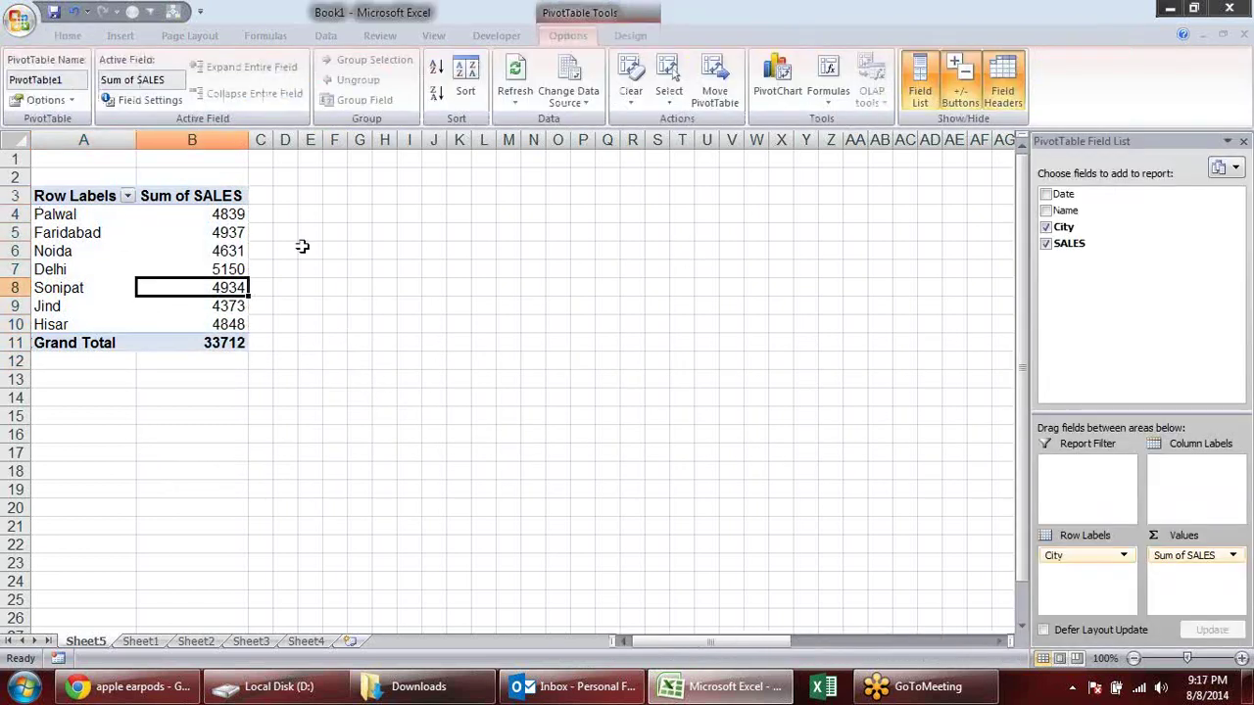
{"action": "left_click", "coordinate": [79, 214]}
{"action": "key", "text": "Down"}
{"action": "left_click_drag", "start_coordinate": [67, 275], "coordinate": [86, 324]}
{"action": "left_click", "coordinate": [89, 252]}
{"action": "left_click", "coordinate": [96, 232]}
{"action": "left_click", "coordinate": [99, 216]}
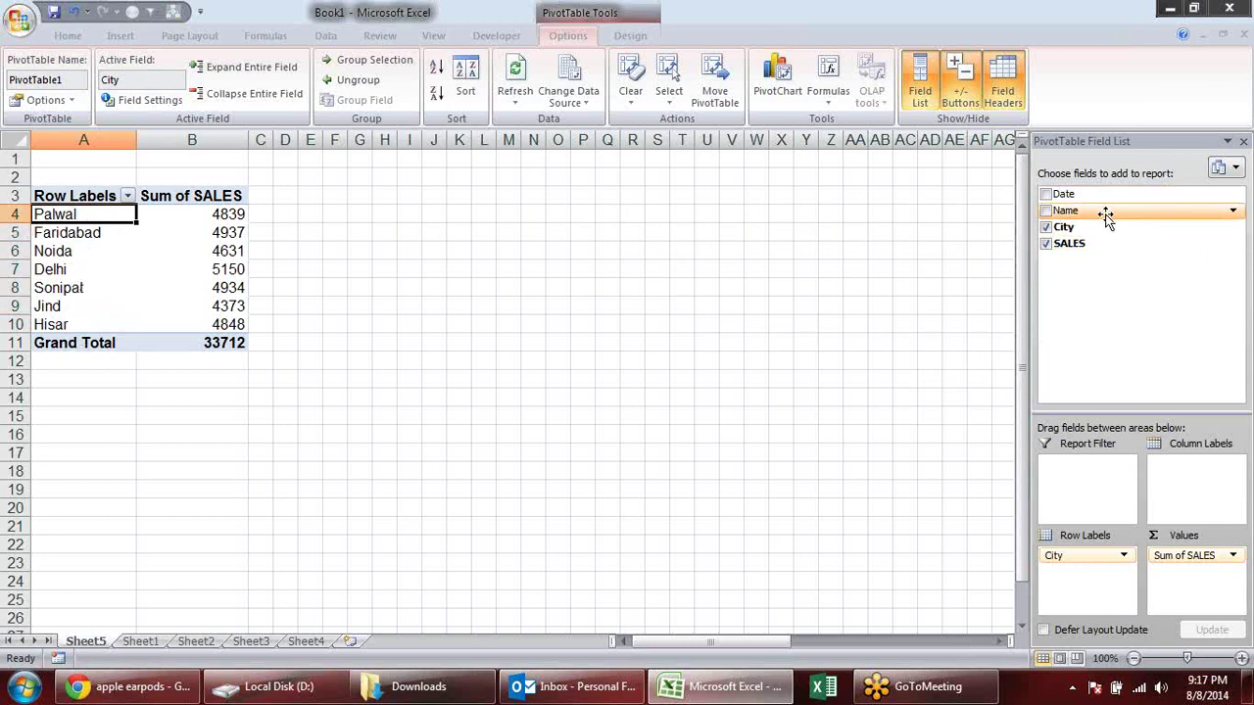
Step: Add Name under City in Row Labels and check Palwal's salesperson values, like Harish's 1070
{"action": "left_click", "coordinate": [1045, 210]}
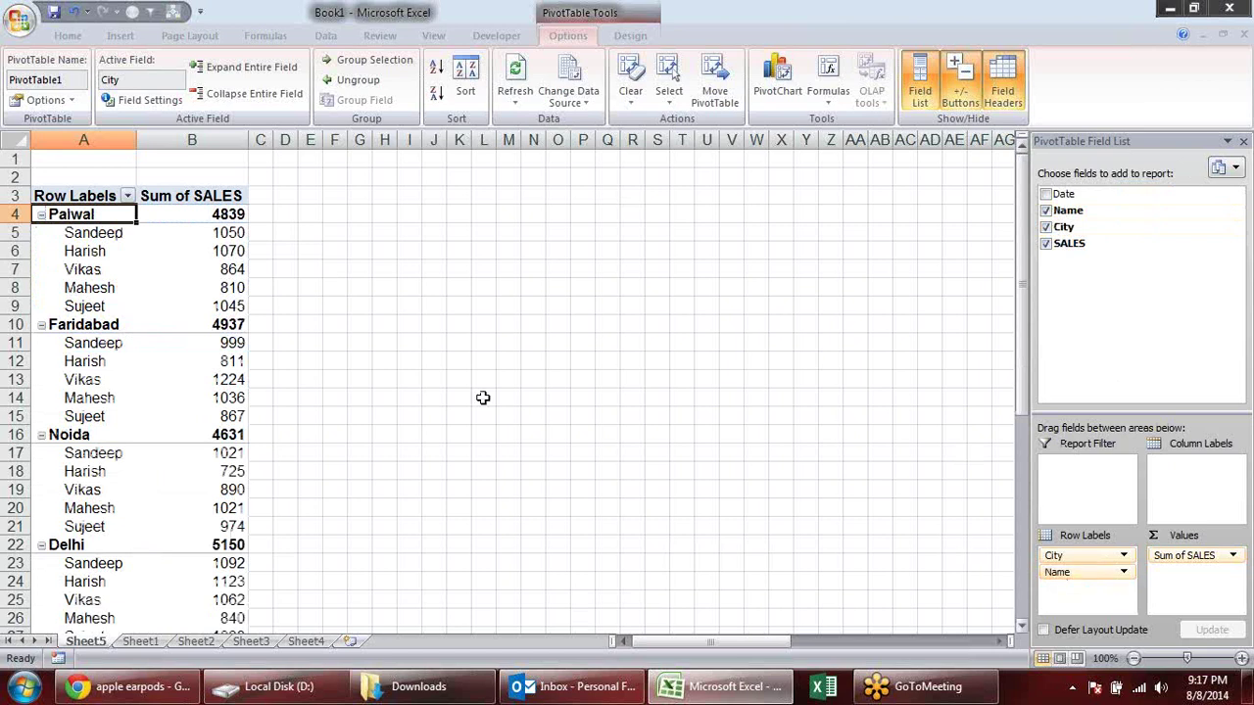
{"action": "left_click", "coordinate": [99, 238]}
{"action": "left_click", "coordinate": [240, 239]}
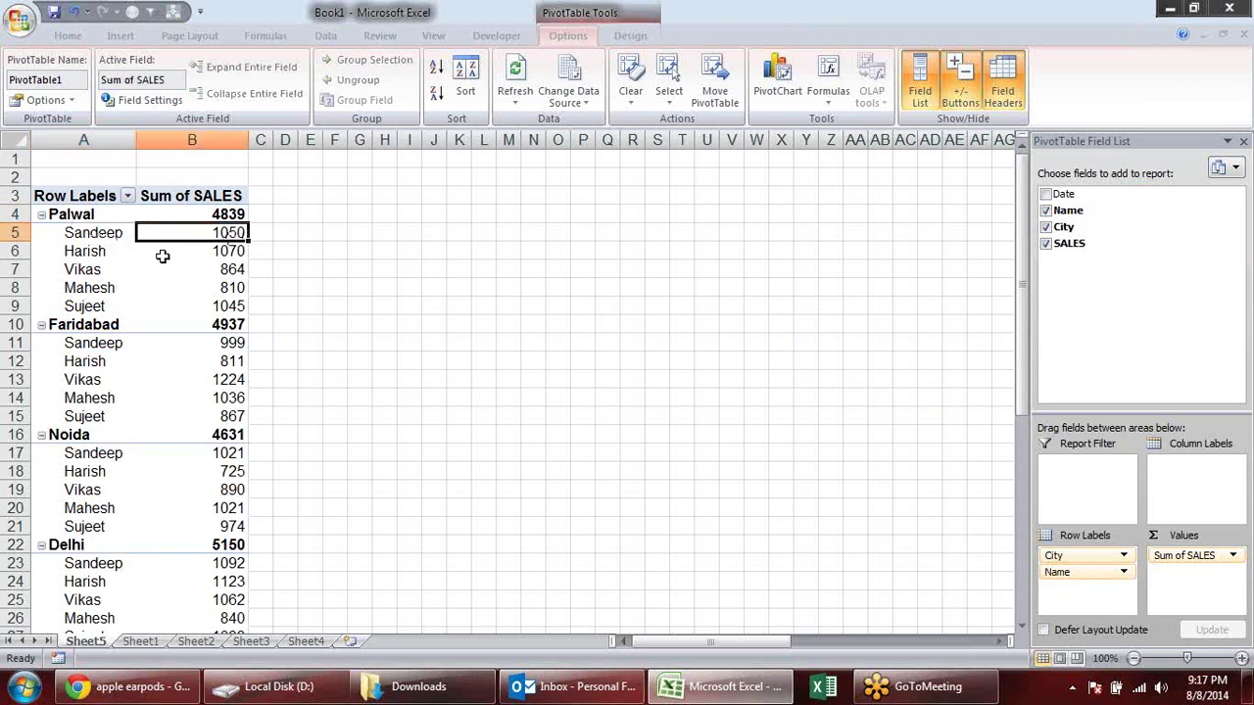
{"action": "left_click", "coordinate": [124, 254]}
{"action": "left_click", "coordinate": [243, 252]}
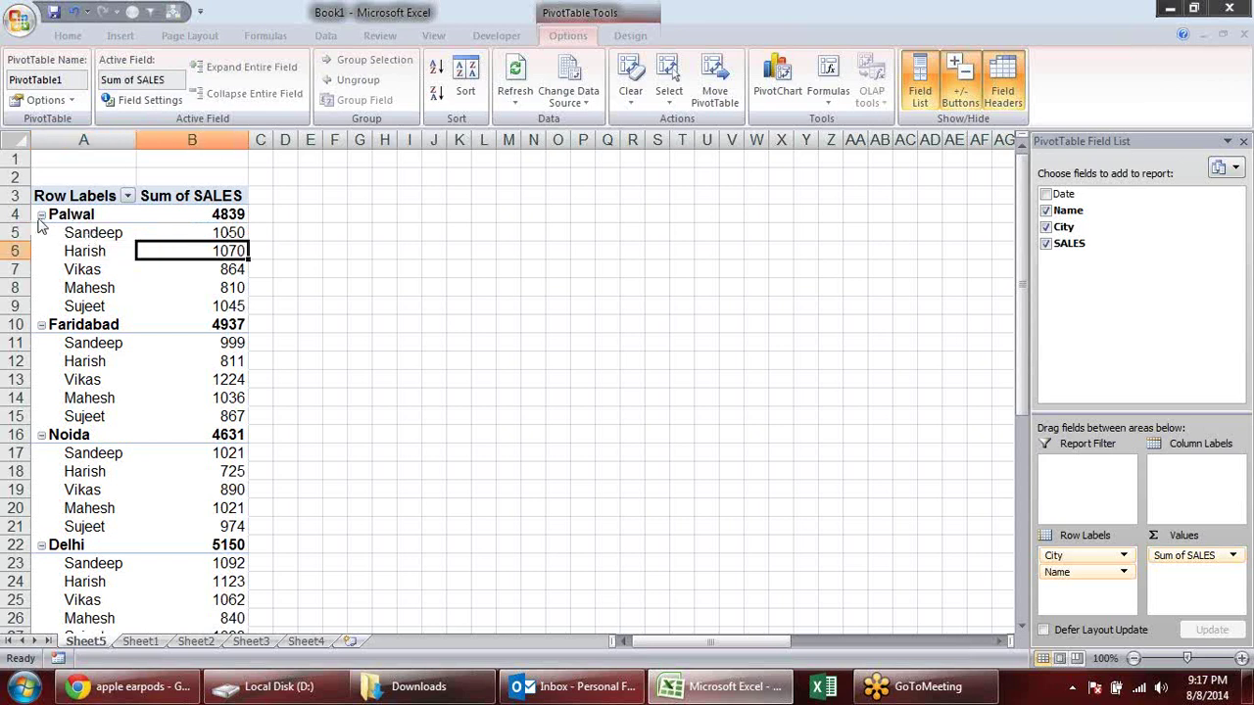
Step: Collapse and re-expand the Palwal group, then review values such as Sandeep's 1050 and Sujeet's 1045
{"action": "left_click", "coordinate": [41, 216]}
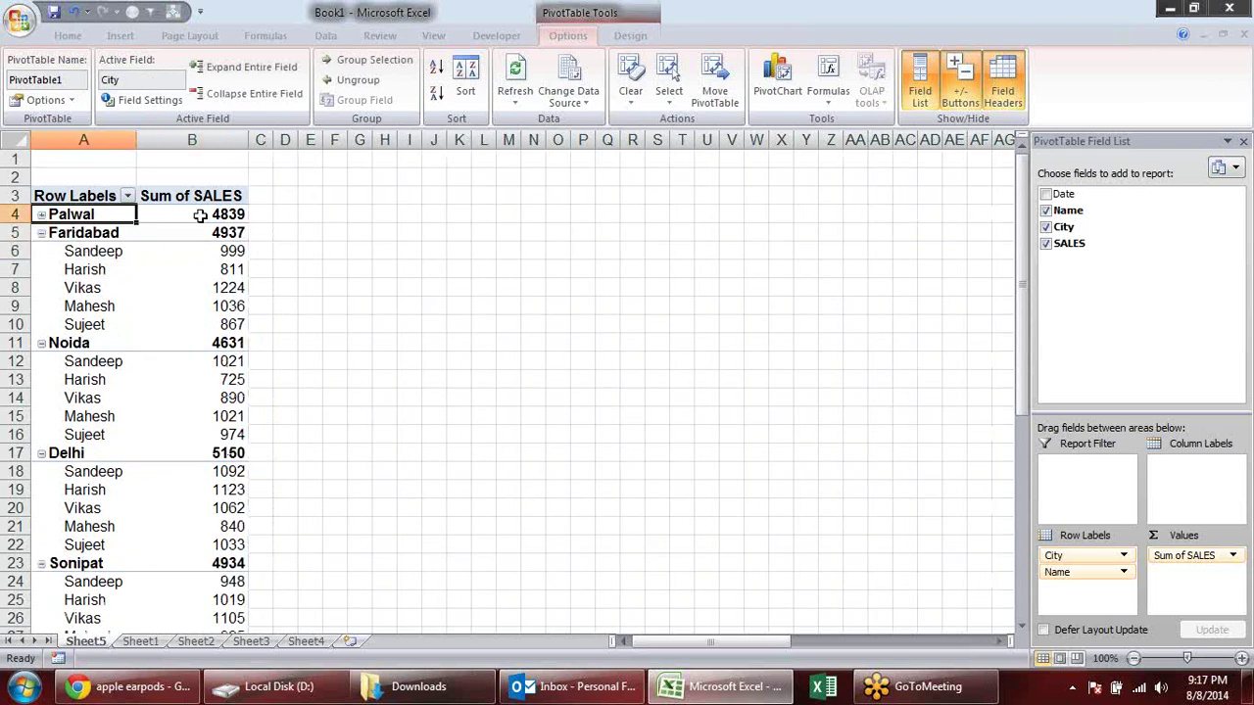
{"action": "left_click", "coordinate": [41, 215]}
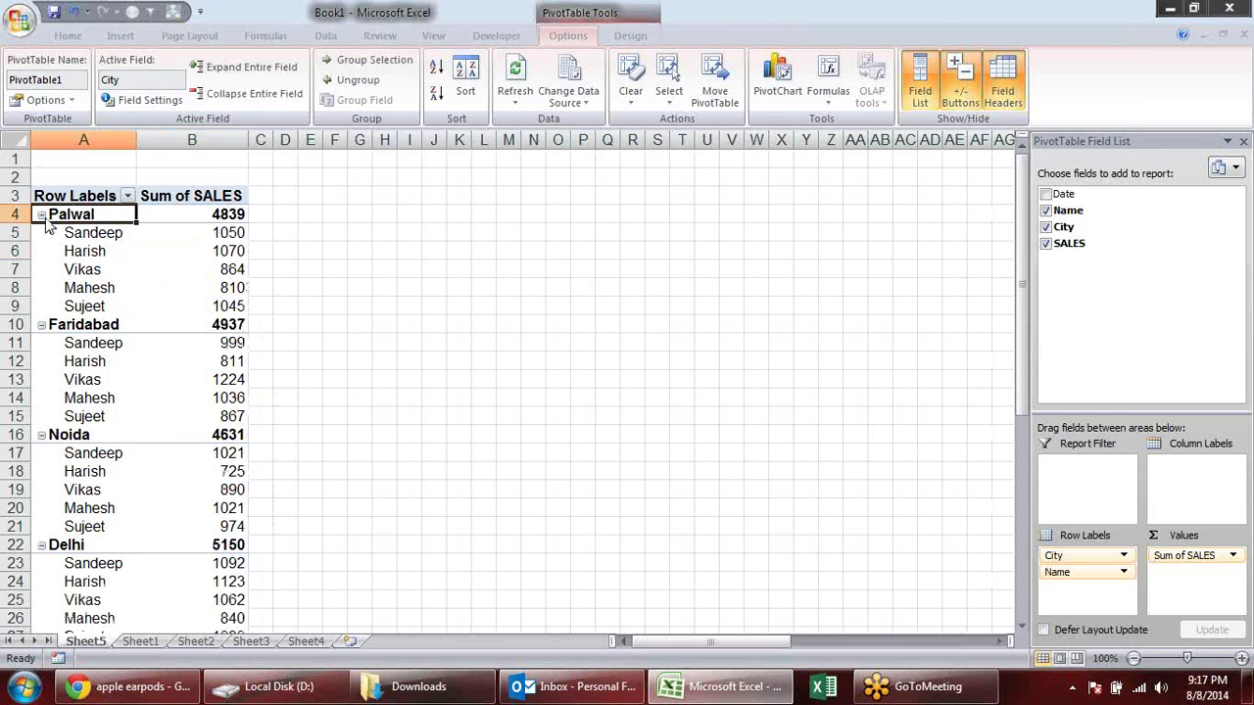
{"action": "left_click", "coordinate": [103, 235]}
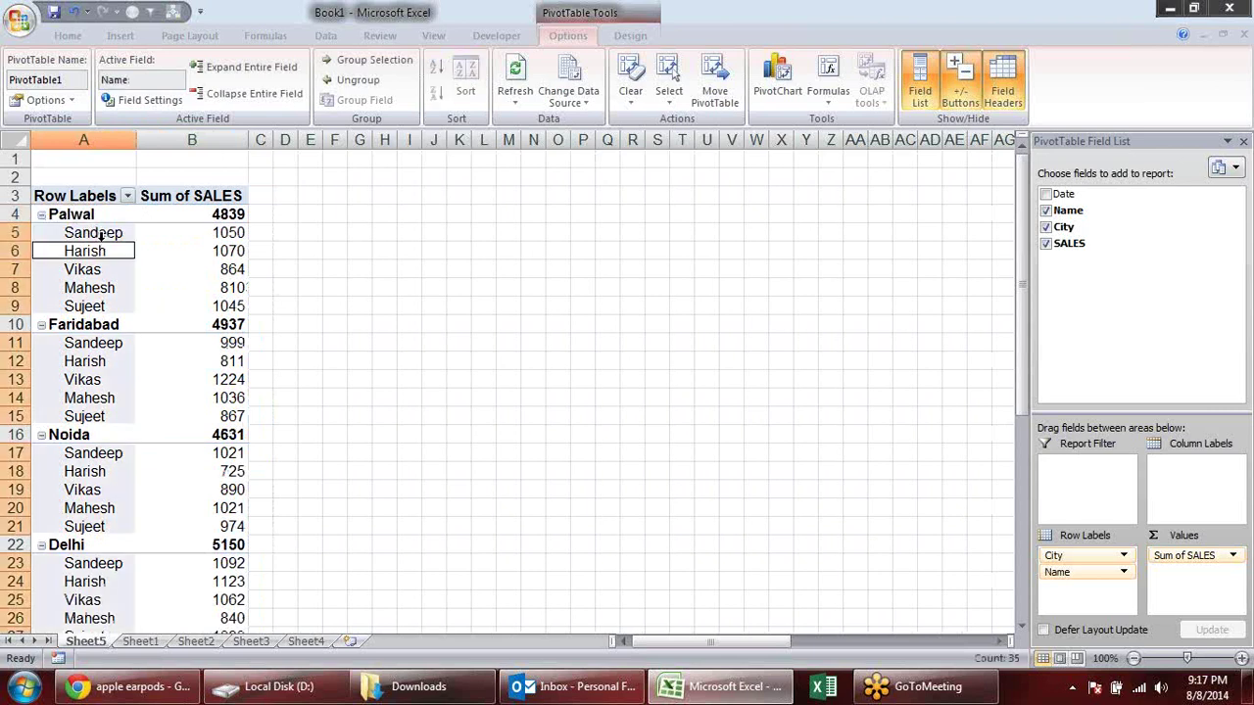
{"action": "left_click", "coordinate": [239, 234]}
{"action": "left_click", "coordinate": [241, 270]}
{"action": "left_click", "coordinate": [240, 287]}
{"action": "left_click", "coordinate": [240, 306]}
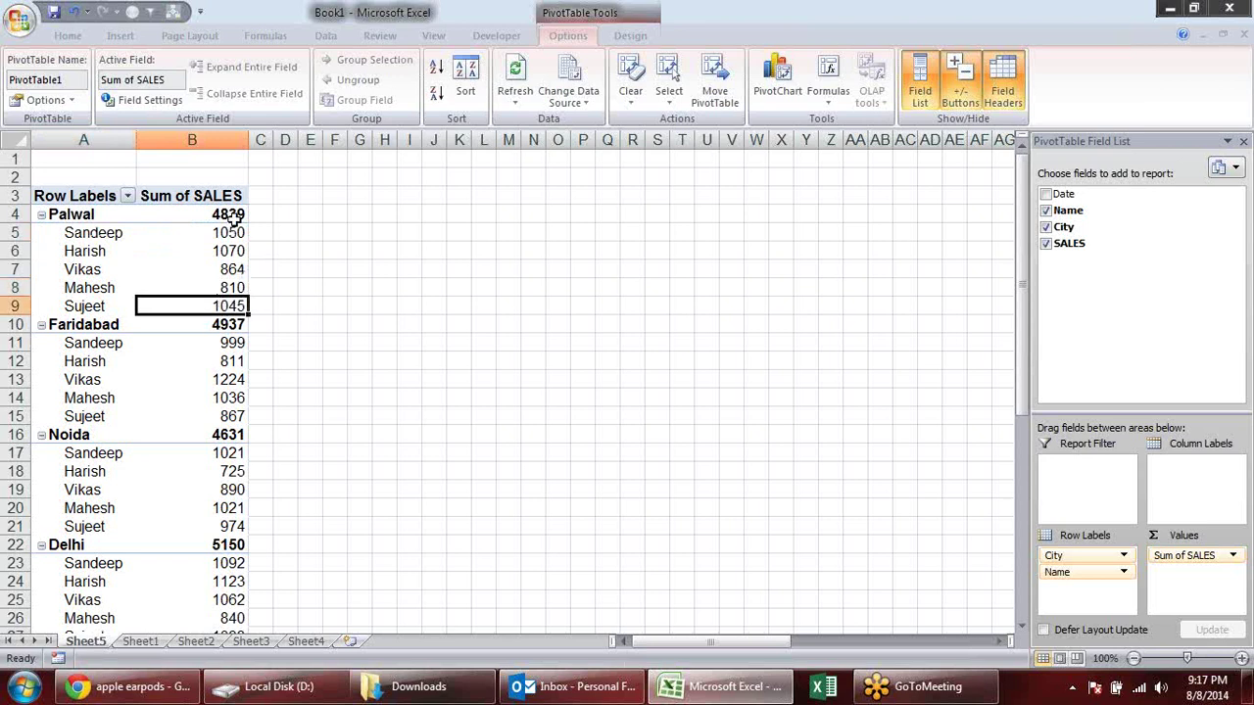
{"action": "mouse_move", "coordinate": [227, 212]}
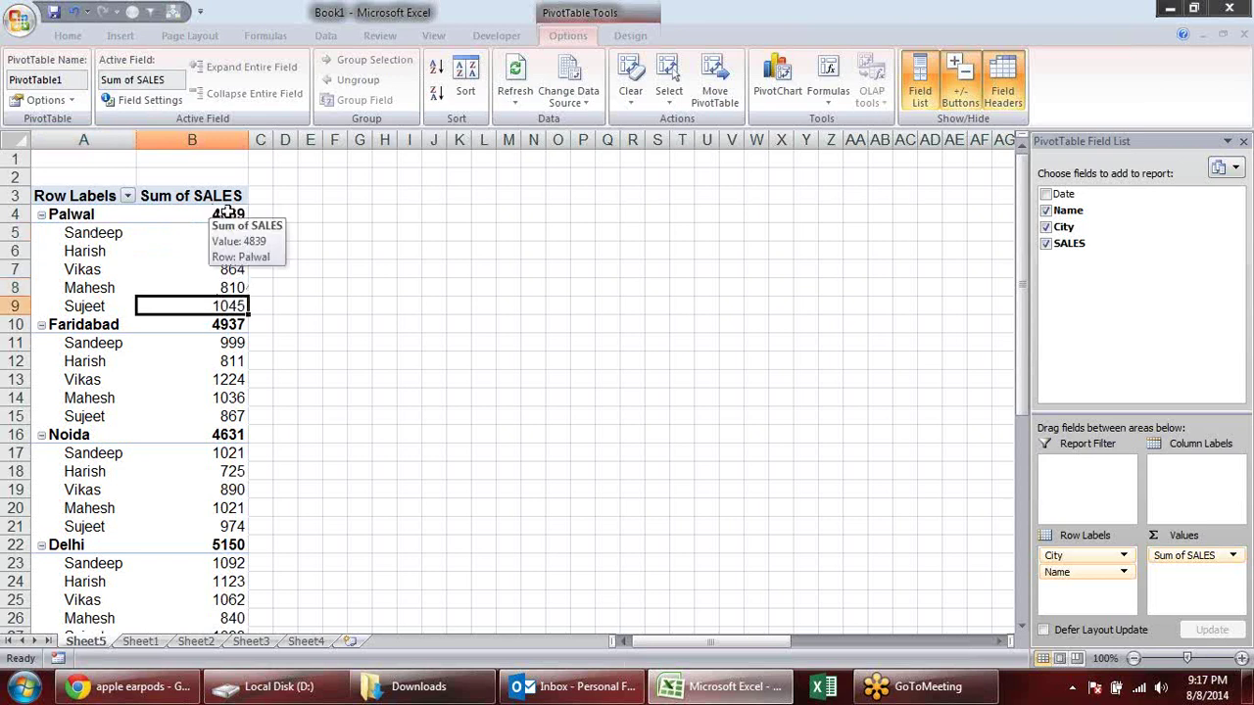
{"action": "scroll", "coordinate": [255, 343], "scroll_direction": "down", "scroll_amount": 4}
{"action": "scroll", "coordinate": [256, 342], "scroll_direction": "up", "scroll_amount": 4}
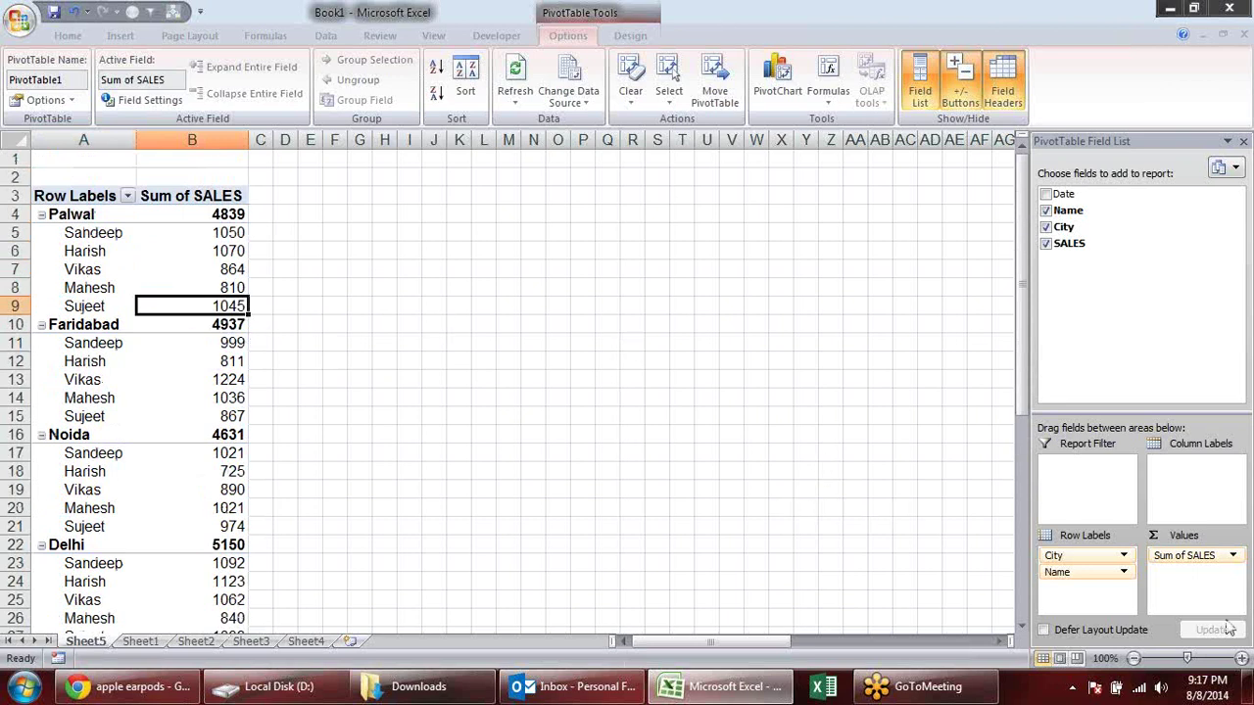
Step: Move Name to Column Labels and narrow column B to fit the values
{"action": "left_click_drag", "start_coordinate": [1090, 577], "coordinate": [1210, 500]}
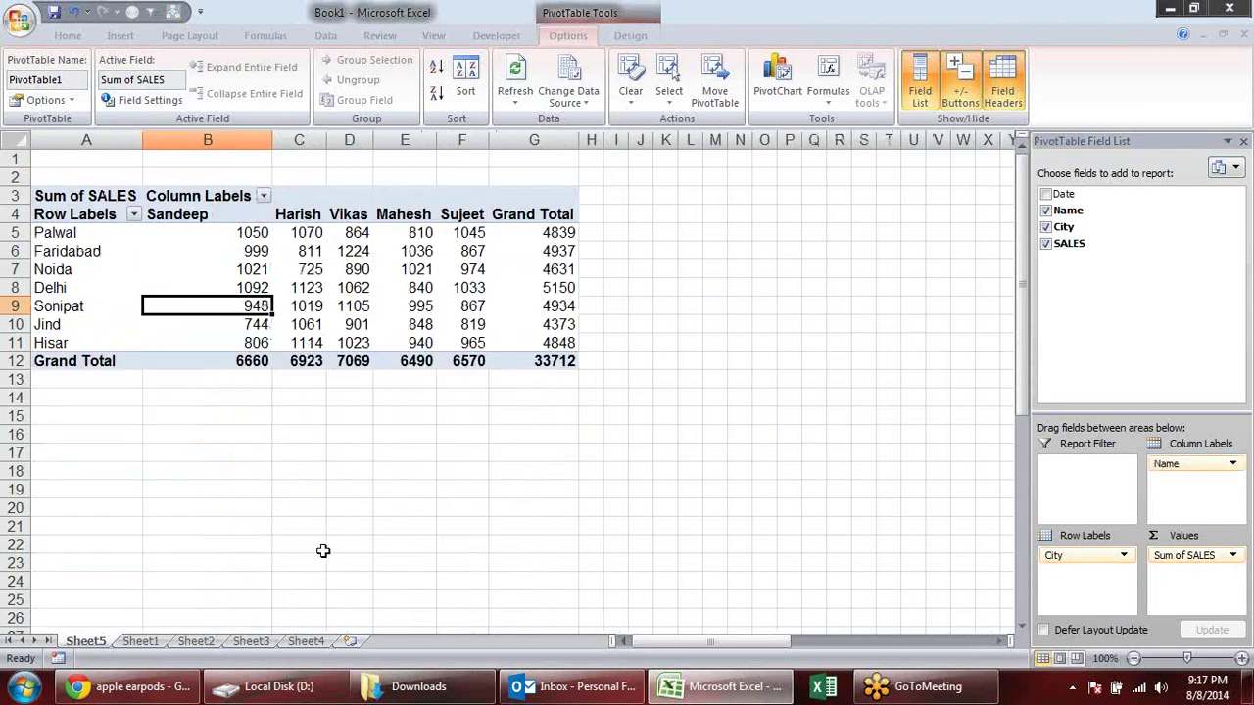
{"action": "left_click", "coordinate": [228, 219]}
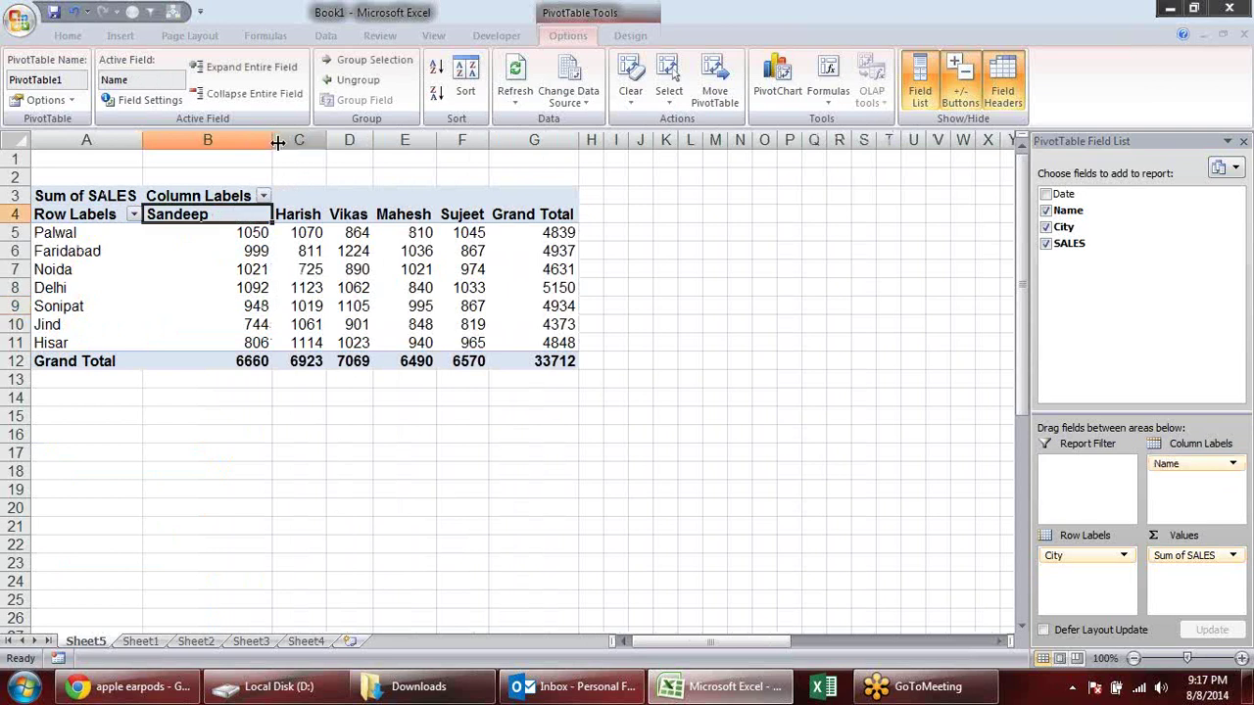
{"action": "left_click_drag", "start_coordinate": [272, 140], "coordinate": [235, 142]}
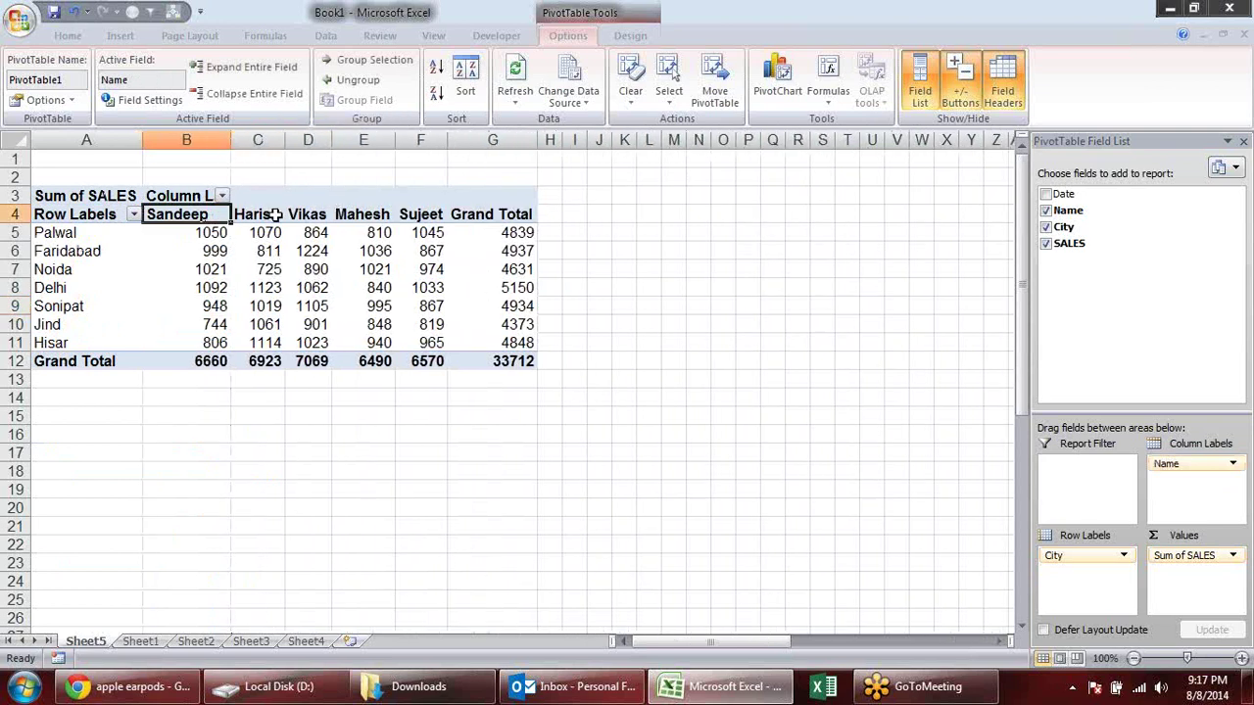
{"action": "left_click", "coordinate": [273, 213]}
{"action": "left_click", "coordinate": [313, 216]}
{"action": "left_click", "coordinate": [79, 237]}
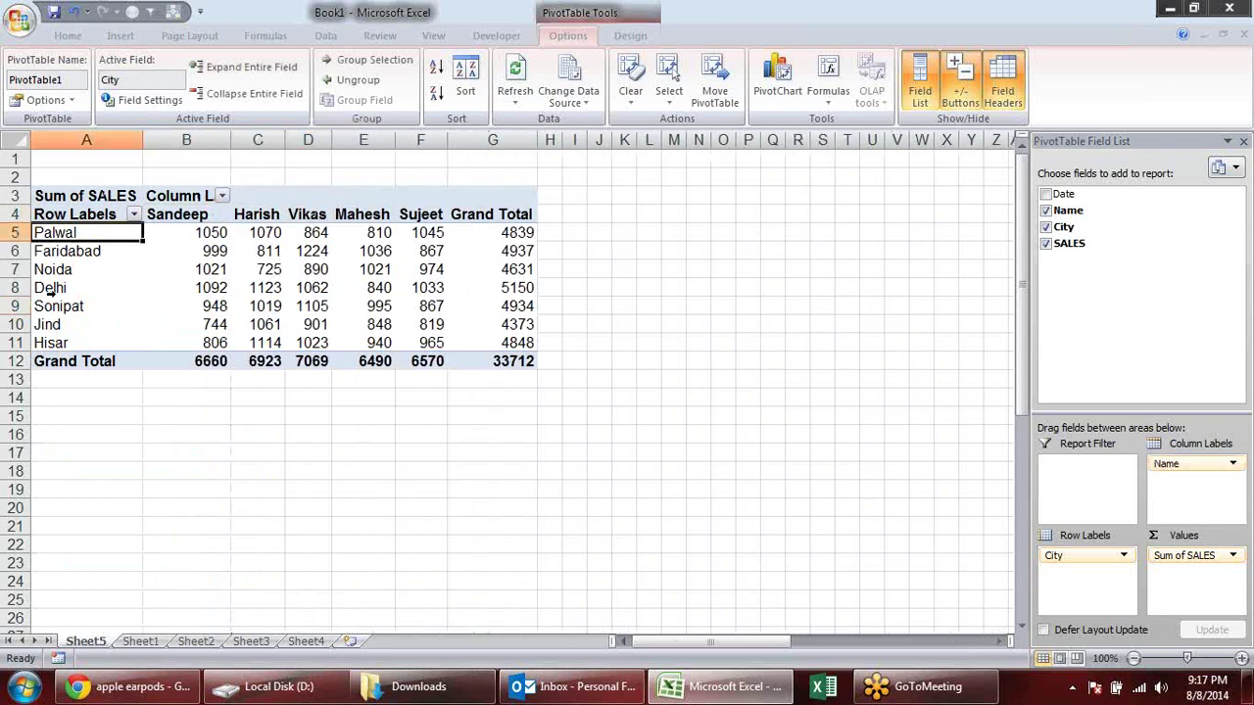
{"action": "left_click", "coordinate": [49, 290]}
{"action": "left_click", "coordinate": [194, 214]}
{"action": "left_click", "coordinate": [274, 213]}
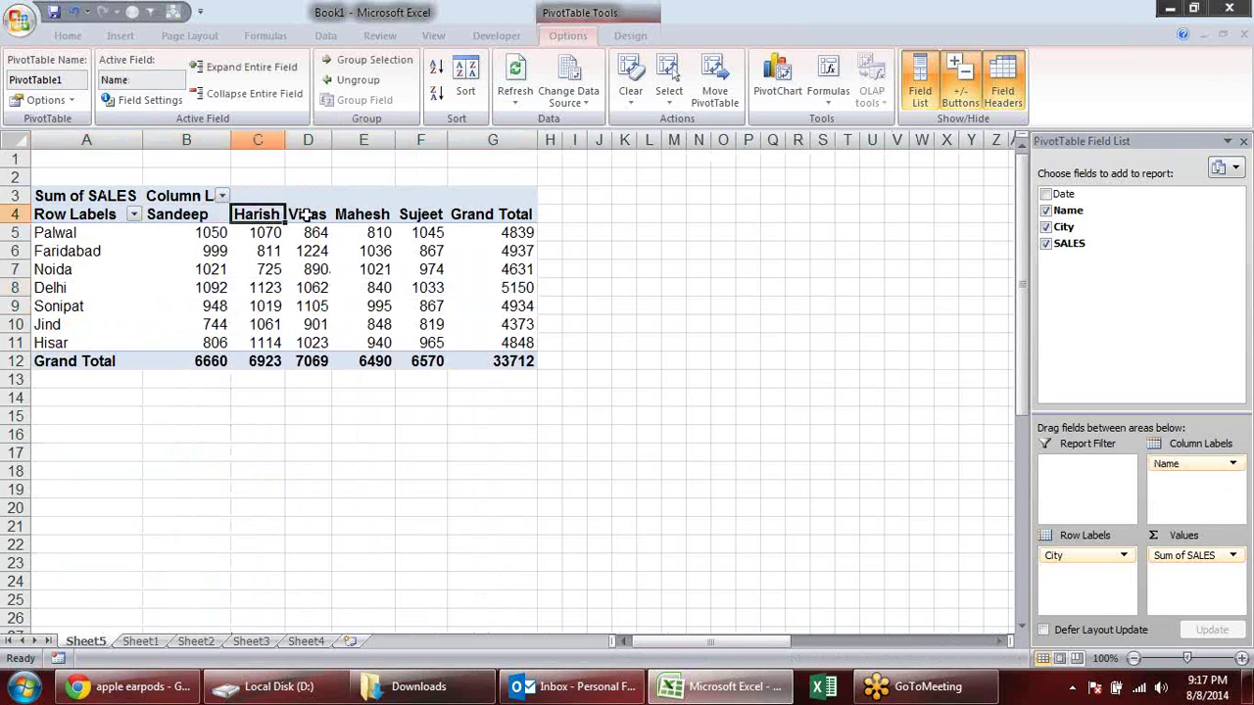
{"action": "left_click", "coordinate": [309, 213]}
{"action": "left_click", "coordinate": [374, 204]}
{"action": "left_click", "coordinate": [436, 214]}
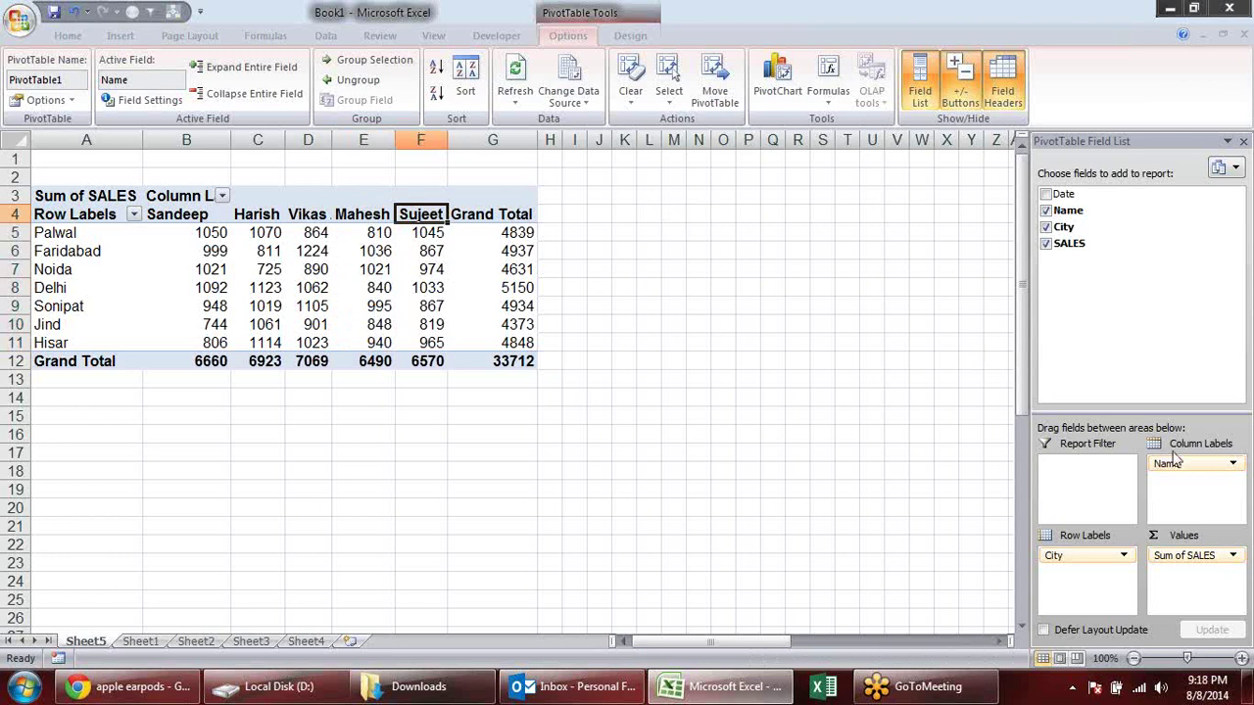
Step: Move Name back to Row Labels so the cities run across the columns
{"action": "mouse_move", "coordinate": [1173, 459]}
{"action": "left_mouse_down"}
{"action": "mouse_move", "coordinate": [1073, 580]}
{"action": "mouse_move", "coordinate": [1200, 495]}
{"action": "left_mouse_up"}
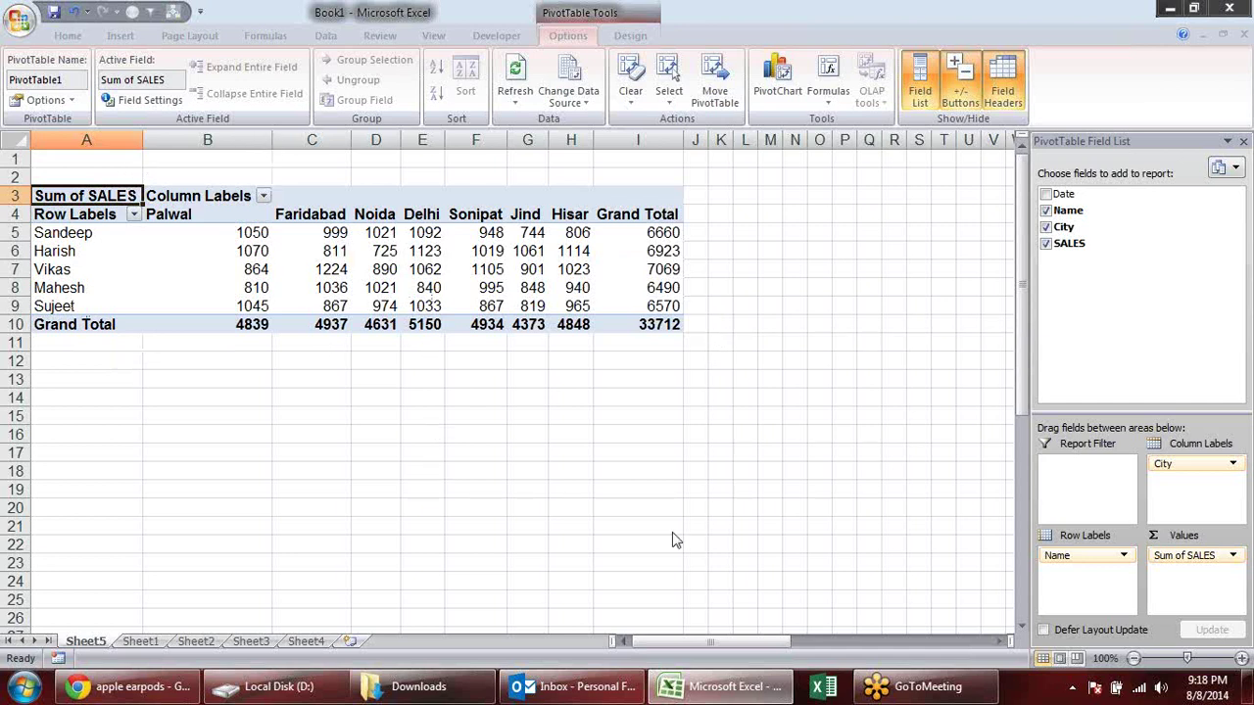
{"action": "key", "text": "alt+Tab"}
{"action": "left_click", "coordinate": [544, 339]}
Step: Review the name-by-city values, like Harish's 1070 in Palwal, and add Date under Name
{"action": "left_click", "coordinate": [434, 268]}
{"action": "left_click", "coordinate": [514, 298]}
{"action": "left_click", "coordinate": [282, 261]}
{"action": "left_click", "coordinate": [220, 255]}
{"action": "left_click", "coordinate": [362, 232]}
{"action": "left_click", "coordinate": [486, 269]}
{"action": "left_click", "coordinate": [573, 271]}
{"action": "left_click", "coordinate": [318, 264]}
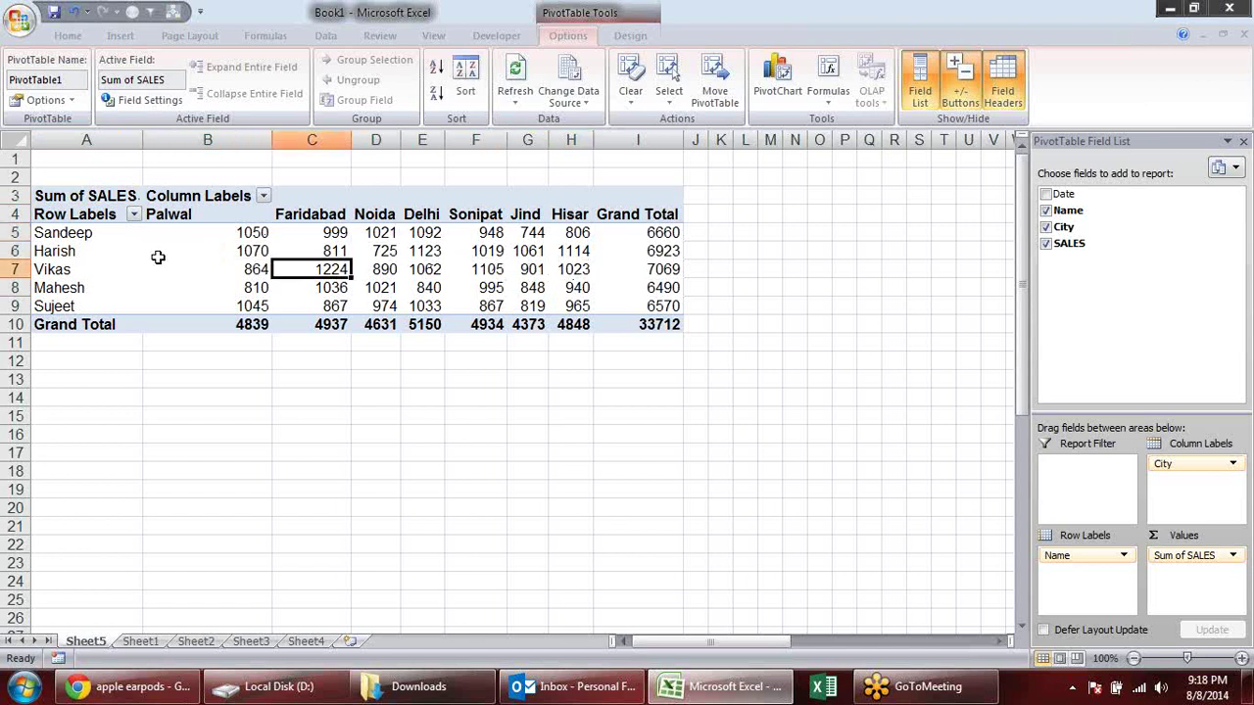
{"action": "left_click", "coordinate": [125, 252]}
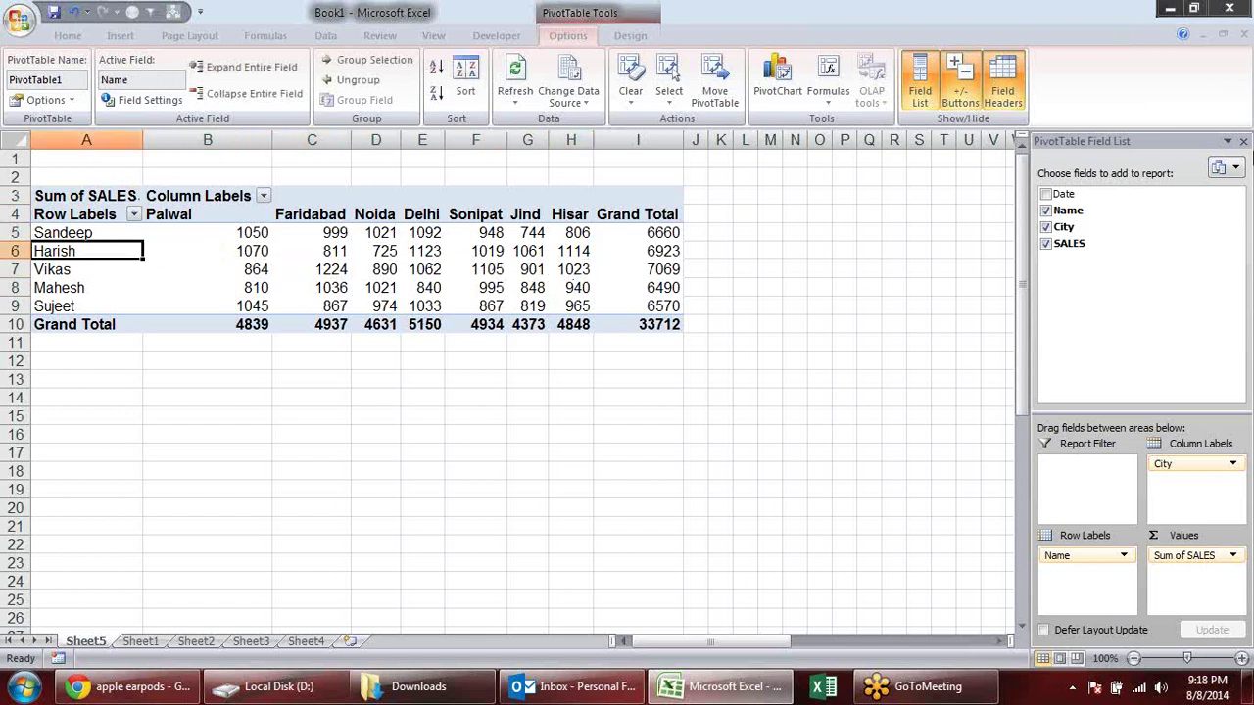
{"action": "left_click", "coordinate": [1047, 194]}
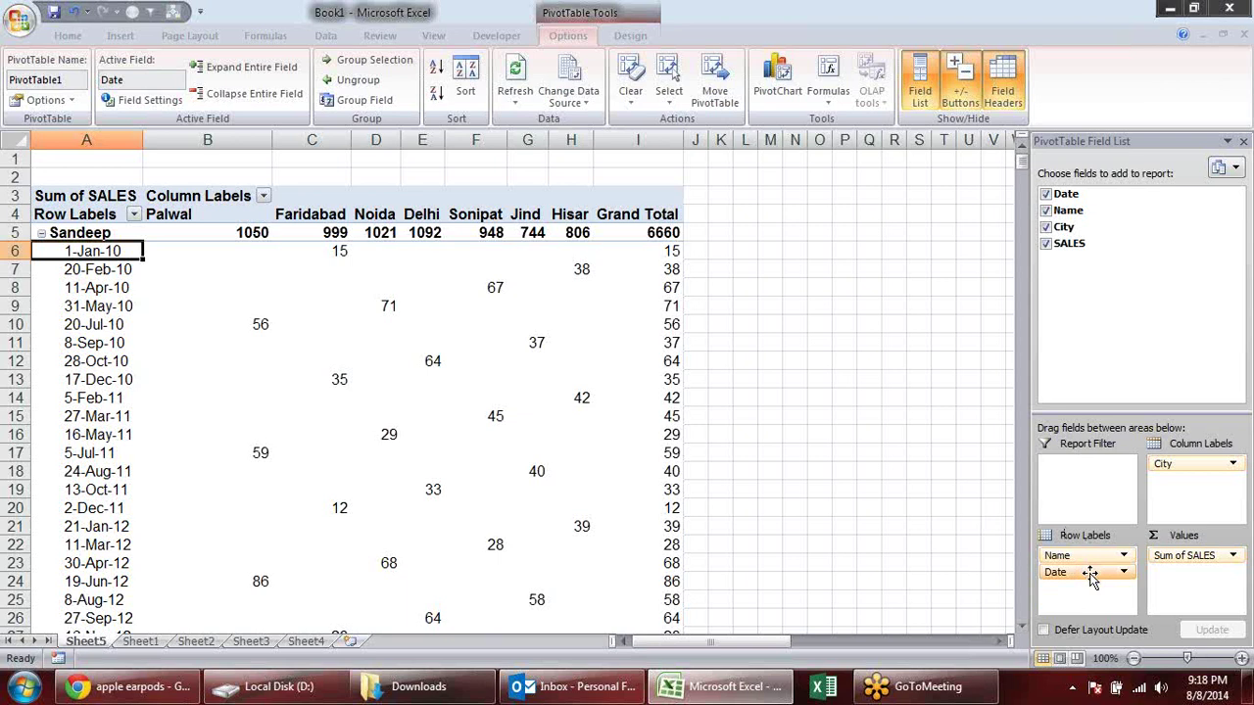
Step: Drag Date above Name in Row Labels so each sale date lists its salespeople
{"action": "left_click_drag", "start_coordinate": [1090, 576], "coordinate": [1085, 553]}
{"action": "left_click_drag", "start_coordinate": [1085, 553], "coordinate": [1102, 555]}
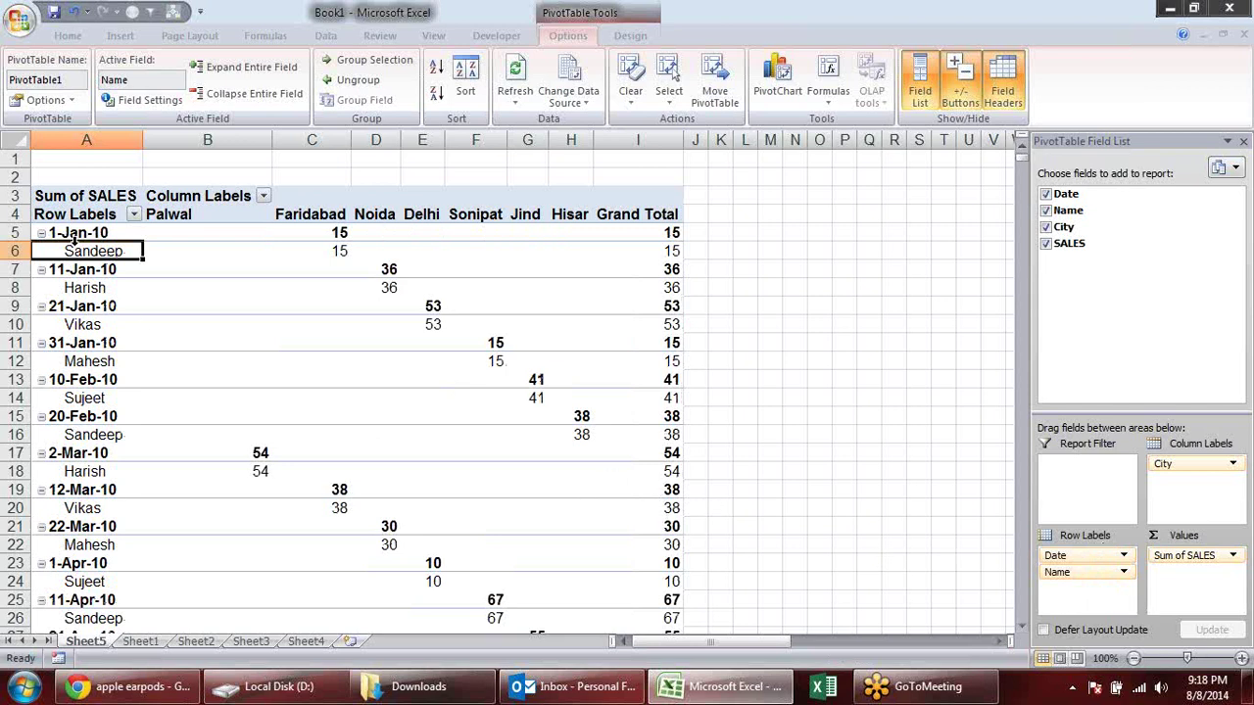
{"action": "scroll", "coordinate": [128, 318], "scroll_direction": "down", "scroll_amount": 2}
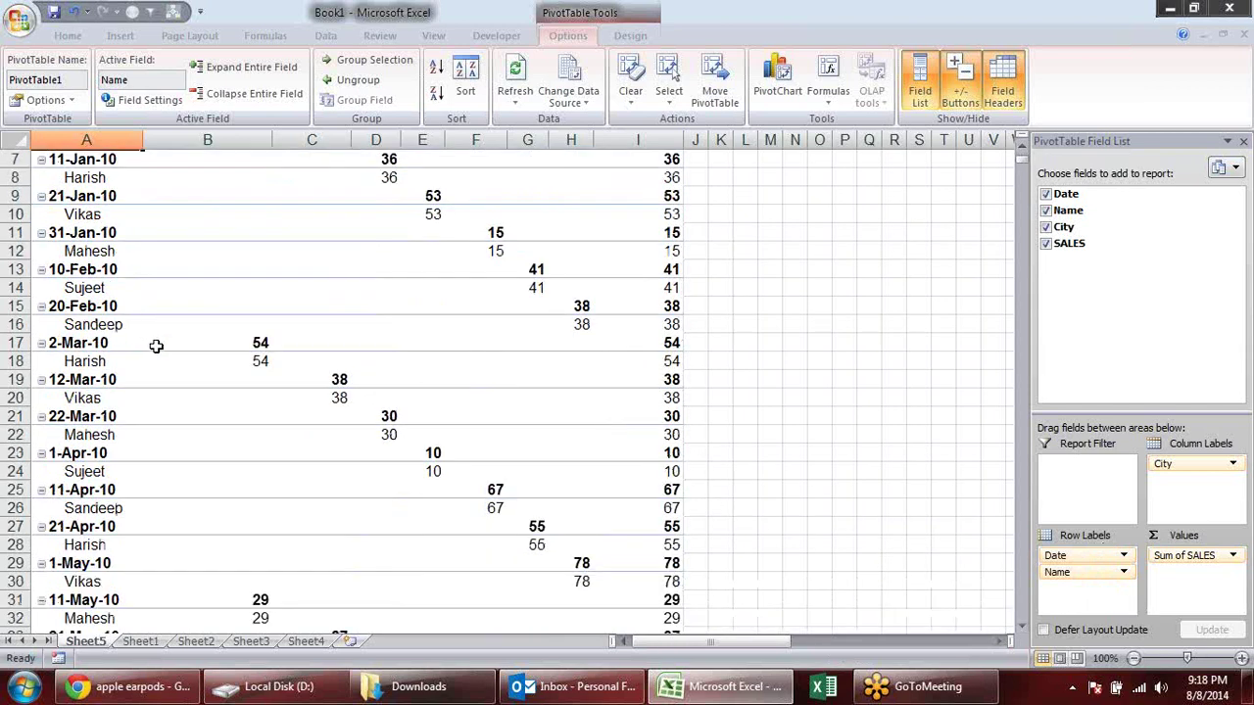
{"action": "scroll", "coordinate": [160, 346], "scroll_direction": "up", "scroll_amount": 2}
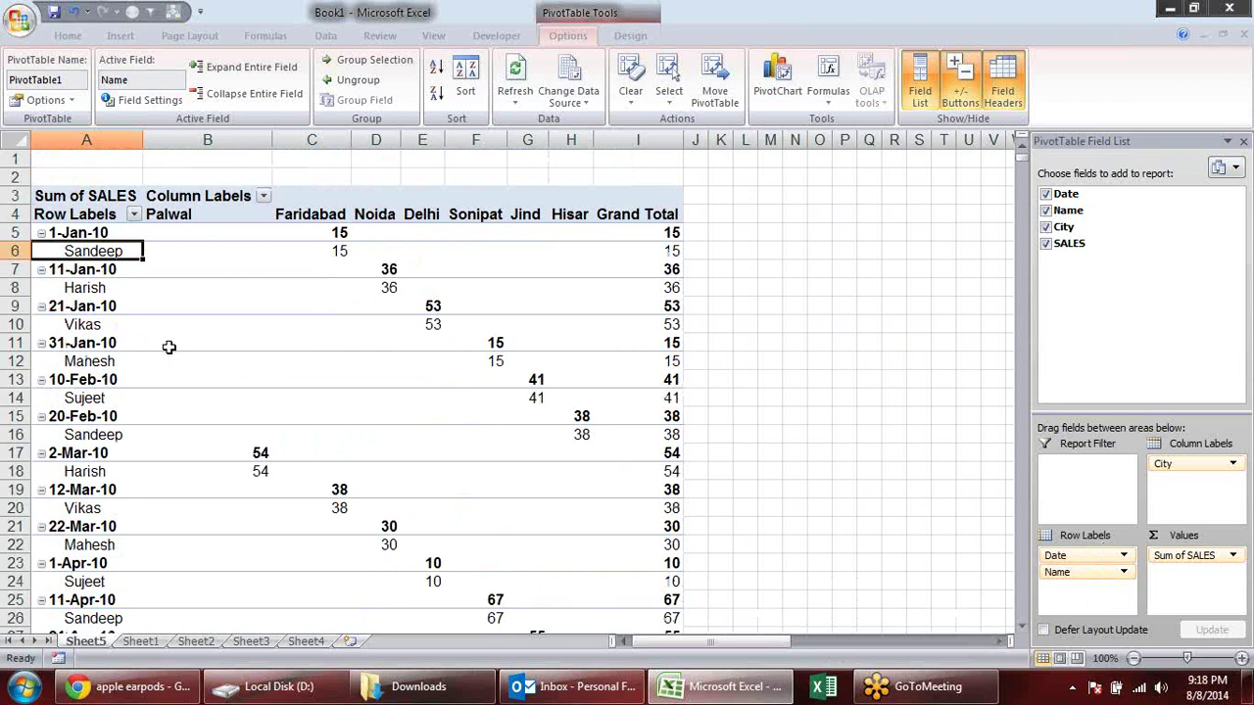
{"action": "mouse_move", "coordinate": [252, 309]}
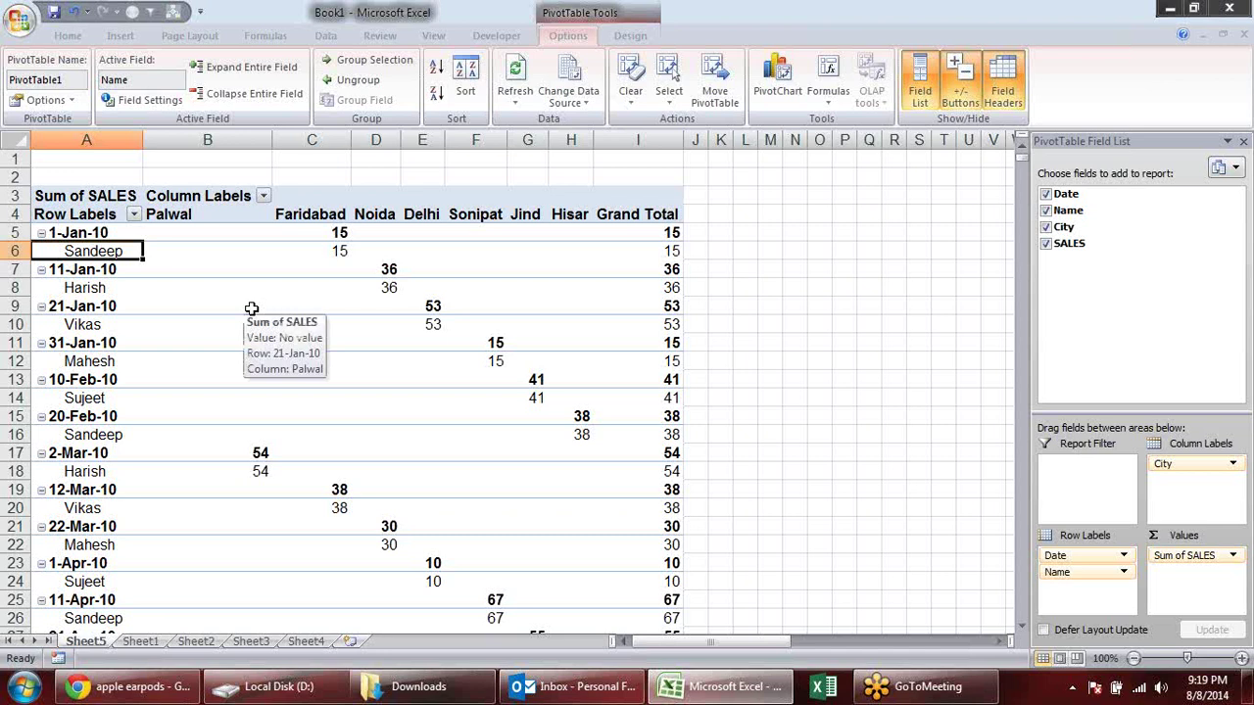
{"action": "left_click", "coordinate": [61, 231]}
{"action": "mouse_move", "coordinate": [273, 455]}
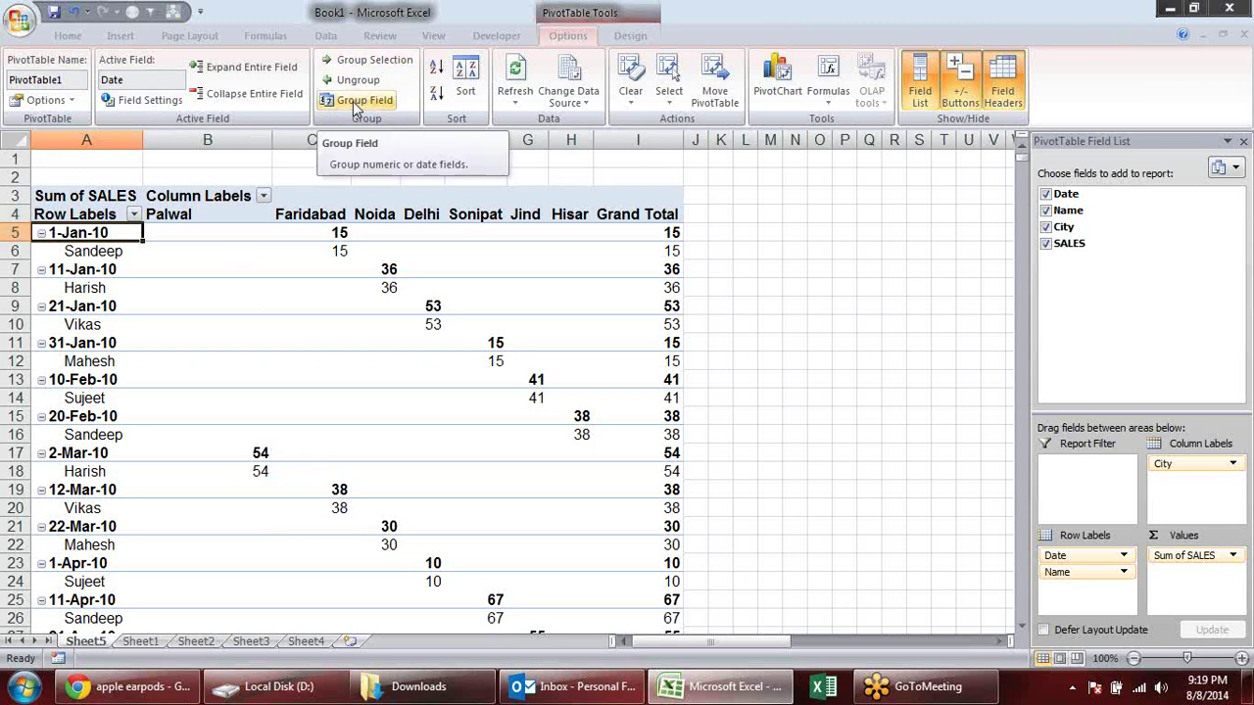
Step: Group the Date field by Months and collapse the pivot to Jan–Dec month totals
{"action": "left_click", "coordinate": [356, 101]}
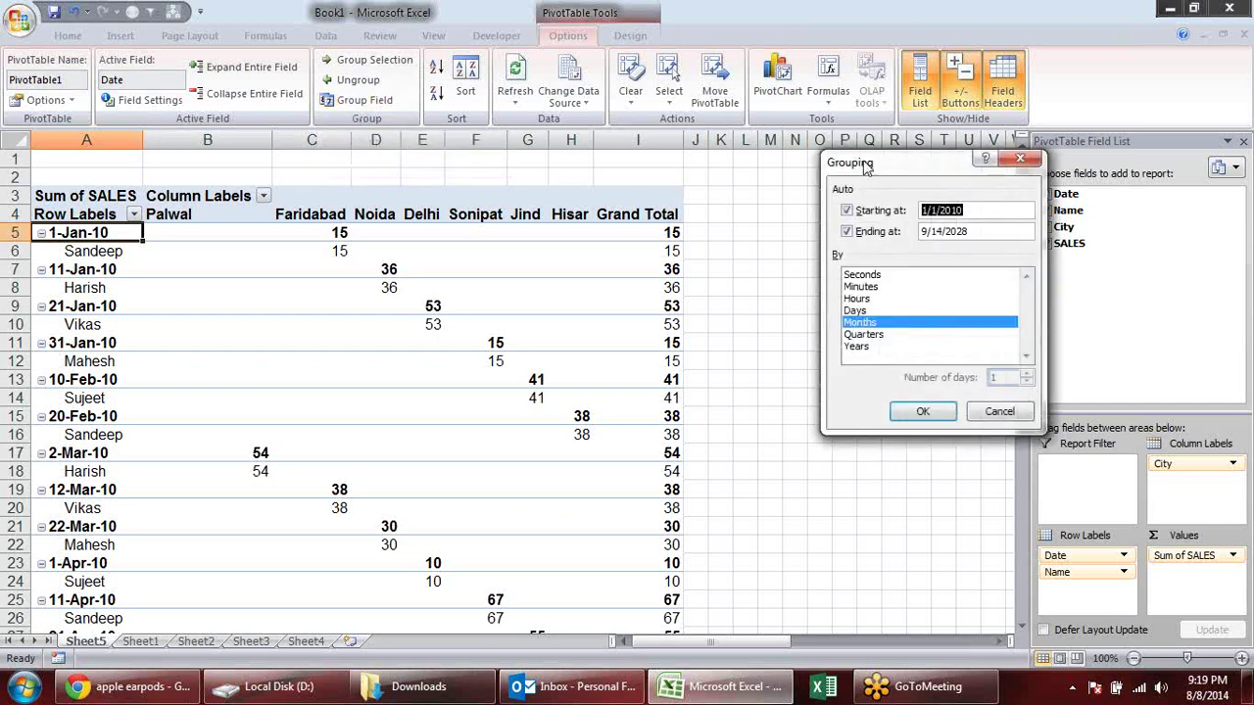
{"action": "left_click_drag", "start_coordinate": [872, 167], "coordinate": [433, 172]}
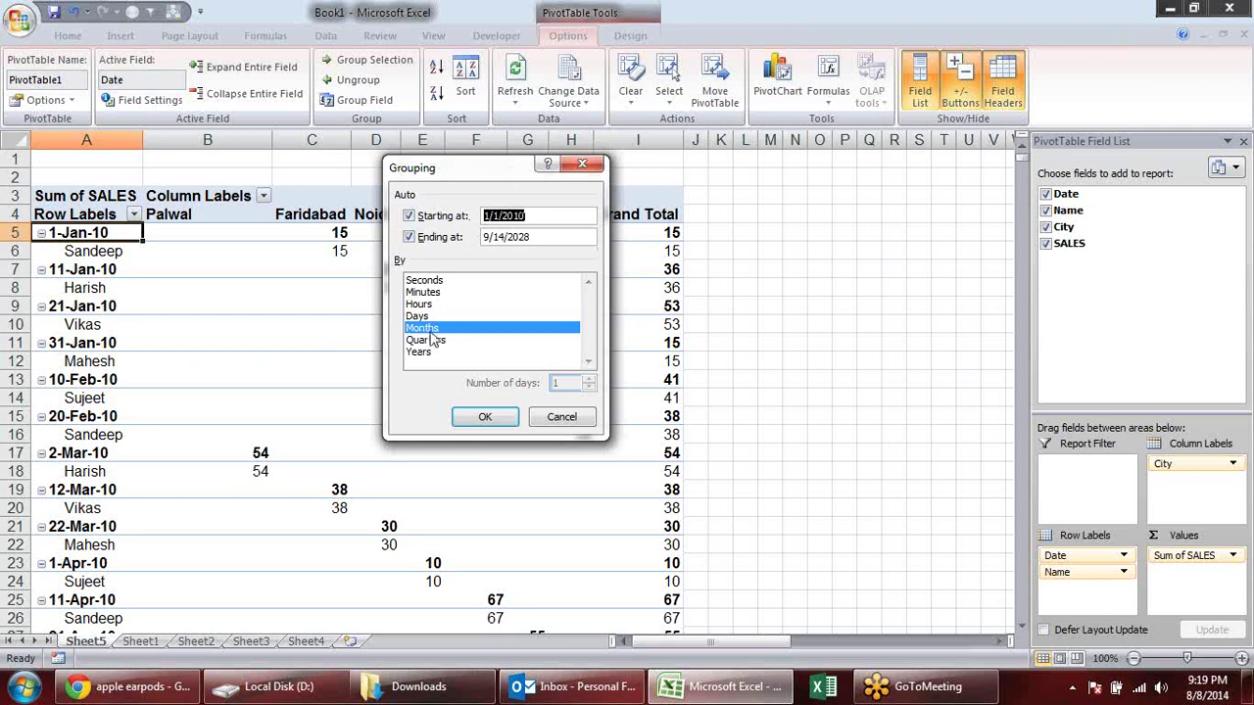
{"action": "left_click", "coordinate": [482, 418]}
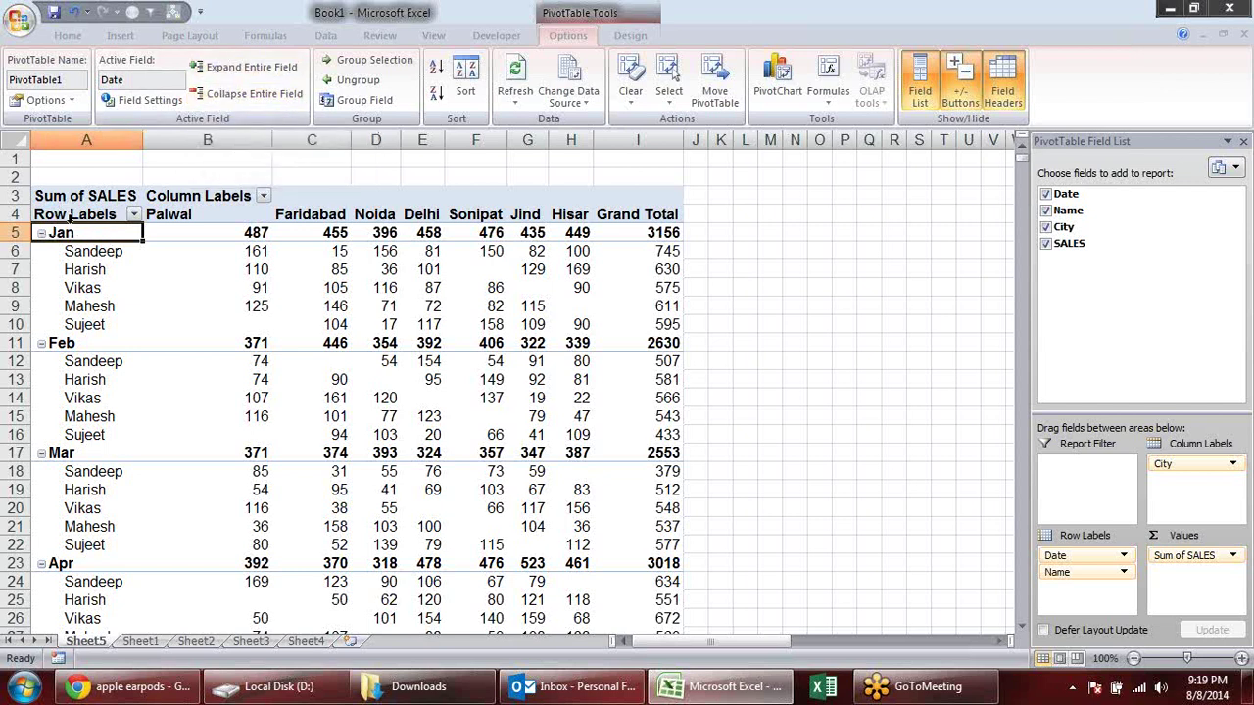
{"action": "left_click", "coordinate": [249, 93]}
{"action": "left_click", "coordinate": [264, 66]}
{"action": "left_click", "coordinate": [254, 93]}
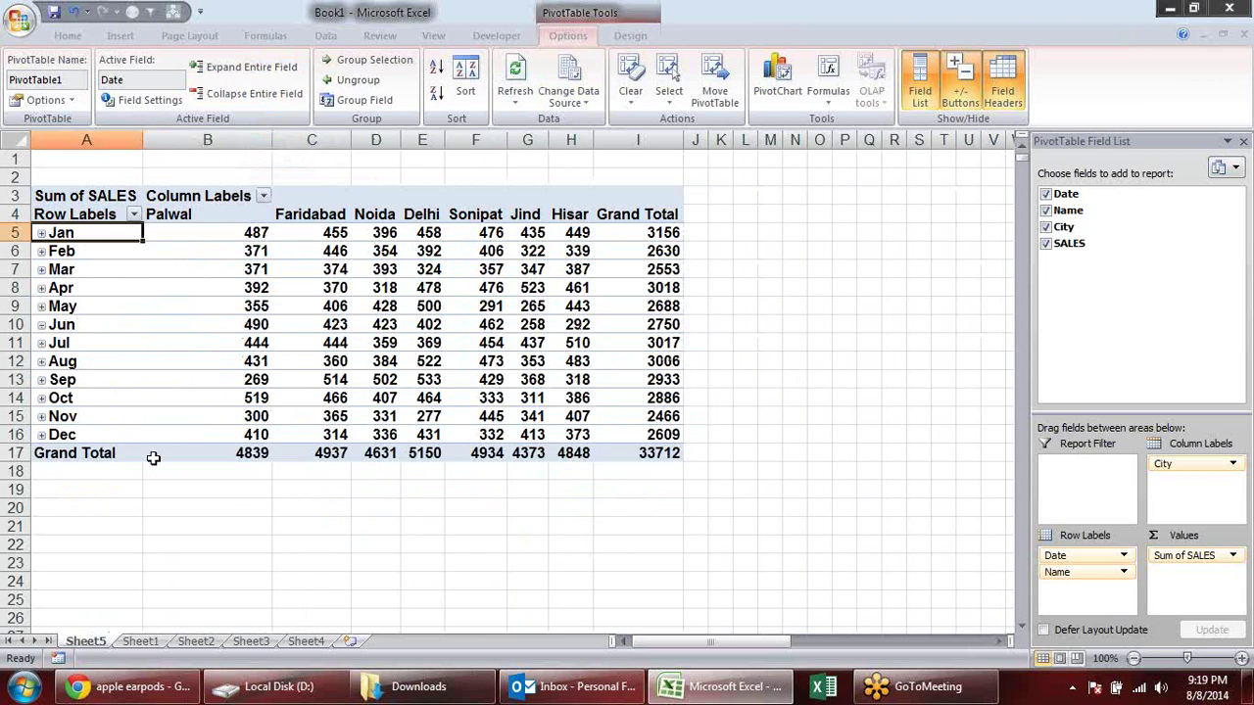
{"action": "mouse_move", "coordinate": [167, 436]}
Step: Group Date by Years and Months, then collapse every month to hide the names
{"action": "left_click", "coordinate": [348, 102]}
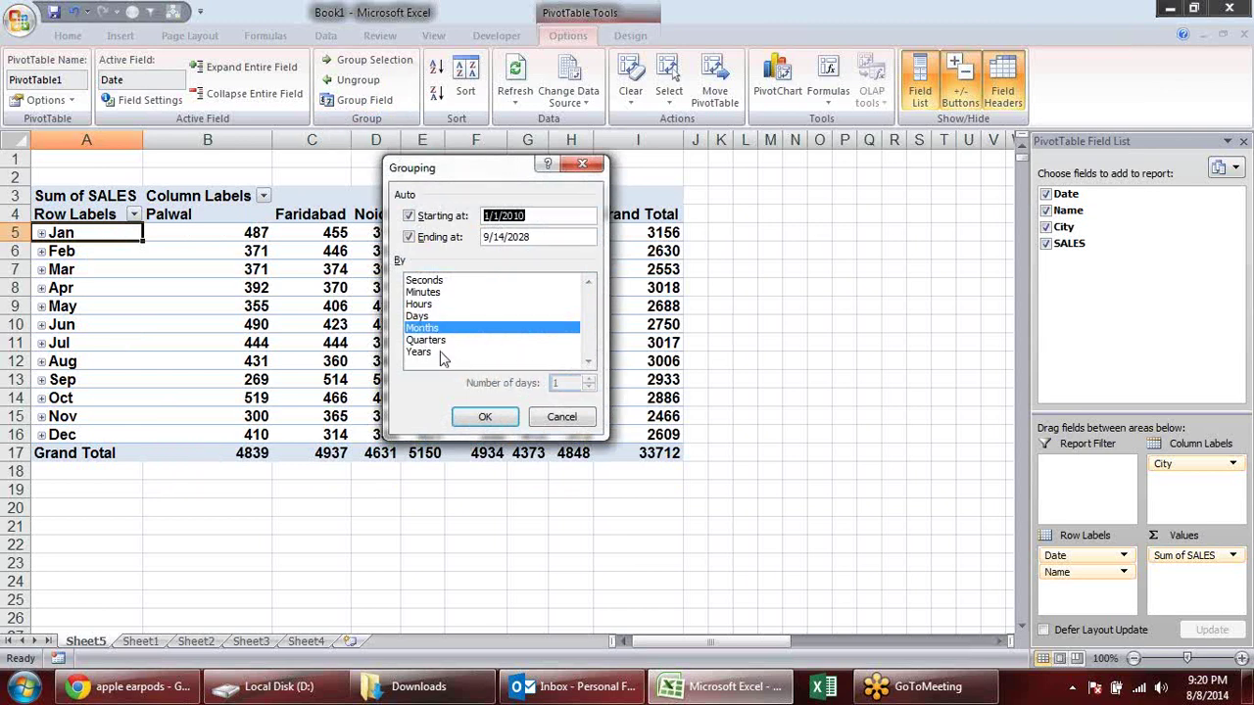
{"action": "left_click", "coordinate": [440, 351]}
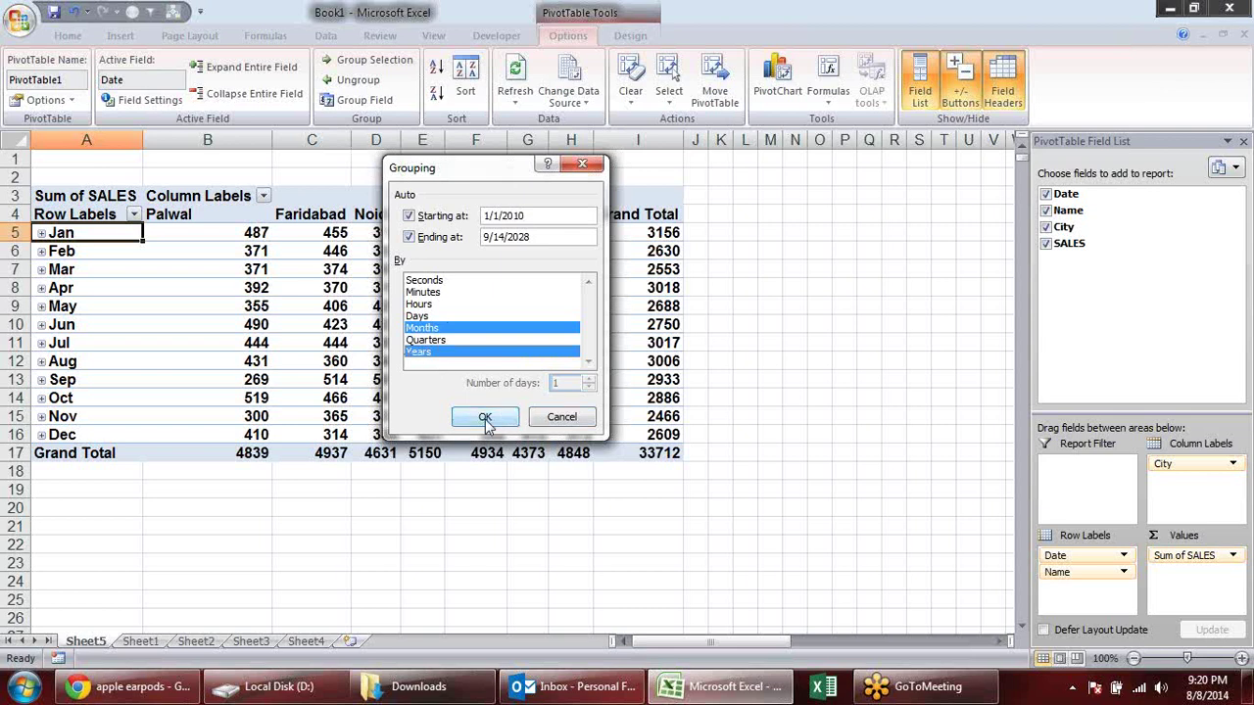
{"action": "left_click", "coordinate": [485, 417]}
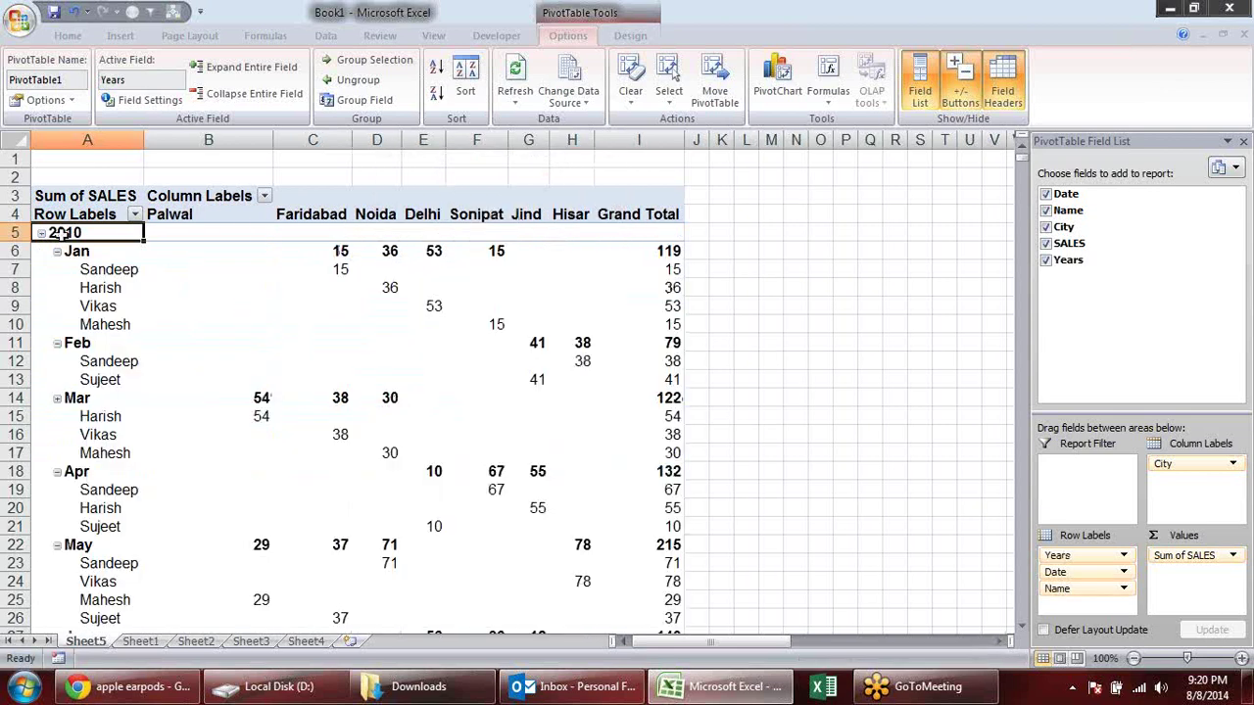
{"action": "left_click", "coordinate": [243, 95]}
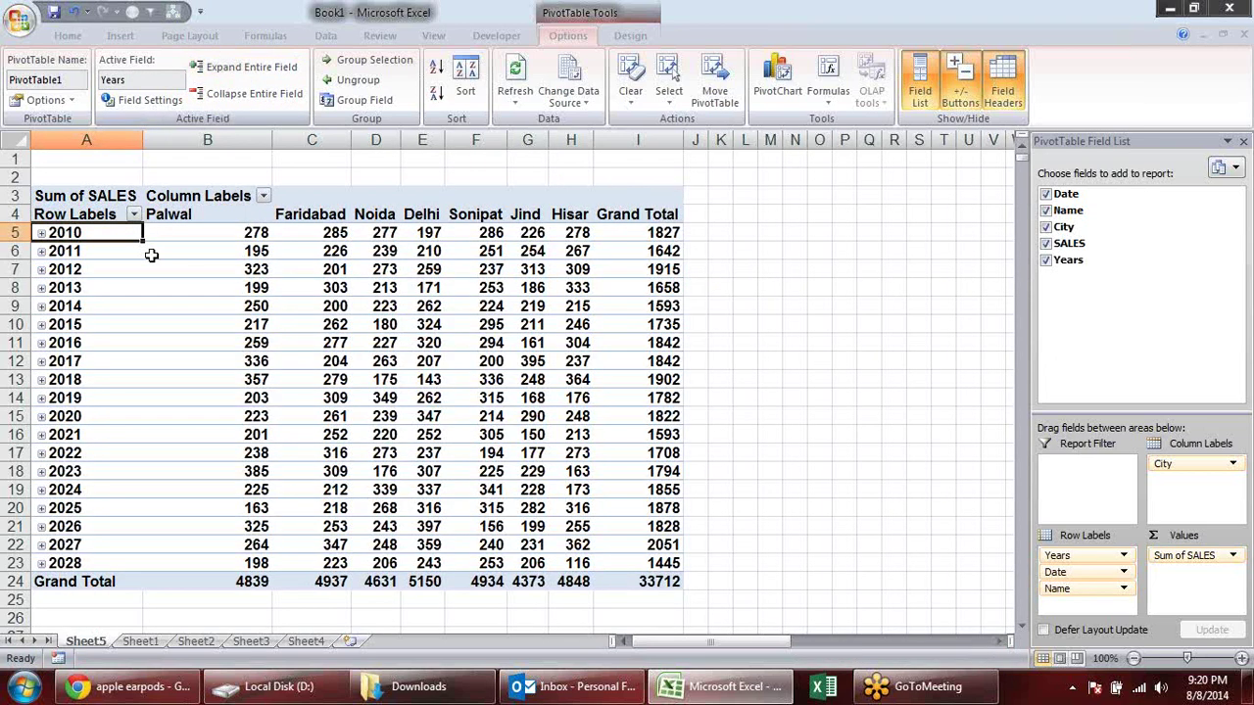
{"action": "left_click", "coordinate": [41, 234]}
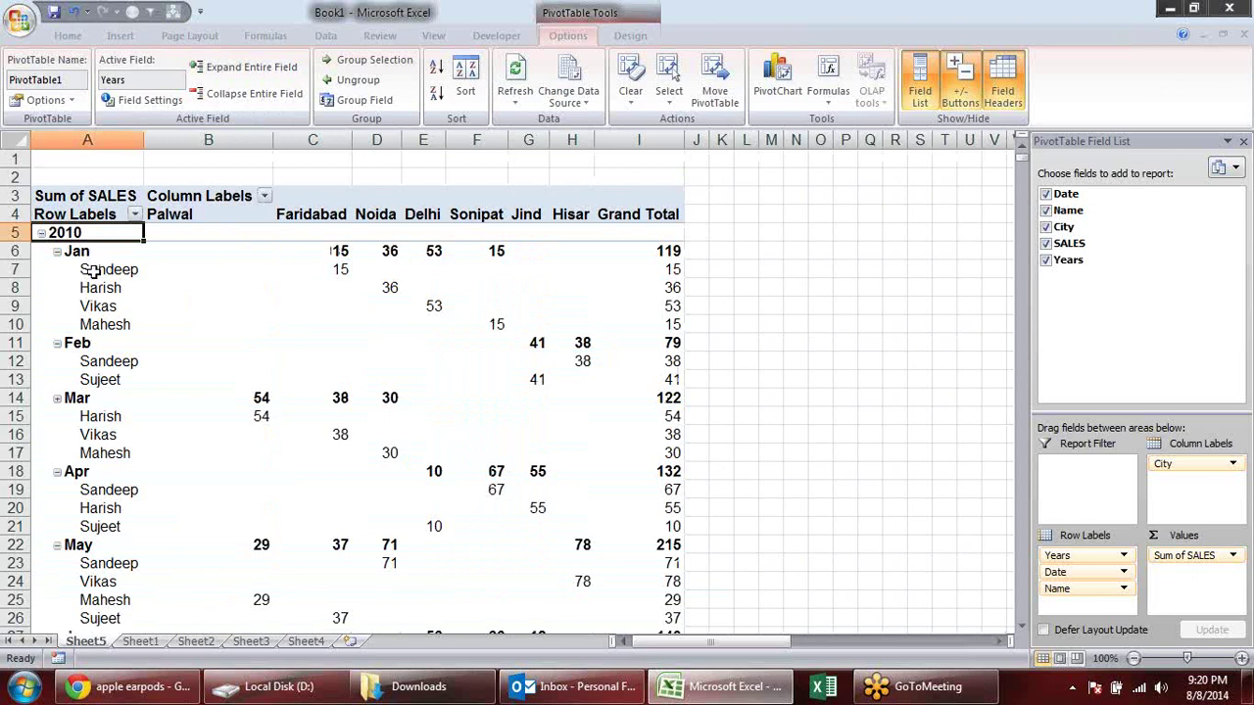
{"action": "left_click", "coordinate": [73, 253]}
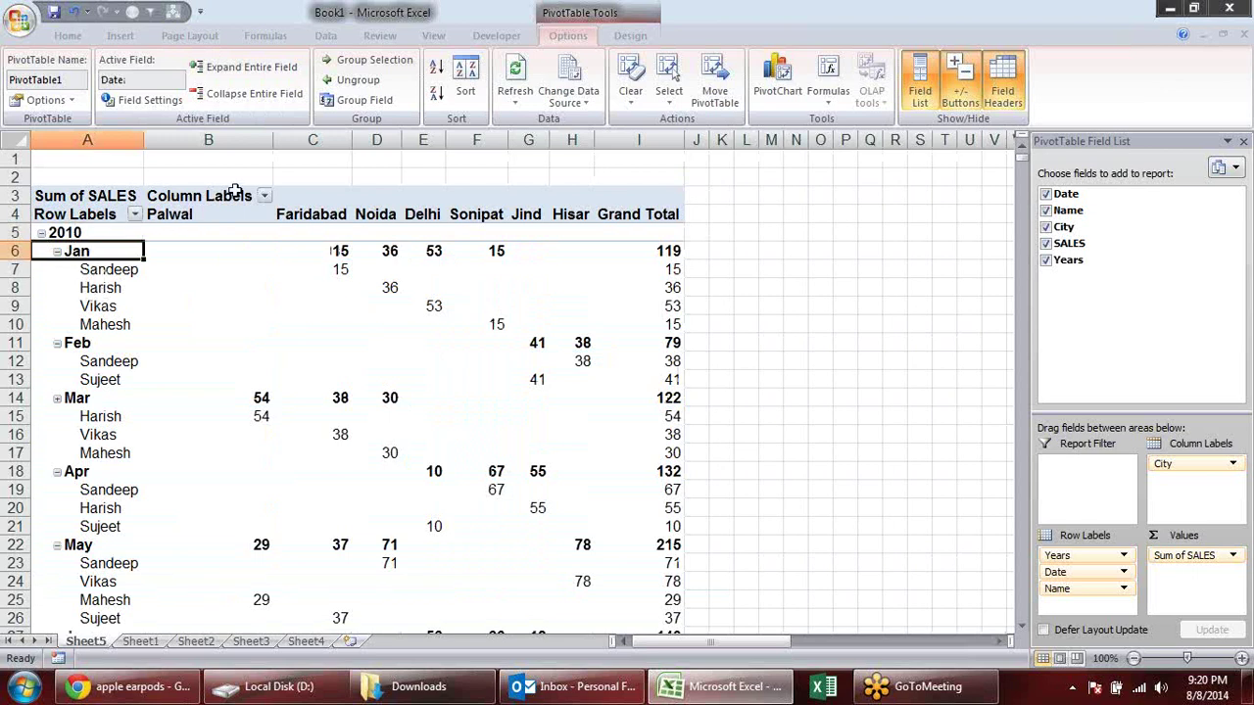
{"action": "left_click", "coordinate": [253, 95]}
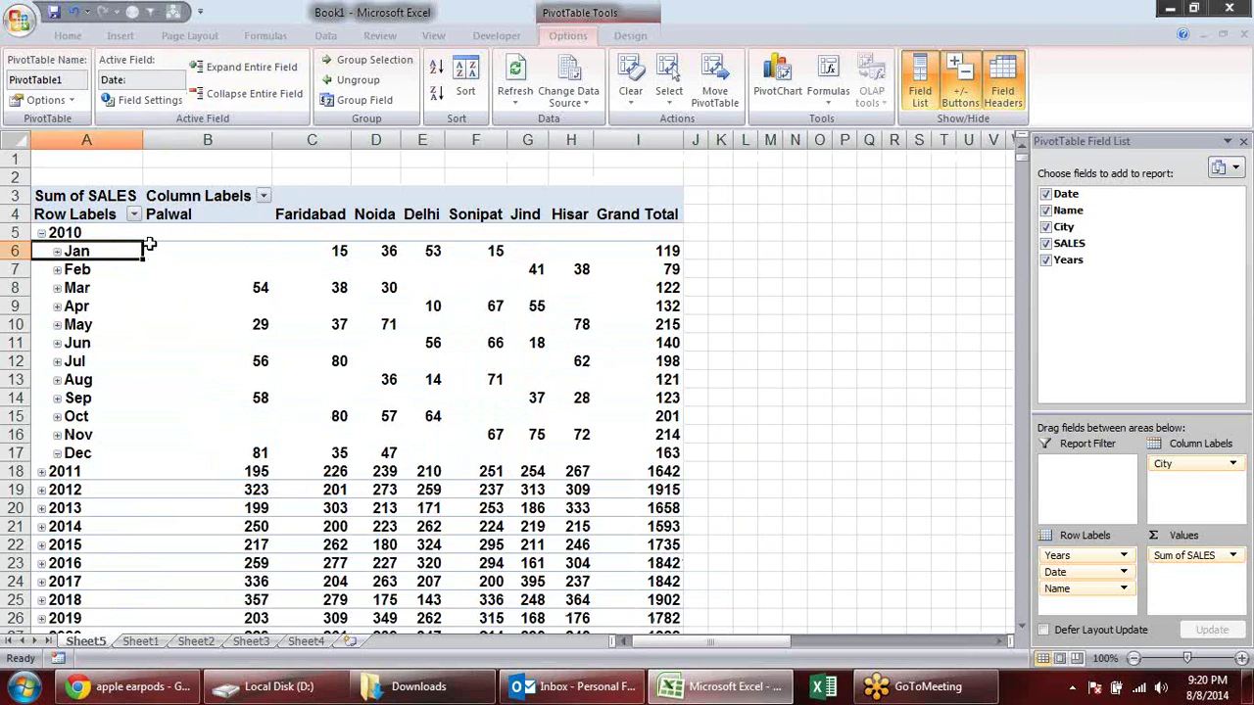
Step: Review monthly city figures, such as March Faridabad's 38, and toggle Jan's names
{"action": "left_click", "coordinate": [428, 284]}
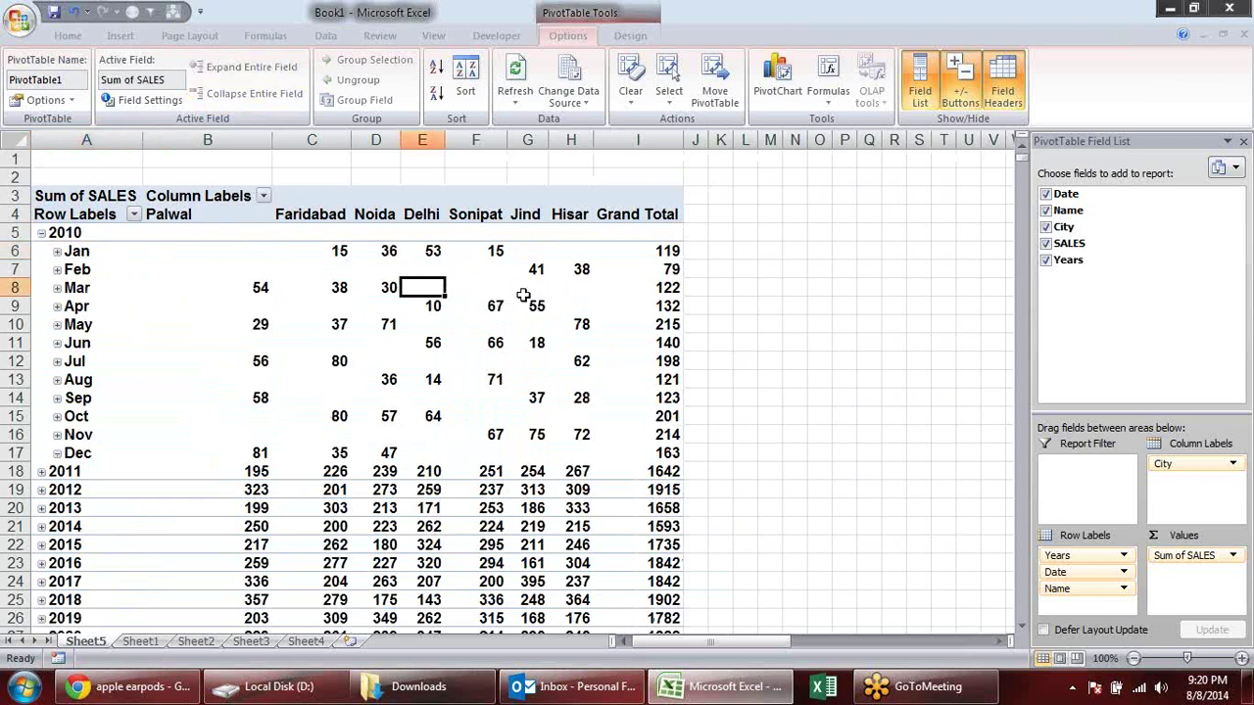
{"action": "left_click", "coordinate": [523, 294]}
{"action": "left_click", "coordinate": [553, 310]}
{"action": "left_click", "coordinate": [325, 285]}
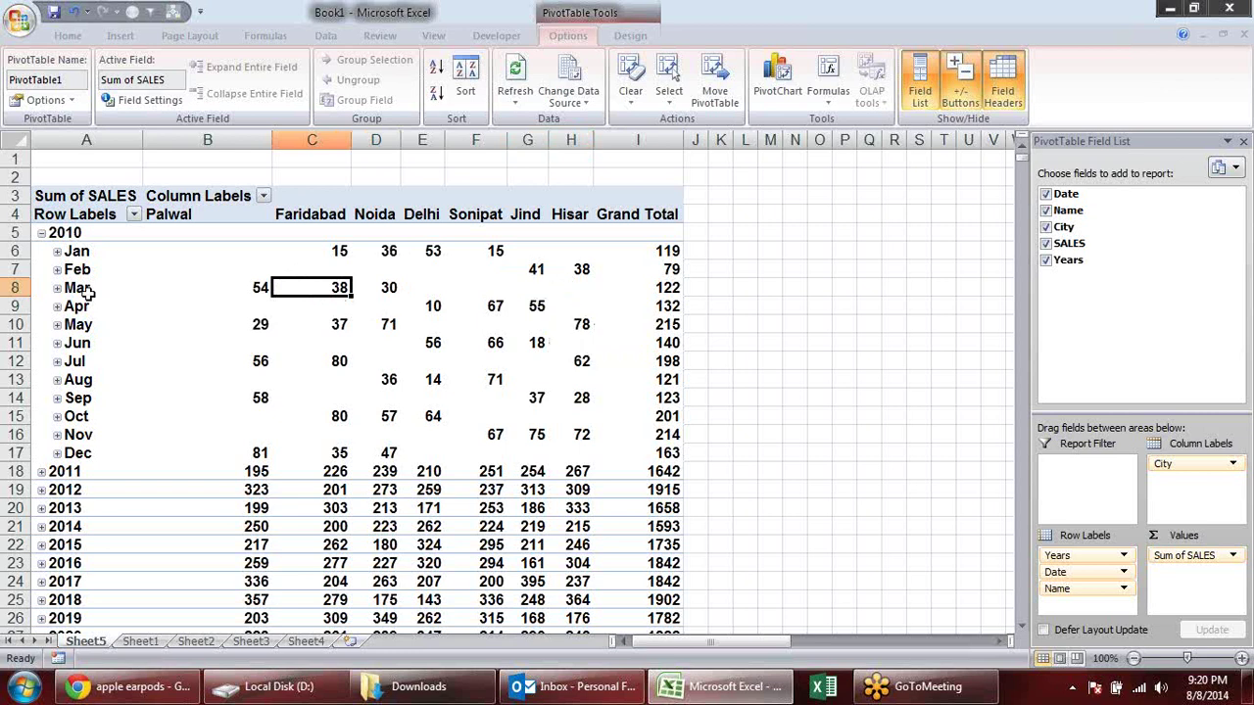
{"action": "left_click", "coordinate": [57, 253]}
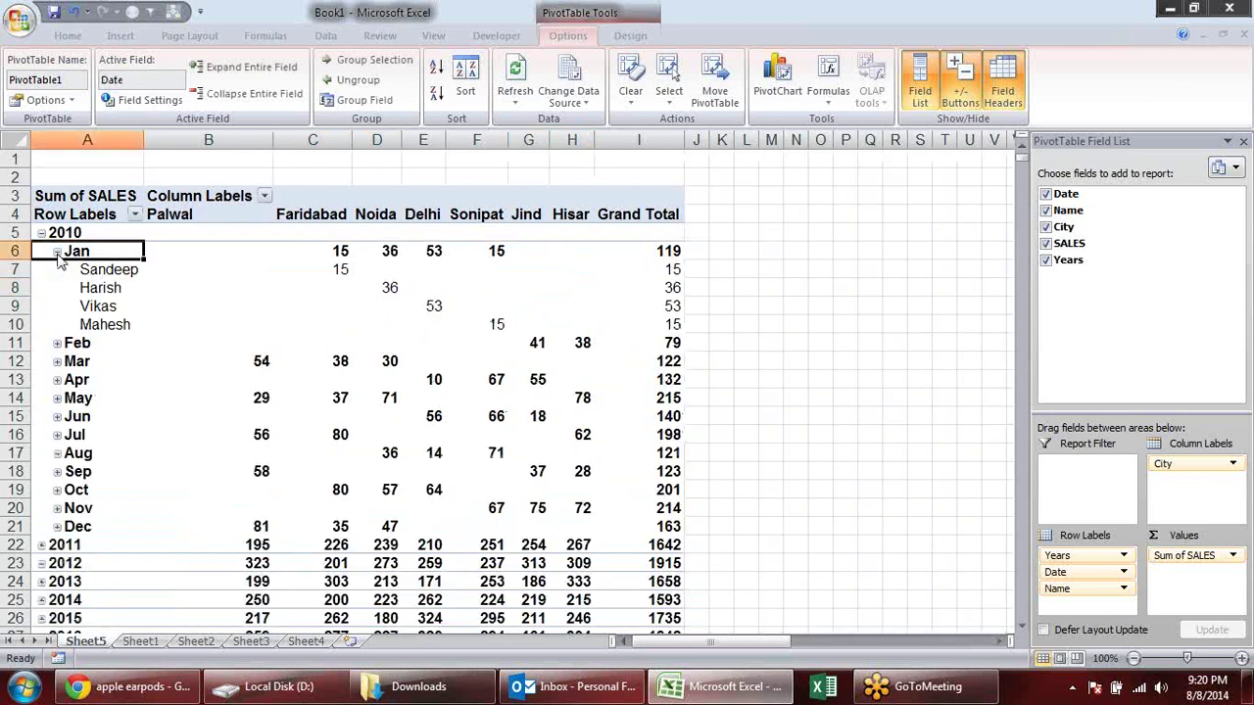
{"action": "left_click", "coordinate": [57, 253]}
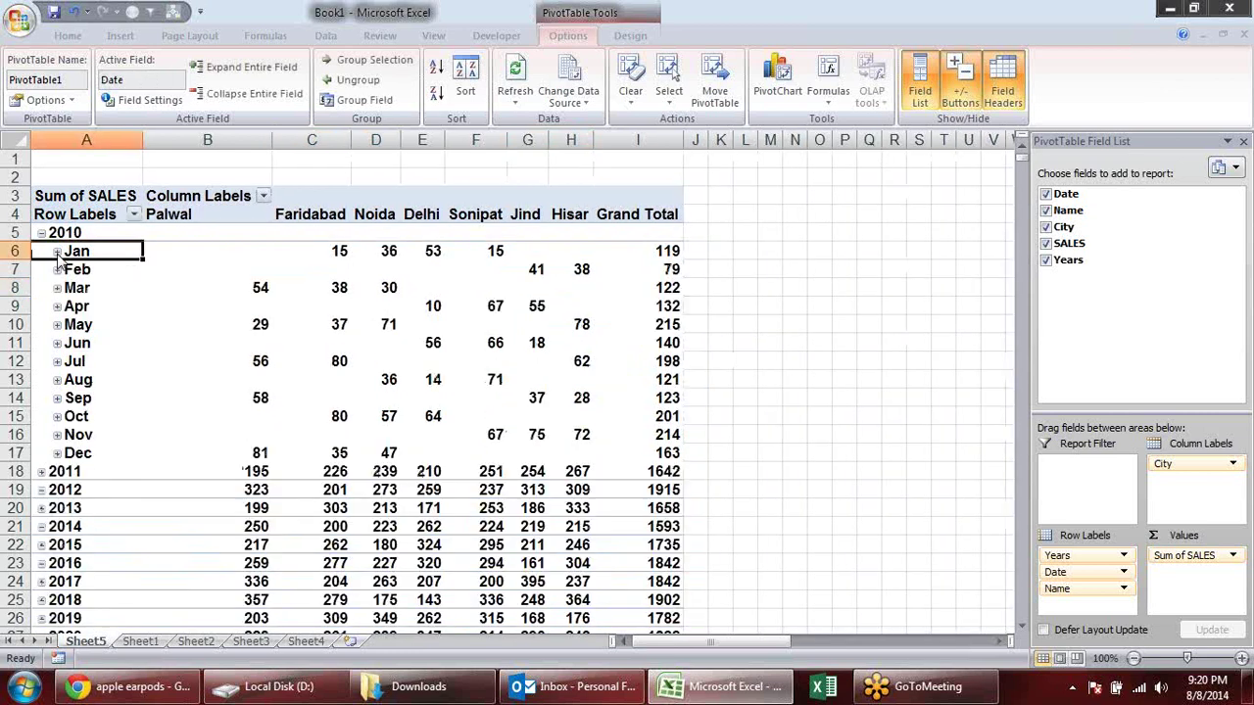
Step: Ungroup the dates back to individual sale dates and reopen the Grouping dialog
{"action": "left_click", "coordinate": [362, 83]}
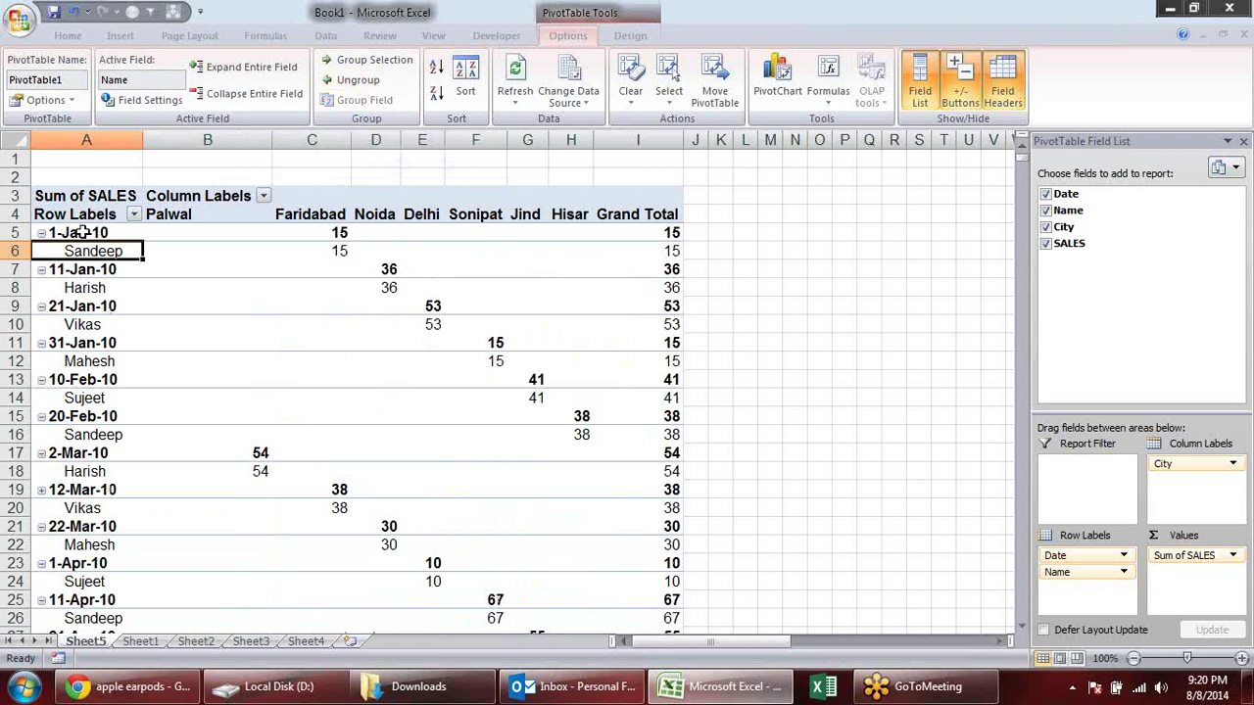
{"action": "left_click", "coordinate": [80, 233]}
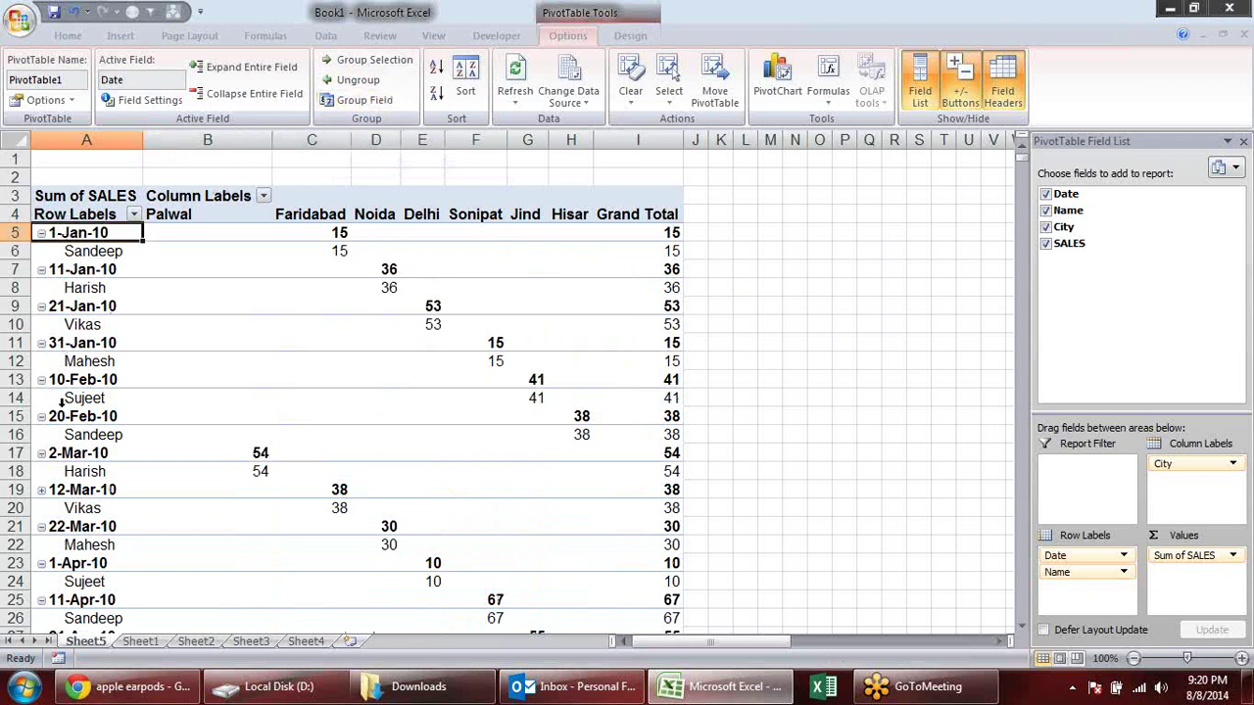
{"action": "left_click", "coordinate": [364, 100]}
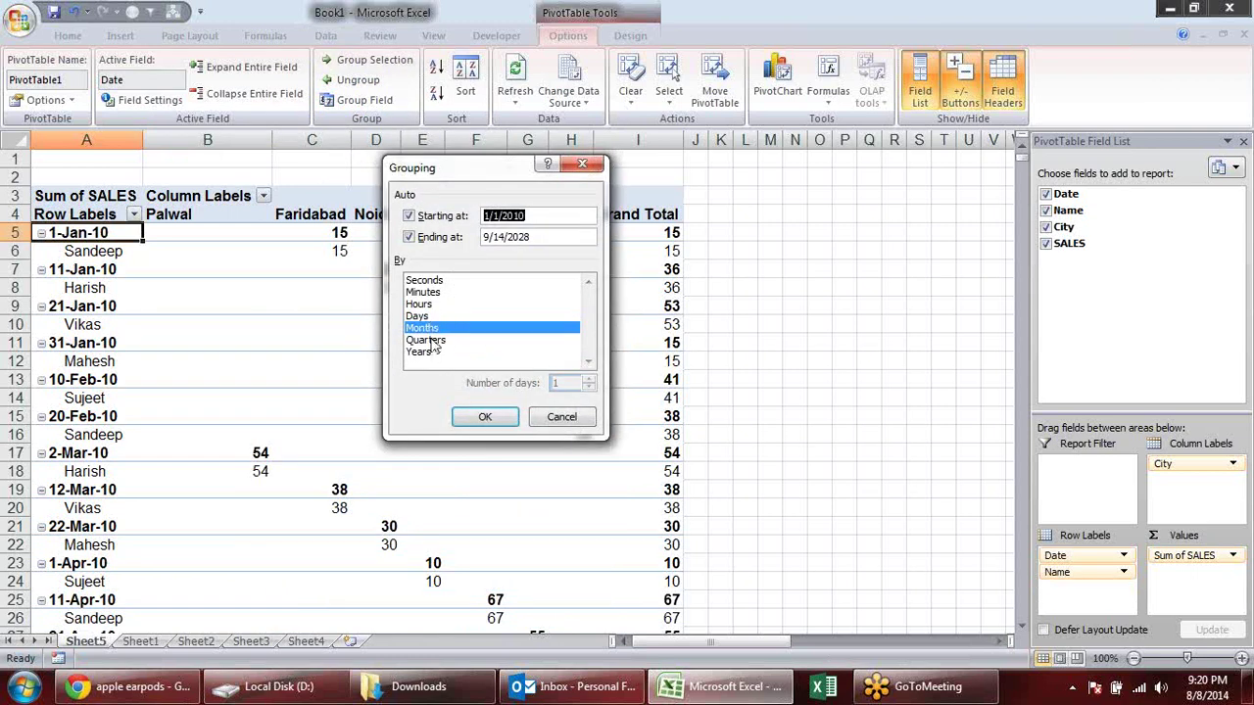
Step: Group the dates by Months and Days and scroll through the result
{"action": "left_click", "coordinate": [446, 353]}
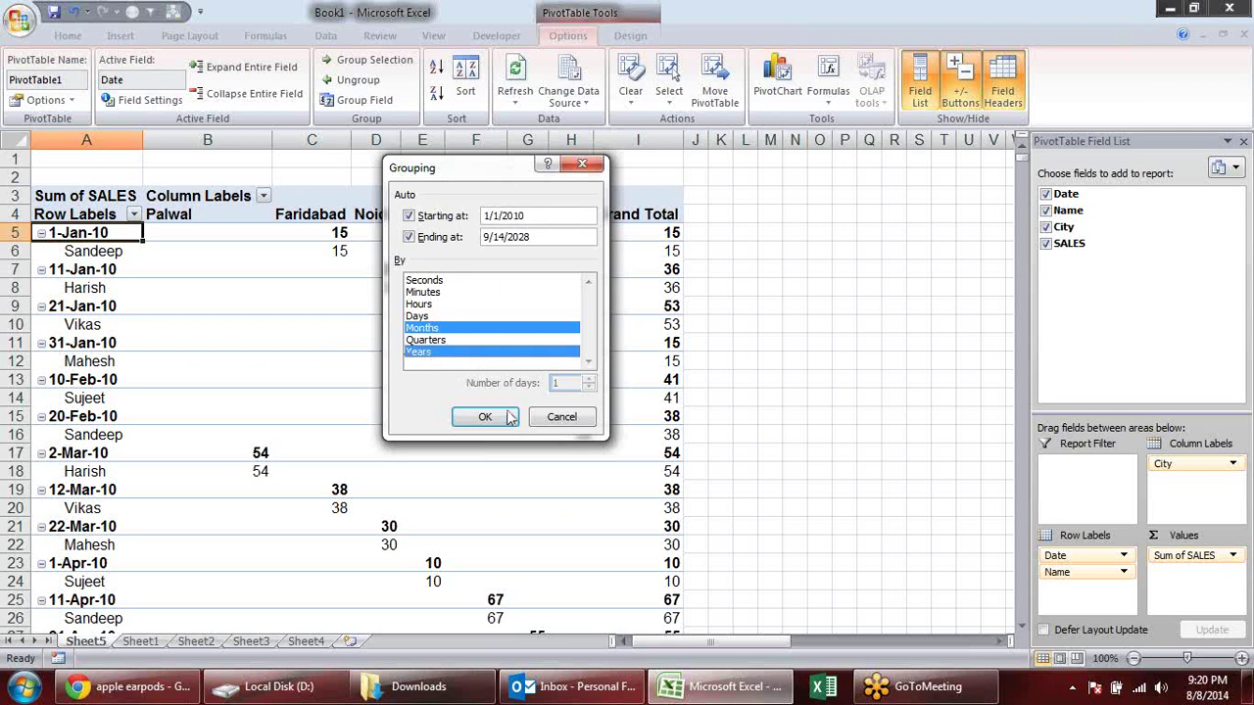
{"action": "left_click", "coordinate": [441, 352]}
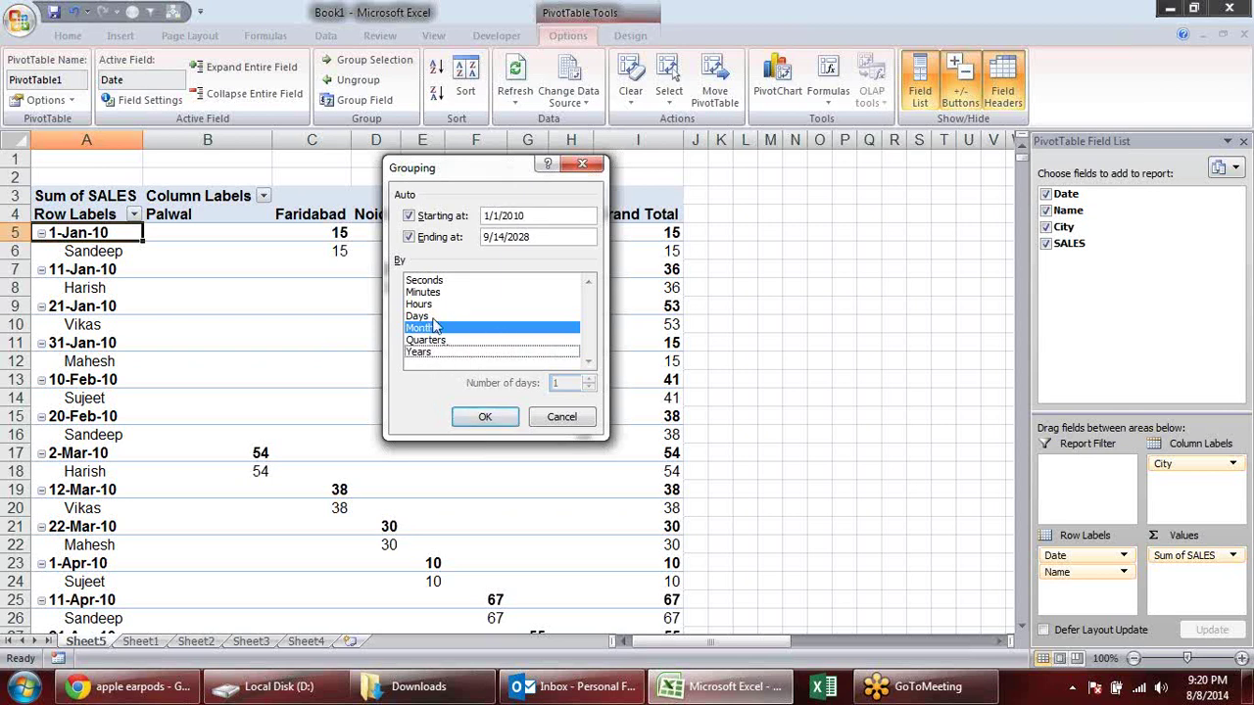
{"action": "left_click", "coordinate": [427, 317]}
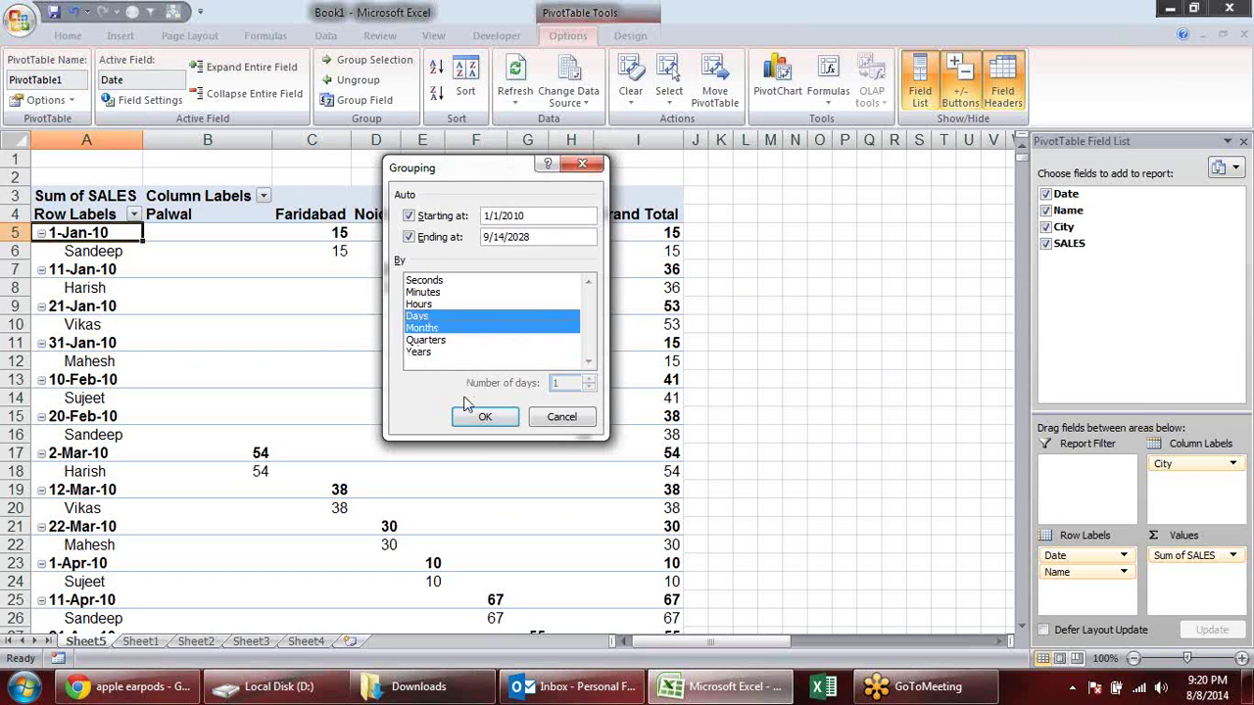
{"action": "left_click", "coordinate": [483, 418]}
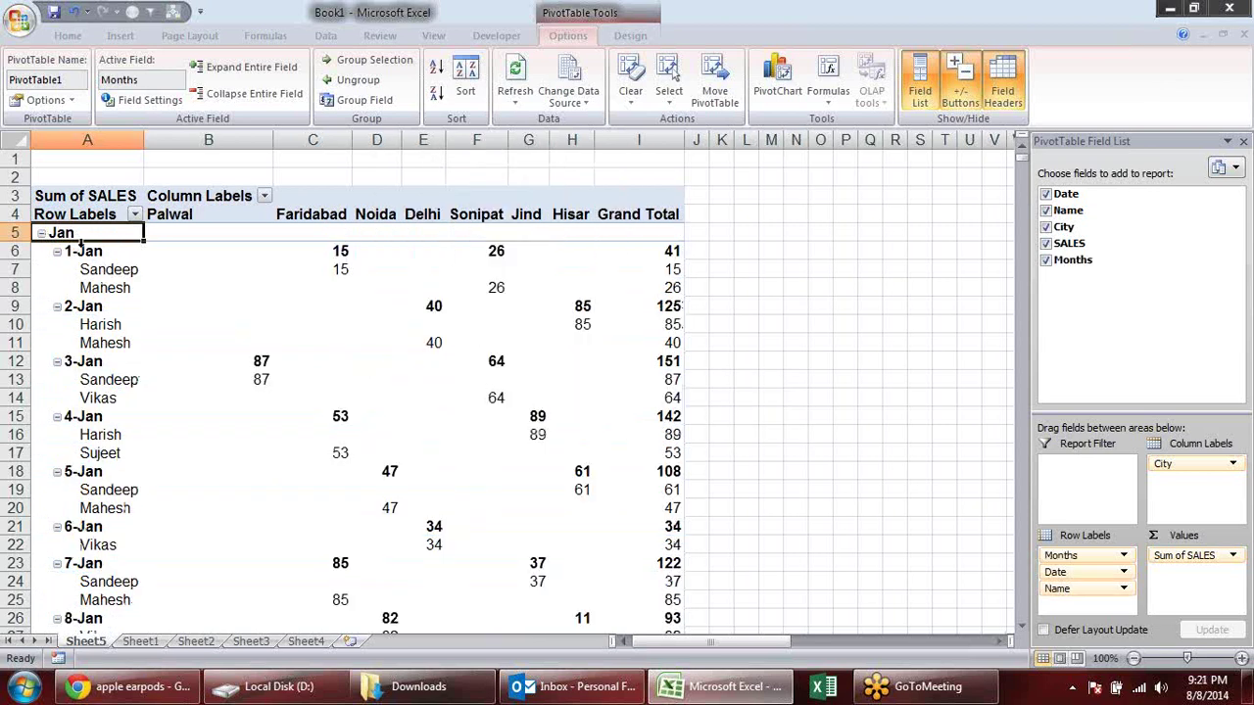
{"action": "scroll", "coordinate": [82, 511], "scroll_direction": "down", "scroll_amount": 2}
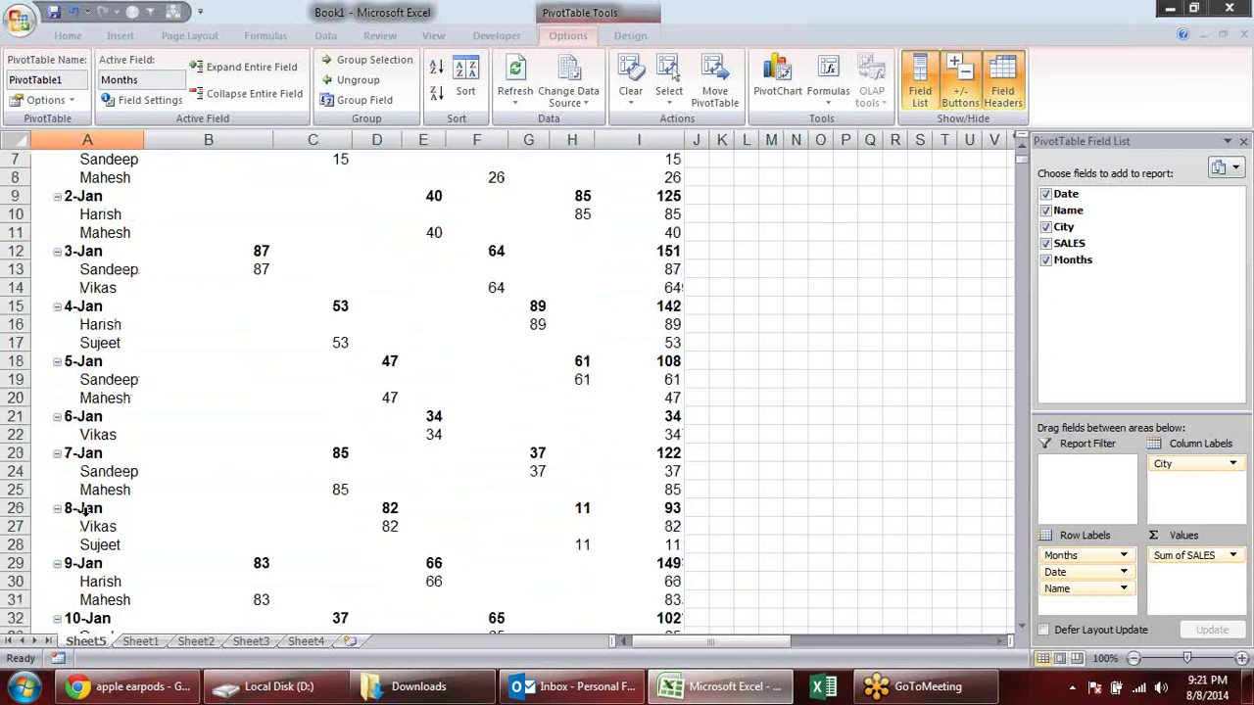
{"action": "scroll", "coordinate": [94, 510], "scroll_direction": "down", "scroll_amount": 4}
{"action": "scroll", "coordinate": [103, 511], "scroll_direction": "down", "scroll_amount": 3}
{"action": "scroll", "coordinate": [111, 510], "scroll_direction": "down", "scroll_amount": 4}
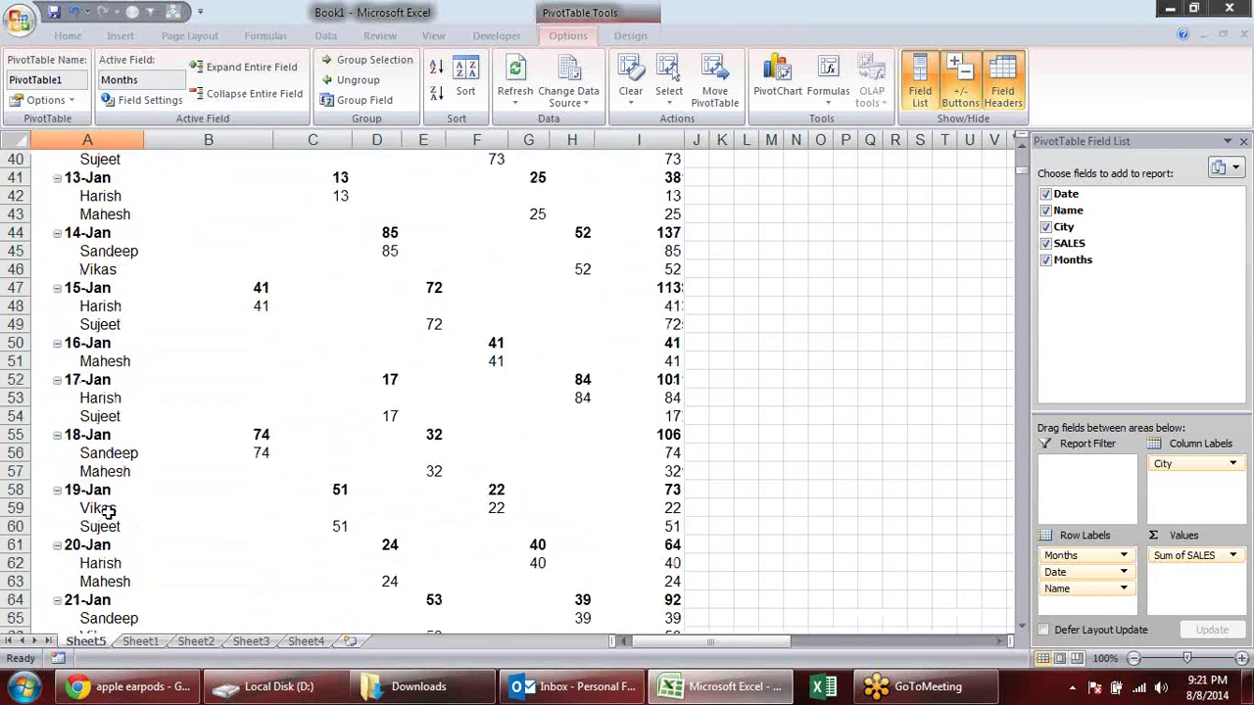
{"action": "scroll", "coordinate": [137, 507], "scroll_direction": "up", "scroll_amount": 6}
{"action": "scroll", "coordinate": [137, 512], "scroll_direction": "up", "scroll_amount": 6}
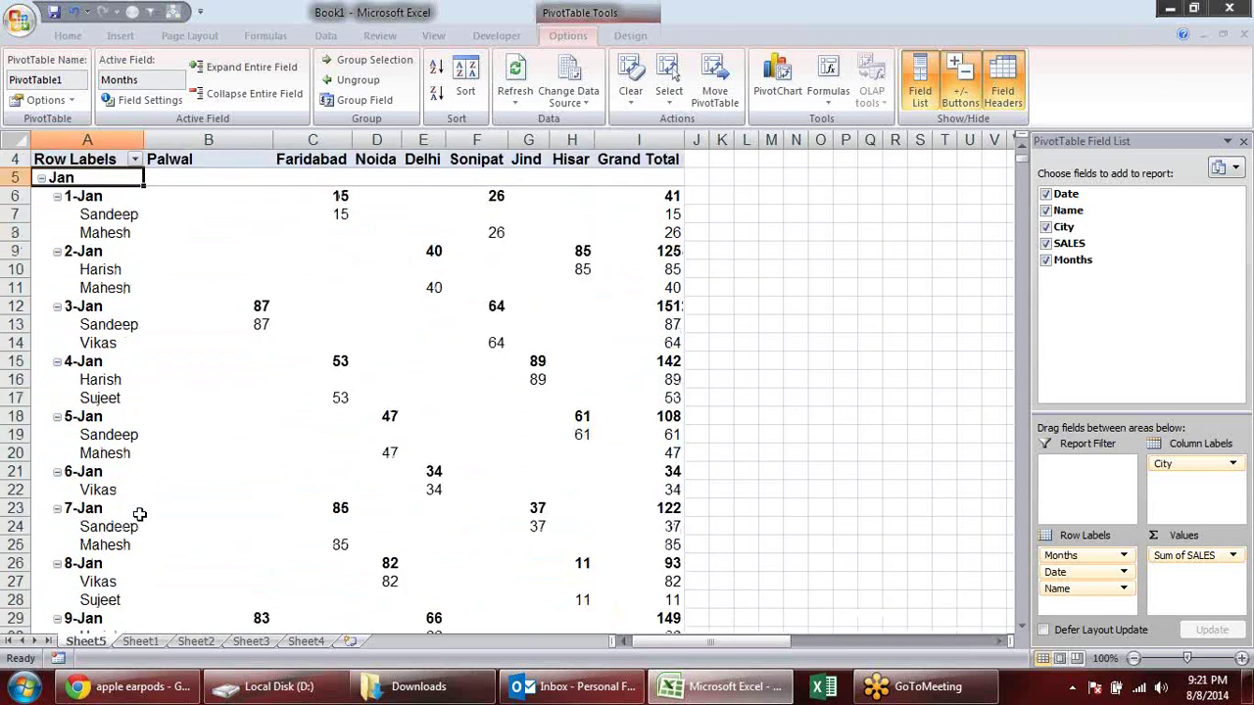
{"action": "scroll", "coordinate": [137, 511], "scroll_direction": "up", "scroll_amount": 1}
Step: Regroup the dates by Years, Months and Days, then collapse and expand 2010 and Jan
{"action": "left_click", "coordinate": [95, 251]}
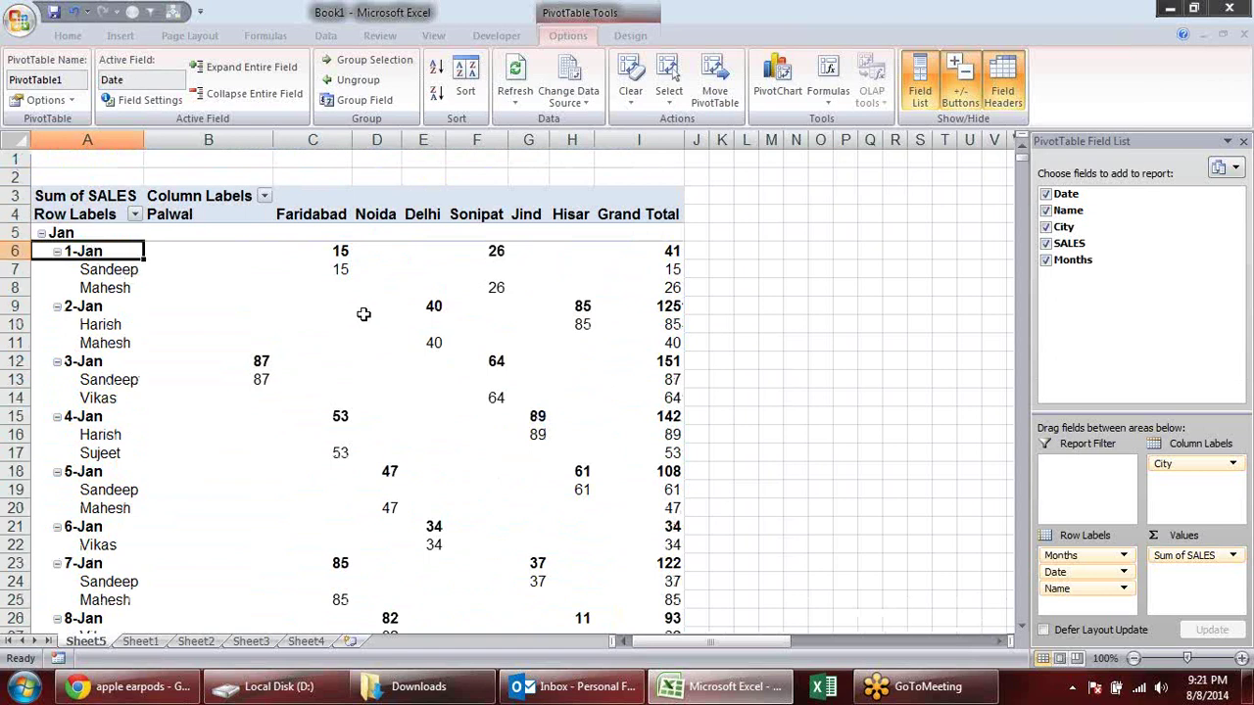
{"action": "left_click", "coordinate": [378, 101]}
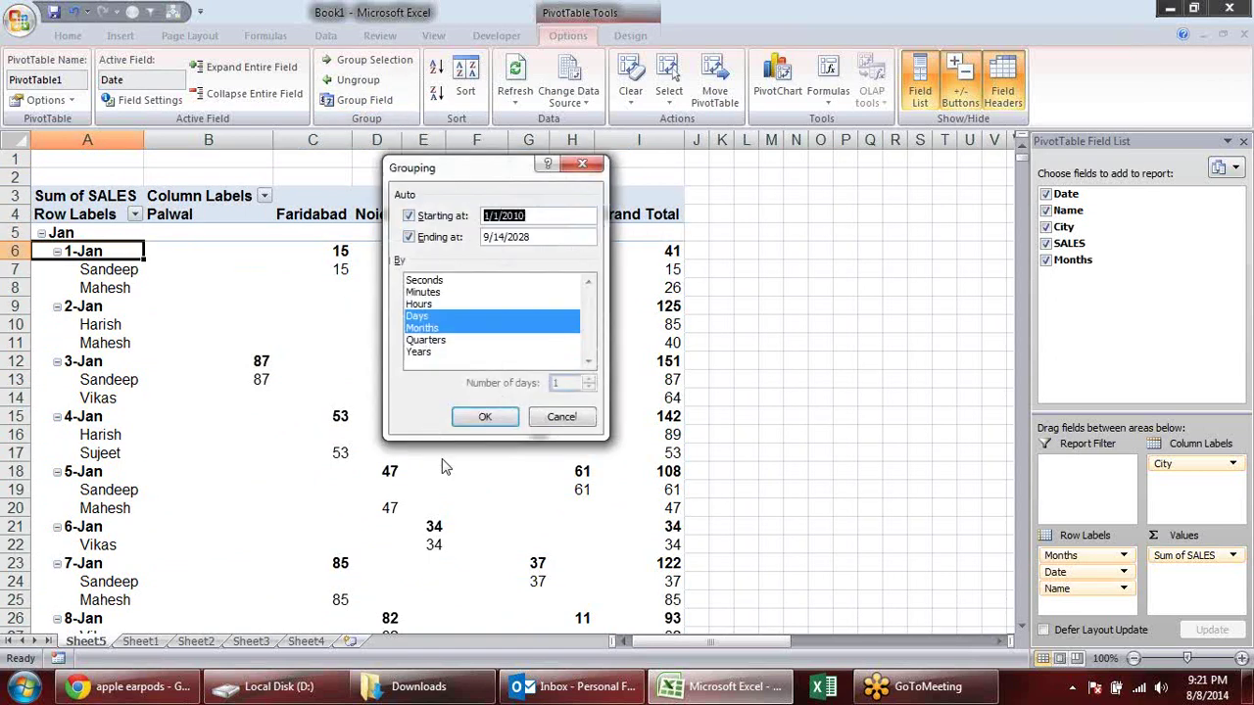
{"action": "left_click", "coordinate": [433, 353]}
{"action": "left_click", "coordinate": [484, 416]}
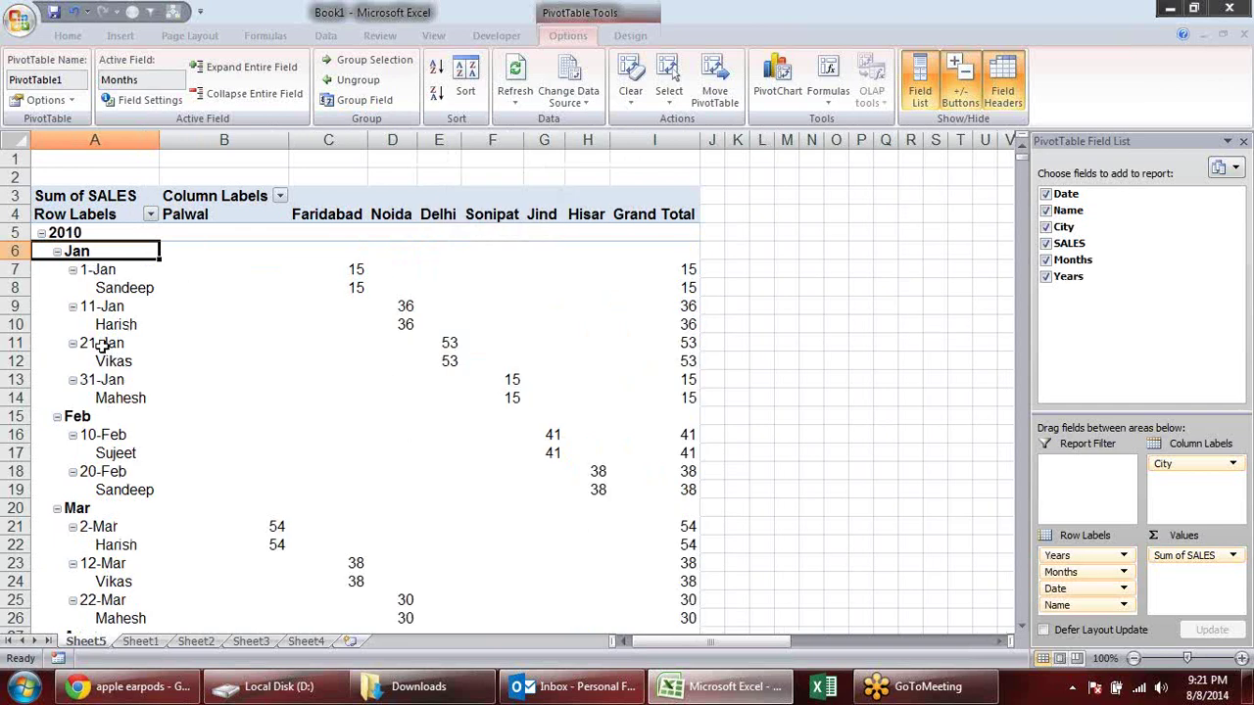
{"action": "left_click", "coordinate": [57, 250]}
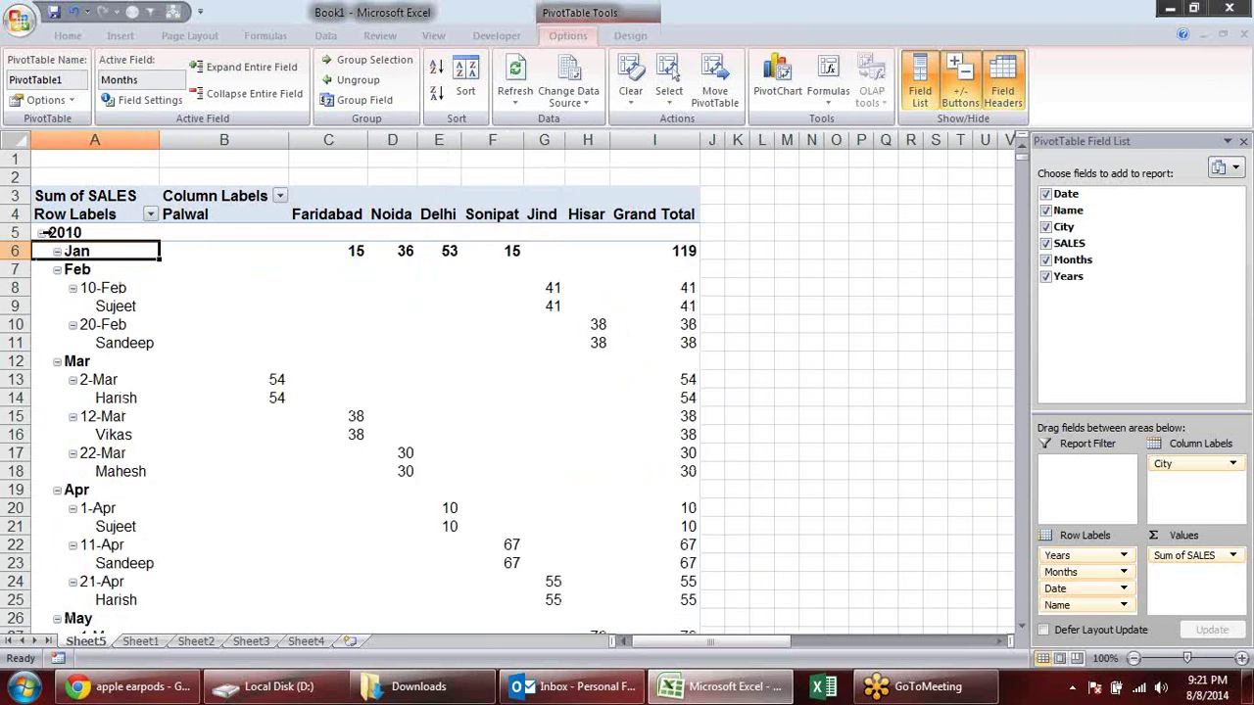
{"action": "left_click", "coordinate": [41, 232]}
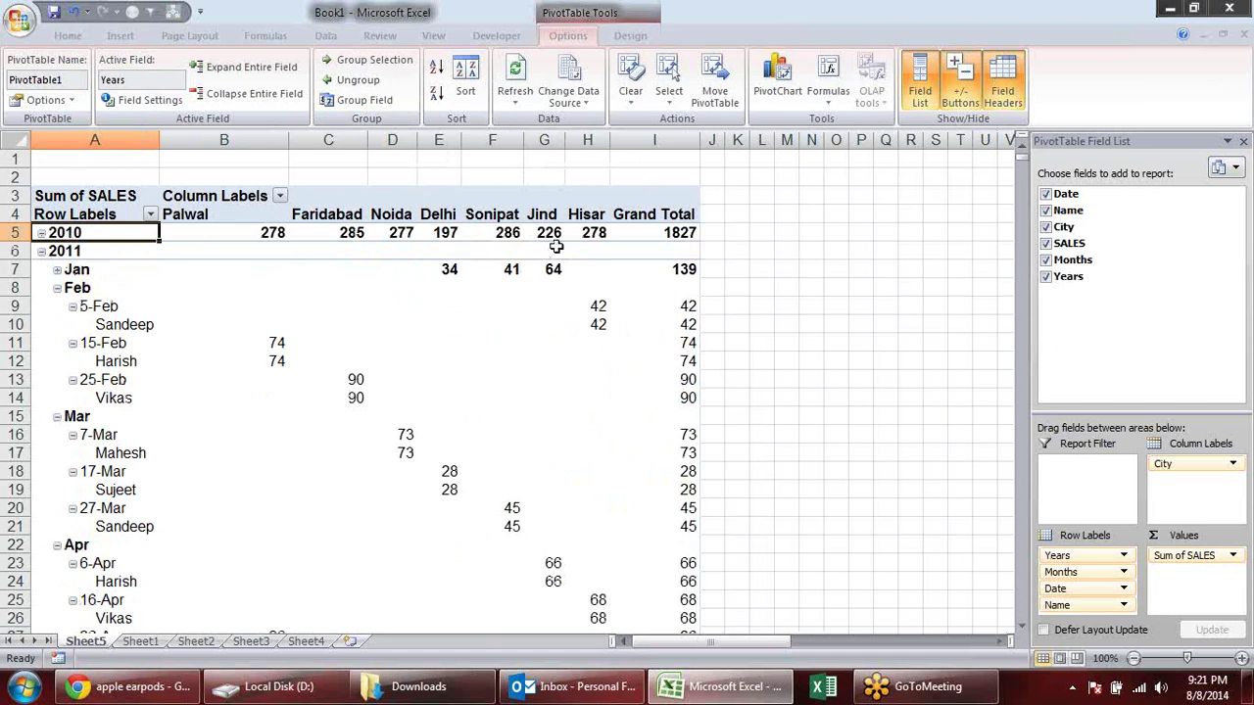
{"action": "left_click", "coordinate": [42, 233]}
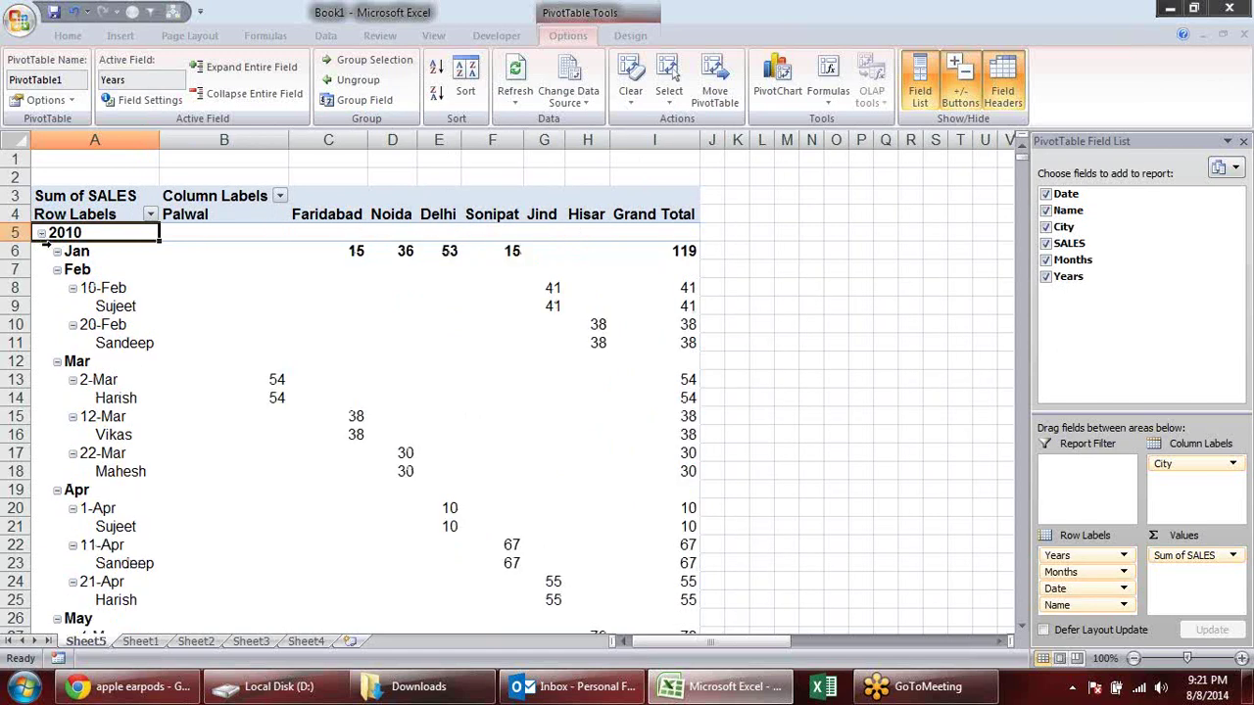
{"action": "left_click", "coordinate": [57, 251]}
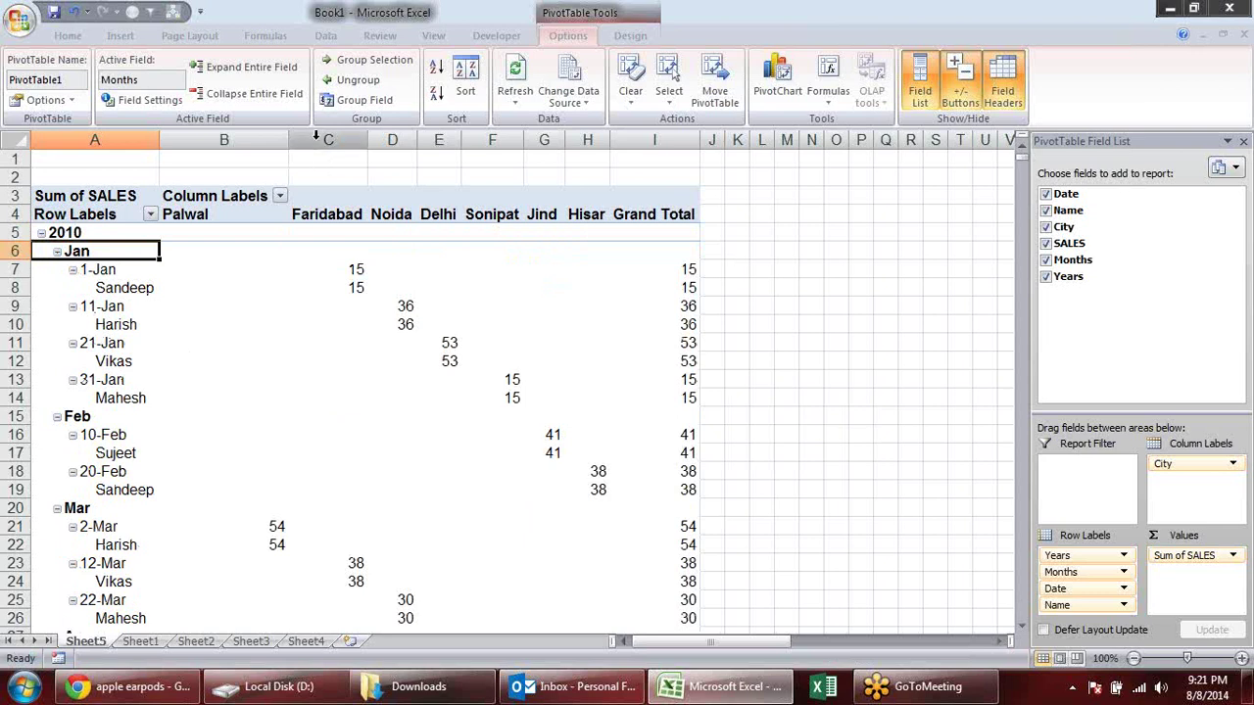
Step: Ungroup and remove the Date field from the pivot rows, then switch to Sheet1
{"action": "left_click", "coordinate": [359, 80]}
{"action": "left_click_drag", "start_coordinate": [1058, 555], "coordinate": [845, 253]}
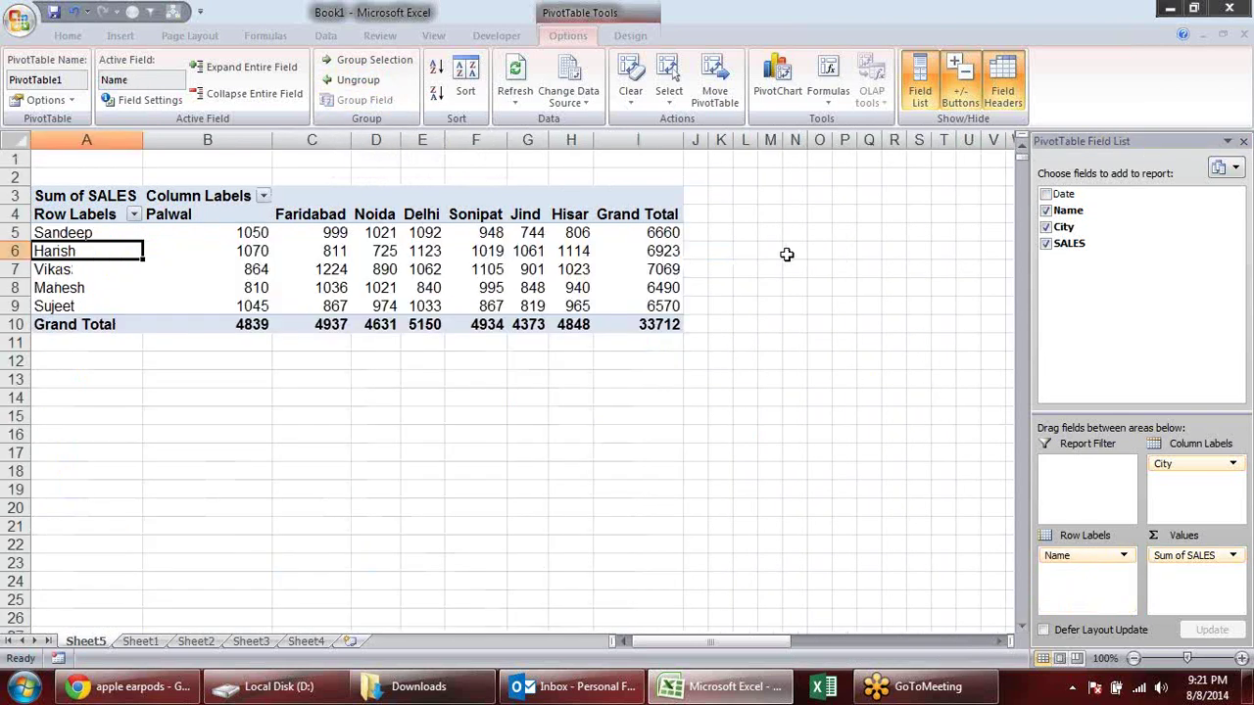
{"action": "left_click", "coordinate": [1048, 195]}
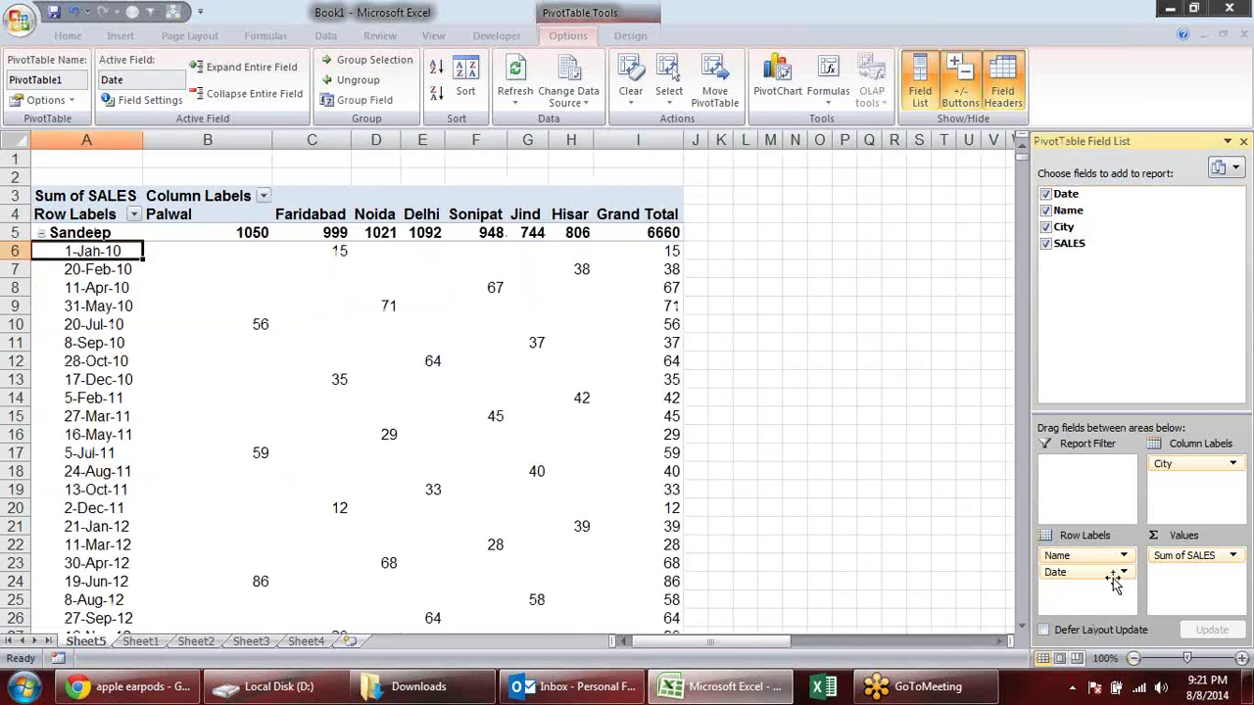
{"action": "left_click", "coordinate": [1125, 574]}
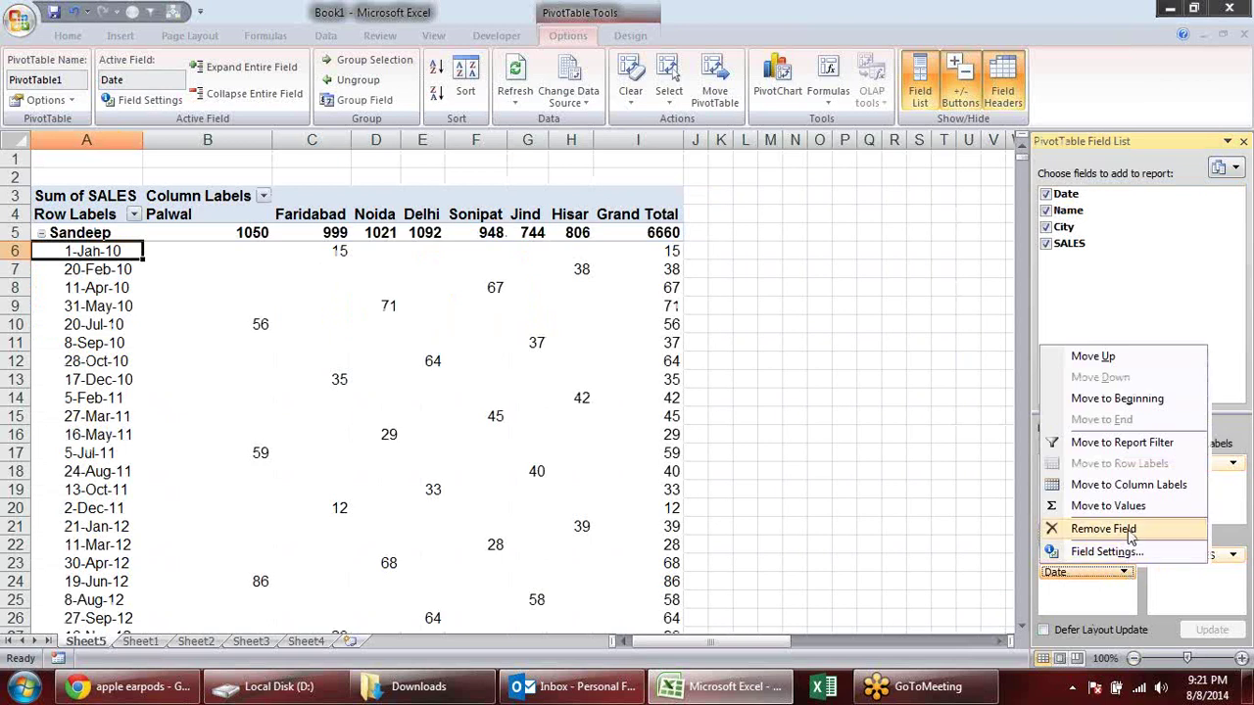
{"action": "left_click_drag", "start_coordinate": [1068, 573], "coordinate": [884, 394]}
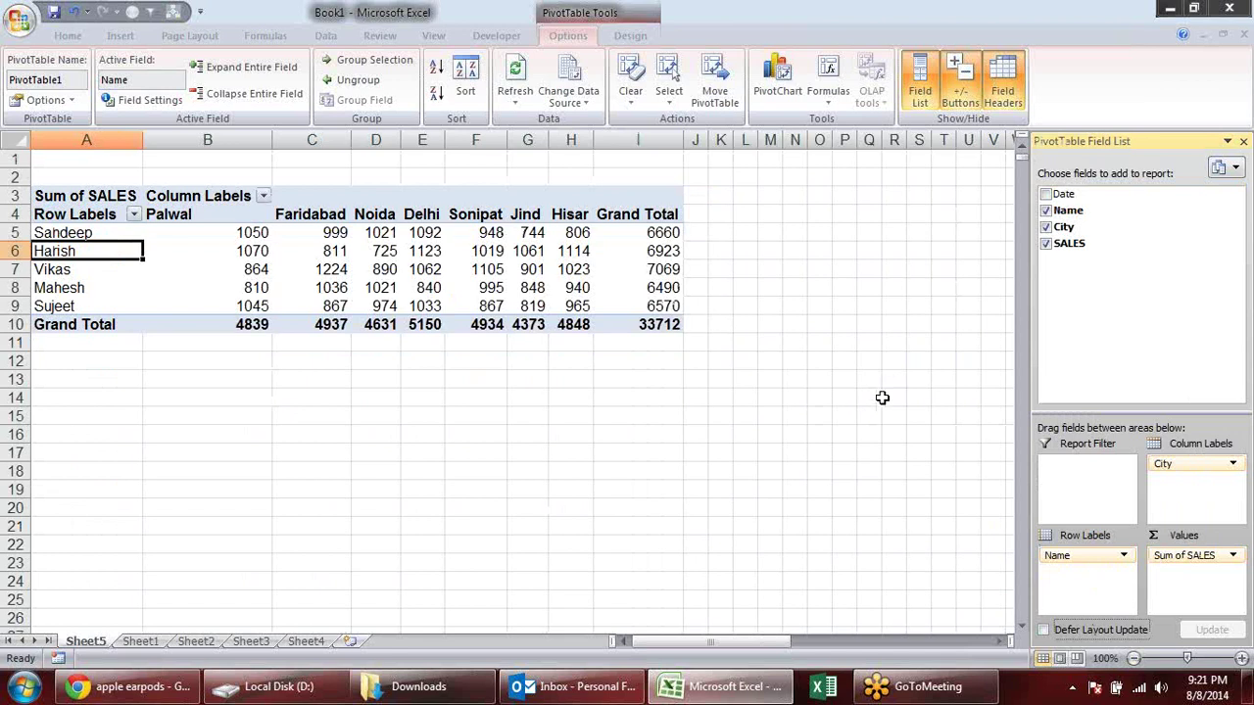
{"action": "left_click", "coordinate": [140, 641]}
{"action": "scroll", "coordinate": [646, 493], "scroll_direction": "up", "scroll_amount": 6}
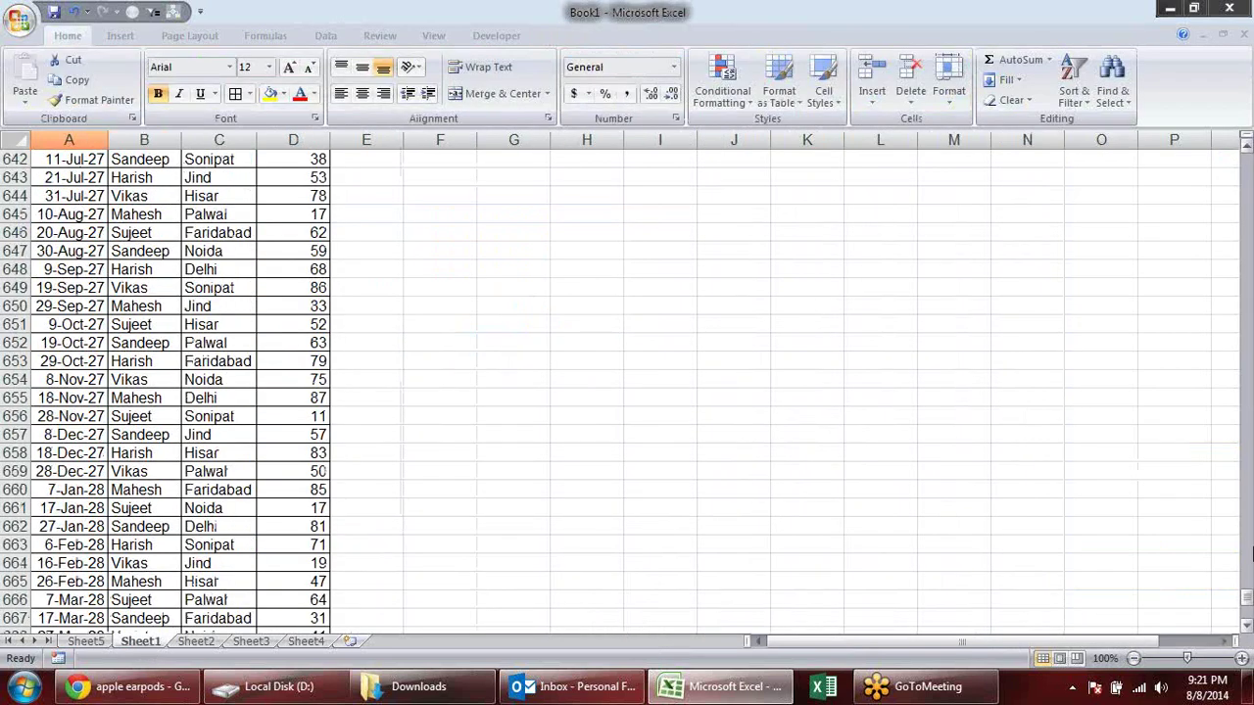
Step: Insert a blank column before SALES and give it the header QTY
{"action": "left_click_drag", "start_coordinate": [1246, 600], "coordinate": [1193, 135]}
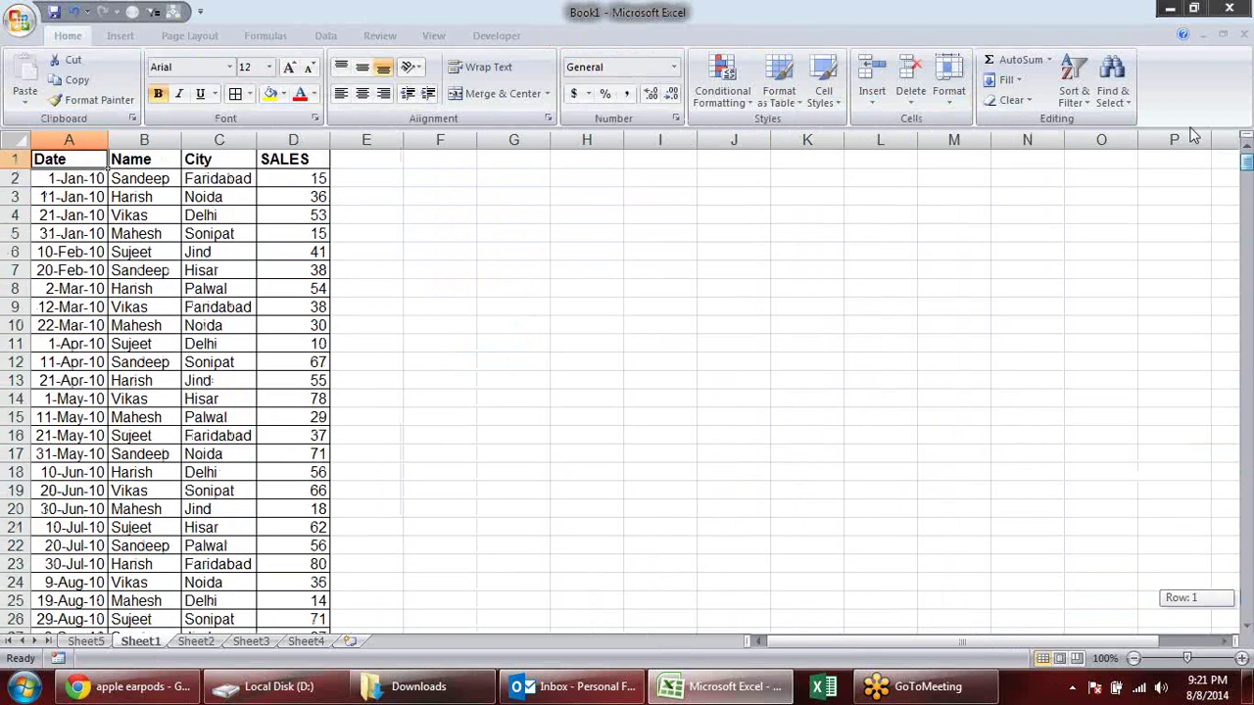
{"action": "left_click", "coordinate": [382, 158]}
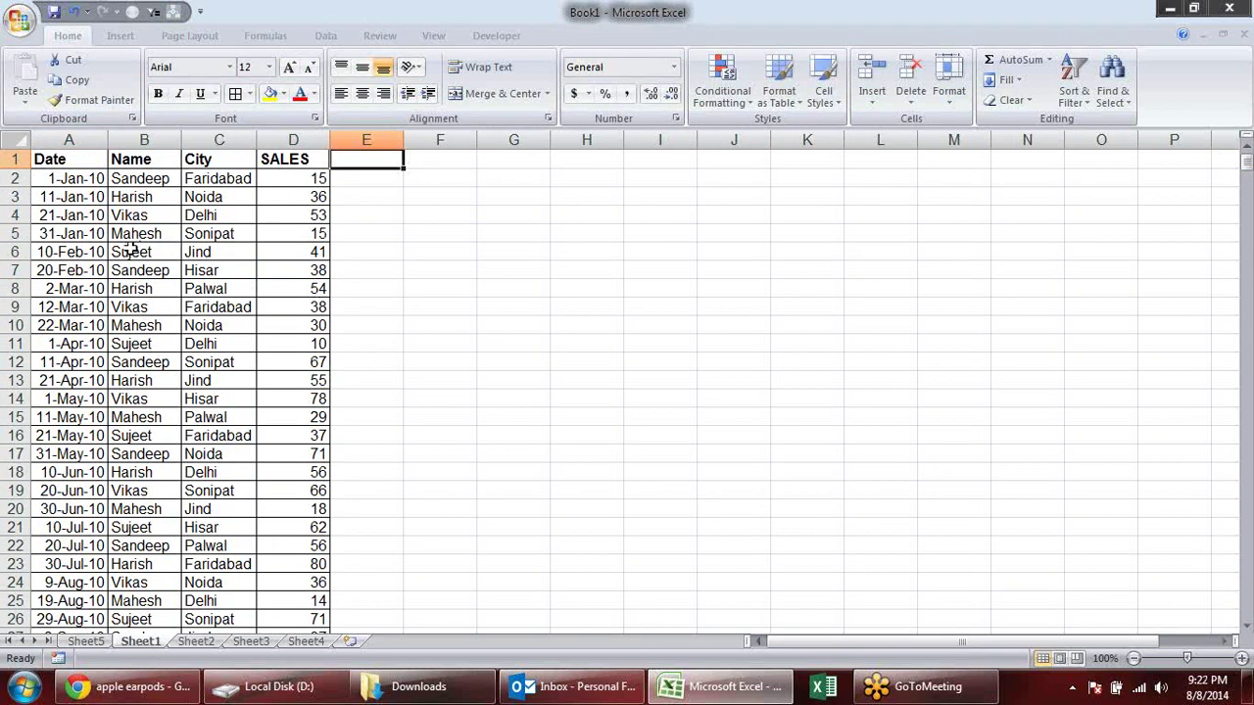
{"action": "left_click", "coordinate": [312, 140]}
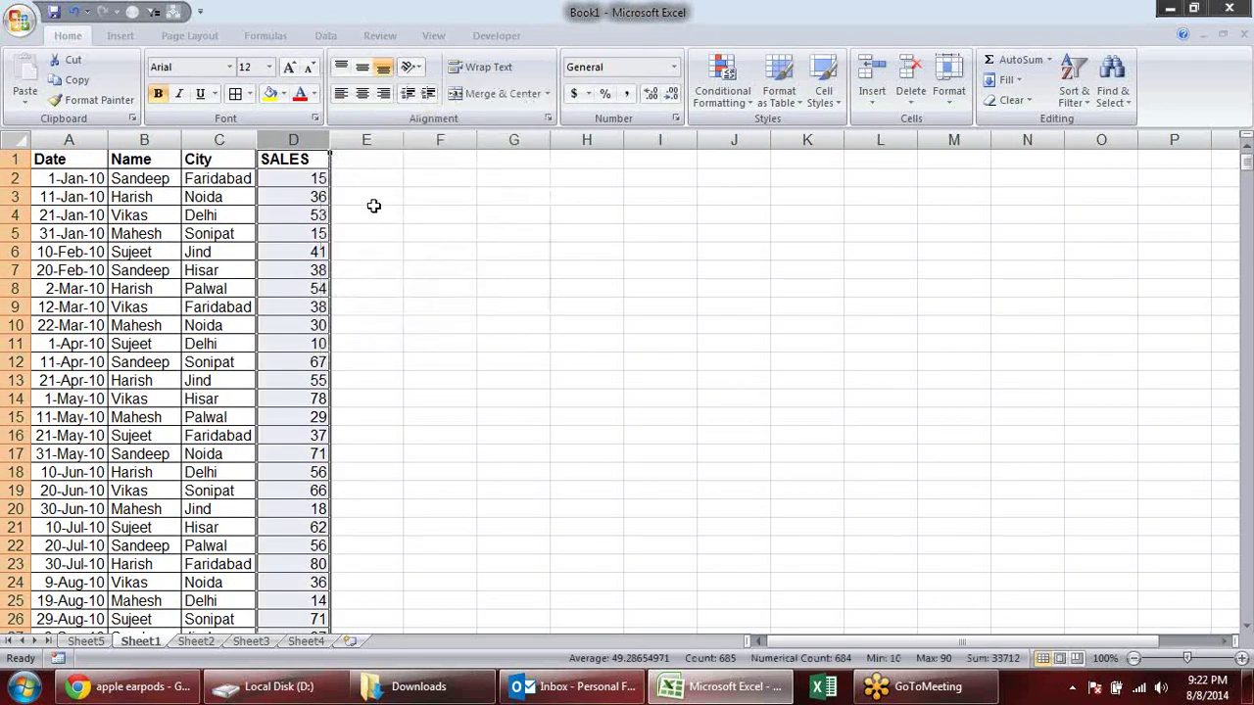
{"action": "right_click", "coordinate": [293, 140]}
{"action": "left_click", "coordinate": [380, 236]}
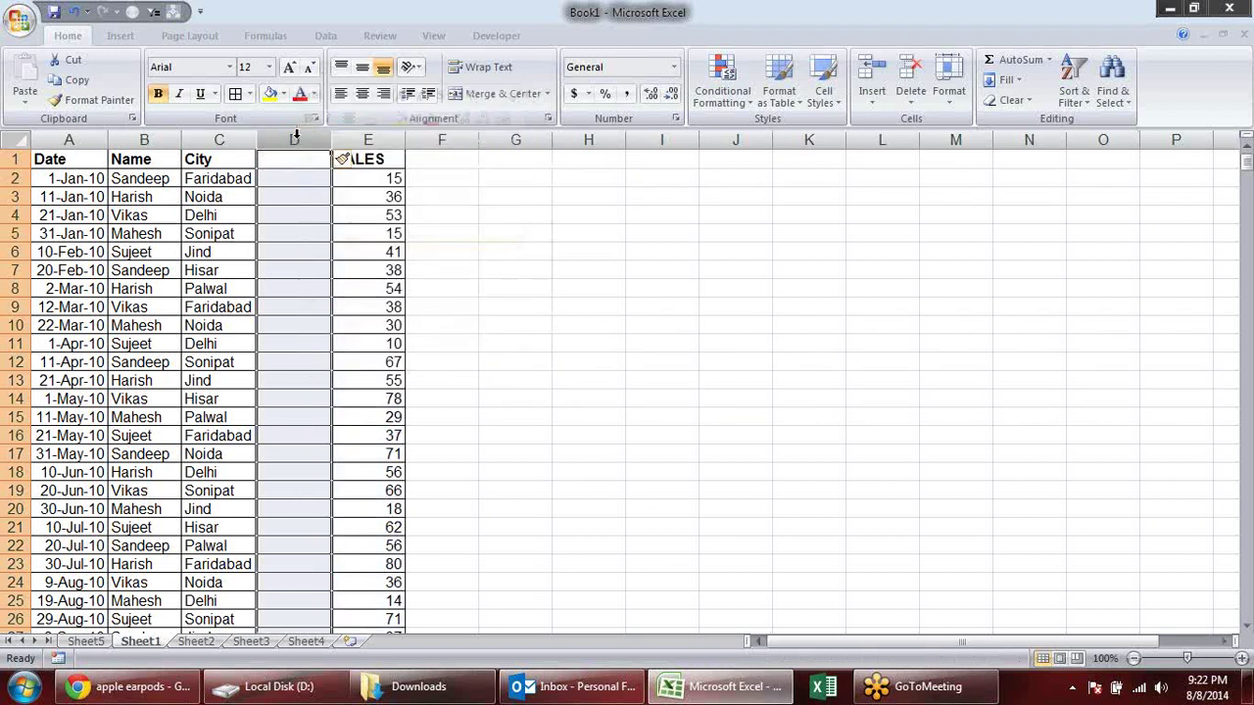
{"action": "type", "text": "QTY"}
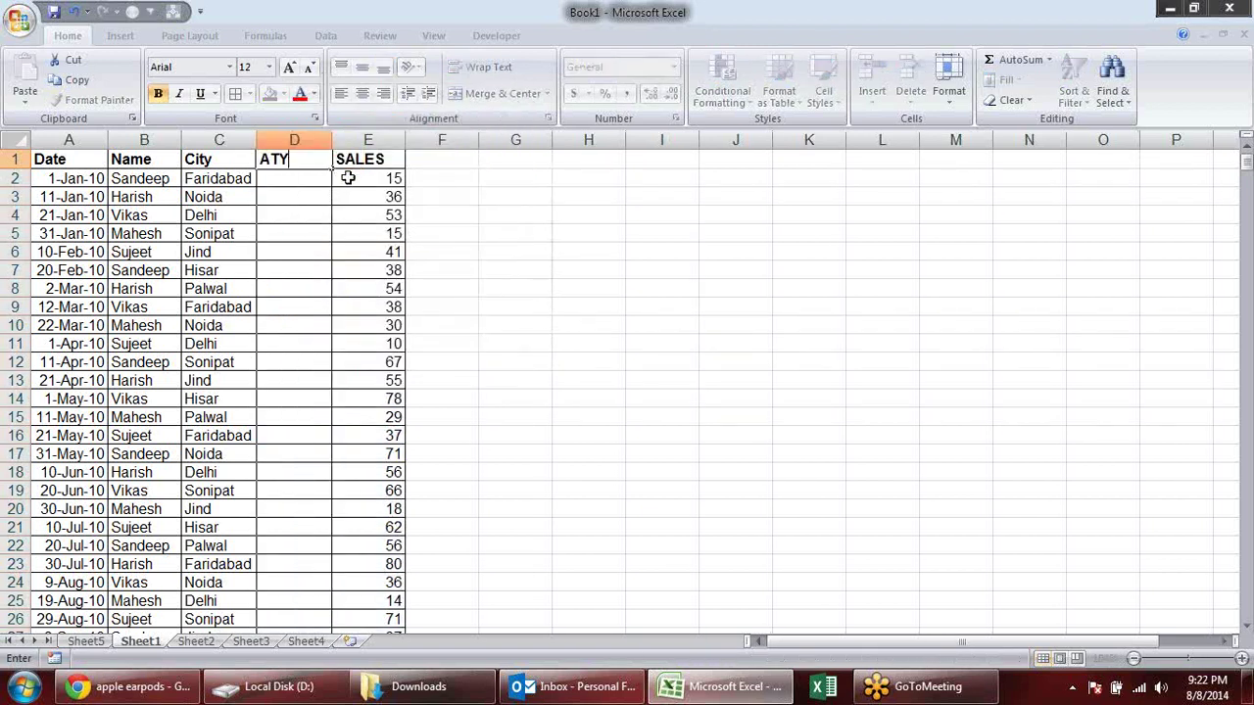
{"action": "type", "text": "QTU"}
{"action": "type", "text": "Y"}
{"action": "key", "text": "Return"}
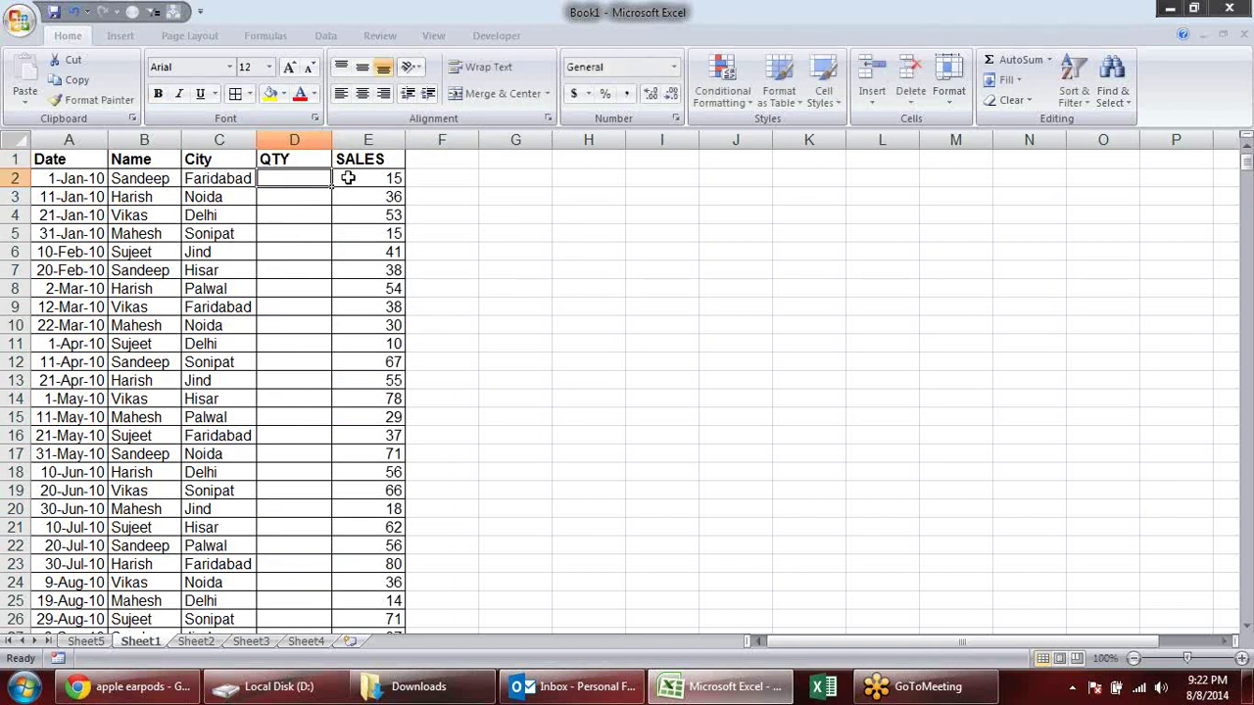
Step: Enter =RANDBETWEEN(10,90) in D2 and fill it down the QTY column
{"action": "type", "text": "=RAND"}
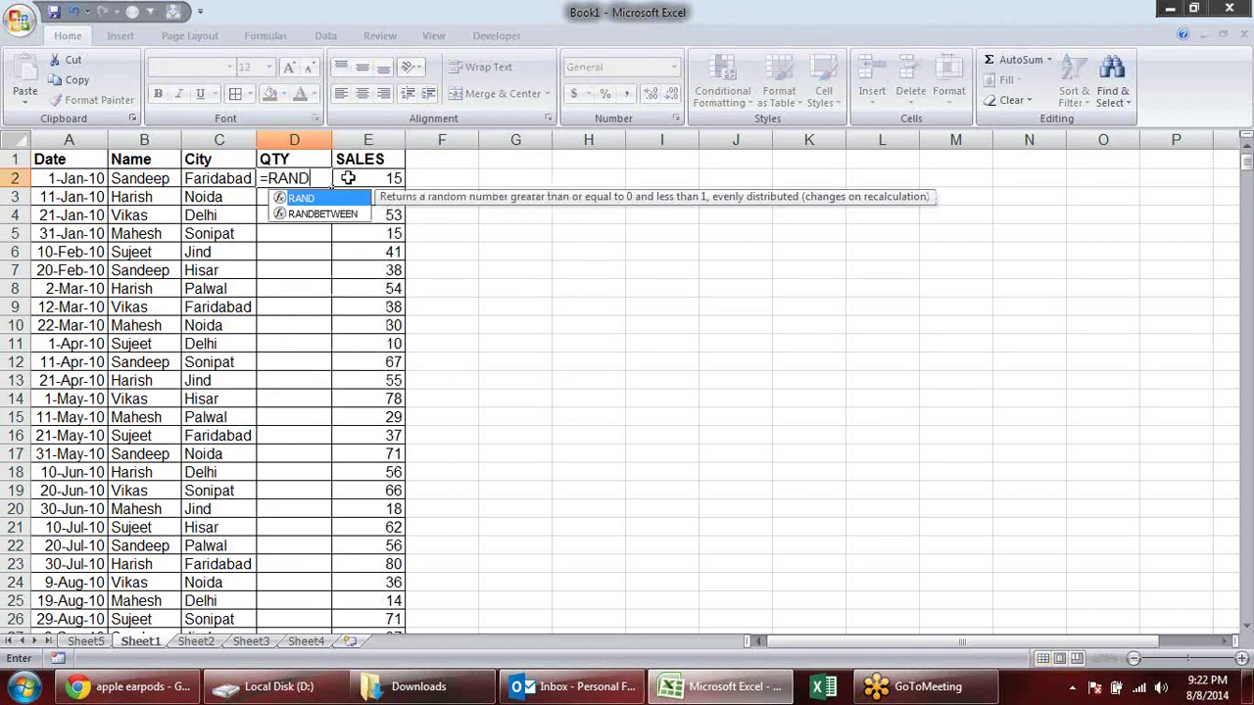
{"action": "key", "text": "Down"}
{"action": "key", "text": "Tab"}
{"action": "type", "text": ","}
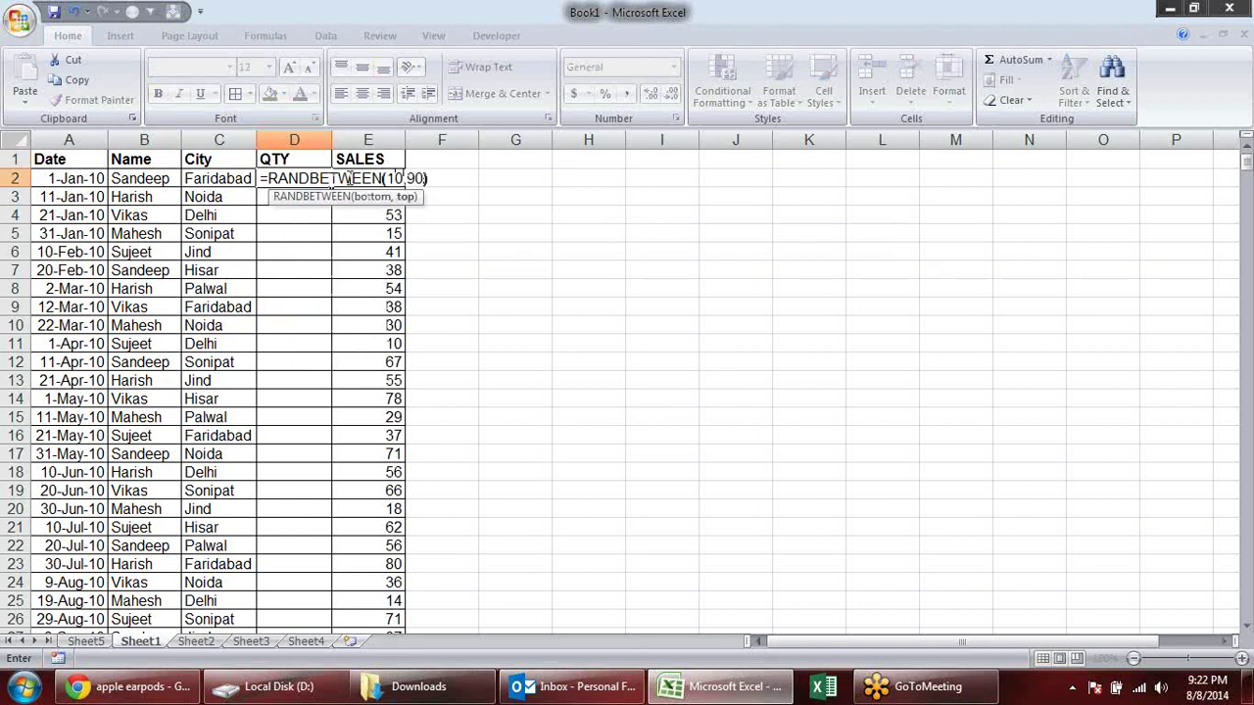
{"action": "key", "text": "ctrl+Return"}
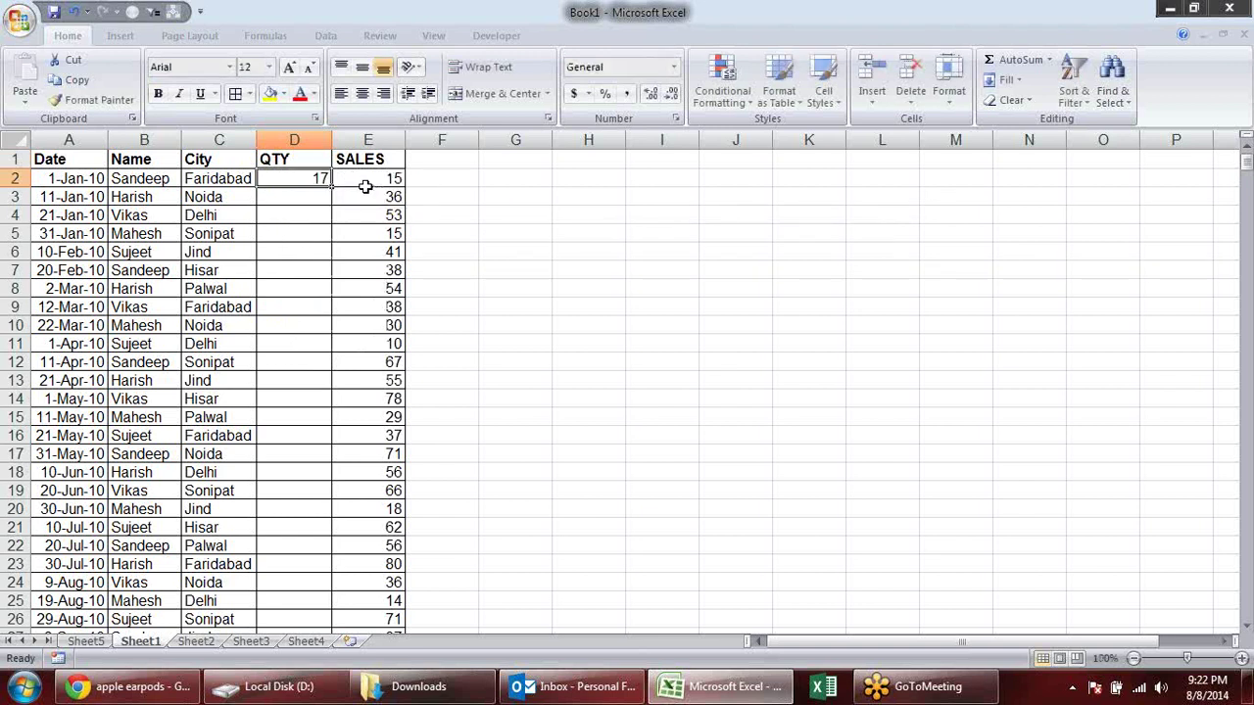
{"action": "double_click", "coordinate": [332, 187]}
Step: Copy the QTY column and paste it back as values only
{"action": "key", "text": "ctrl+c"}
{"action": "key", "text": "alt+e"}
{"action": "key", "text": "s"}
{"action": "key", "text": "v"}
{"action": "key", "text": "Return"}
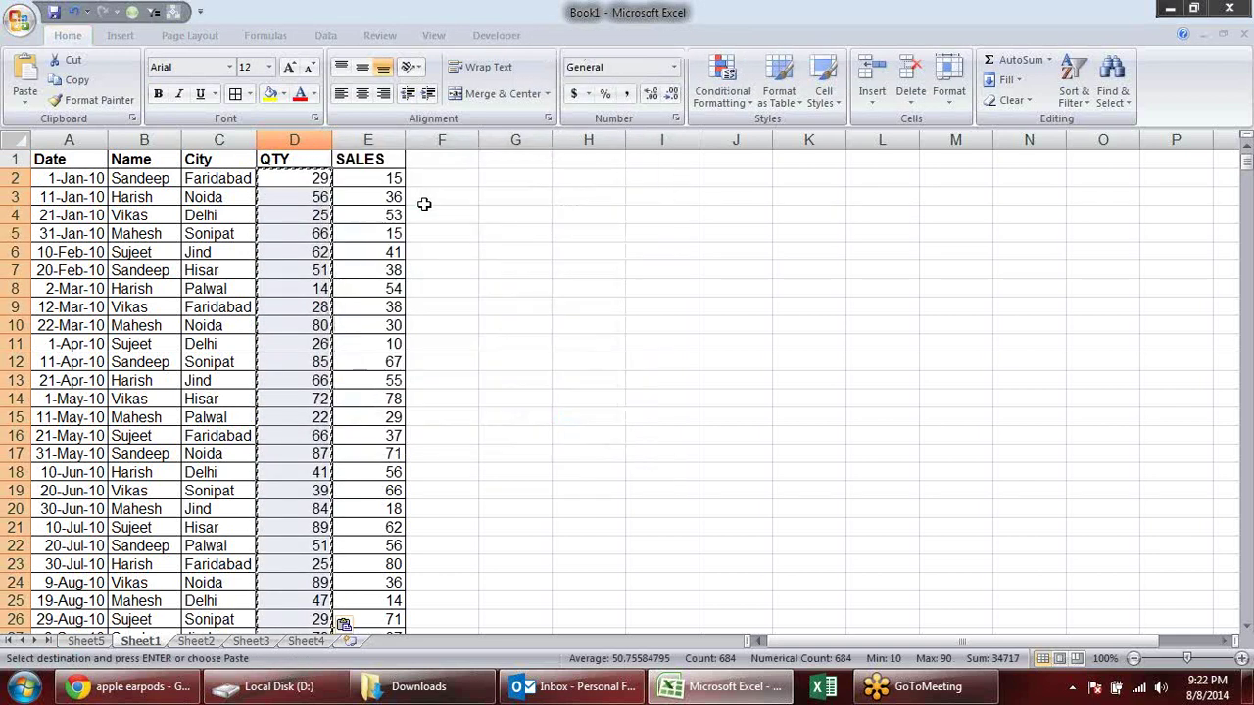
{"action": "left_click", "coordinate": [555, 327]}
Step: Switch to Sheet5 and refresh the pivot table so QTY appears in the PivotTable Field List
{"action": "left_click", "coordinate": [86, 642]}
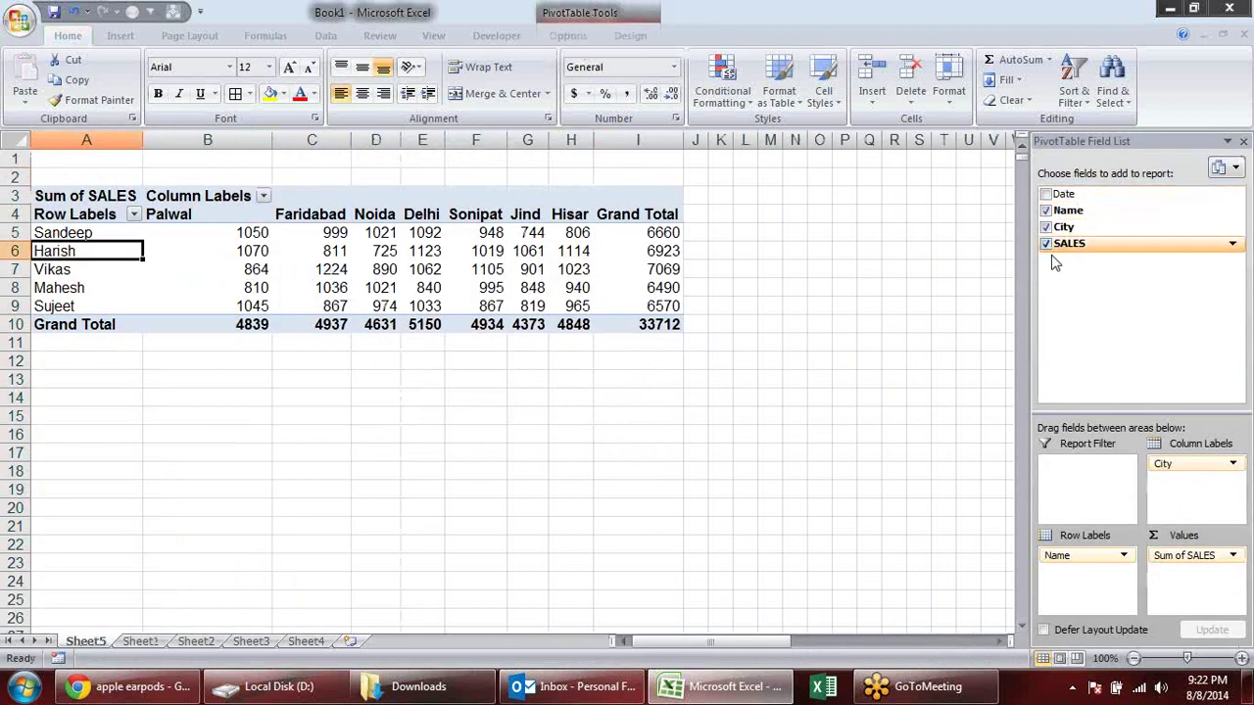
{"action": "left_click", "coordinate": [495, 488]}
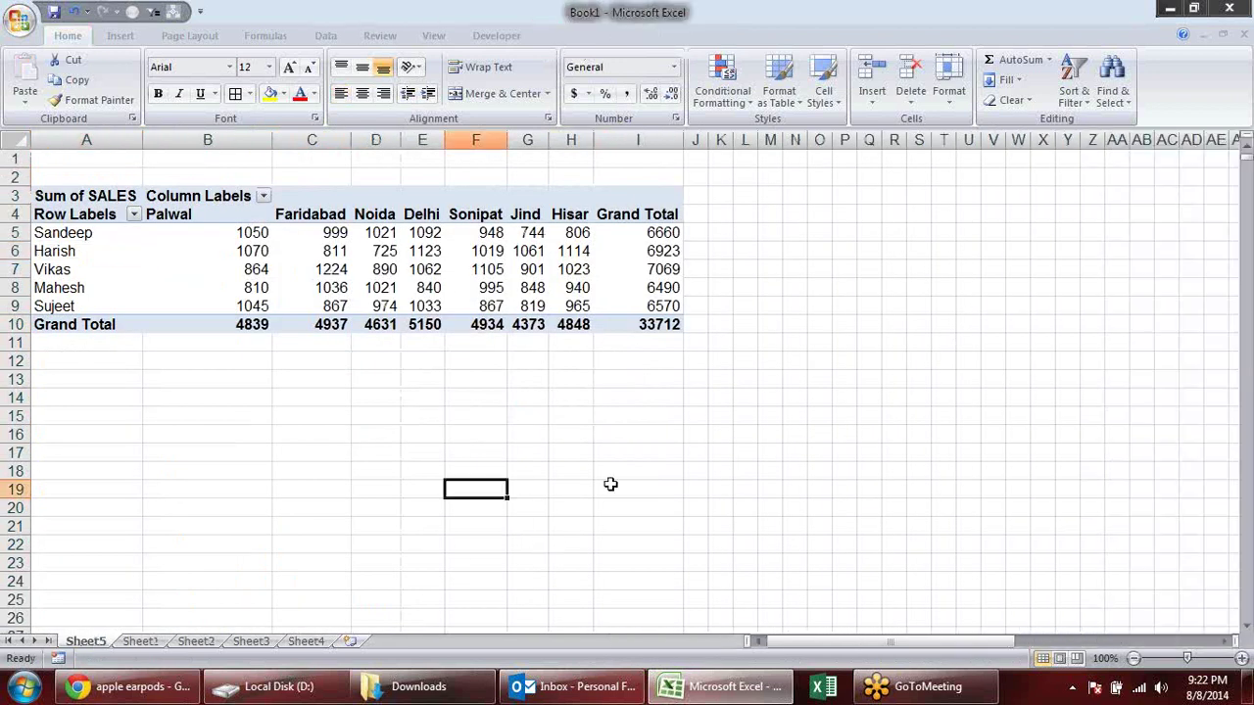
{"action": "left_click", "coordinate": [332, 283]}
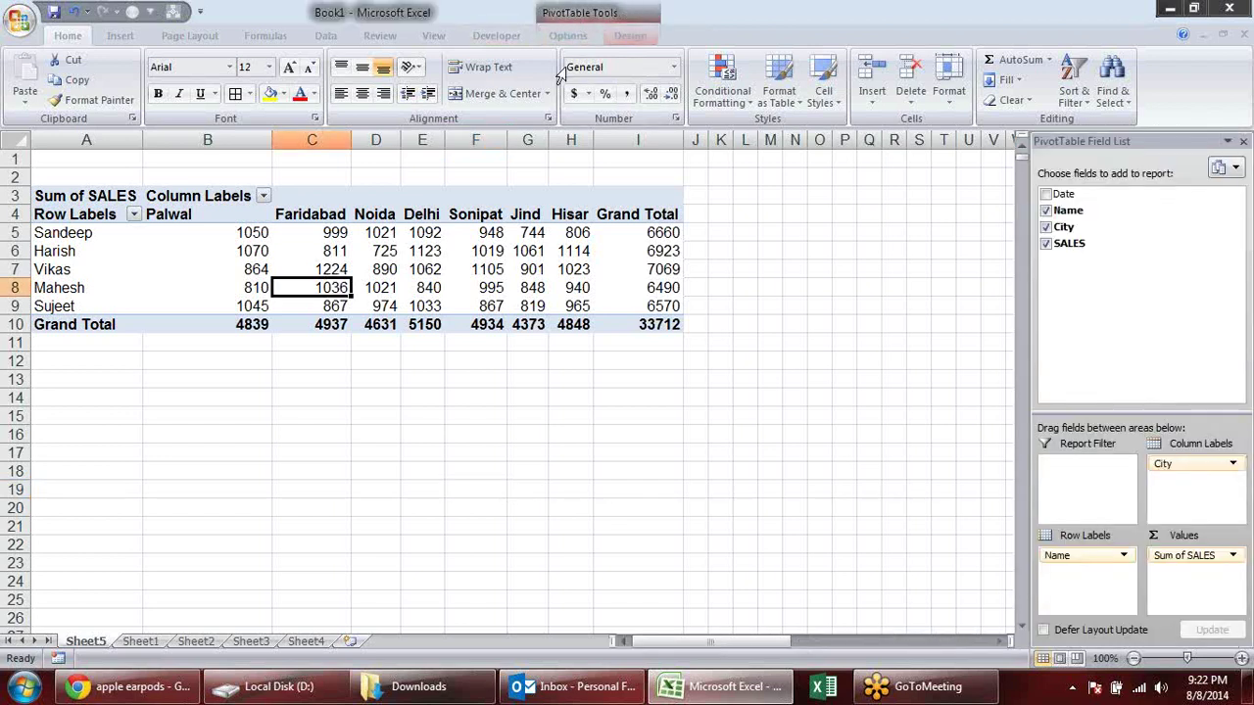
{"action": "left_click", "coordinate": [565, 39]}
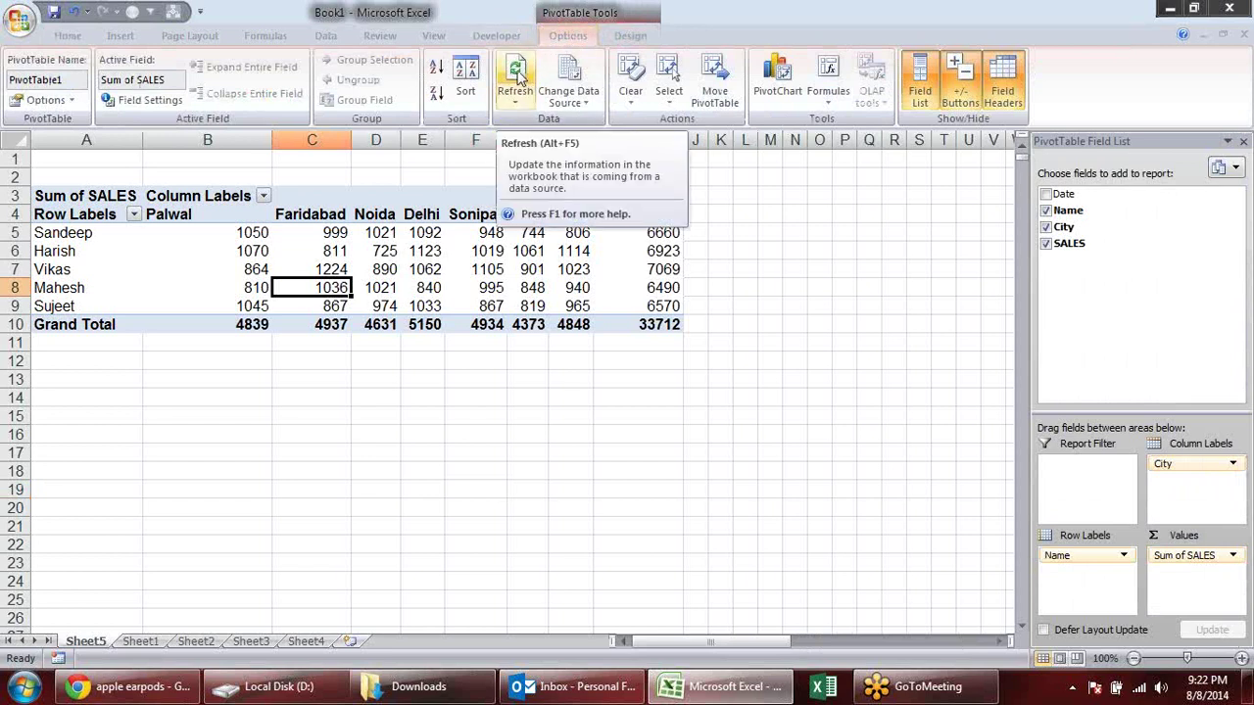
{"action": "right_click", "coordinate": [343, 251]}
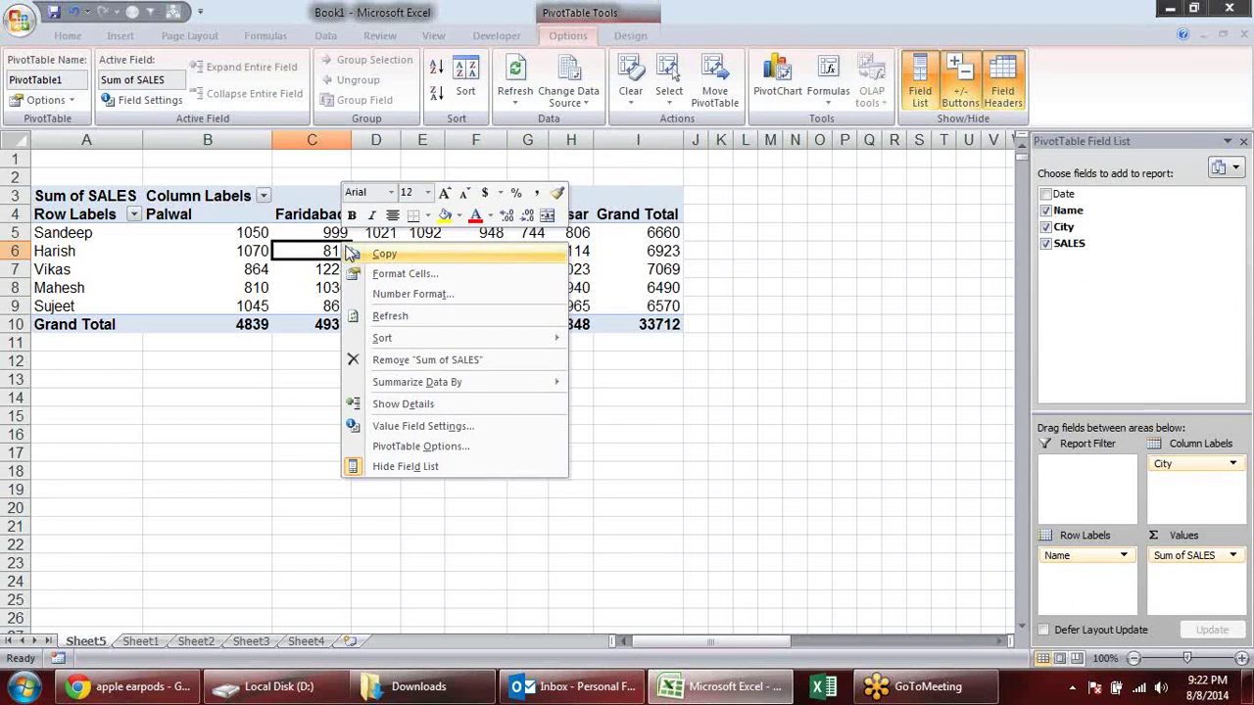
{"action": "left_click", "coordinate": [377, 326]}
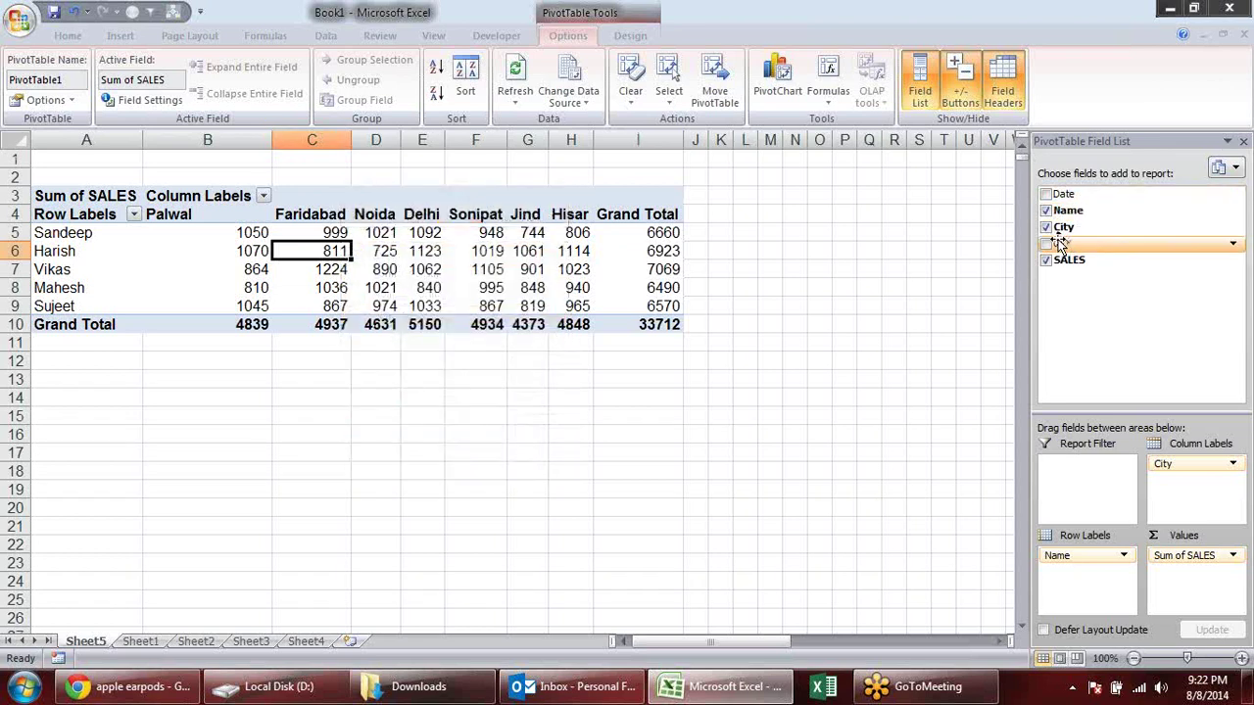
{"action": "left_click_drag", "start_coordinate": [1058, 245], "coordinate": [956, 348]}
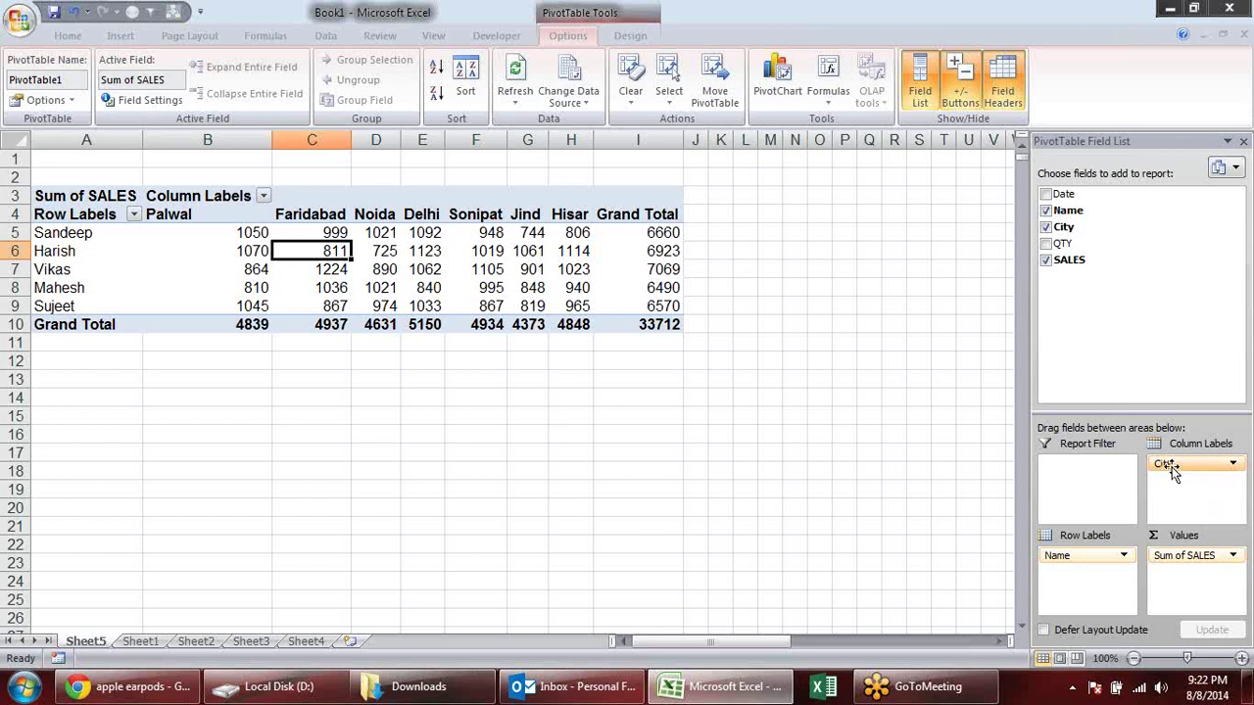
{"action": "left_click", "coordinate": [1045, 243]}
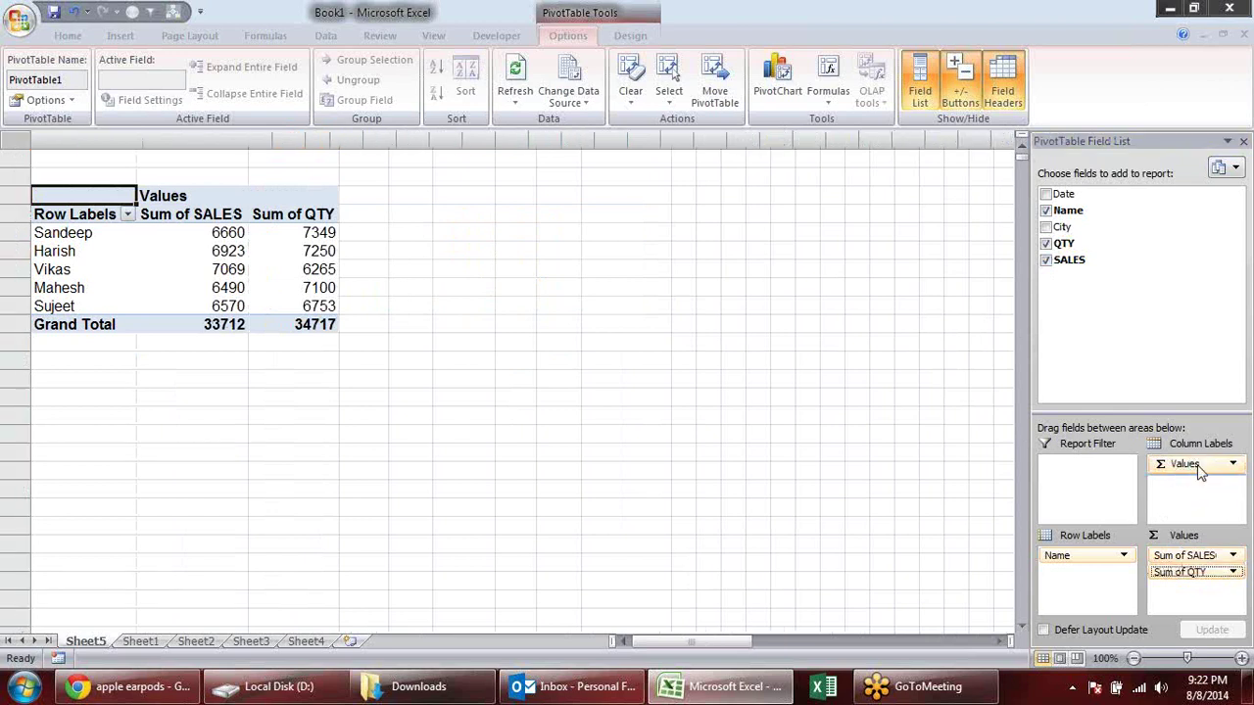
{"action": "left_click_drag", "start_coordinate": [1211, 579], "coordinate": [1195, 469]}
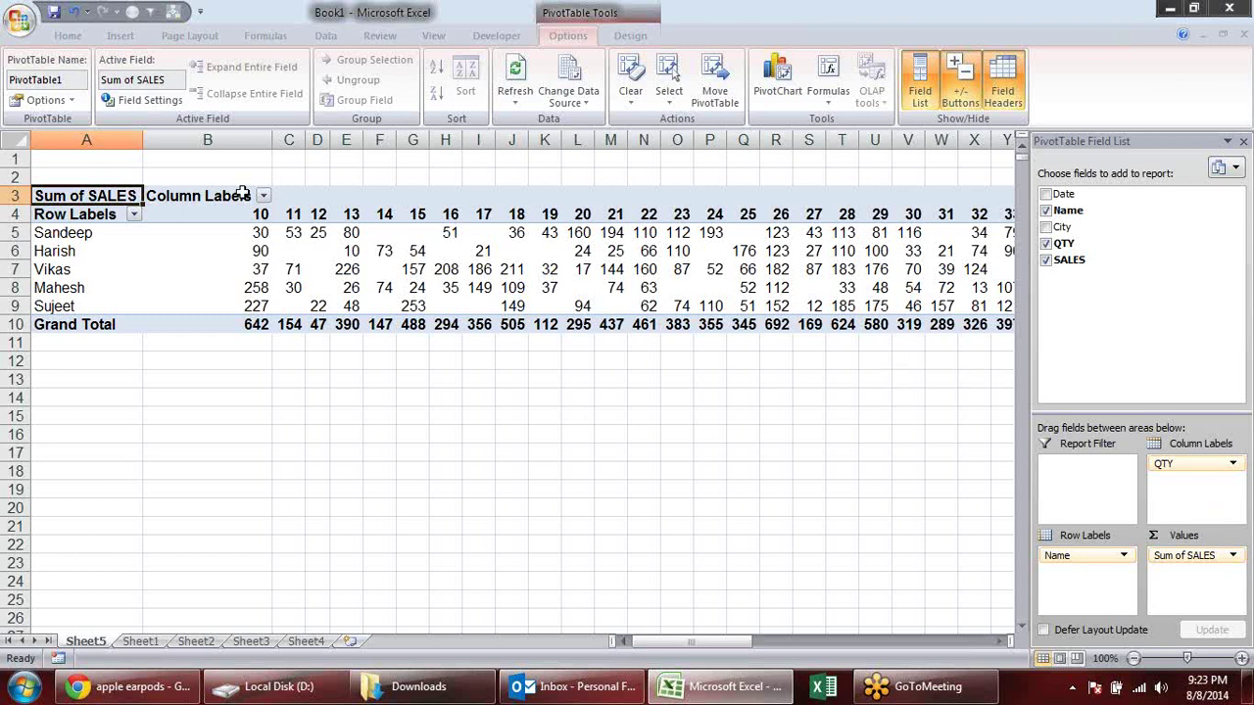
{"action": "left_click", "coordinate": [348, 214]}
{"action": "left_click", "coordinate": [447, 228]}
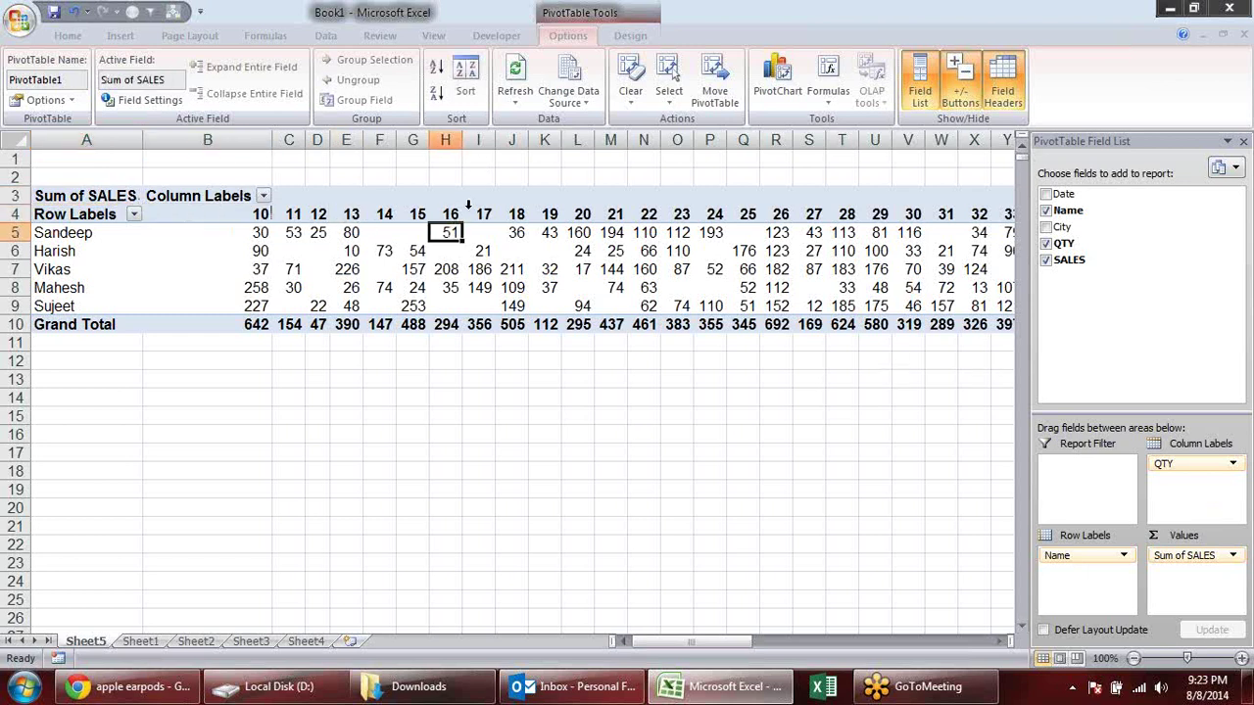
{"action": "left_click", "coordinate": [490, 213]}
{"action": "left_click", "coordinate": [646, 215]}
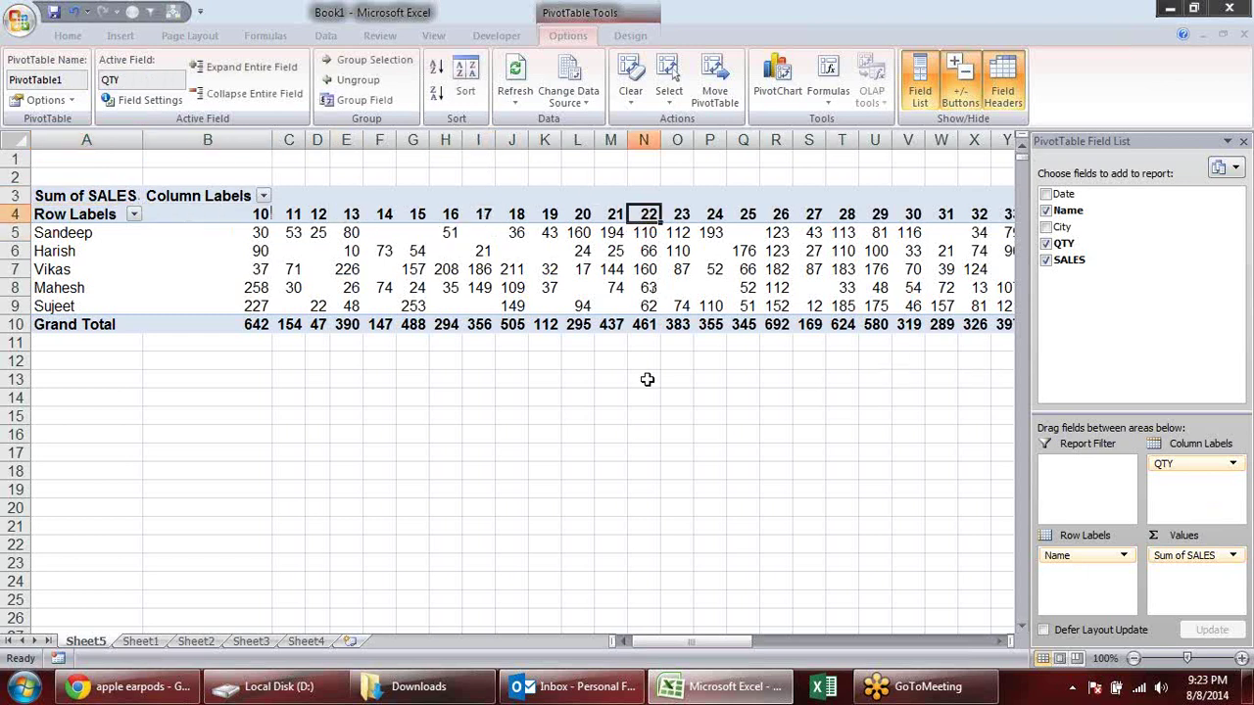
{"action": "mouse_move", "coordinate": [711, 643]}
{"action": "left_mouse_down"}
{"action": "mouse_move", "coordinate": [1062, 629]}
{"action": "mouse_move", "coordinate": [540, 582]}
{"action": "left_mouse_up"}
{"action": "left_click", "coordinate": [261, 215]}
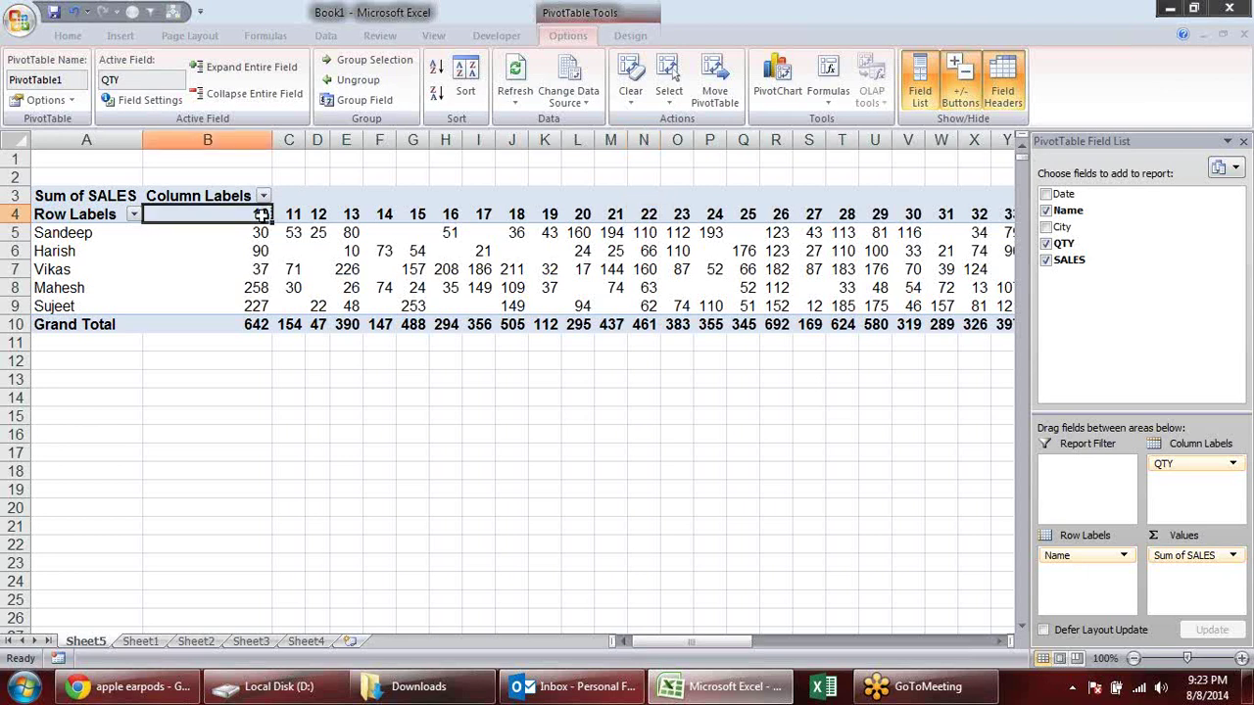
{"action": "left_click", "coordinate": [358, 100]}
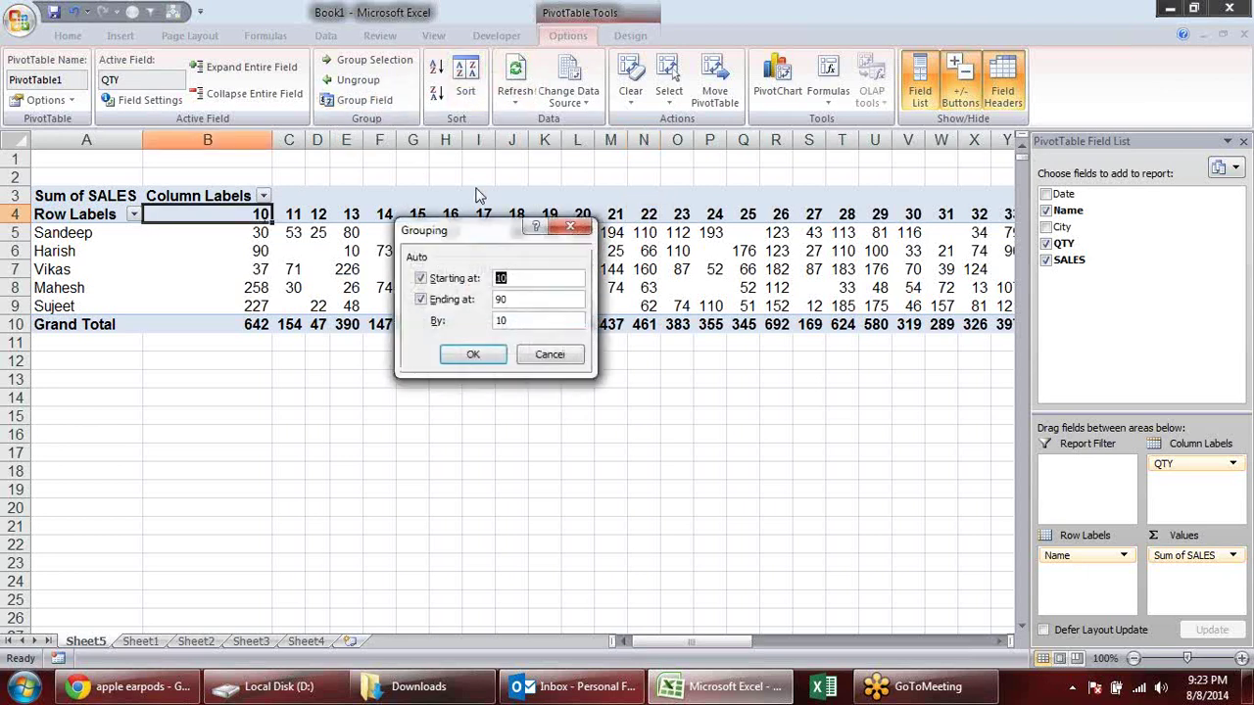
{"action": "left_click_drag", "start_coordinate": [483, 231], "coordinate": [453, 170]}
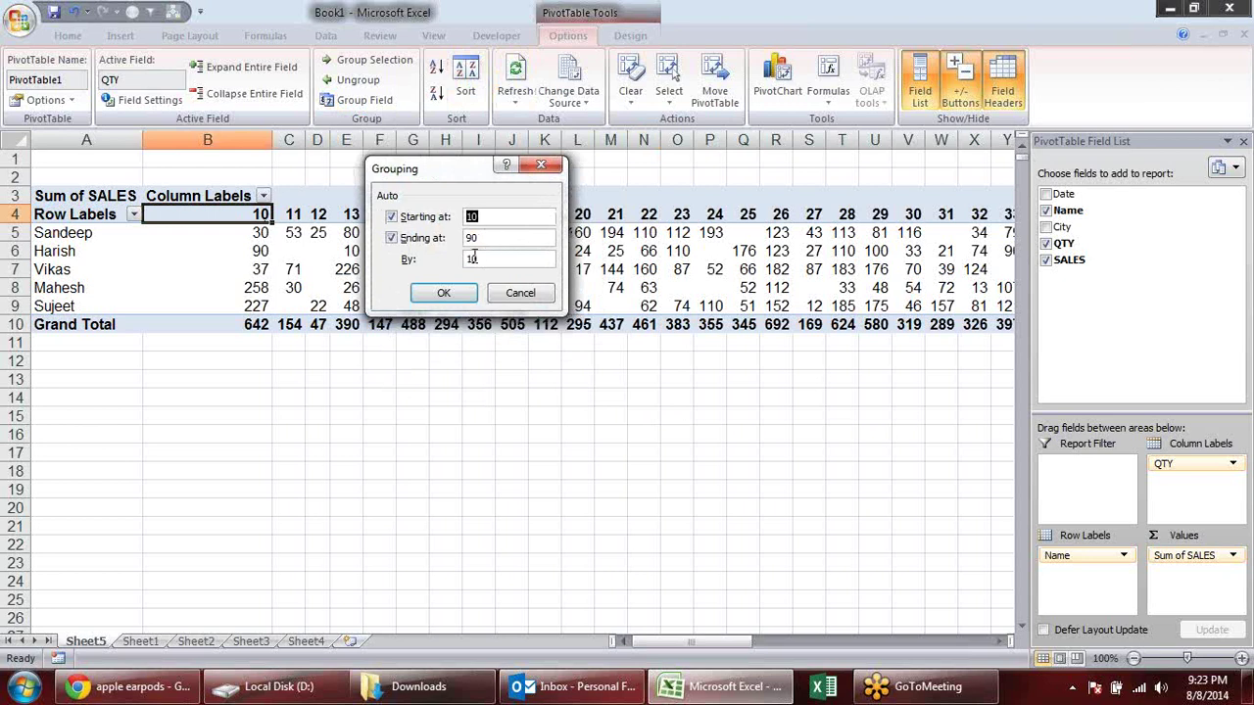
{"action": "double_click", "coordinate": [483, 258]}
{"action": "type", "text": "20"}
{"action": "left_click", "coordinate": [459, 295]}
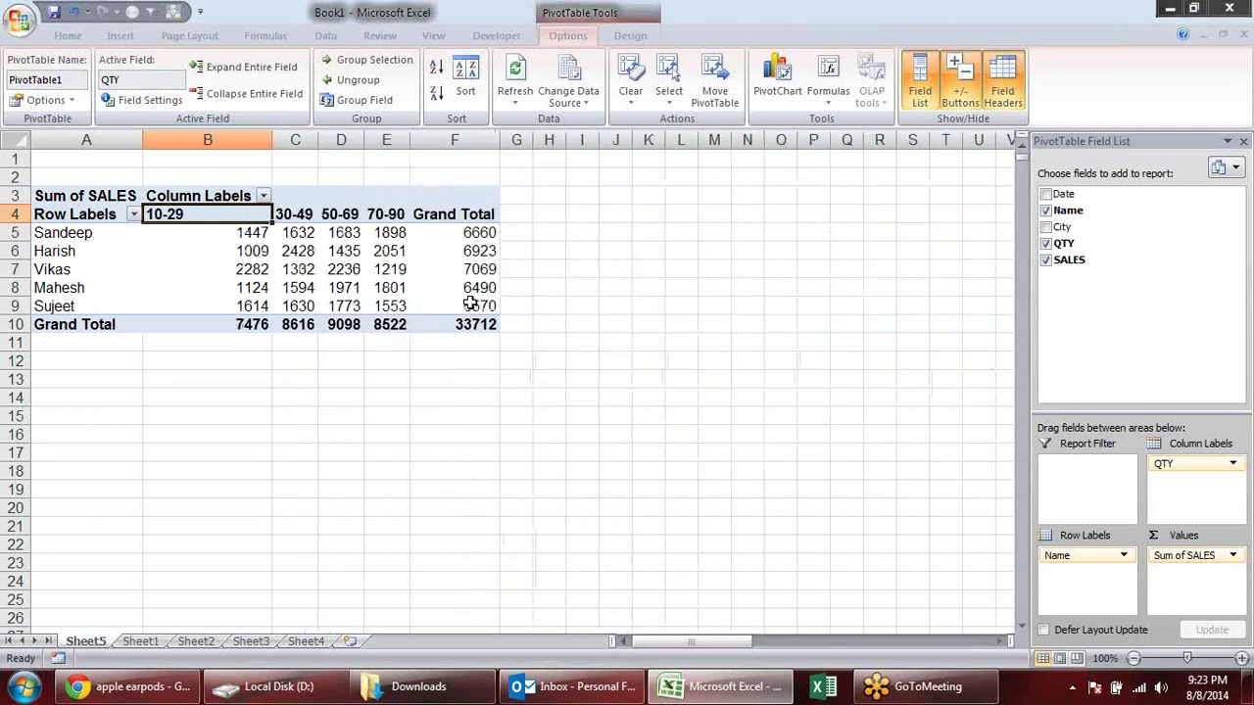
{"action": "left_click", "coordinate": [686, 431]}
{"action": "left_click_drag", "start_coordinate": [272, 139], "coordinate": [217, 139]}
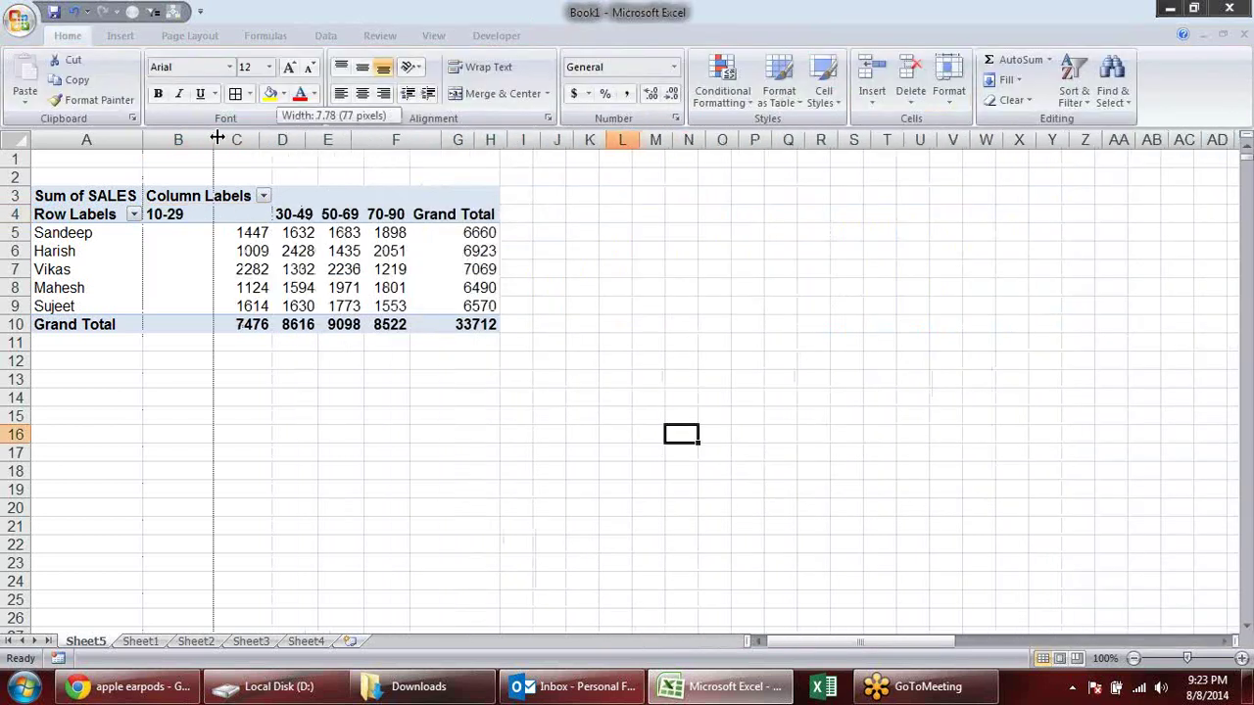
{"action": "left_click", "coordinate": [175, 235]}
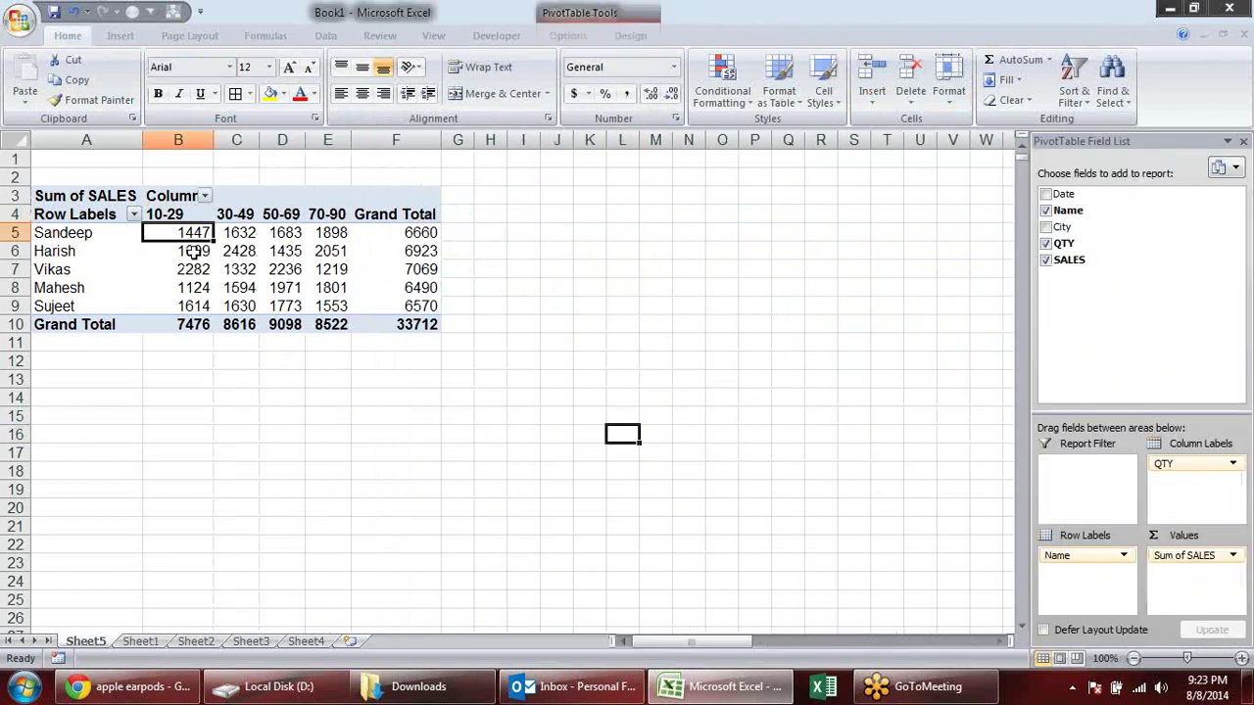
{"action": "left_click", "coordinate": [197, 257]}
{"action": "left_click", "coordinate": [199, 271]}
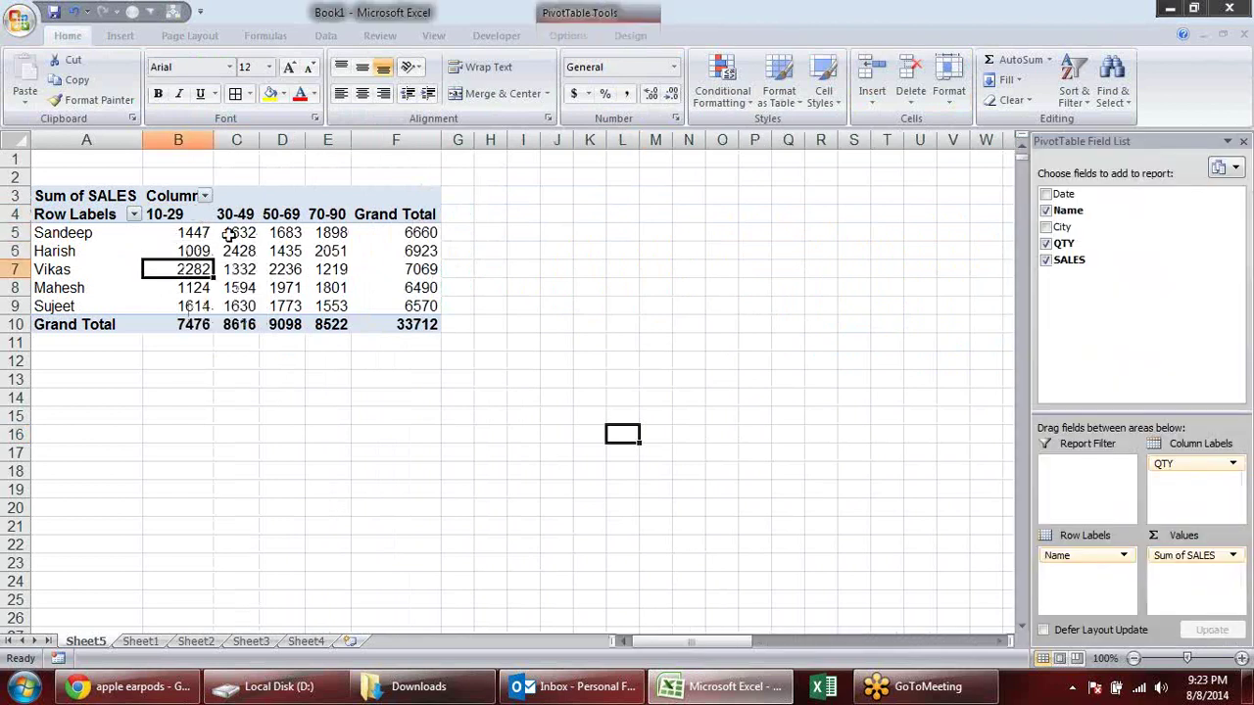
{"action": "left_click", "coordinate": [248, 215]}
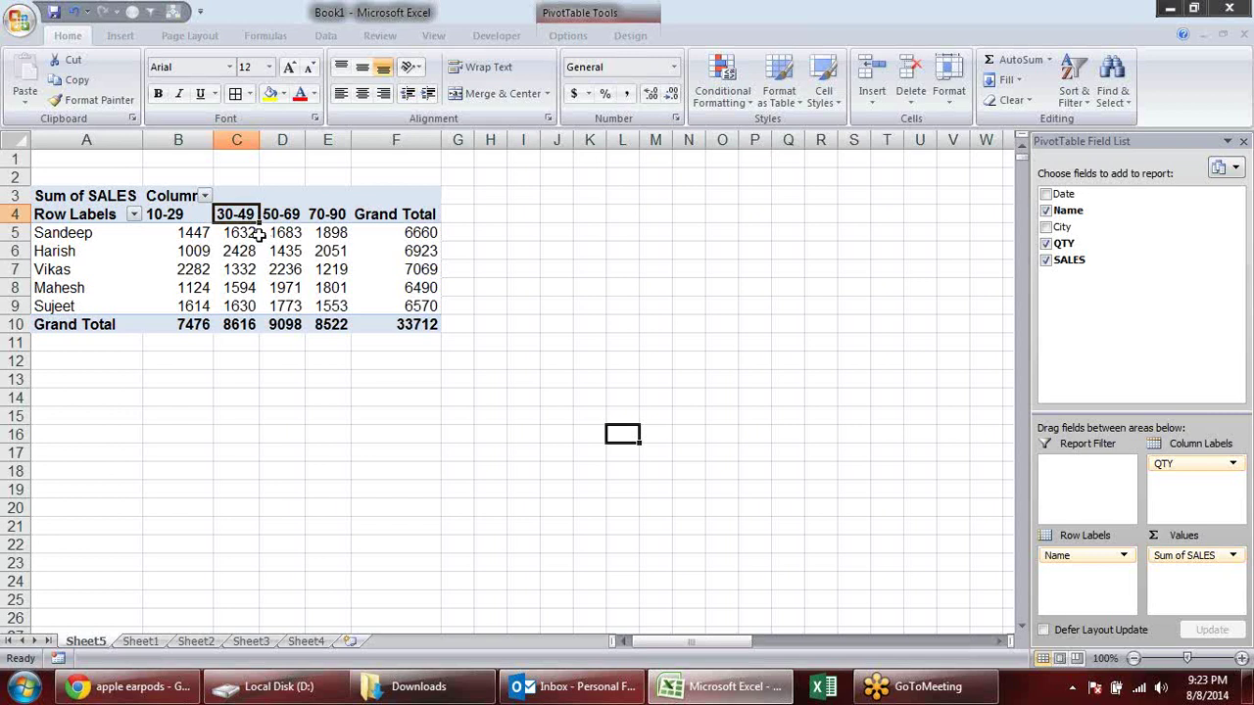
{"action": "left_click", "coordinate": [253, 234]}
{"action": "left_click", "coordinate": [247, 269]}
{"action": "left_click", "coordinate": [295, 234]}
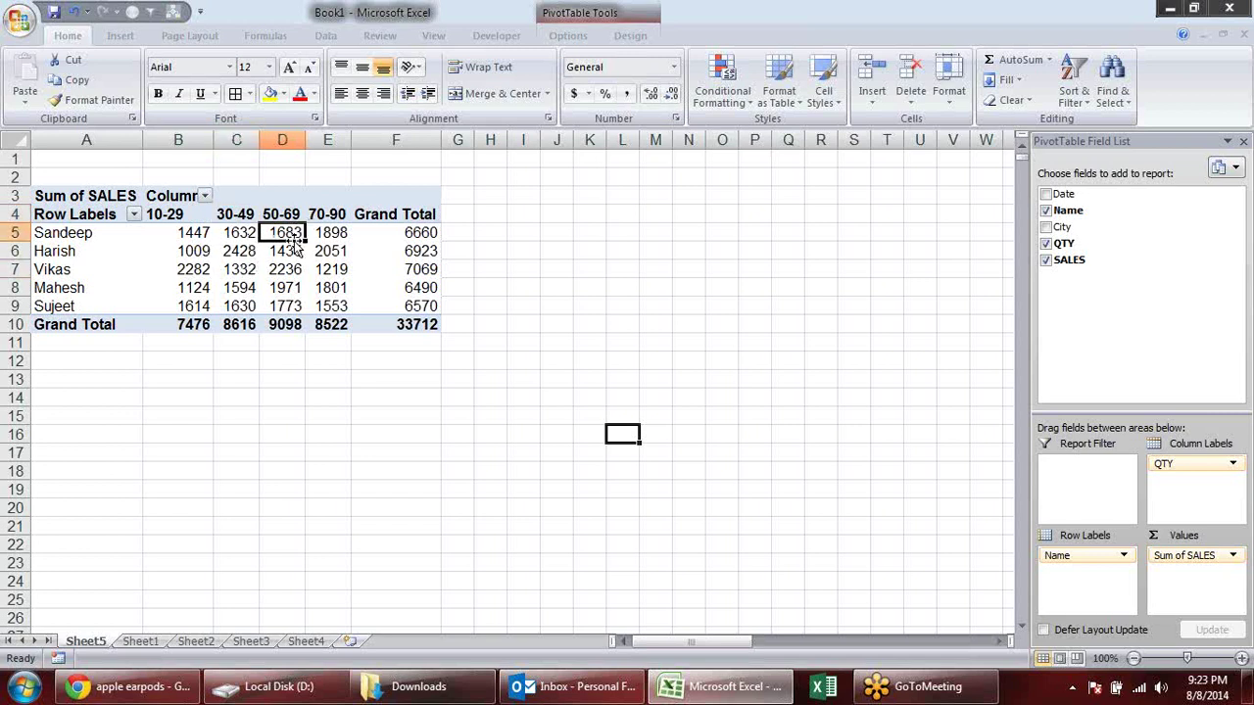
{"action": "left_click", "coordinate": [334, 238]}
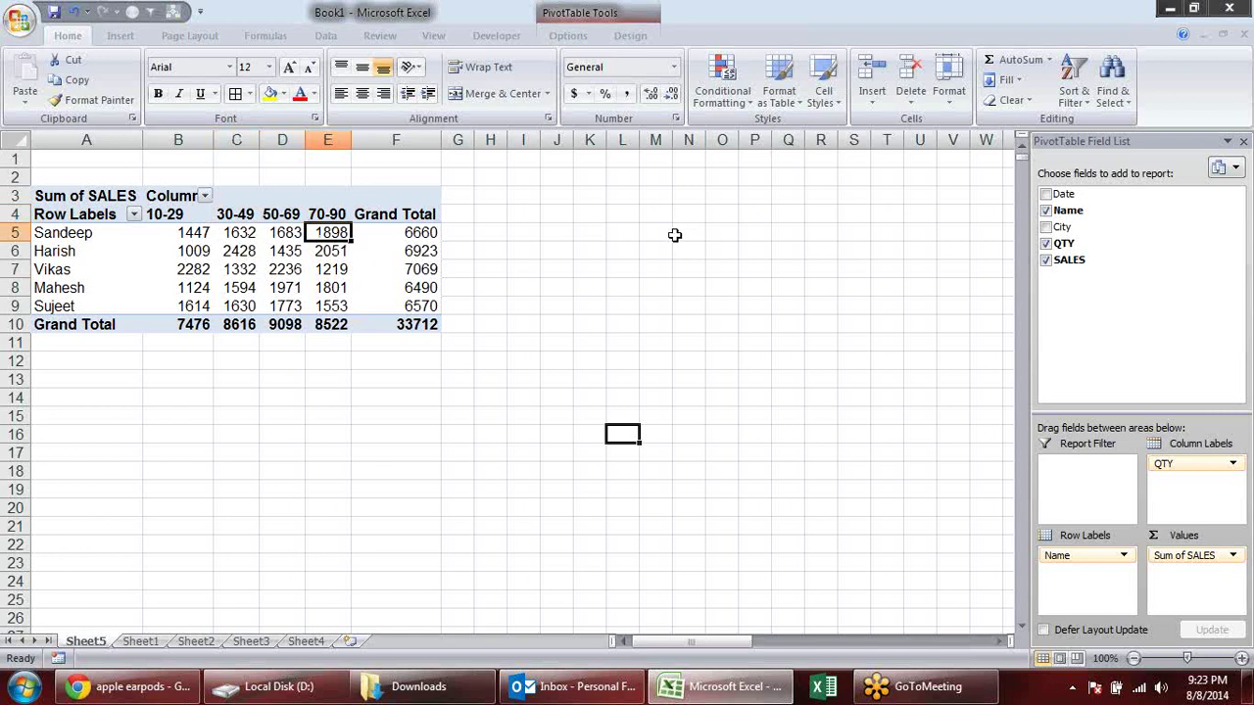
Step: Add City to the pivot, try it in Column Labels, then move it back under Name
{"action": "left_click", "coordinate": [1045, 226]}
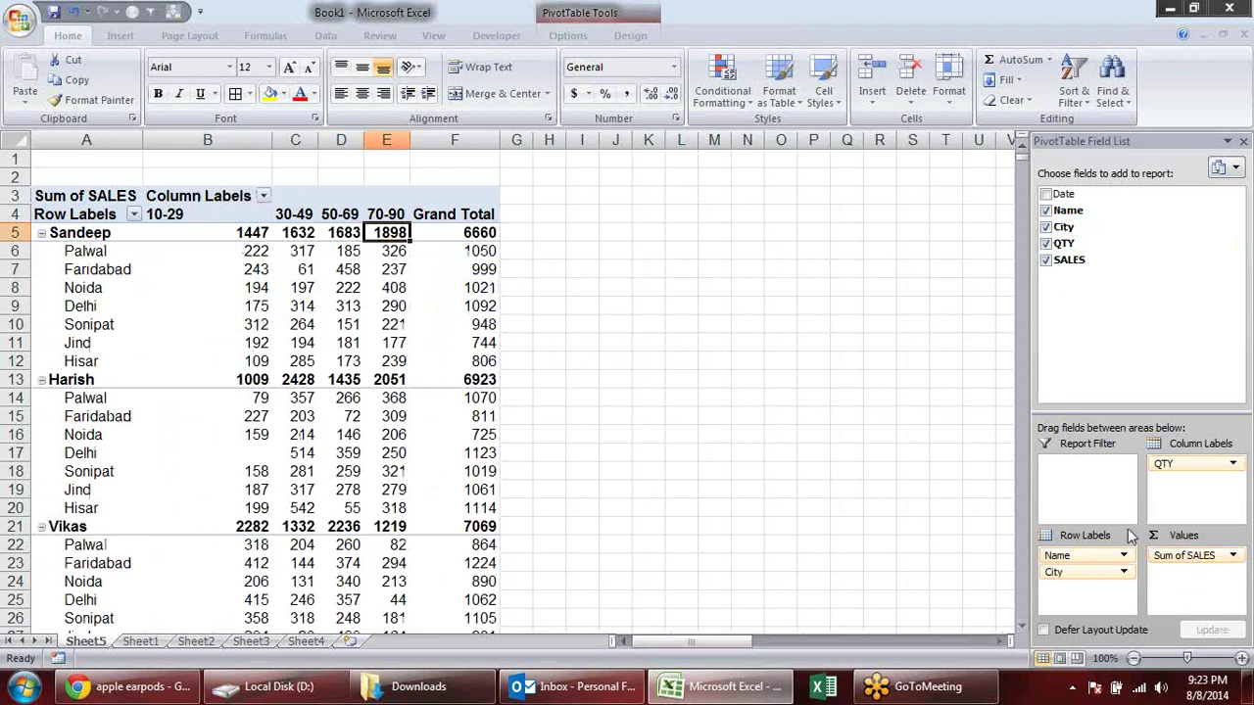
{"action": "left_click_drag", "start_coordinate": [1092, 573], "coordinate": [1188, 462]}
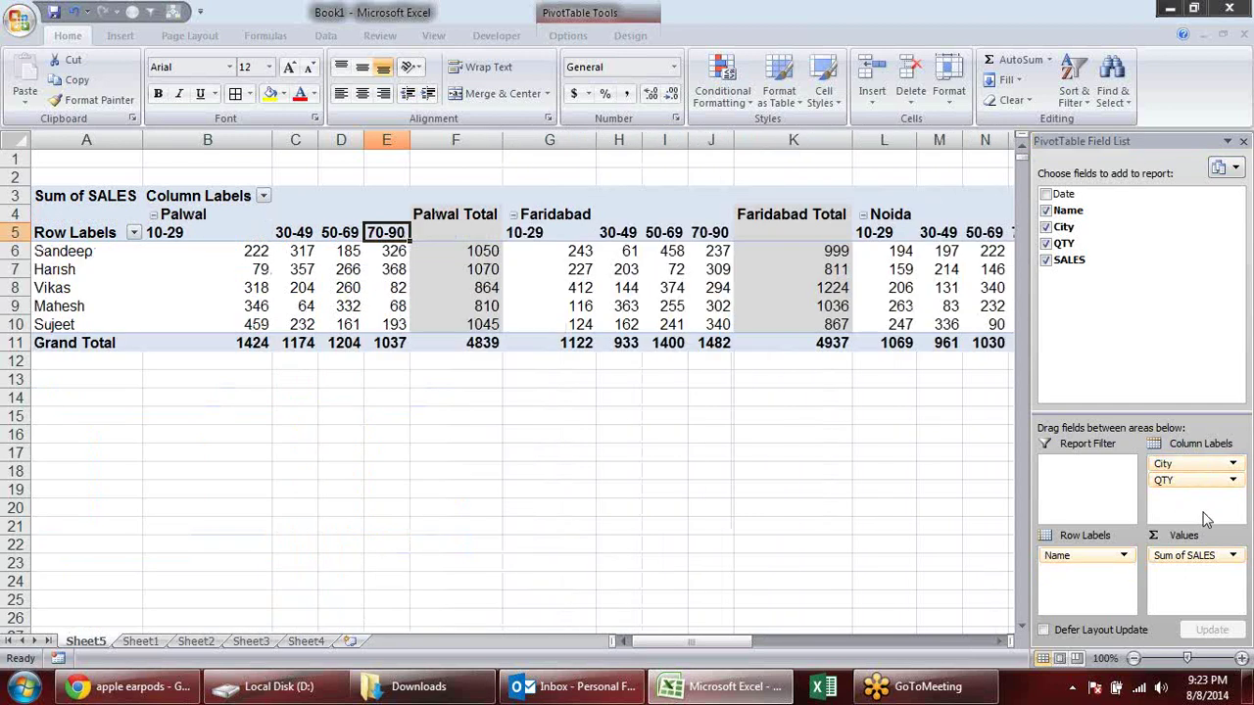
{"action": "left_click", "coordinate": [261, 233]}
{"action": "left_click", "coordinate": [297, 234]}
{"action": "left_click_drag", "start_coordinate": [325, 233], "coordinate": [463, 233]}
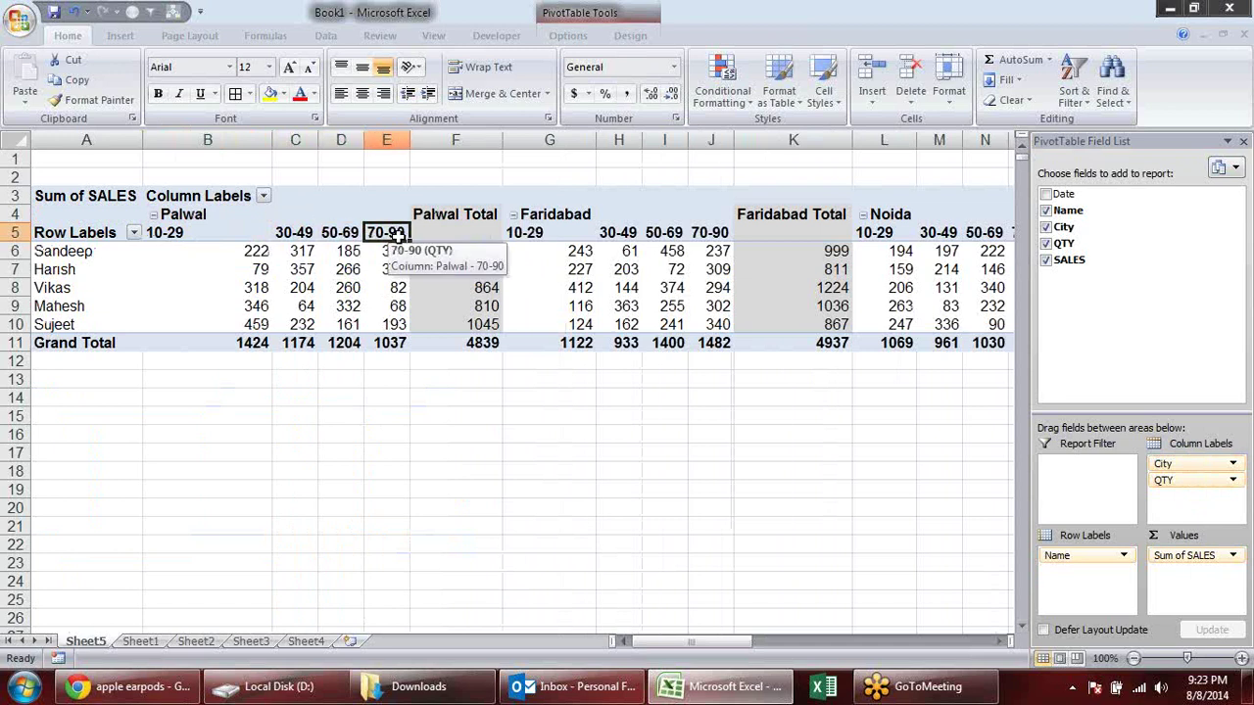
{"action": "left_click", "coordinate": [462, 234]}
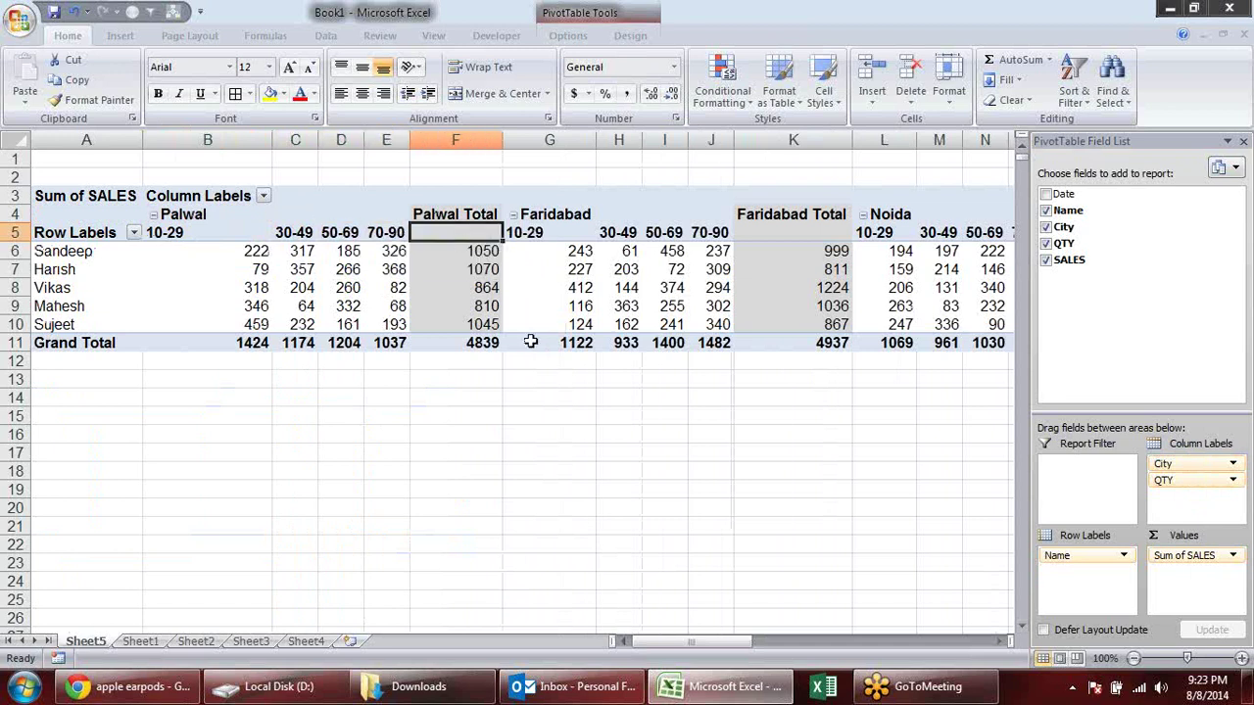
{"action": "left_click", "coordinate": [577, 215]}
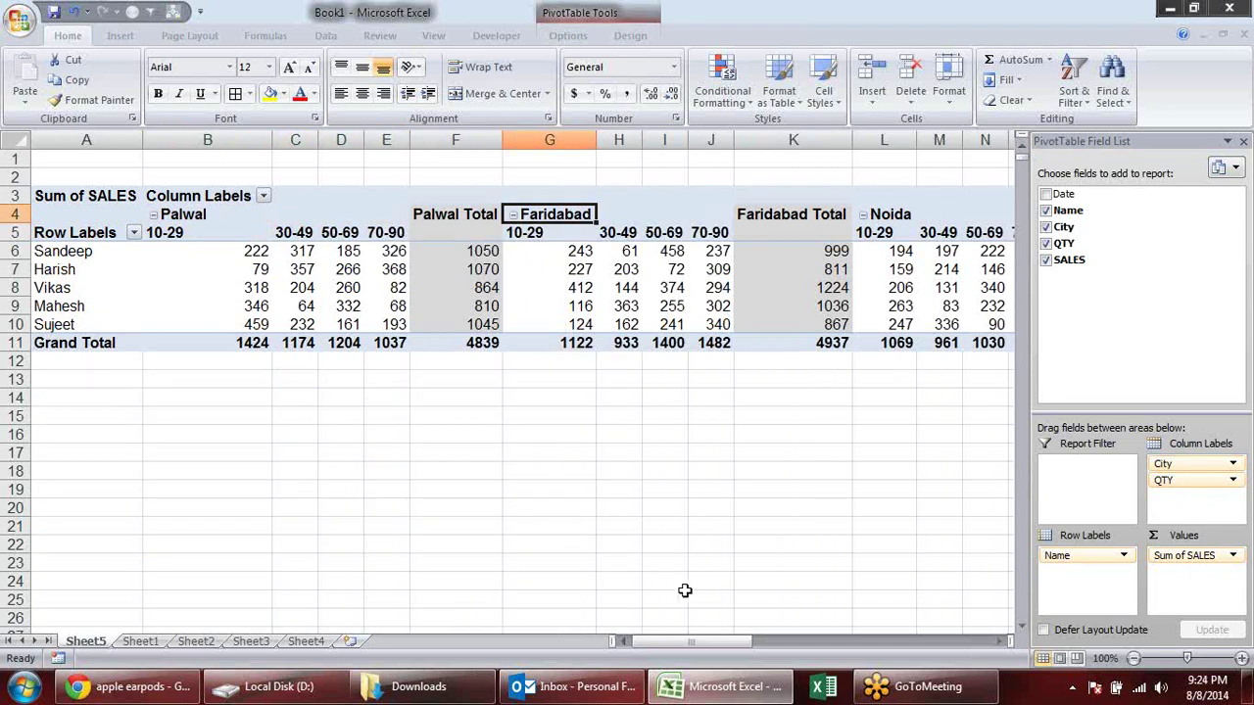
{"action": "left_click_drag", "start_coordinate": [676, 638], "coordinate": [646, 637]}
{"action": "mouse_move", "coordinate": [1190, 463]}
{"action": "left_mouse_down"}
{"action": "mouse_move", "coordinate": [1050, 555]}
{"action": "mouse_move", "coordinate": [1063, 573]}
{"action": "left_mouse_up"}
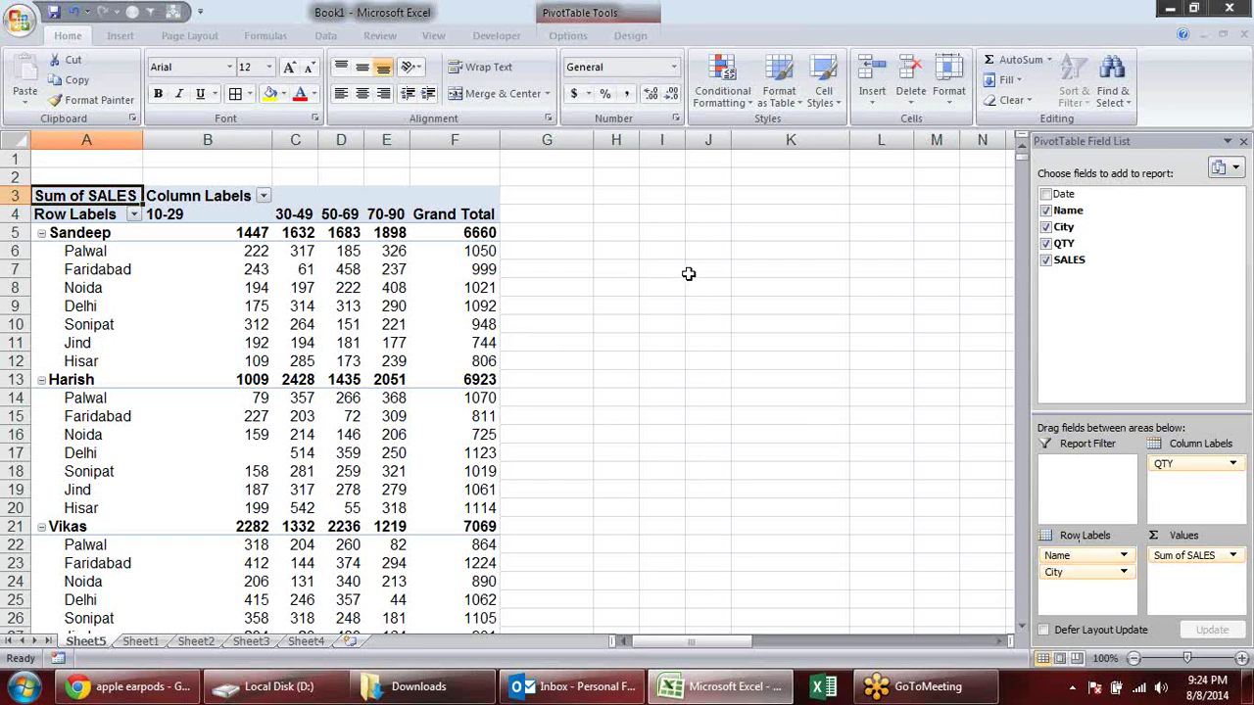
Step: Review the QTY grouping (10 to 90 by 20) in Group Field, then ungroup QTY
{"action": "left_click", "coordinate": [293, 205]}
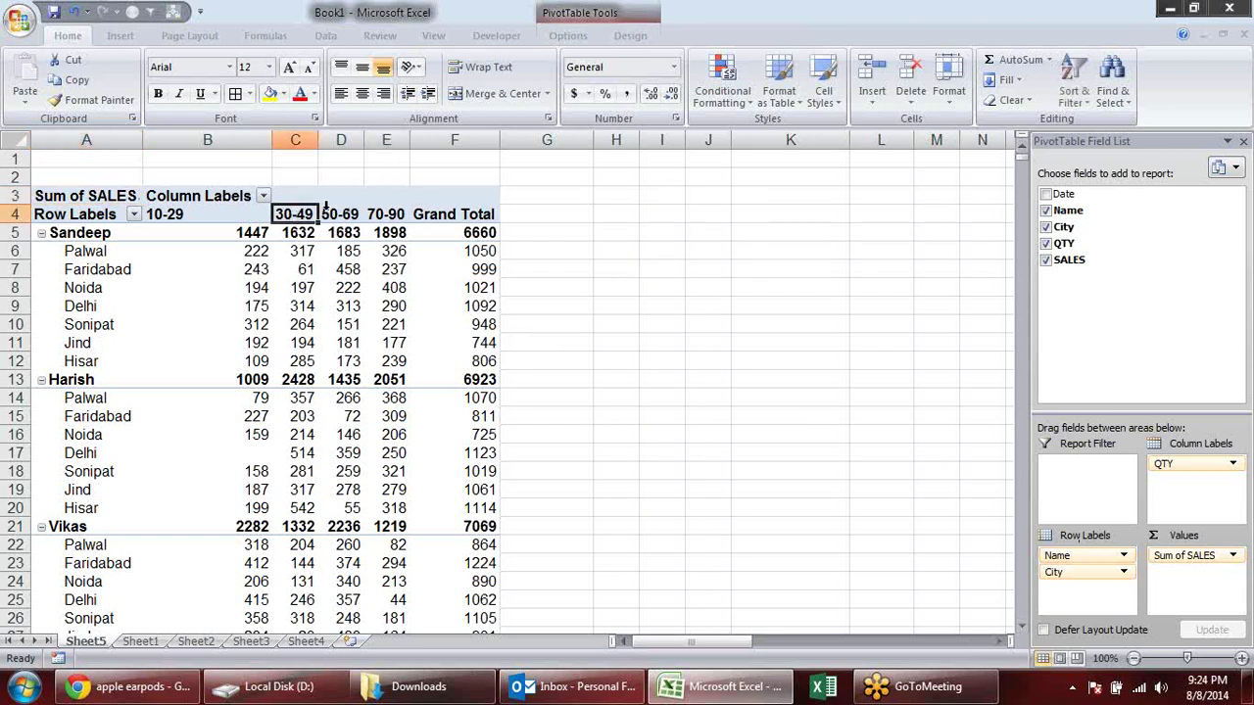
{"action": "left_click", "coordinate": [588, 39]}
{"action": "left_click", "coordinate": [322, 98]}
{"action": "left_click", "coordinate": [445, 294]}
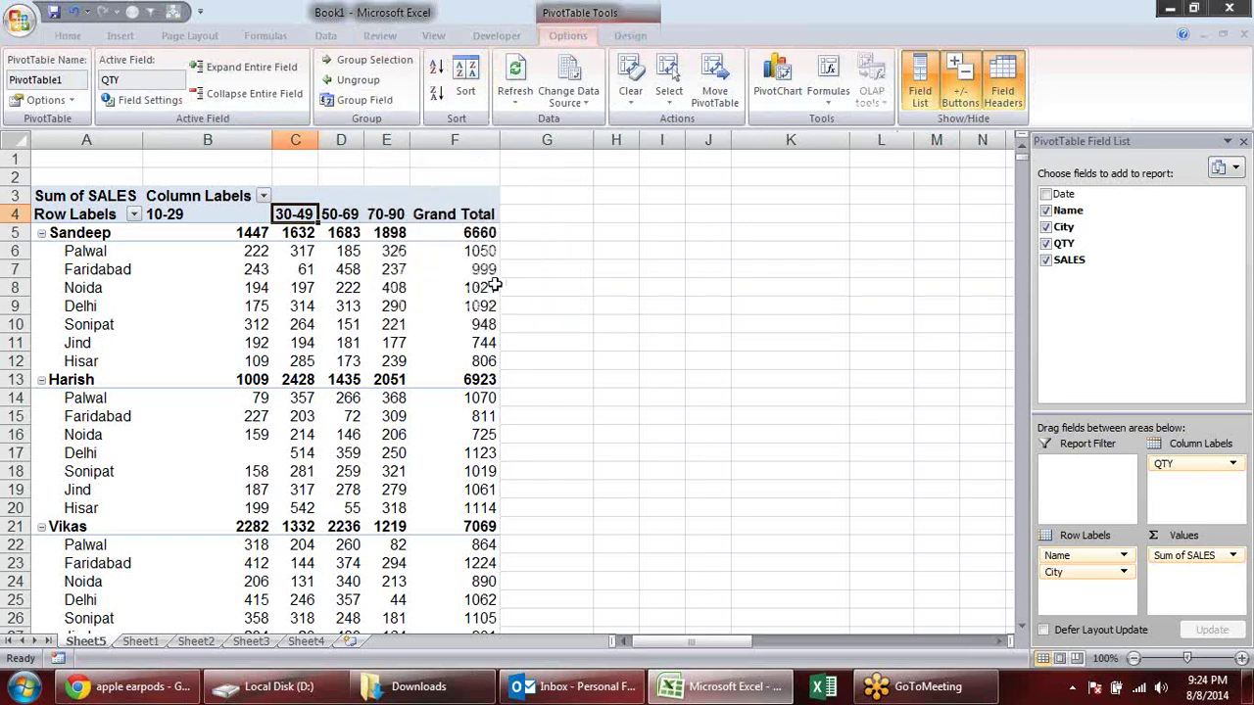
{"action": "left_click", "coordinate": [363, 99]}
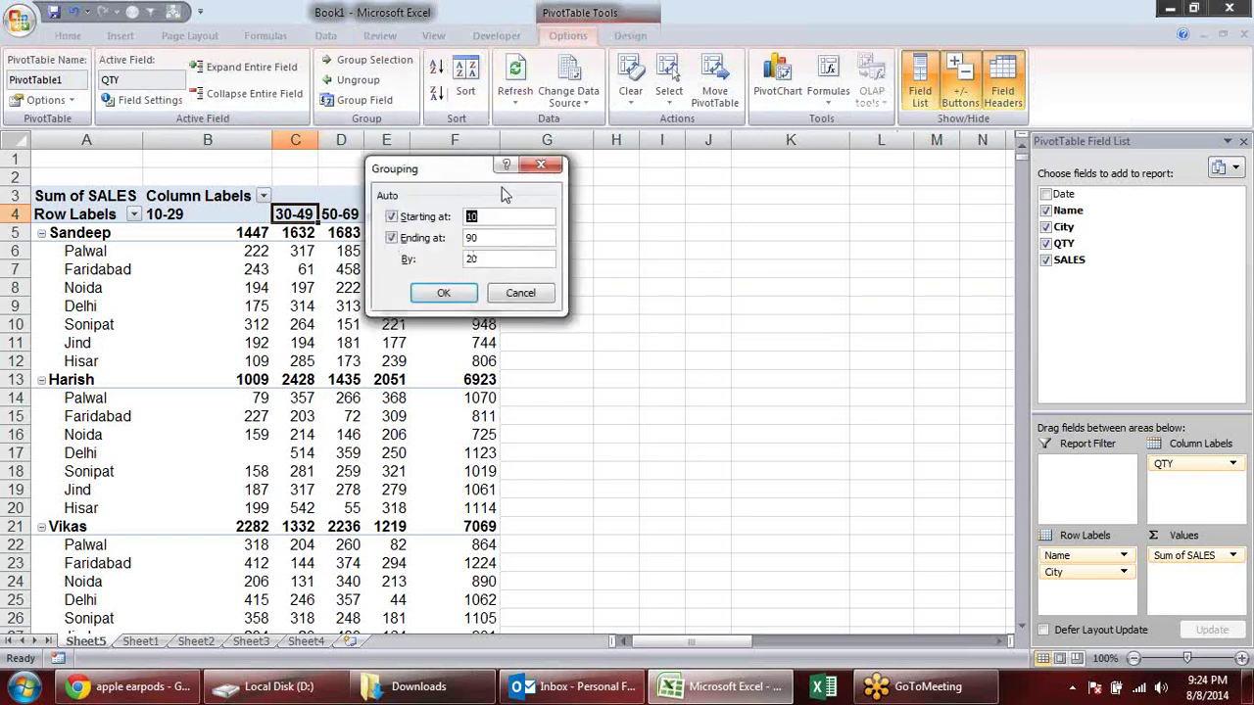
{"action": "double_click", "coordinate": [487, 259]}
{"action": "key", "text": "Escape"}
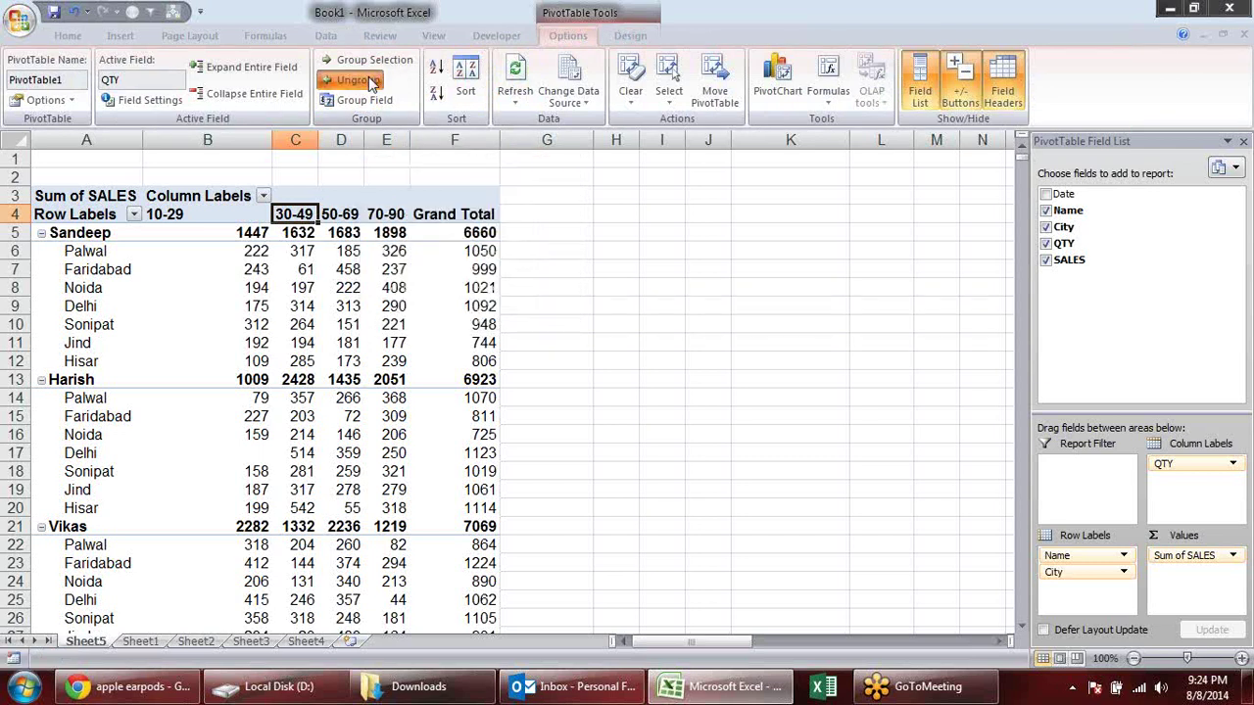
{"action": "left_click", "coordinate": [358, 79]}
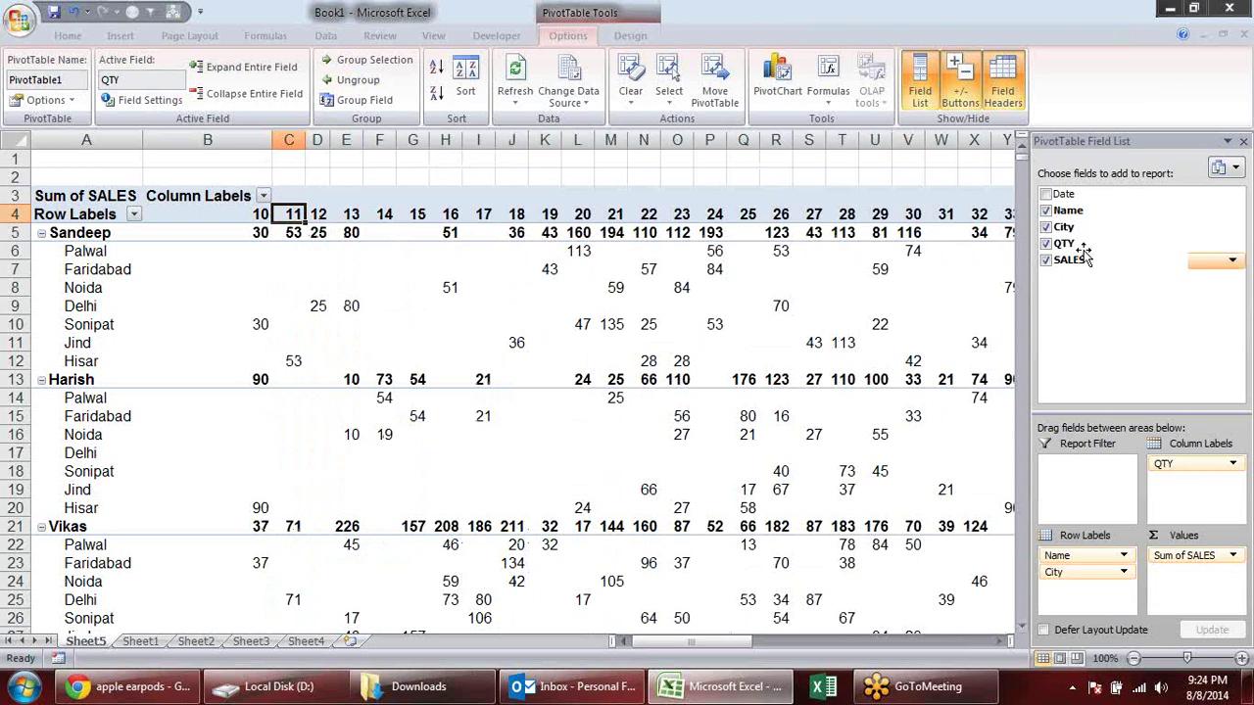
Step: Move QTY into Values and place Sum of QTY before Sum of SALES, checking Sandeep's figures
{"action": "left_click", "coordinate": [1045, 226]}
{"action": "left_click", "coordinate": [1046, 226]}
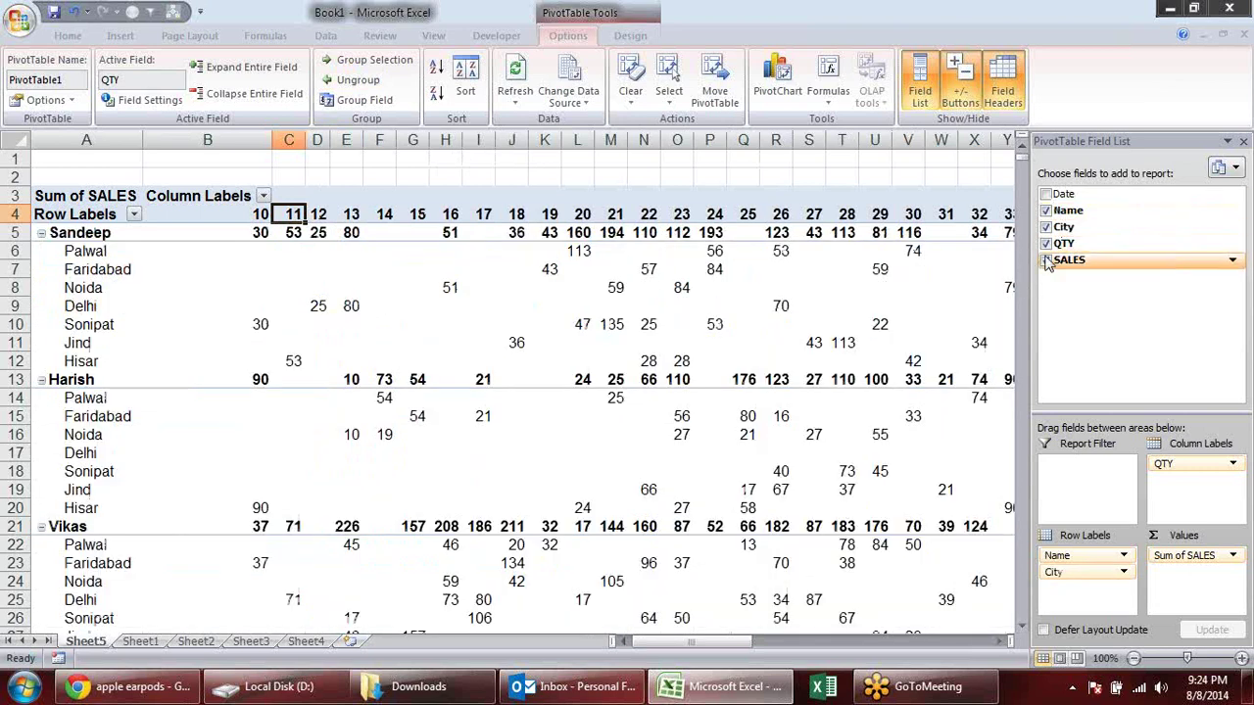
{"action": "left_click_drag", "start_coordinate": [1185, 463], "coordinate": [1190, 578]}
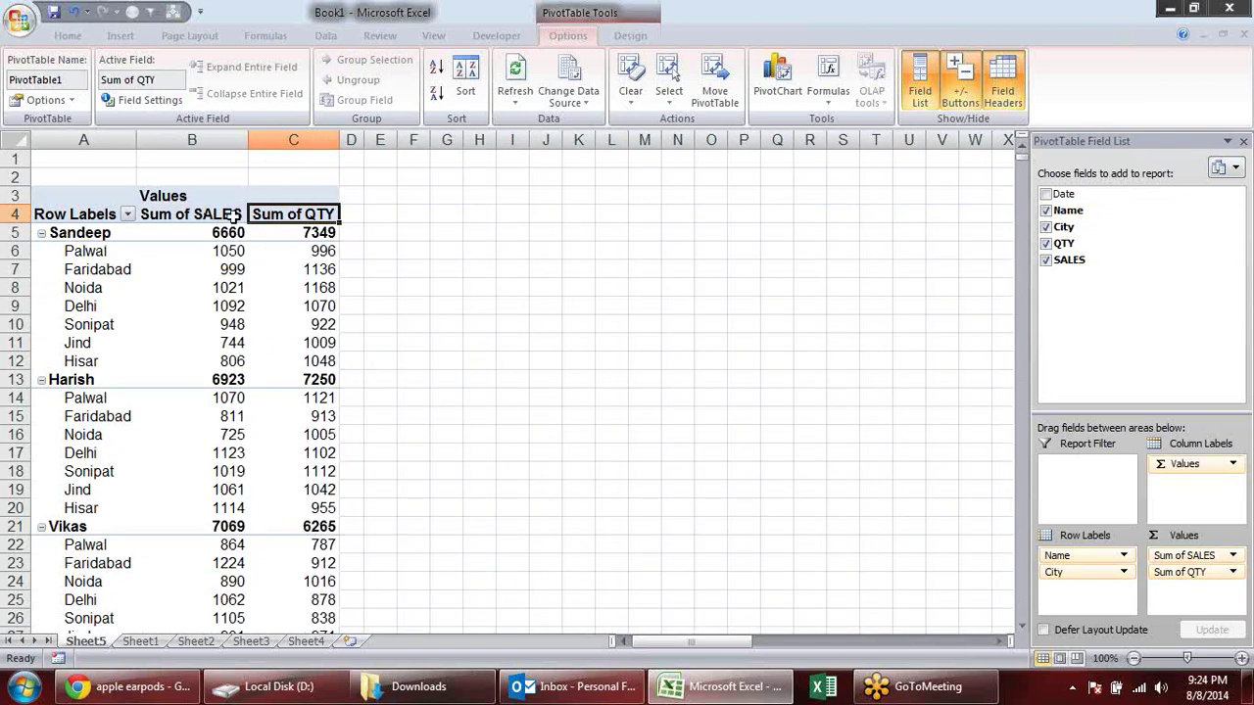
{"action": "left_click_drag", "start_coordinate": [1197, 574], "coordinate": [1204, 555]}
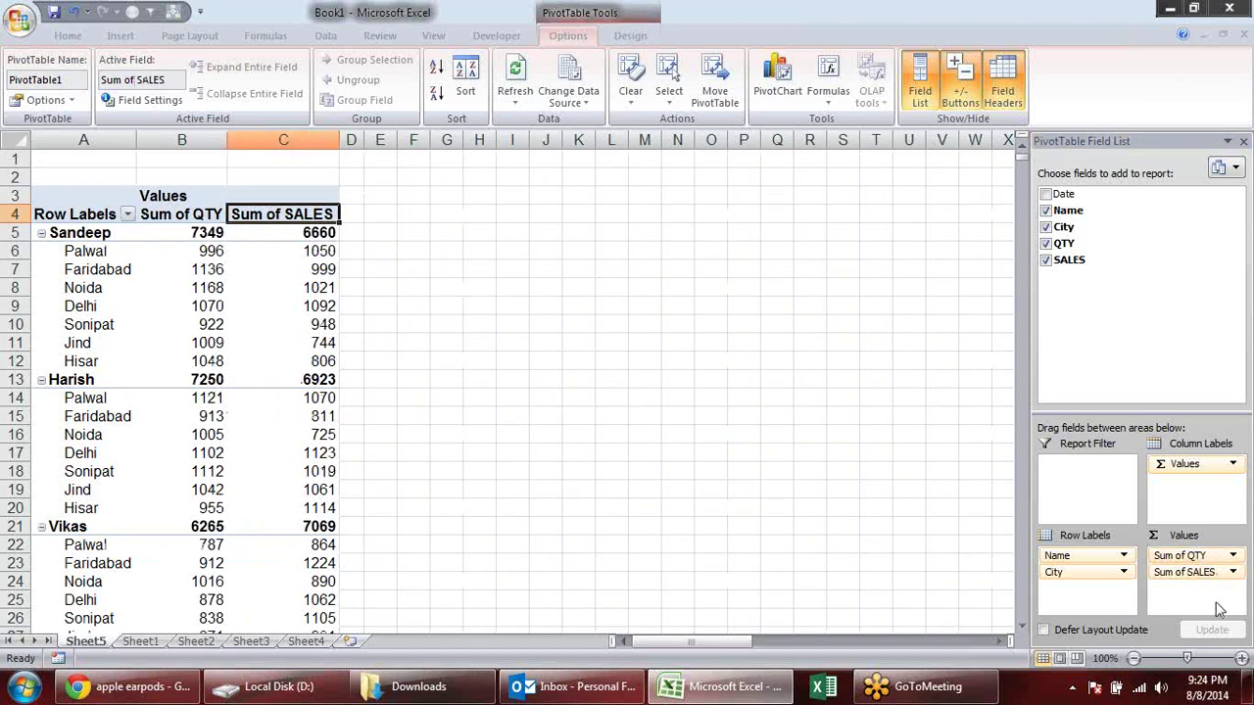
{"action": "left_click", "coordinate": [167, 217]}
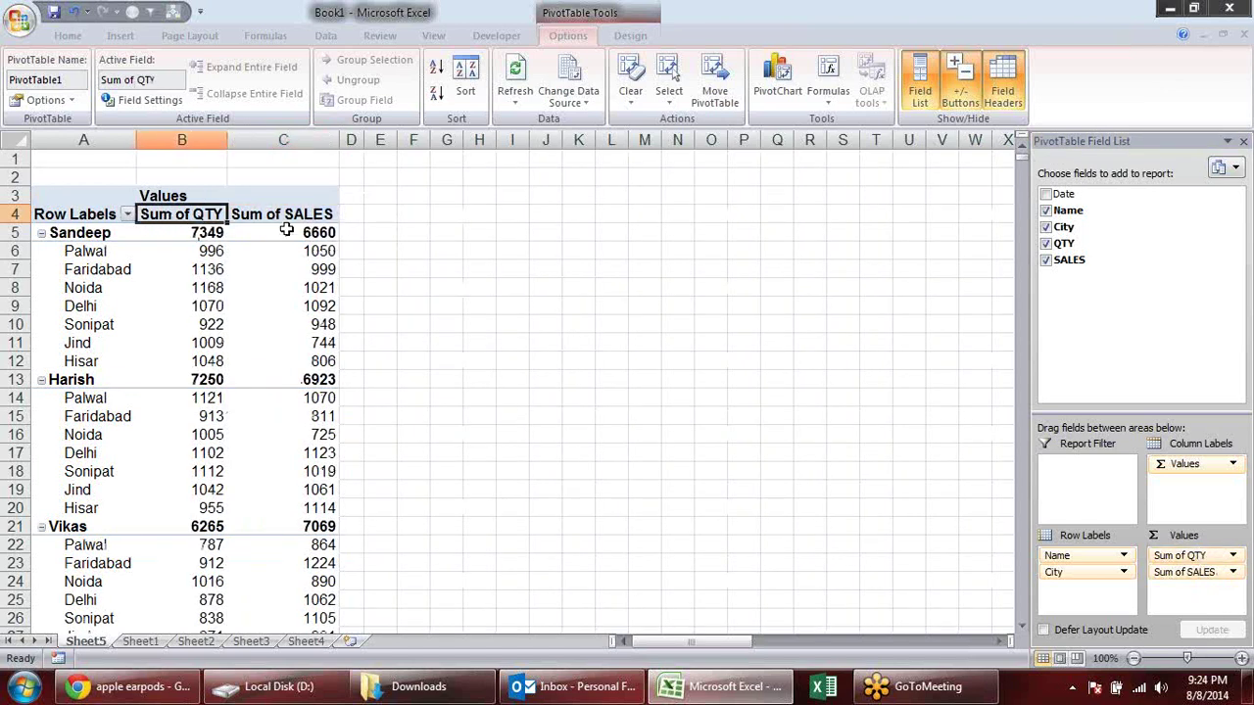
{"action": "left_click", "coordinate": [202, 251]}
{"action": "left_click", "coordinate": [299, 271]}
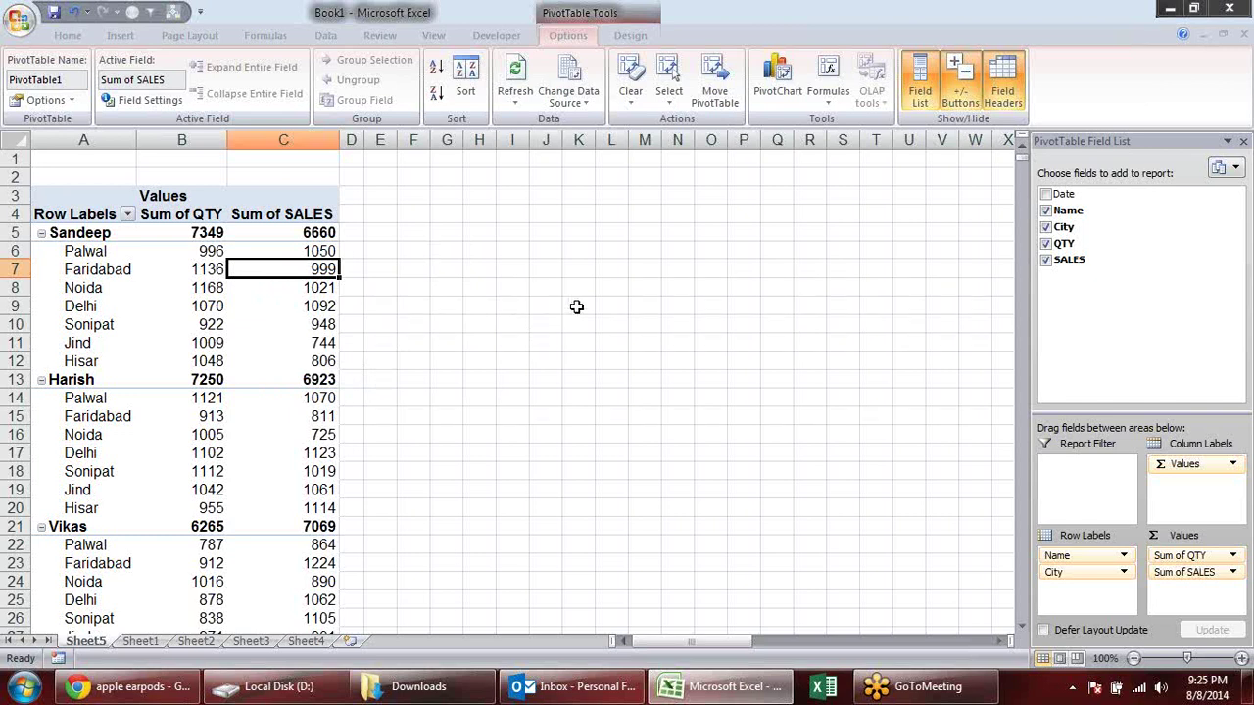
{"action": "scroll", "coordinate": [627, 345], "scroll_direction": "down", "scroll_amount": 1}
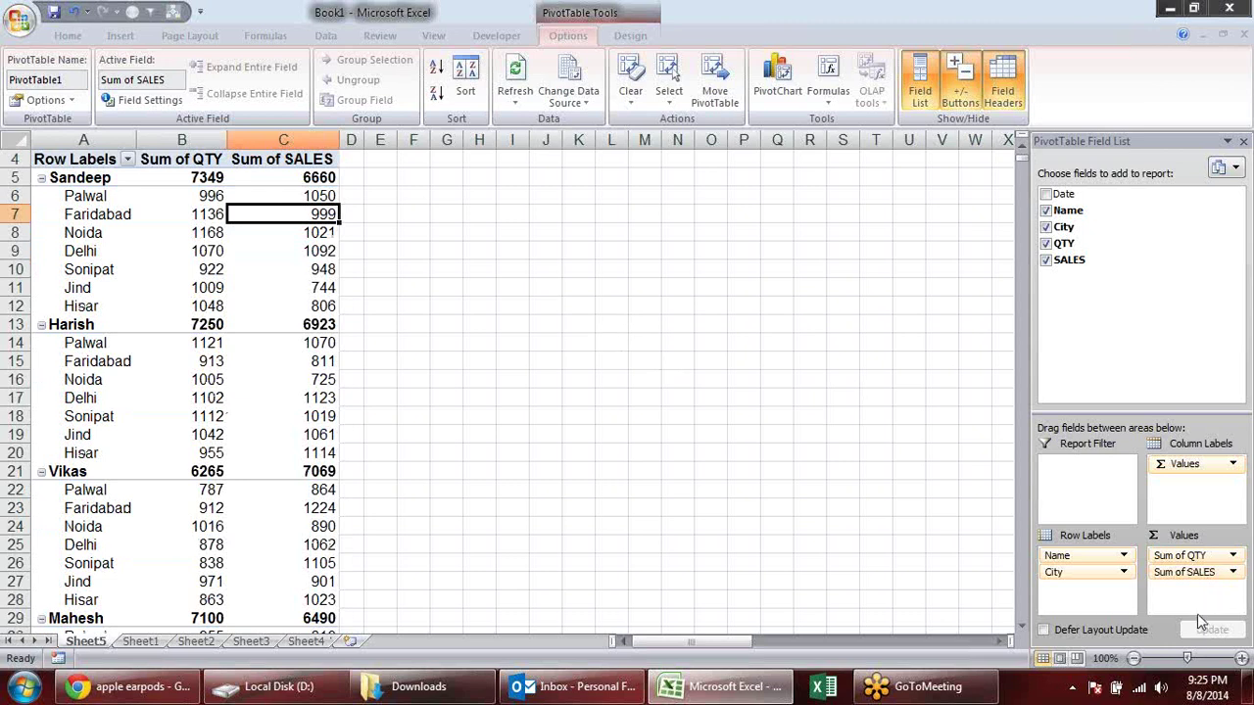
{"action": "scroll", "coordinate": [1200, 619], "scroll_direction": "up", "scroll_amount": 1}
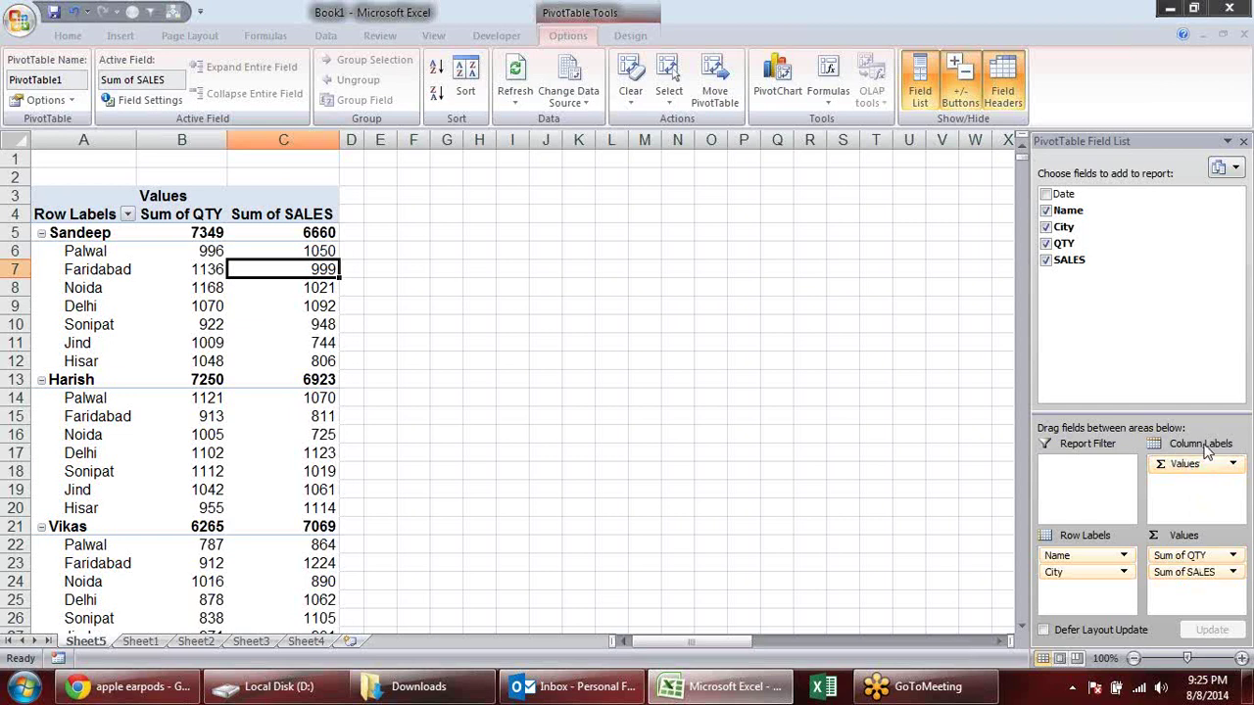
{"action": "left_click_drag", "start_coordinate": [1197, 465], "coordinate": [1107, 593]}
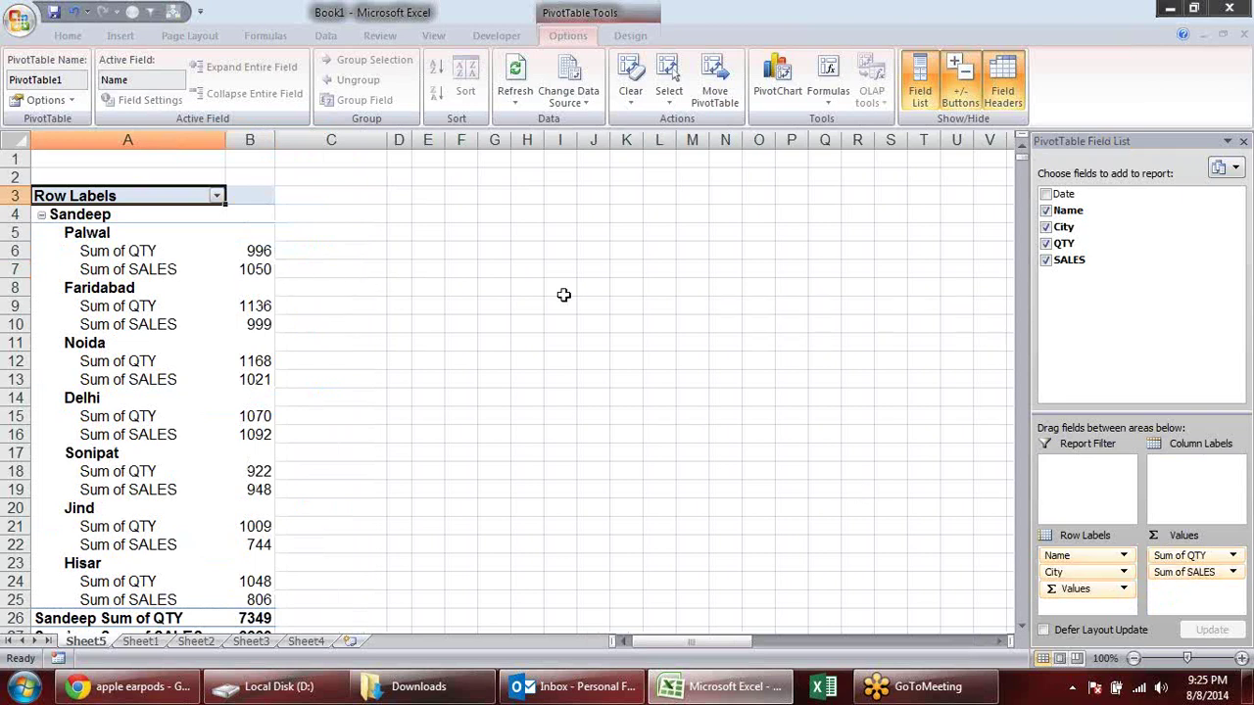
{"action": "left_click", "coordinate": [124, 238]}
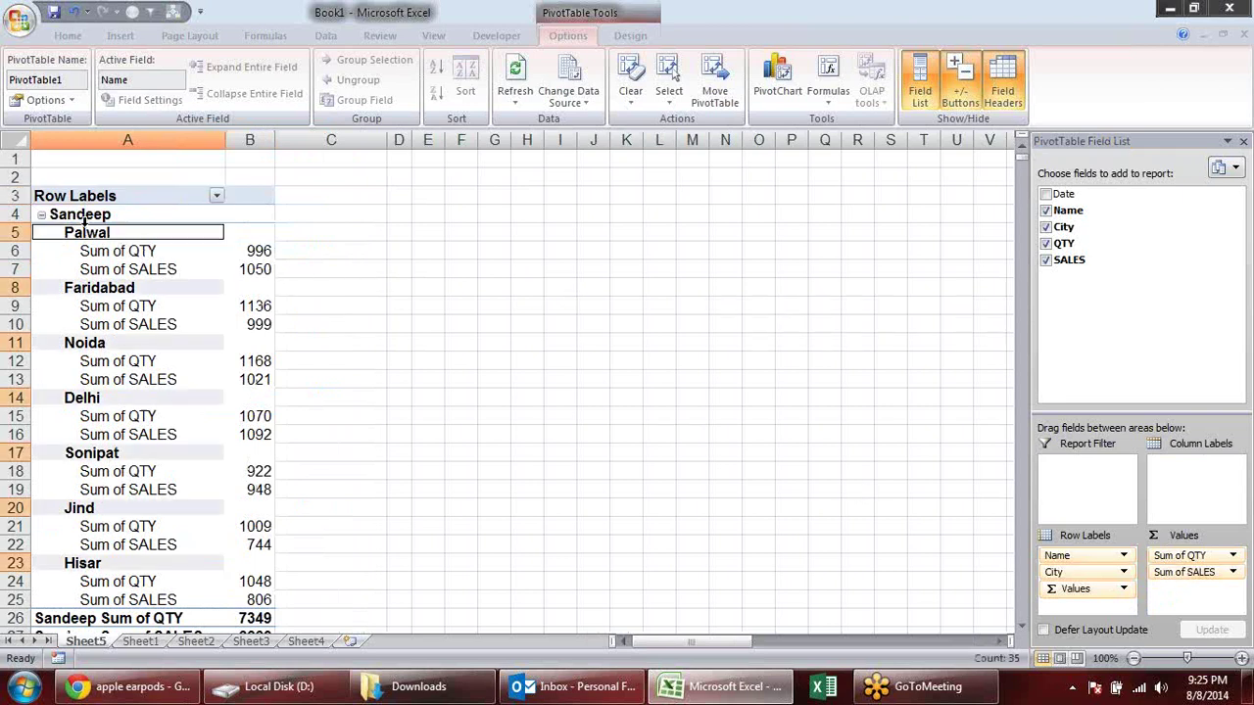
{"action": "left_click", "coordinate": [263, 251]}
{"action": "left_click", "coordinate": [260, 269]}
{"action": "left_click", "coordinate": [260, 307]}
{"action": "left_click", "coordinate": [261, 325]}
{"action": "left_click", "coordinate": [261, 362]}
{"action": "left_click", "coordinate": [263, 380]}
{"action": "left_click", "coordinate": [261, 417]}
{"action": "left_click", "coordinate": [263, 435]}
{"action": "left_click", "coordinate": [262, 472]}
{"action": "left_click", "coordinate": [262, 488]}
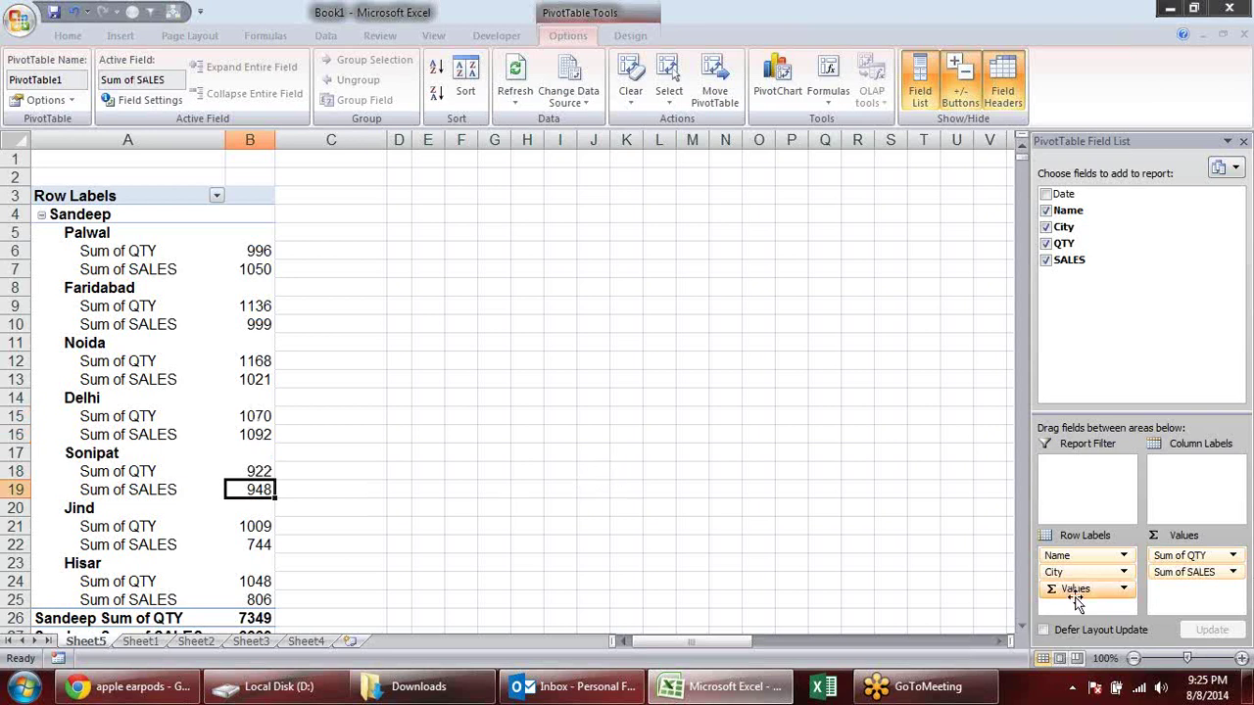
{"action": "left_click_drag", "start_coordinate": [1069, 593], "coordinate": [1194, 517]}
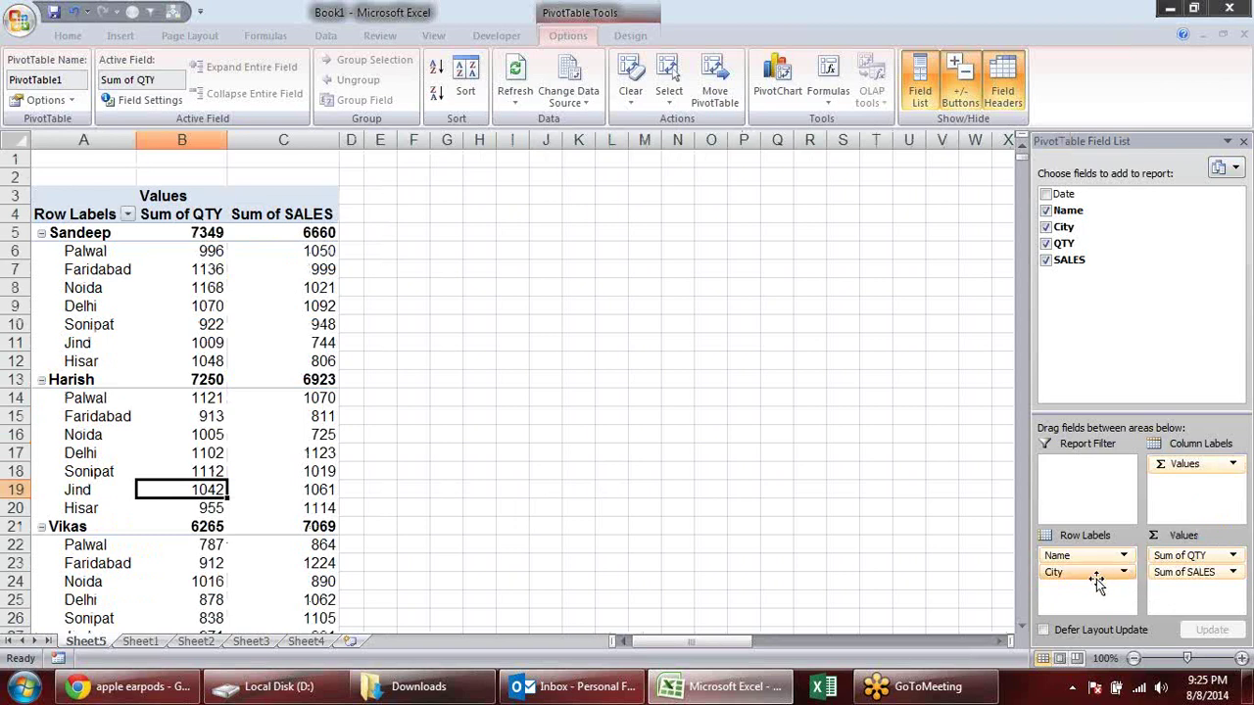
Step: Move City into Column Labels below Values so the cities run across the columns
{"action": "left_click_drag", "start_coordinate": [1096, 576], "coordinate": [1191, 496]}
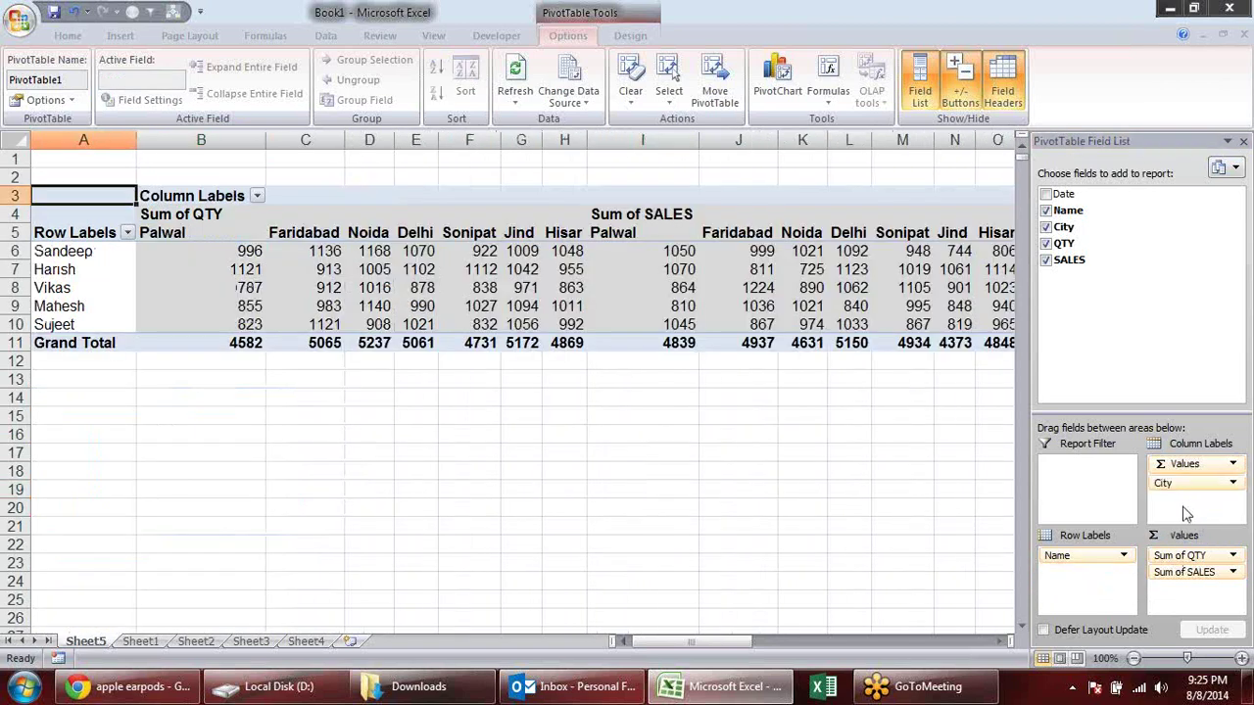
{"action": "left_click", "coordinate": [162, 233]}
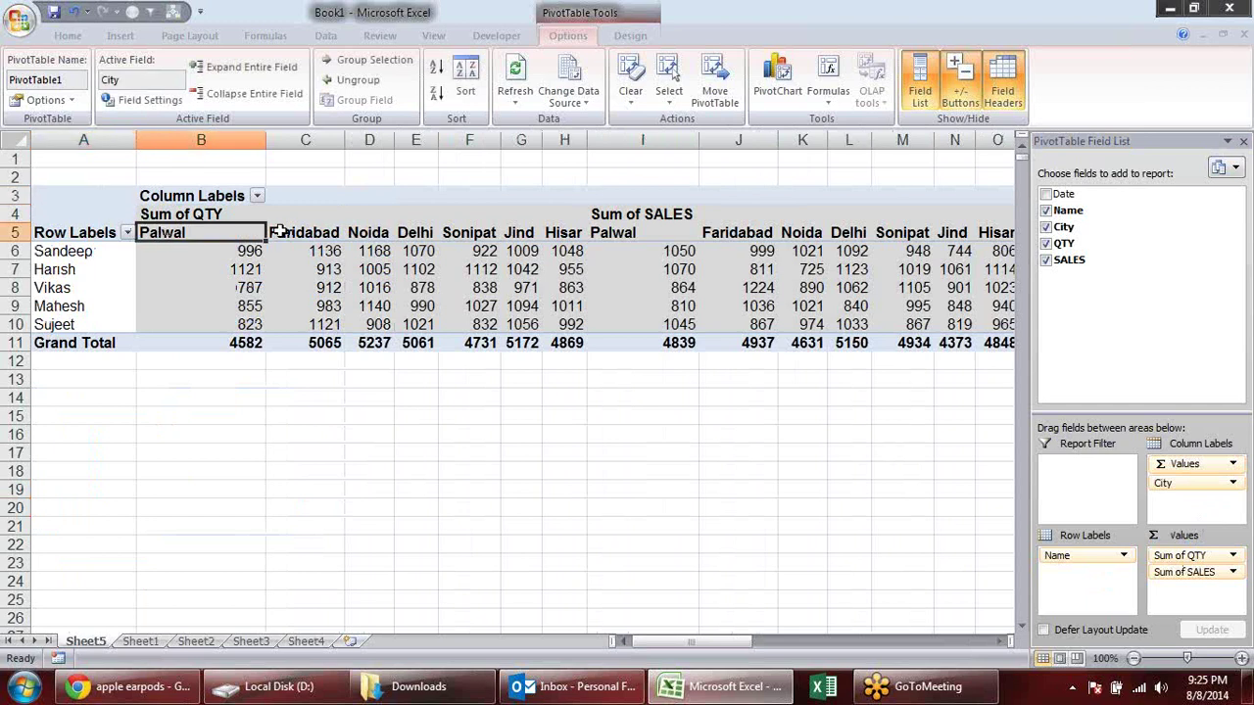
{"action": "left_click", "coordinate": [274, 233]}
{"action": "left_click", "coordinate": [370, 233]}
{"action": "left_click", "coordinate": [418, 234]}
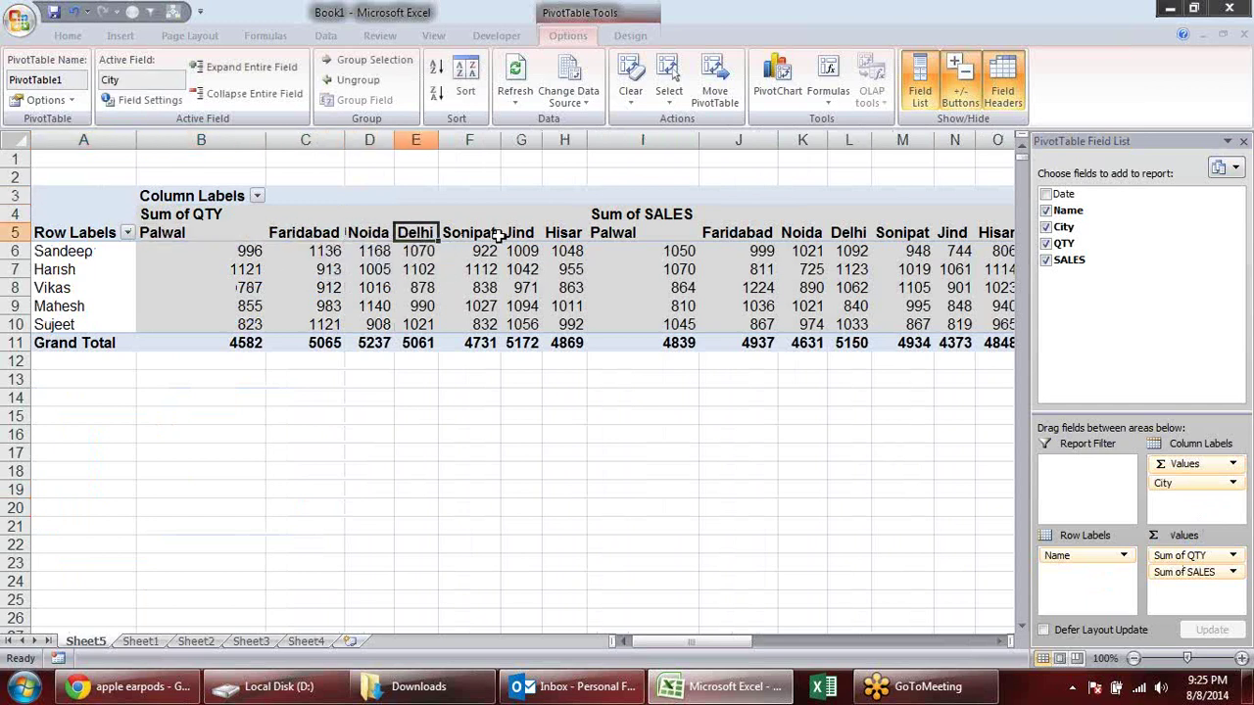
{"action": "left_click", "coordinate": [469, 233]}
{"action": "left_click", "coordinate": [565, 233]}
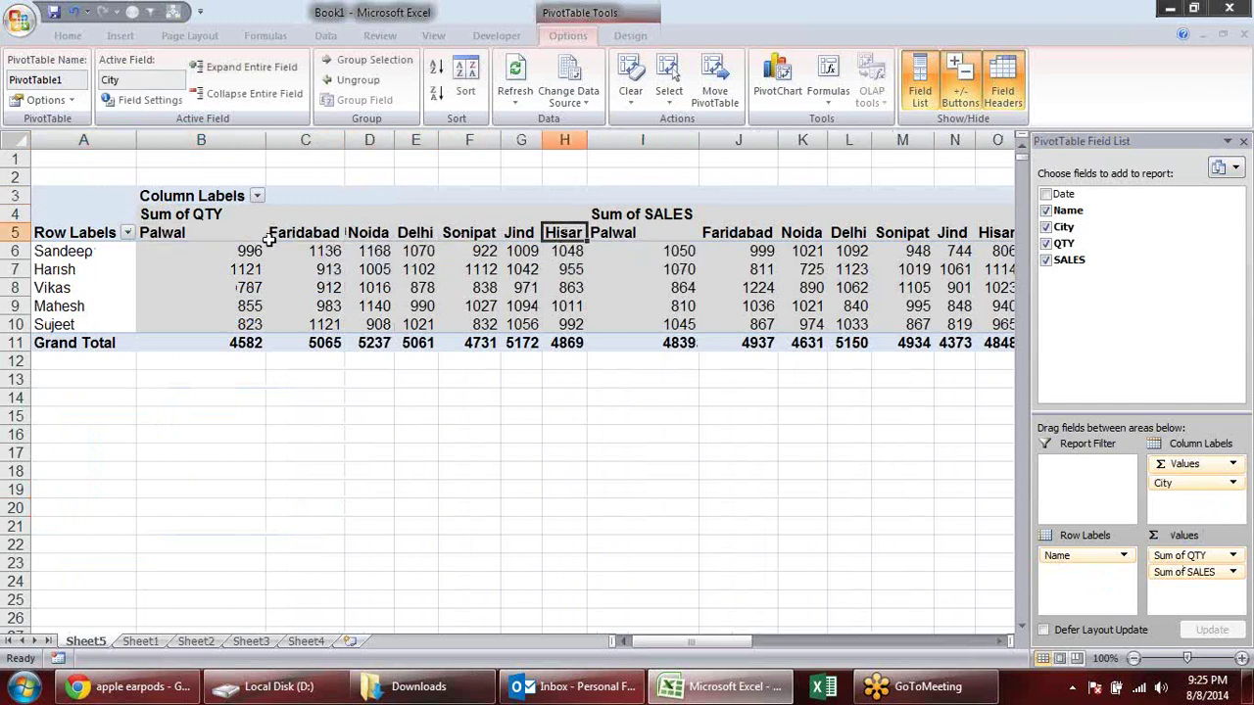
Step: Select the Sum of QTY block, then the Sum of SALES block, and check Mahesh's Palwal sales
{"action": "left_click_drag", "start_coordinate": [184, 220], "coordinate": [573, 338]}
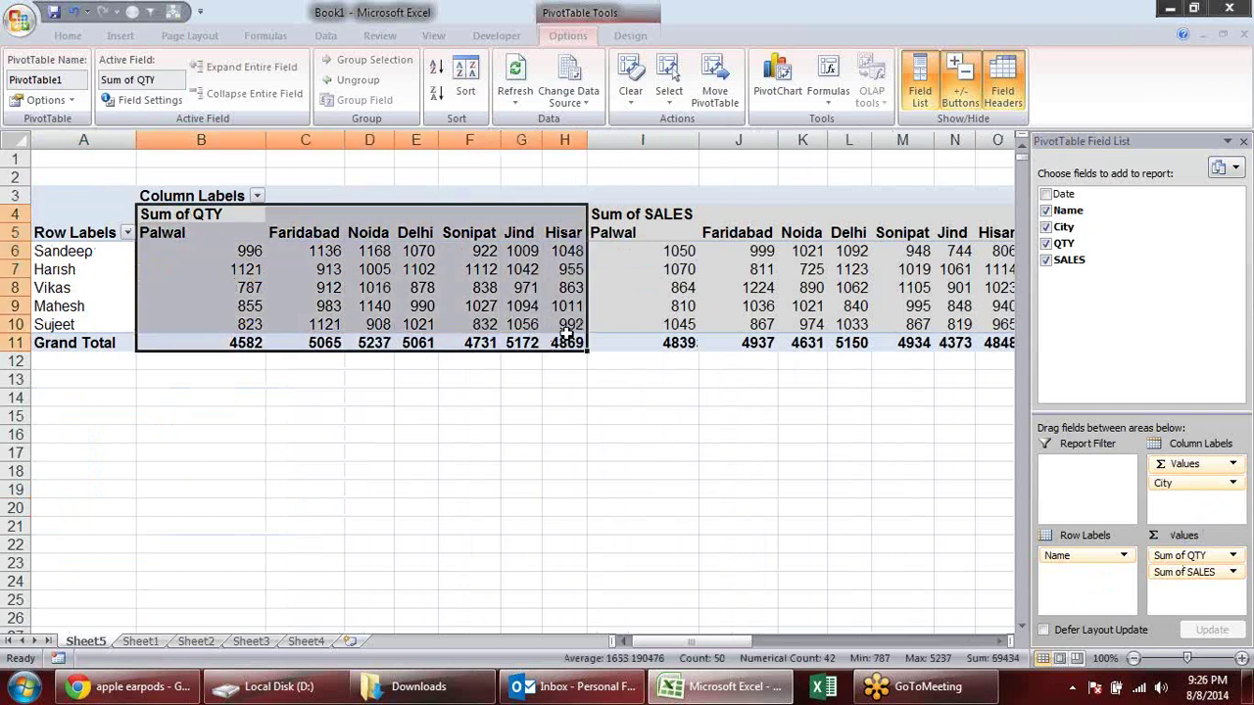
{"action": "left_click_drag", "start_coordinate": [636, 214], "coordinate": [1002, 351]}
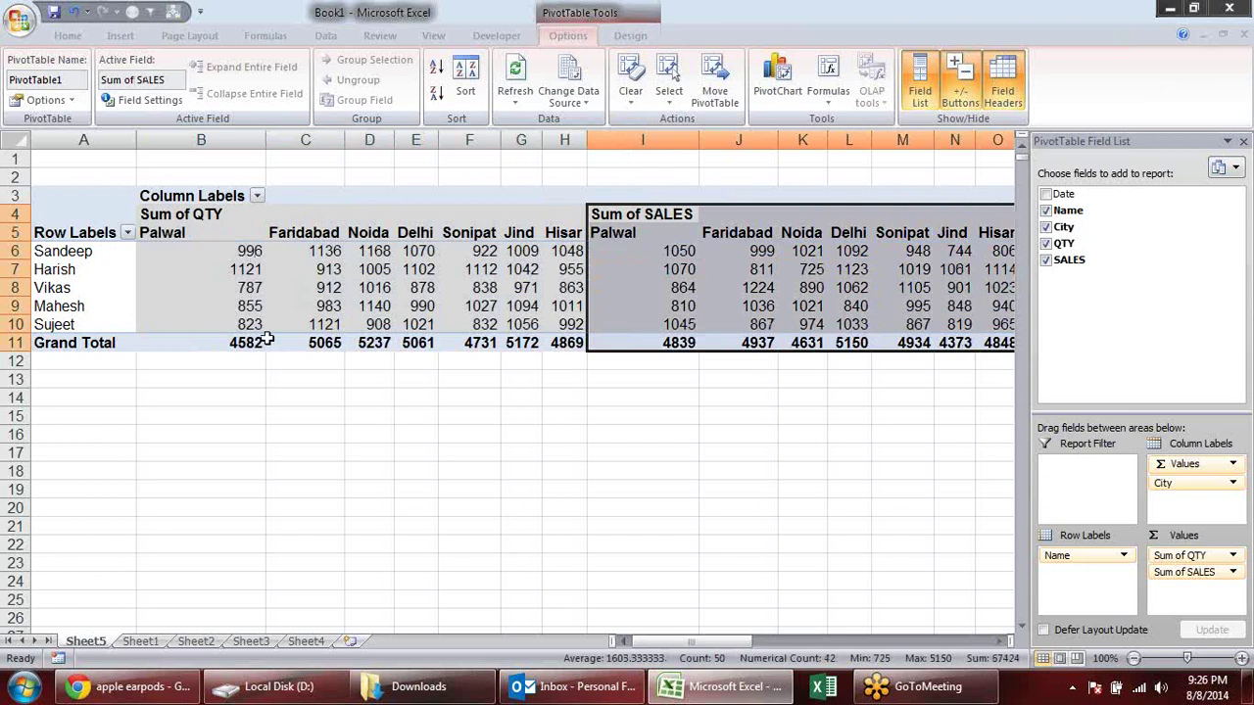
{"action": "left_click", "coordinate": [861, 477]}
{"action": "left_click", "coordinate": [691, 306]}
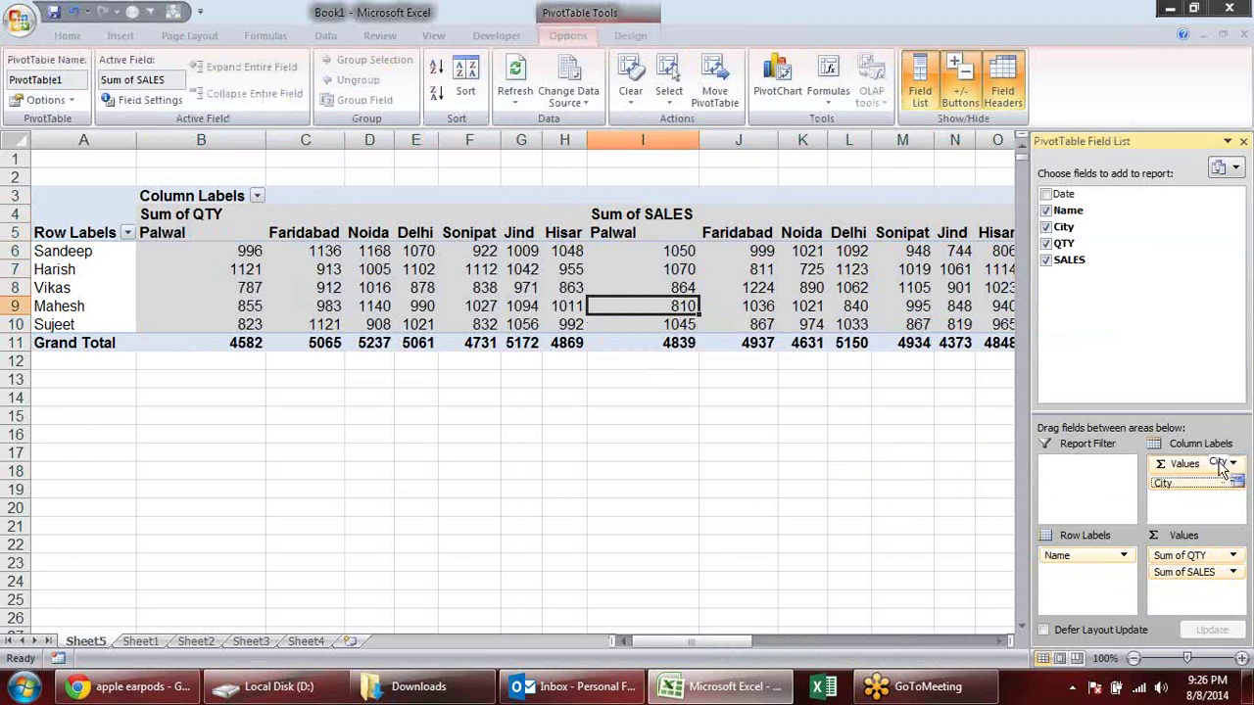
Step: Place City above Σ Values so each city pairs Sum of QTY and Sum of SALES
{"action": "left_click_drag", "start_coordinate": [1218, 490], "coordinate": [1220, 461]}
{"action": "left_click", "coordinate": [157, 216]}
{"action": "left_click", "coordinate": [235, 251]}
{"action": "left_click", "coordinate": [338, 249]}
{"action": "key", "text": "Right"}
{"action": "key", "text": "Right"}
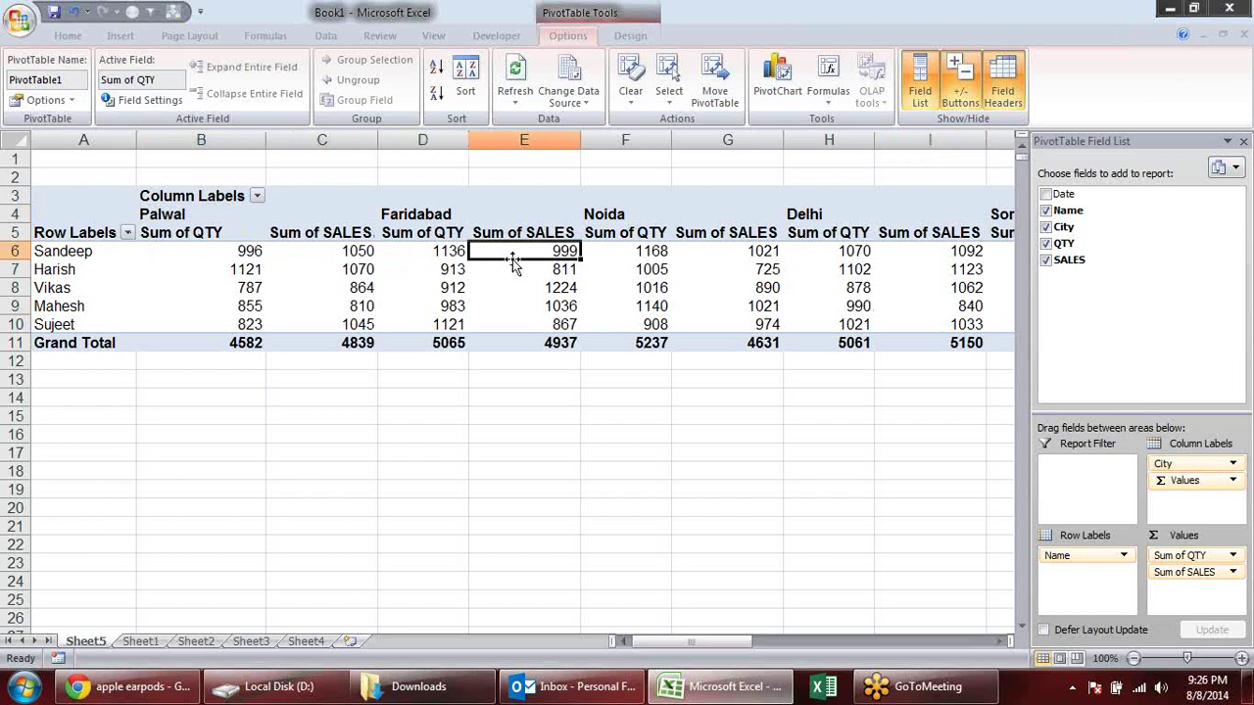
Step: Check the Noida, Delhi and Faridabad quantity and sales cells for Harish, Vikas and Mahesh
{"action": "left_click", "coordinate": [658, 267]}
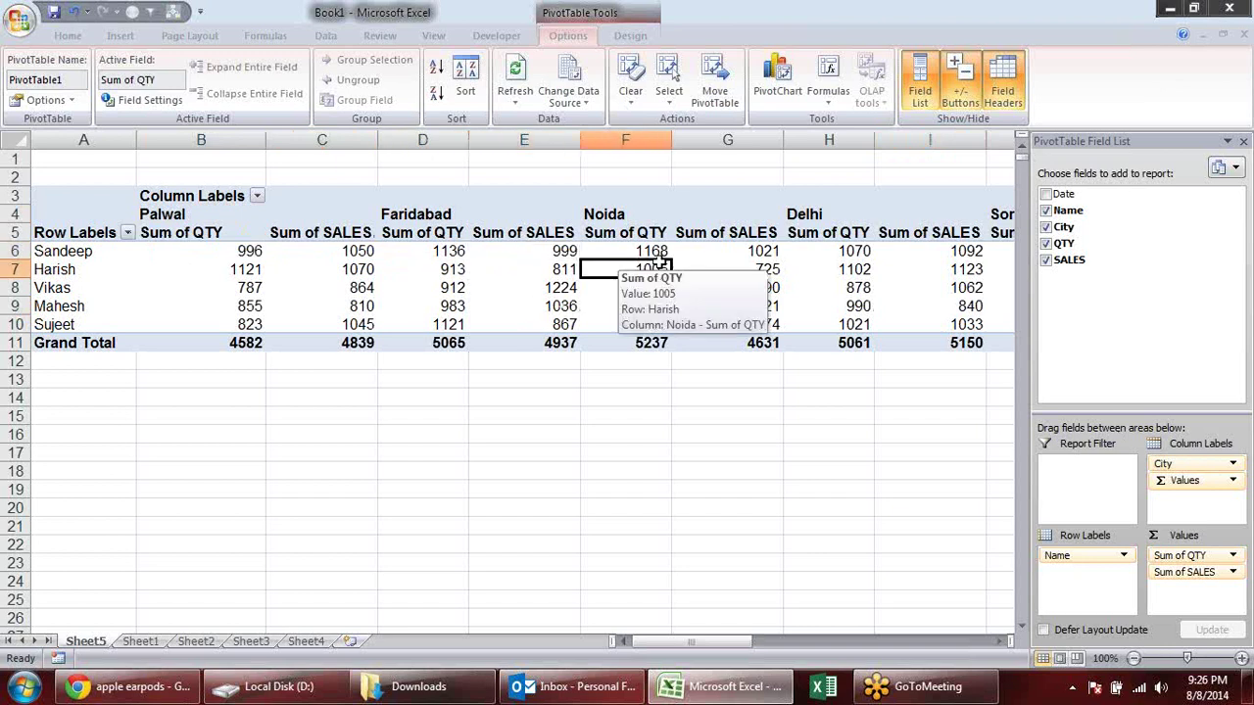
{"action": "left_click", "coordinate": [795, 267]}
{"action": "left_click", "coordinate": [886, 285]}
{"action": "left_click", "coordinate": [921, 310]}
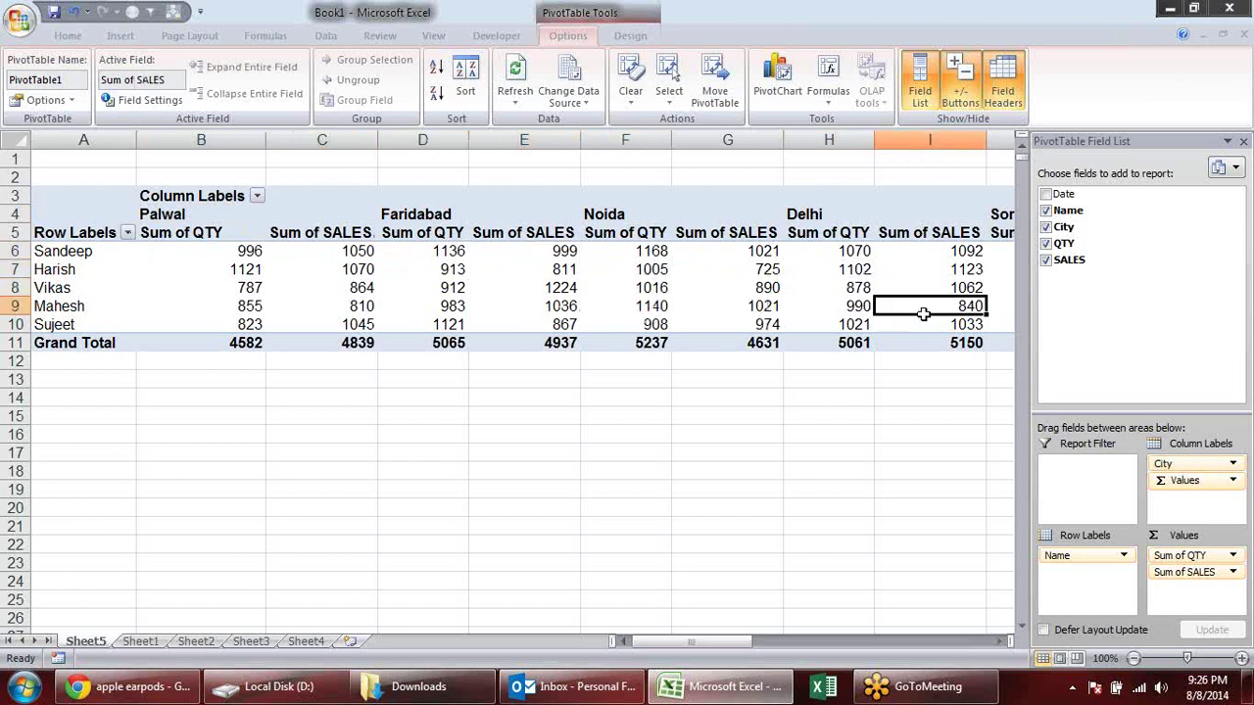
{"action": "left_click", "coordinate": [821, 292]}
{"action": "left_click", "coordinate": [720, 302]}
{"action": "left_click", "coordinate": [655, 274]}
{"action": "left_click", "coordinate": [529, 268]}
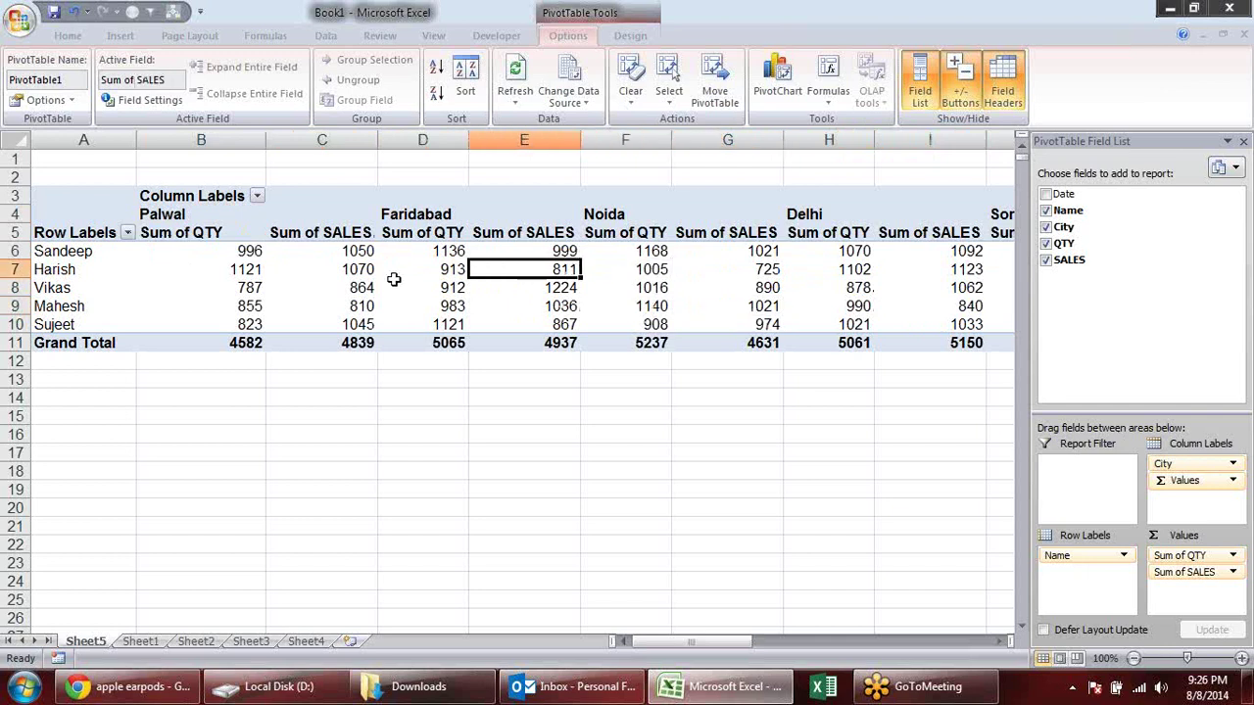
{"action": "left_click", "coordinate": [393, 281]}
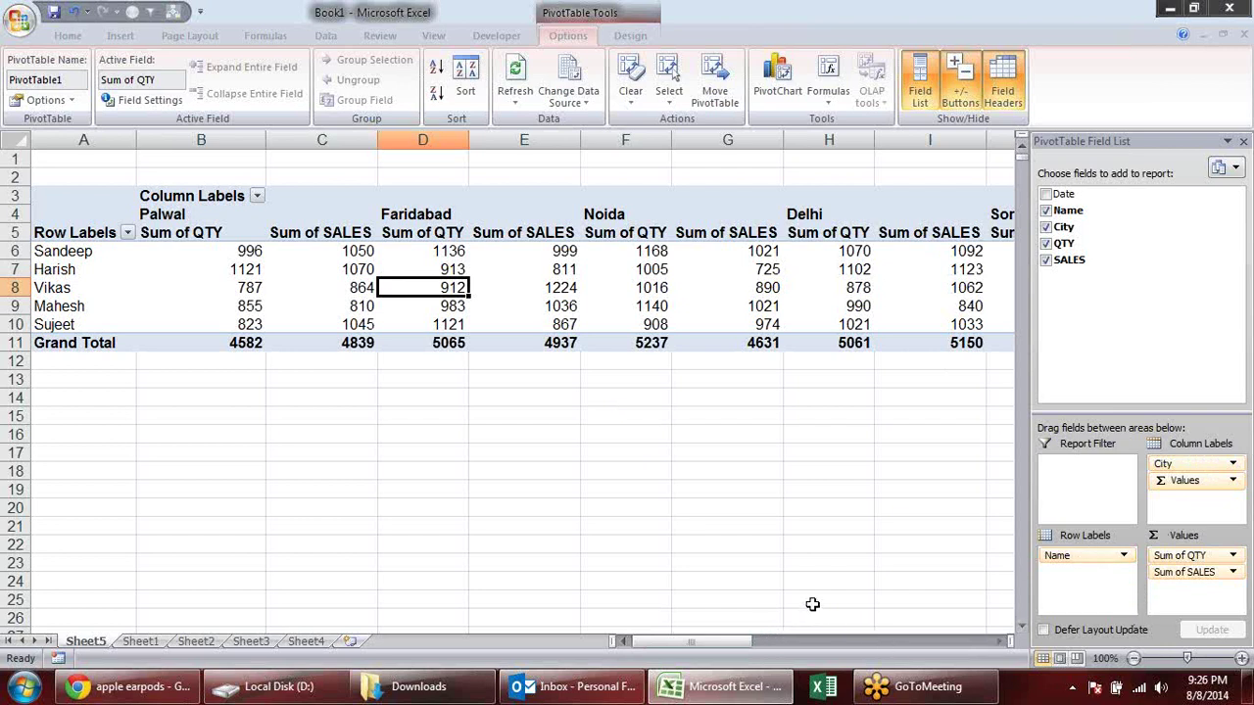
{"action": "left_click", "coordinate": [111, 310]}
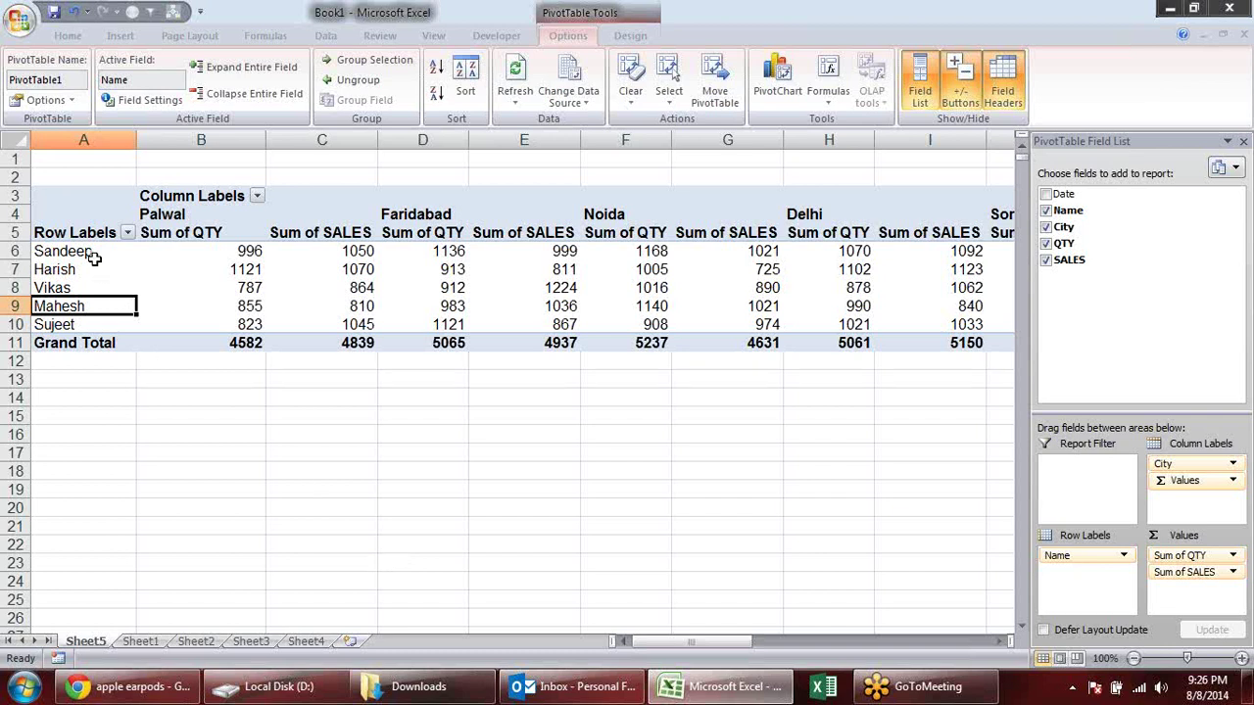
Step: Group Sandeep and Harish into Group1 and test collapsing and expanding it
{"action": "left_click_drag", "start_coordinate": [93, 257], "coordinate": [61, 327]}
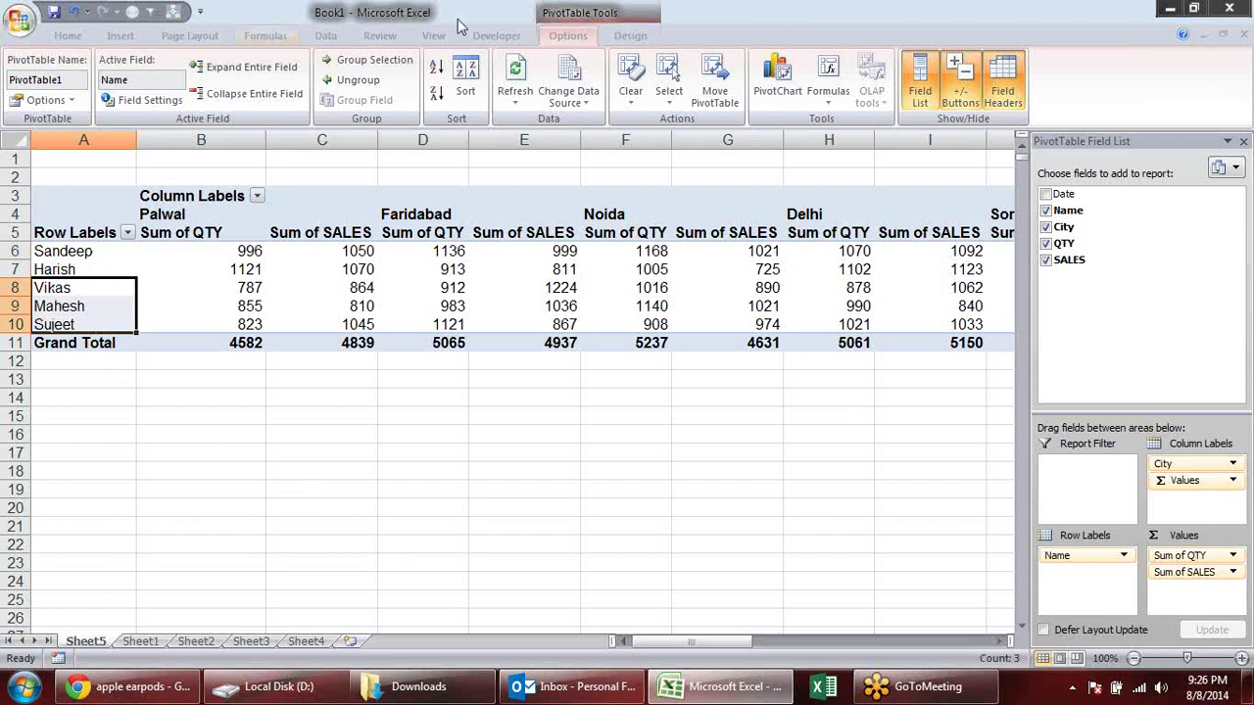
{"action": "left_click_drag", "start_coordinate": [86, 257], "coordinate": [88, 271]}
{"action": "left_click", "coordinate": [368, 60]}
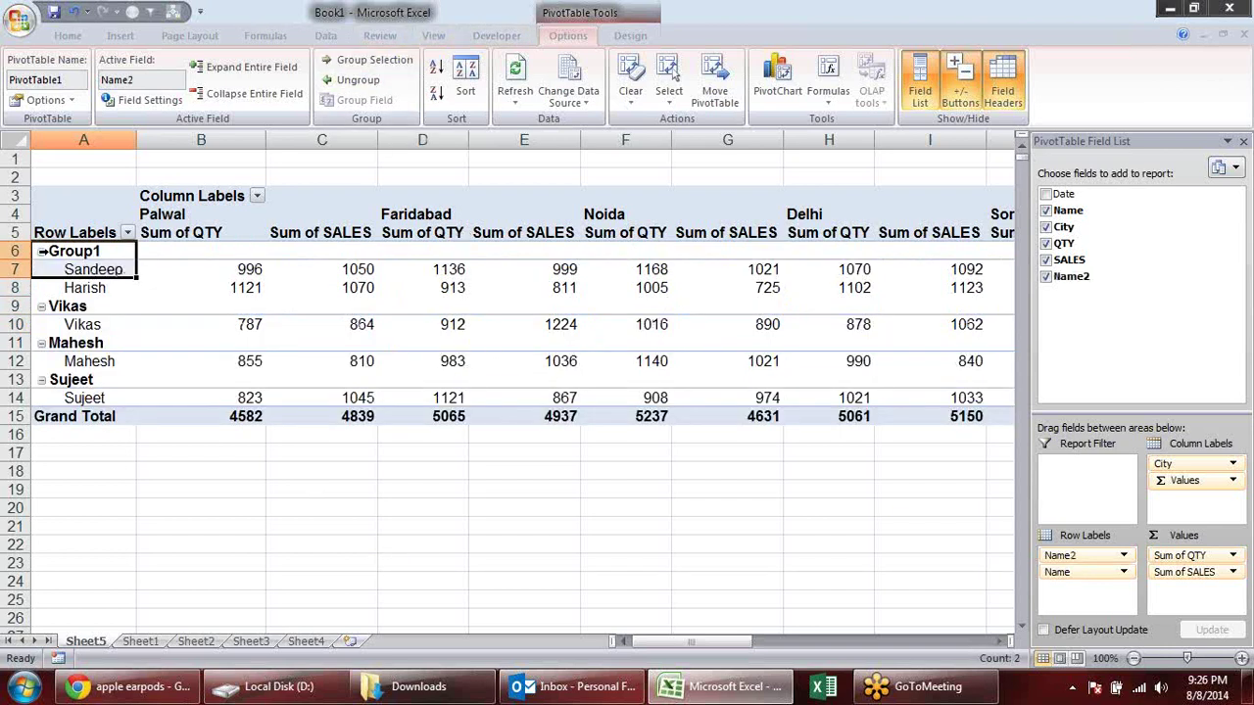
{"action": "left_click", "coordinate": [41, 253]}
{"action": "left_click", "coordinate": [41, 252]}
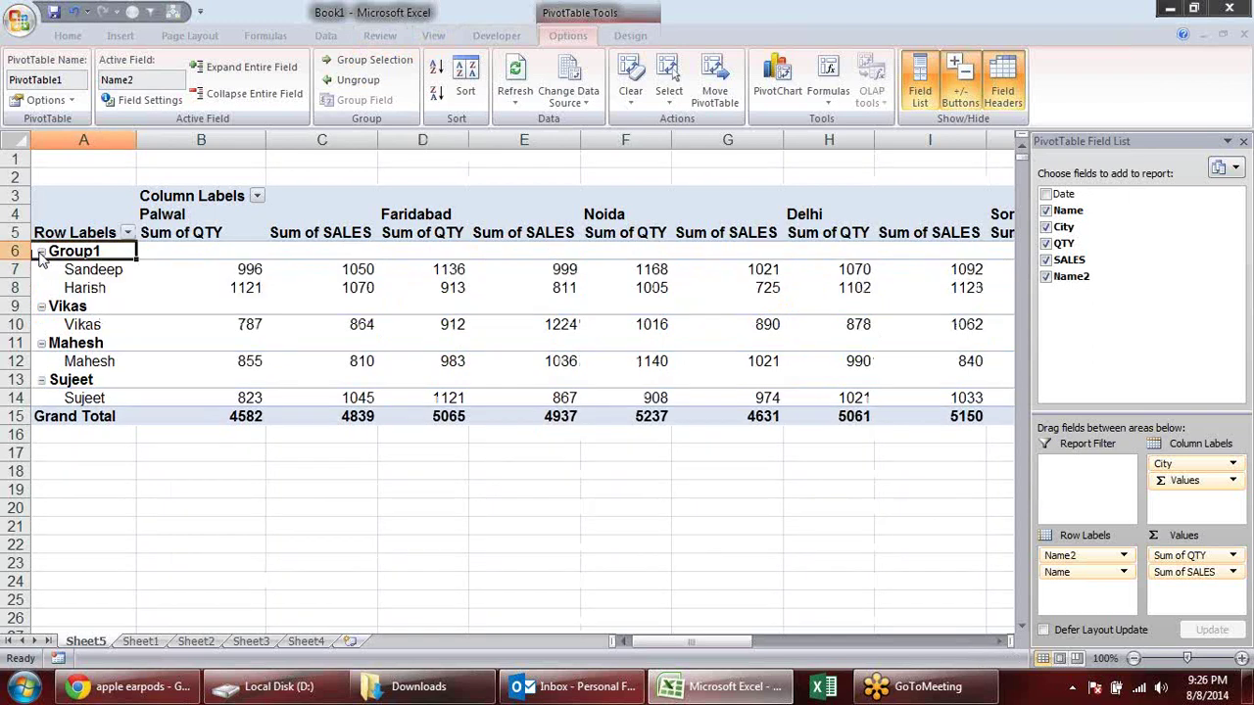
{"action": "left_click", "coordinate": [41, 252]}
{"action": "left_click", "coordinate": [41, 252]}
Step: Group Vikas, Mahesh and Sujeet into Group2 and collapse it to subtotals
{"action": "left_click_drag", "start_coordinate": [86, 325], "coordinate": [102, 393]}
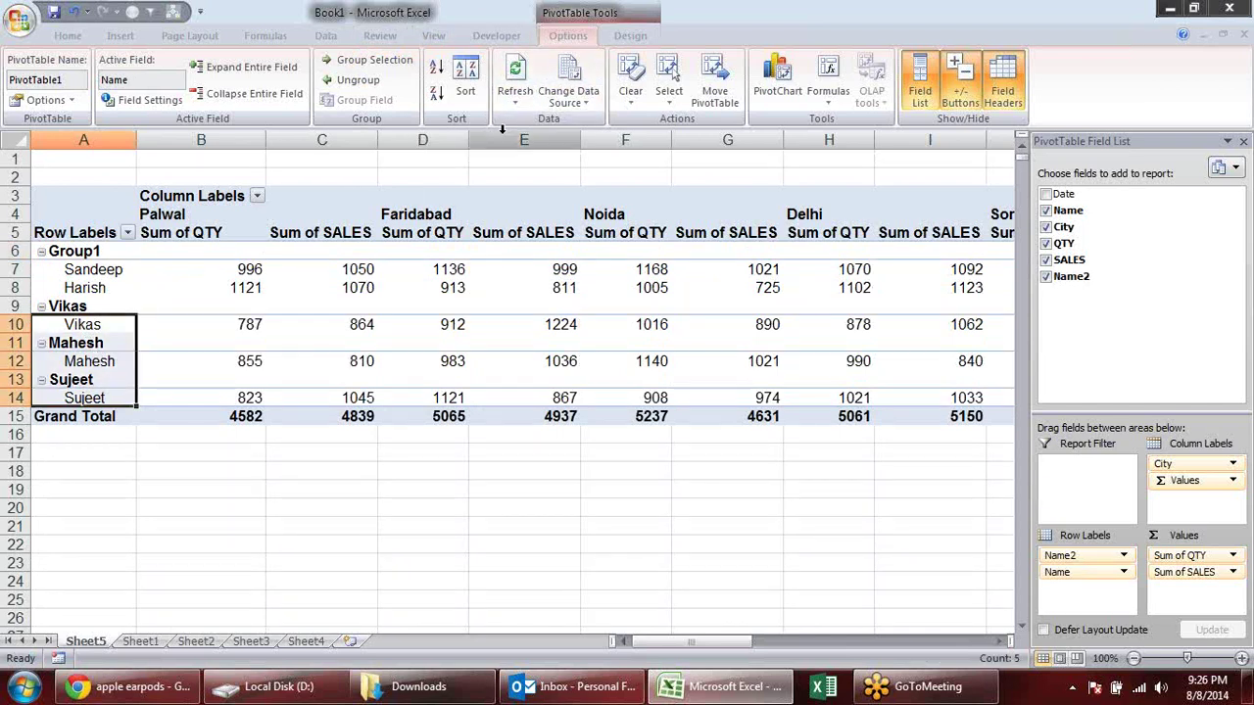
{"action": "left_click", "coordinate": [377, 61]}
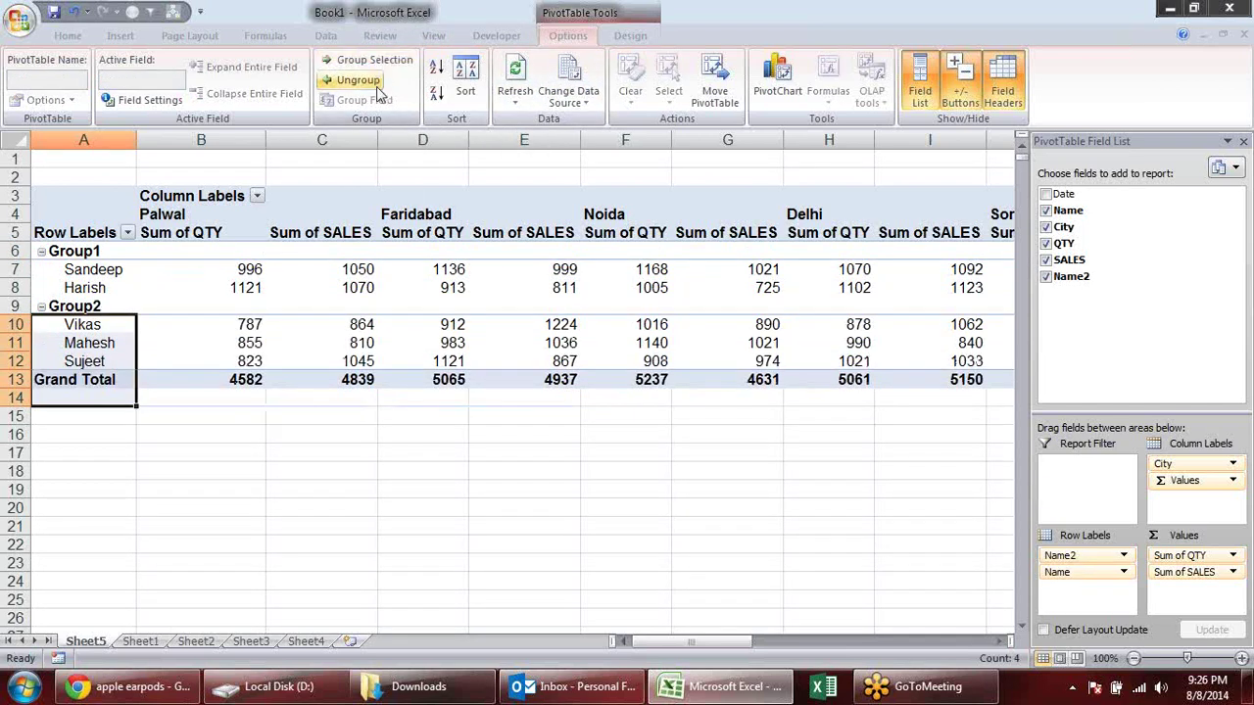
{"action": "left_click", "coordinate": [176, 428]}
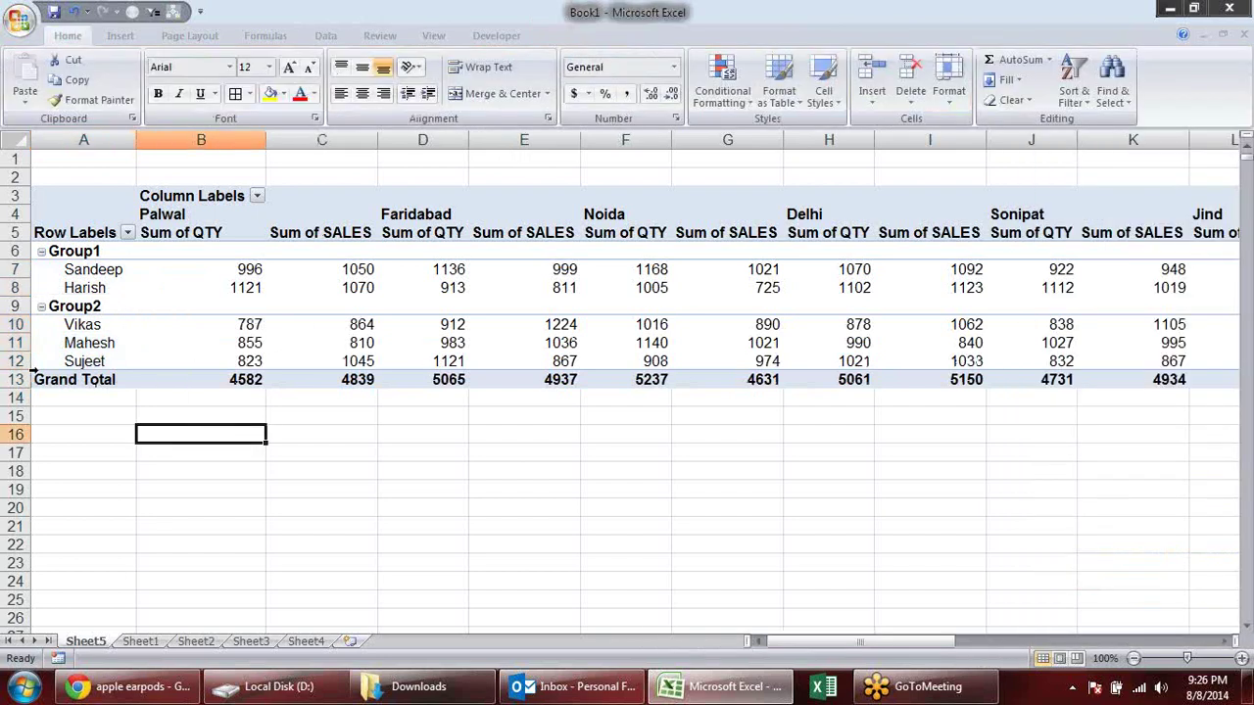
{"action": "left_click", "coordinate": [41, 307]}
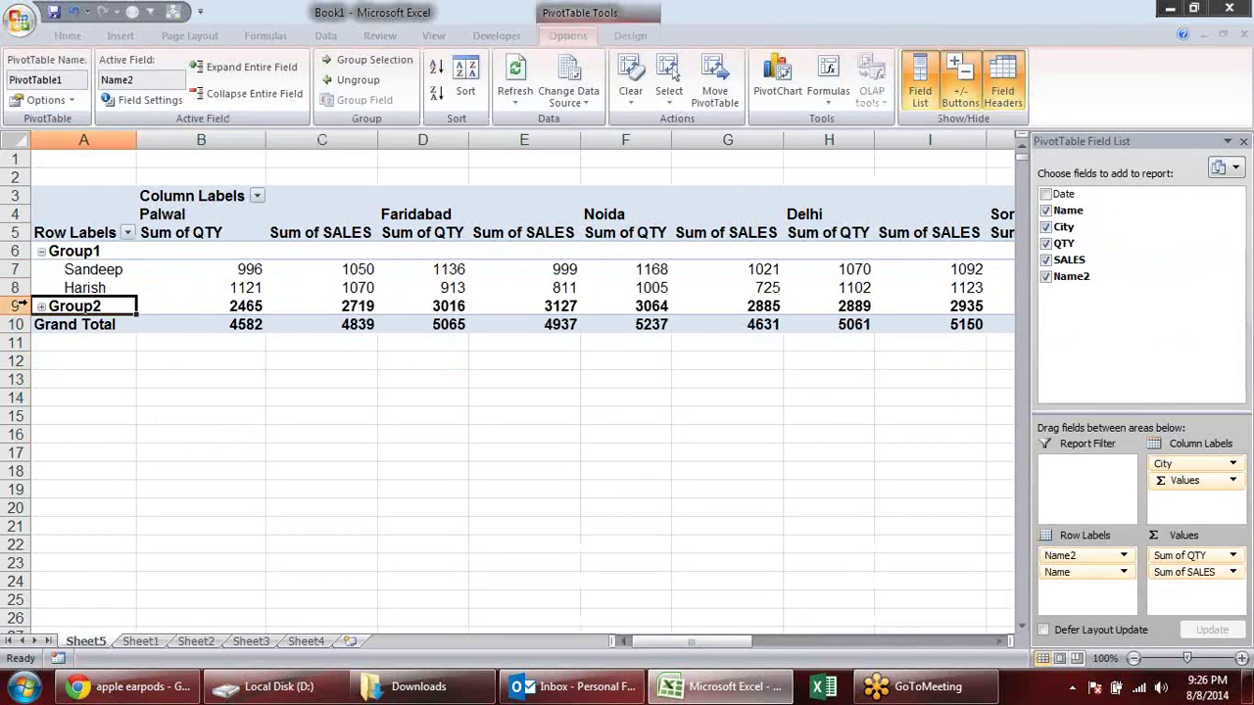
Step: Collapse Group1 and toggle Name2 off and on so group membership shows under each name
{"action": "left_click", "coordinate": [42, 252]}
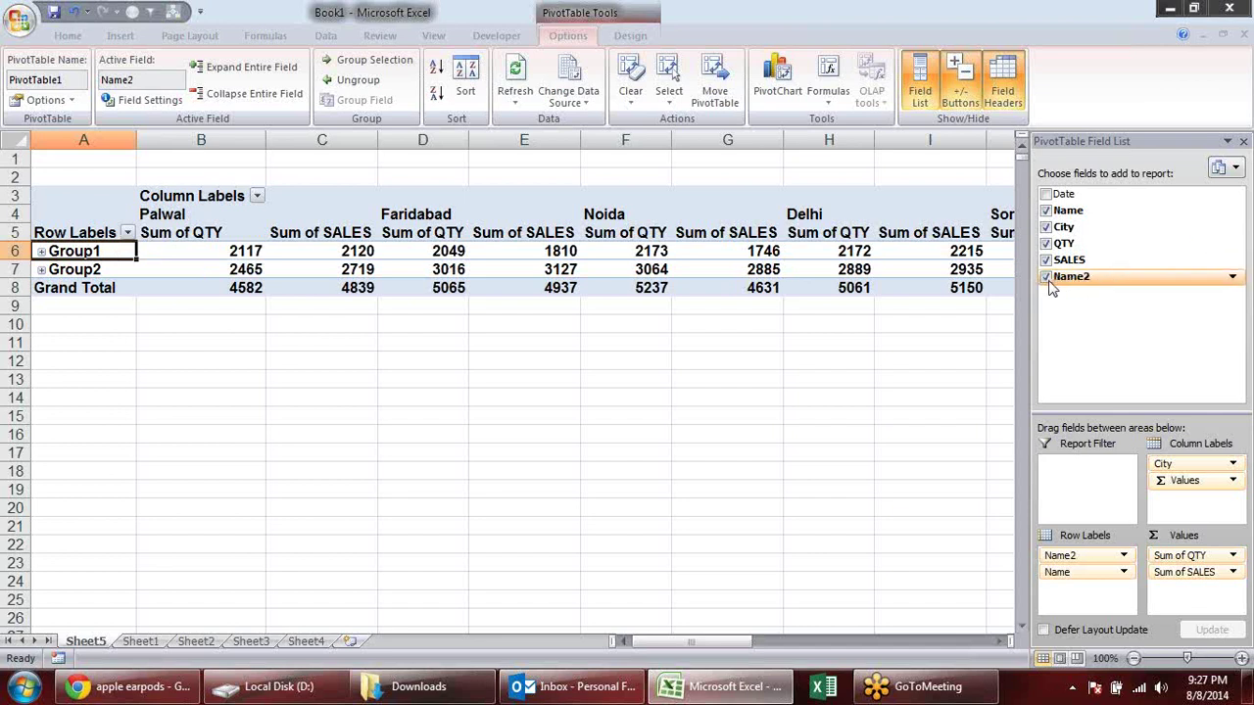
{"action": "left_click", "coordinate": [1046, 277]}
{"action": "left_click", "coordinate": [1046, 278]}
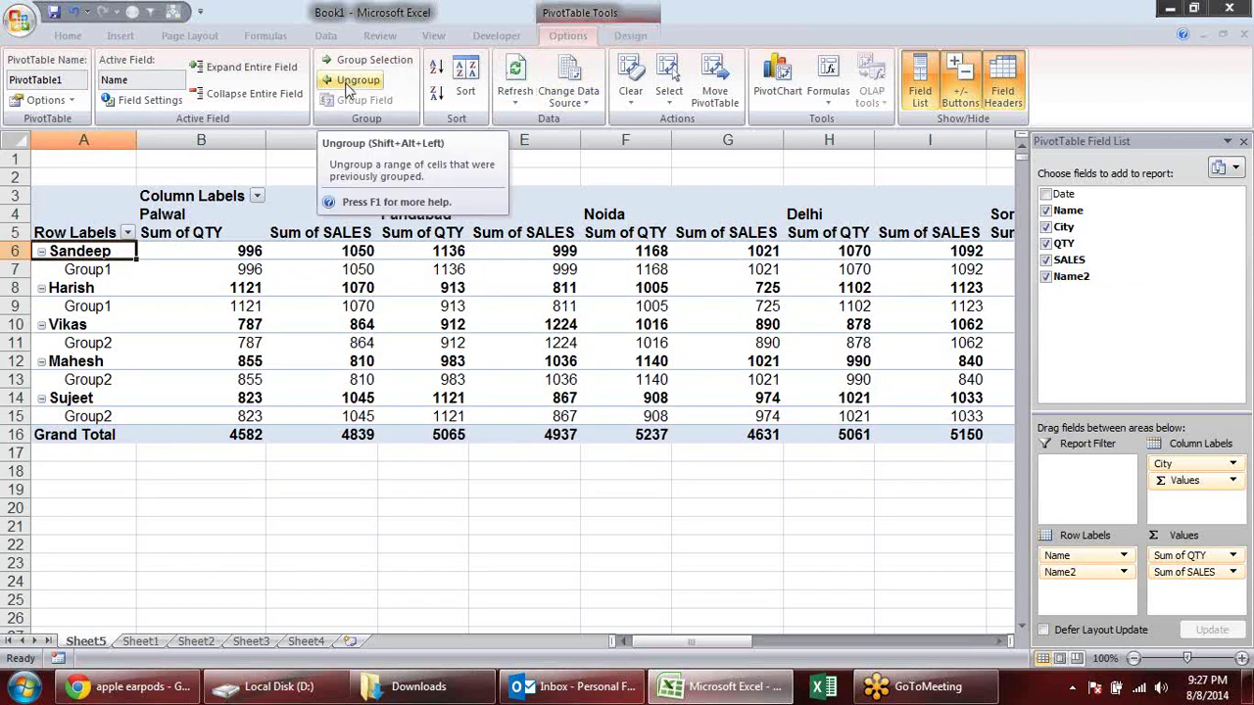
{"action": "left_click", "coordinate": [353, 86]}
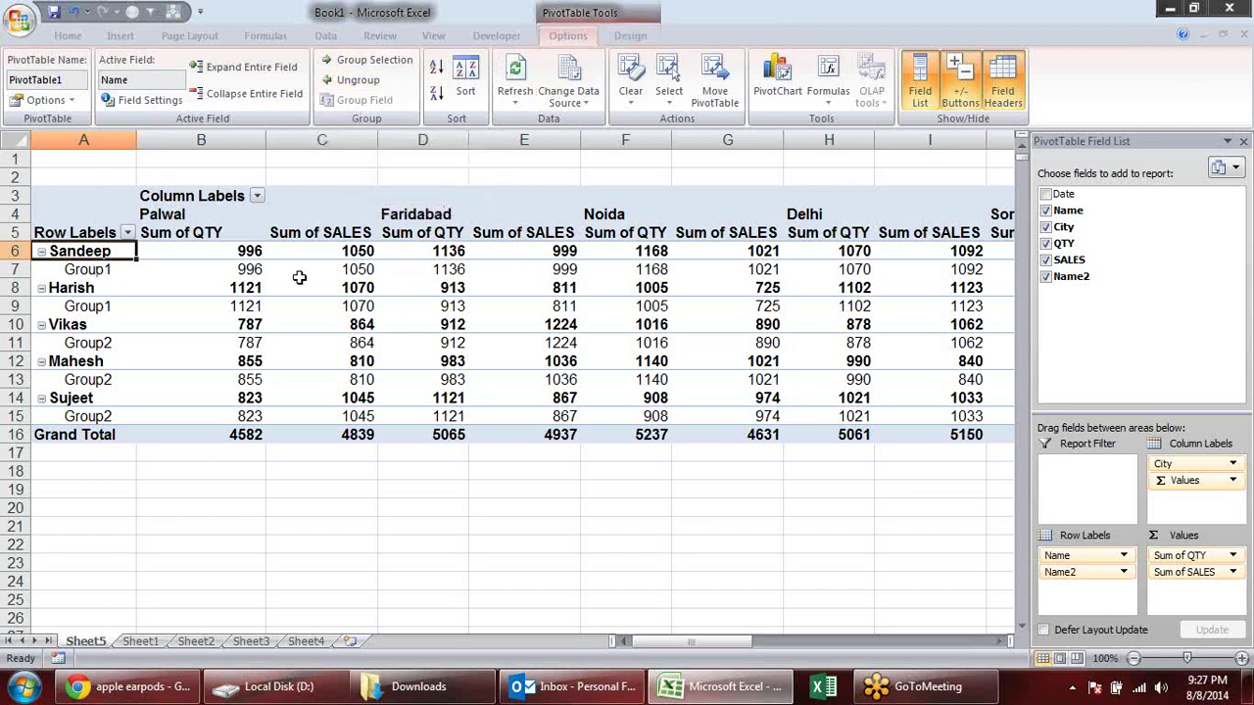
{"action": "left_click", "coordinate": [116, 269]}
Step: Ungroup Group1 and collapse every name to a single summary row
{"action": "left_click", "coordinate": [355, 80]}
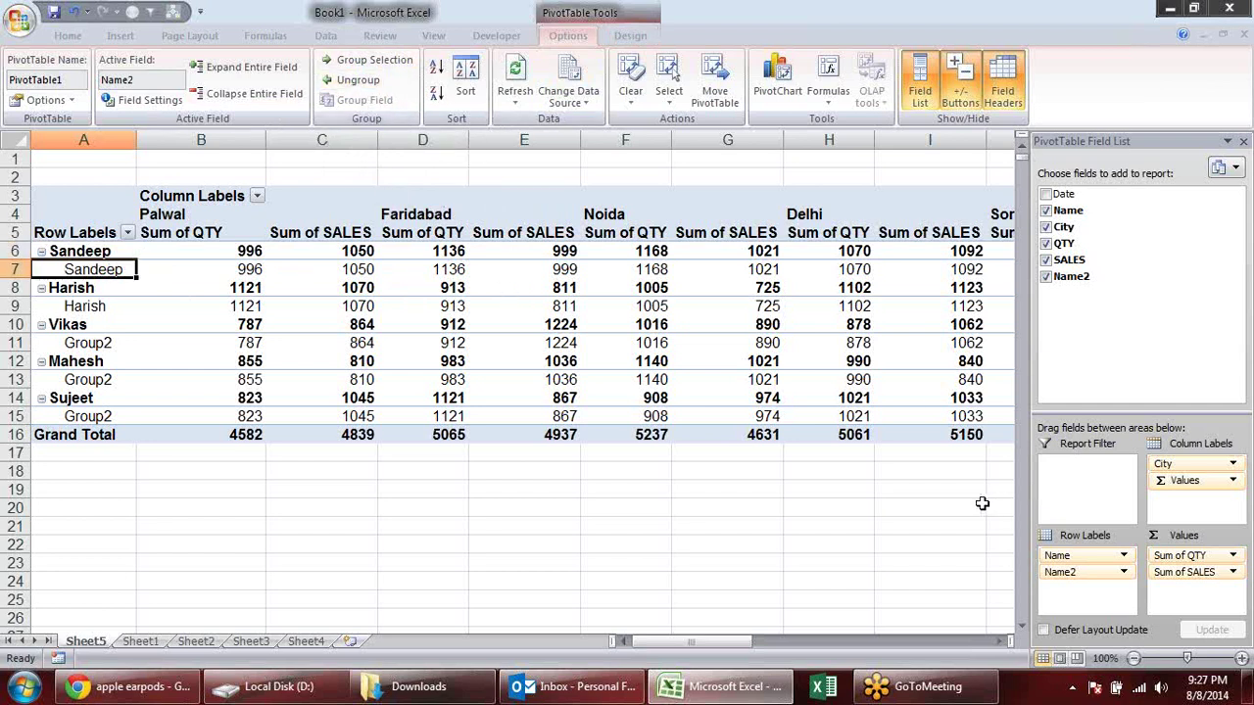
{"action": "right_click", "coordinate": [1067, 278]}
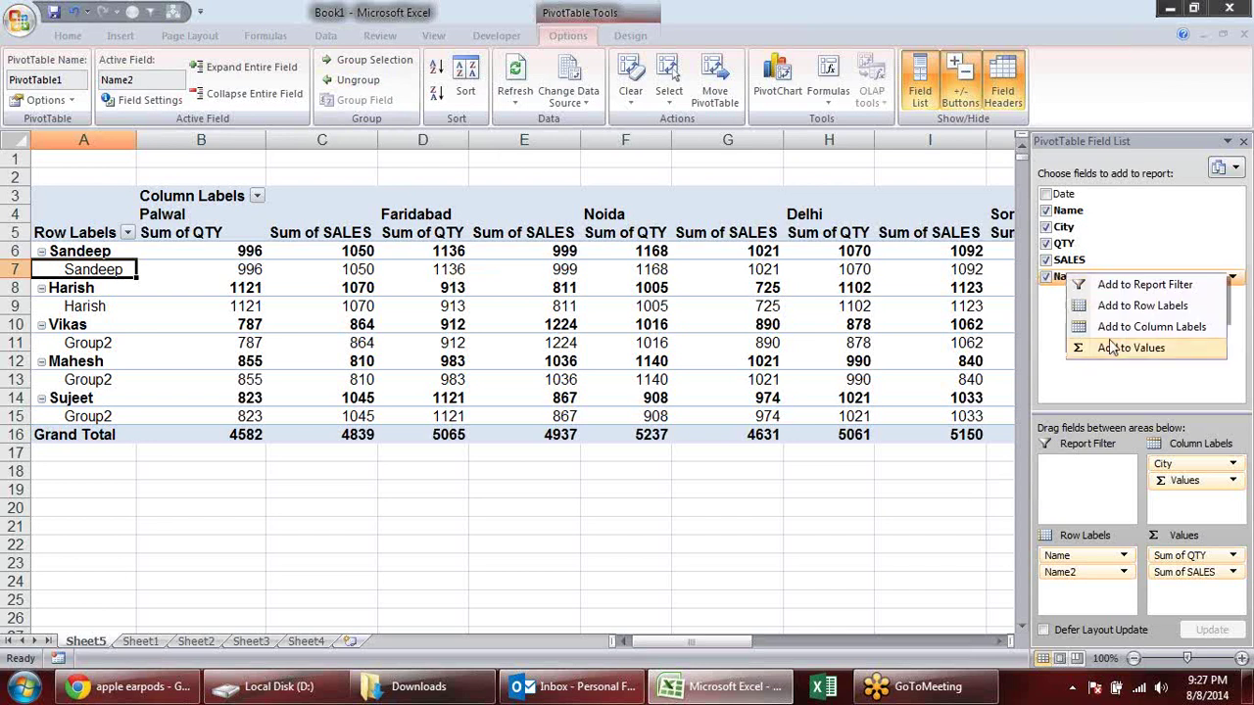
{"action": "left_click", "coordinate": [1061, 279]}
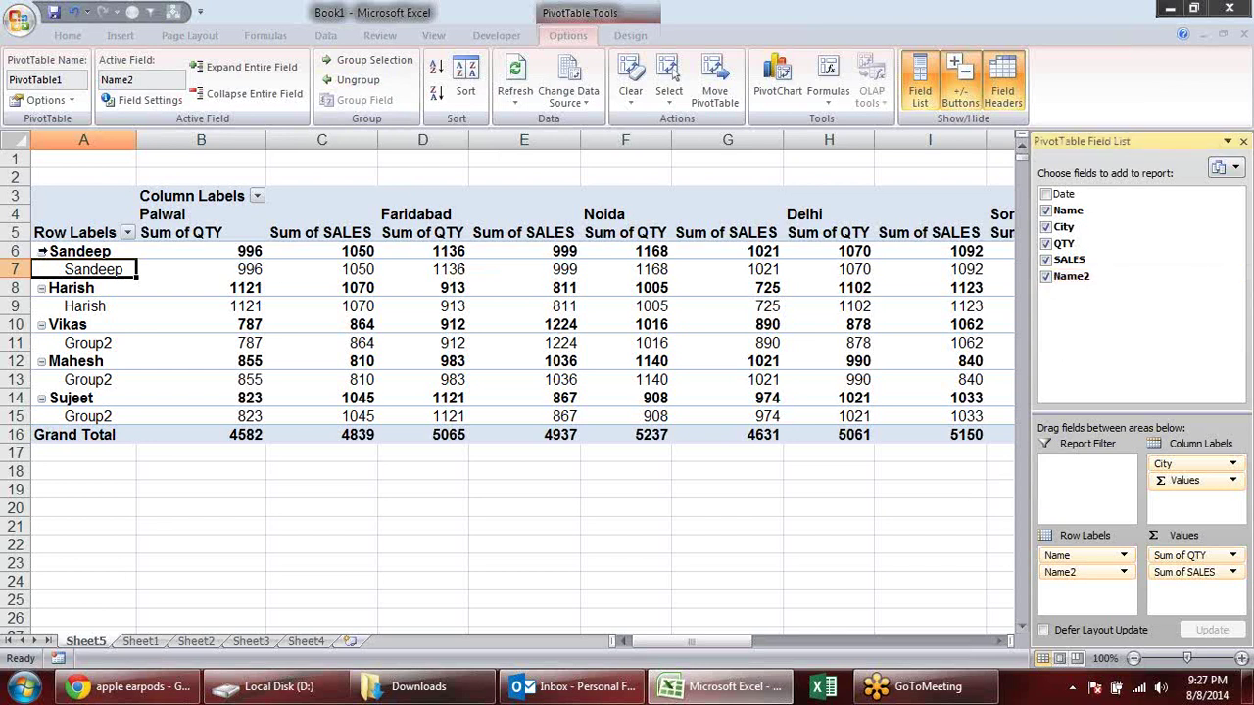
{"action": "left_click", "coordinate": [41, 252]}
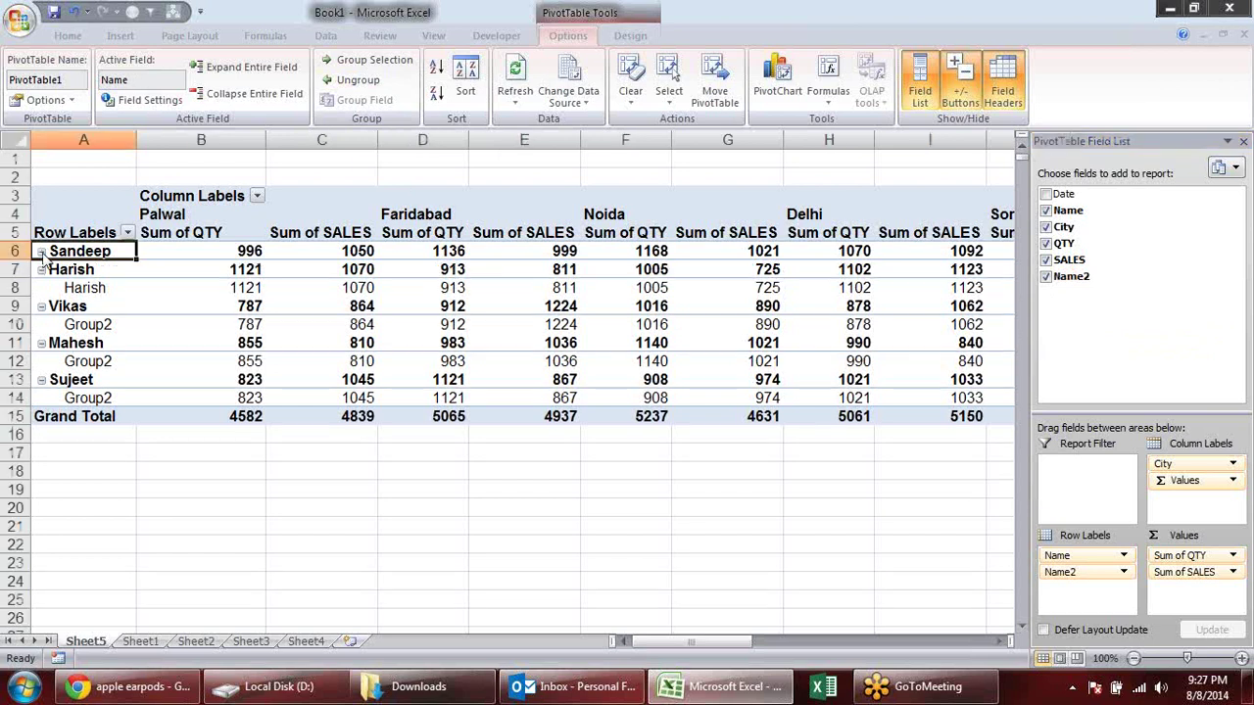
{"action": "left_click", "coordinate": [206, 90]}
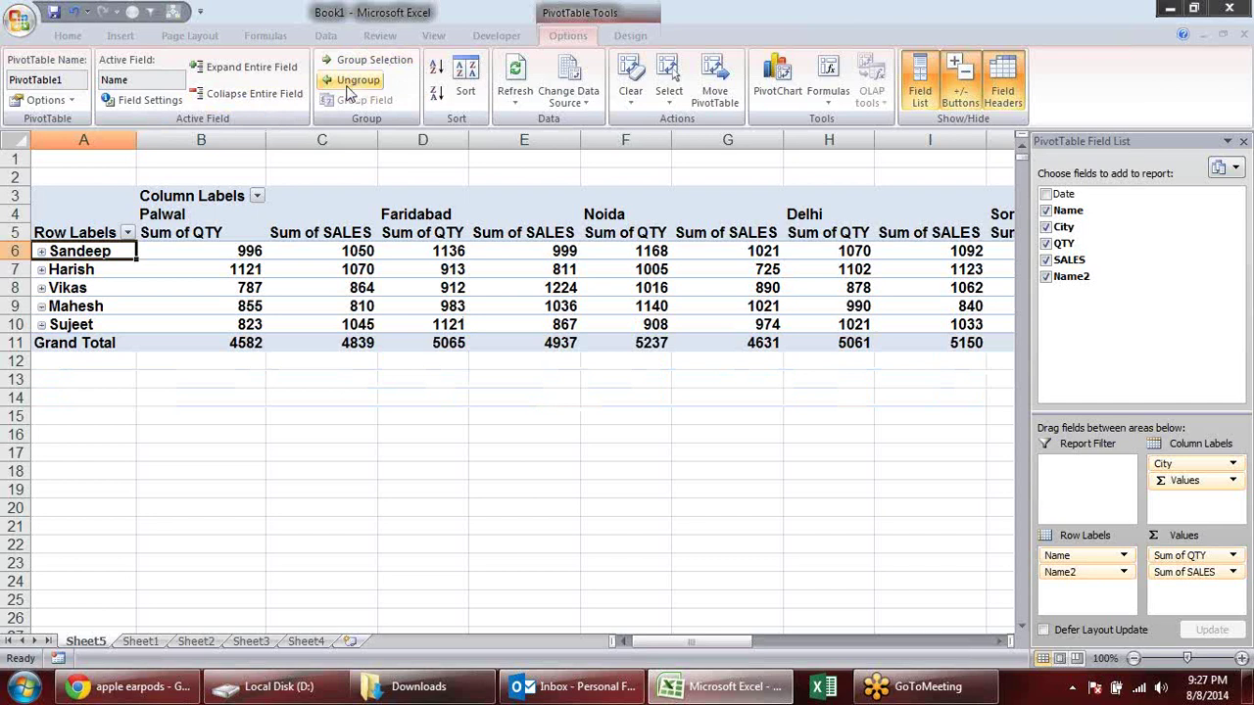
Step: Move Name2 above Name in Row Labels, expand Group2 and ungroup it into separate names
{"action": "left_click_drag", "start_coordinate": [79, 251], "coordinate": [70, 324]}
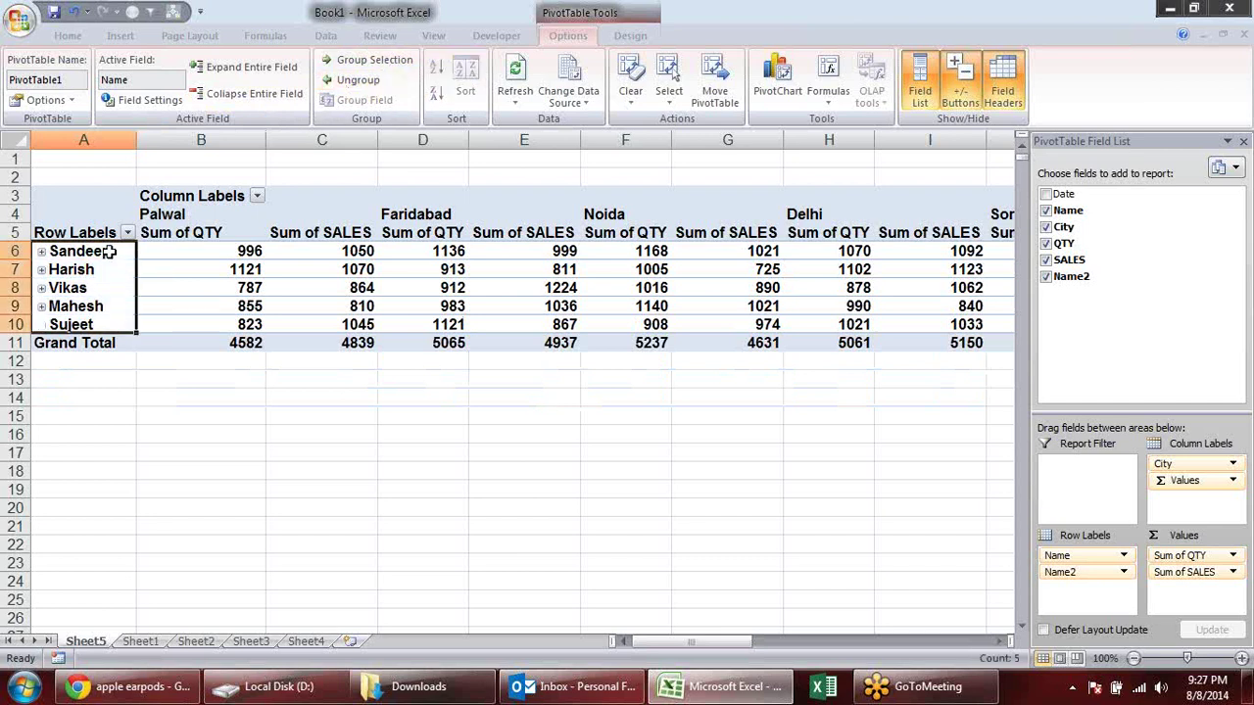
{"action": "left_click_drag", "start_coordinate": [110, 252], "coordinate": [112, 273]}
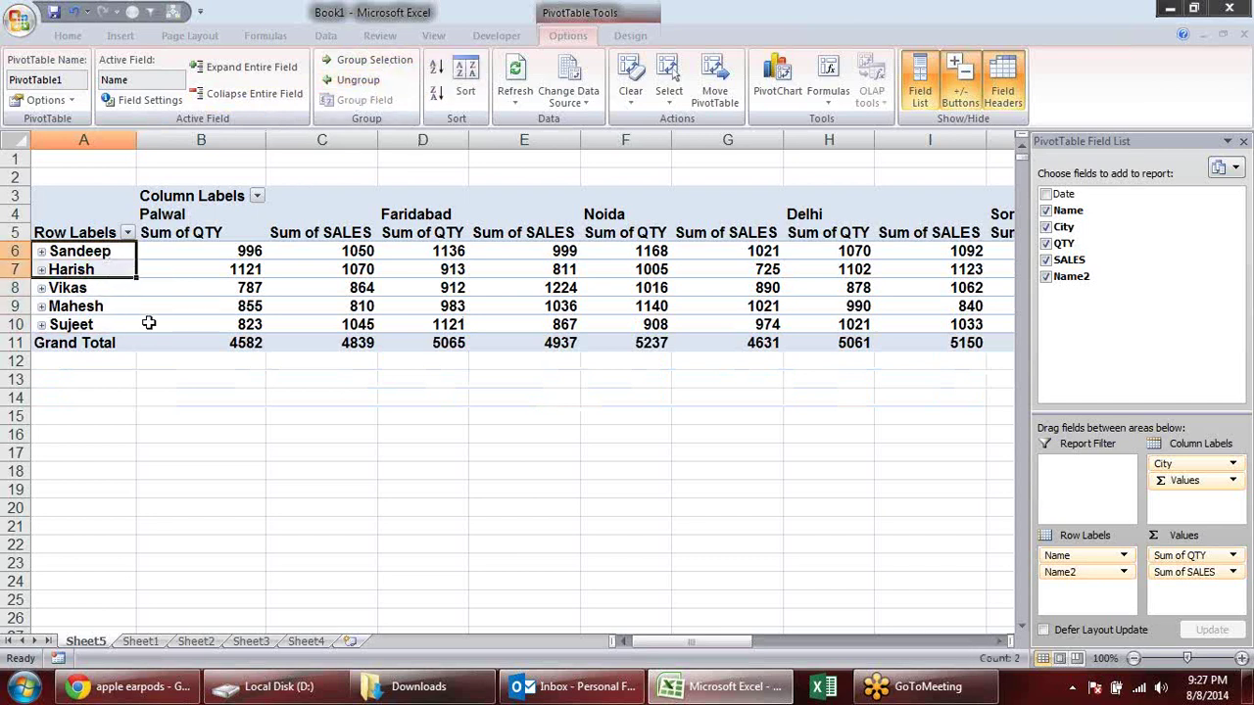
{"action": "left_click", "coordinate": [166, 363]}
{"action": "left_click_drag", "start_coordinate": [61, 288], "coordinate": [78, 308]}
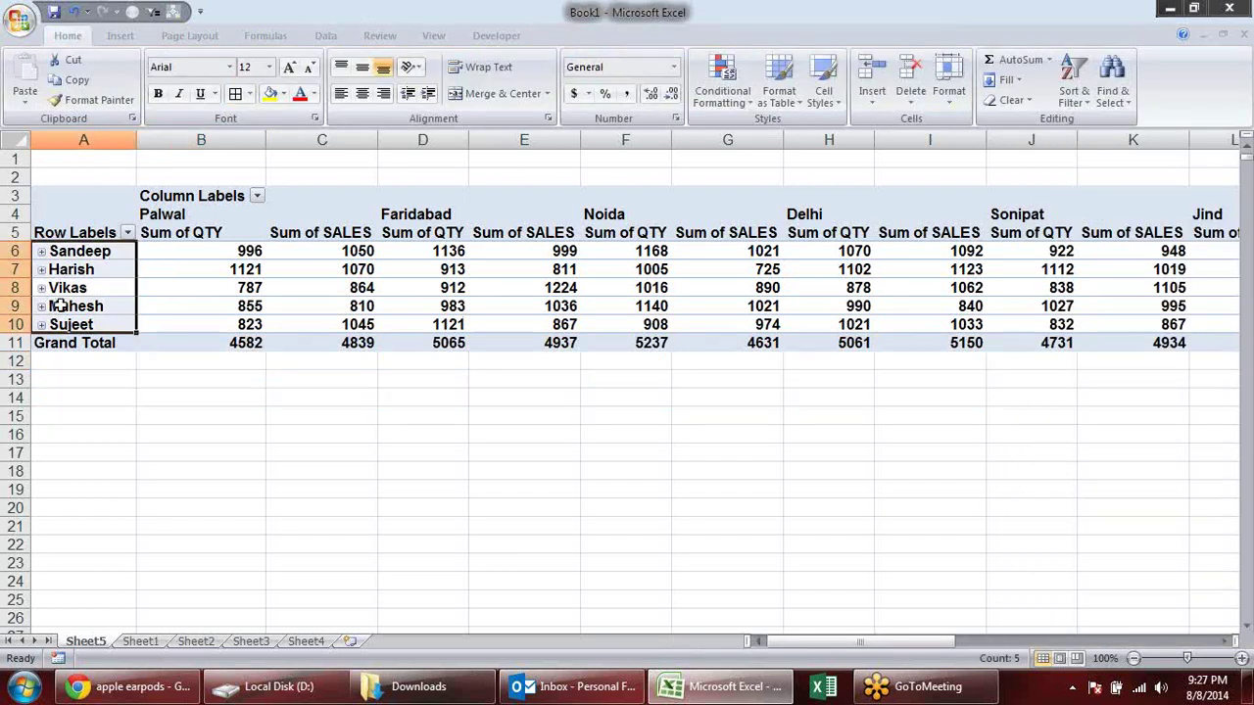
{"action": "left_click", "coordinate": [200, 397]}
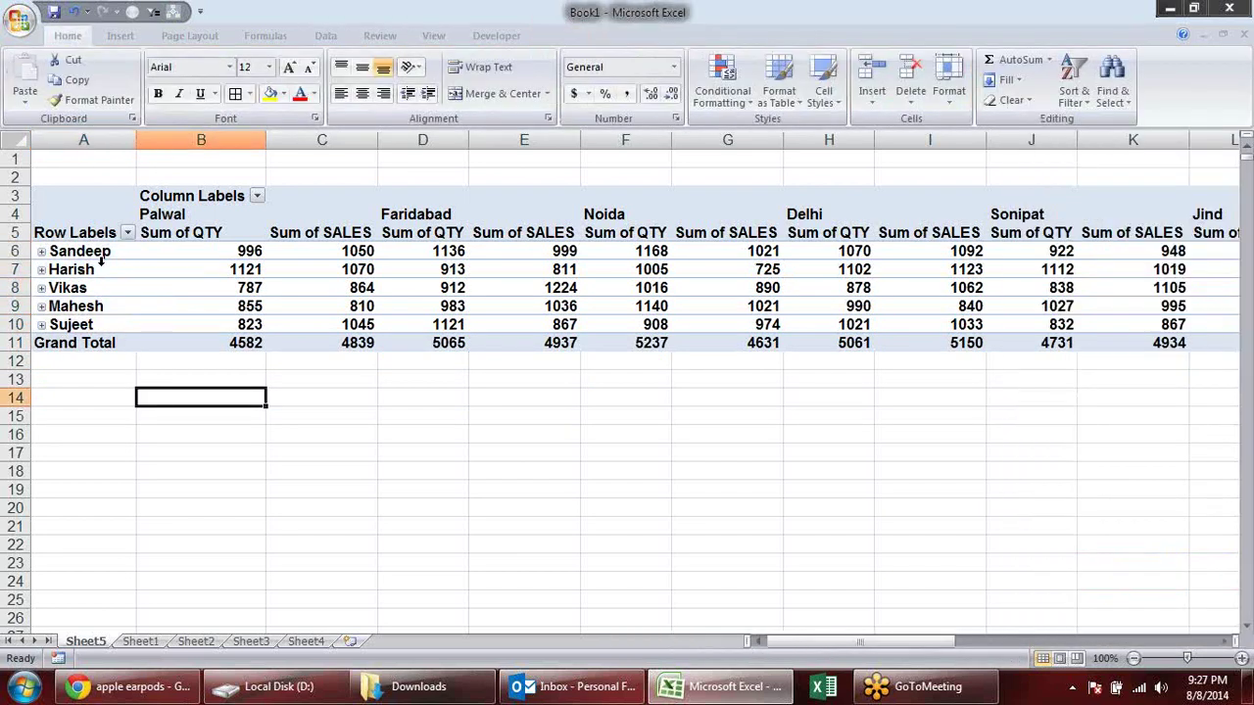
{"action": "left_click", "coordinate": [41, 252]}
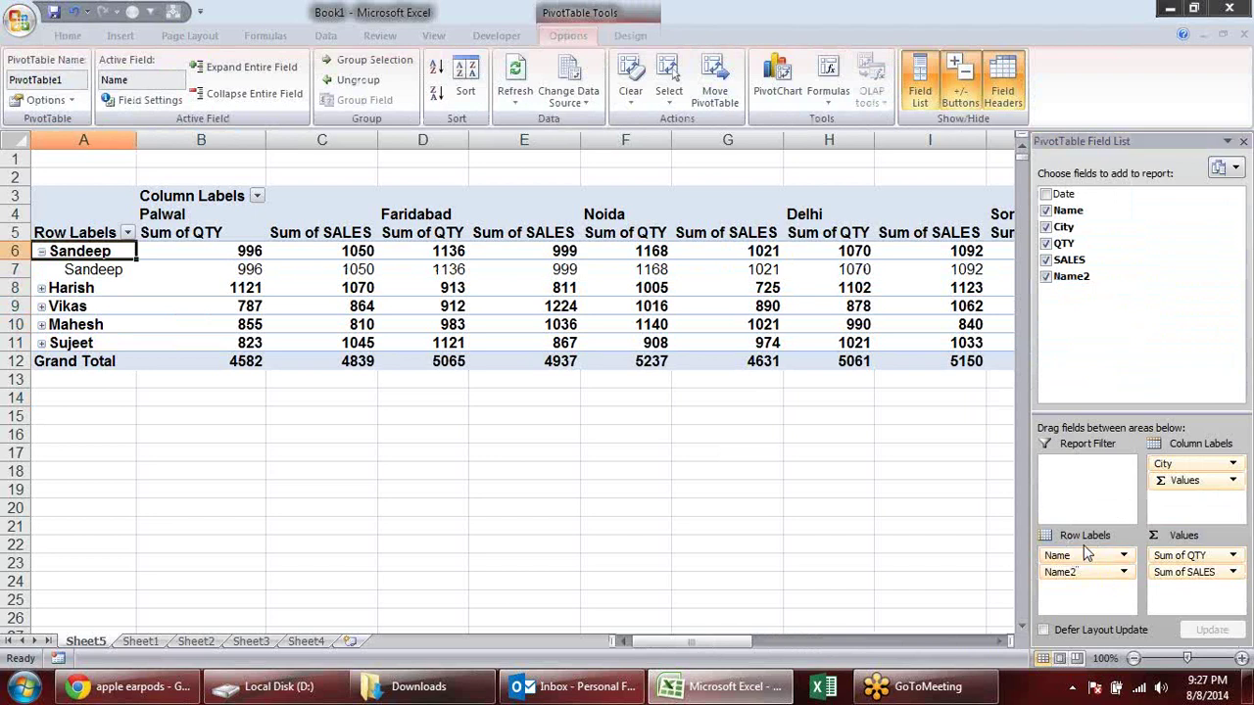
{"action": "left_click_drag", "start_coordinate": [1086, 554], "coordinate": [1092, 578]}
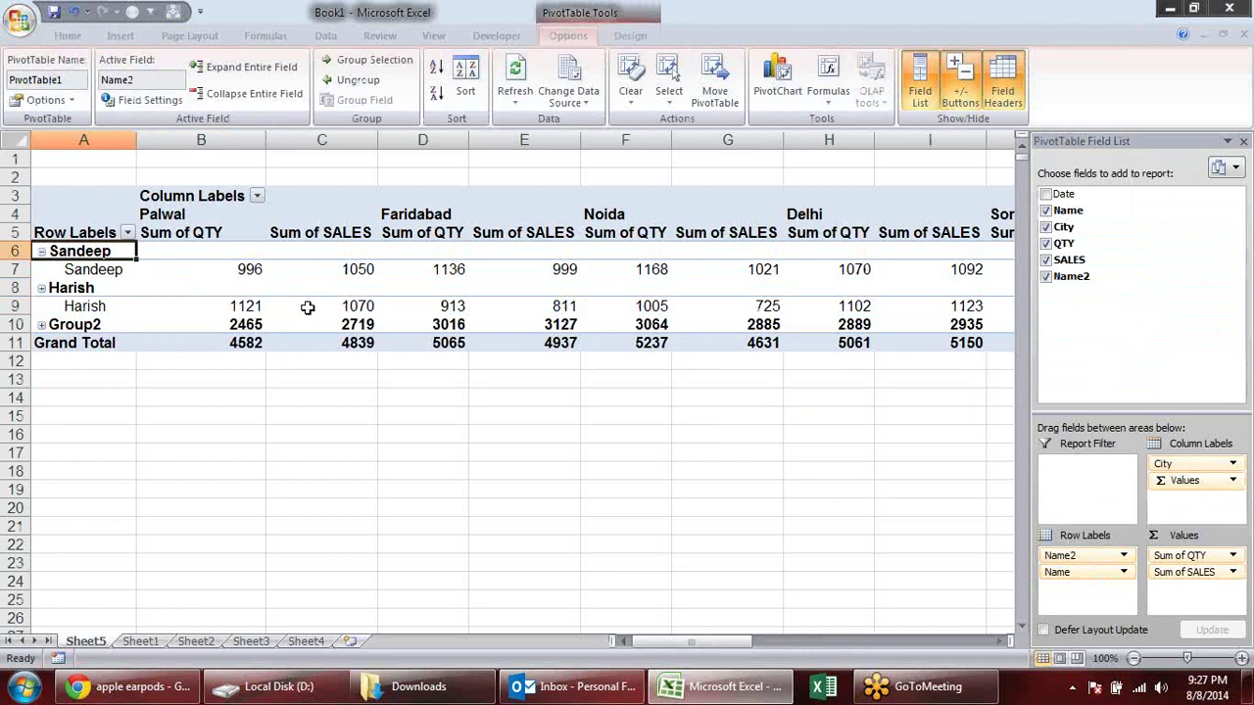
{"action": "left_click", "coordinate": [41, 326]}
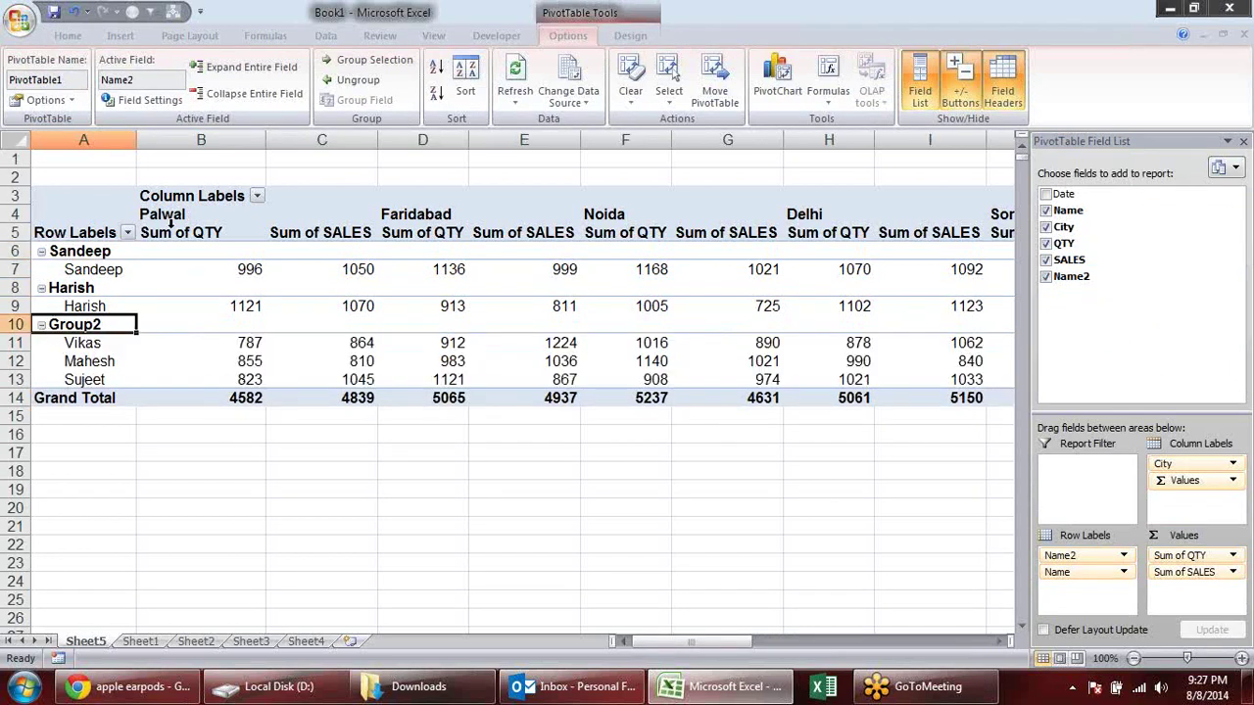
{"action": "left_click", "coordinate": [355, 80]}
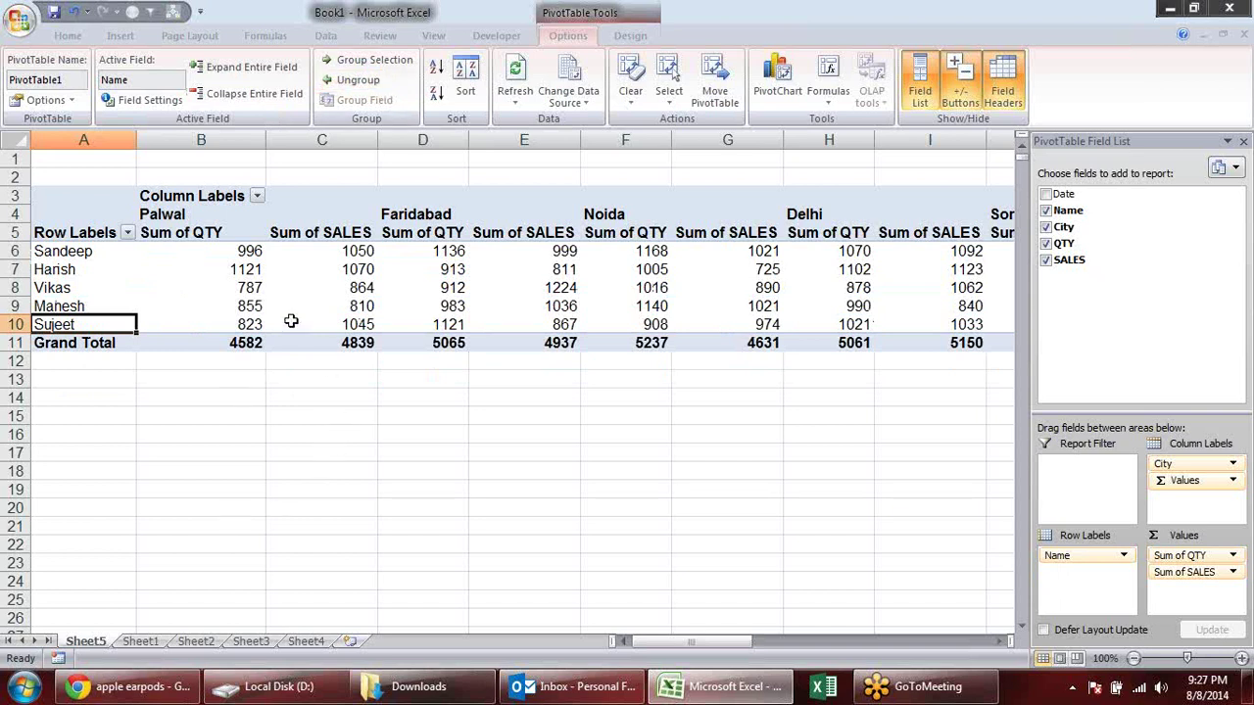
Step: Make City a report filter, leaving one QTY and SALES total per name (34717, 33712)
{"action": "left_click", "coordinate": [105, 271]}
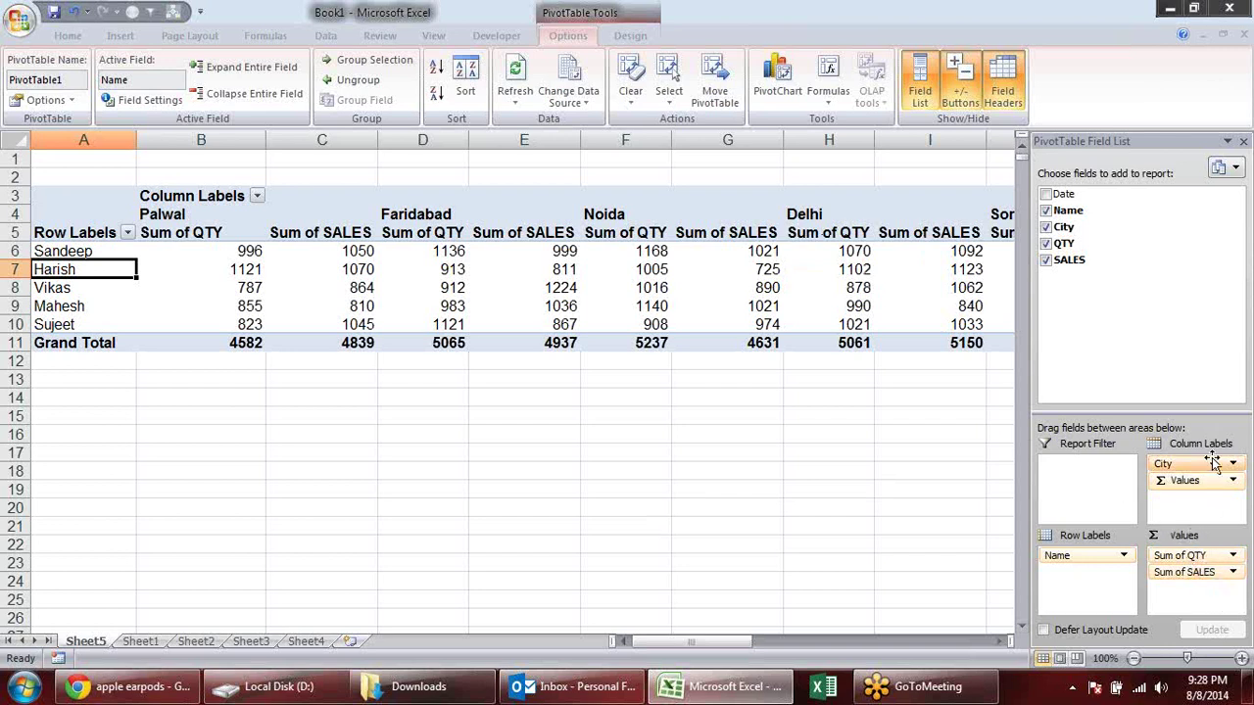
{"action": "left_click_drag", "start_coordinate": [1213, 468], "coordinate": [1078, 482]}
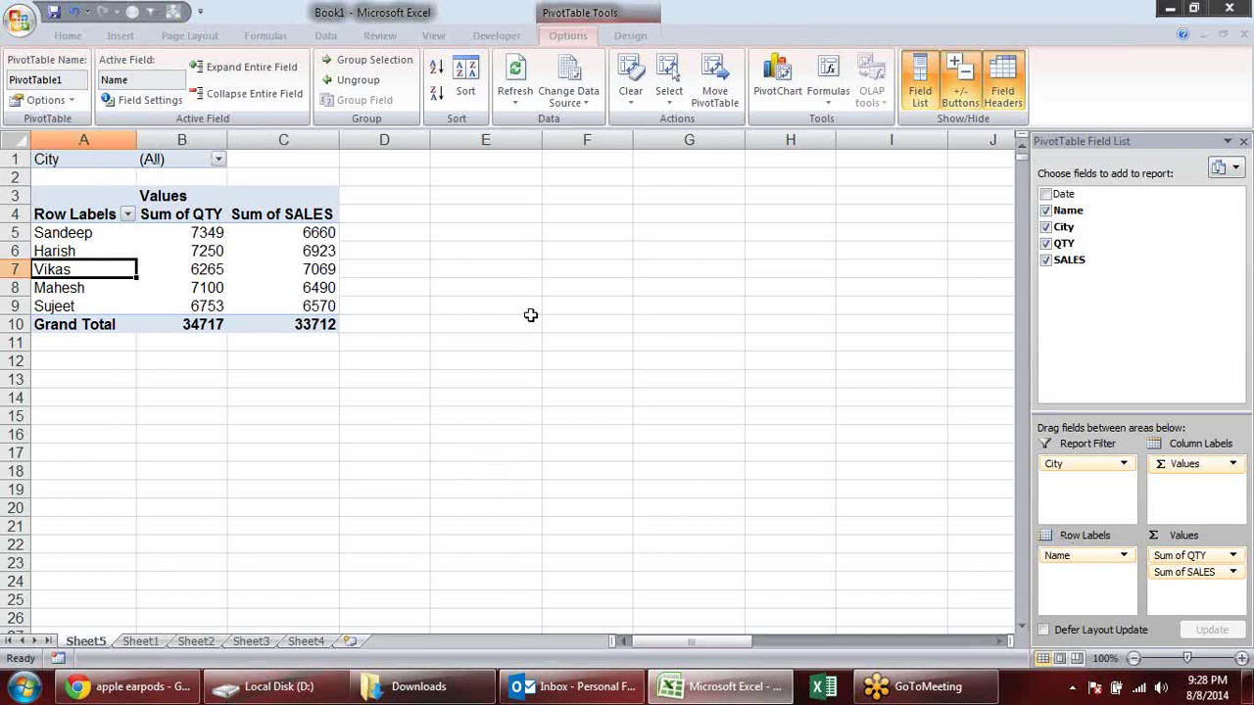
Step: Nest City under Name in the rows, filter names to Sandeep and Harish, and expand Harish
{"action": "left_click_drag", "start_coordinate": [1096, 466], "coordinate": [1100, 578]}
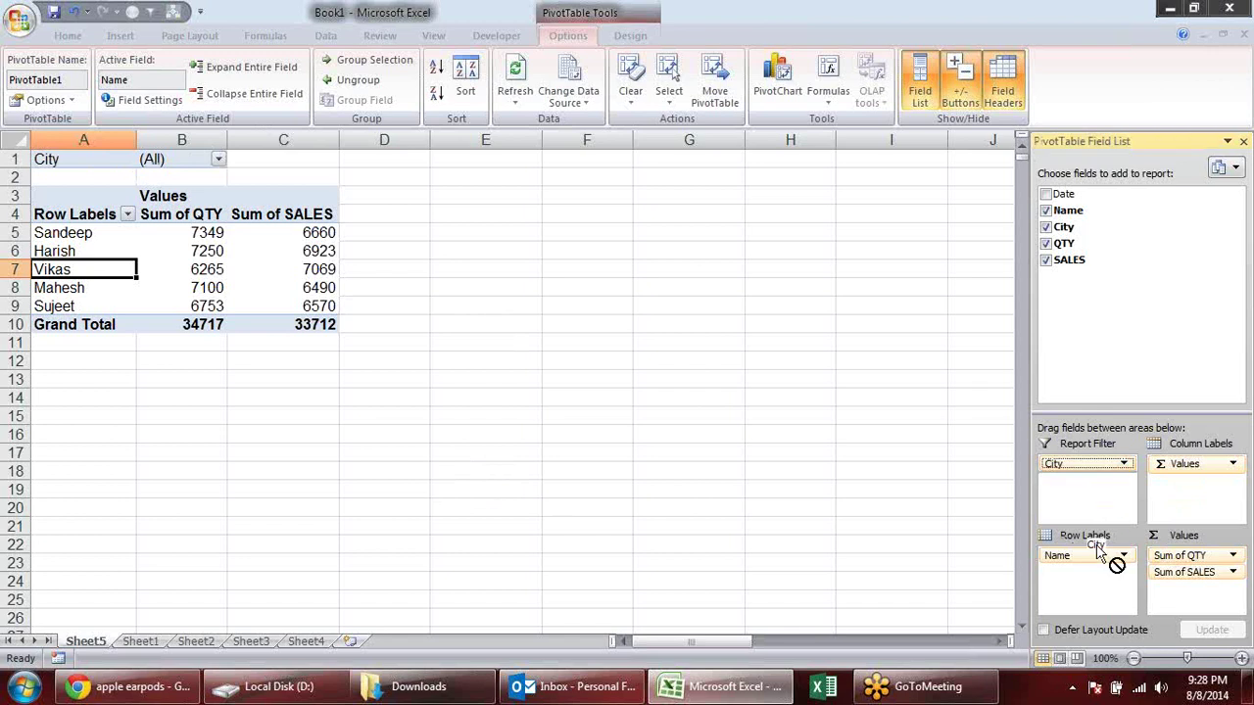
{"action": "left_click", "coordinate": [434, 291]}
{"action": "left_click", "coordinate": [128, 216]}
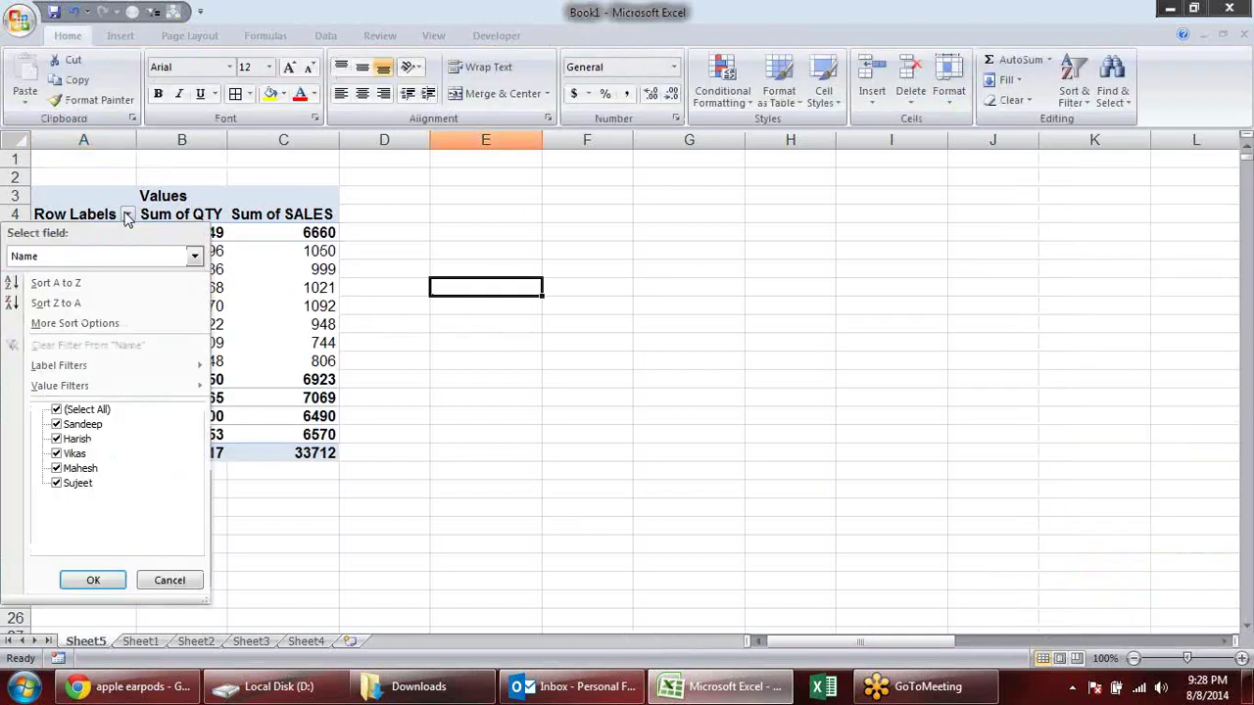
{"action": "left_click", "coordinate": [194, 257]}
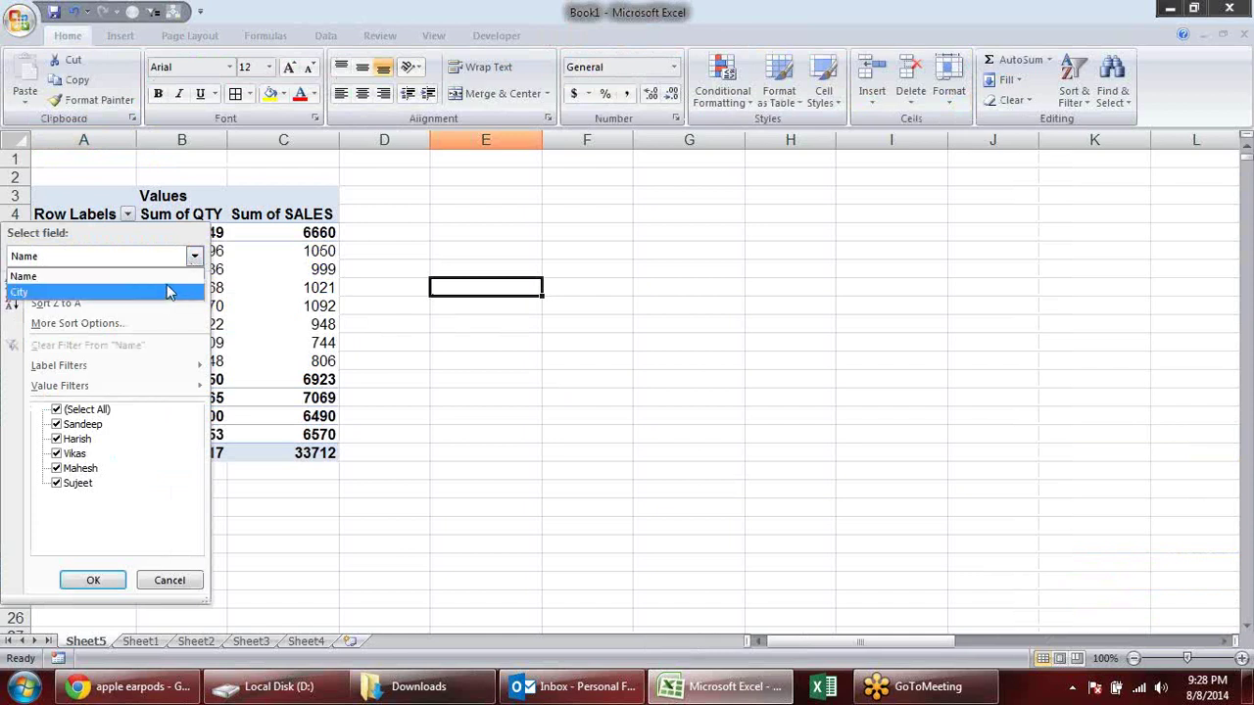
{"action": "left_click", "coordinate": [169, 281]}
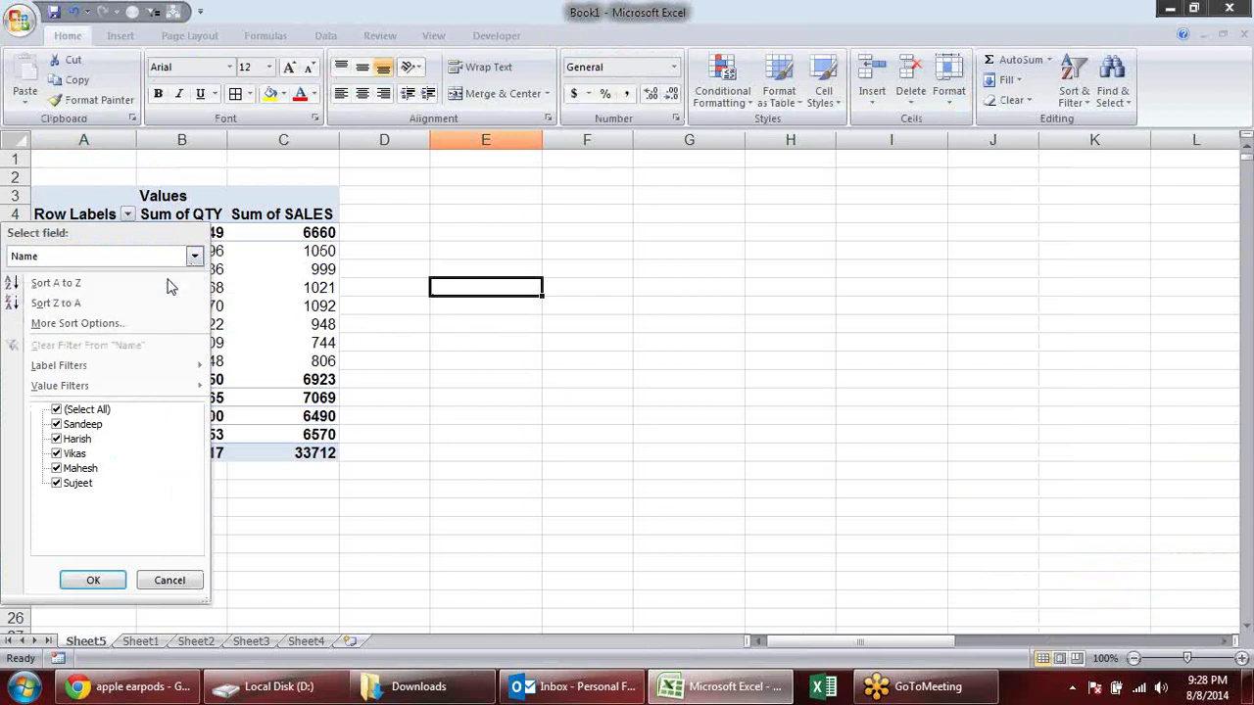
{"action": "left_click", "coordinate": [56, 412]}
{"action": "left_click", "coordinate": [56, 424]}
{"action": "left_click", "coordinate": [56, 439]}
{"action": "left_click", "coordinate": [93, 580]}
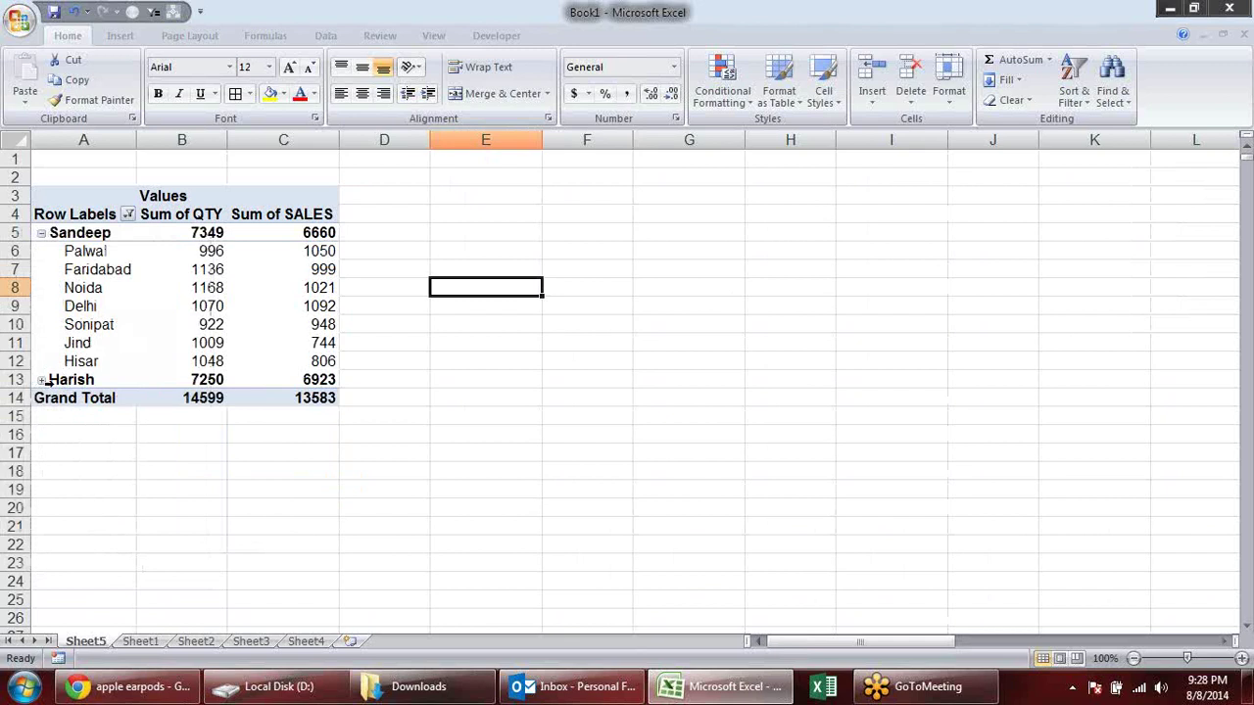
{"action": "left_click", "coordinate": [42, 380]}
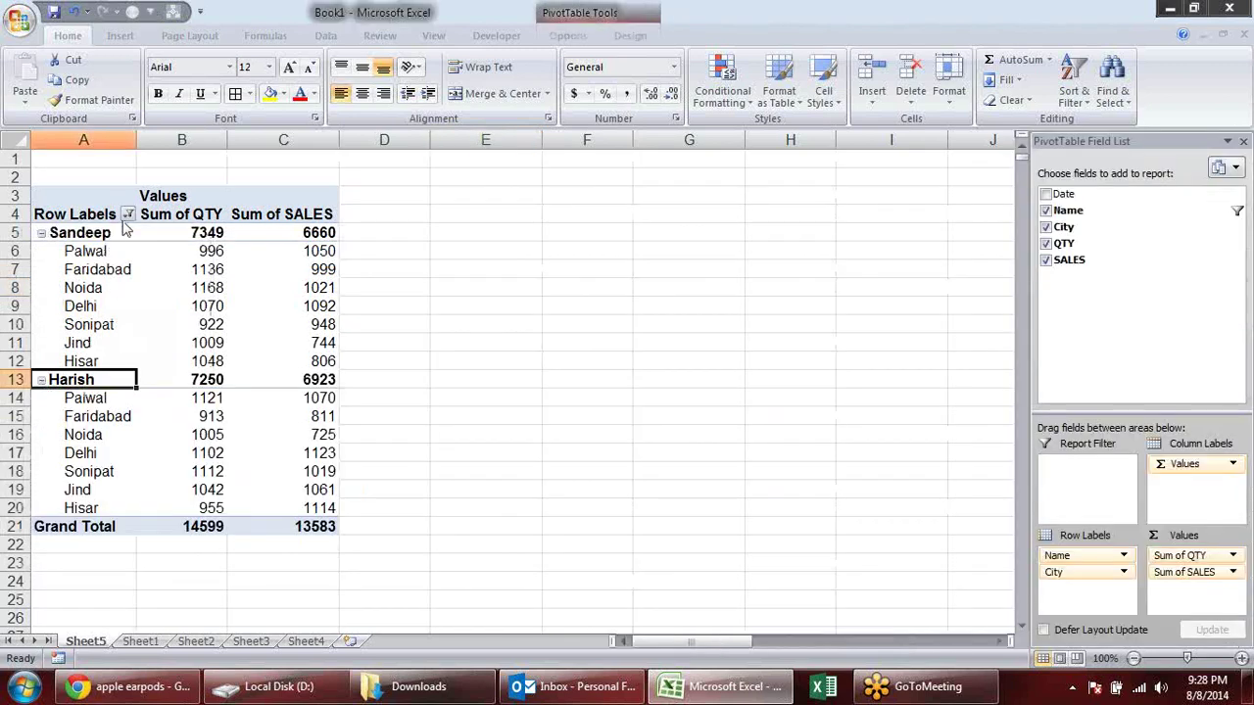
Step: Filter the pivot's City rows to show only Palwal and Faridabad
{"action": "left_click", "coordinate": [127, 214]}
{"action": "left_click", "coordinate": [194, 255]}
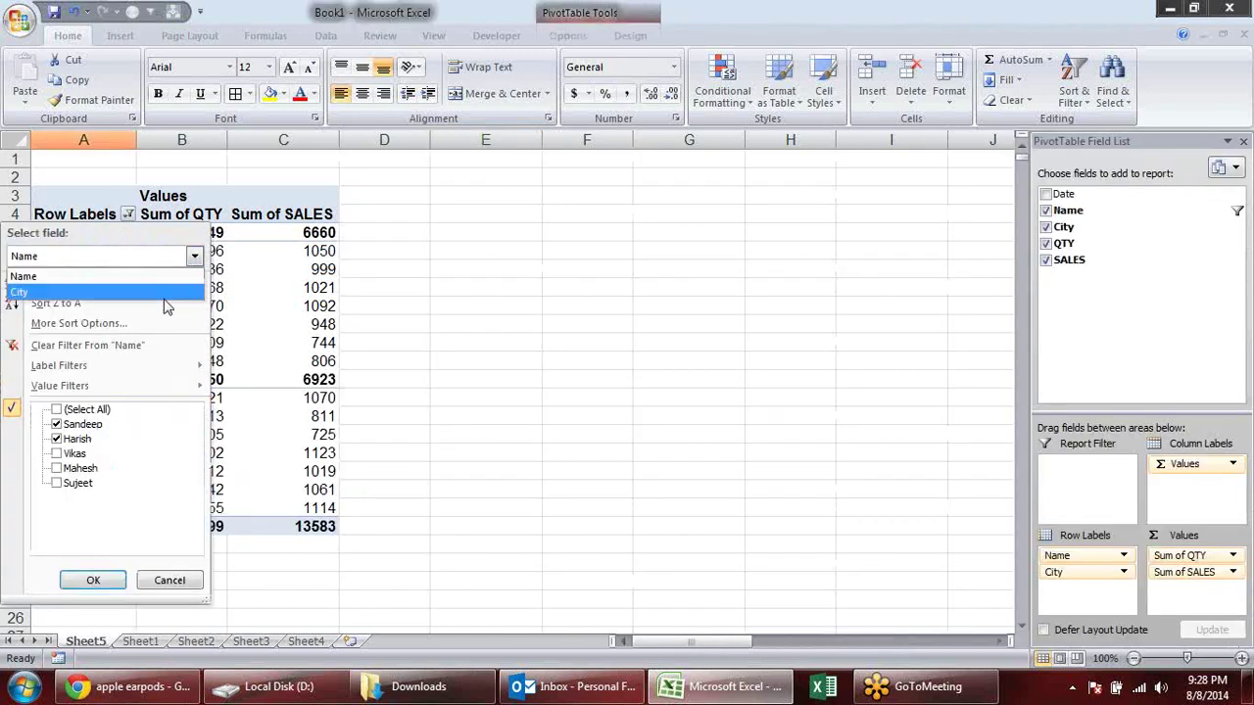
{"action": "left_click", "coordinate": [165, 293]}
{"action": "left_click", "coordinate": [59, 410]}
{"action": "key", "text": "Down"}
{"action": "left_click", "coordinate": [57, 424]}
{"action": "left_click", "coordinate": [57, 439]}
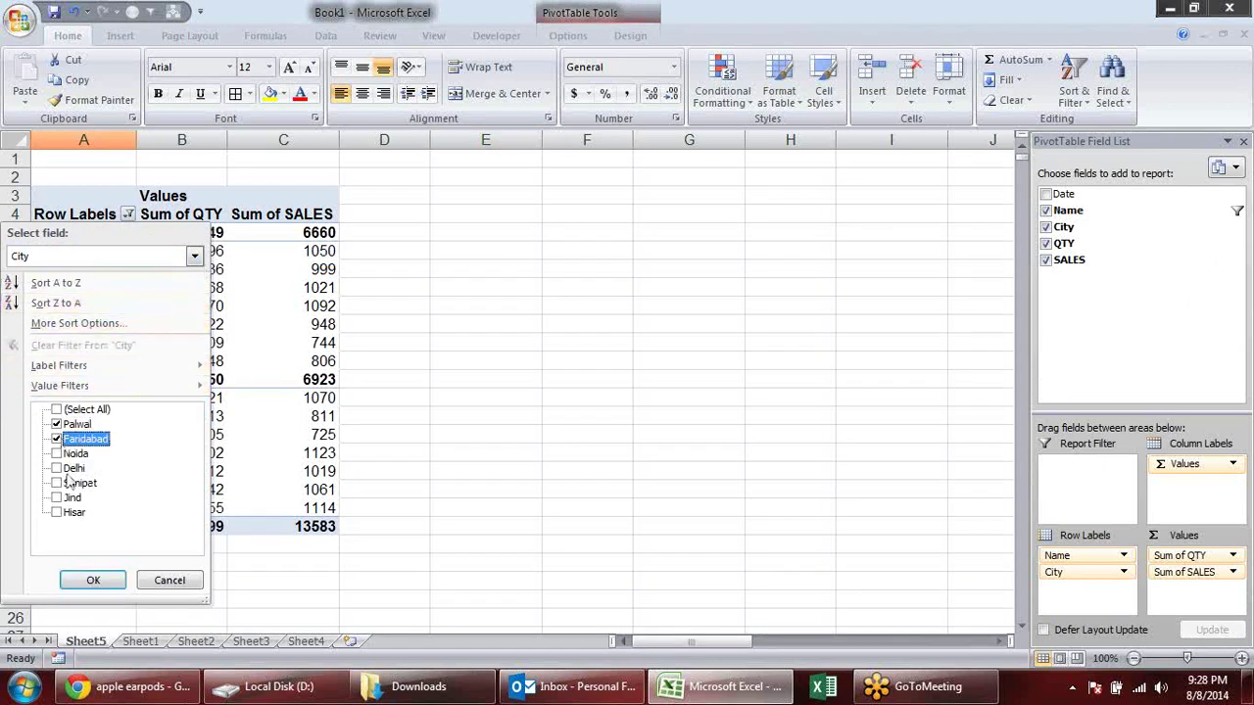
{"action": "left_click", "coordinate": [96, 580]}
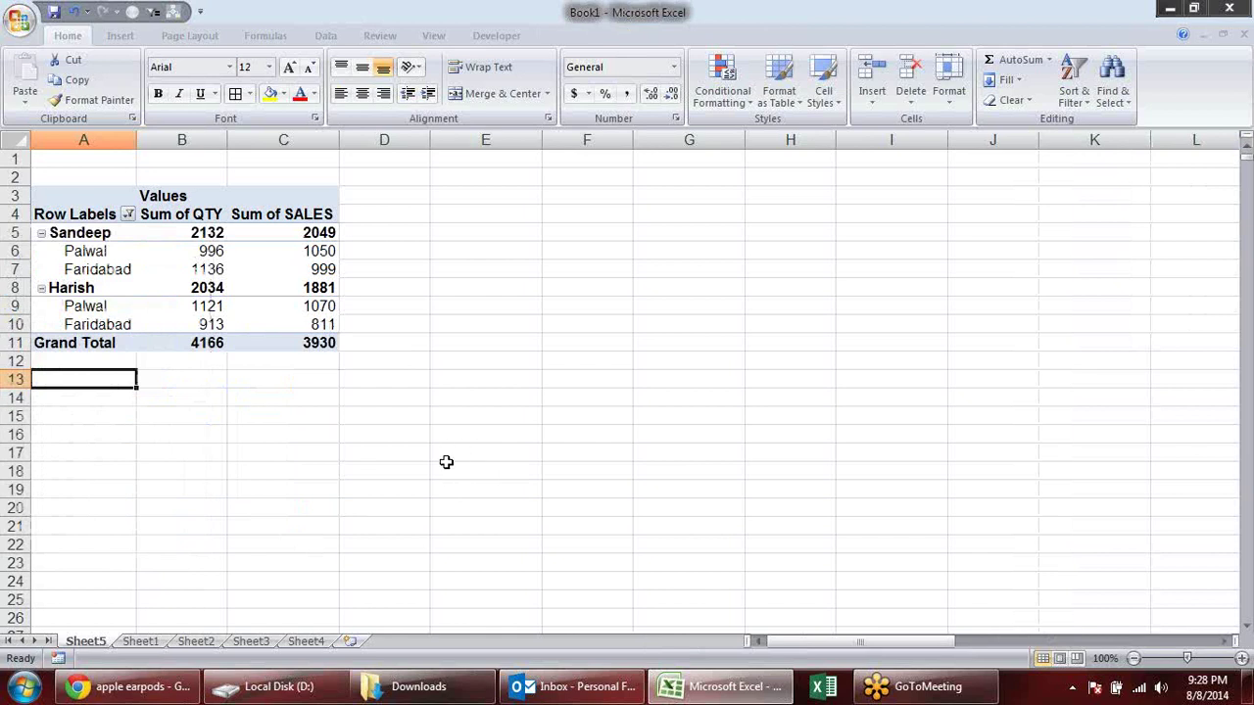
Step: Reselect all cities and all names so totals return to 34717 QTY and 33712 SALES
{"action": "left_click", "coordinate": [127, 214]}
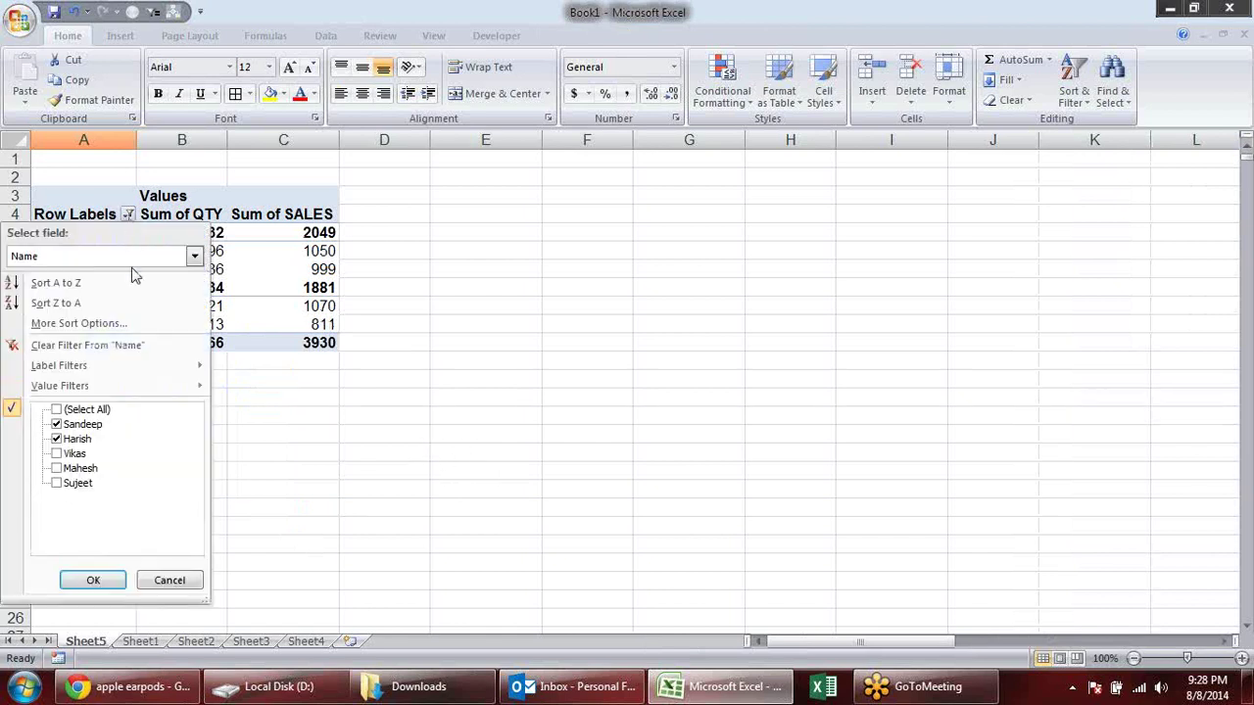
{"action": "left_click", "coordinate": [193, 256]}
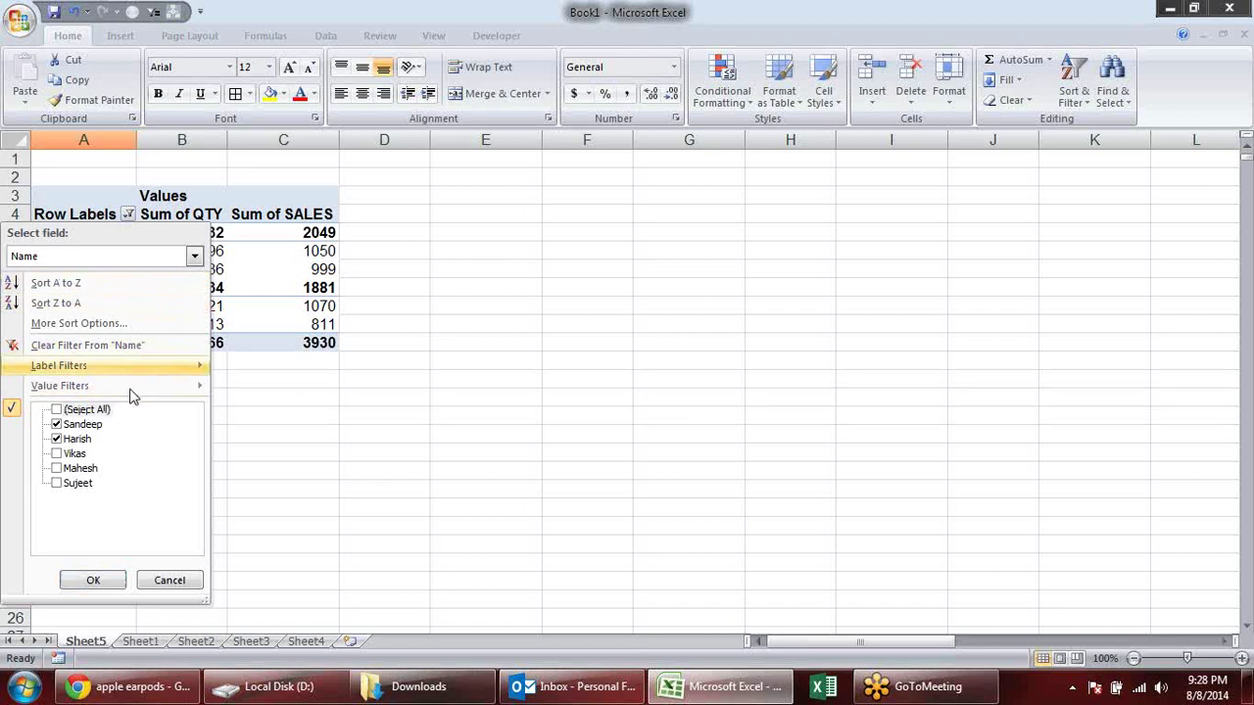
{"action": "left_click", "coordinate": [56, 410]}
{"action": "left_click", "coordinate": [193, 256]}
{"action": "left_click", "coordinate": [171, 294]}
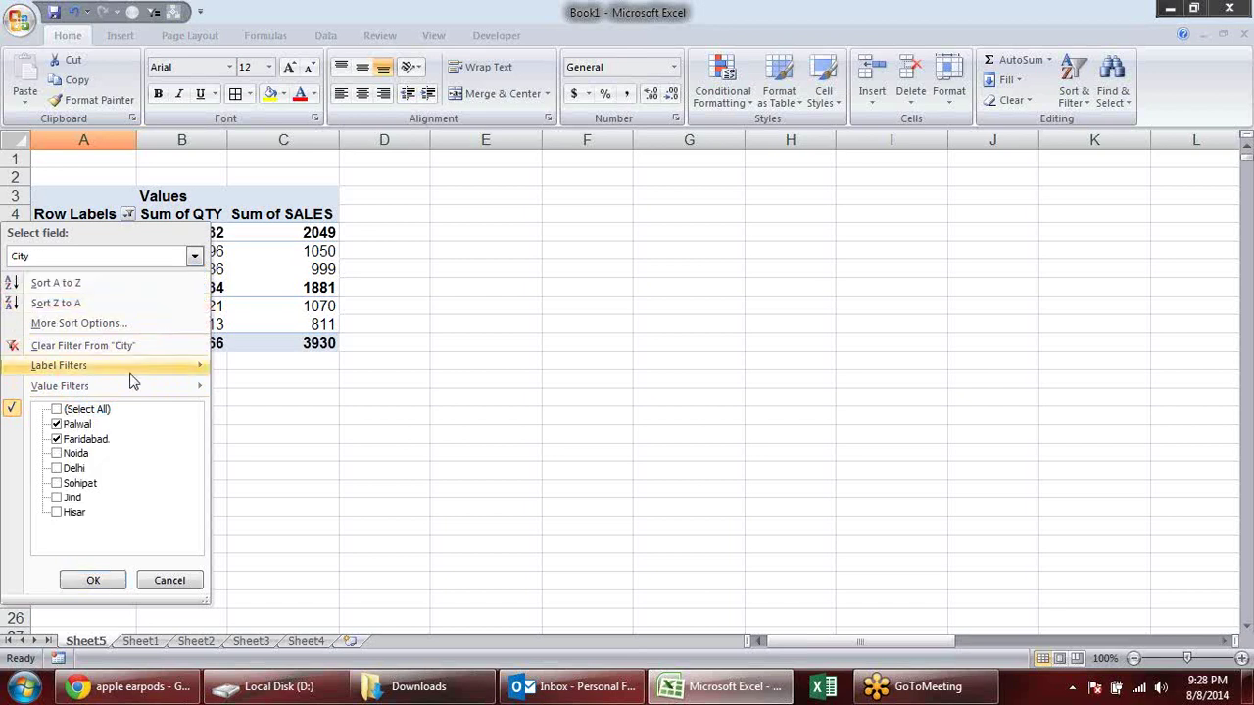
{"action": "left_click", "coordinate": [59, 411]}
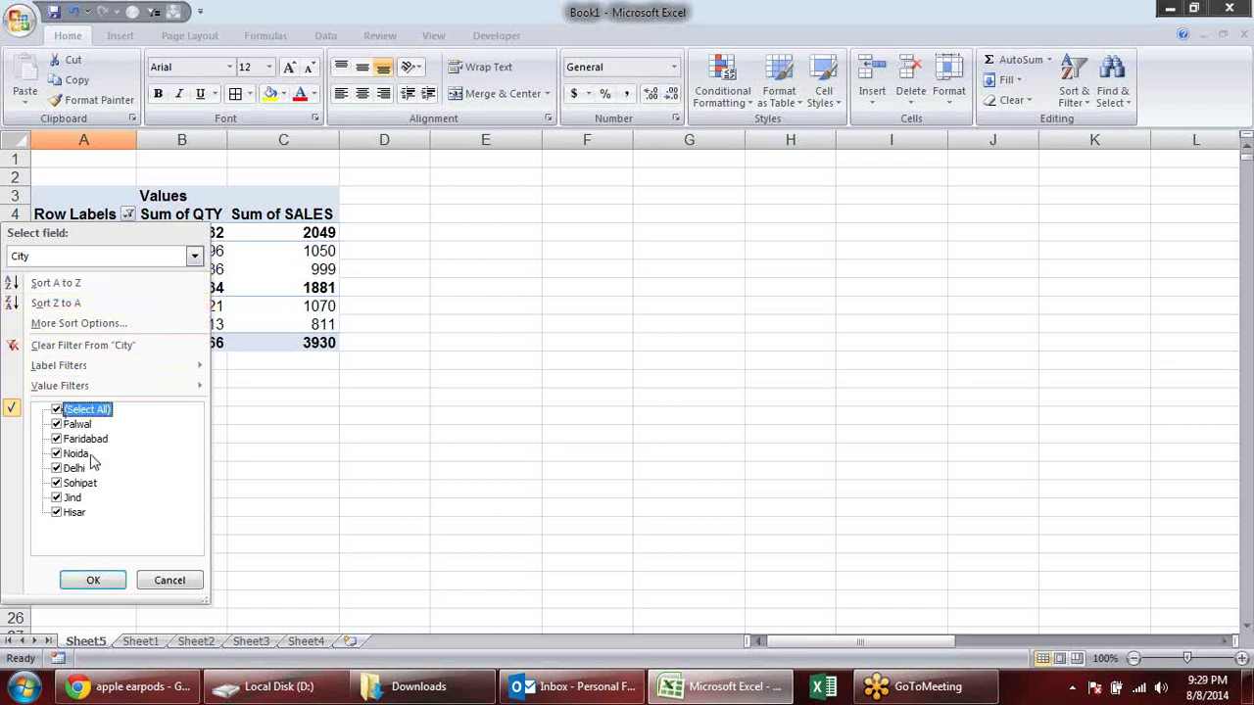
{"action": "left_click", "coordinate": [93, 580]}
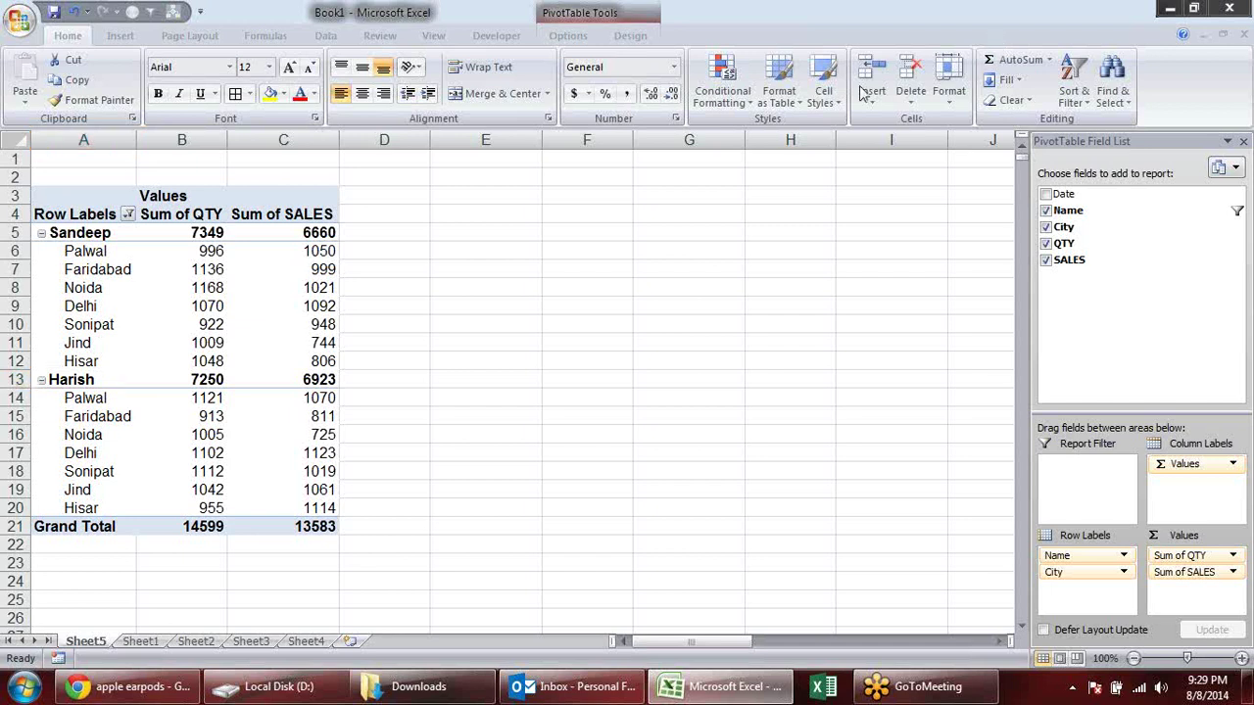
{"action": "left_click", "coordinate": [128, 214]}
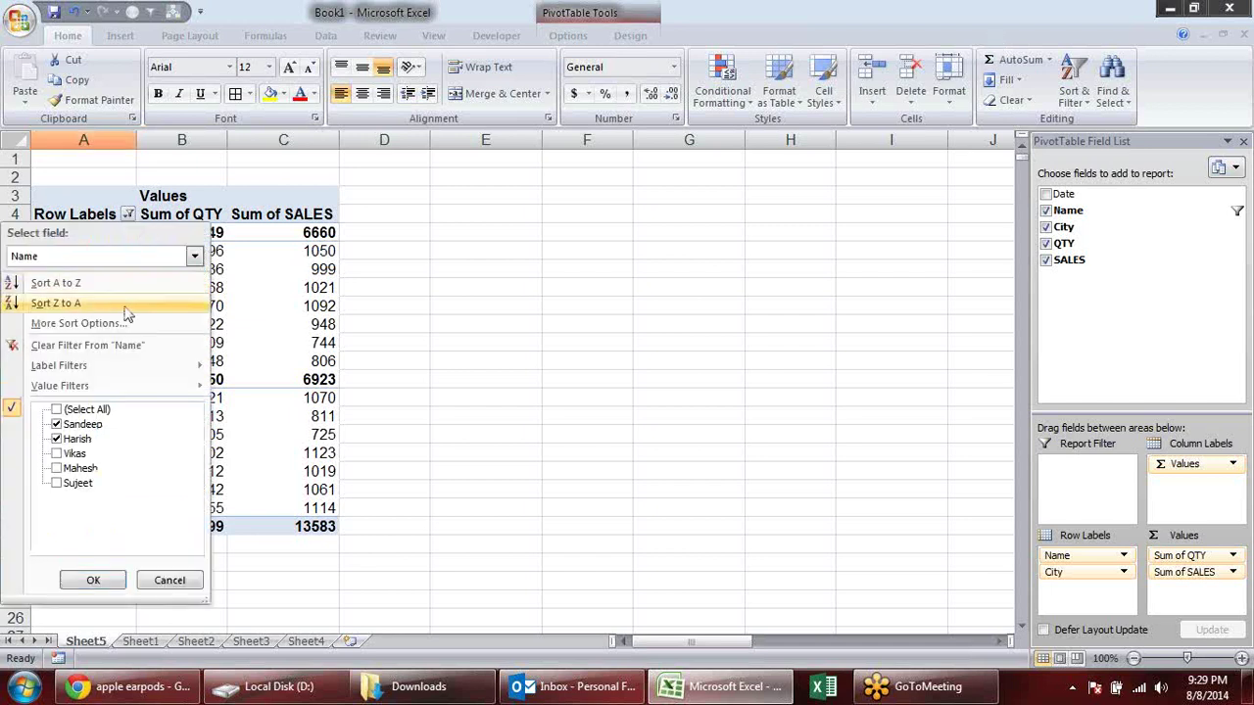
{"action": "left_click", "coordinate": [58, 411]}
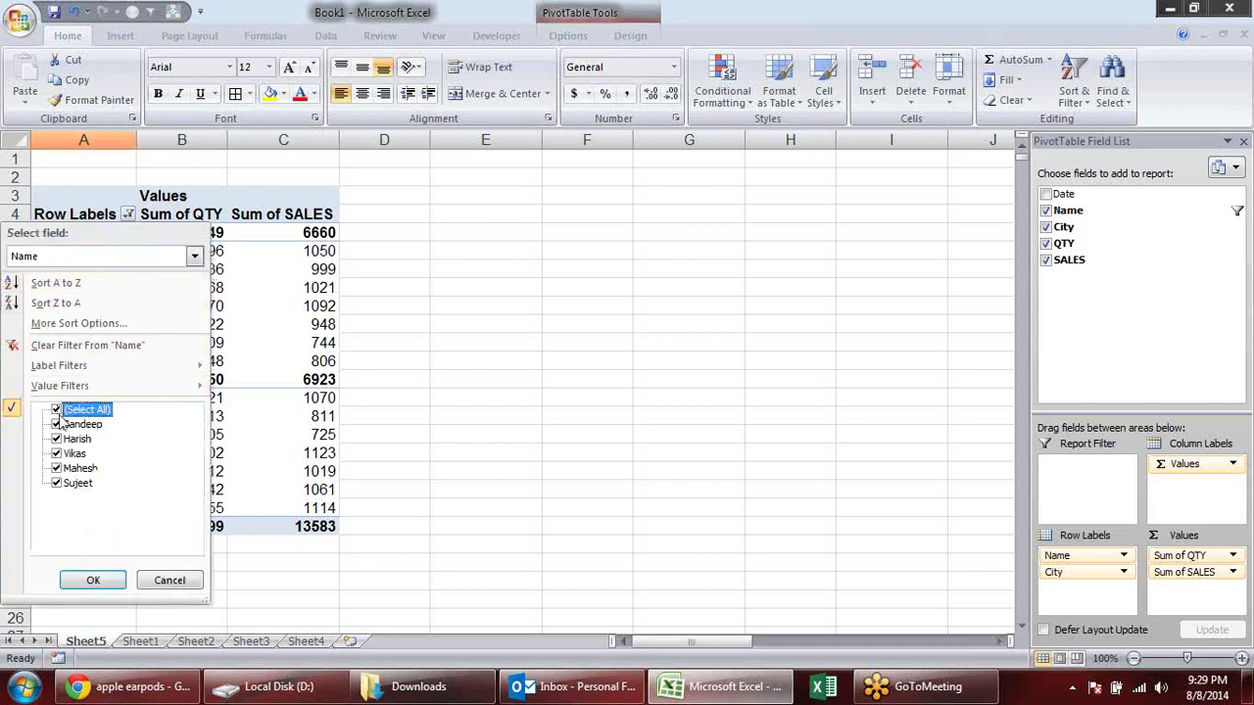
{"action": "left_click", "coordinate": [92, 580]}
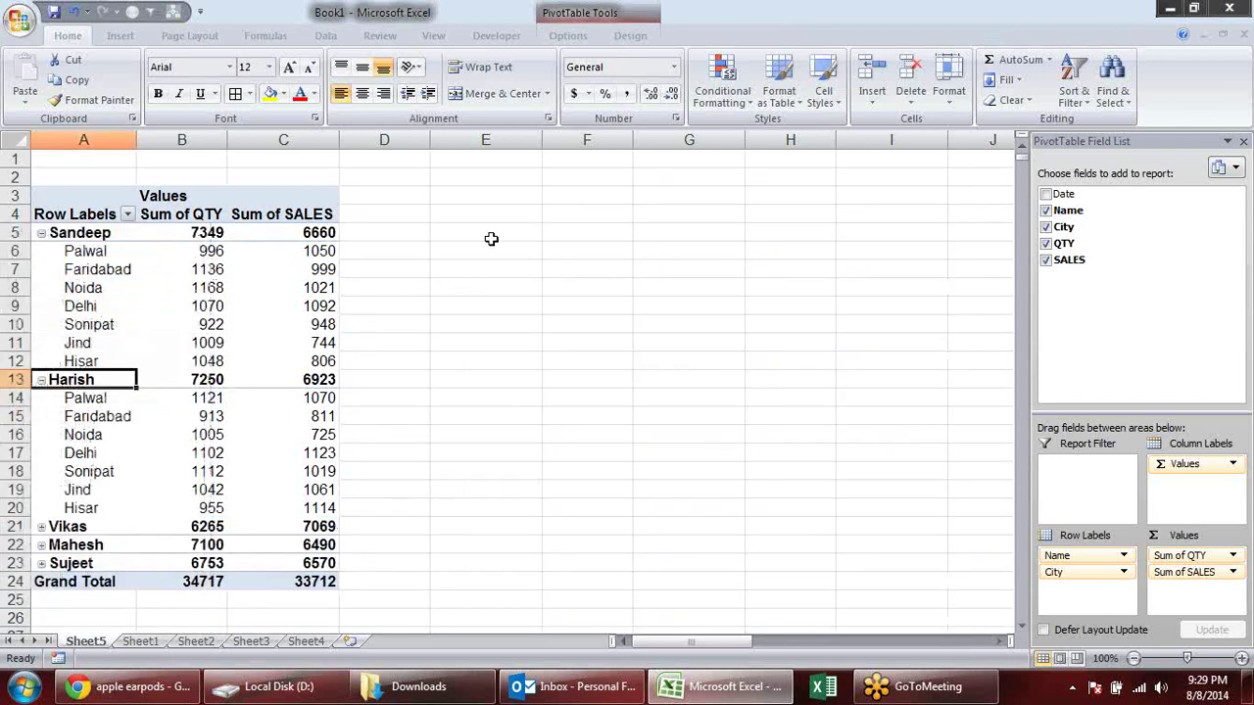
Step: Move City back to the Report Filter area above the pivot
{"action": "left_click_drag", "start_coordinate": [1055, 572], "coordinate": [1087, 490]}
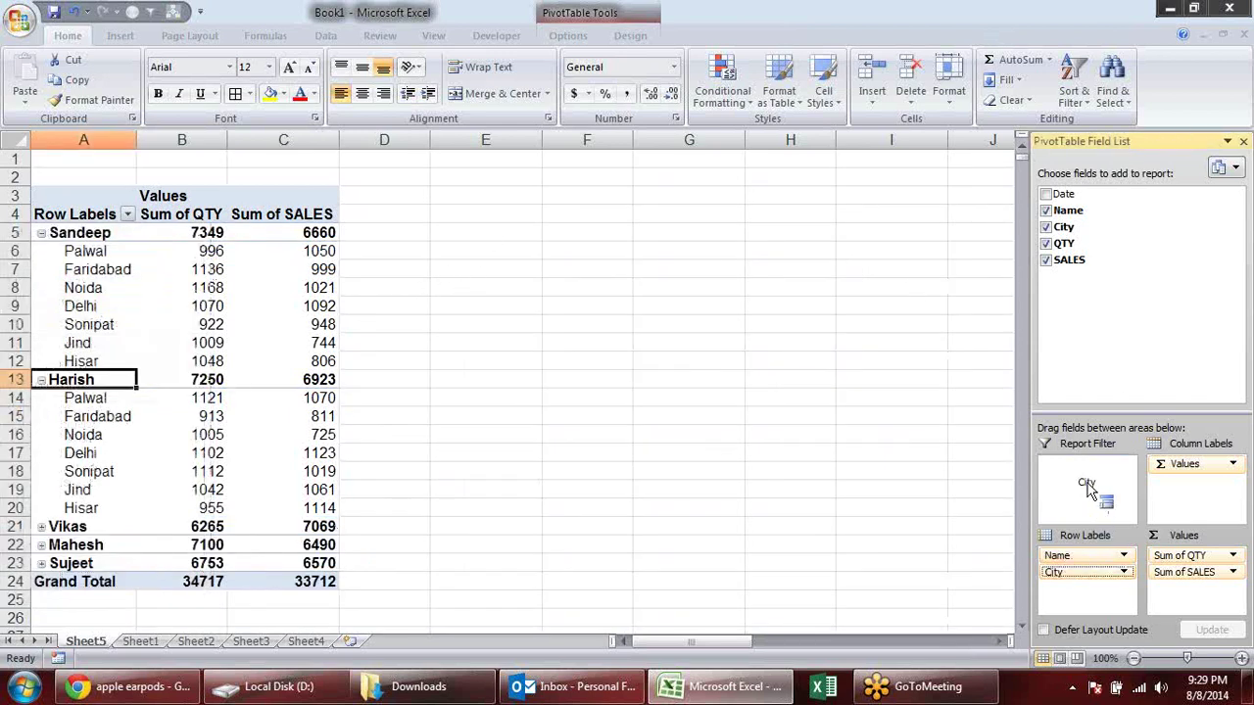
{"action": "left_click", "coordinate": [301, 362]}
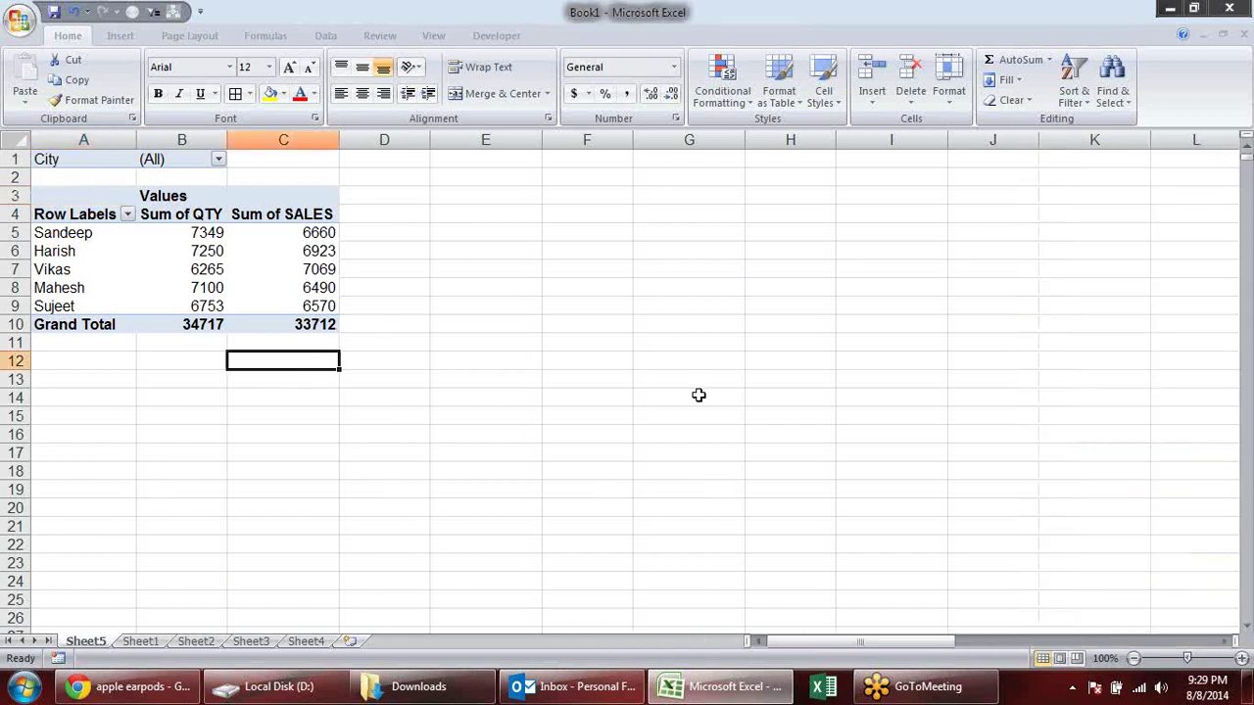
{"action": "left_click", "coordinate": [253, 270]}
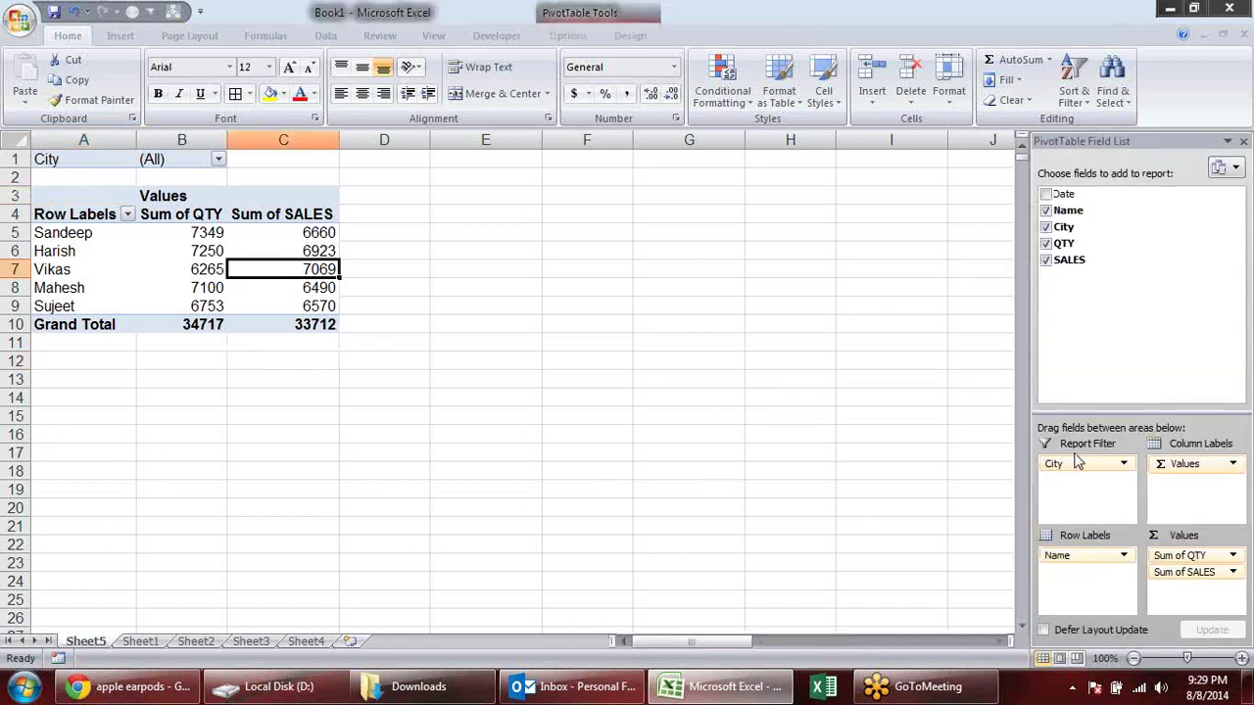
Step: Filter the report by a single city: first Palwal, then Faridabad
{"action": "left_click", "coordinate": [217, 159]}
{"action": "left_click", "coordinate": [82, 194]}
{"action": "left_click", "coordinate": [107, 365]}
{"action": "left_click", "coordinate": [217, 159]}
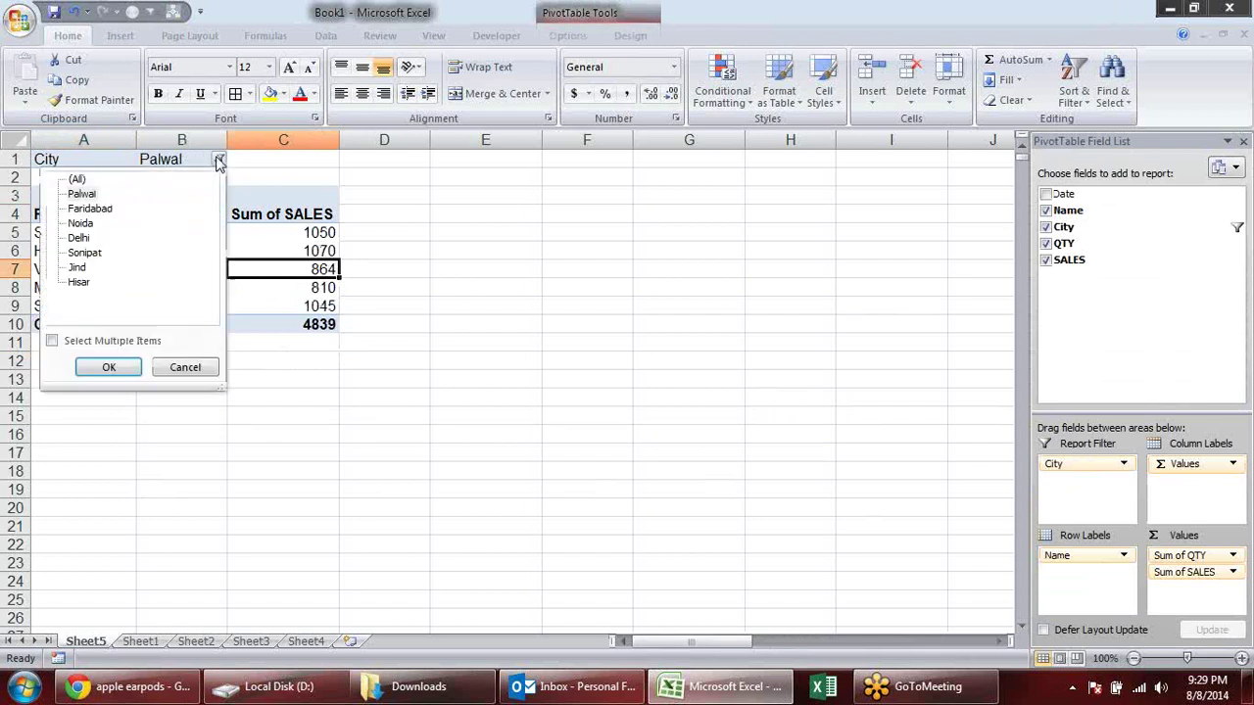
{"action": "left_click", "coordinate": [108, 209]}
{"action": "left_click", "coordinate": [104, 366]}
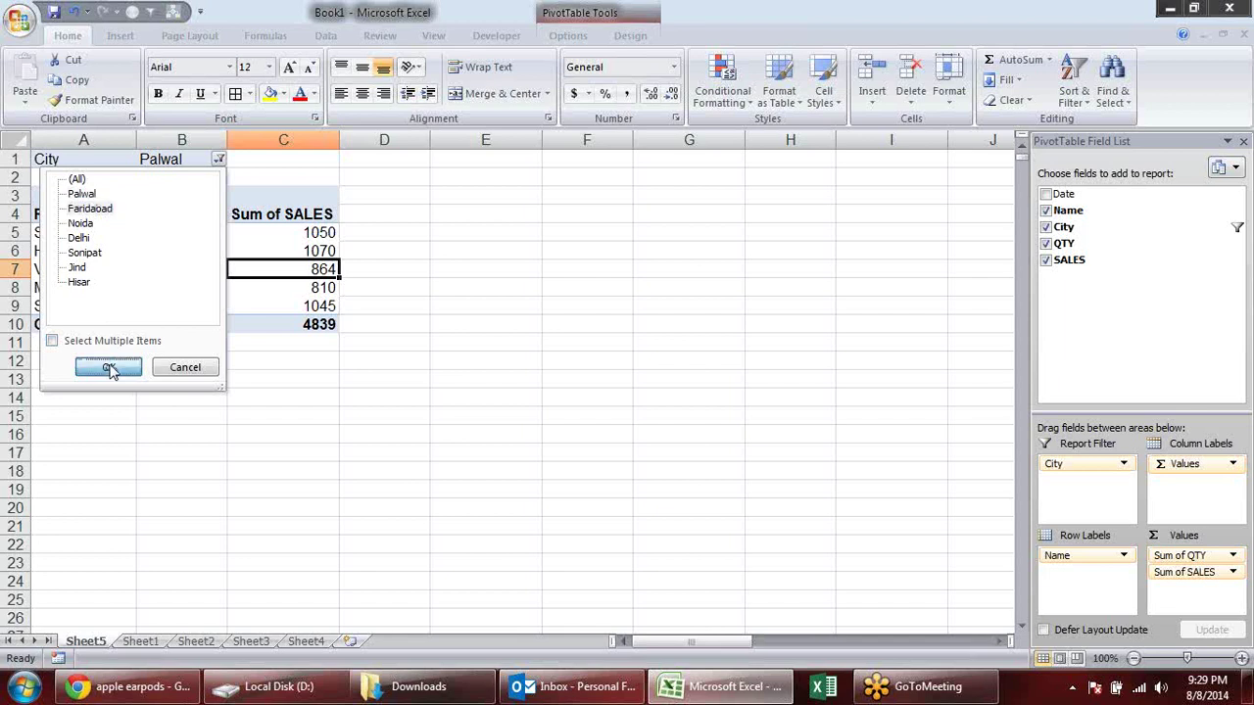
Step: Enable Select Multiple Items and add Noida and Delhi to the City filter
{"action": "left_click", "coordinate": [218, 162]}
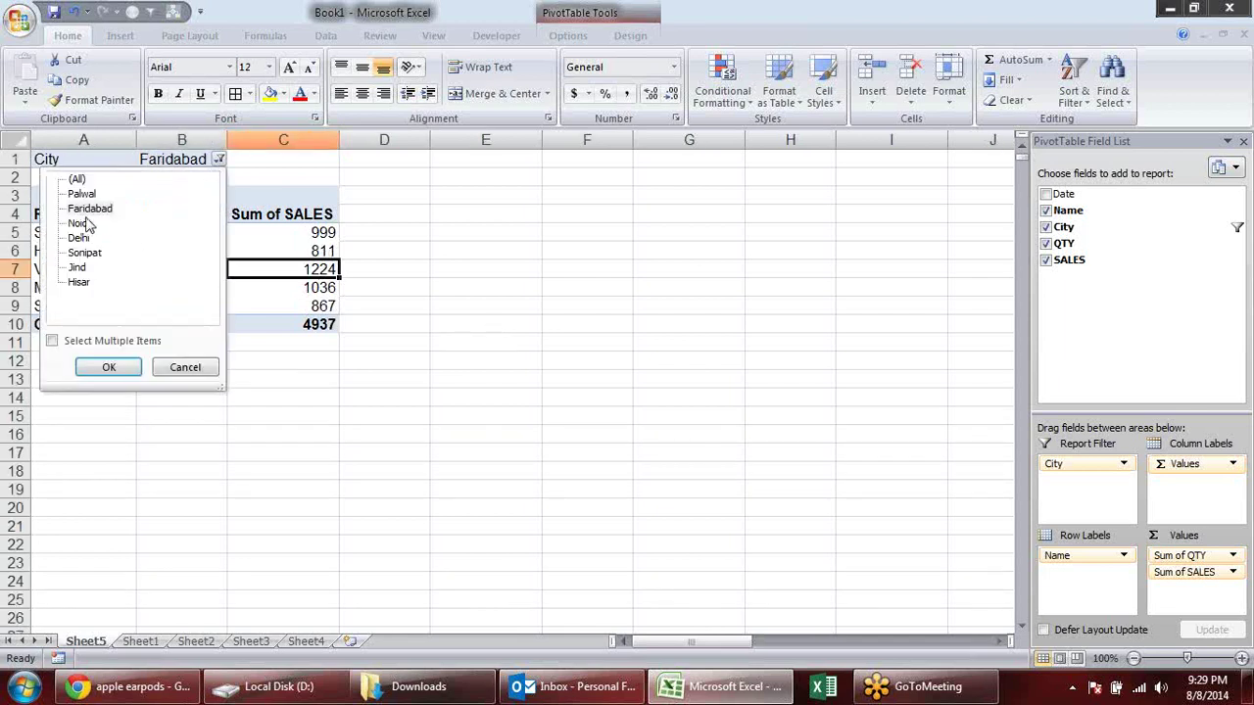
{"action": "left_click", "coordinate": [117, 342]}
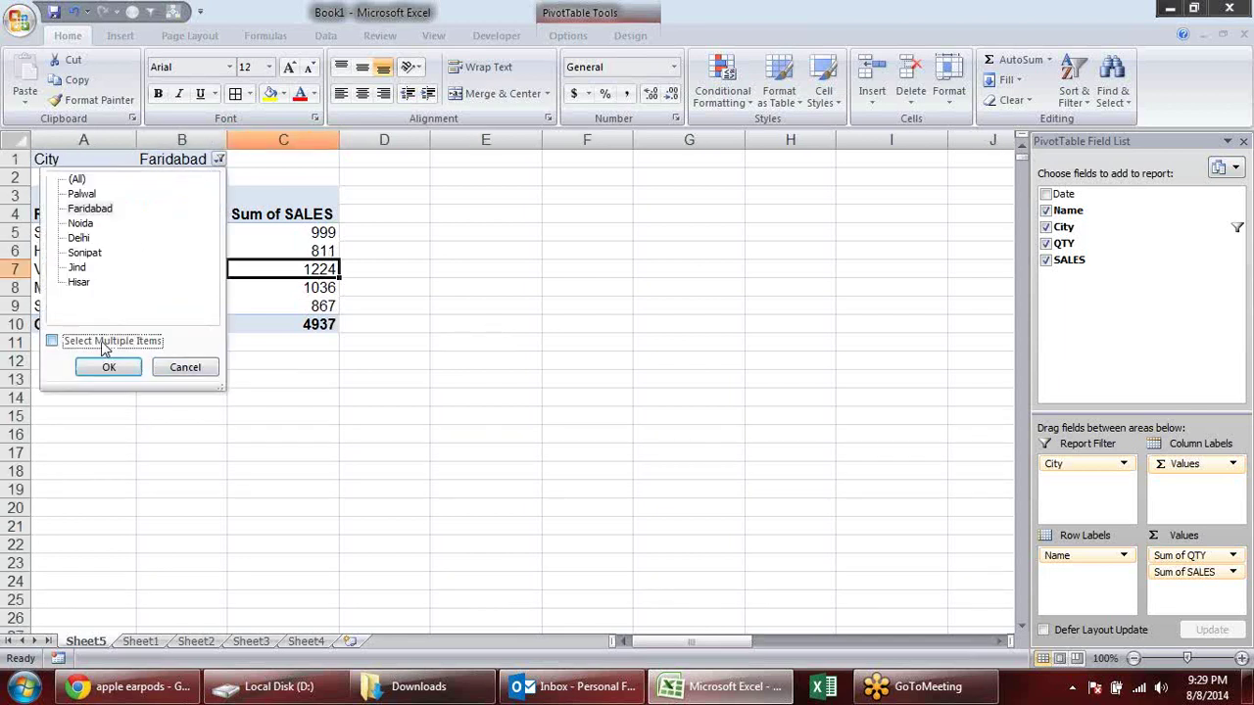
{"action": "left_click", "coordinate": [72, 224]}
{"action": "left_click", "coordinate": [72, 238]}
{"action": "left_click", "coordinate": [108, 367]}
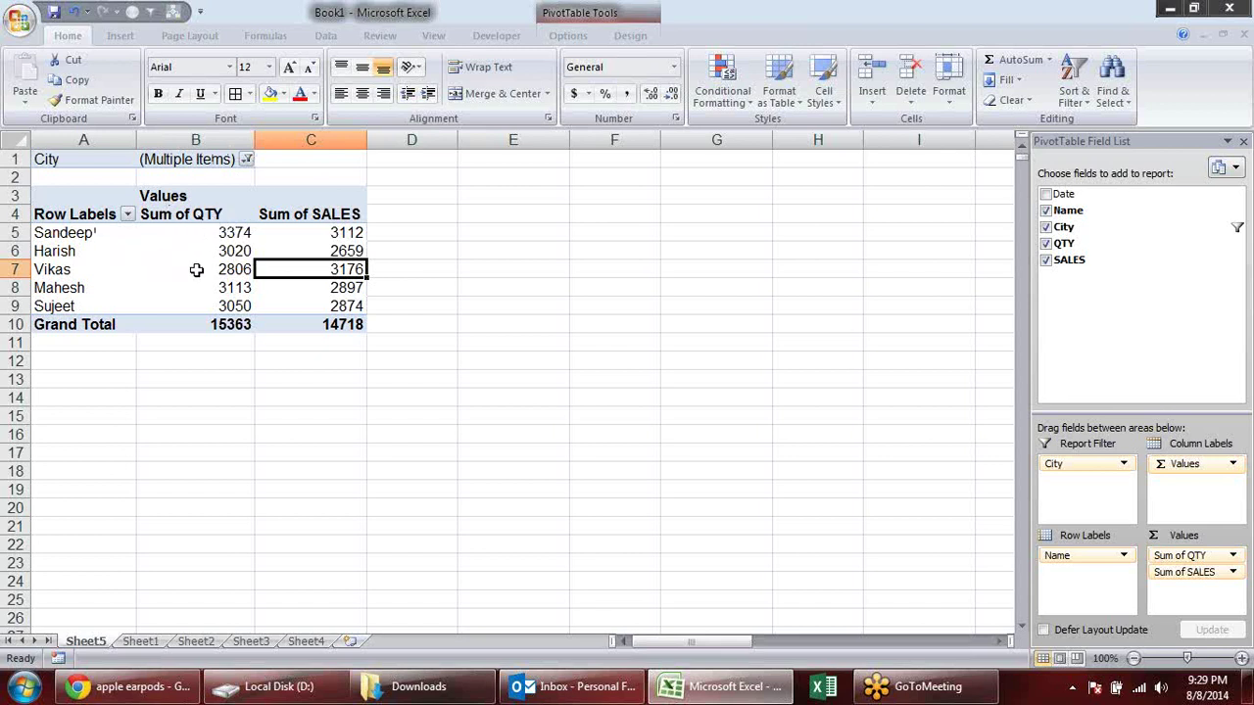
Step: Set the City report filter back to (All)
{"action": "left_click", "coordinate": [246, 159]}
{"action": "left_click", "coordinate": [101, 179]}
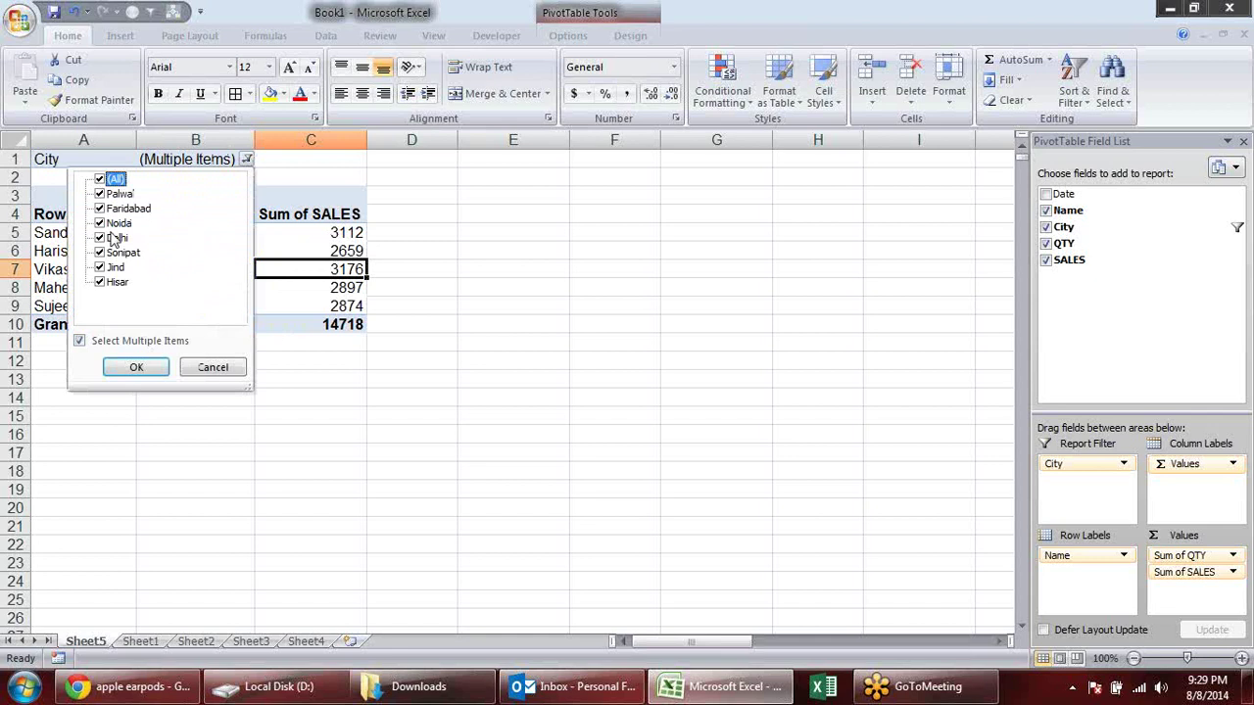
{"action": "left_click", "coordinate": [138, 366]}
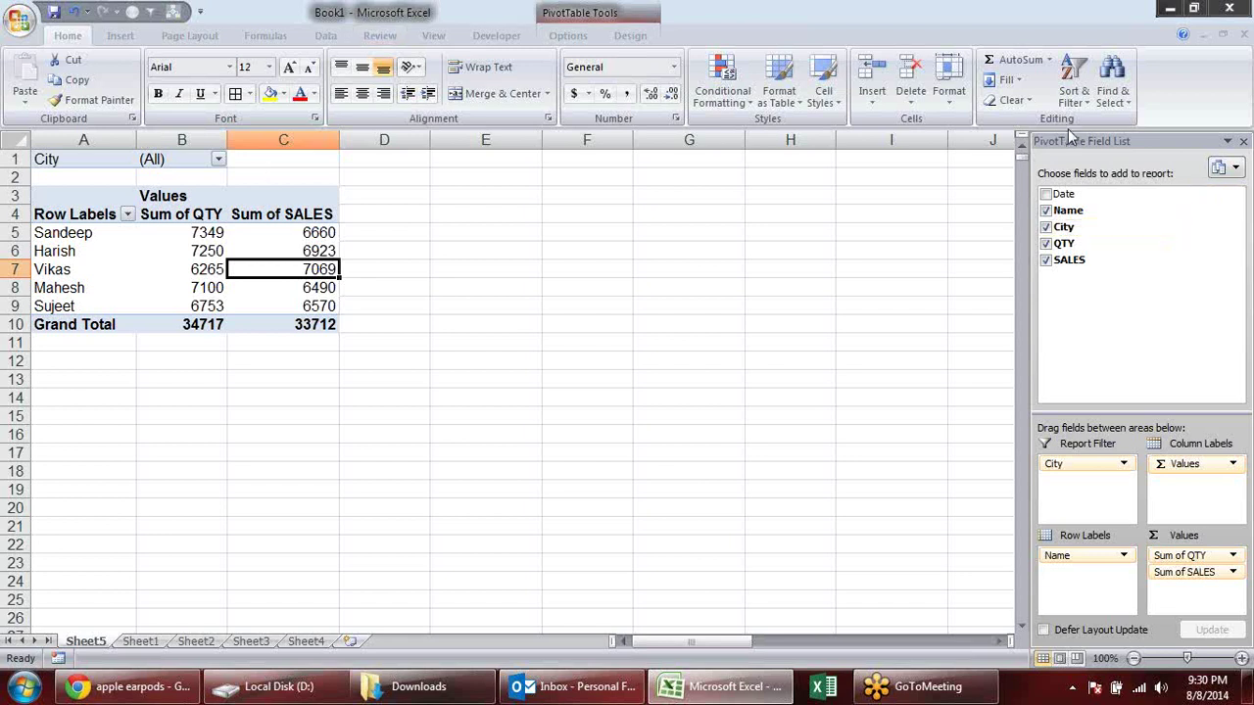
Step: Add Date to the pivot's row fields, placed above Name
{"action": "left_click", "coordinate": [1045, 194]}
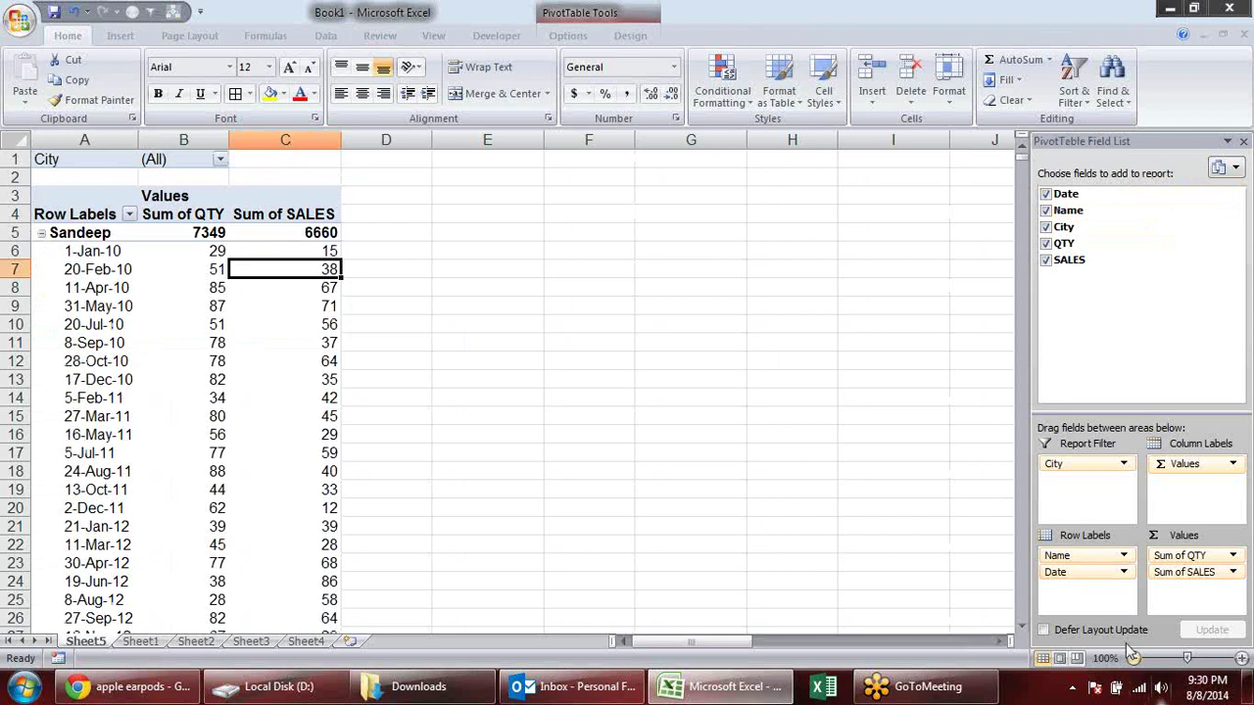
{"action": "left_click_drag", "start_coordinate": [1103, 578], "coordinate": [1106, 555]}
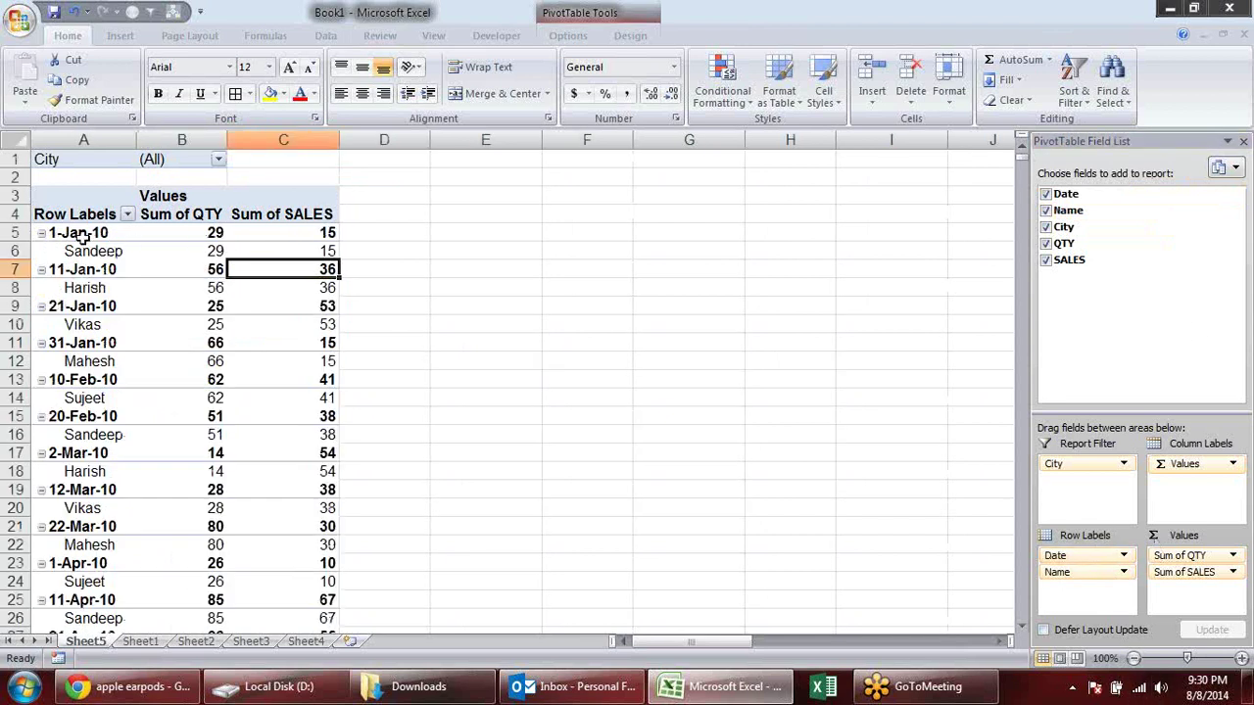
{"action": "right_click", "coordinate": [83, 236]}
Step: Find the PivotTable Options tab and open the date grouping settings
{"action": "left_click", "coordinate": [384, 38]}
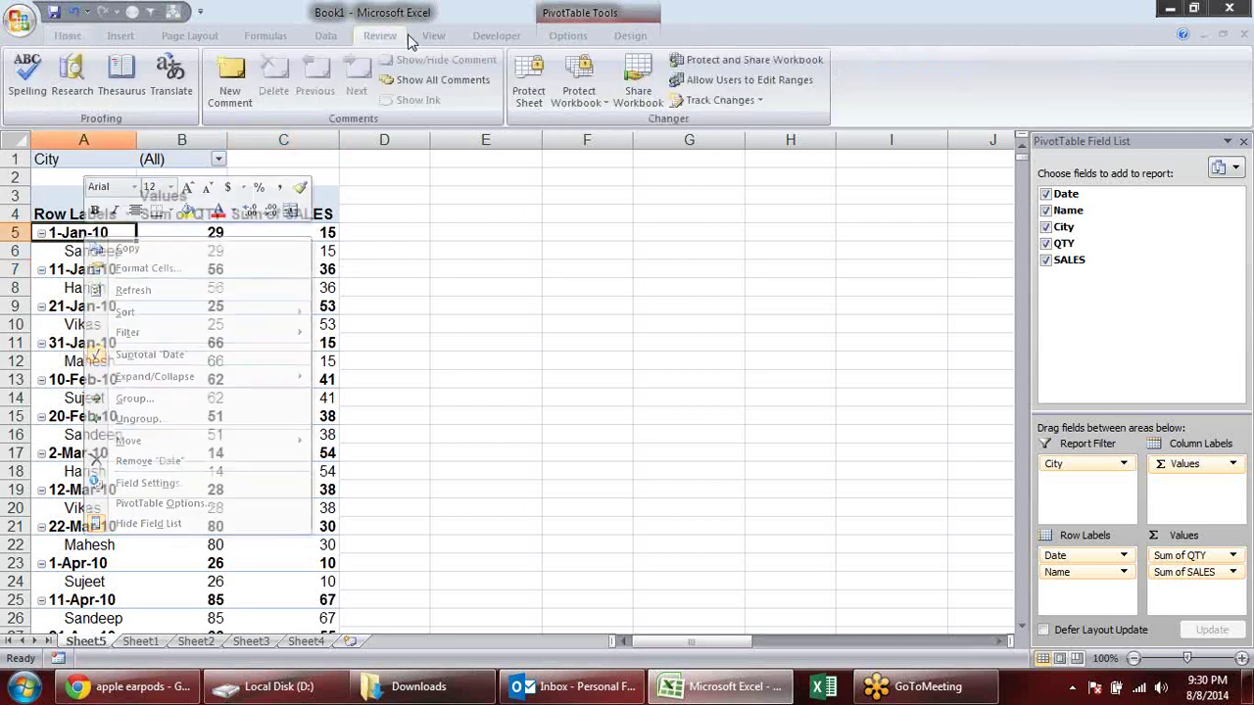
{"action": "left_click", "coordinate": [495, 35]}
{"action": "left_click", "coordinate": [222, 40]}
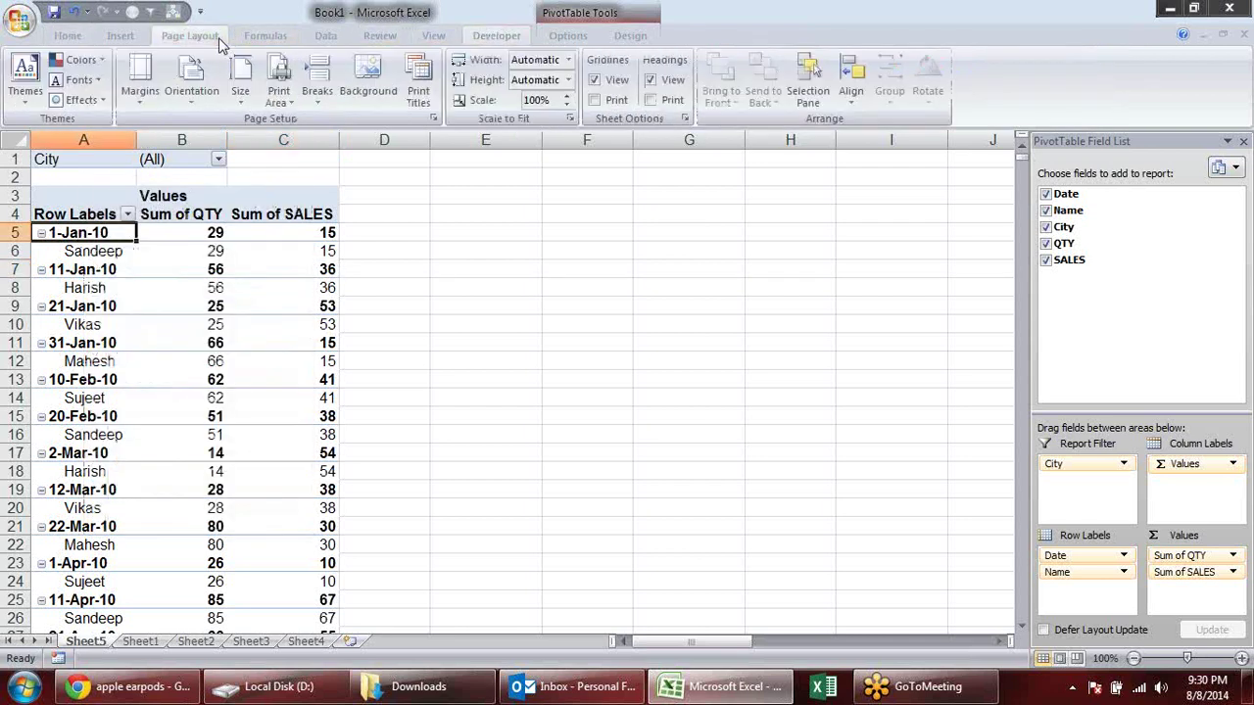
{"action": "left_click", "coordinate": [282, 36]}
{"action": "left_click", "coordinate": [333, 36]}
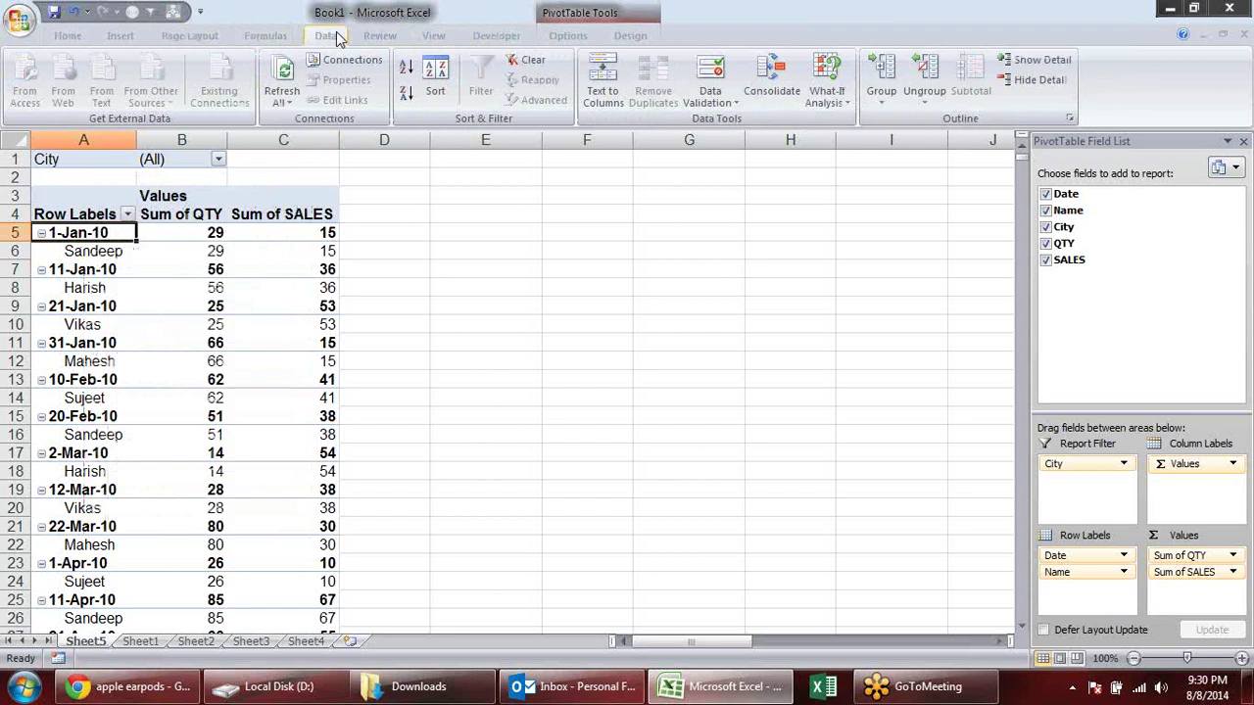
{"action": "left_click", "coordinate": [568, 35]}
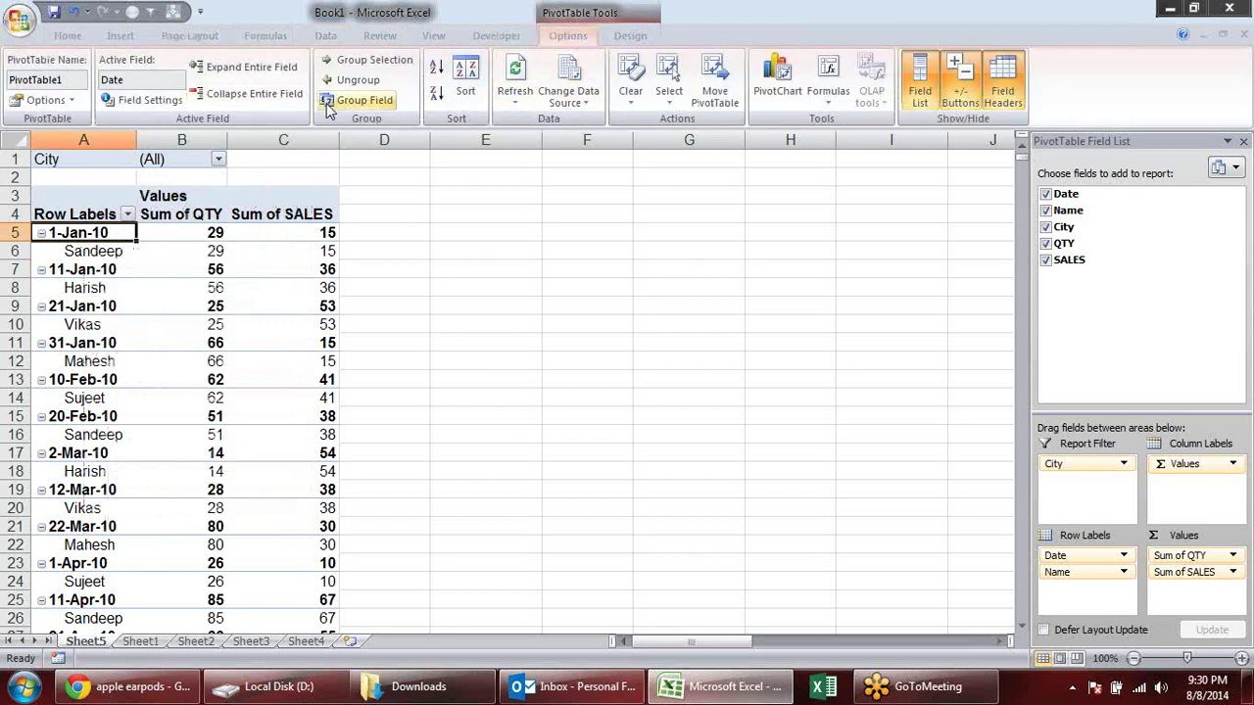
{"action": "left_click", "coordinate": [353, 101]}
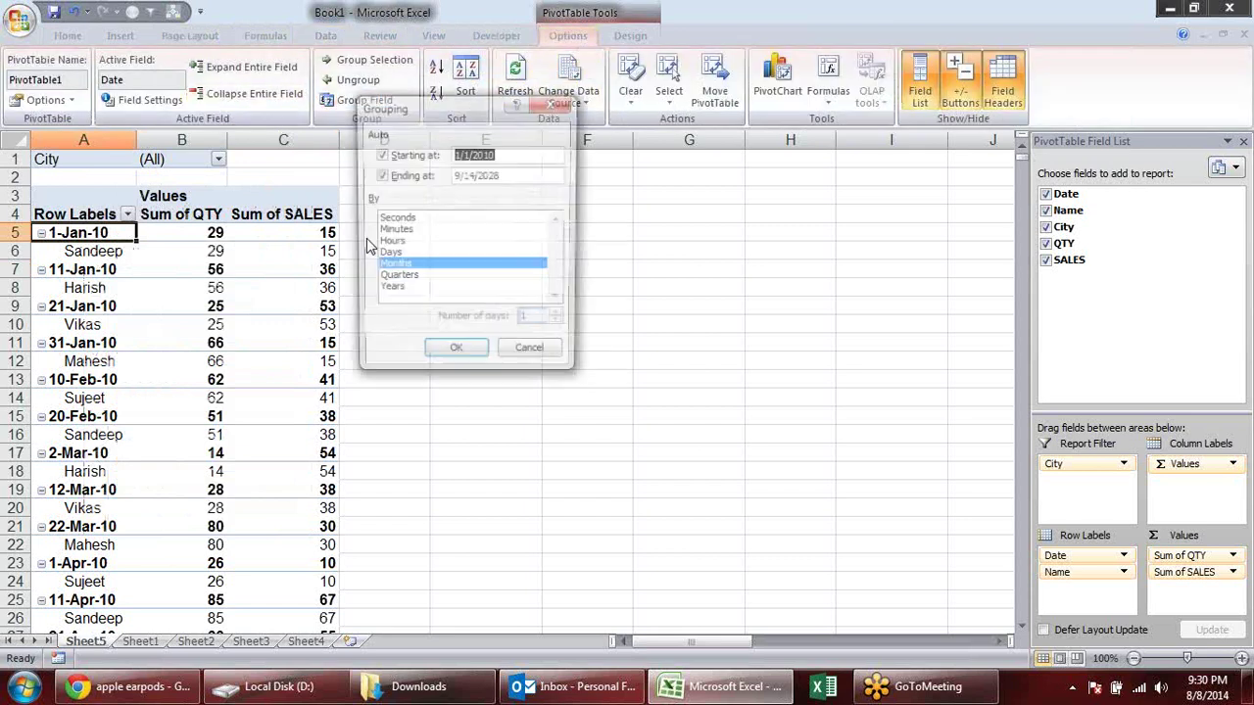
Step: Group the dates by Months and Years, then collapse the field to yearly totals 2010–2028
{"action": "left_click", "coordinate": [397, 290]}
{"action": "left_click", "coordinate": [456, 355]}
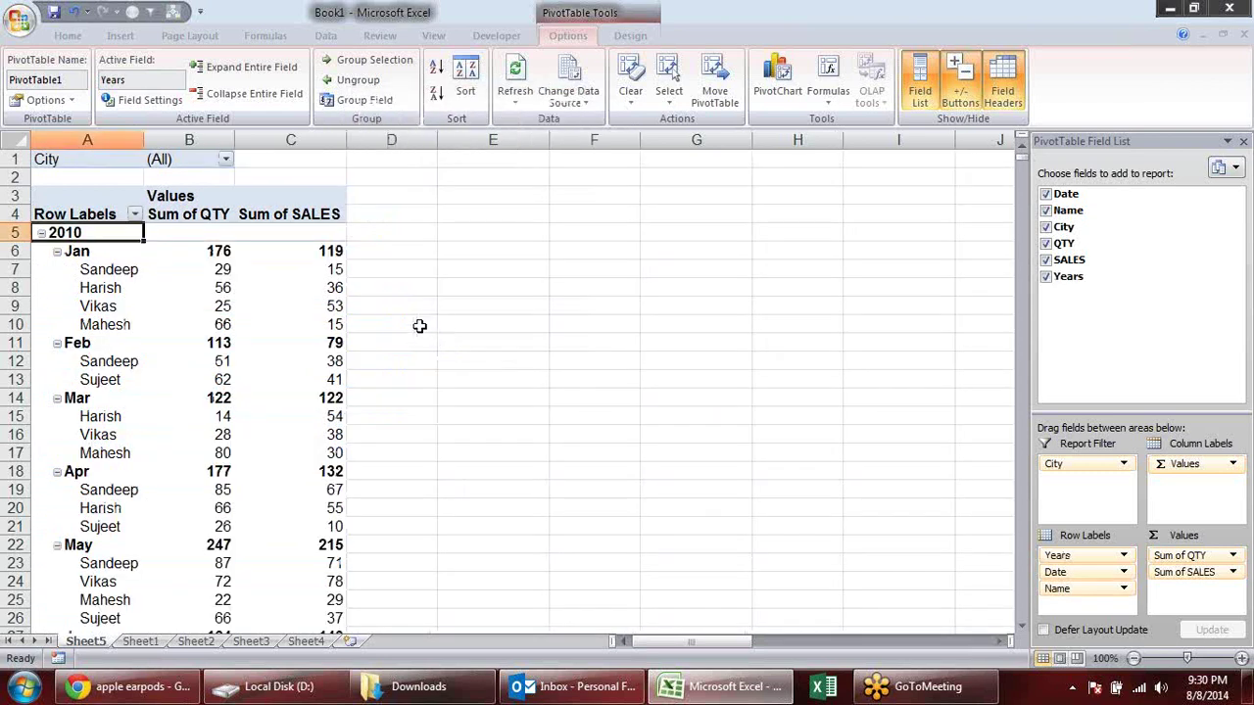
{"action": "left_click", "coordinate": [234, 89]}
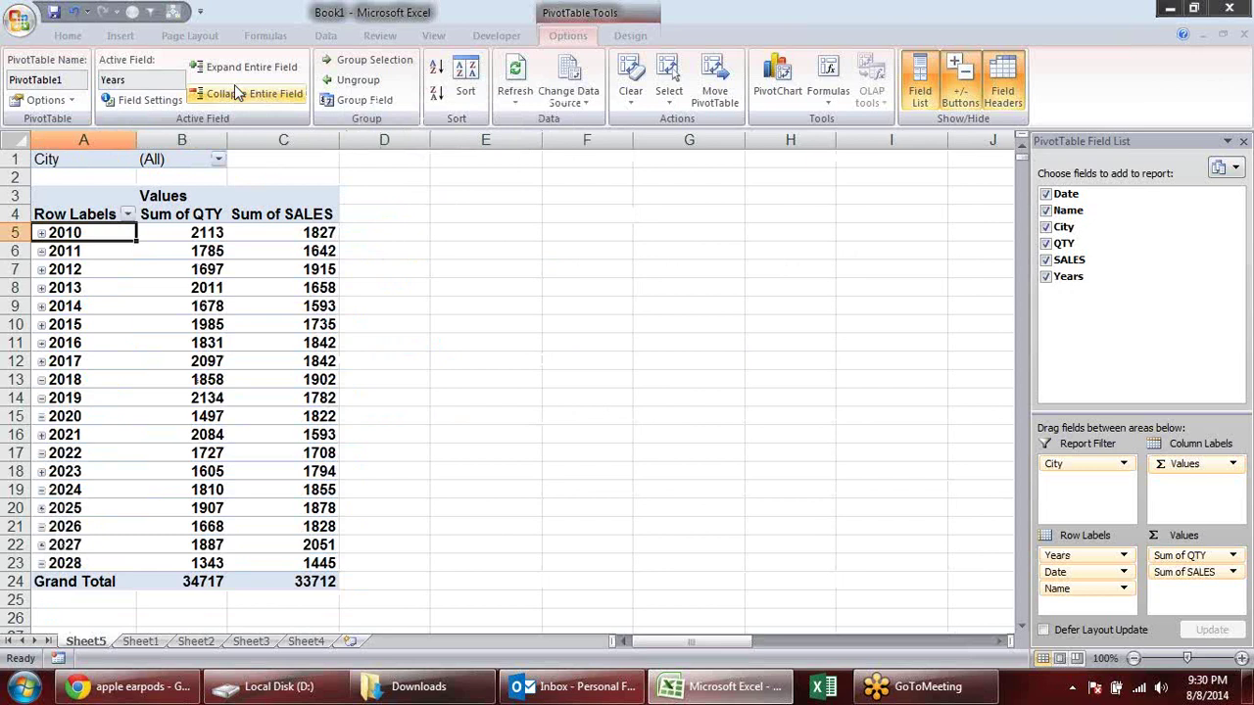
{"action": "left_click", "coordinate": [439, 303]}
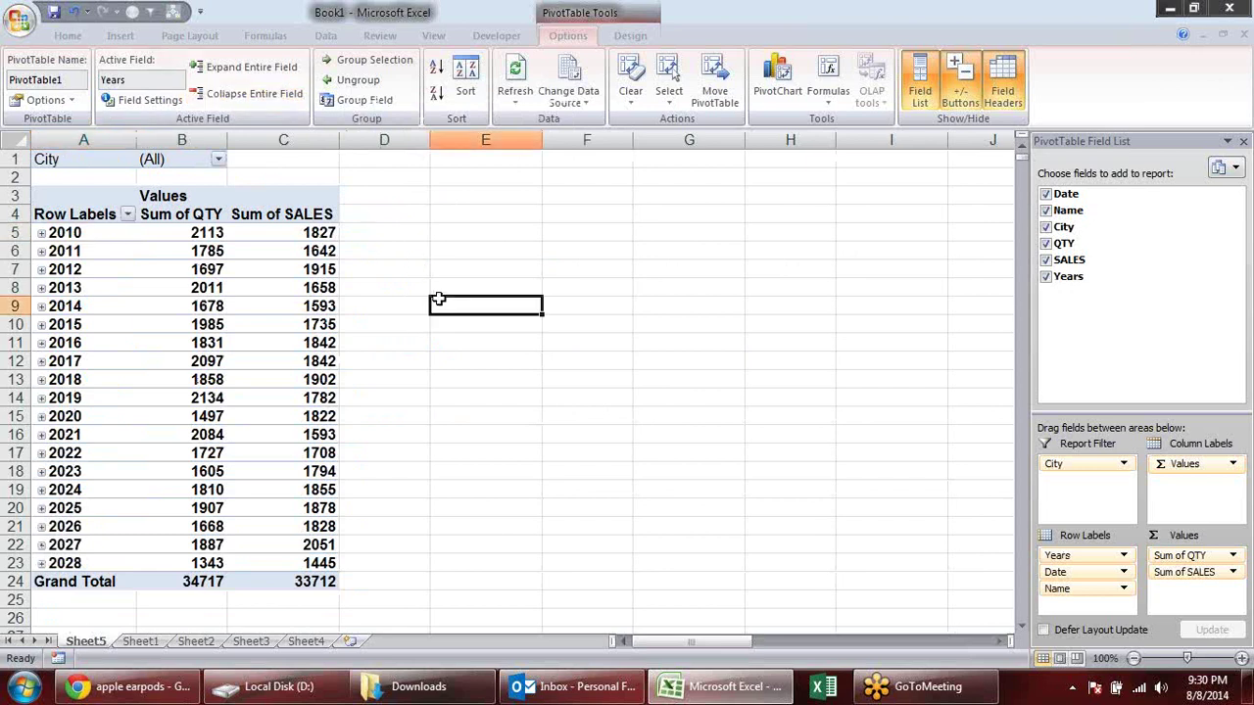
{"action": "left_click", "coordinate": [199, 249]}
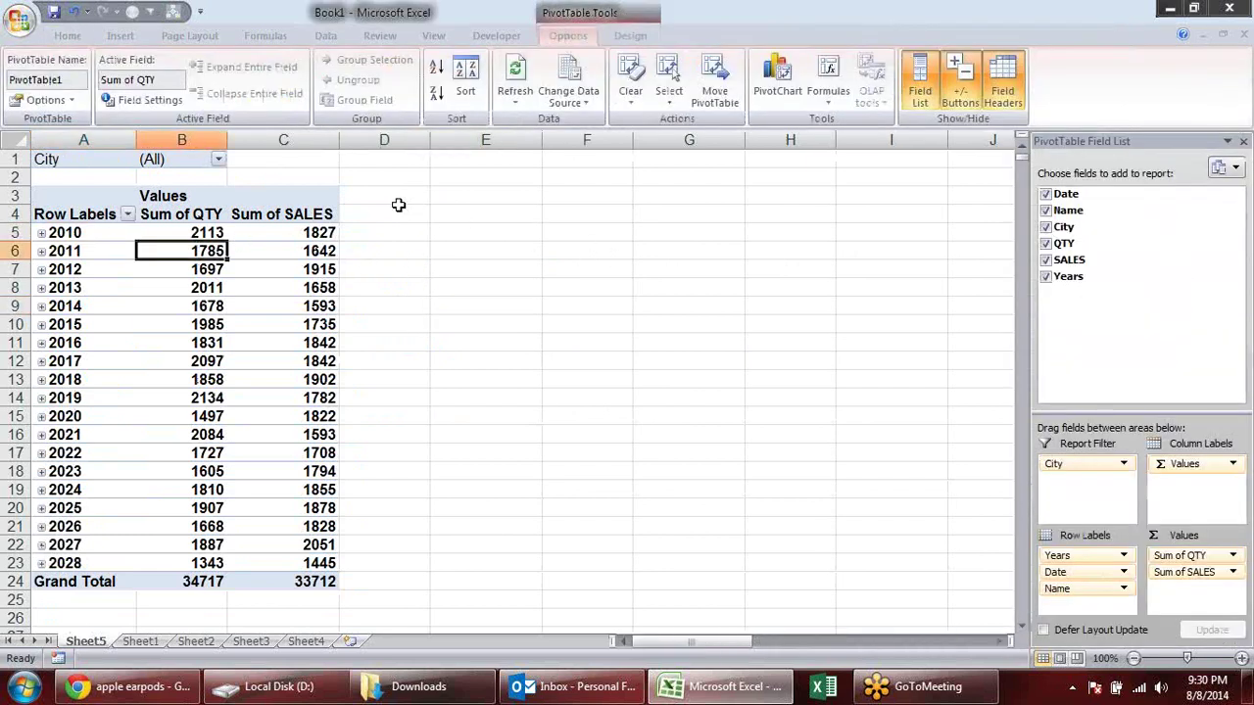
{"action": "left_click", "coordinate": [220, 160]}
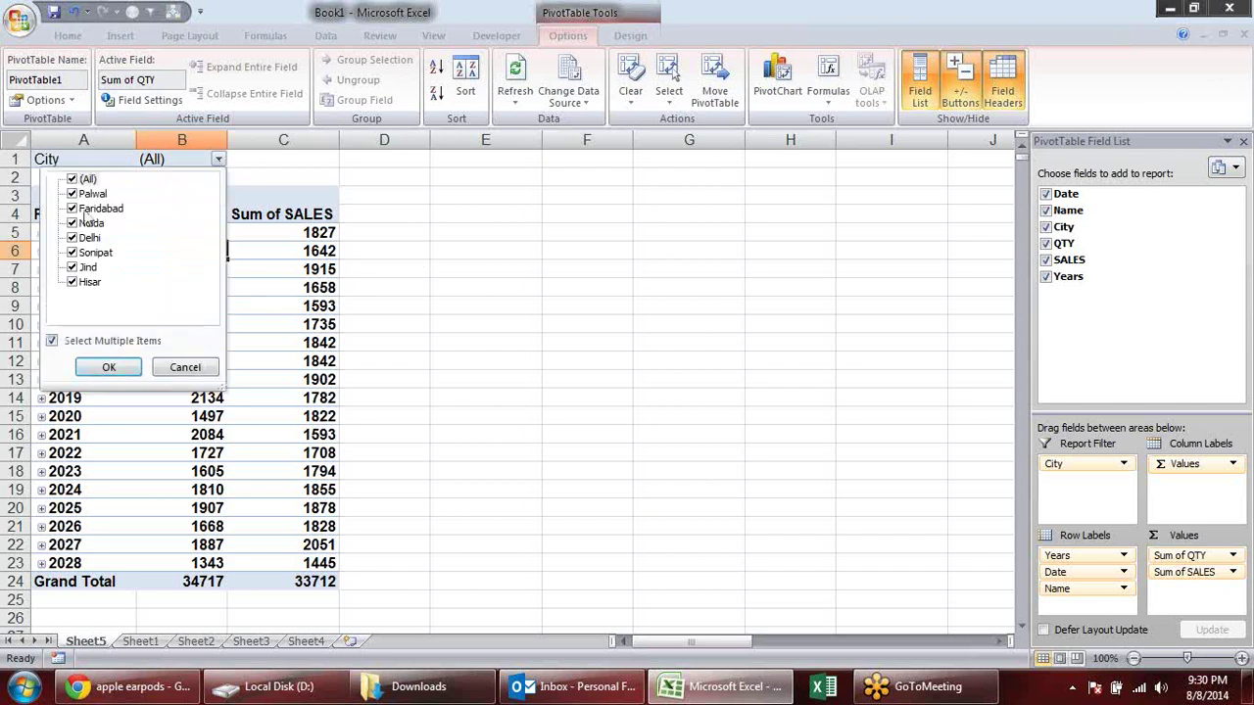
{"action": "left_click", "coordinate": [72, 180]}
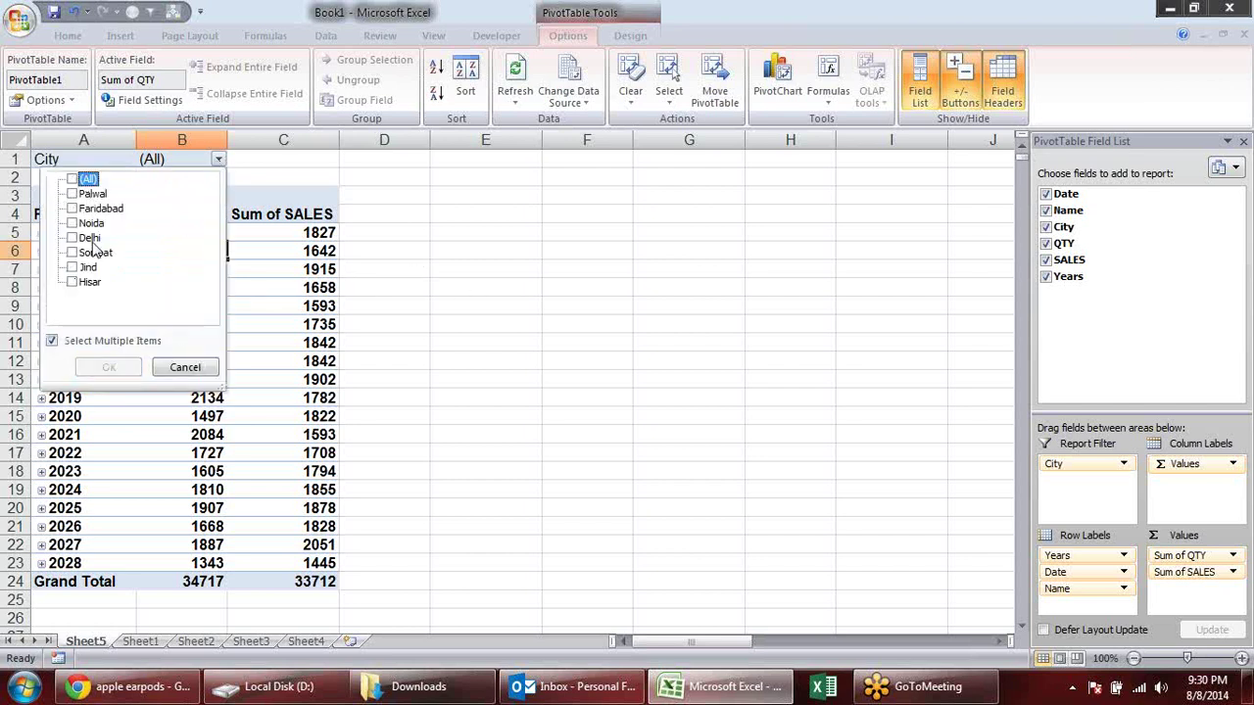
{"action": "left_click", "coordinate": [74, 194]}
{"action": "left_click", "coordinate": [111, 380]}
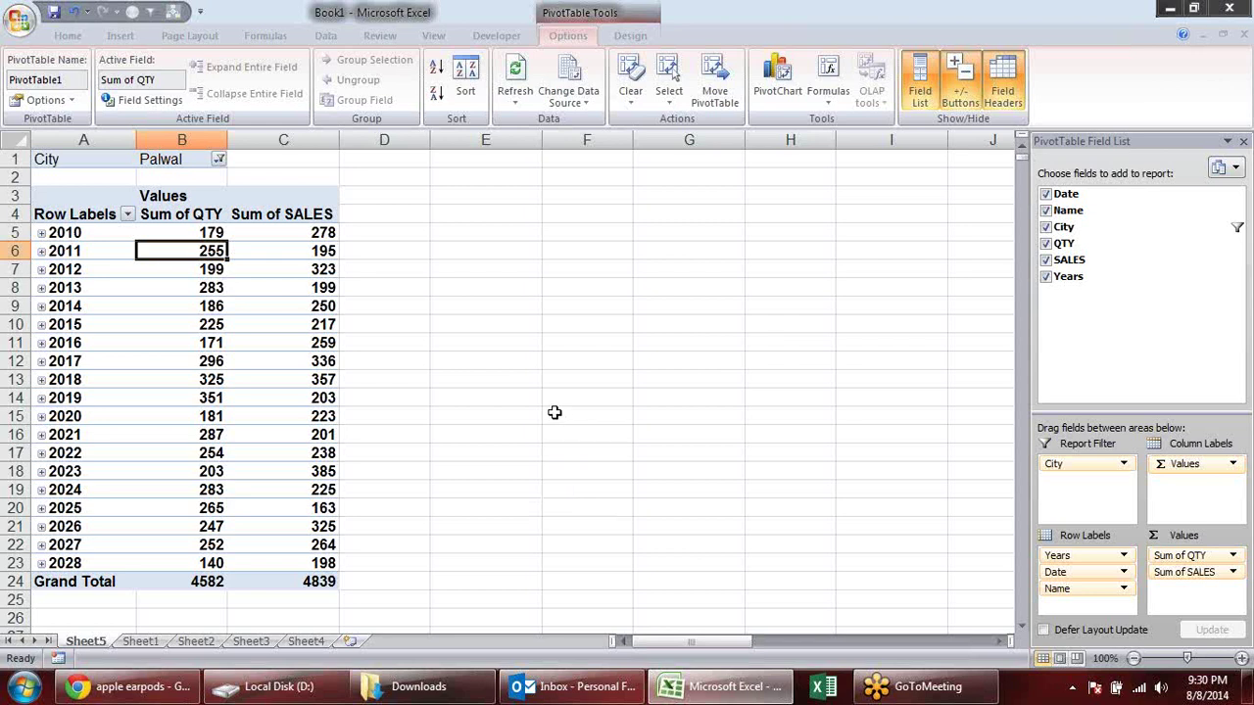
{"action": "left_click", "coordinate": [211, 161]}
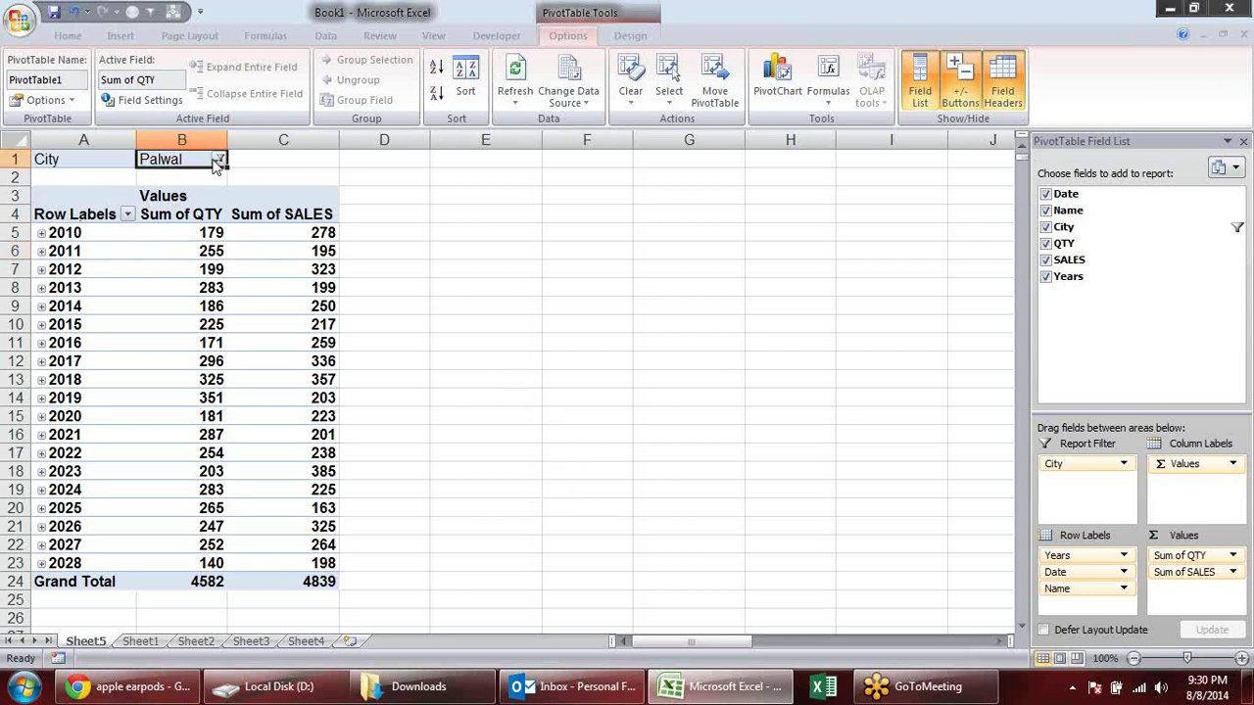
{"action": "left_click", "coordinate": [219, 159]}
{"action": "left_click", "coordinate": [72, 181]}
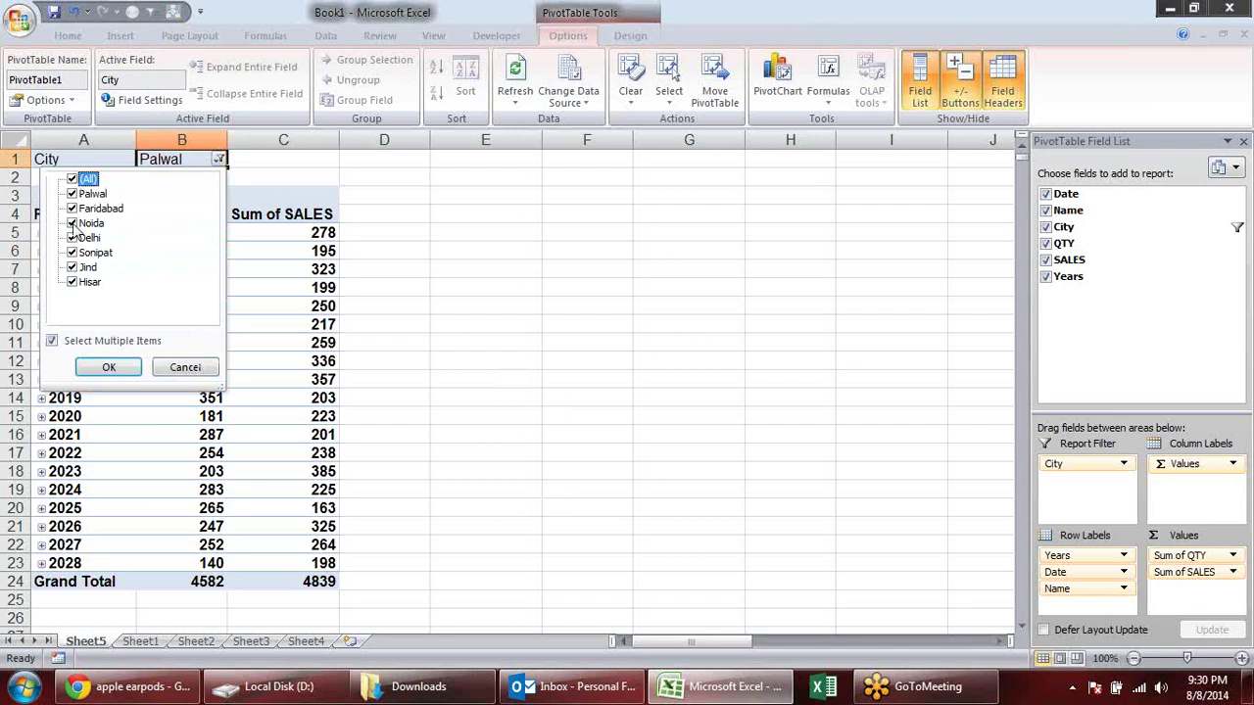
{"action": "left_click", "coordinate": [109, 367]}
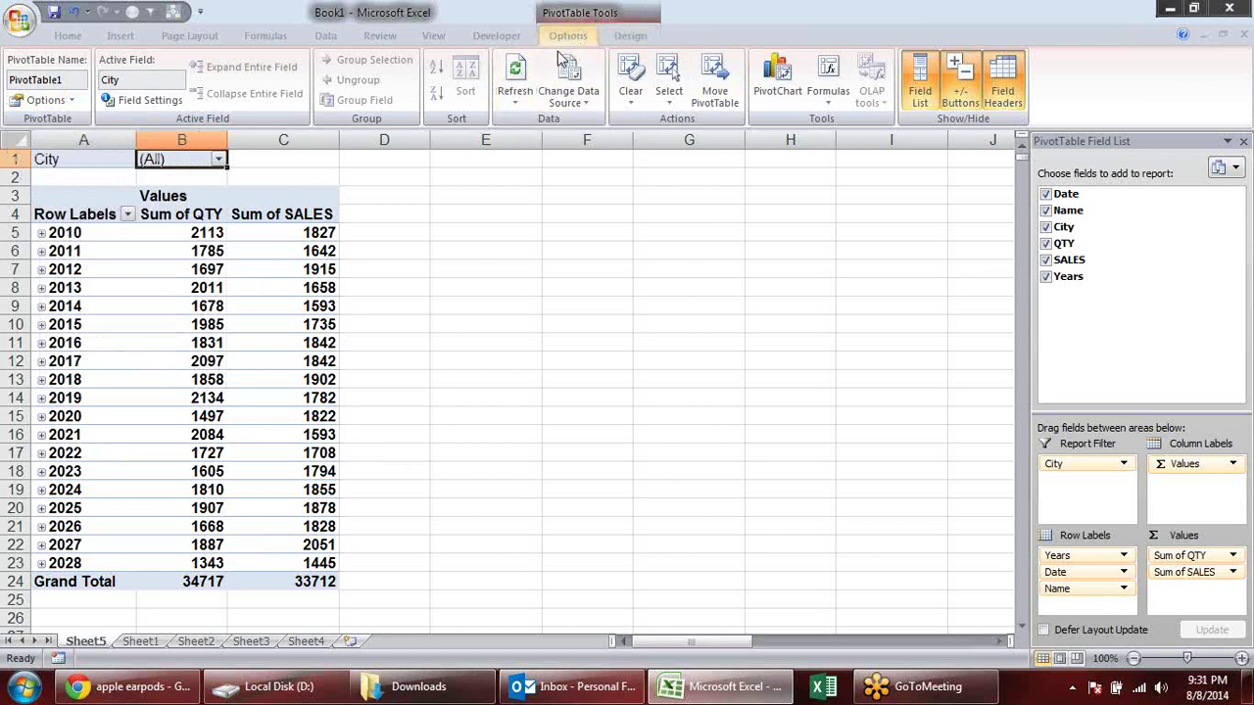
Step: Run Show Report Filter Pages on the City field to generate one pivot sheet per city
{"action": "left_click", "coordinate": [71, 102]}
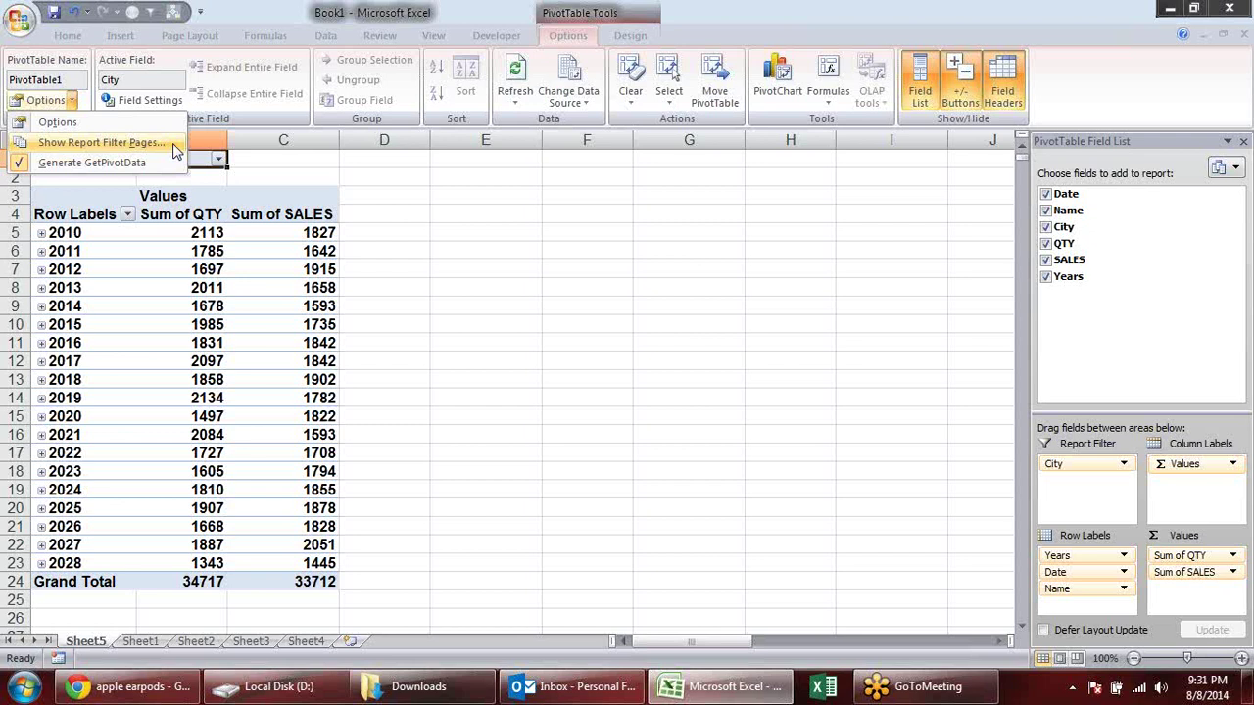
{"action": "left_click", "coordinate": [172, 141]}
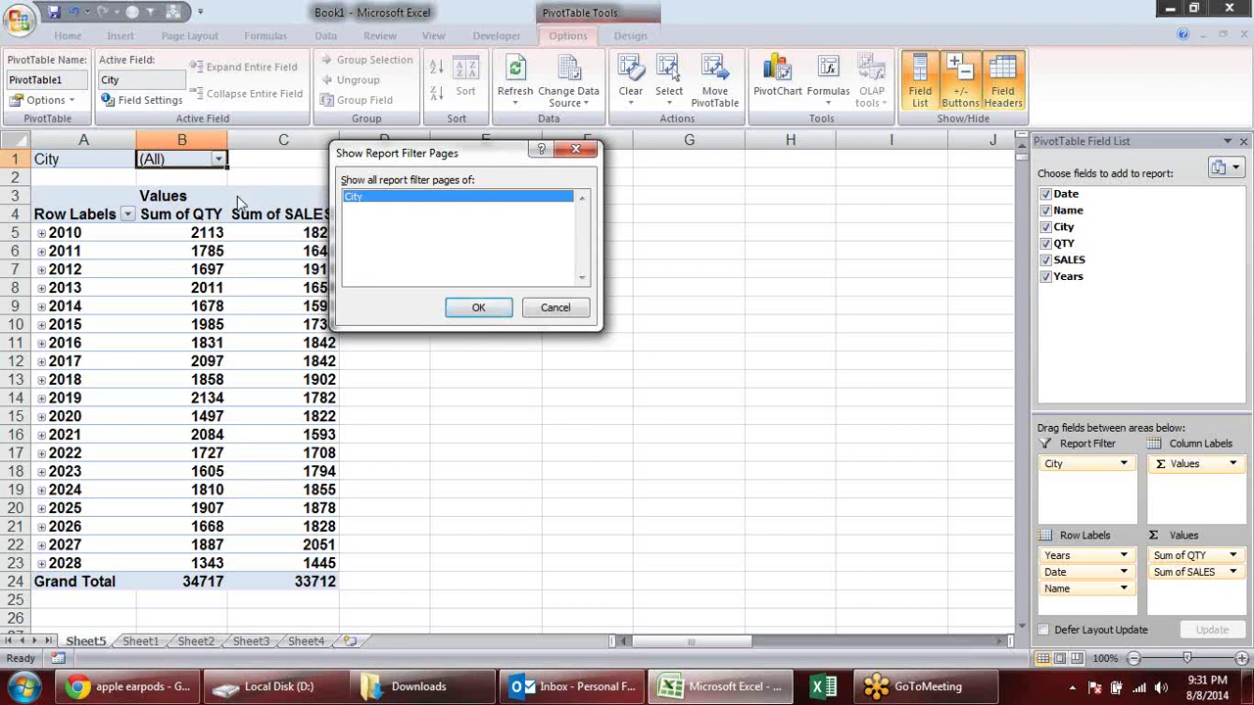
{"action": "left_click", "coordinate": [478, 310]}
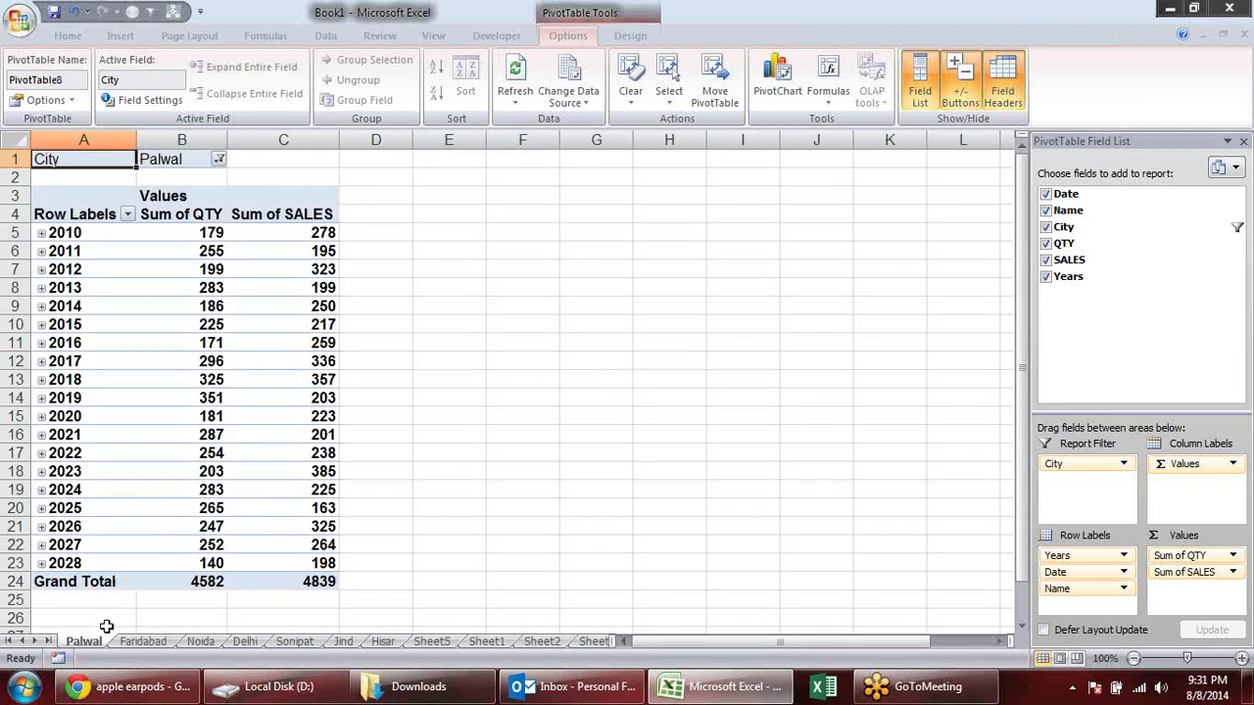
Step: Review the generated city sheets: Palwal, Faridabad, Noida, Delhi, Sonipat, Jind and Hisar
{"action": "left_click", "coordinate": [186, 155]}
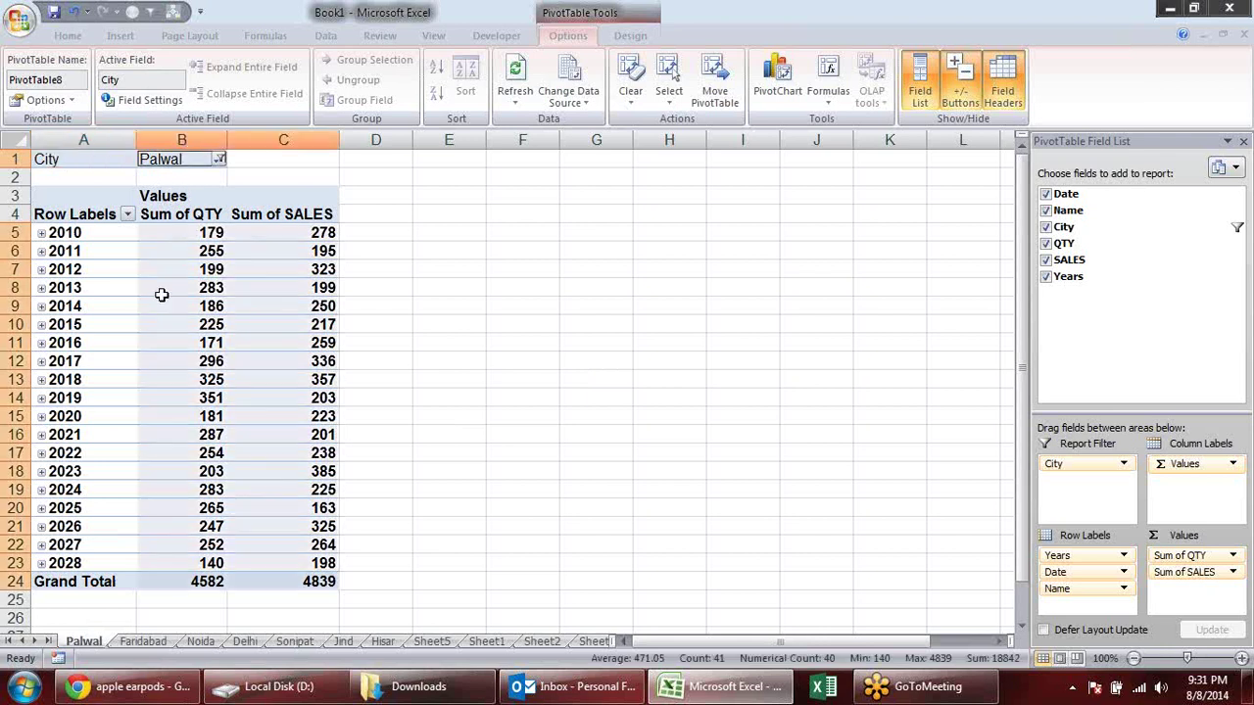
{"action": "left_click", "coordinate": [143, 642]}
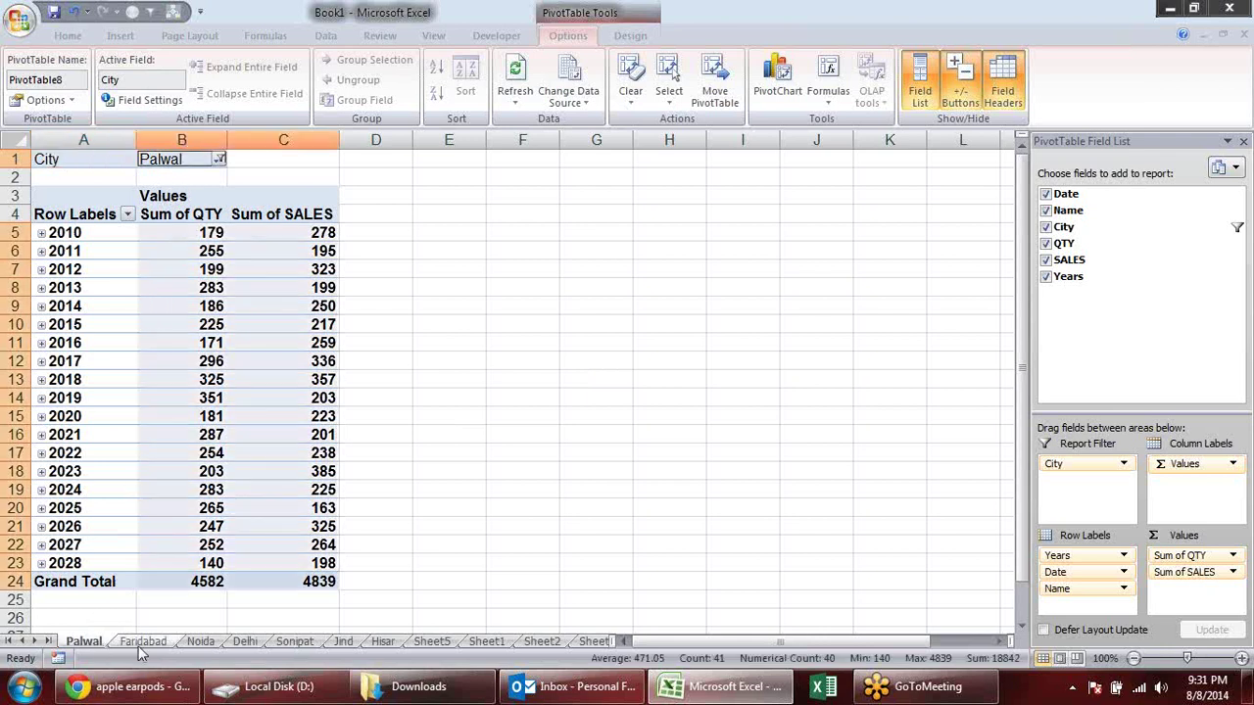
{"action": "left_click", "coordinate": [198, 643]}
{"action": "left_click", "coordinate": [244, 641]}
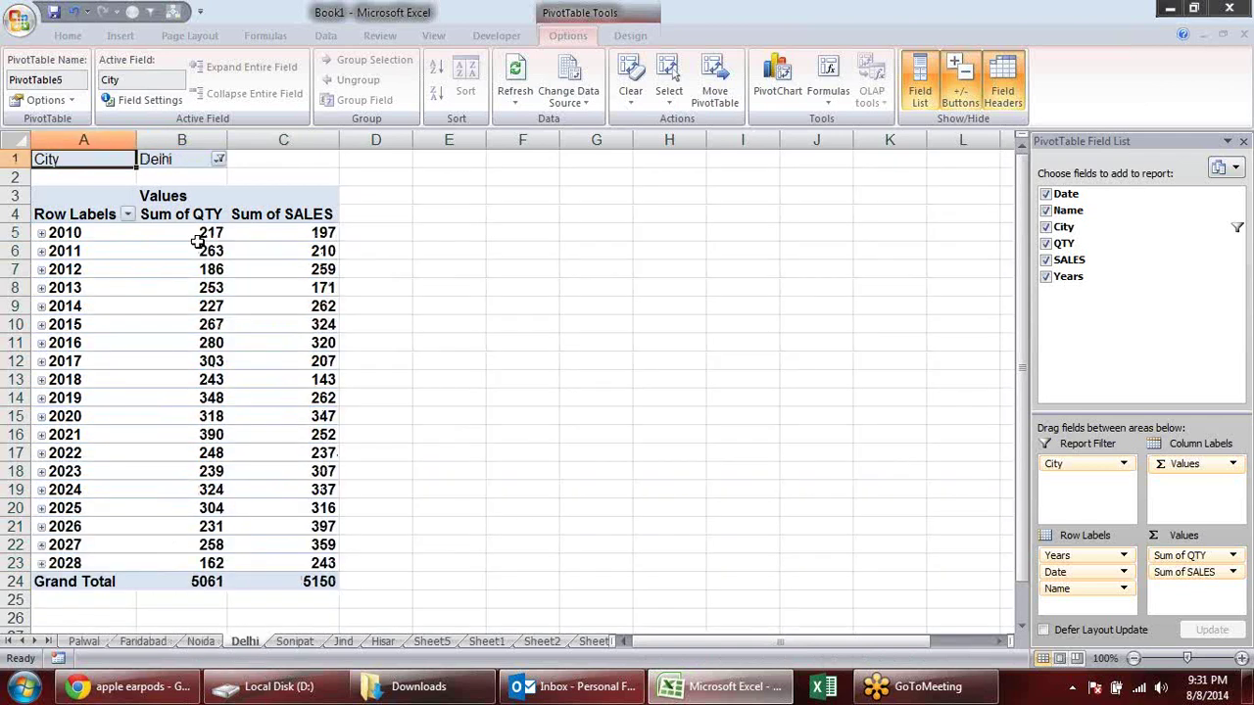
{"action": "left_click", "coordinate": [295, 642]}
{"action": "left_click", "coordinate": [343, 641]}
{"action": "left_click", "coordinate": [382, 642]}
{"action": "mouse_move", "coordinate": [431, 676]}
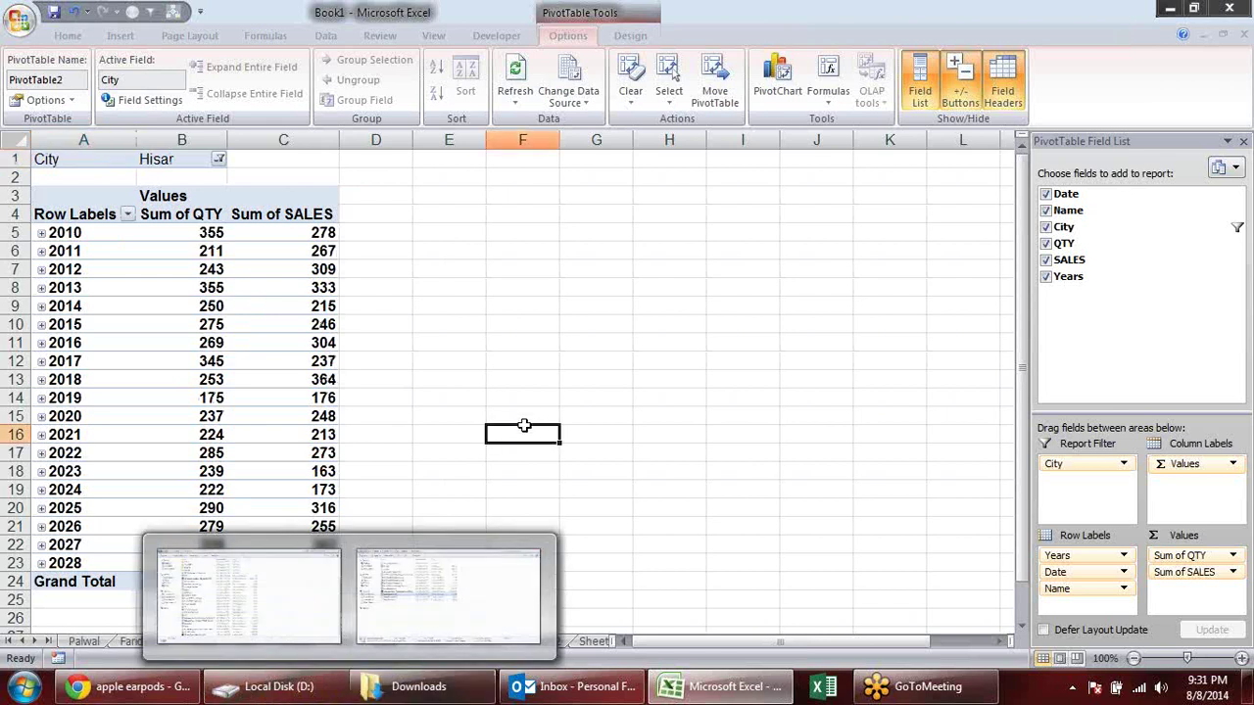
{"action": "left_click", "coordinate": [441, 598]}
{"action": "left_click", "coordinate": [333, 304]}
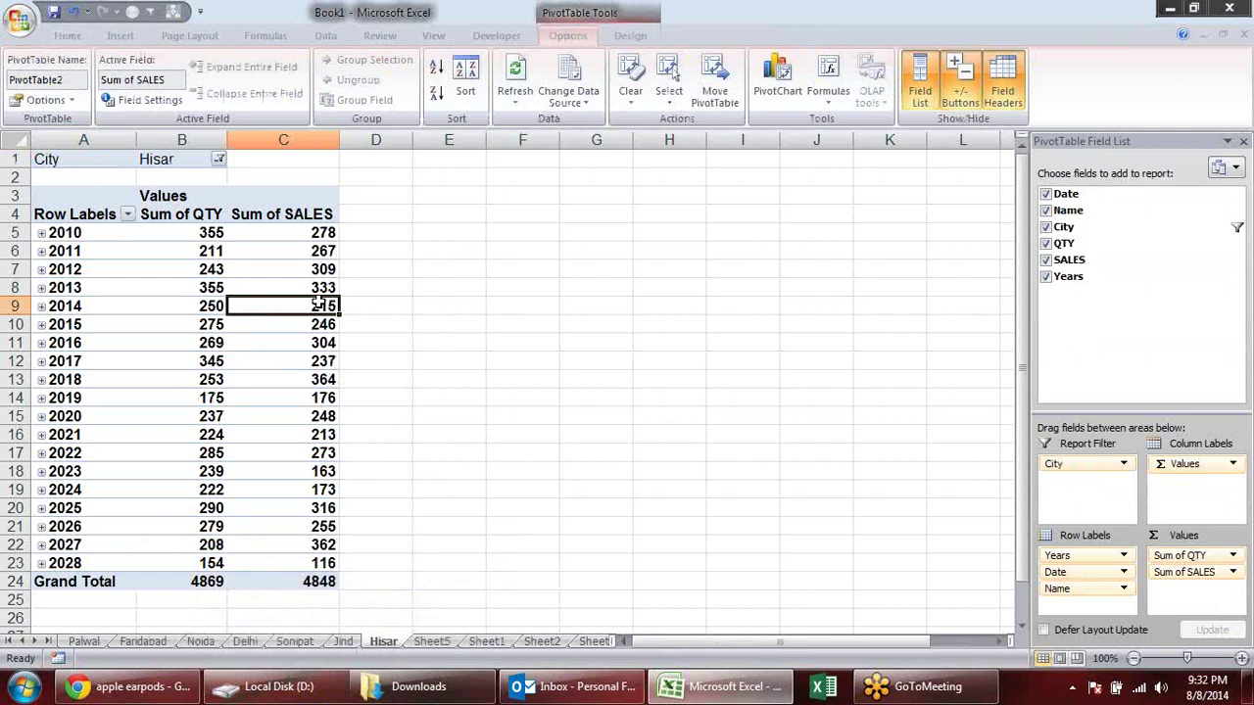
{"action": "mouse_move", "coordinate": [317, 304]}
Step: Group the city sheets Palwal through Hisar and delete them
{"action": "left_click", "coordinate": [84, 642], "text": "shift"}
{"action": "key", "text": "alt+h"}
{"action": "key", "text": "d"}
{"action": "key", "text": "s"}
{"action": "key", "text": "Return"}
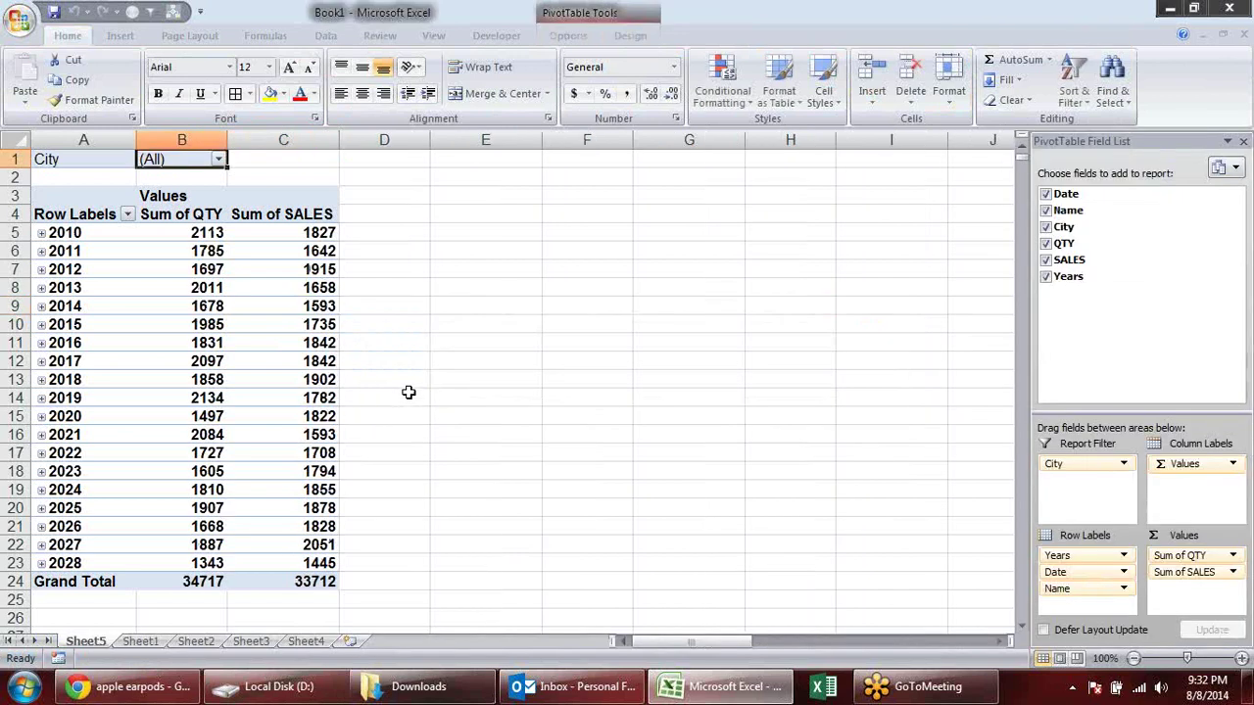
Step: Move City from the report filter into the row fields and expand 2010
{"action": "left_click", "coordinate": [525, 342]}
{"action": "left_click", "coordinate": [313, 173]}
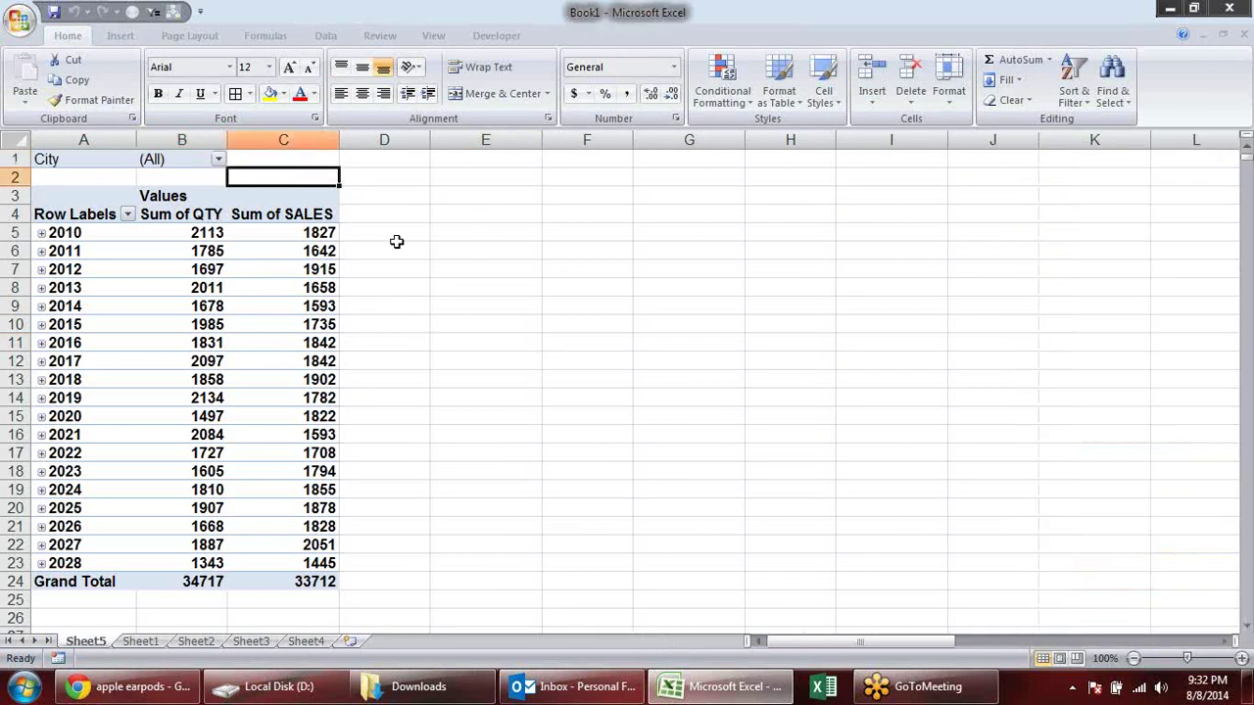
{"action": "key", "text": "Down"}
{"action": "key", "text": "Down"}
{"action": "key", "text": "Down"}
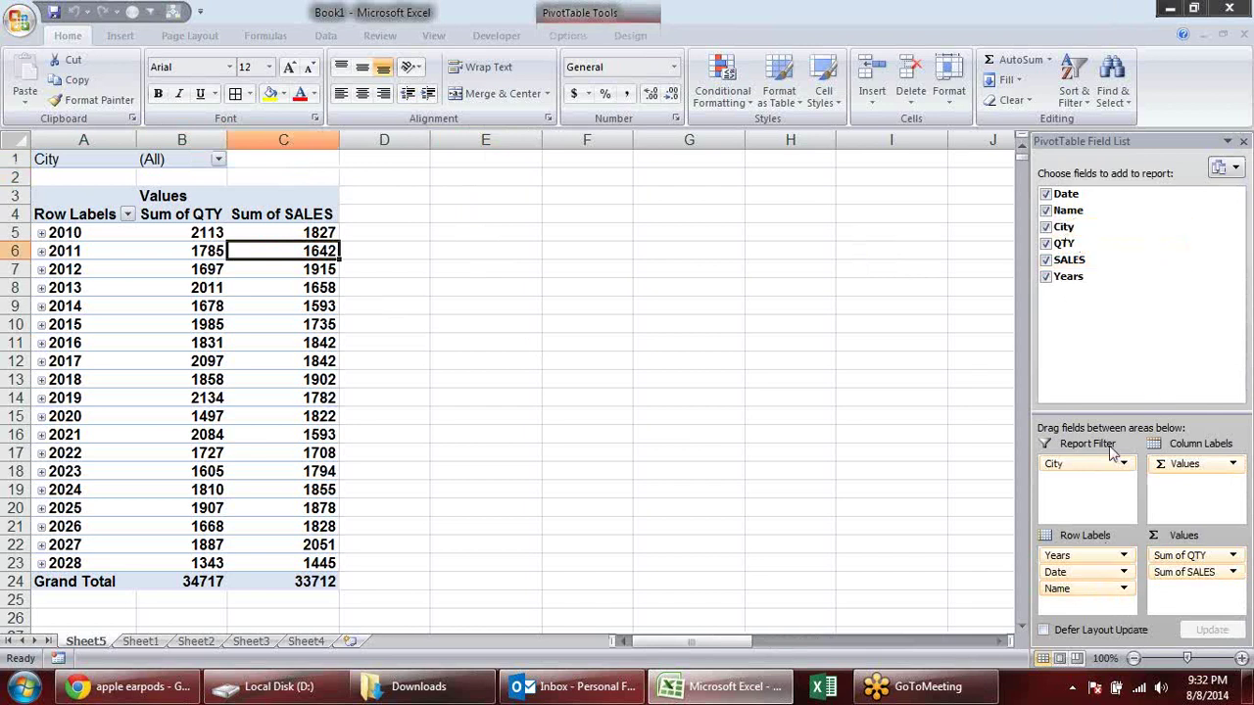
{"action": "mouse_move", "coordinate": [1097, 463]}
{"action": "left_mouse_down"}
{"action": "mouse_move", "coordinate": [1109, 612]}
{"action": "mouse_move", "coordinate": [1092, 470]}
{"action": "left_mouse_up"}
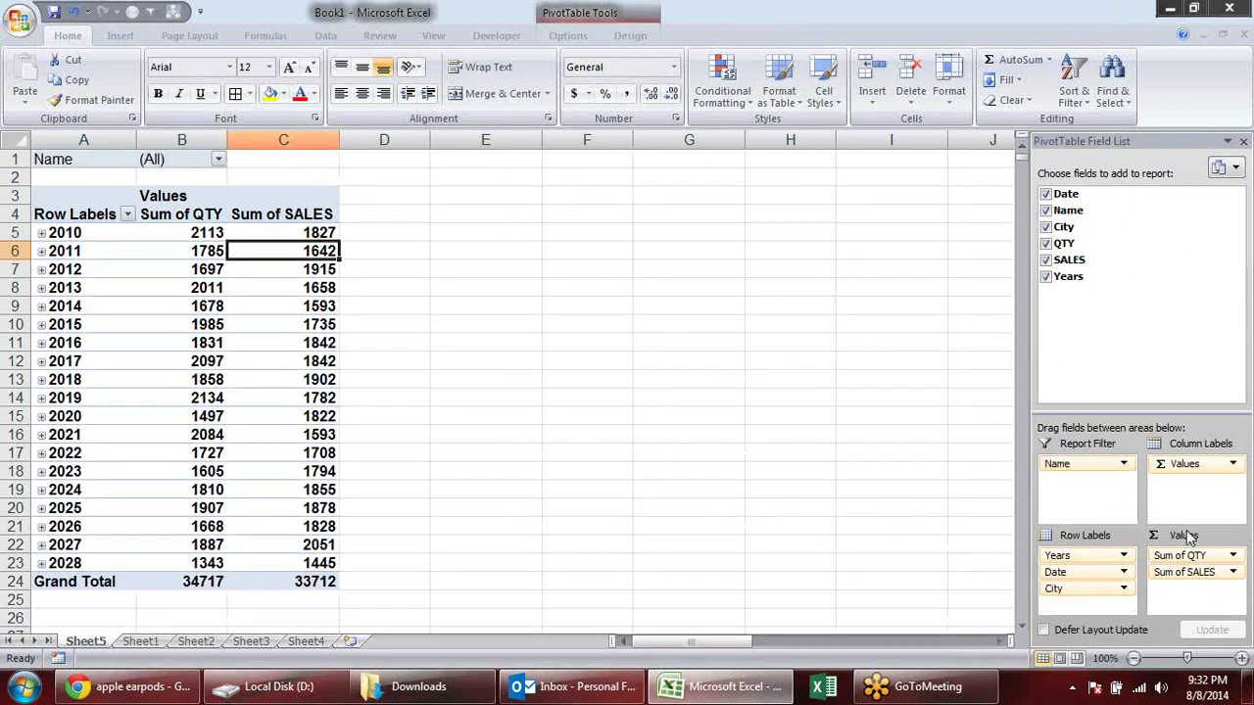
{"action": "left_click", "coordinate": [42, 234]}
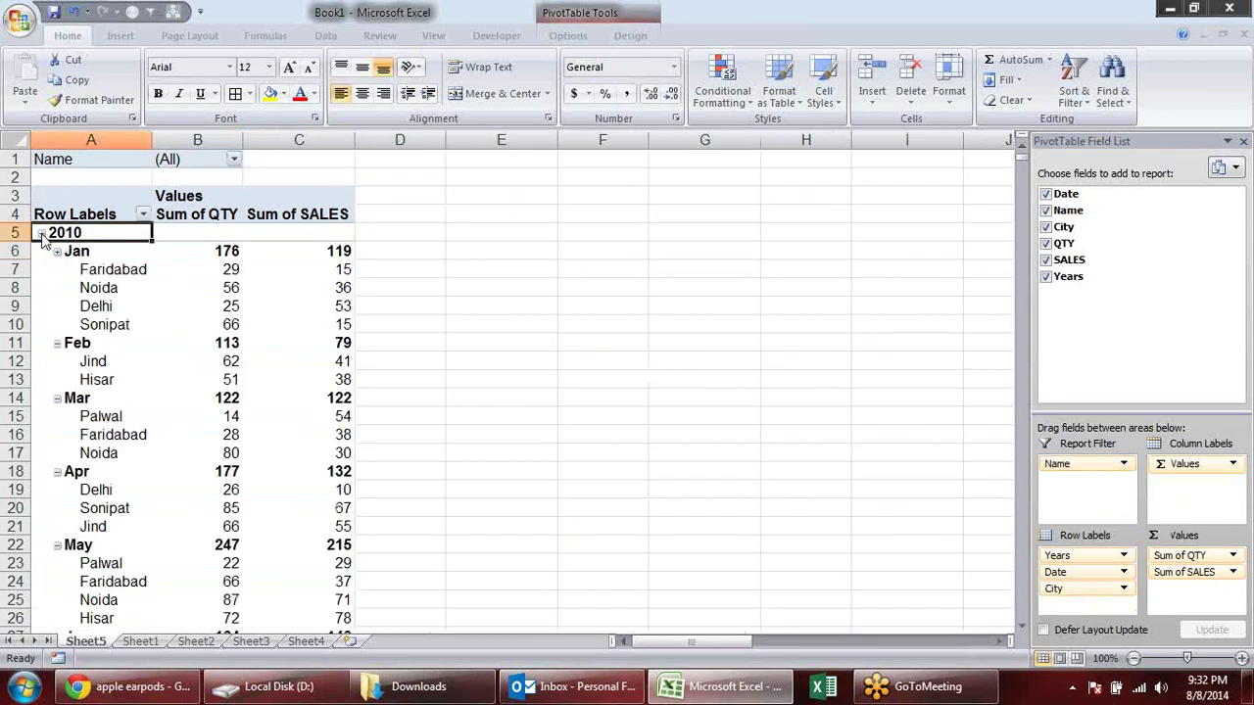
Step: Filter the pivot by Name, trying Sandeep then Harish, and collapse 2010 again
{"action": "left_click", "coordinate": [233, 158]}
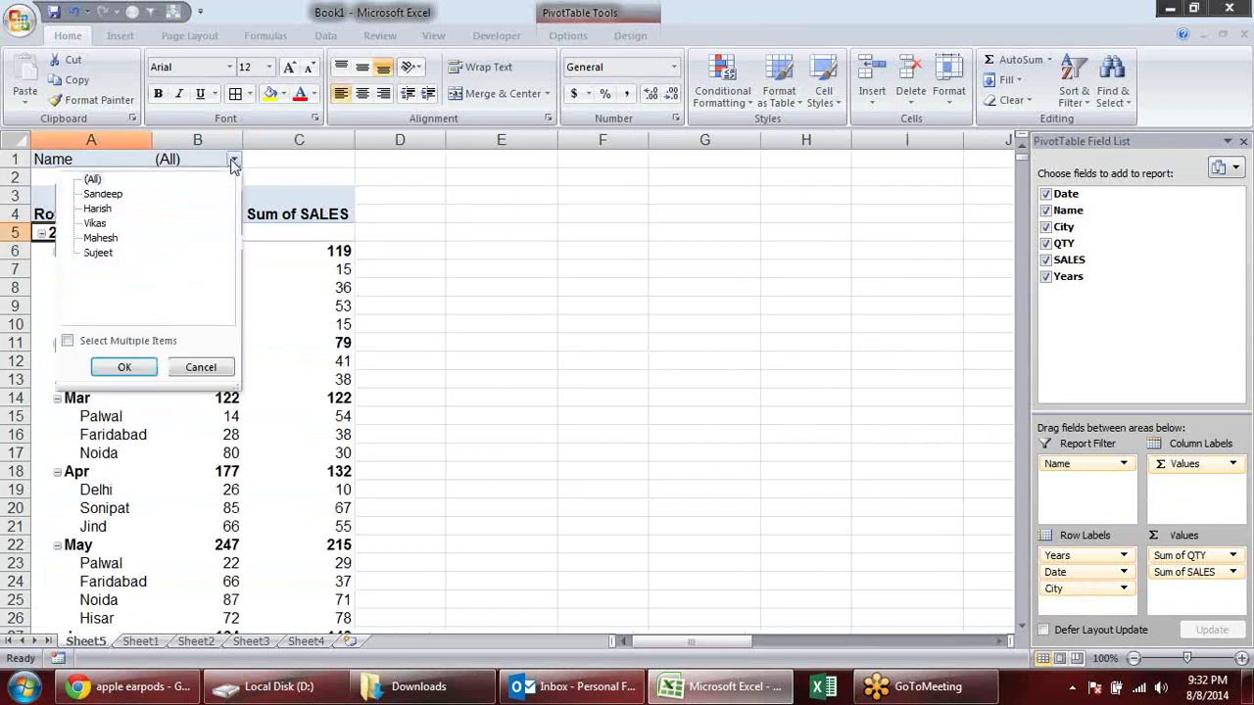
{"action": "left_click", "coordinate": [103, 193]}
{"action": "left_click", "coordinate": [124, 367]}
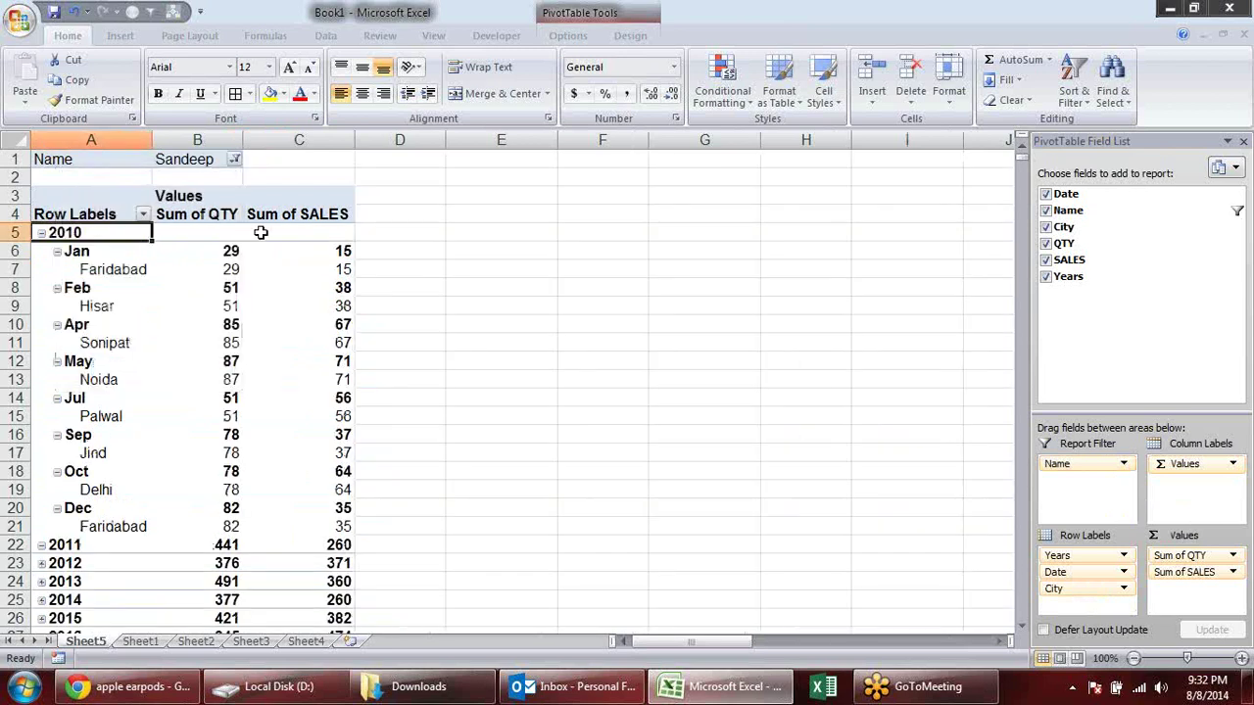
{"action": "left_click", "coordinate": [235, 159]}
{"action": "left_click", "coordinate": [126, 210]}
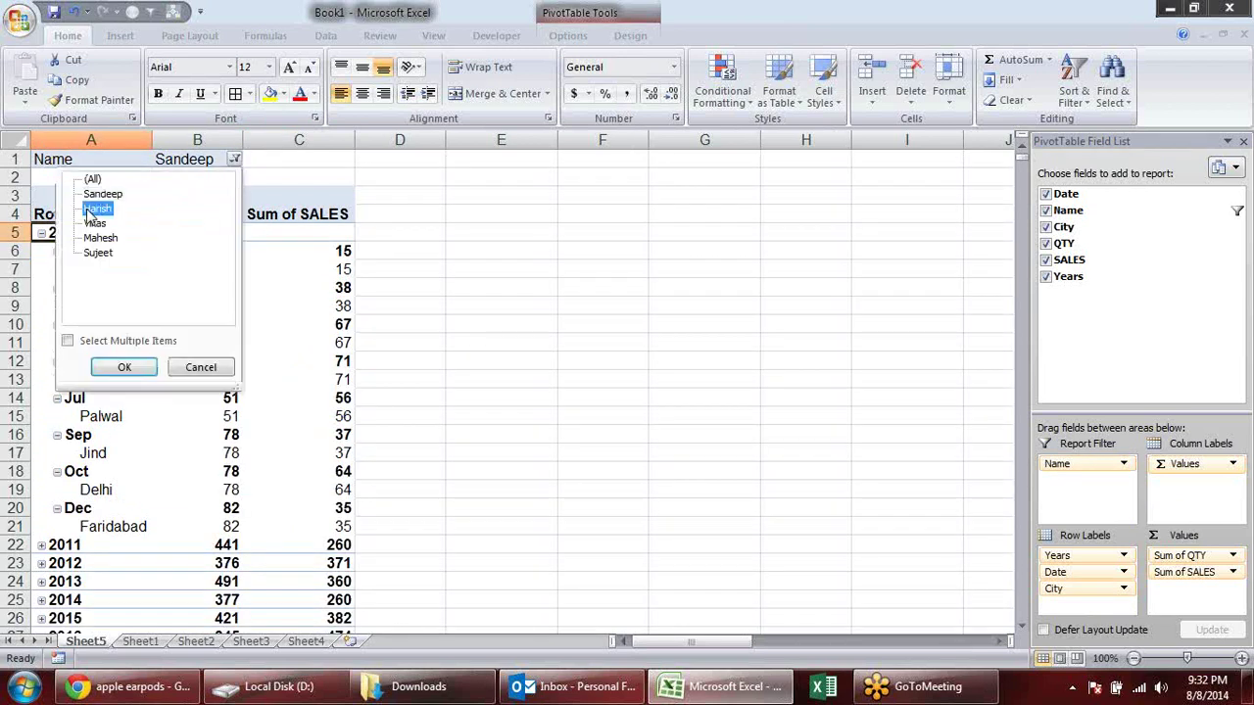
{"action": "left_click", "coordinate": [125, 366]}
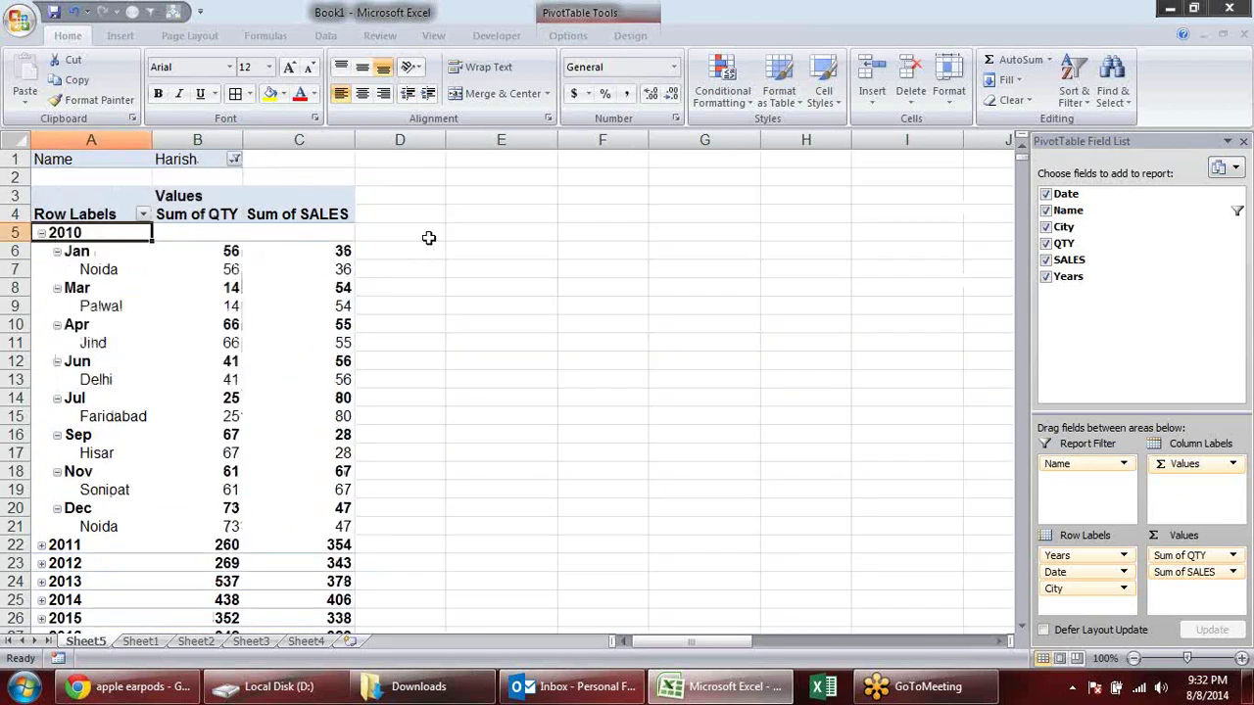
{"action": "left_click", "coordinate": [42, 233]}
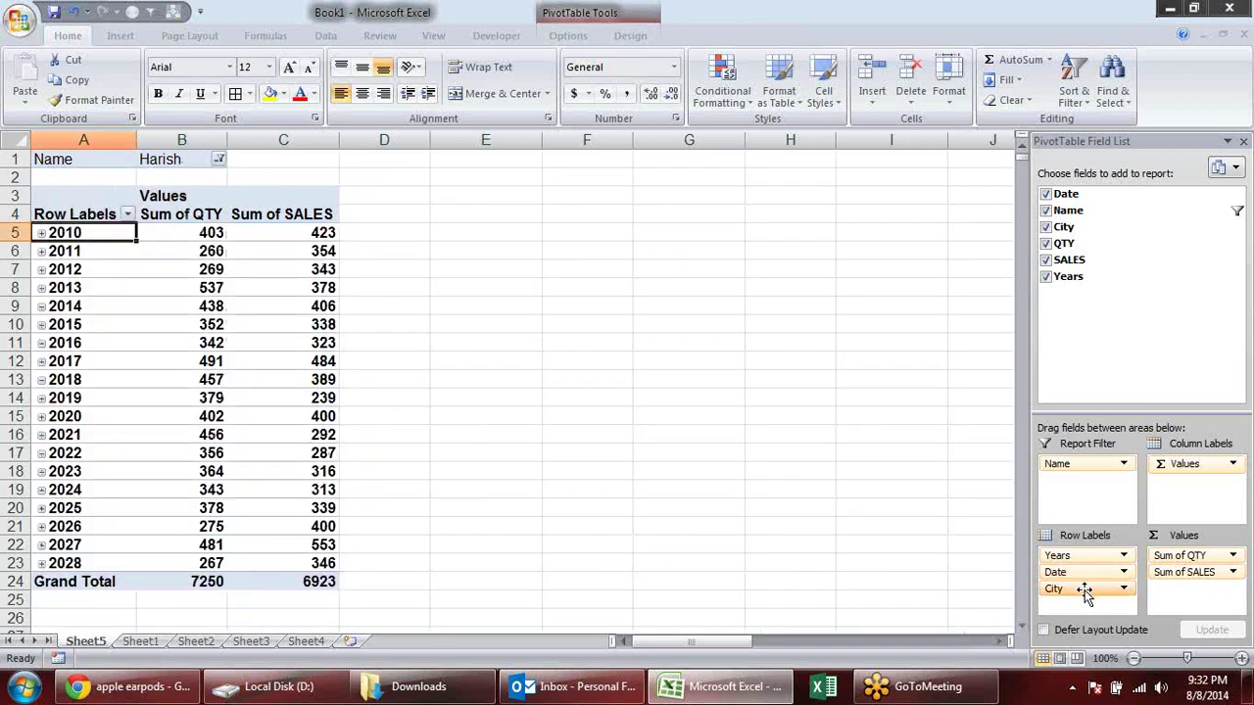
Step: Move City to Column Labels and reset the Name filter to (All)
{"action": "left_click_drag", "start_coordinate": [1084, 593], "coordinate": [1223, 480]}
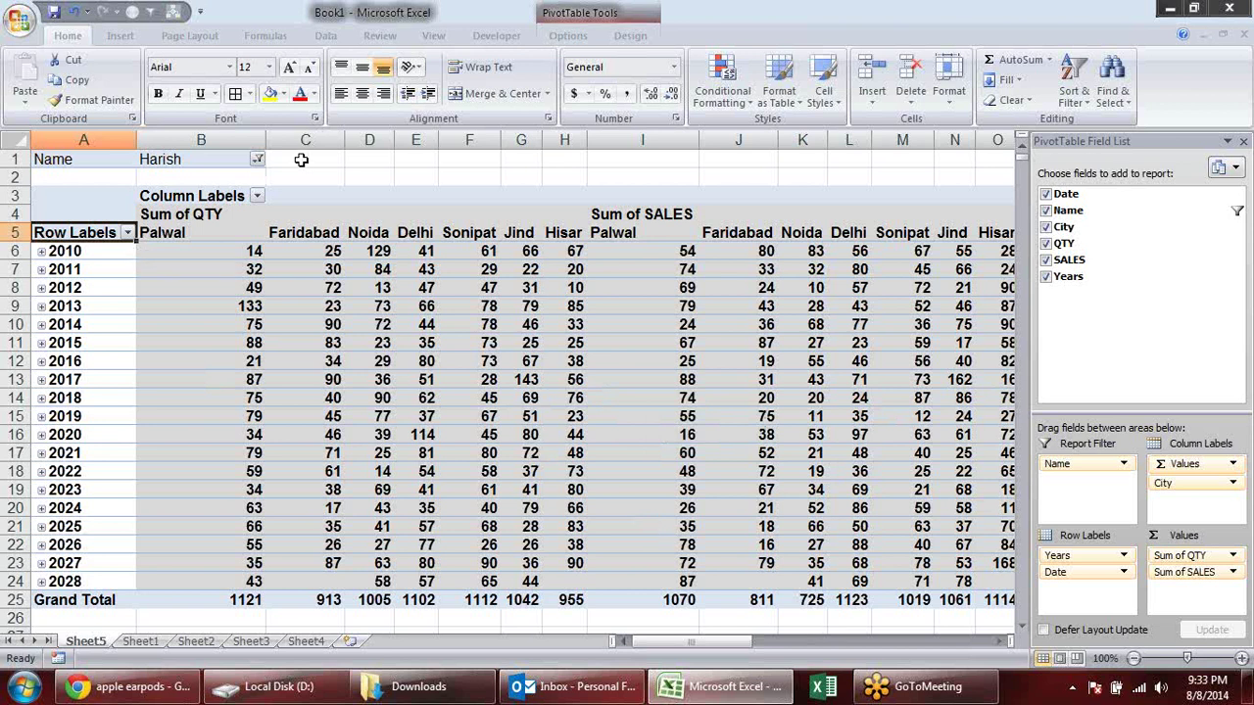
{"action": "left_click", "coordinate": [256, 160]}
{"action": "left_click", "coordinate": [115, 179]}
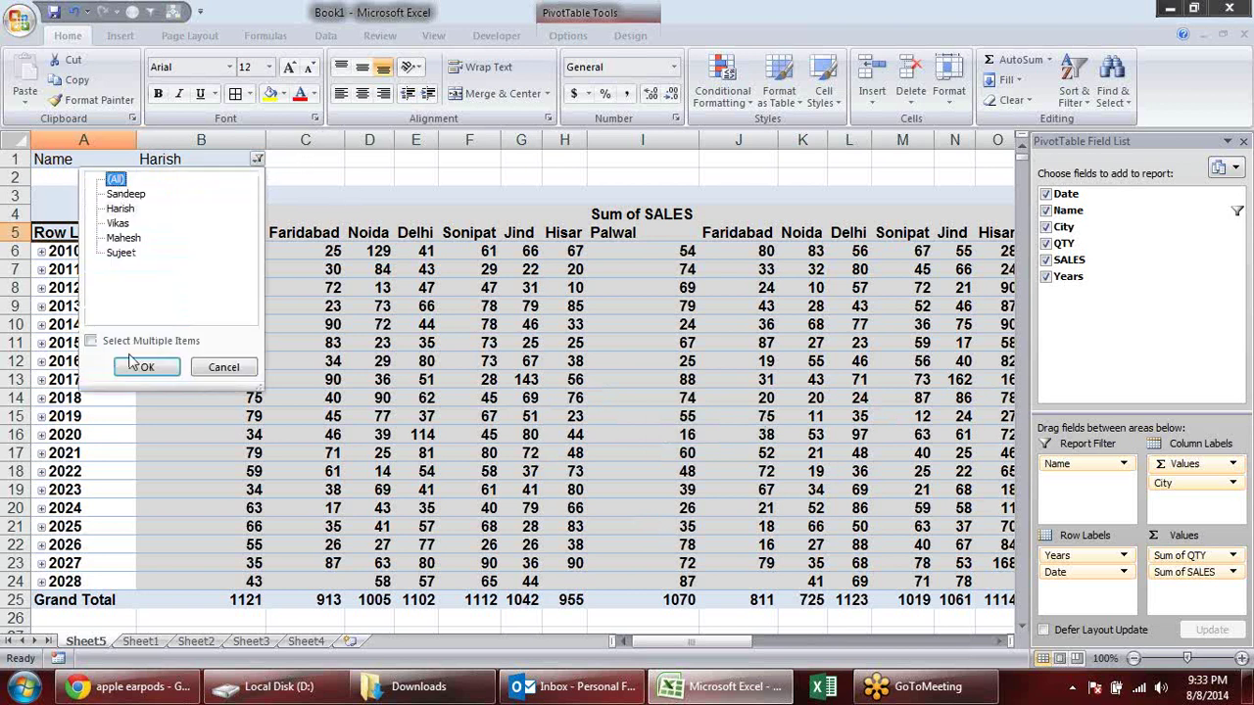
{"action": "left_click", "coordinate": [147, 369]}
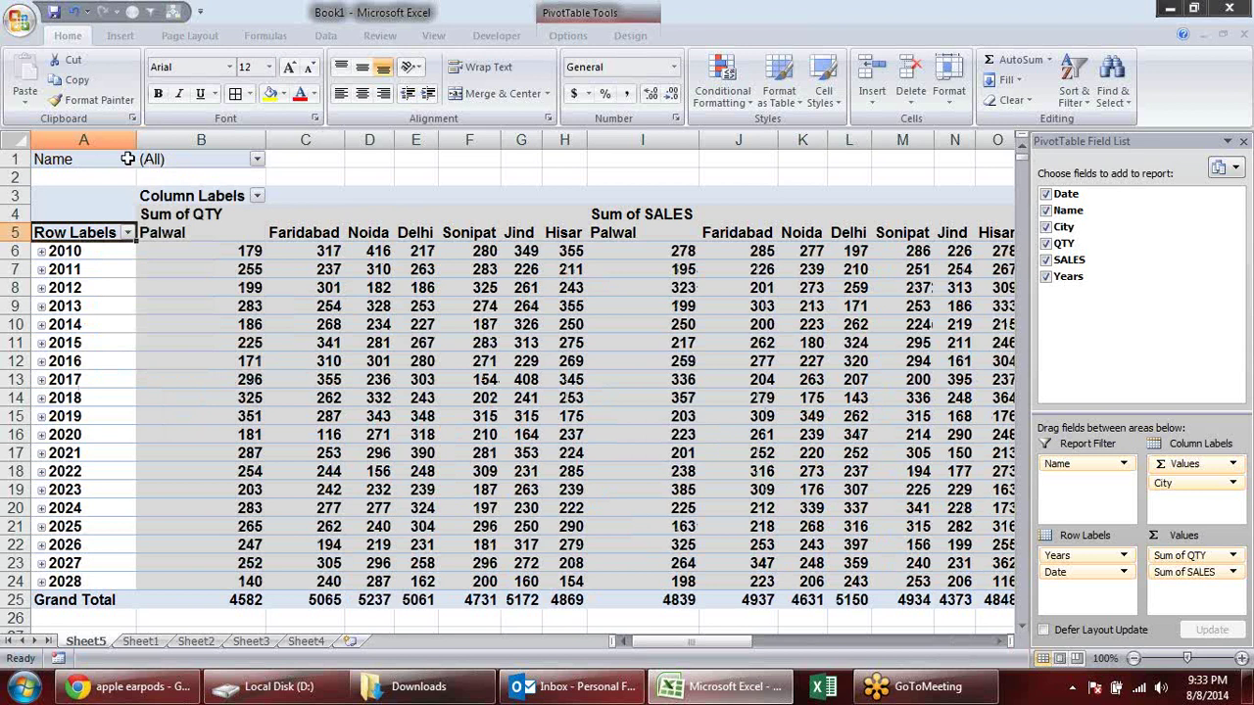
{"action": "left_click", "coordinate": [587, 36]}
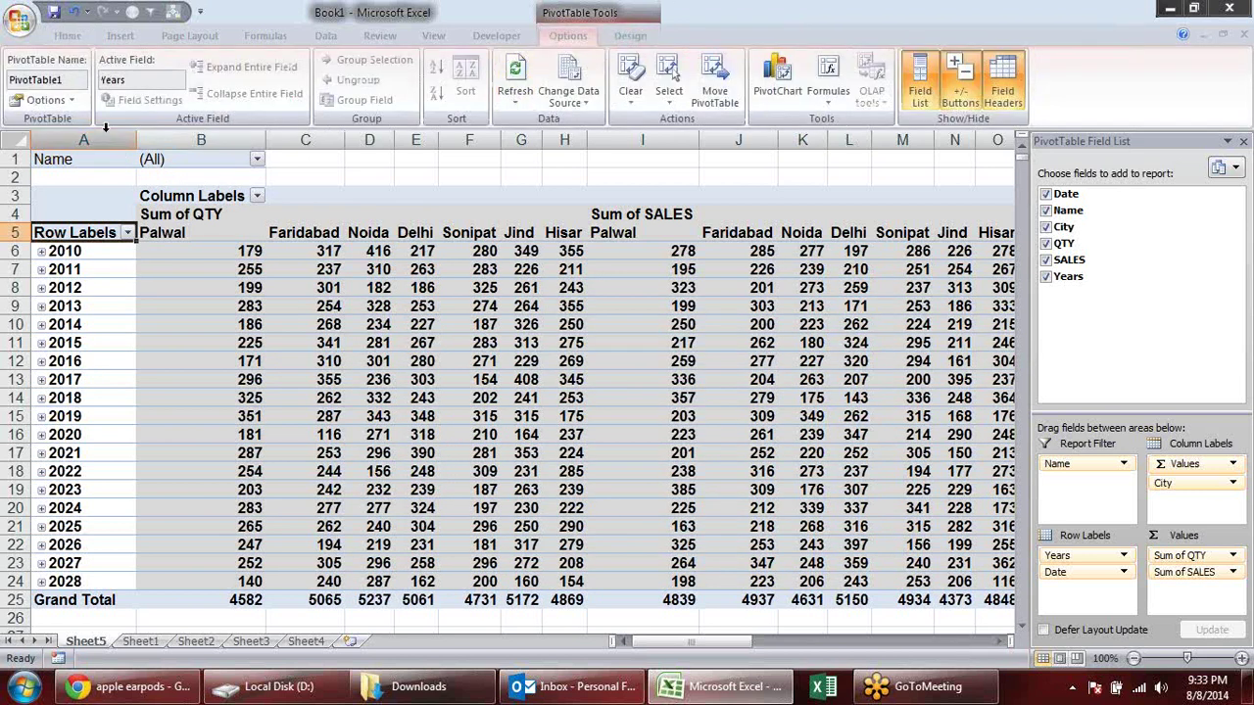
{"action": "left_click", "coordinate": [72, 100]}
{"action": "left_click", "coordinate": [88, 145]}
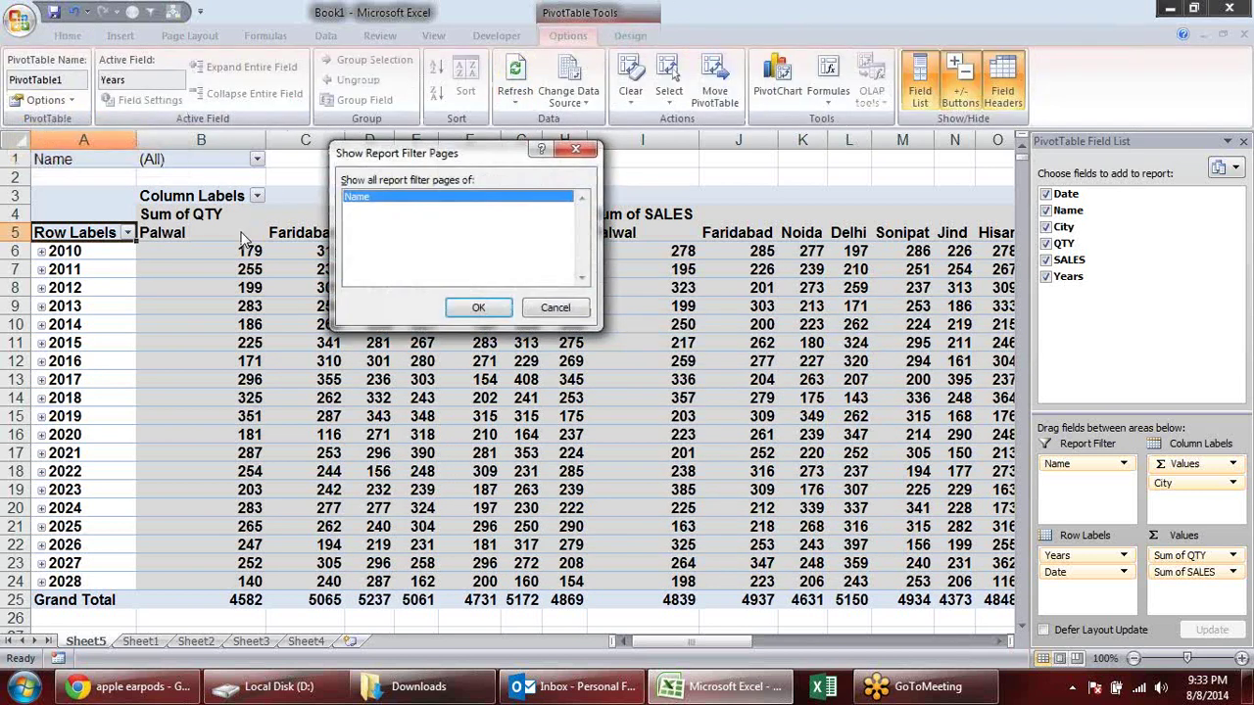
{"action": "left_click", "coordinate": [489, 311]}
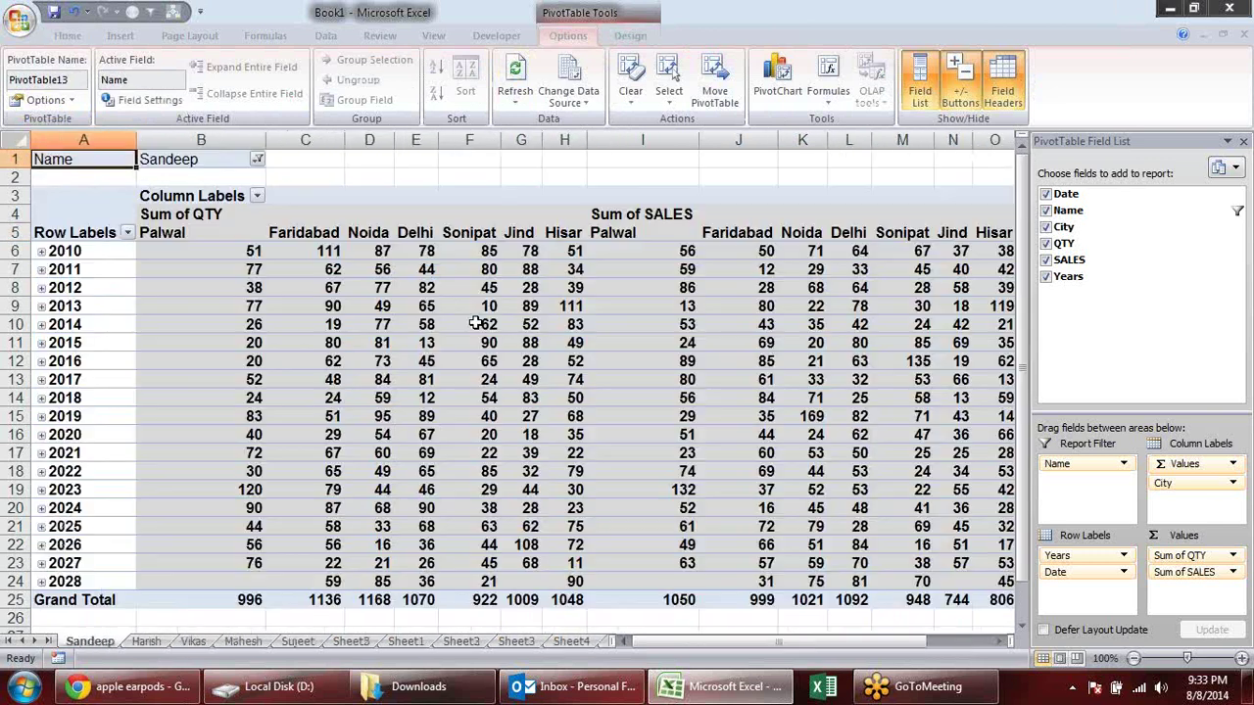
{"action": "left_click", "coordinate": [146, 642]}
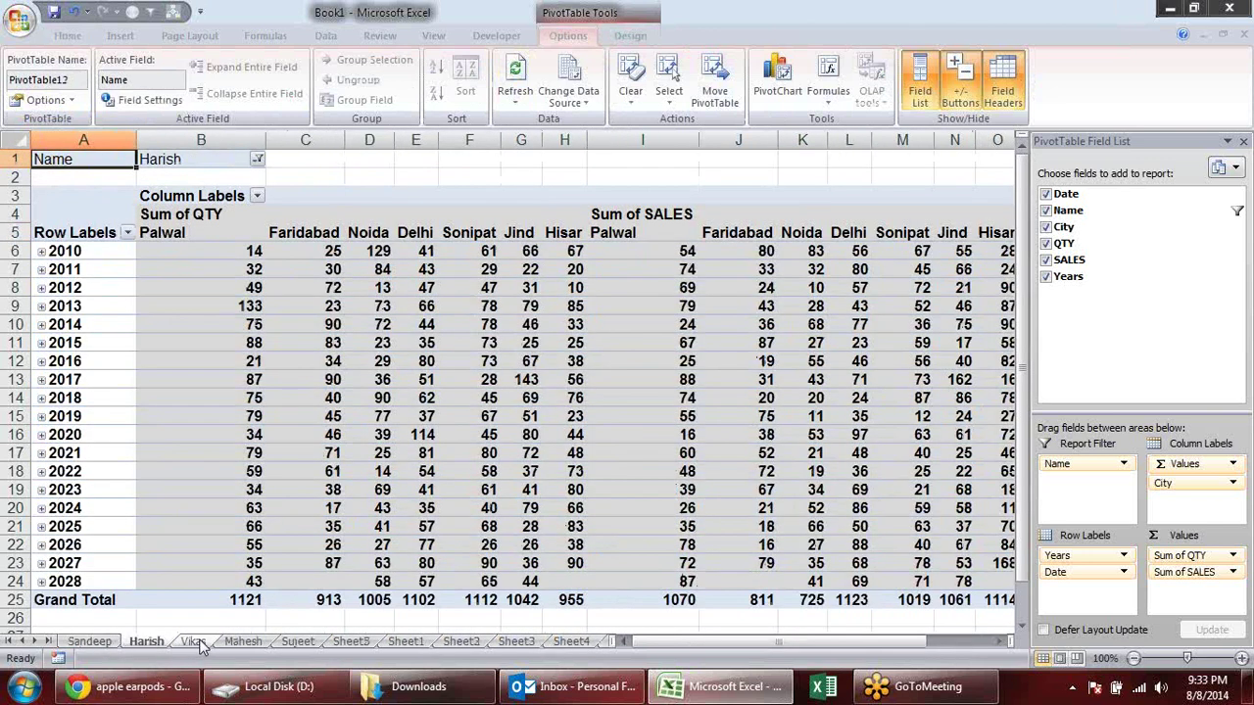
{"action": "left_click", "coordinate": [193, 641]}
{"action": "left_click", "coordinate": [243, 642]}
{"action": "left_click", "coordinate": [298, 642]}
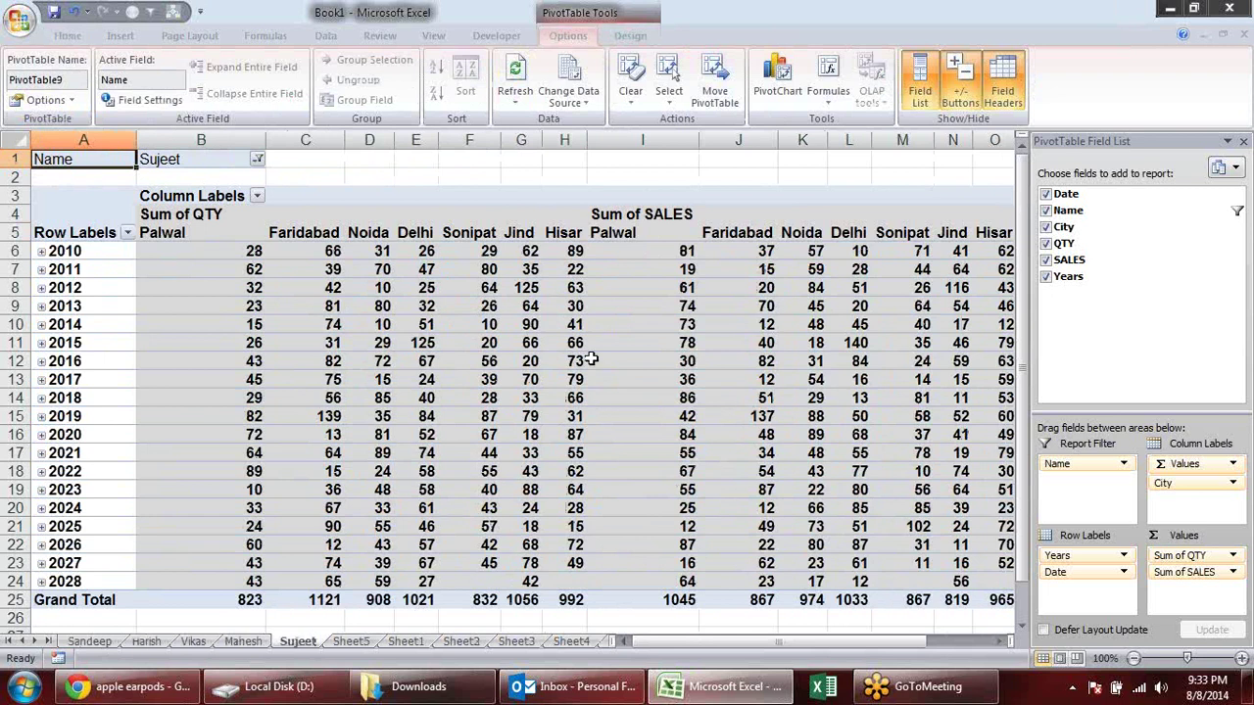
{"action": "mouse_move", "coordinate": [255, 367]}
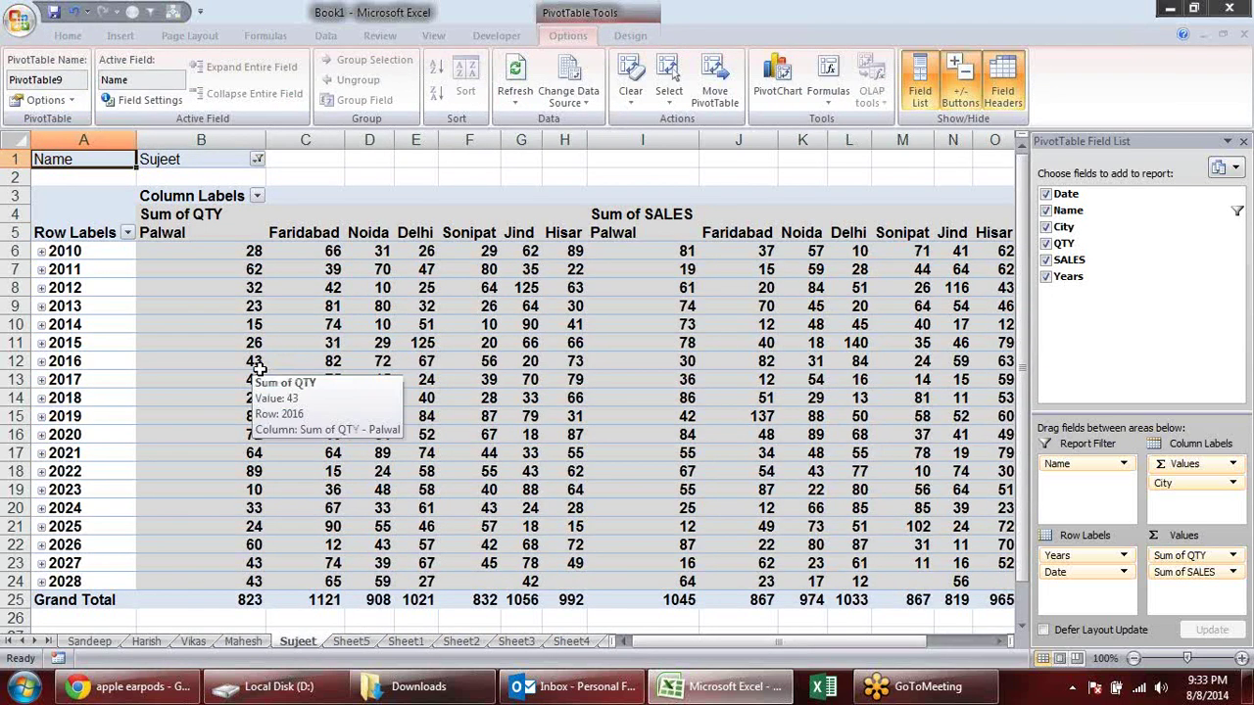
{"action": "mouse_move", "coordinate": [447, 395]}
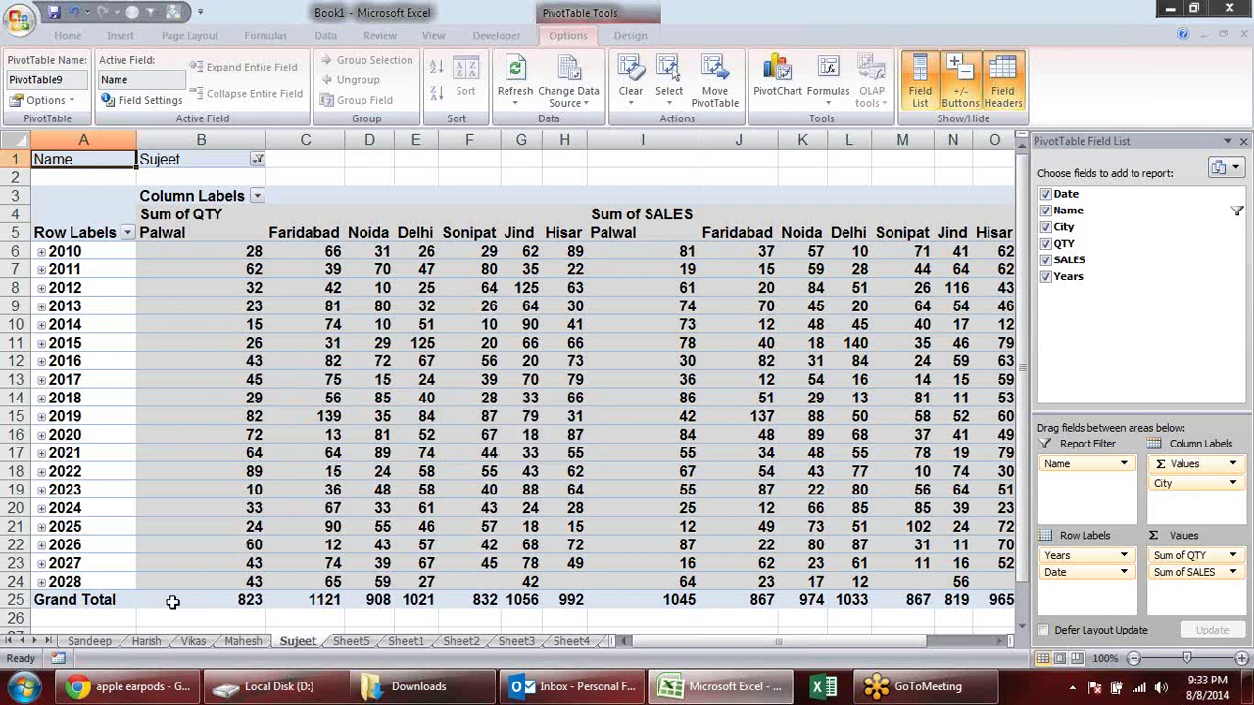
{"action": "left_click", "coordinate": [147, 640]}
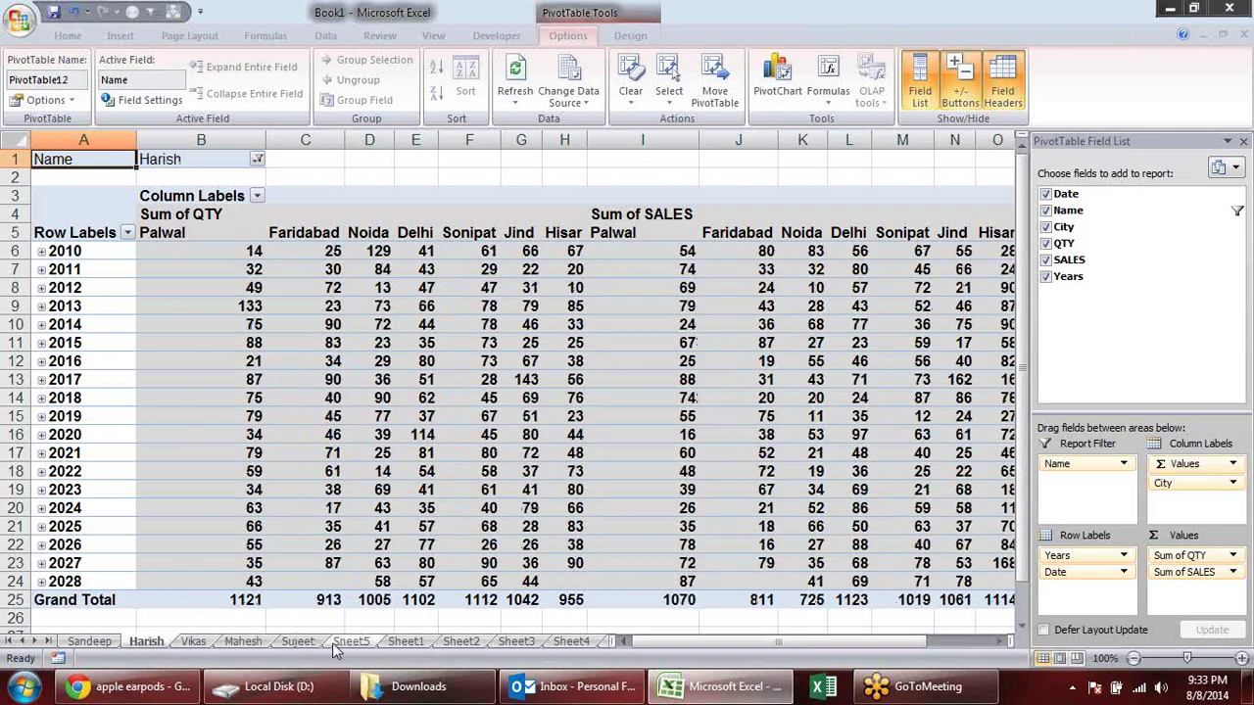
{"action": "left_click", "coordinate": [297, 641]}
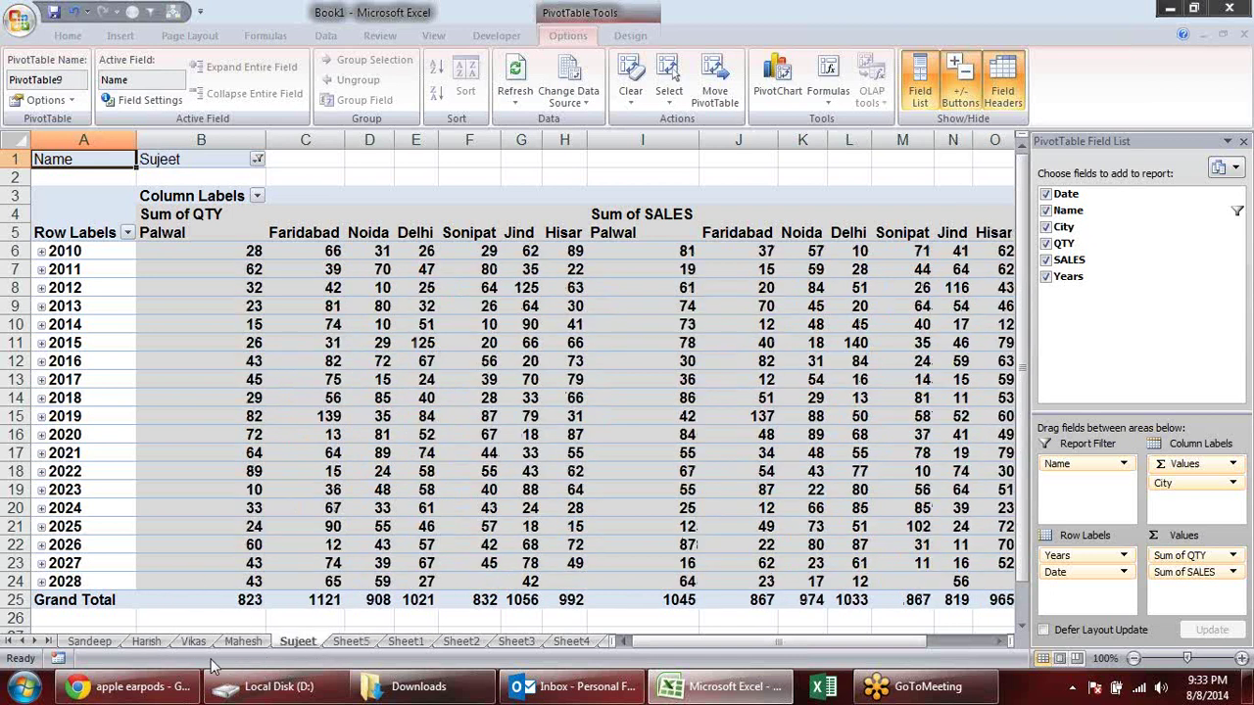
{"action": "left_click", "coordinate": [90, 642], "text": "shift"}
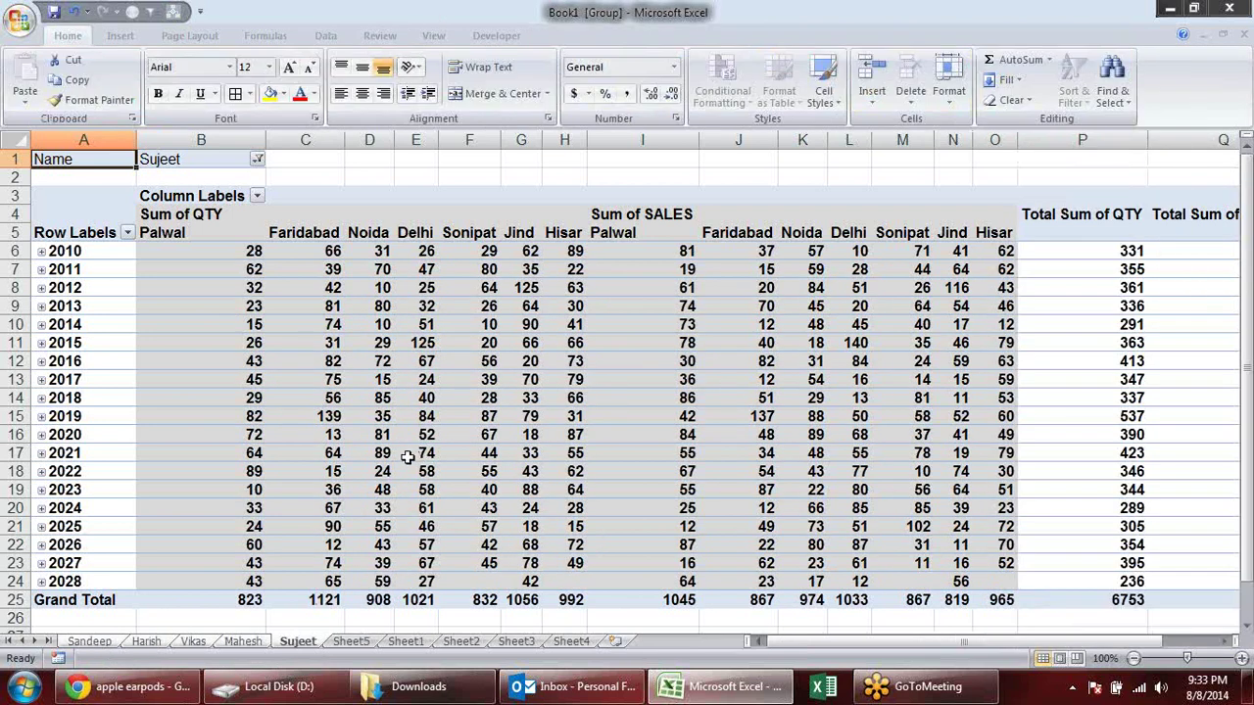
{"action": "key", "text": "alt+h"}
{"action": "key", "text": "d"}
{"action": "key", "text": "s"}
Step: Confirm deleting the per-name sheets and inspect values in the pivot
{"action": "key", "text": "Return"}
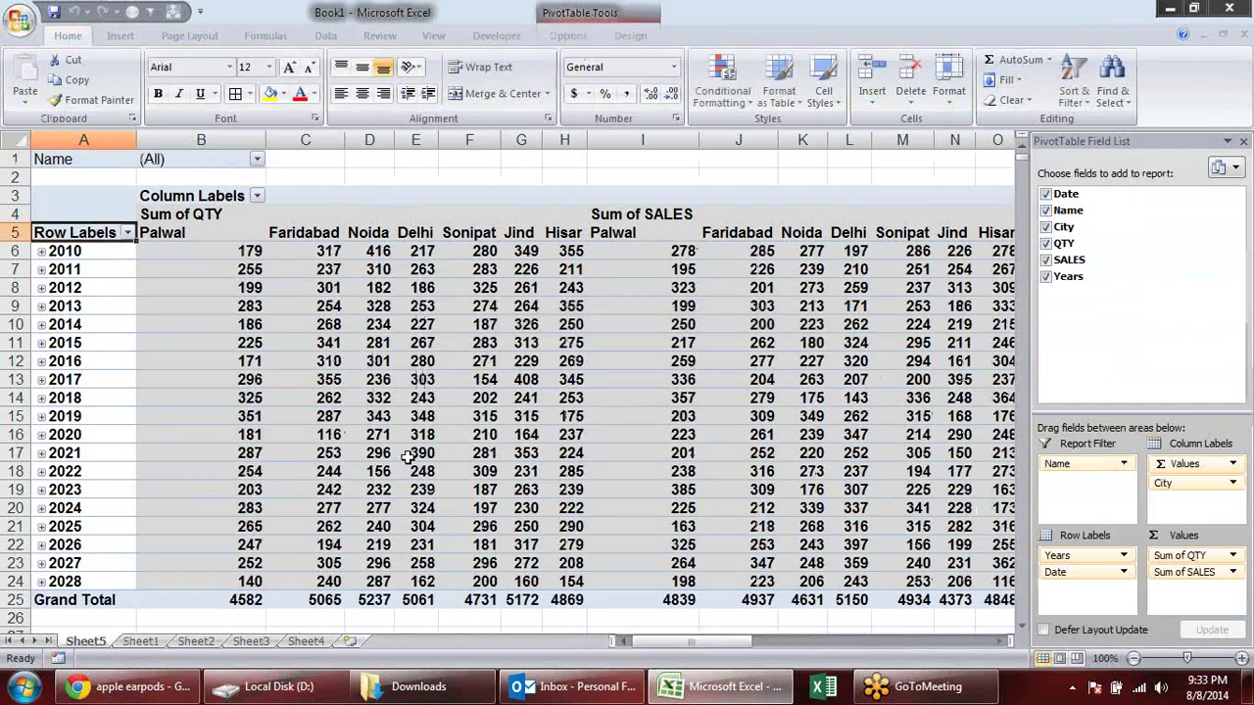
{"action": "left_click", "coordinate": [487, 365]}
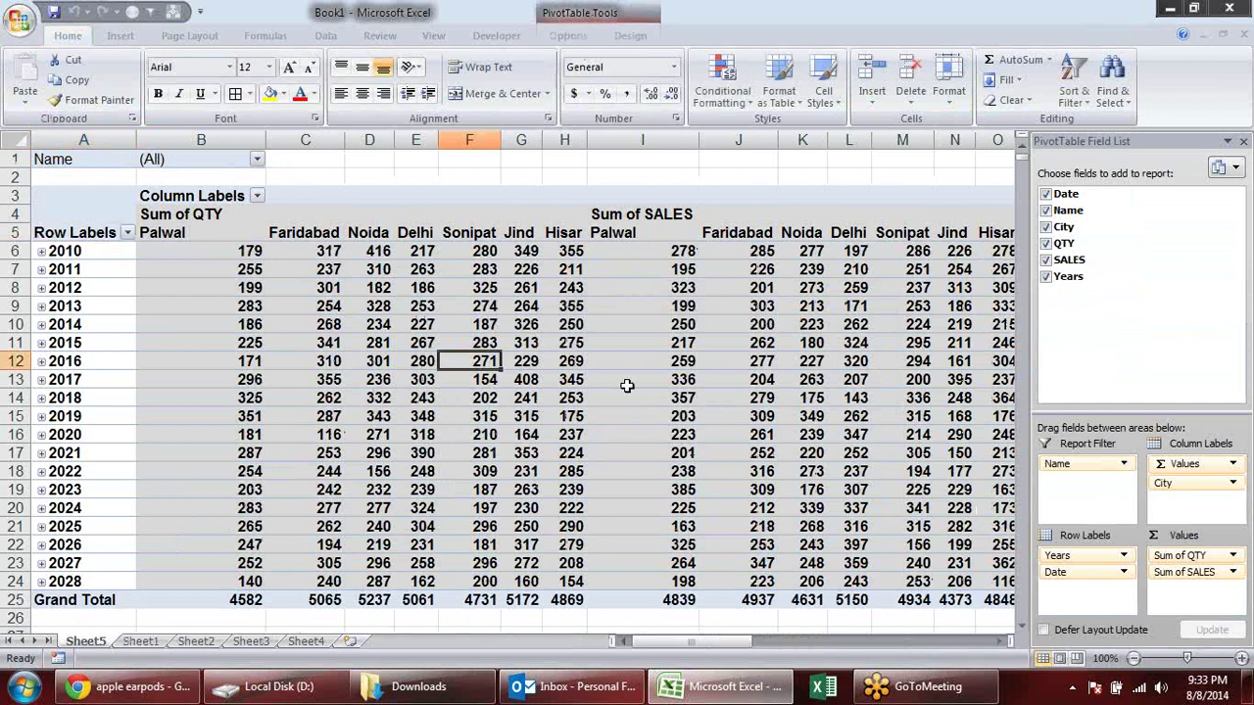
{"action": "left_click", "coordinate": [451, 329]}
{"action": "left_click", "coordinate": [725, 357]}
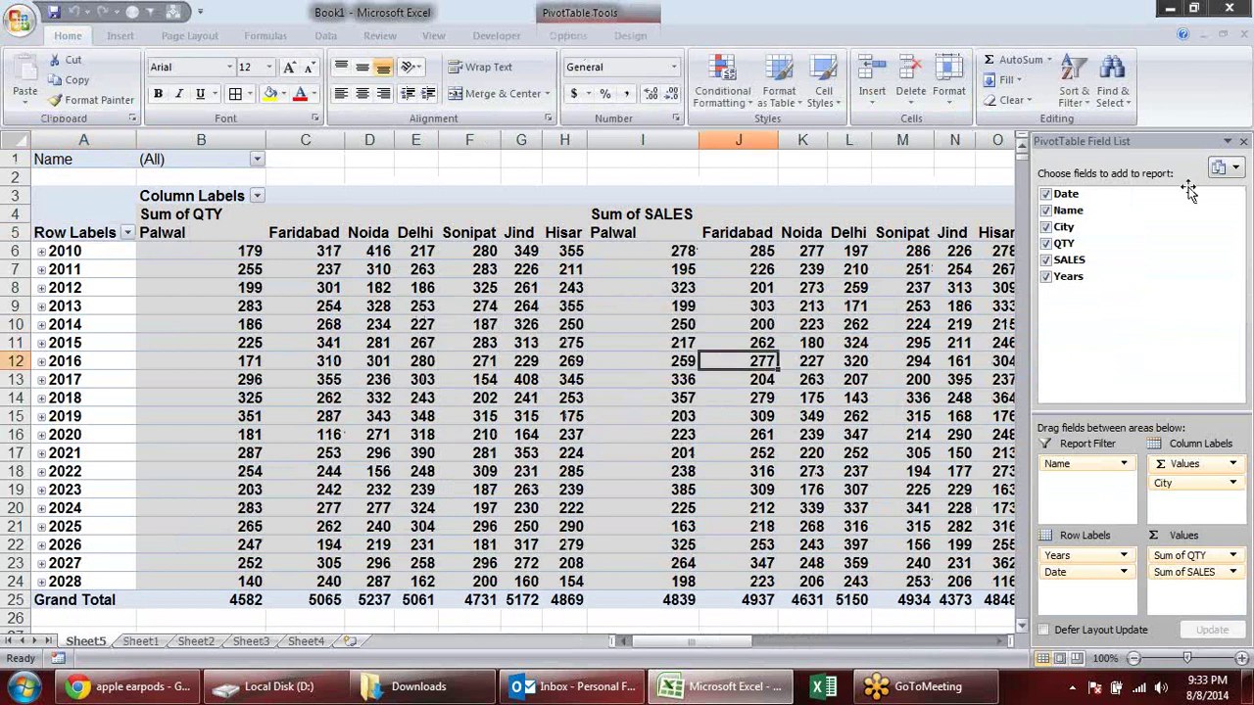
{"action": "left_click", "coordinate": [1249, 263]}
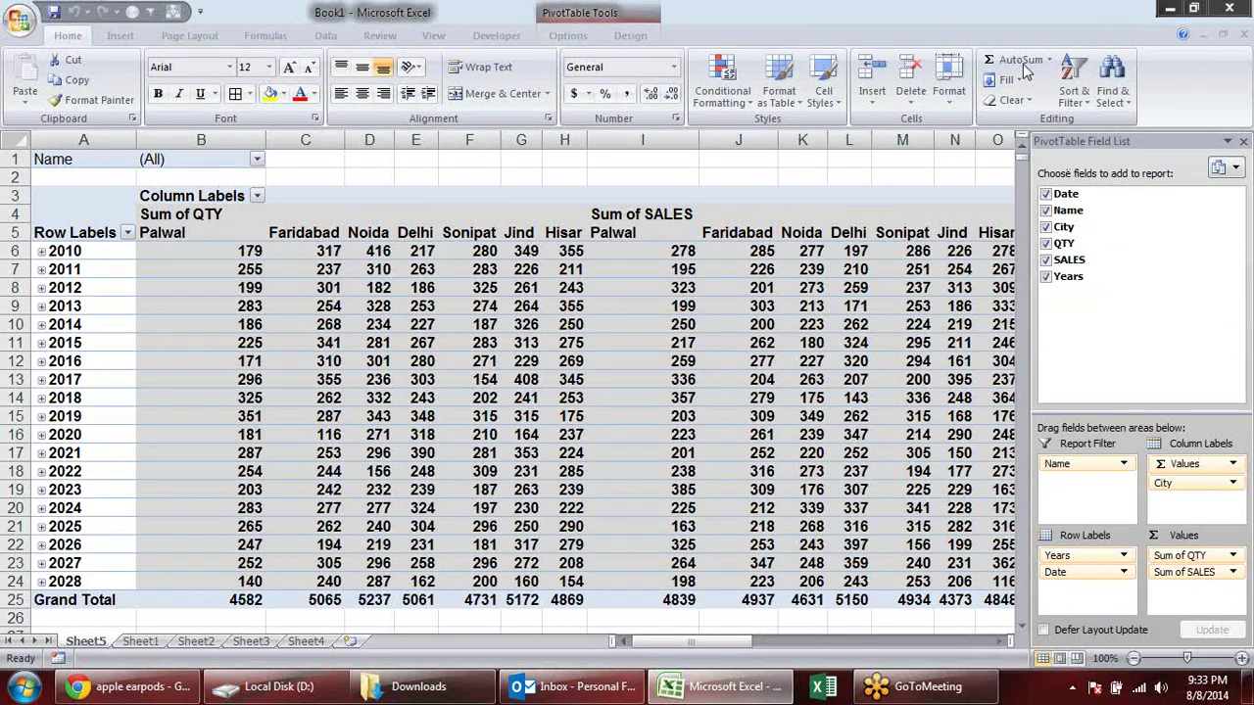
{"action": "left_click", "coordinate": [744, 360]}
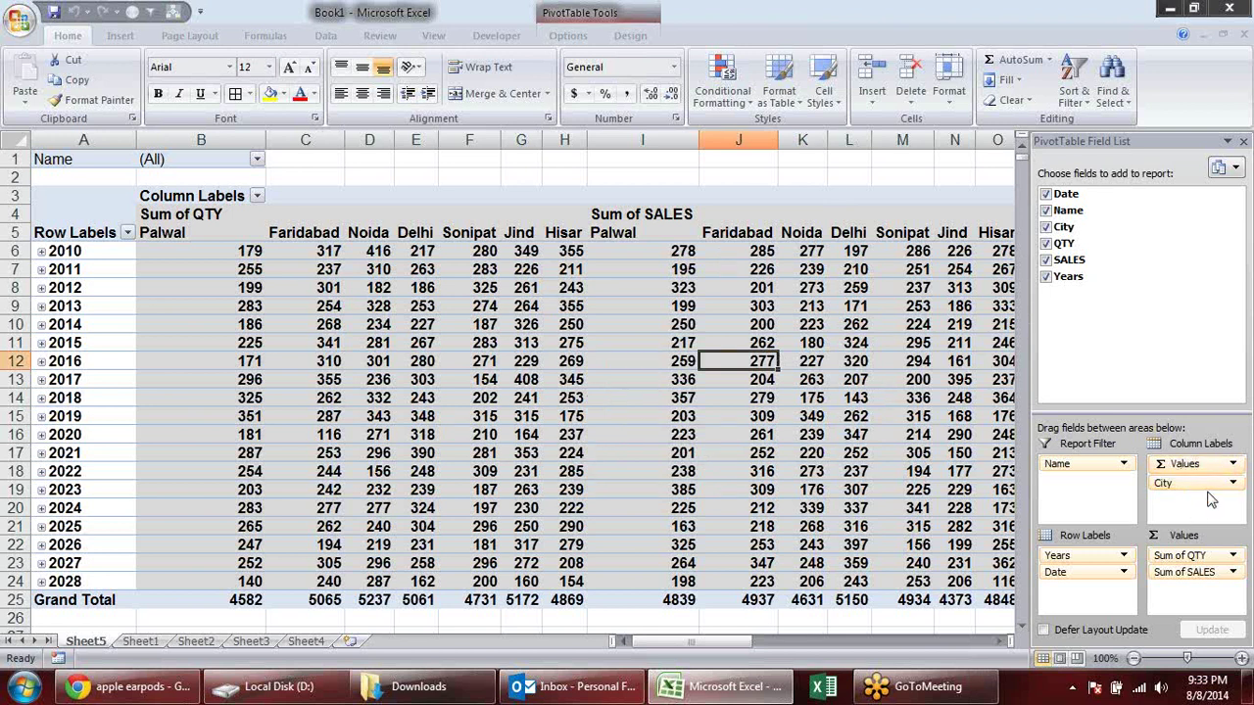
Step: Remove City, Years and Date from the pivot and make Name the row field
{"action": "left_click", "coordinate": [1046, 228]}
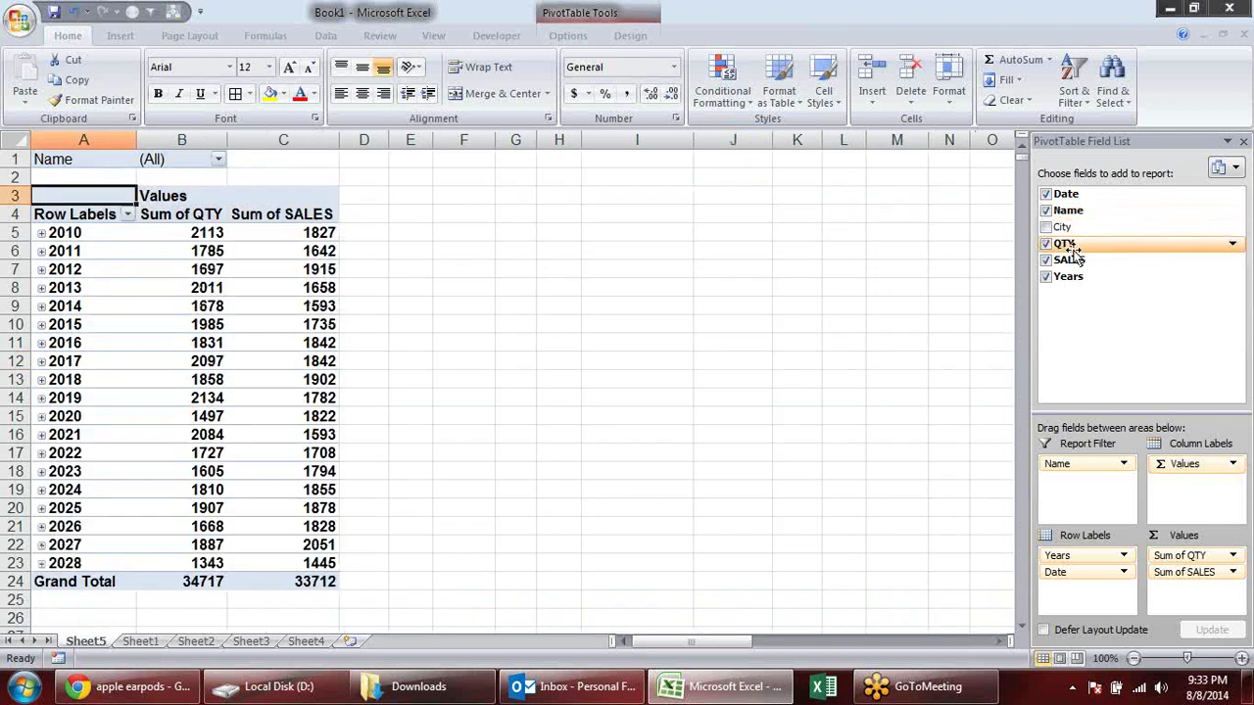
{"action": "left_click", "coordinate": [1046, 277]}
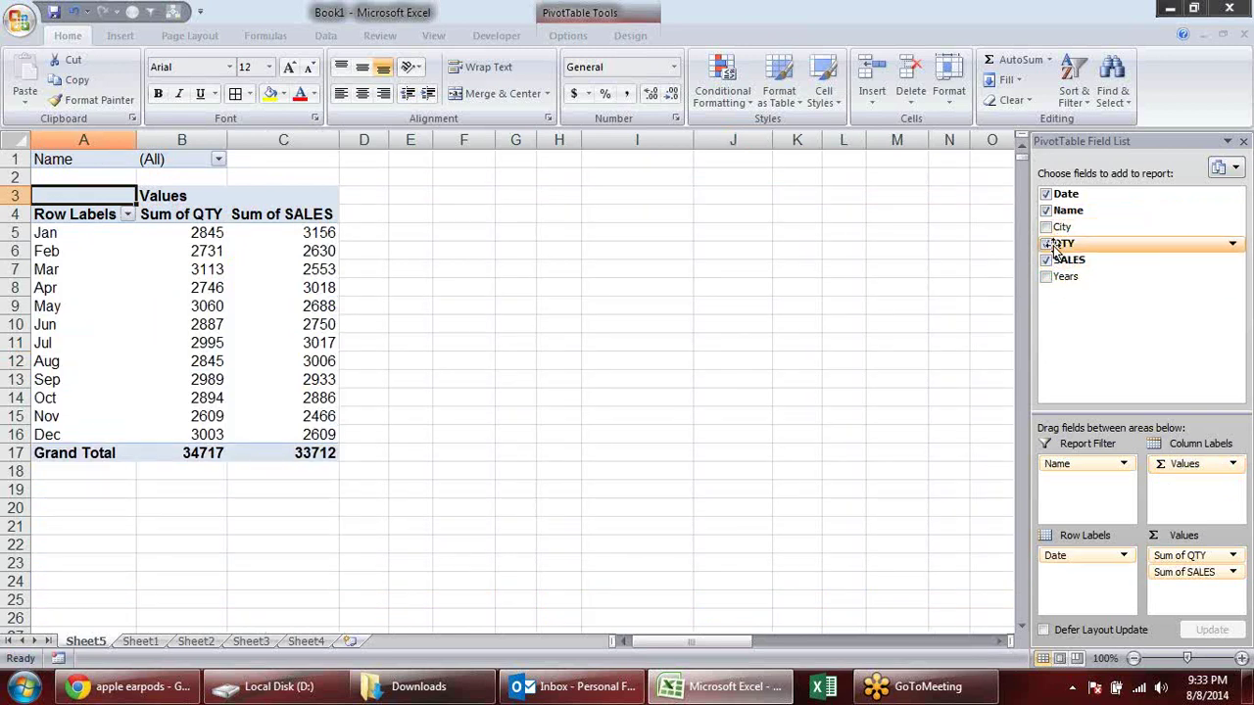
{"action": "left_click", "coordinate": [1045, 195]}
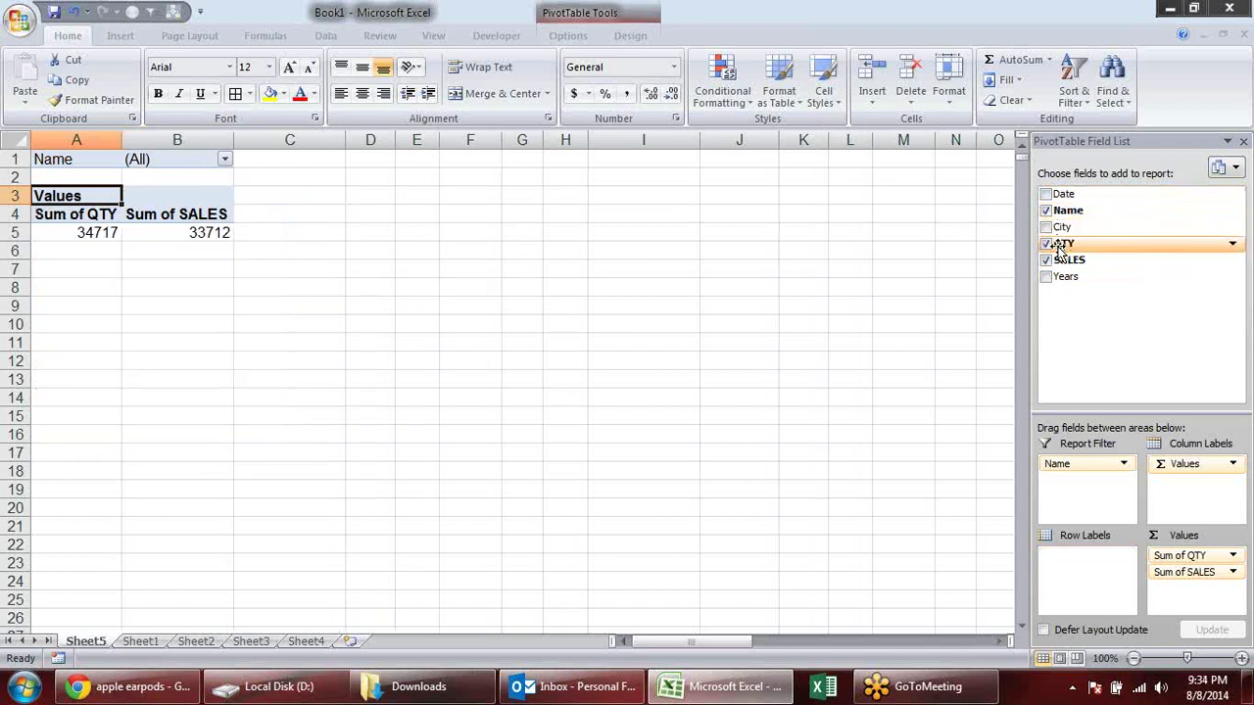
{"action": "left_click_drag", "start_coordinate": [1116, 476], "coordinate": [1082, 566]}
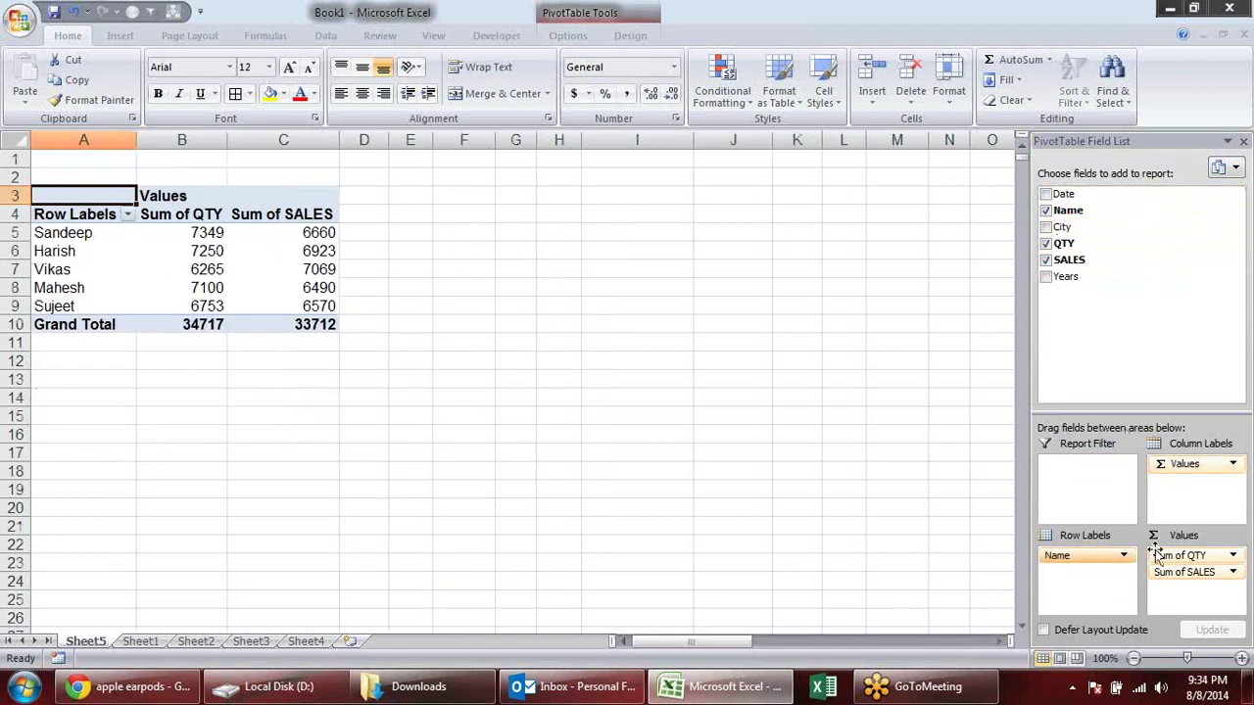
Step: Sort the names by Sum of QTY, first ascending then descending
{"action": "left_click", "coordinate": [200, 232]}
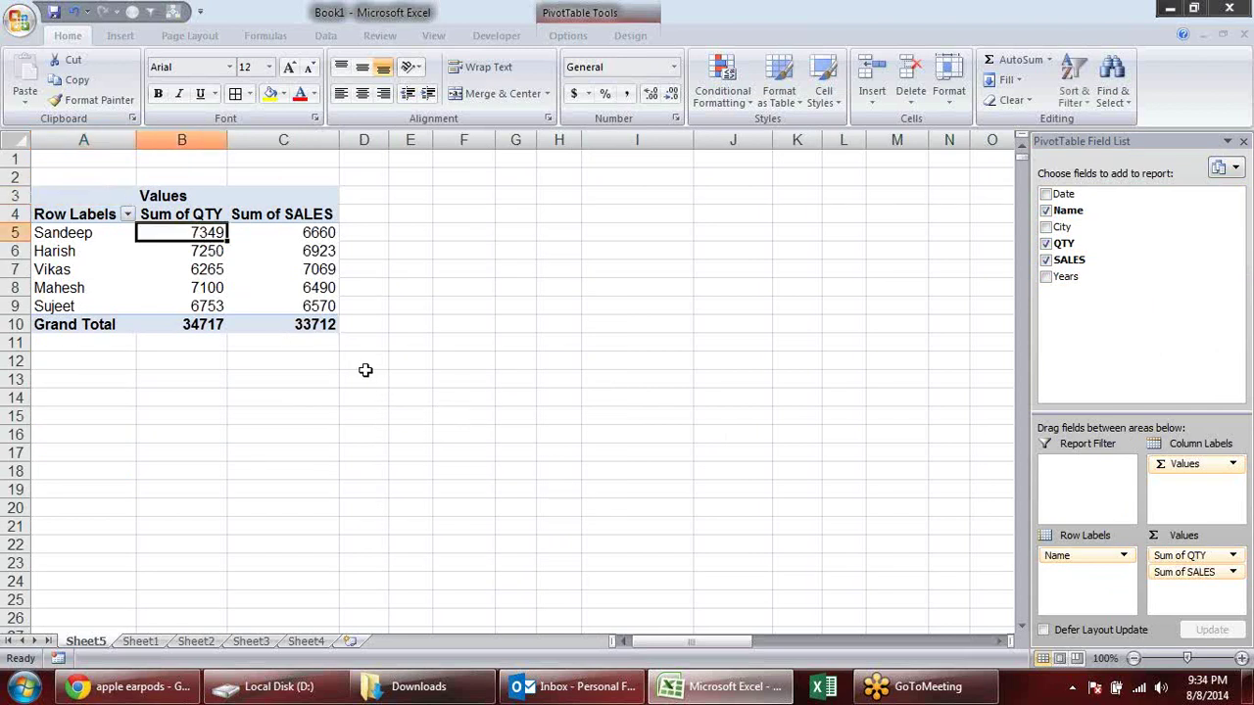
{"action": "right_click", "coordinate": [200, 235]}
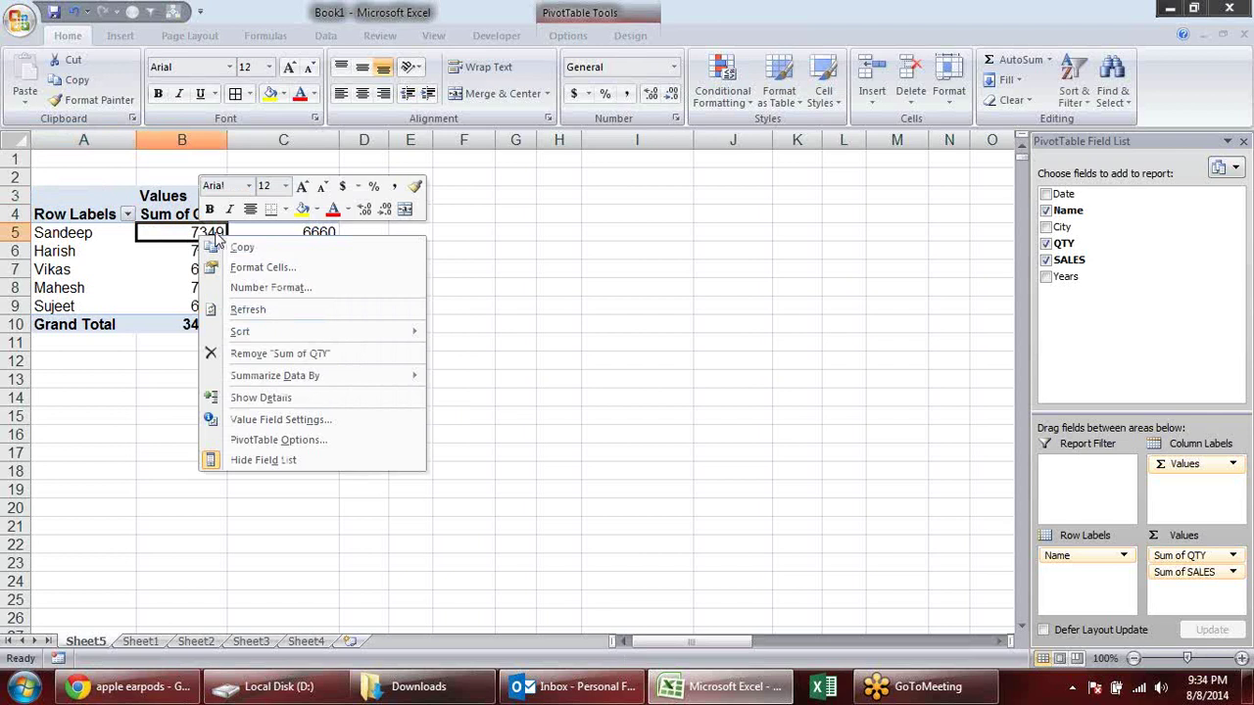
{"action": "mouse_move", "coordinate": [291, 382]}
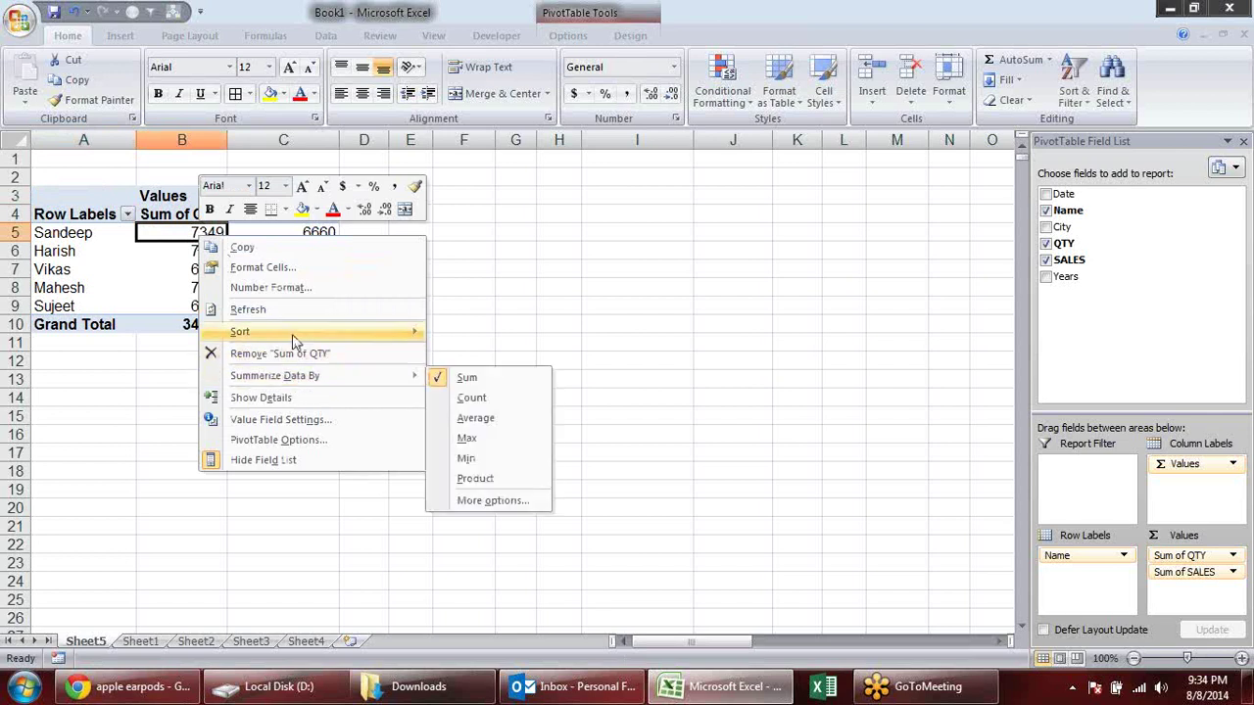
{"action": "mouse_move", "coordinate": [293, 335]}
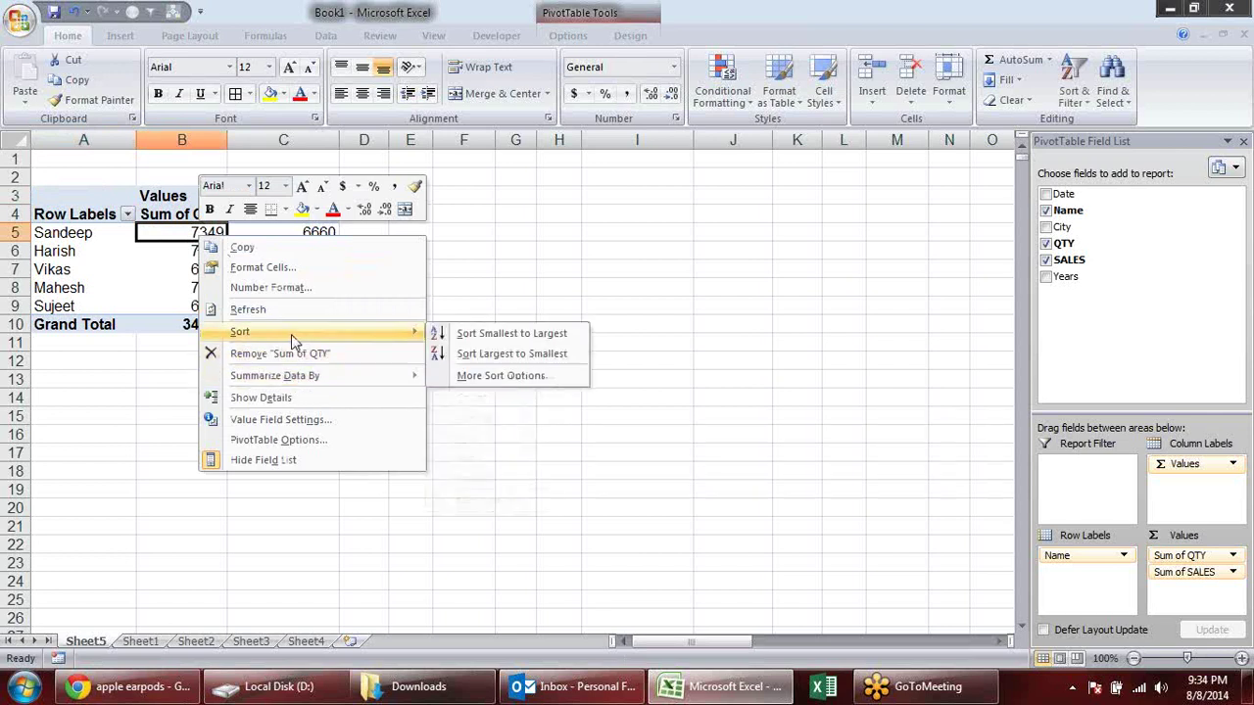
{"action": "left_click", "coordinate": [496, 335]}
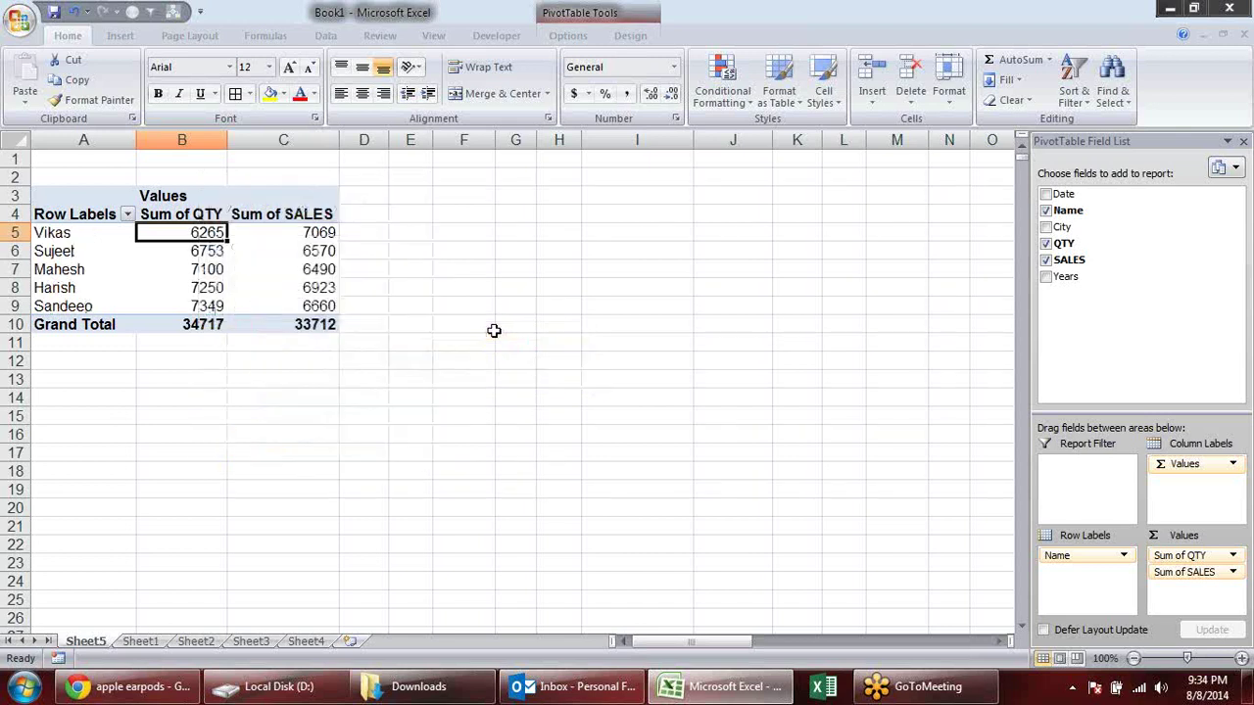
{"action": "right_click", "coordinate": [220, 236]}
{"action": "mouse_move", "coordinate": [401, 376]}
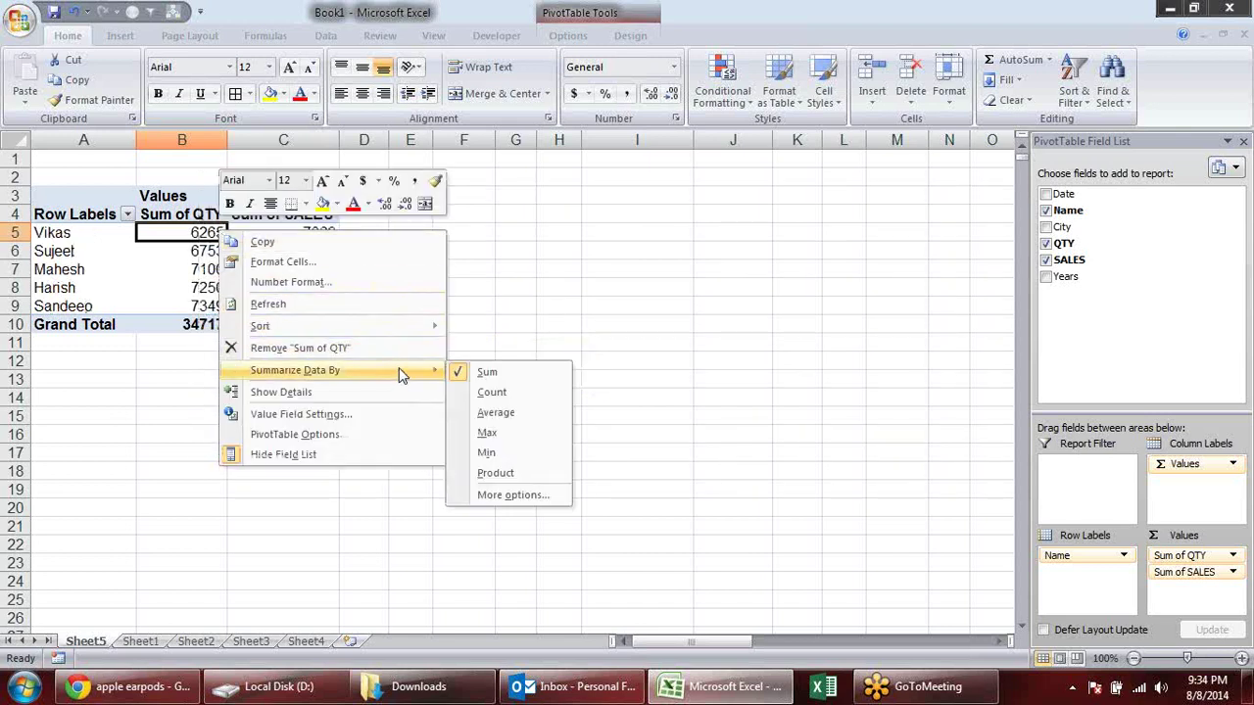
{"action": "mouse_move", "coordinate": [421, 326]}
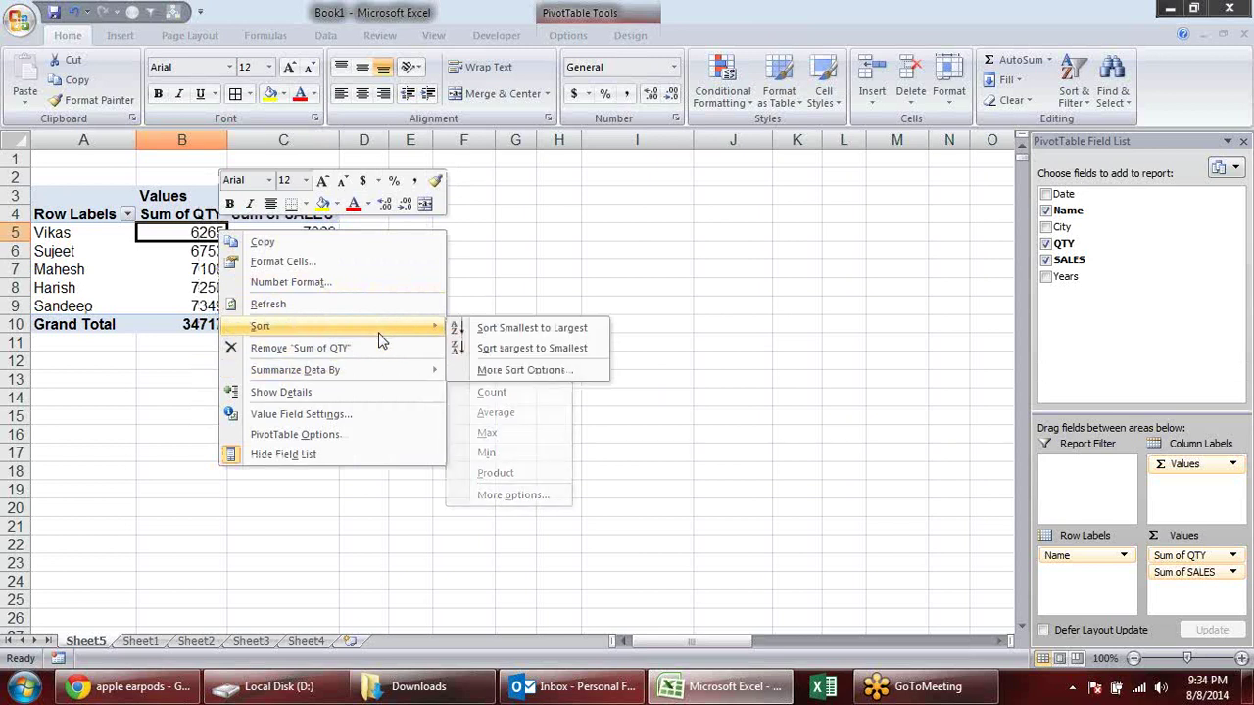
{"action": "left_click", "coordinate": [480, 355]}
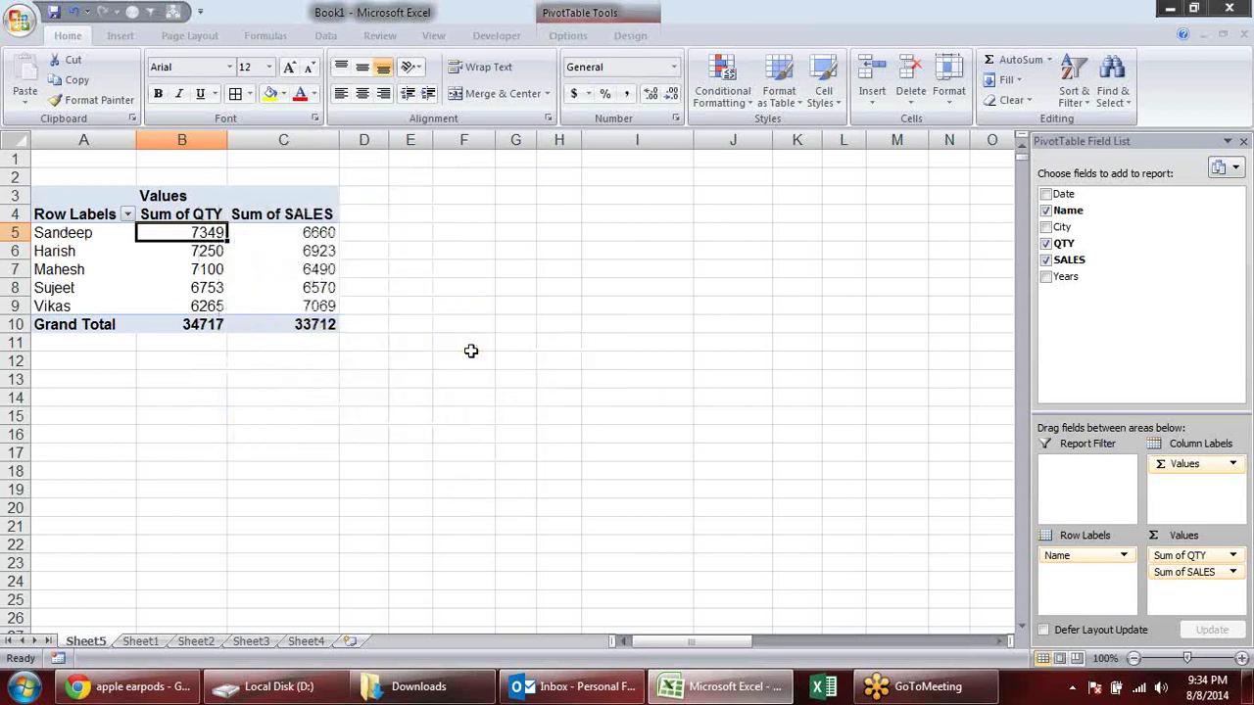
Step: Sort the names by Sum of SALES, first ascending then descending
{"action": "right_click", "coordinate": [333, 243]}
{"action": "mouse_move", "coordinate": [465, 335]}
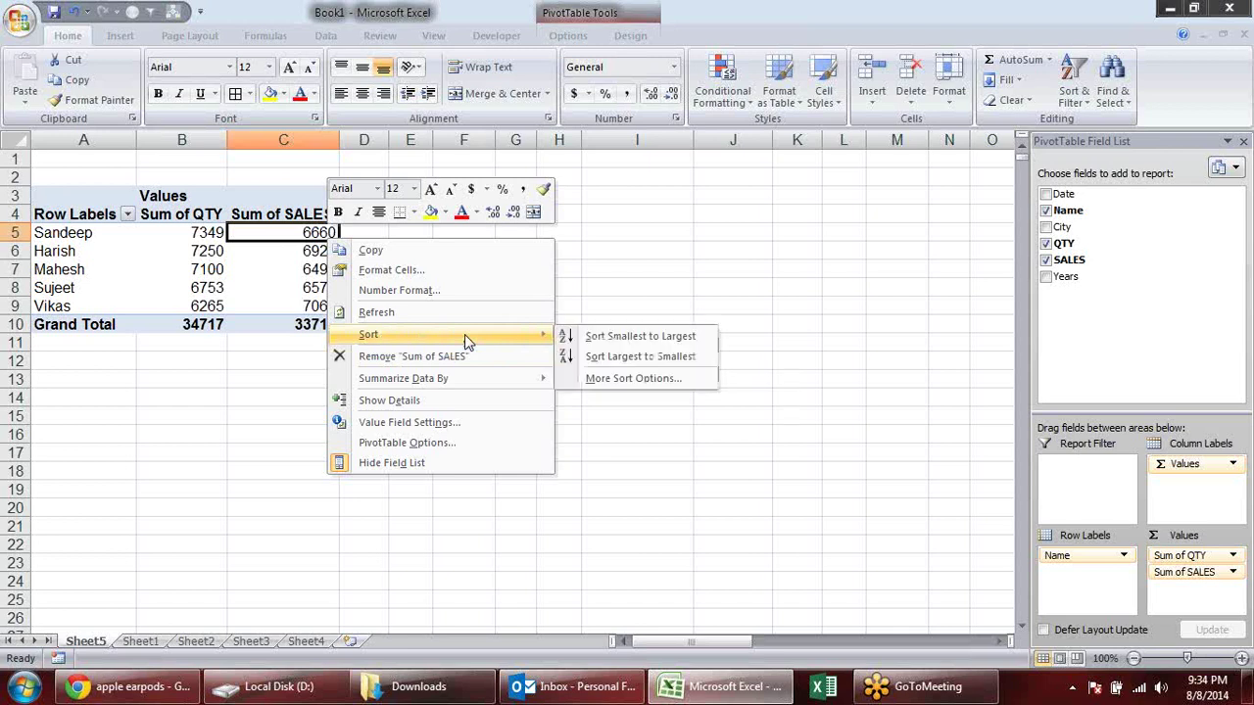
{"action": "left_click", "coordinate": [639, 336]}
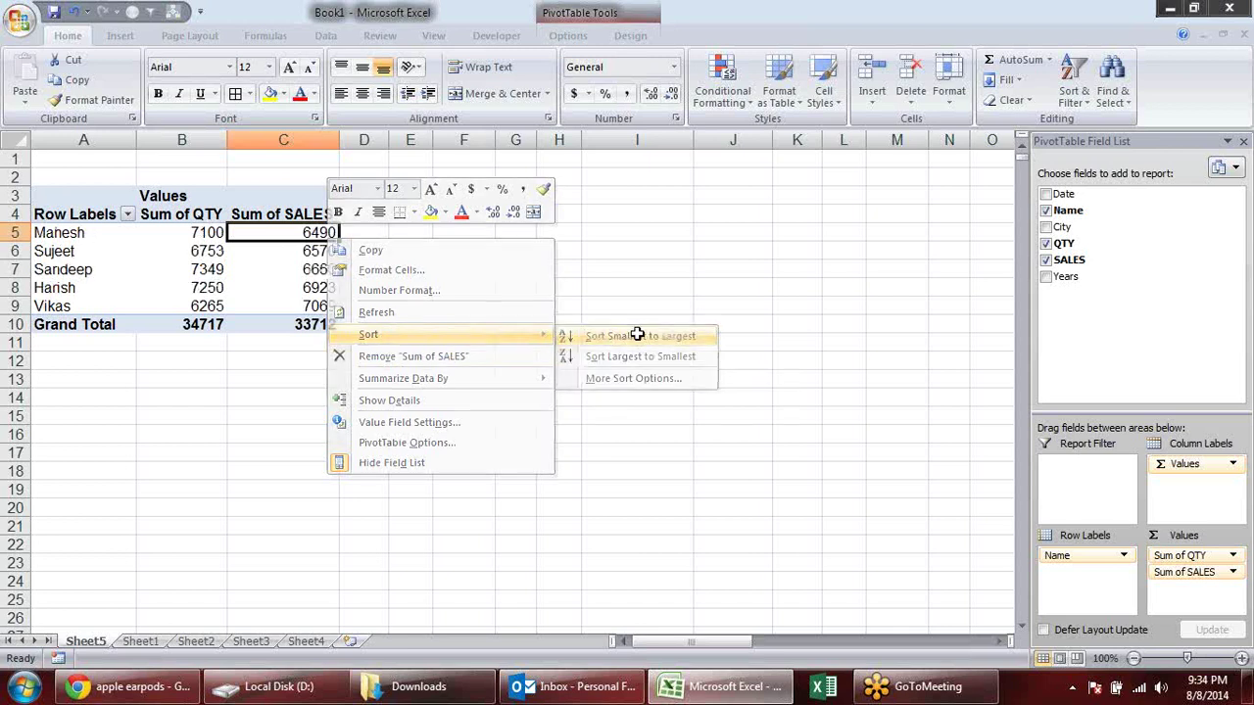
{"action": "right_click", "coordinate": [328, 239]}
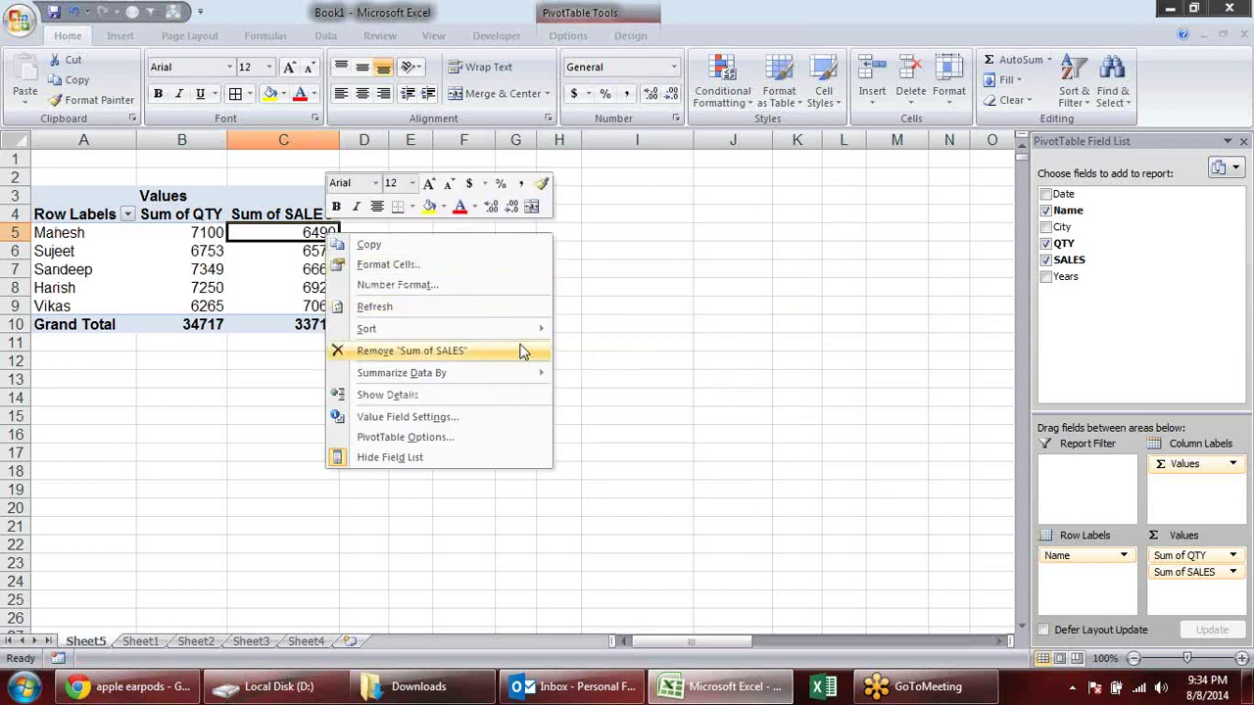
{"action": "mouse_move", "coordinate": [522, 331]}
{"action": "left_click", "coordinate": [634, 349]}
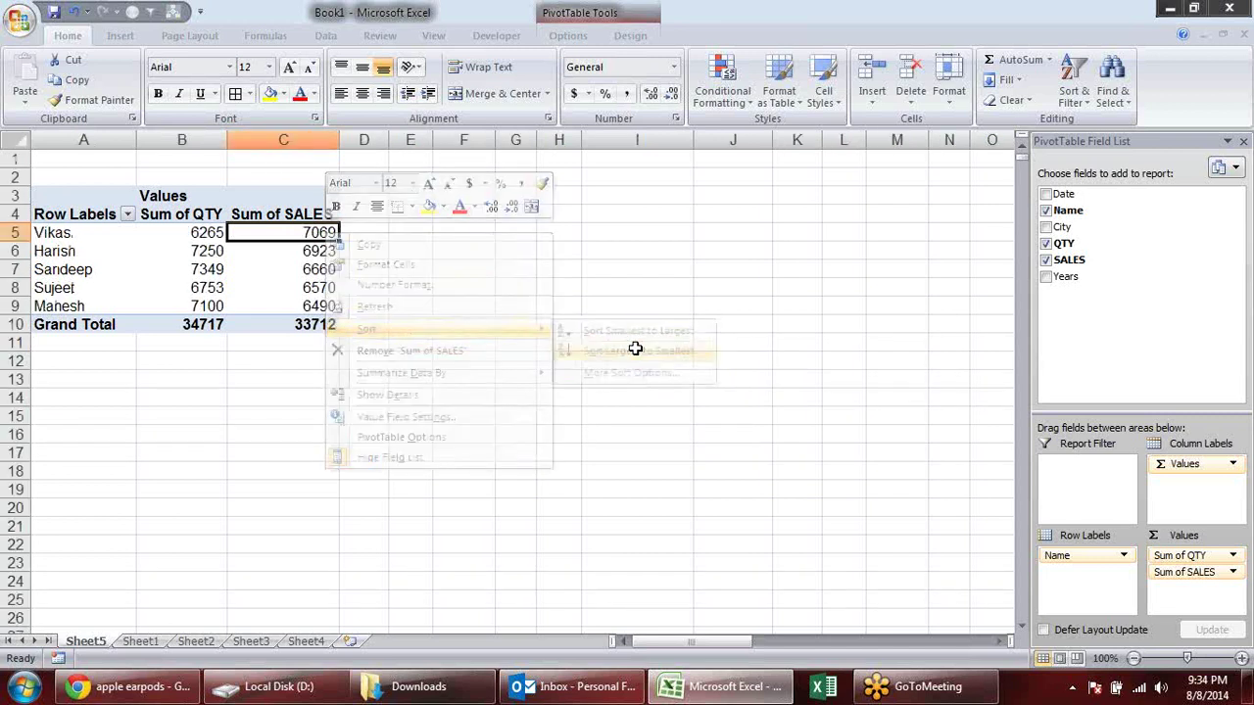
Step: Sort the Name labels A to Z, then Z to A, leaving Sujeet first
{"action": "right_click", "coordinate": [73, 238]}
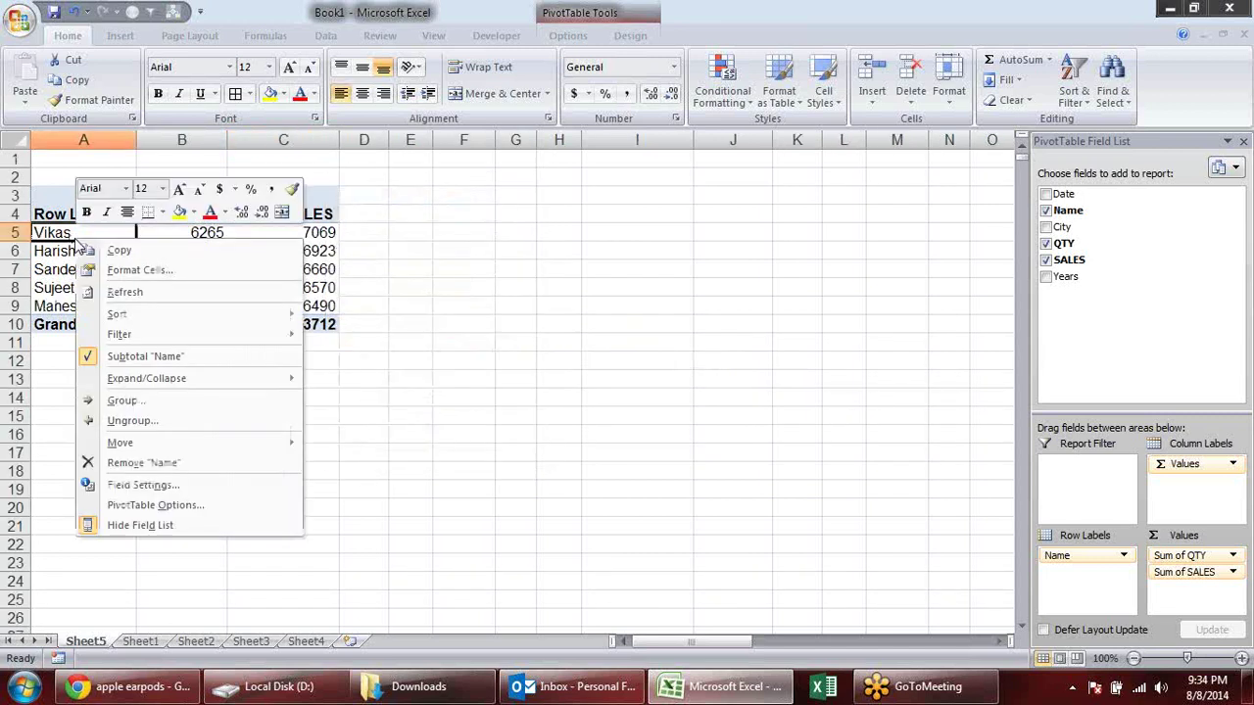
{"action": "mouse_move", "coordinate": [201, 315]}
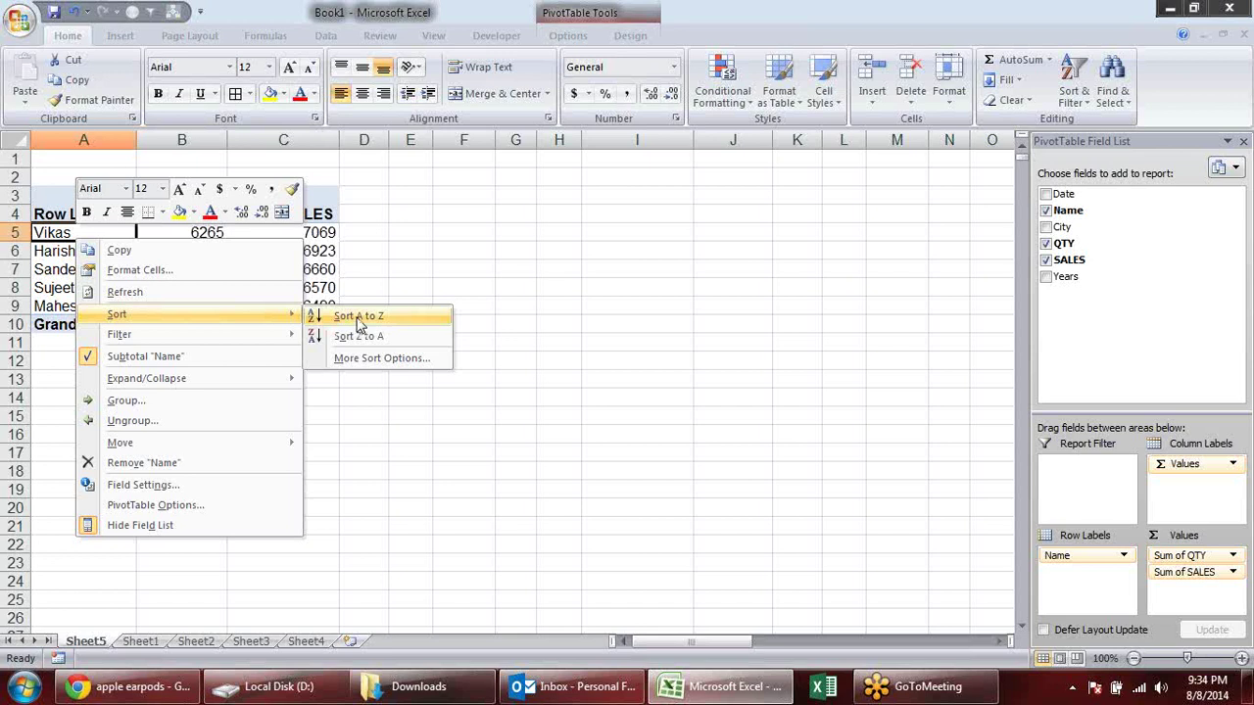
{"action": "left_click", "coordinate": [359, 317]}
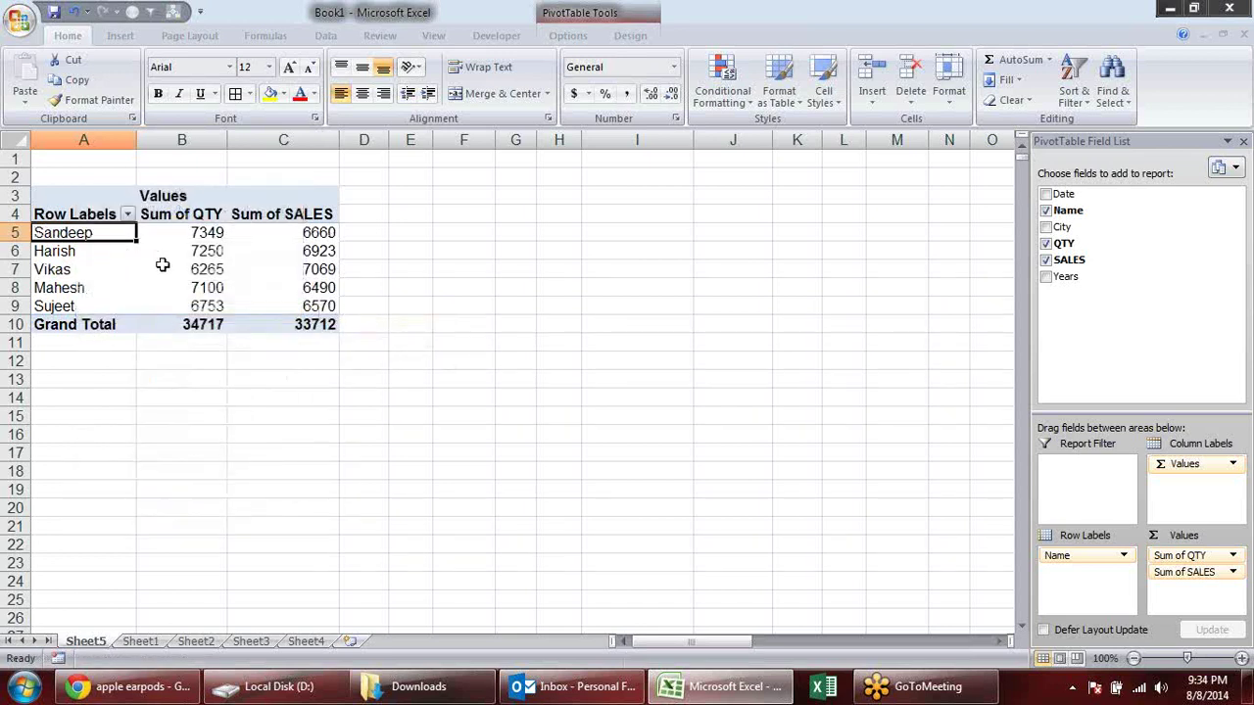
{"action": "right_click", "coordinate": [85, 249]}
{"action": "mouse_move", "coordinate": [293, 332]}
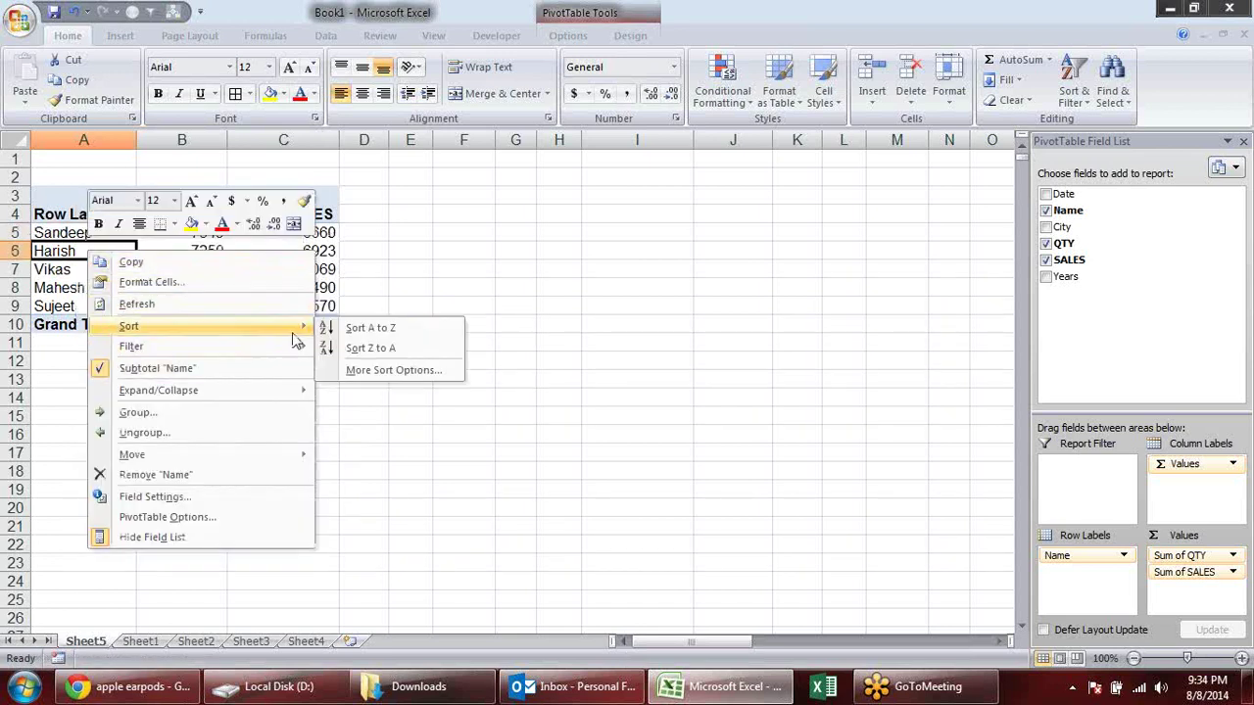
{"action": "left_click", "coordinate": [364, 348]}
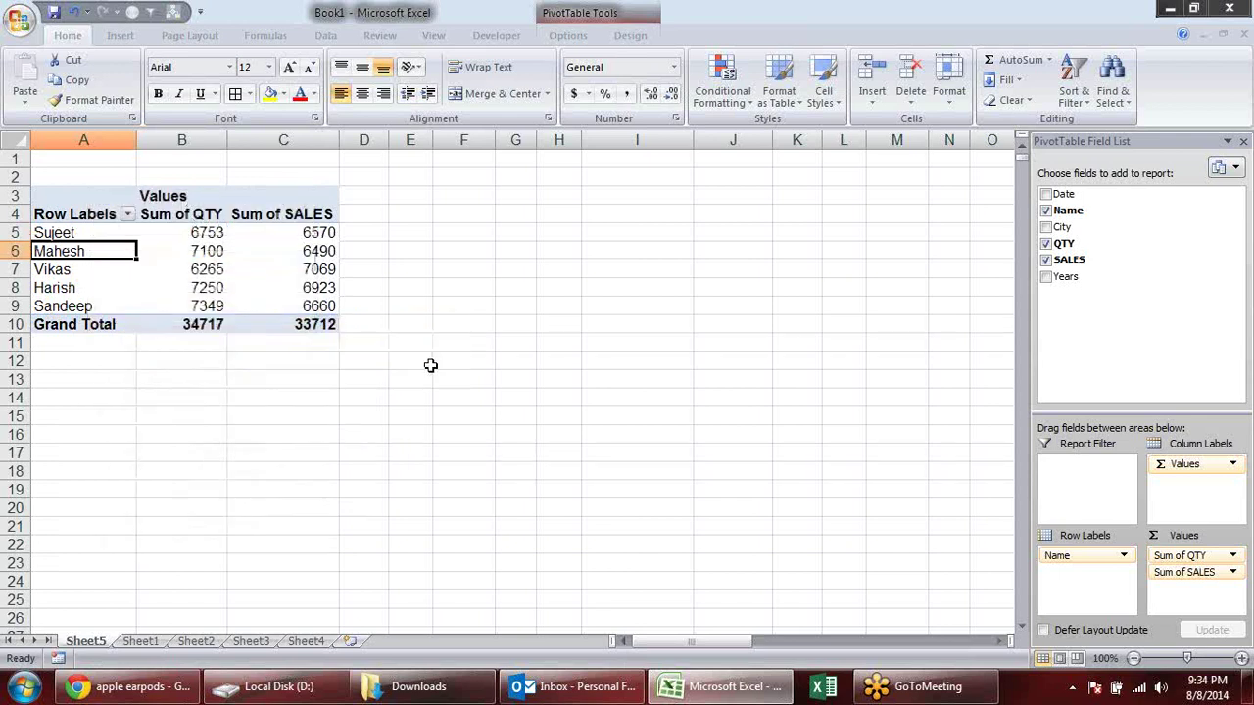
Step: Drag the Vikas and Harish rows above Mahesh, giving Sujeet, Vikas, Harish, Mahesh, Sandeep
{"action": "left_click", "coordinate": [98, 272]}
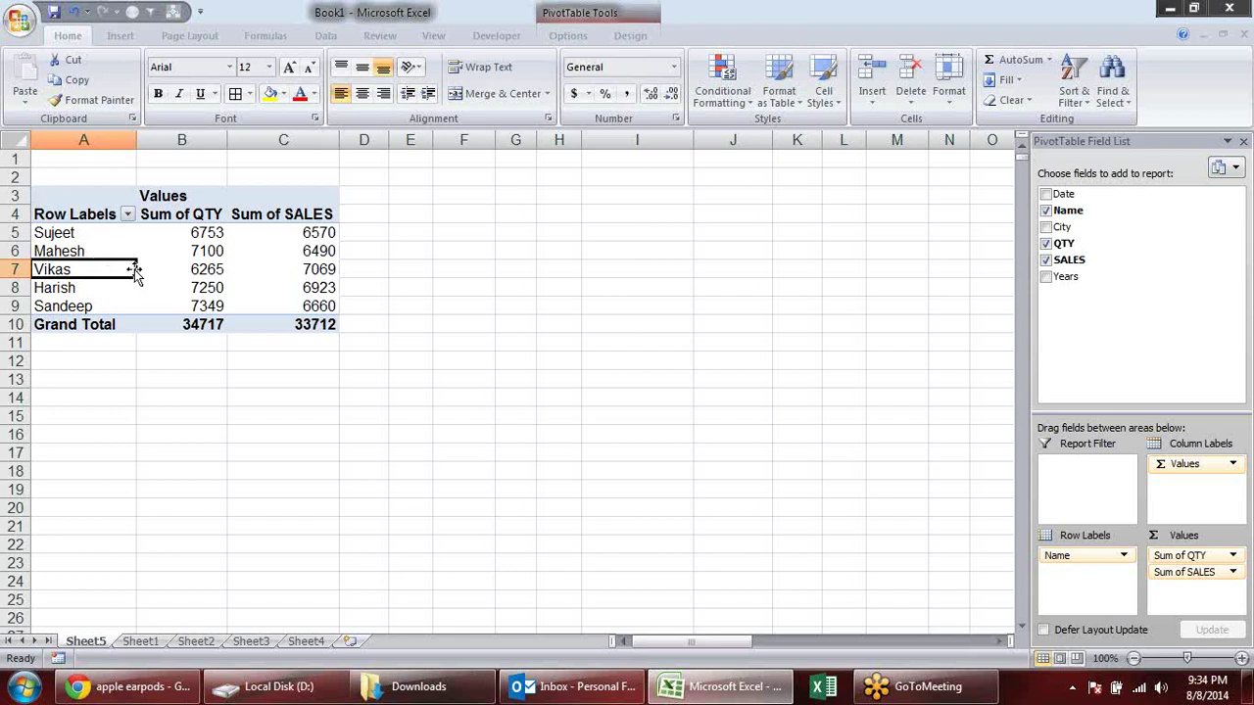
{"action": "left_click_drag", "start_coordinate": [135, 277], "coordinate": [135, 253]}
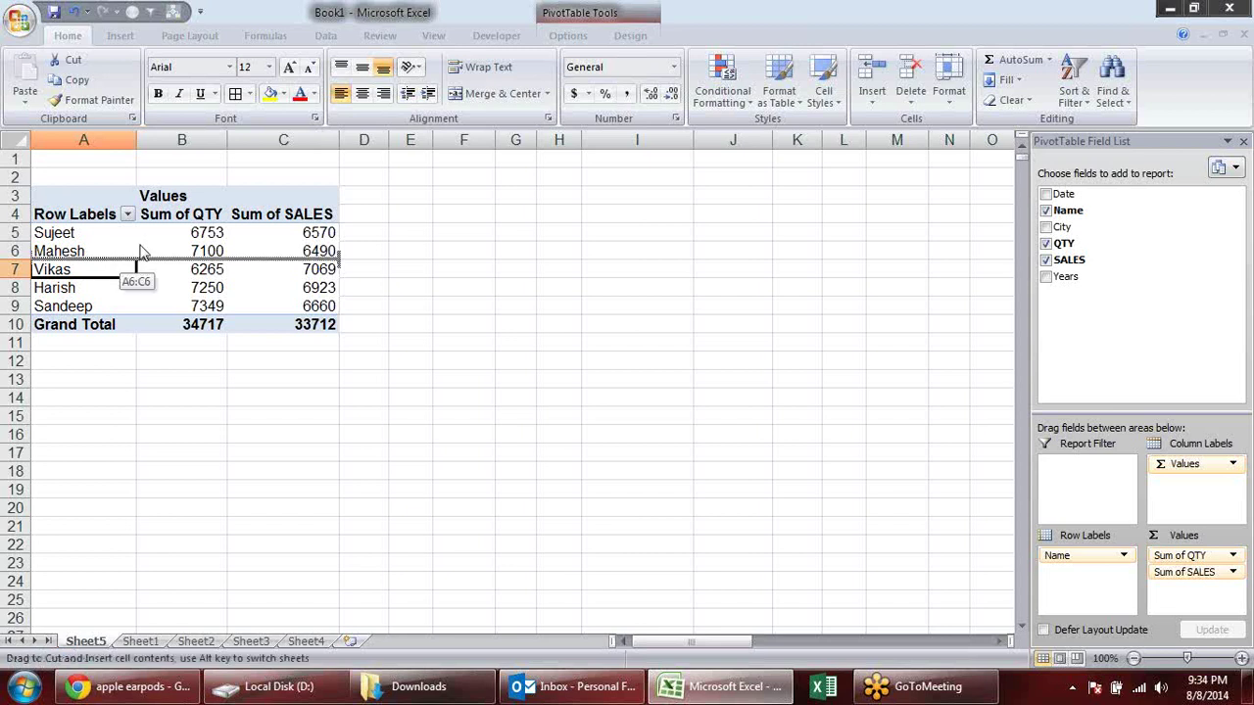
{"action": "left_click", "coordinate": [116, 288]}
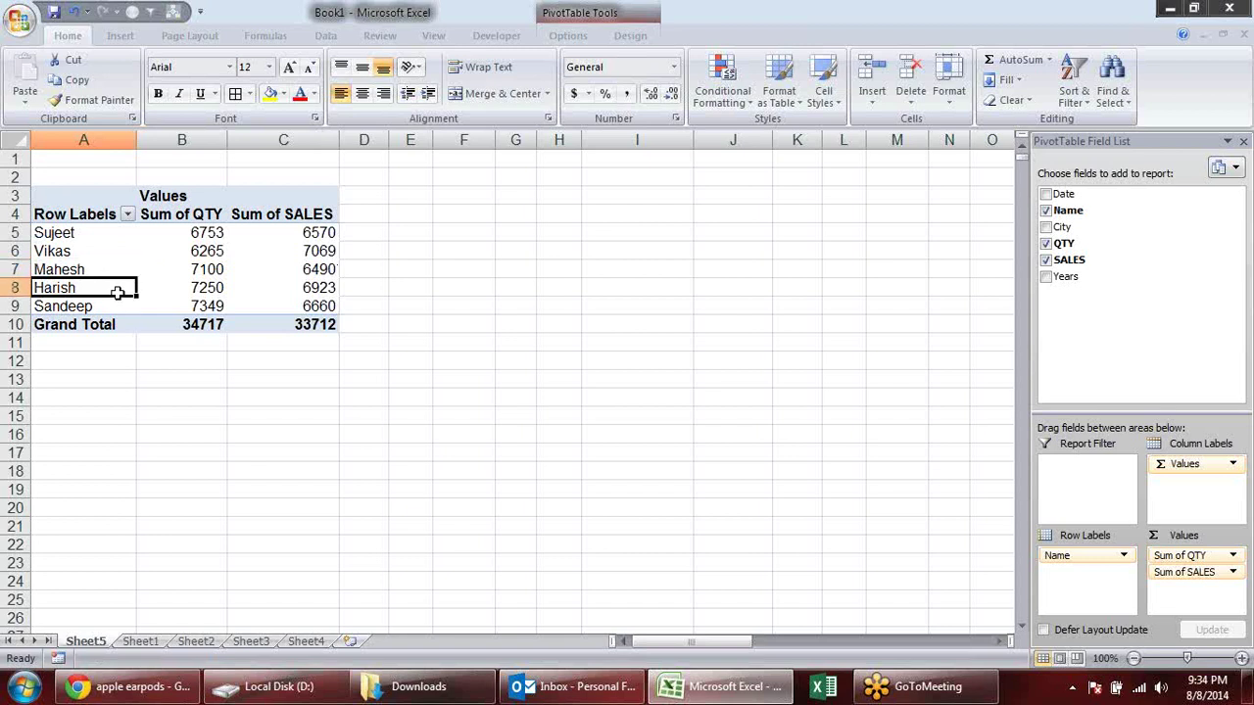
{"action": "left_click_drag", "start_coordinate": [136, 287], "coordinate": [145, 268]}
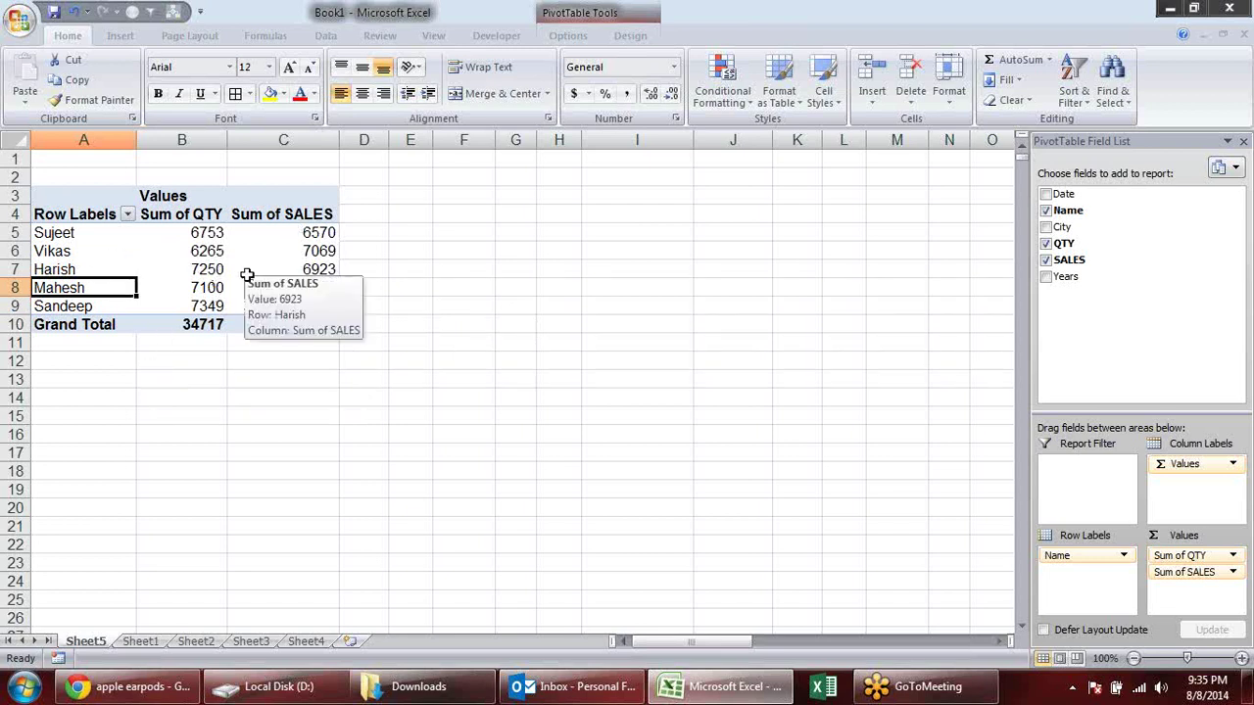
Step: Nest City beneath Name in the pivot rows and expand Sujeet and Vikas
{"action": "left_click_drag", "start_coordinate": [1062, 227], "coordinate": [1077, 576]}
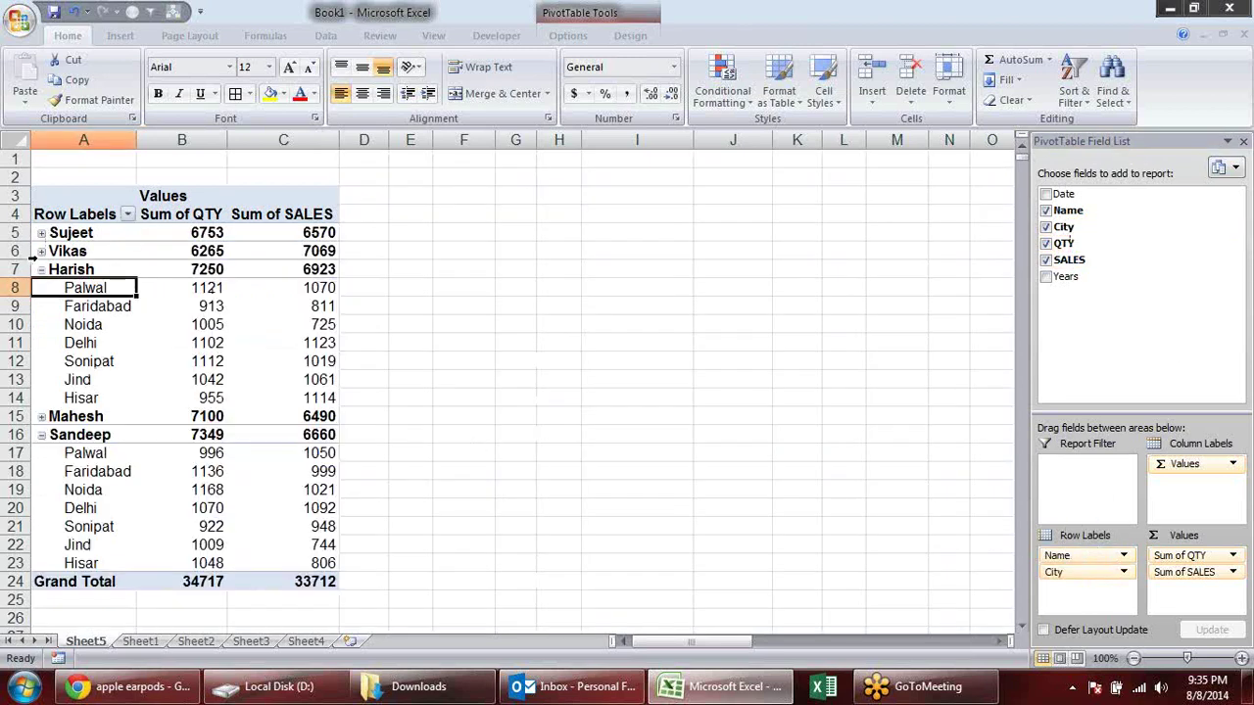
{"action": "left_click", "coordinate": [41, 251]}
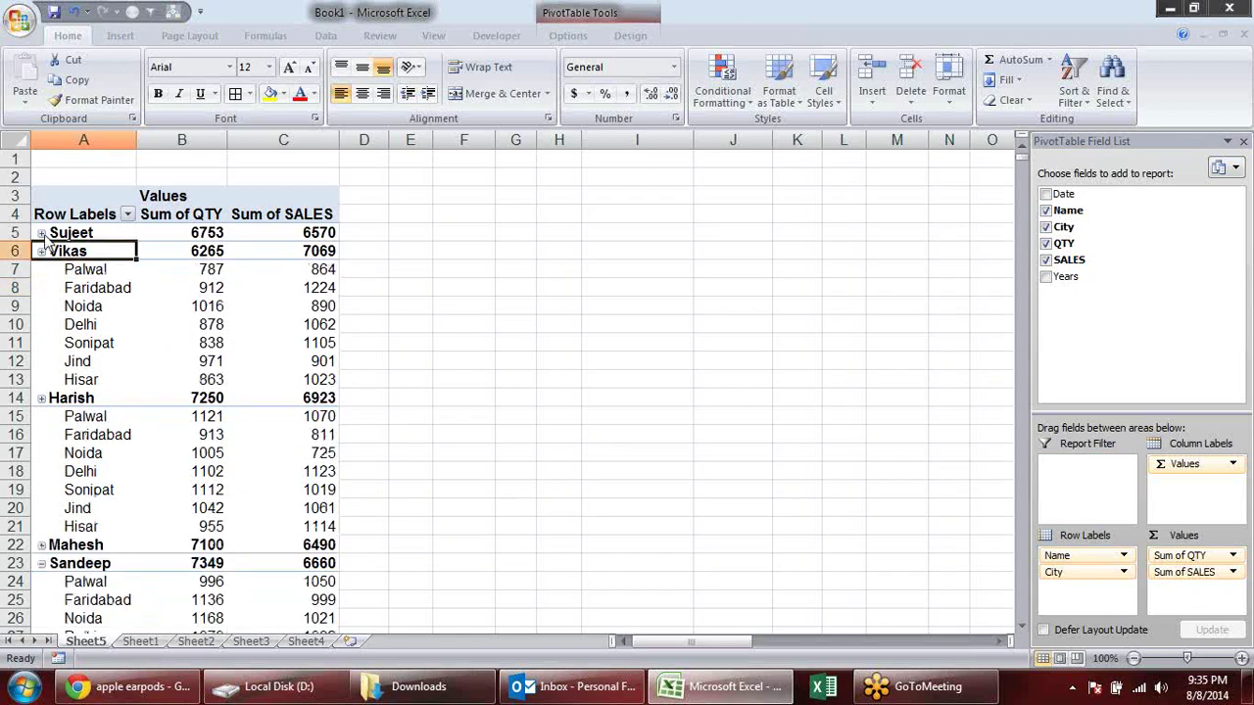
{"action": "left_click", "coordinate": [41, 233]}
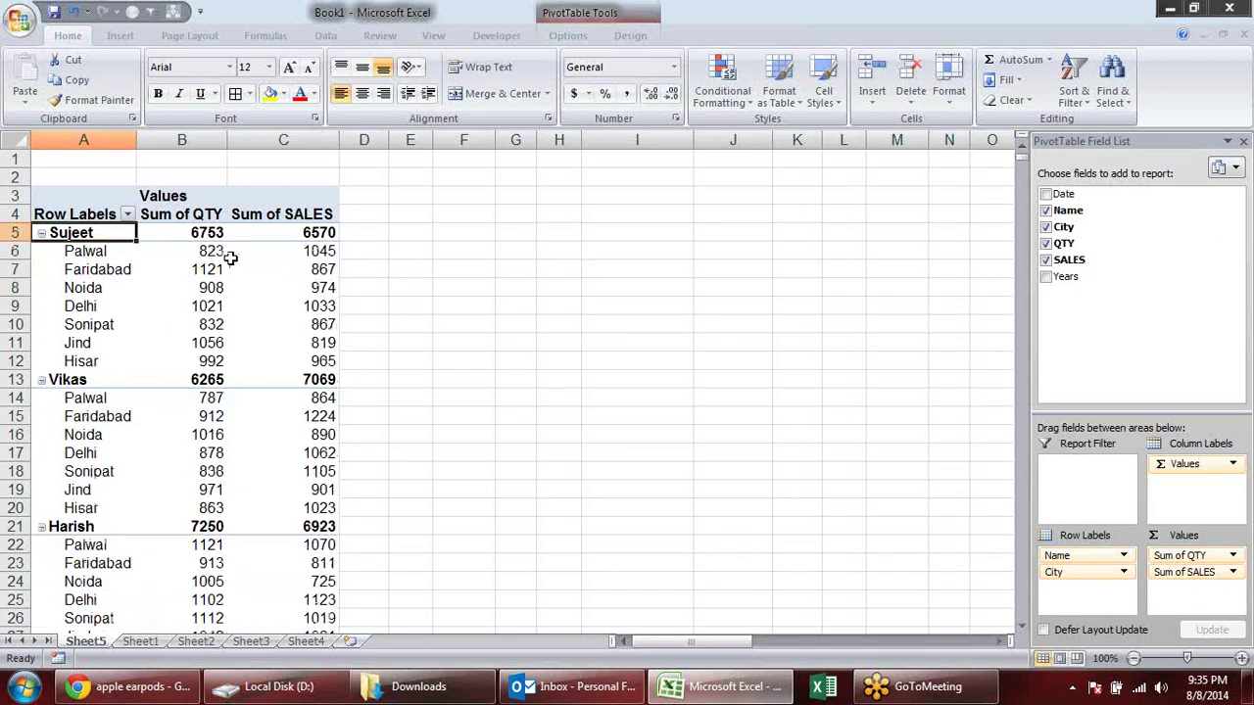
Step: Check Sujeet's 6753 and Vikas's 6265 QTY subtotals and Sujeet's city figures
{"action": "left_click", "coordinate": [212, 233]}
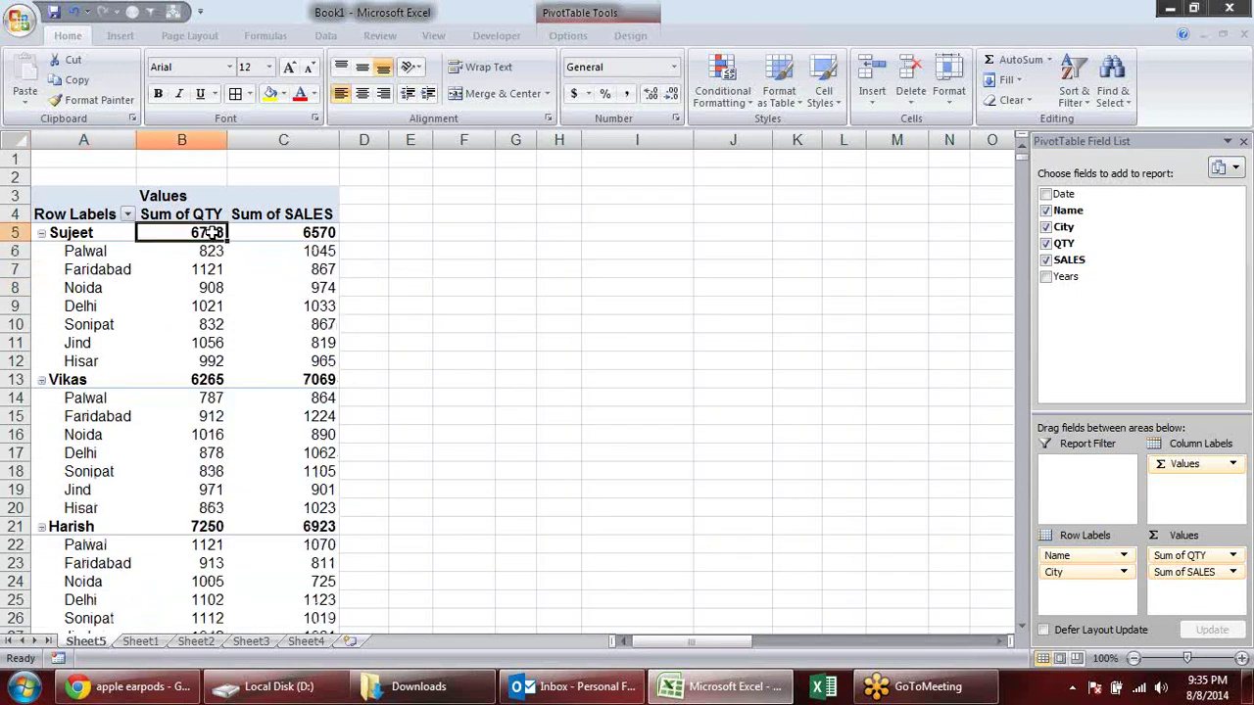
{"action": "left_click", "coordinate": [224, 385]}
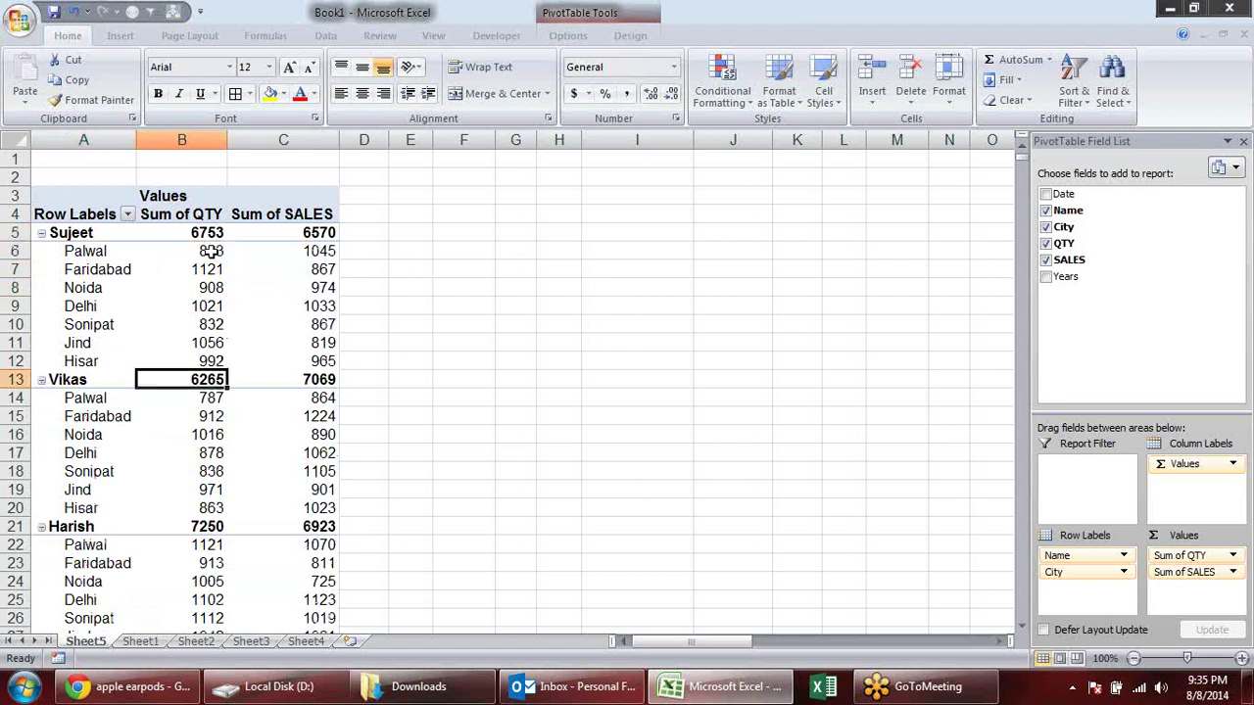
{"action": "left_click", "coordinate": [235, 288]}
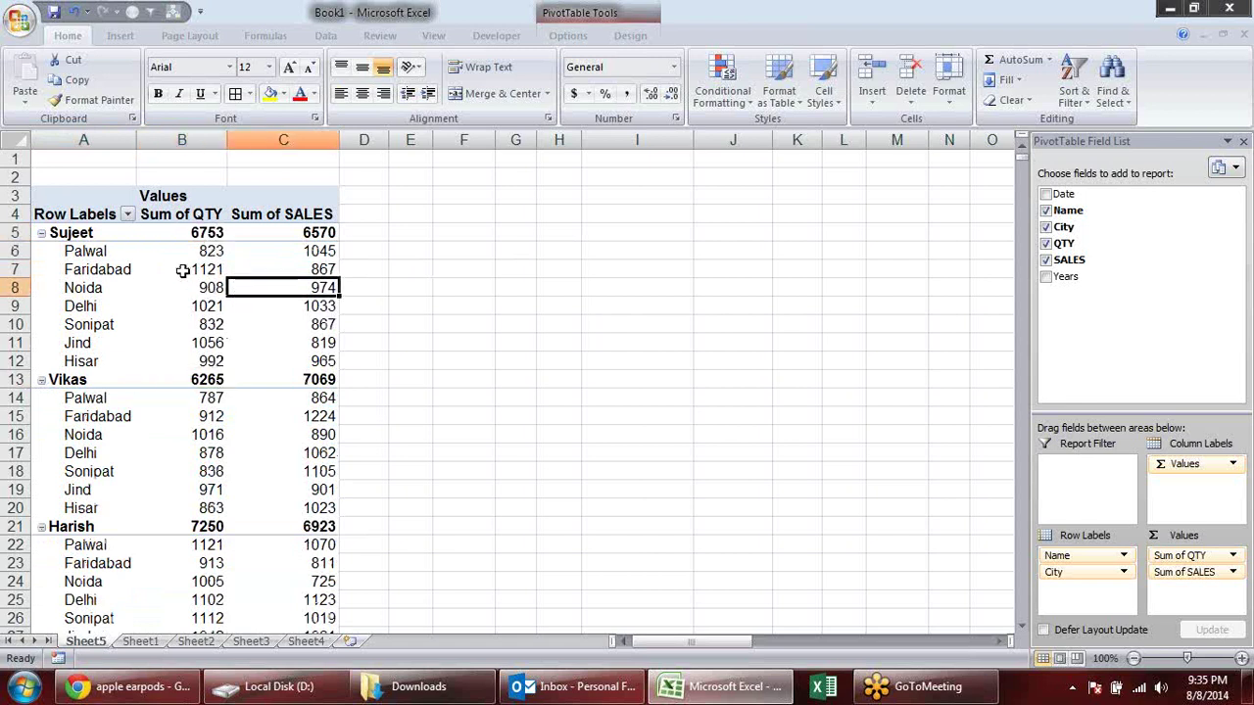
{"action": "left_click", "coordinate": [57, 234]}
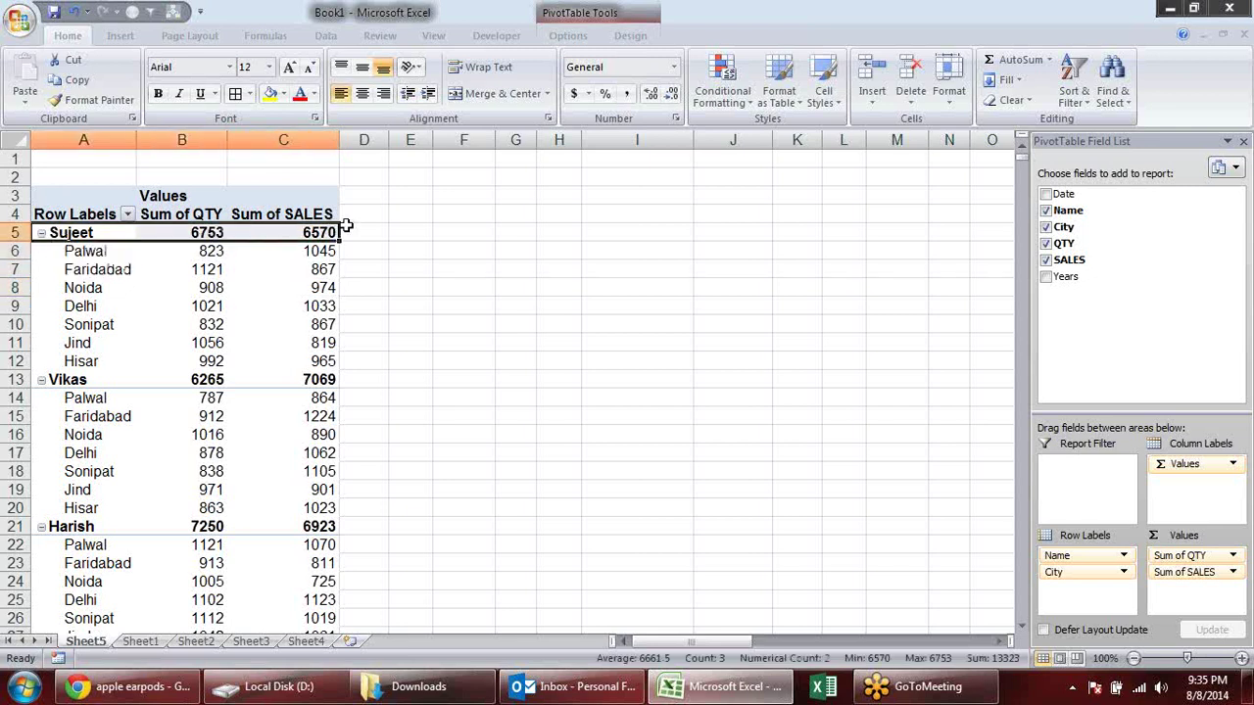
{"action": "left_click", "coordinate": [519, 231]}
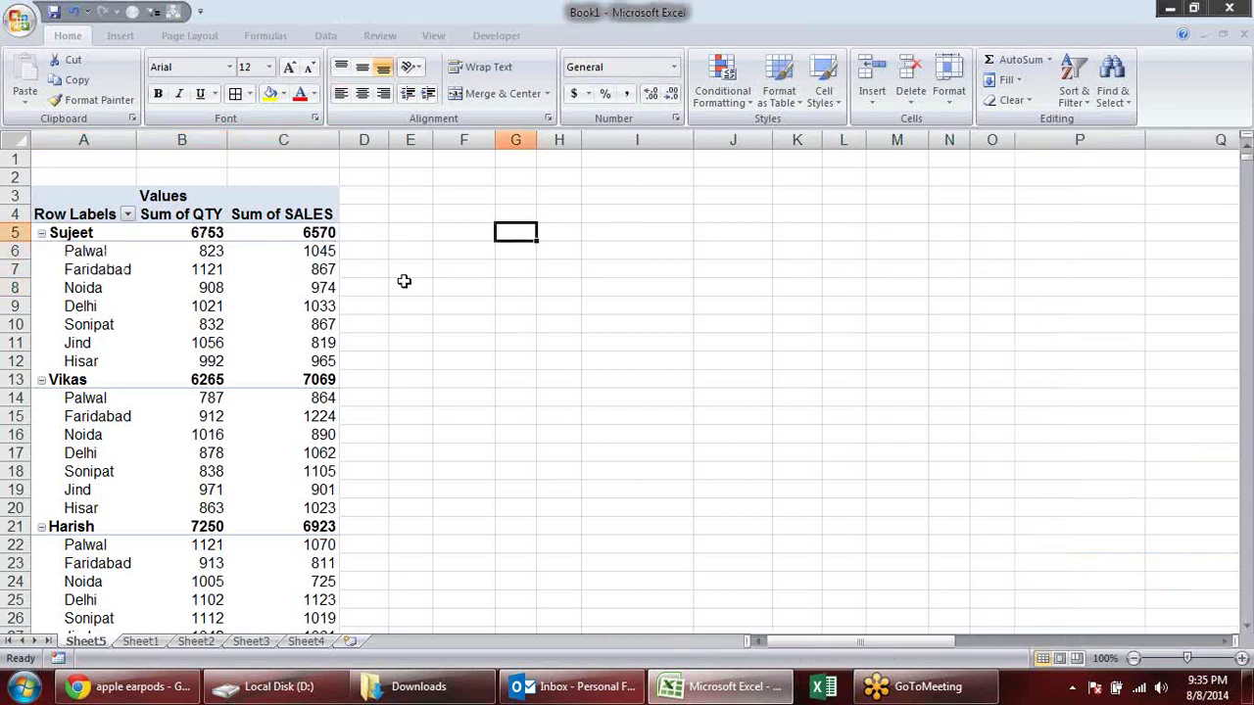
{"action": "left_click", "coordinate": [279, 237]}
{"action": "left_click", "coordinate": [216, 237]}
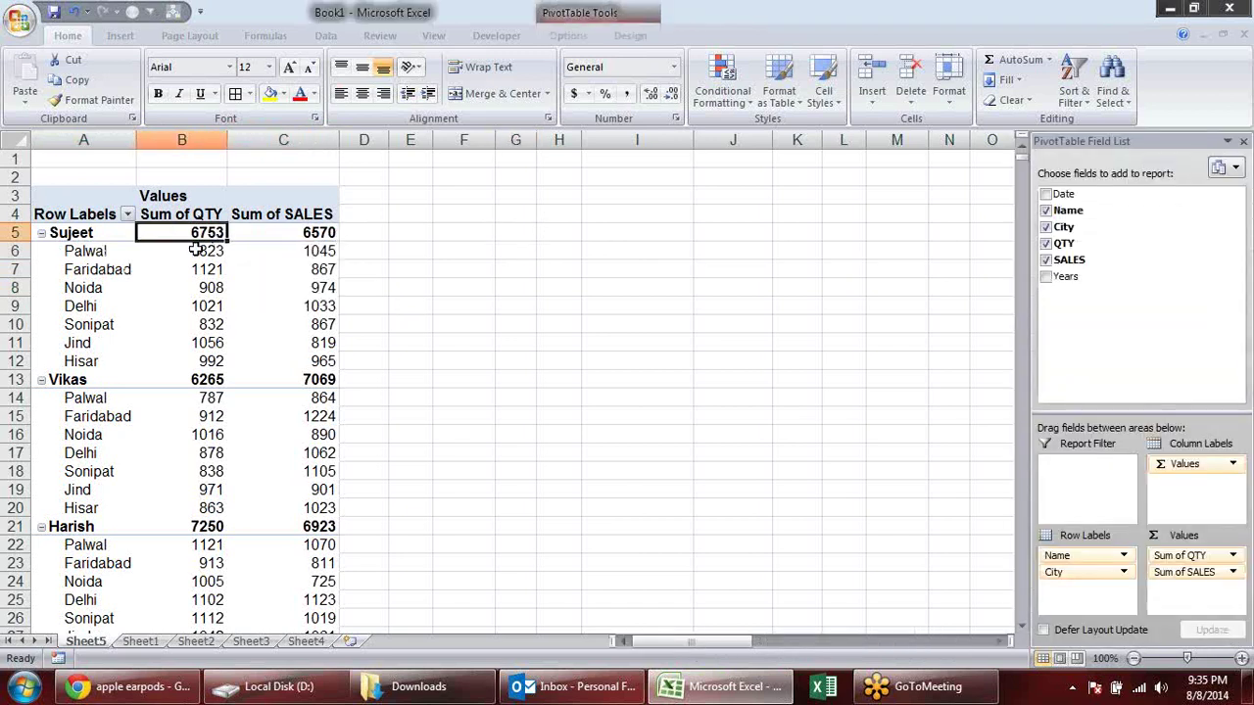
{"action": "mouse_move", "coordinate": [195, 250]}
{"action": "mouse_move", "coordinate": [306, 233]}
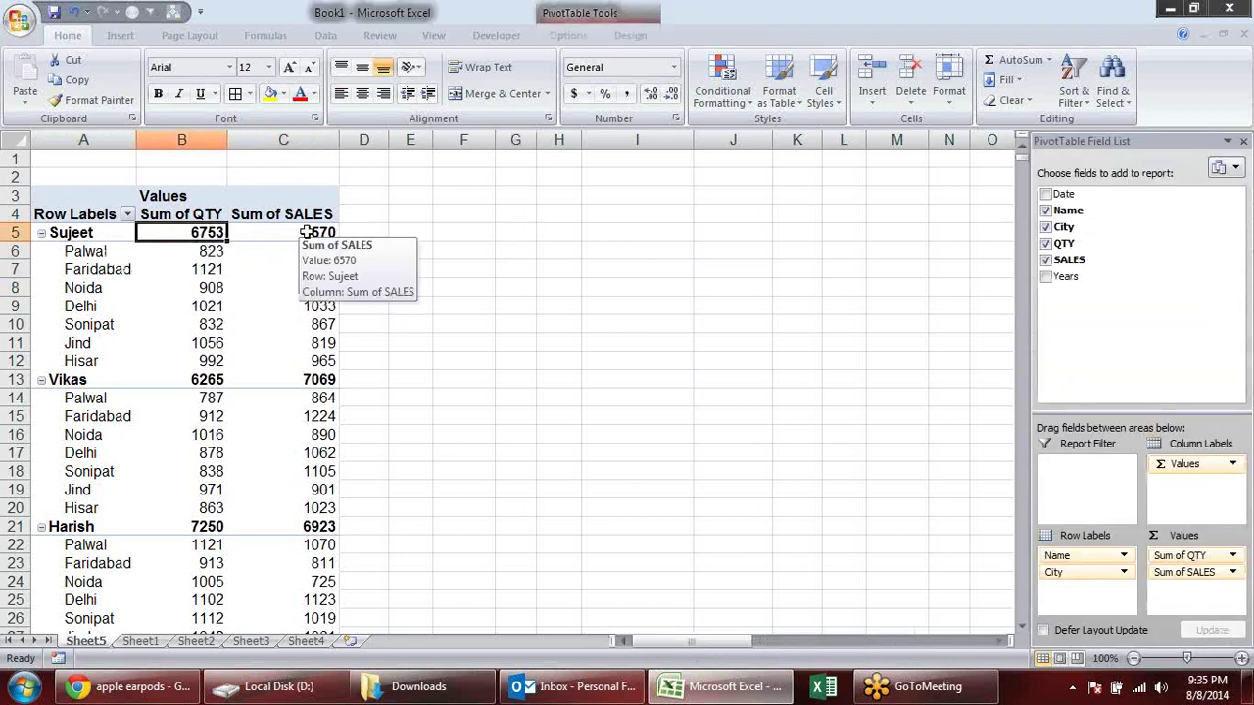
{"action": "left_click", "coordinate": [207, 380]}
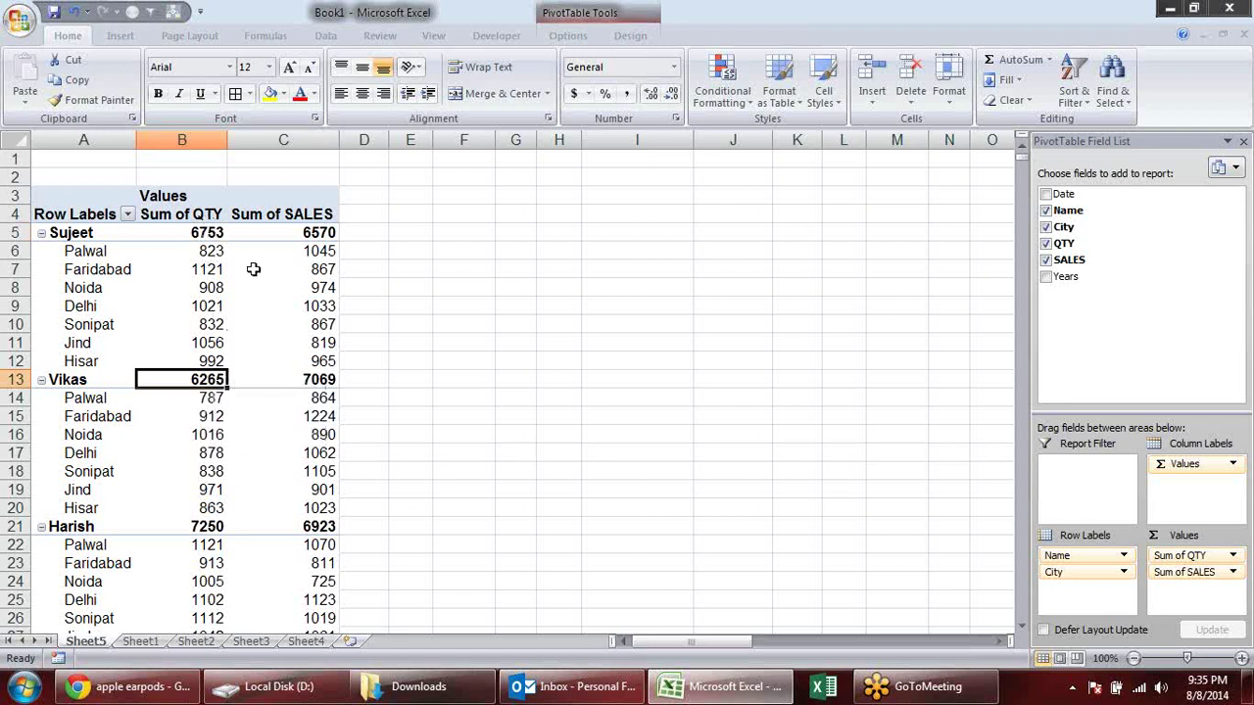
Step: Select cells inside the pivot table, such as Sujeet's QTY total, and show the PivotTable Design options
{"action": "left_click", "coordinate": [235, 240]}
{"action": "left_click", "coordinate": [209, 235]}
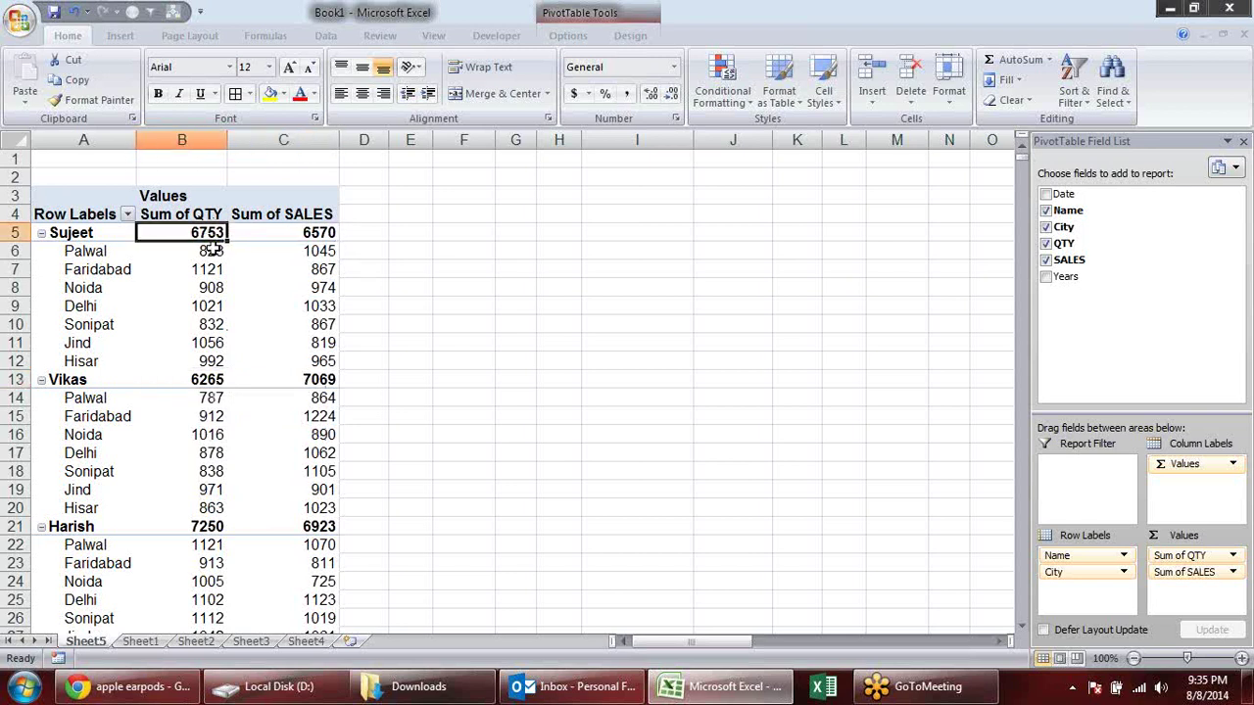
{"action": "left_click", "coordinate": [617, 37]}
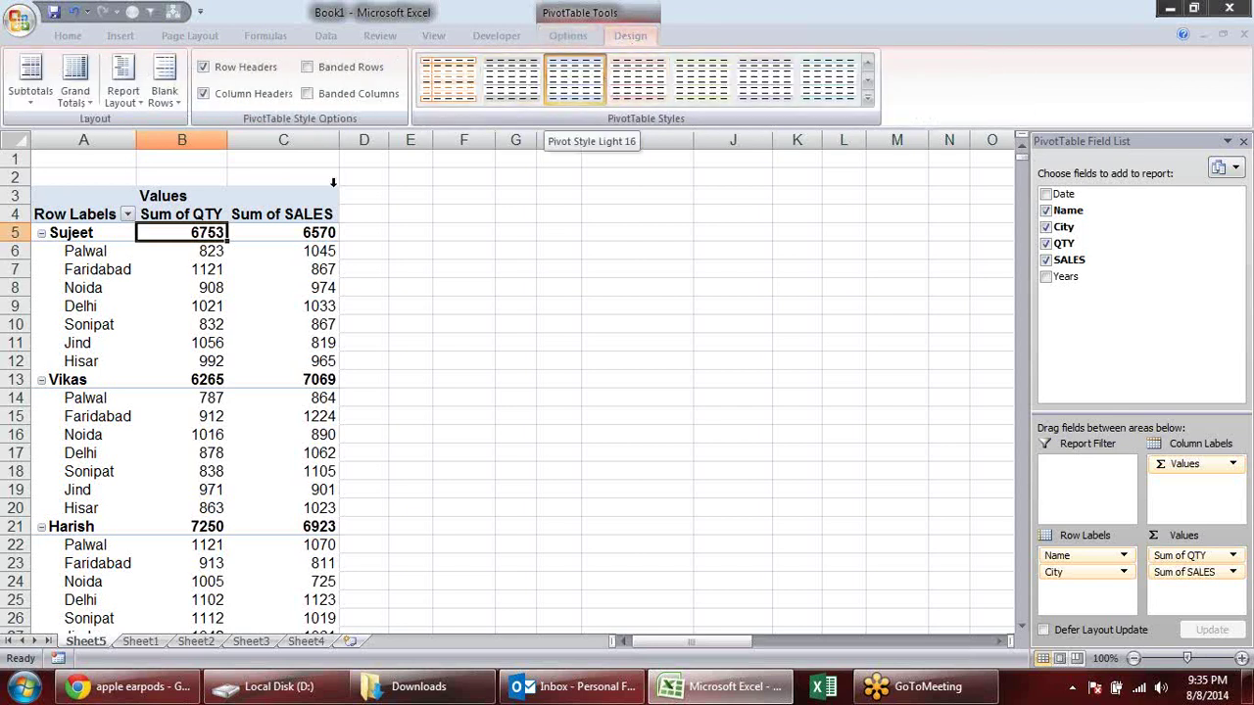
{"action": "left_click", "coordinate": [194, 265]}
{"action": "left_click", "coordinate": [685, 282]}
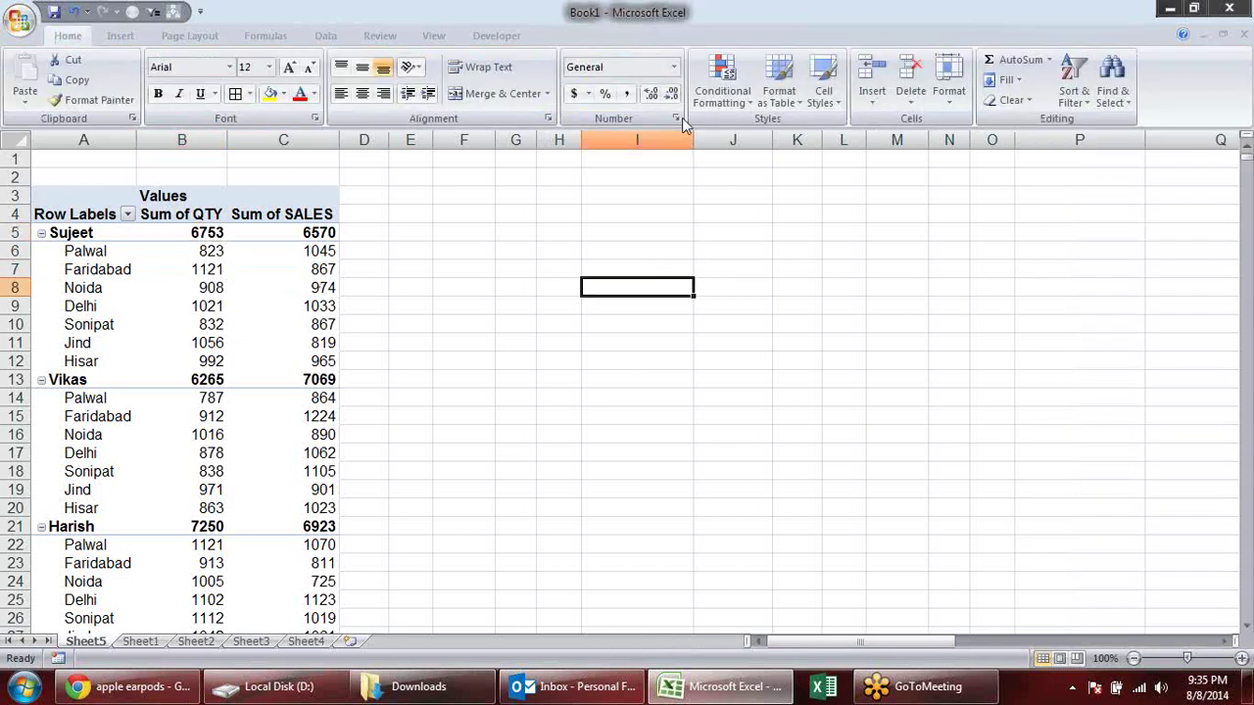
{"action": "left_click", "coordinate": [185, 285]}
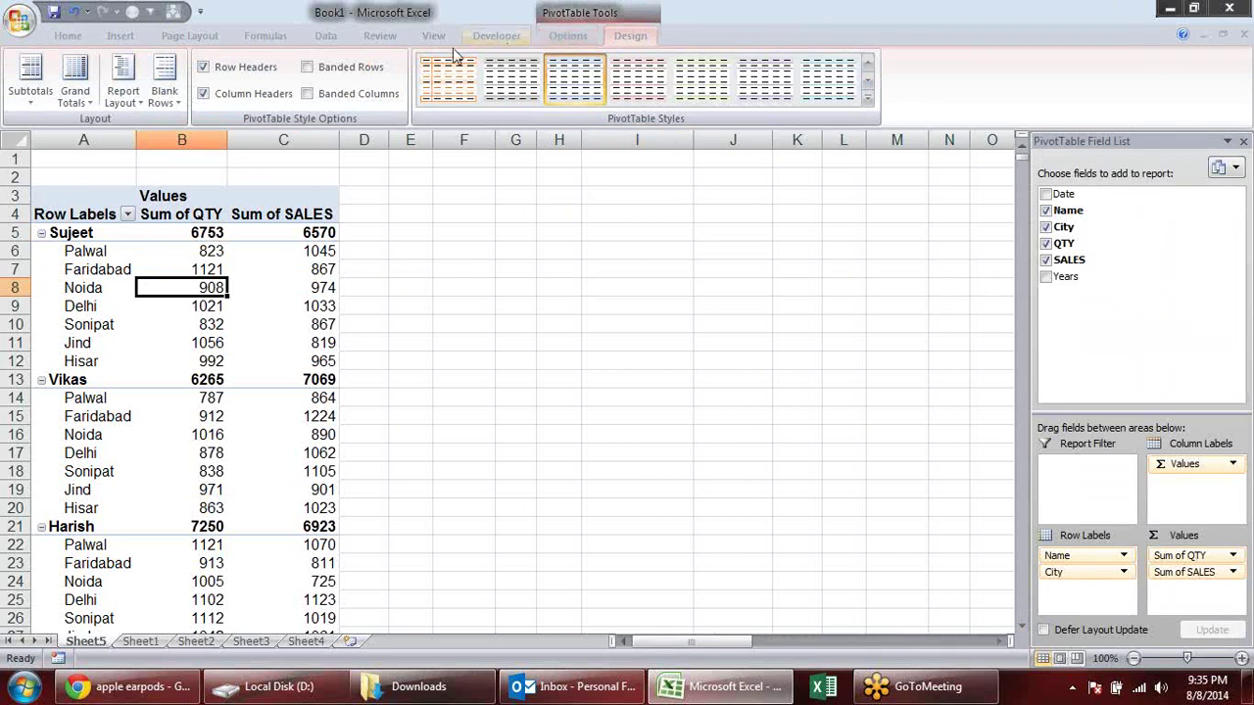
Step: Set the pivot's Report Layout to Show in Tabular Form so Name and City sit in separate columns
{"action": "left_click", "coordinate": [128, 105]}
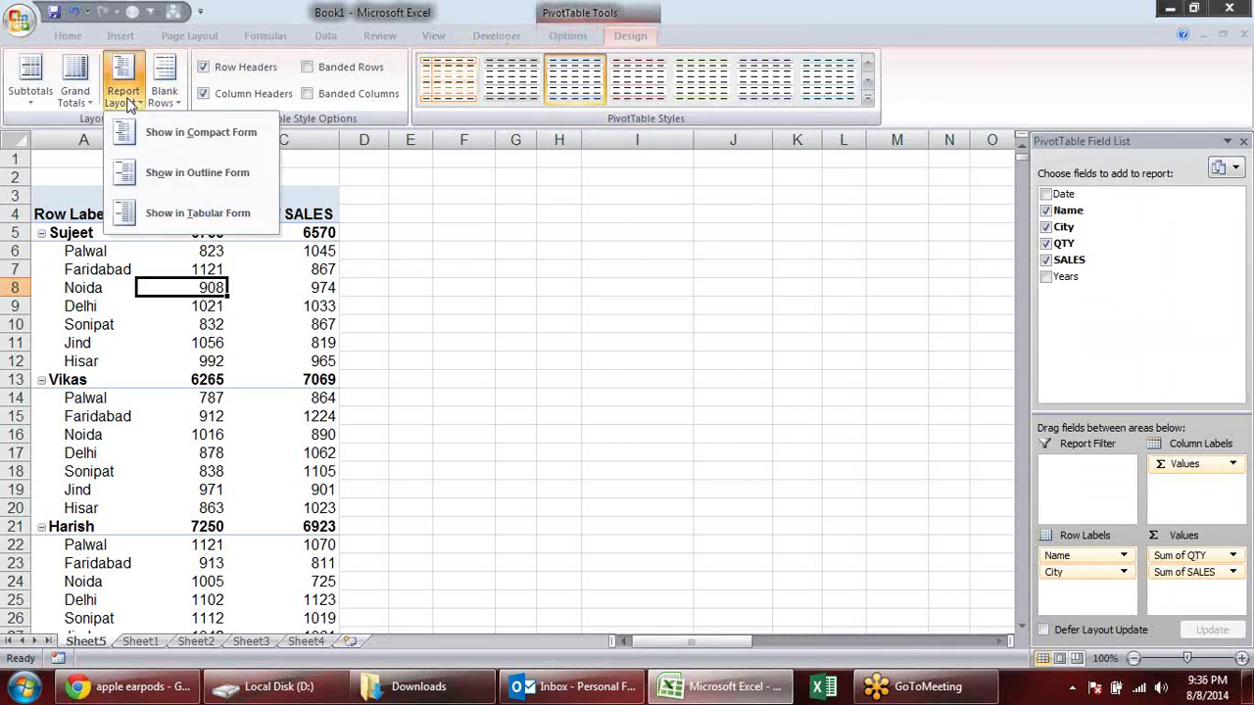
{"action": "left_click", "coordinate": [98, 236]}
{"action": "left_click", "coordinate": [84, 236]}
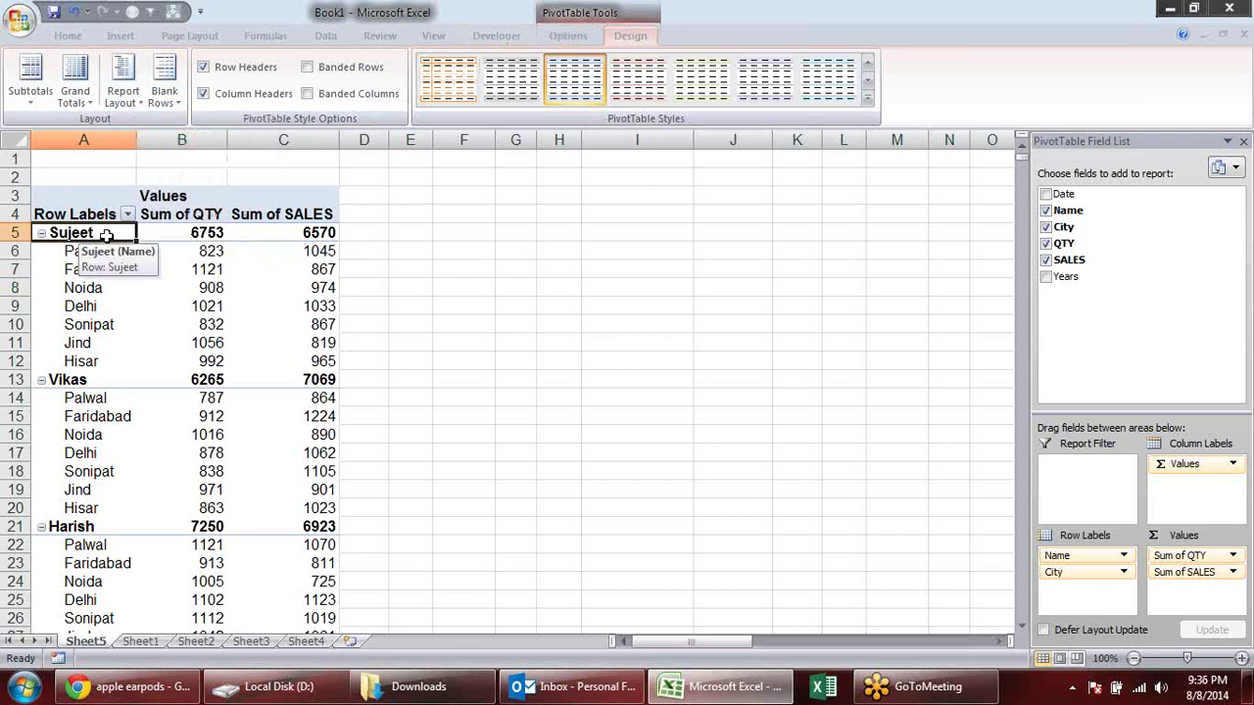
{"action": "left_click", "coordinate": [105, 252]}
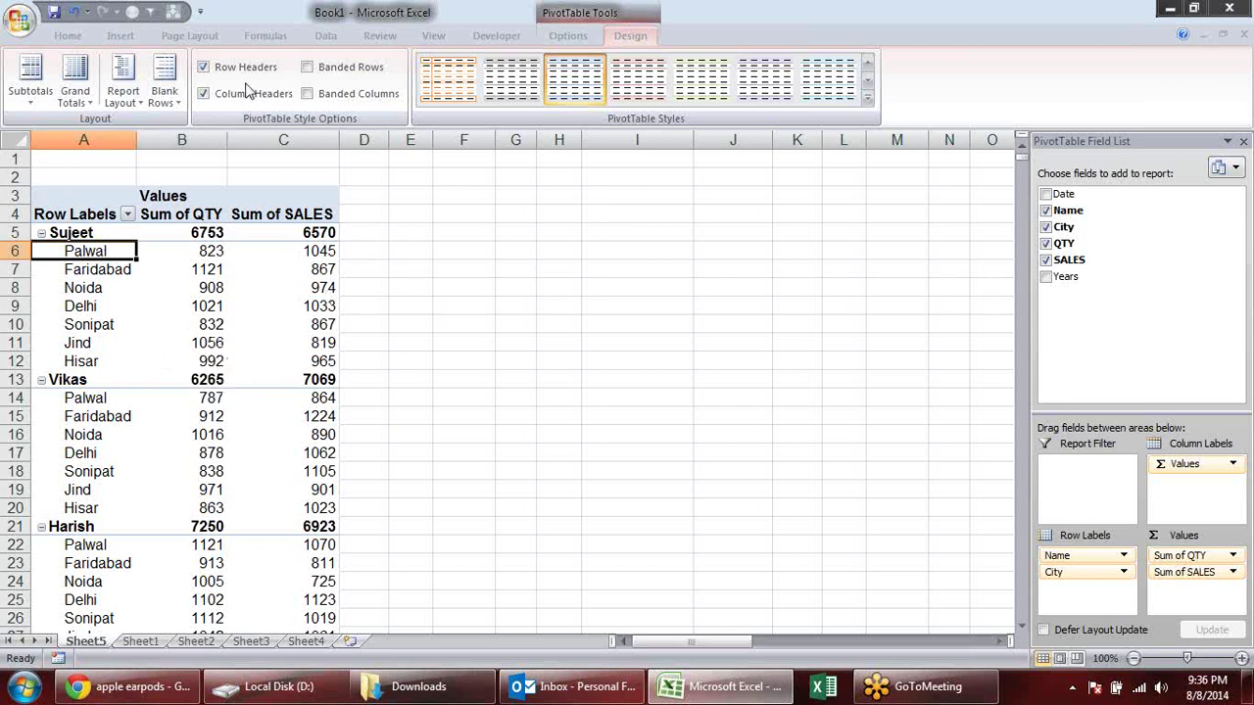
{"action": "left_click", "coordinate": [128, 96]}
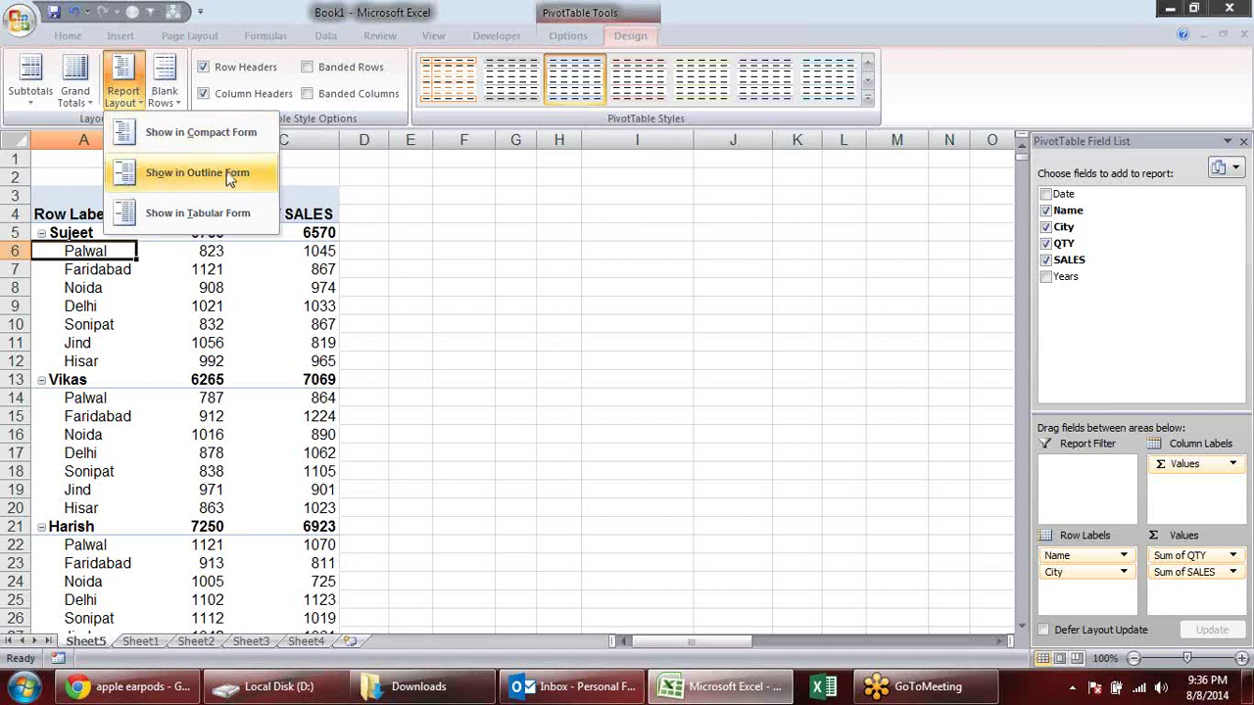
{"action": "left_click", "coordinate": [186, 213]}
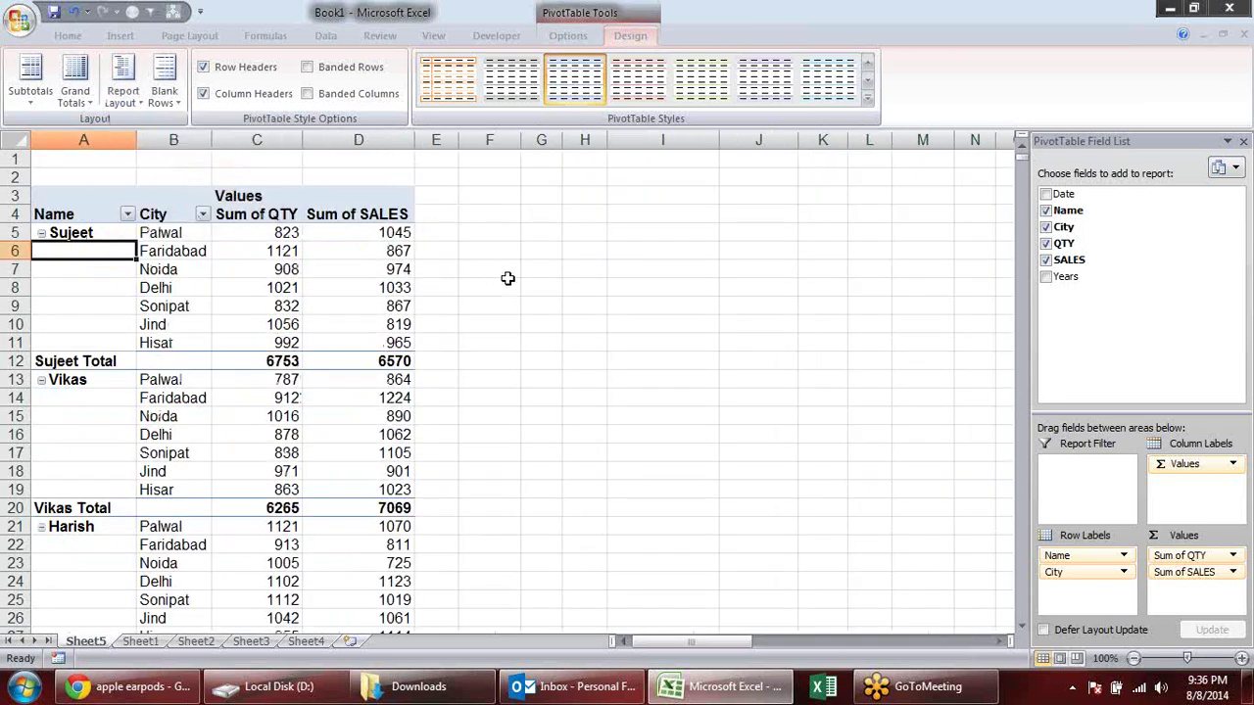
{"action": "left_click", "coordinate": [504, 282]}
{"action": "left_click", "coordinate": [187, 270]}
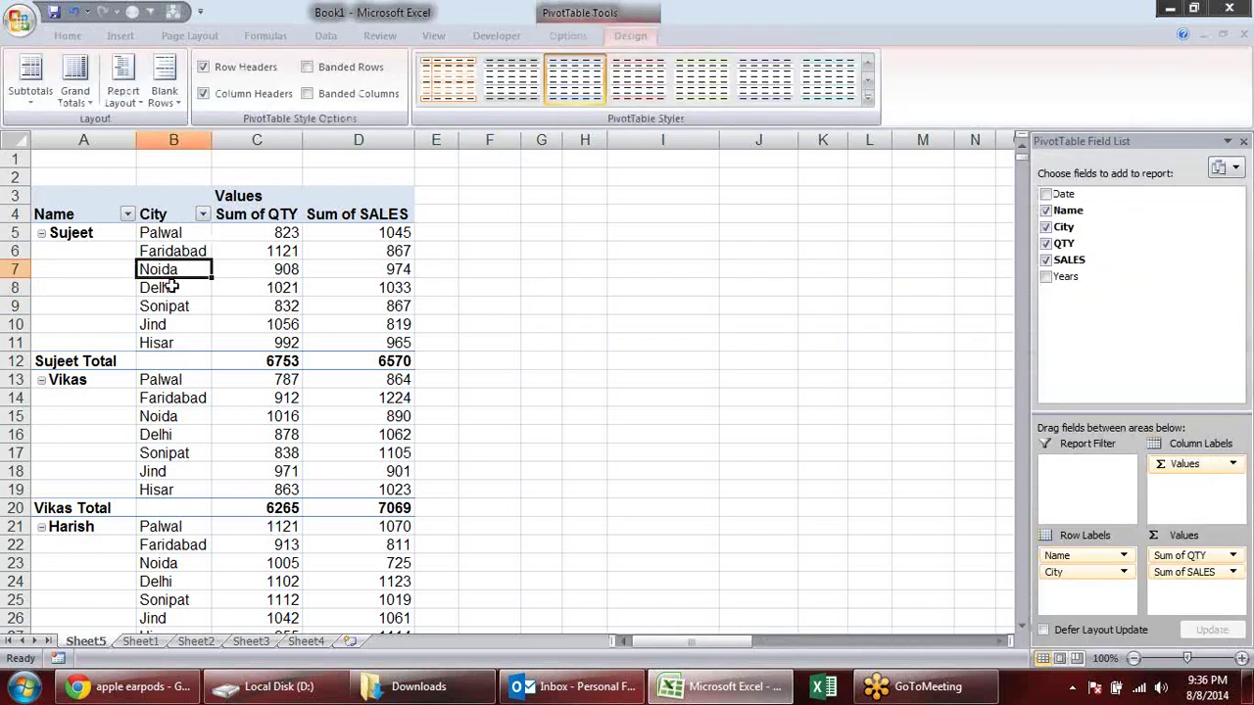
{"action": "left_click", "coordinate": [179, 363]}
{"action": "key", "text": "Right"}
{"action": "key", "text": "Right"}
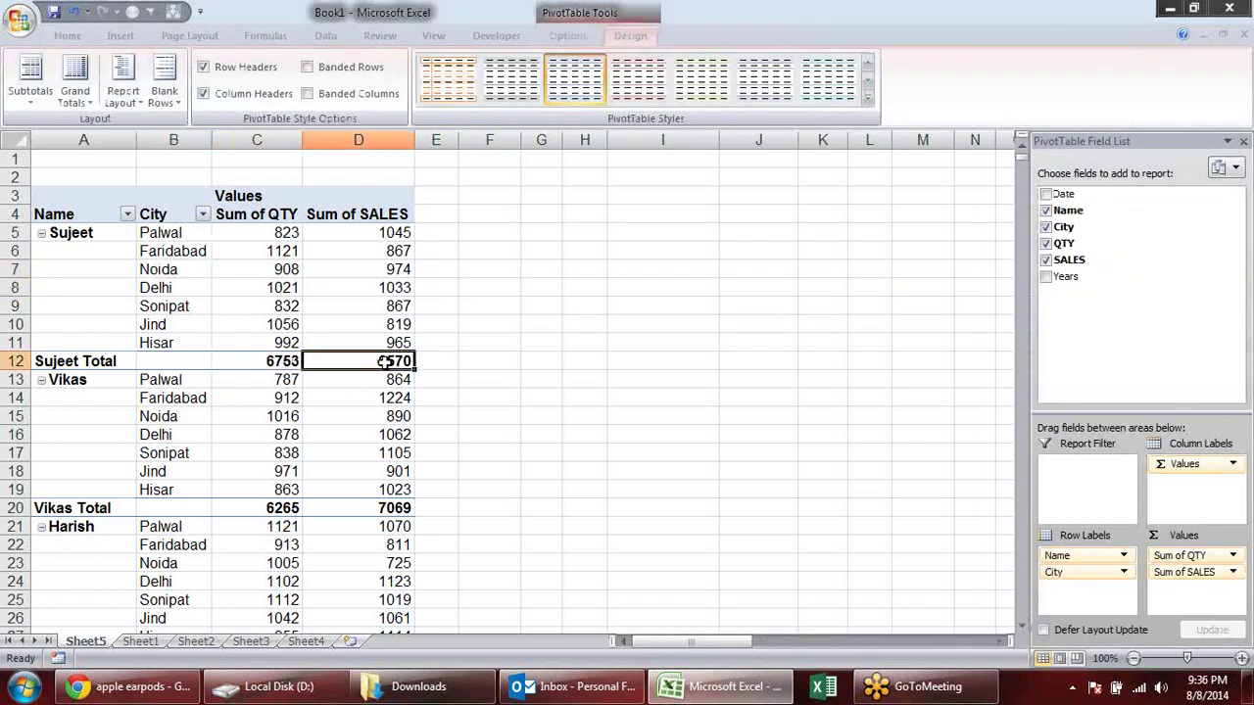
{"action": "left_click", "coordinate": [83, 240]}
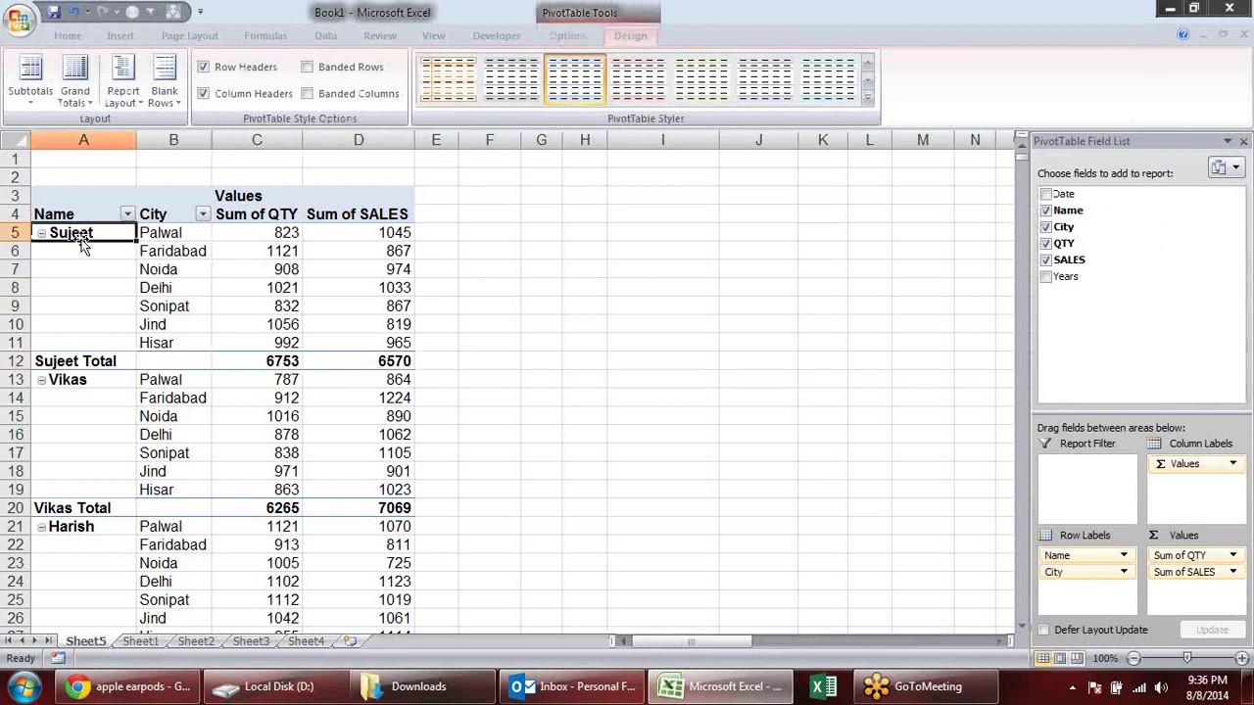
{"action": "left_click", "coordinate": [291, 362]}
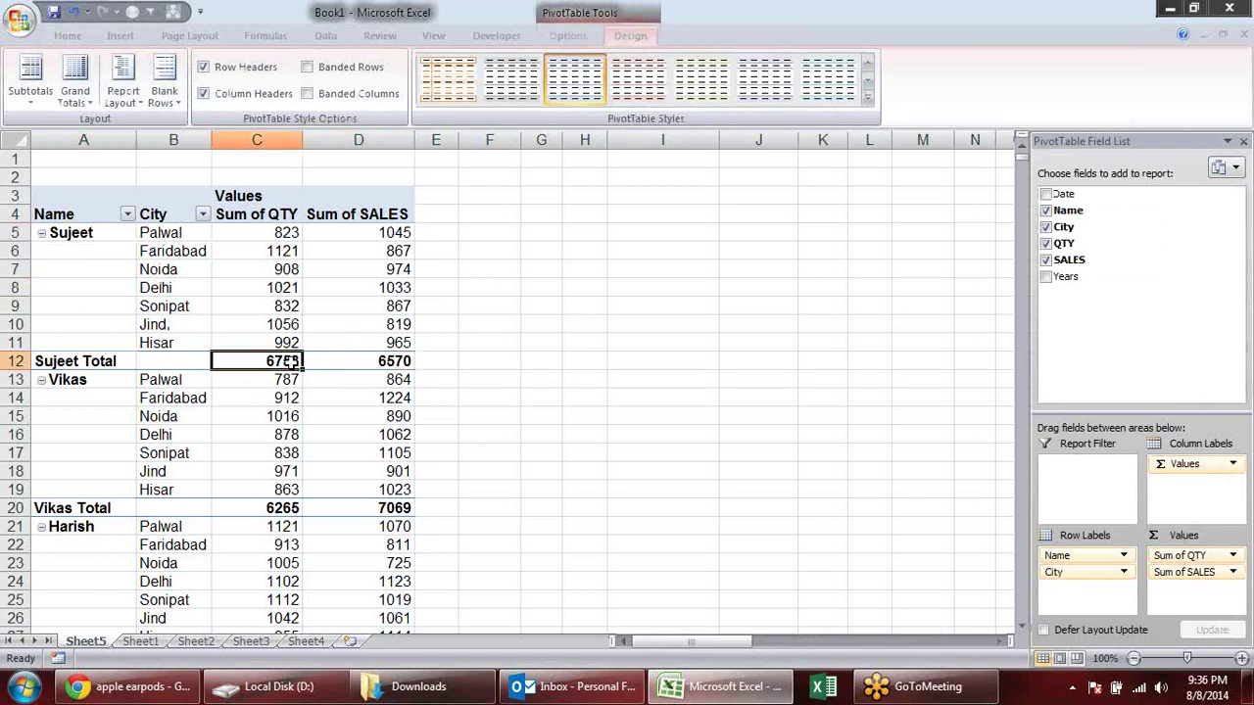
{"action": "left_click", "coordinate": [365, 363]}
{"action": "left_click", "coordinate": [388, 511]}
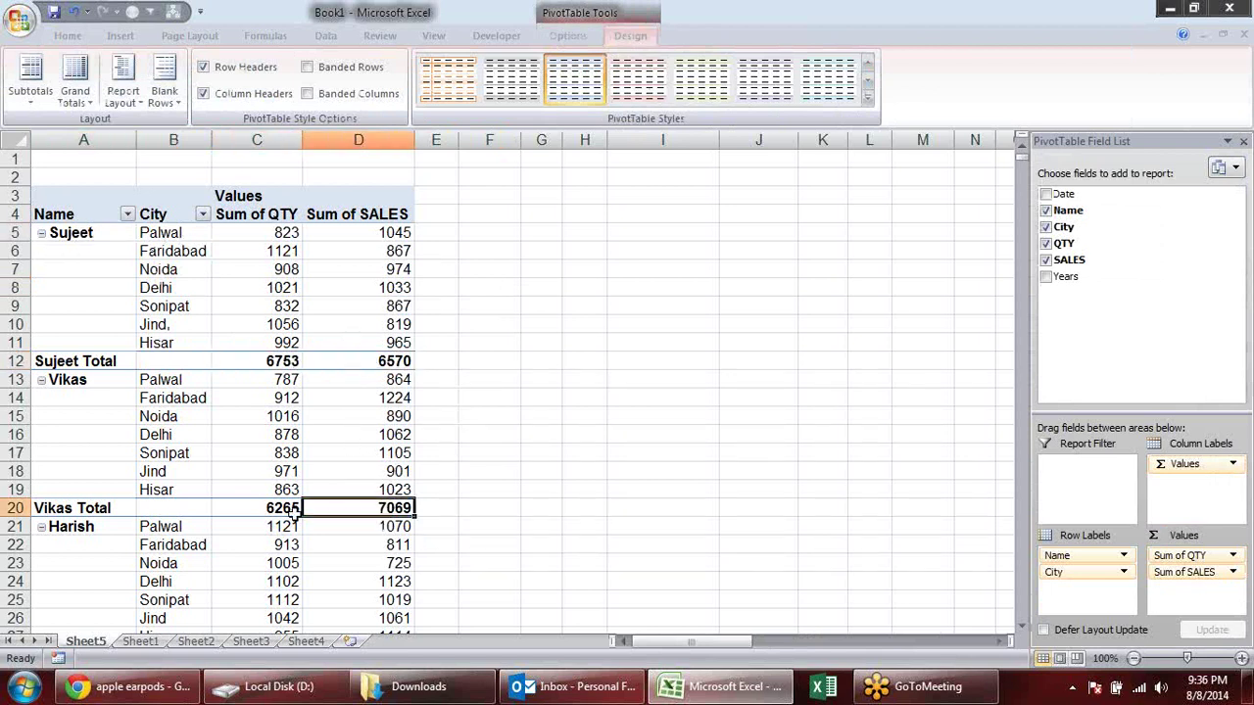
{"action": "left_click", "coordinate": [292, 514]}
{"action": "left_click", "coordinate": [85, 509]}
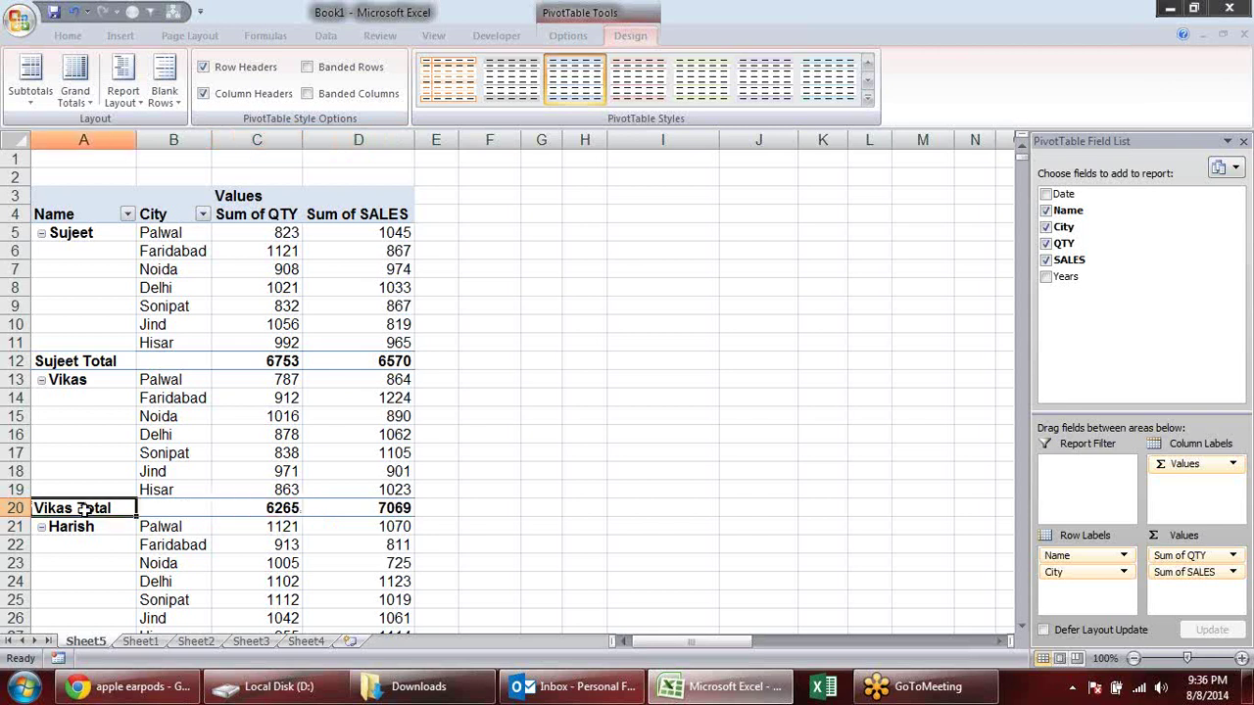
{"action": "left_click", "coordinate": [241, 507]}
{"action": "left_click", "coordinate": [392, 509]}
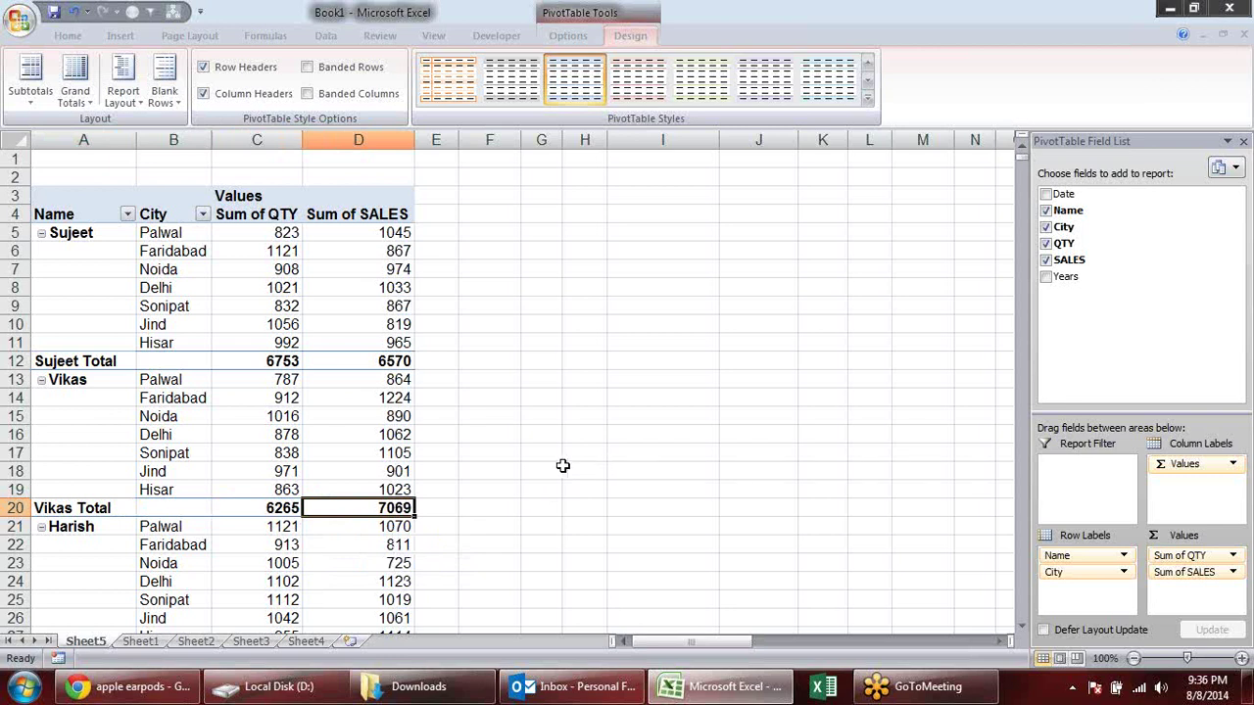
{"action": "scroll", "coordinate": [524, 398], "scroll_direction": "down", "scroll_amount": 5}
{"action": "scroll", "coordinate": [524, 398], "scroll_direction": "up", "scroll_amount": 1}
{"action": "scroll", "coordinate": [524, 397], "scroll_direction": "up", "scroll_amount": 2}
{"action": "scroll", "coordinate": [524, 397], "scroll_direction": "up", "scroll_amount": 2}
{"action": "left_click_drag", "start_coordinate": [56, 214], "coordinate": [372, 310]}
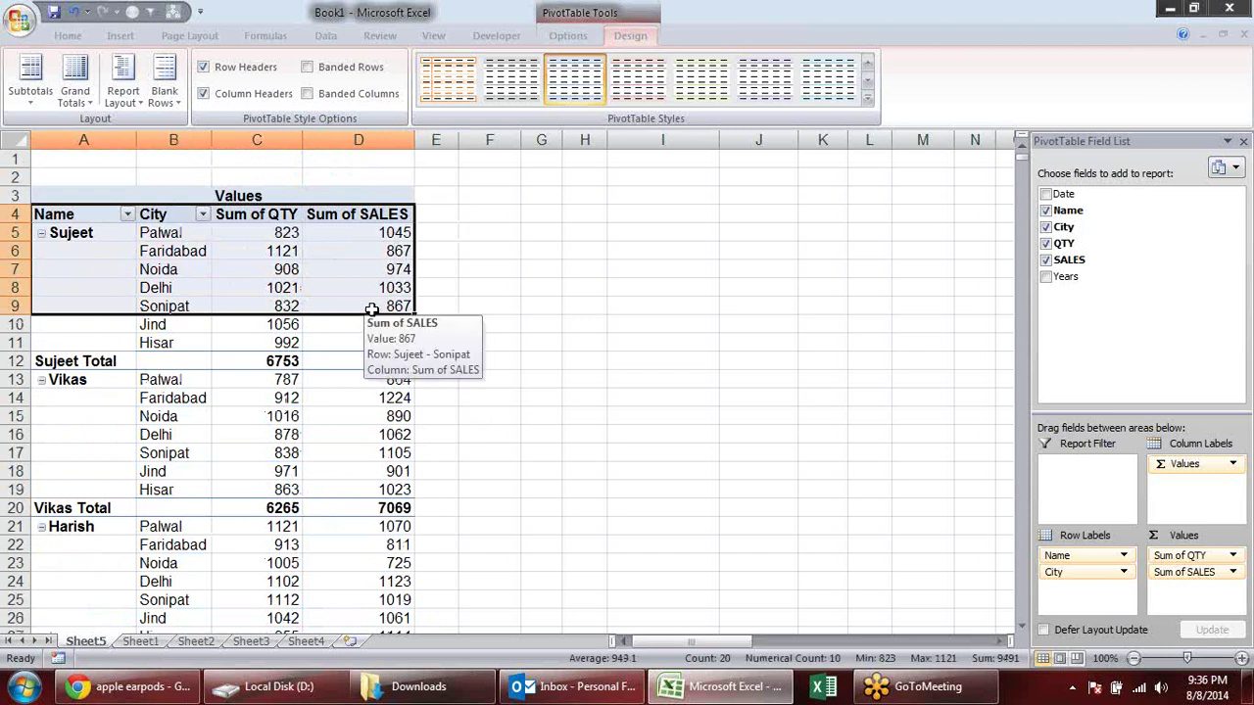
Step: Cancel the first partial pivot copy and expand the collapsed Mahesh row to show its cities
{"action": "key", "text": "Right"}
{"action": "key", "text": "Right"}
{"action": "key", "text": "Right"}
{"action": "key", "text": "ctrl+shift+Left"}
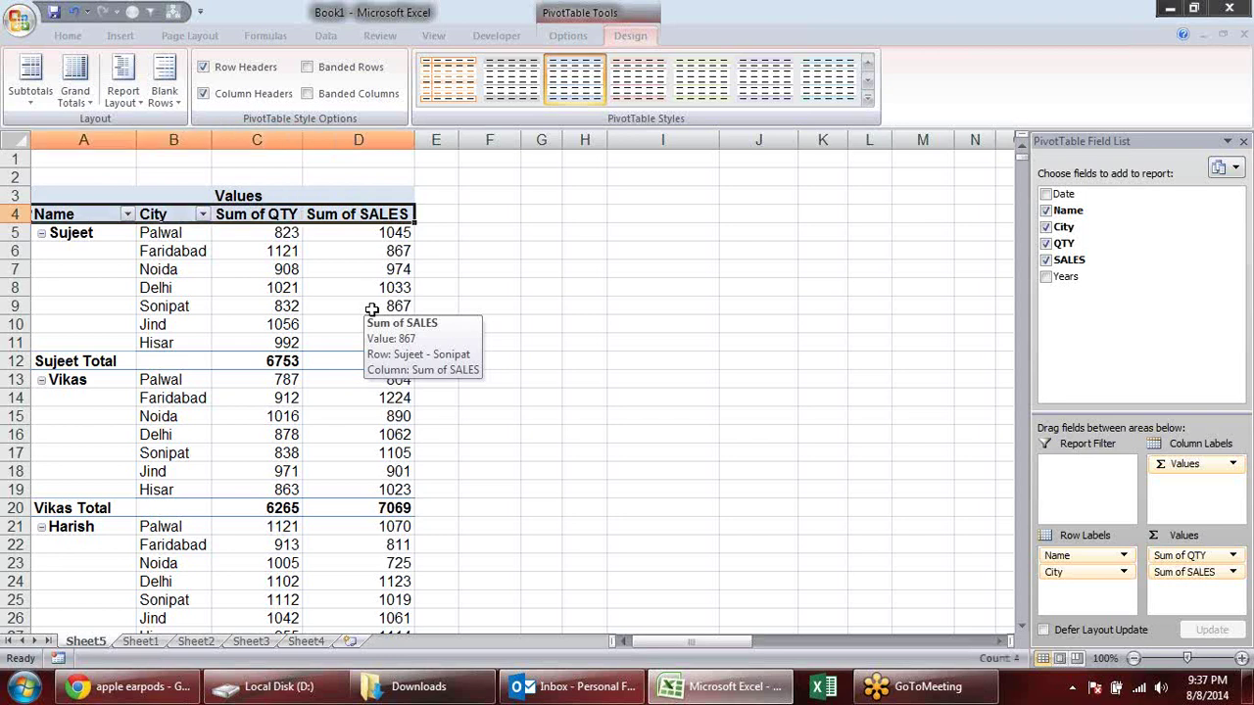
{"action": "key", "text": "ctrl+shift+Down"}
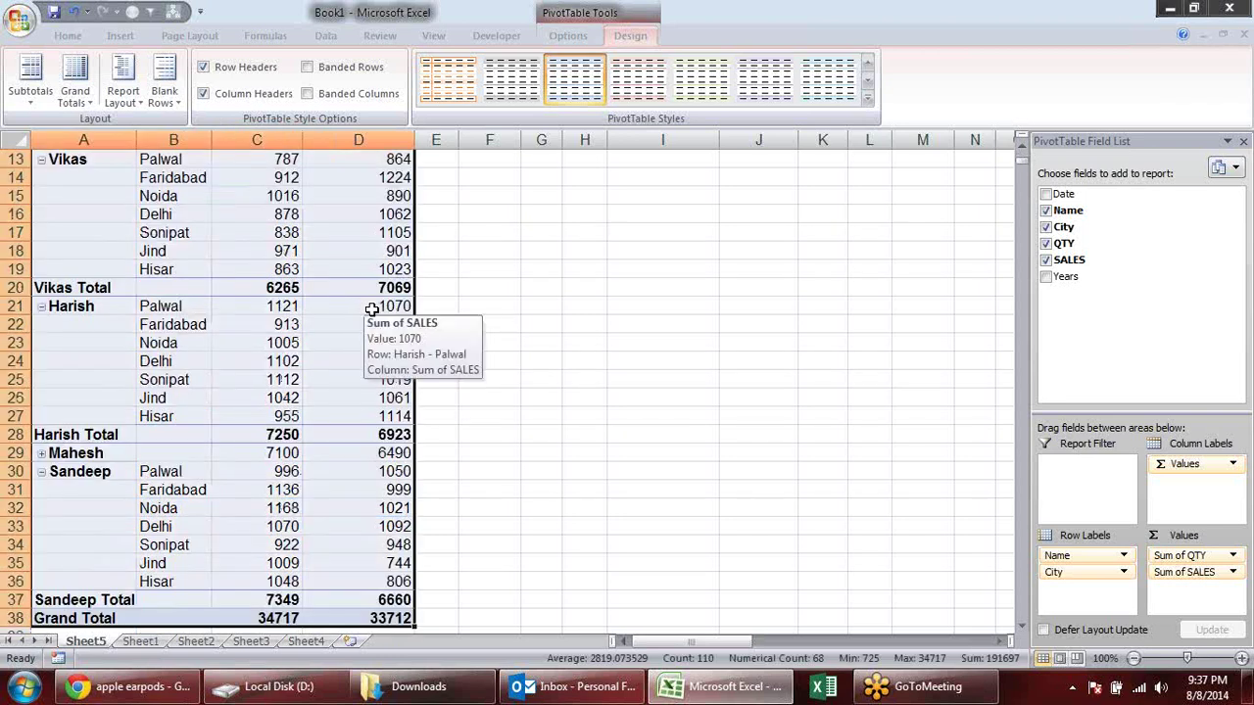
{"action": "key", "text": "ctrl+c"}
{"action": "key", "text": "Escape"}
{"action": "scroll", "coordinate": [106, 447], "scroll_direction": "up", "scroll_amount": 4}
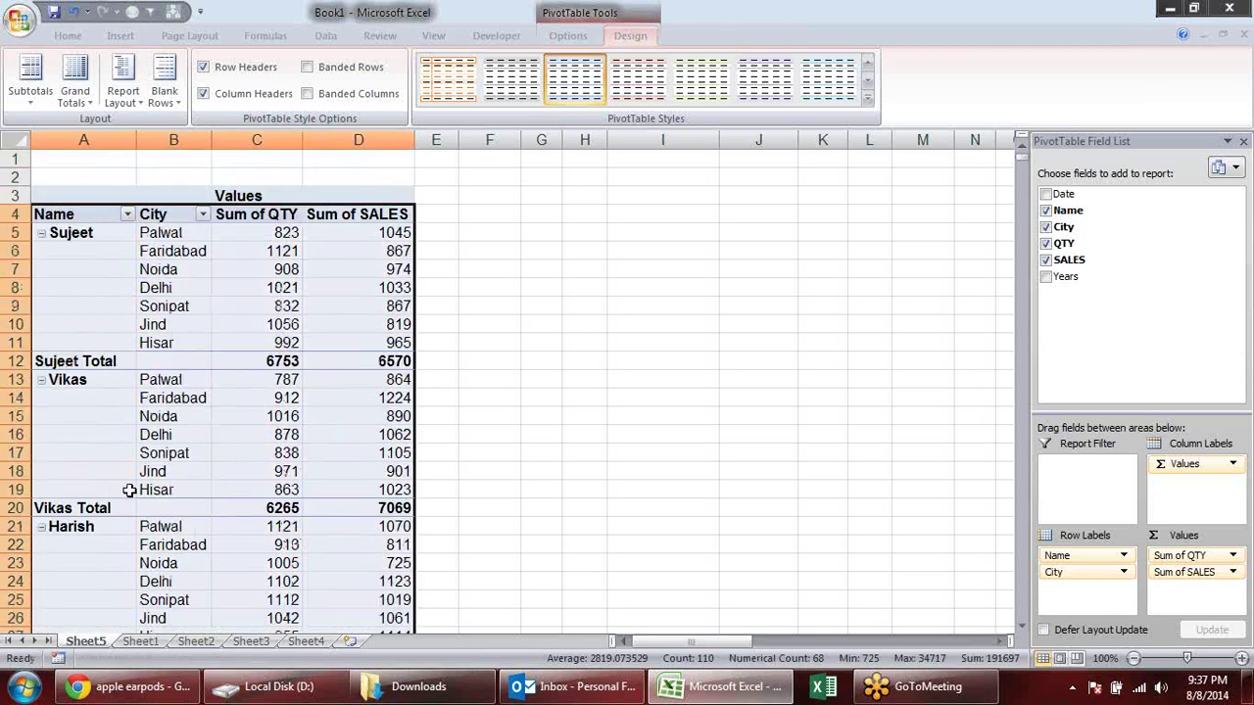
{"action": "scroll", "coordinate": [119, 490], "scroll_direction": "down", "scroll_amount": 3}
{"action": "left_click", "coordinate": [40, 510]}
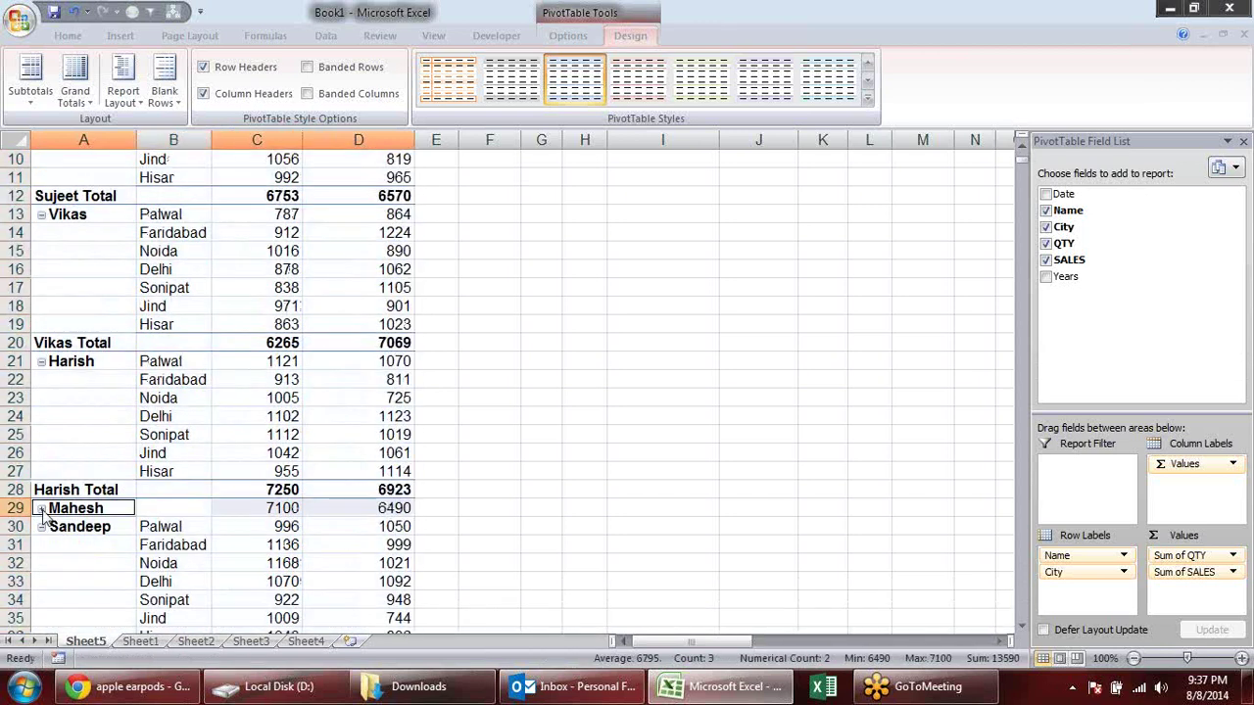
{"action": "left_click", "coordinate": [40, 509]}
{"action": "scroll", "coordinate": [434, 398], "scroll_direction": "up", "scroll_amount": 3}
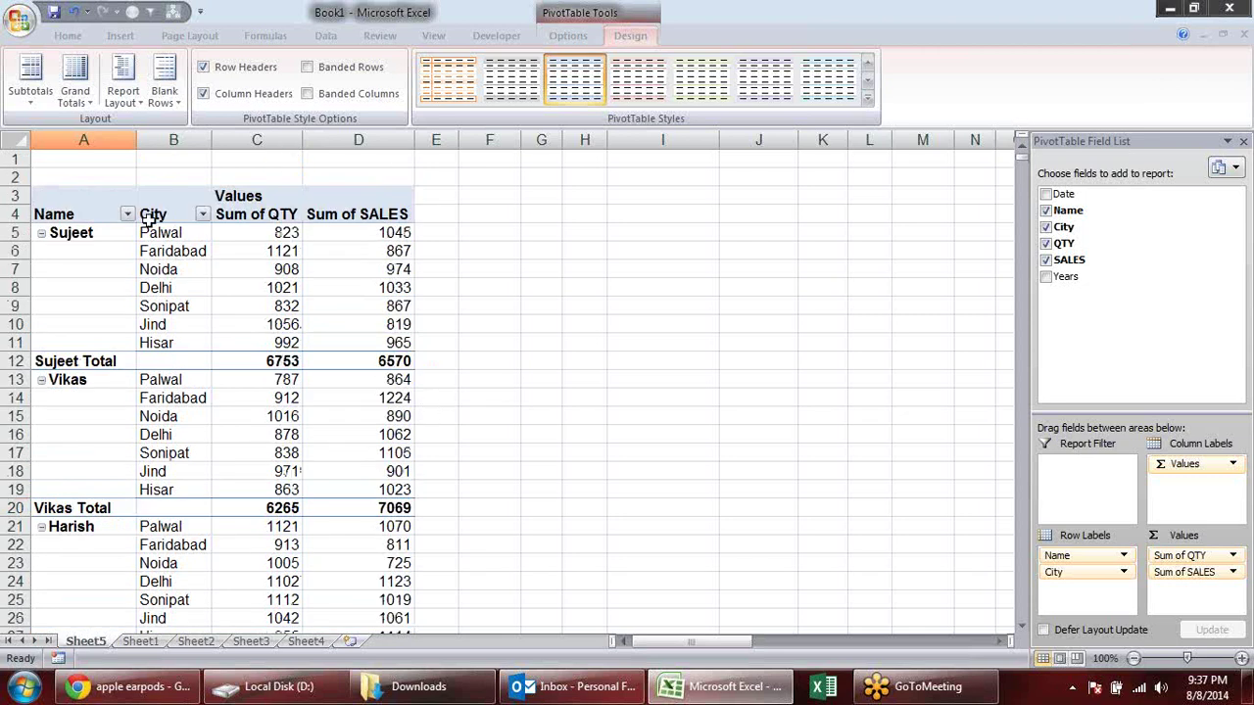
Step: Copy the whole pivot table and paste it into a new workbook, Book2
{"action": "left_click", "coordinate": [402, 215]}
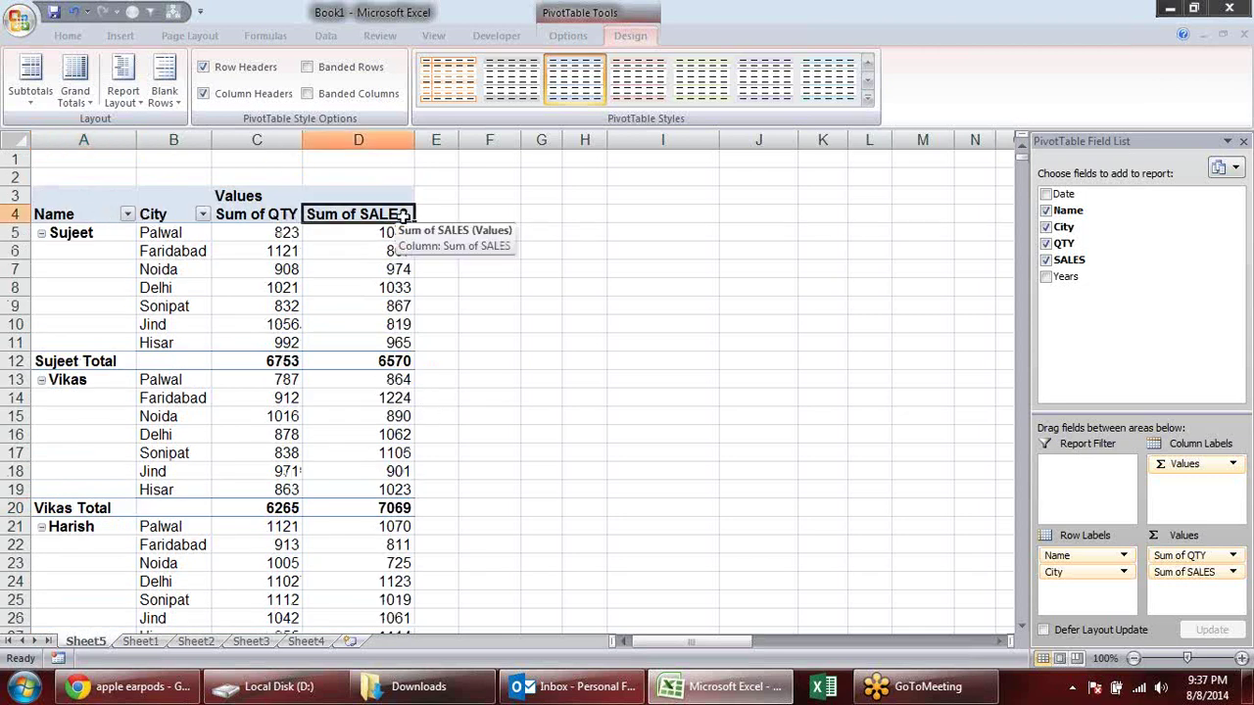
{"action": "key", "text": "ctrl+a"}
{"action": "scroll", "coordinate": [402, 214], "scroll_direction": "down", "scroll_amount": 6}
{"action": "key", "text": "ctrl+c"}
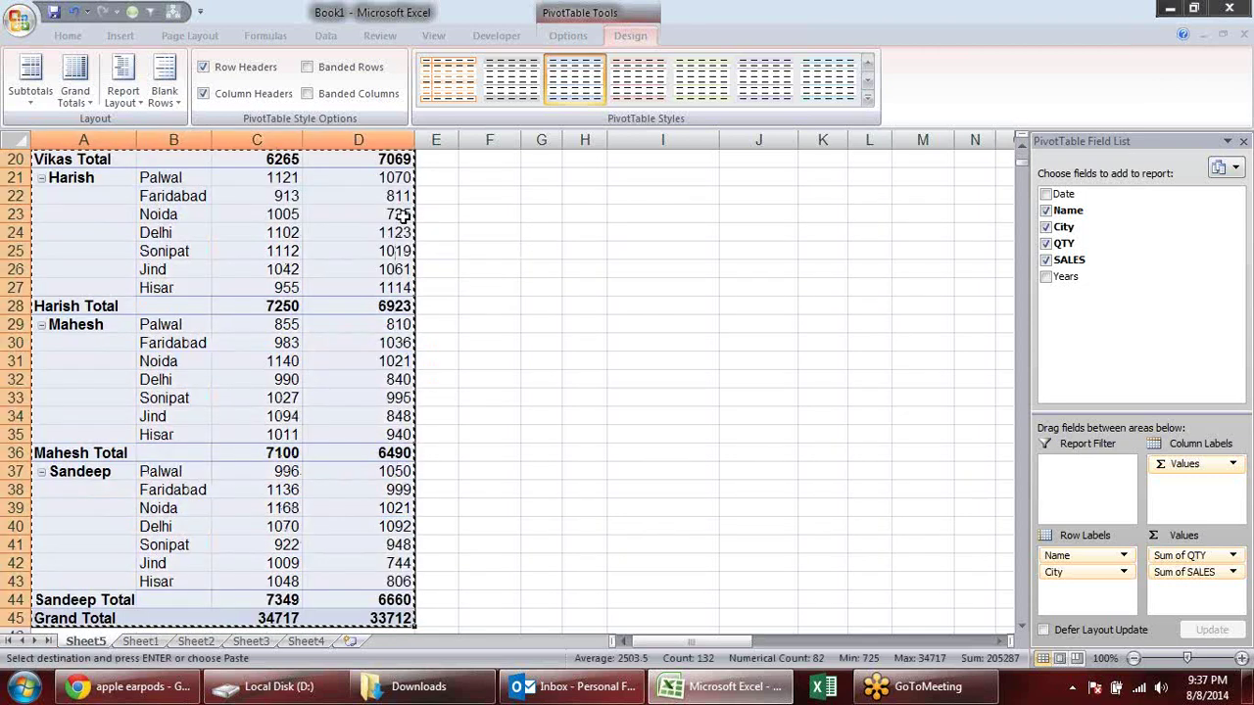
{"action": "key", "text": "ctrl+n"}
{"action": "key", "text": "ctrl+v"}
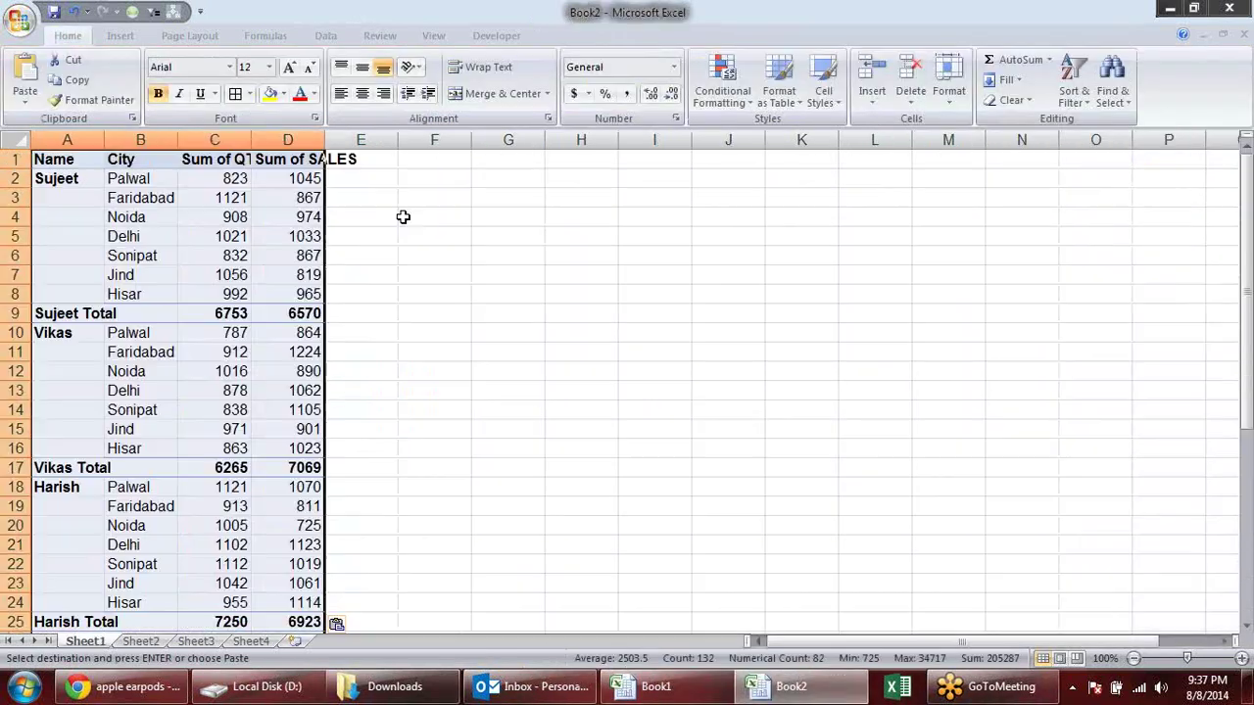
Step: Autofit columns A–D in Book2 and select the pasted table from D42 up to A1
{"action": "left_click", "coordinate": [431, 241]}
{"action": "left_click", "coordinate": [71, 140]}
{"action": "left_click_drag", "start_coordinate": [140, 140], "coordinate": [294, 140]}
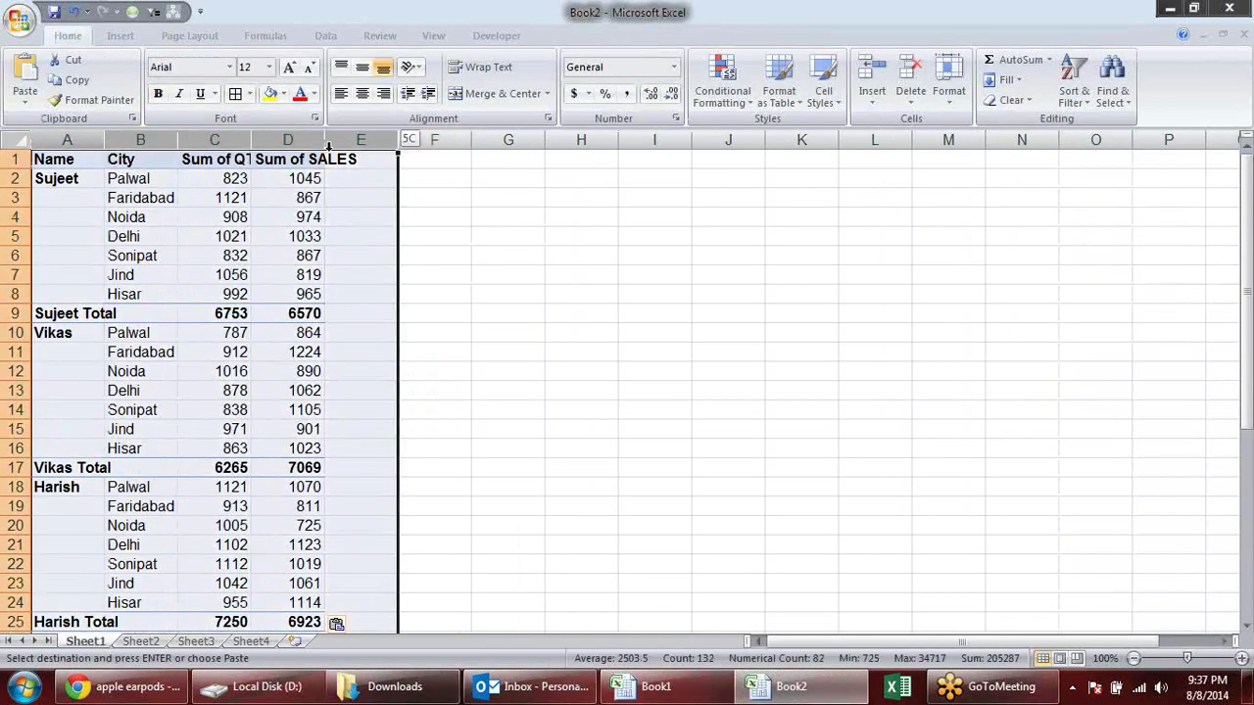
{"action": "double_click", "coordinate": [324, 140]}
{"action": "left_click", "coordinate": [629, 313]}
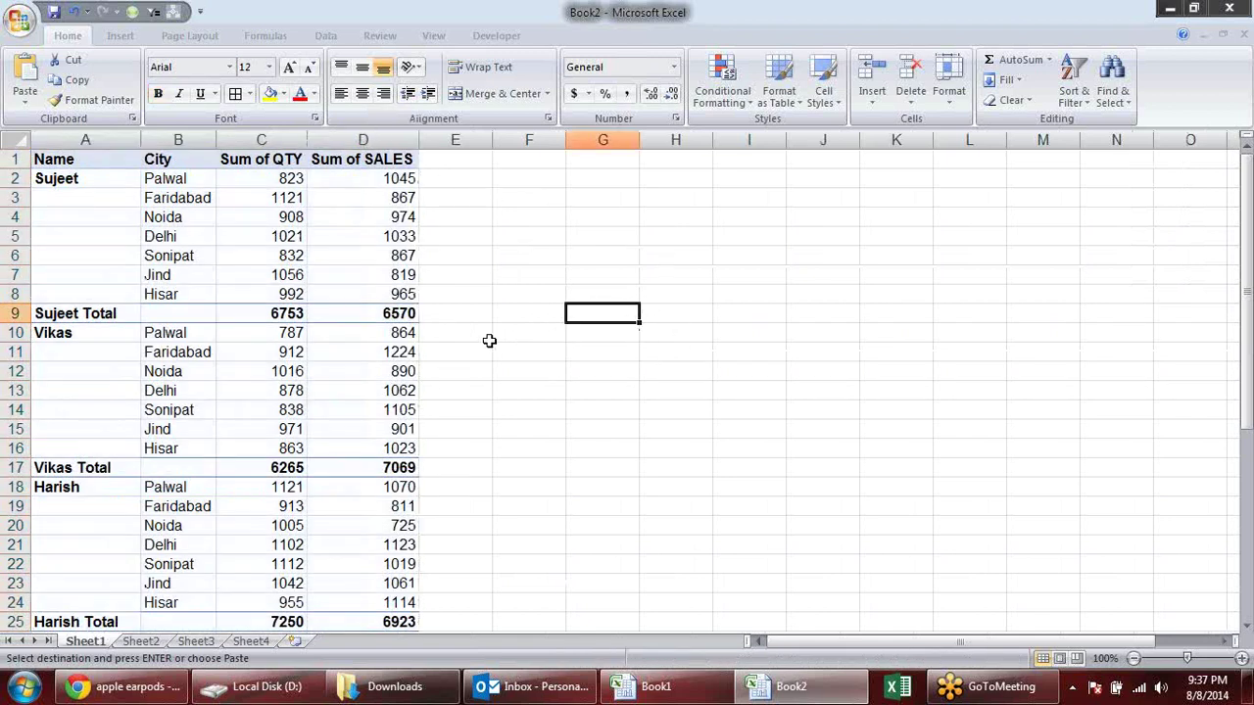
{"action": "left_click_drag", "start_coordinate": [1246, 245], "coordinate": [1131, 568]}
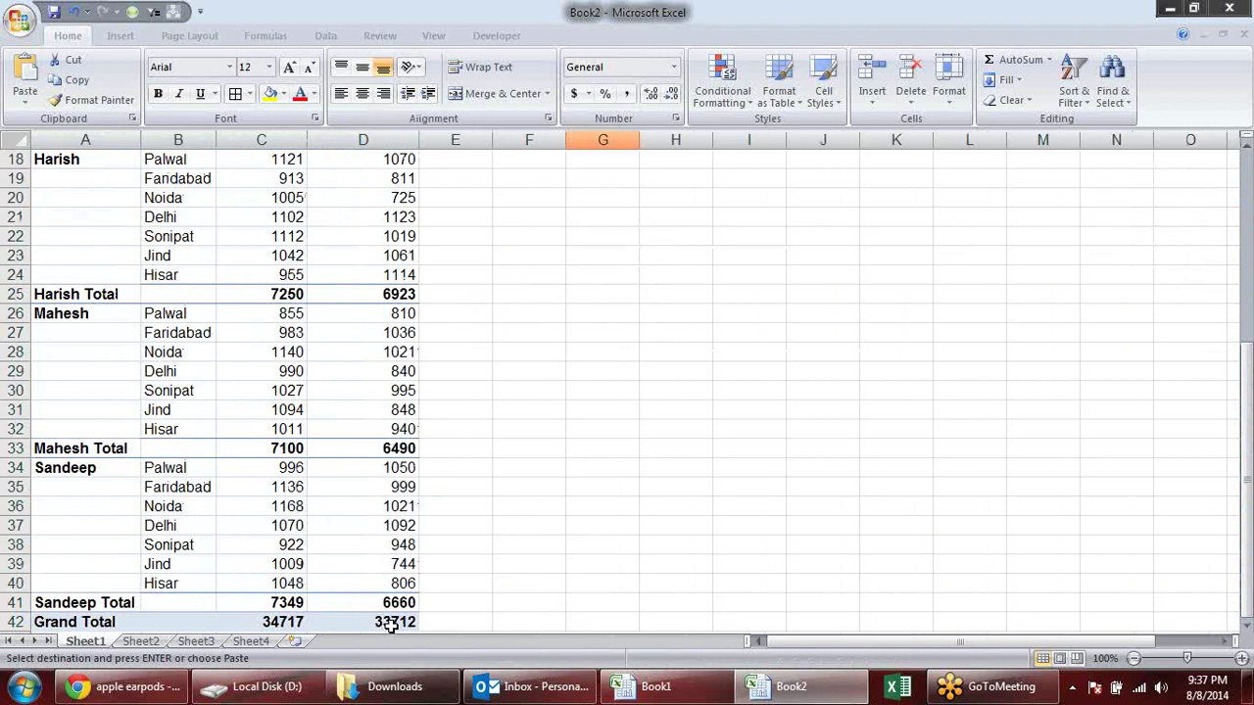
{"action": "left_click_drag", "start_coordinate": [391, 627], "coordinate": [5, 20]}
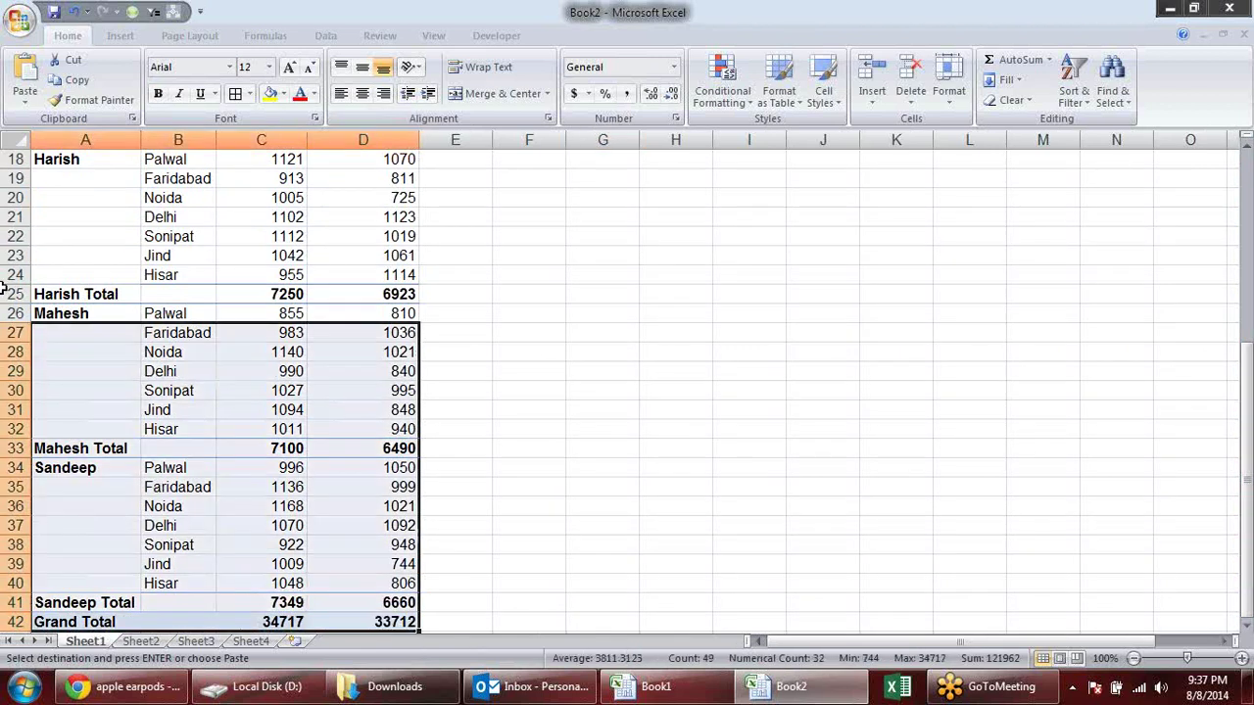
Step: Starting from B9, filter City to (Blanks) only, leaving the five salesperson totals and the 34717/33712 Grand Total
{"action": "key", "text": "Escape"}
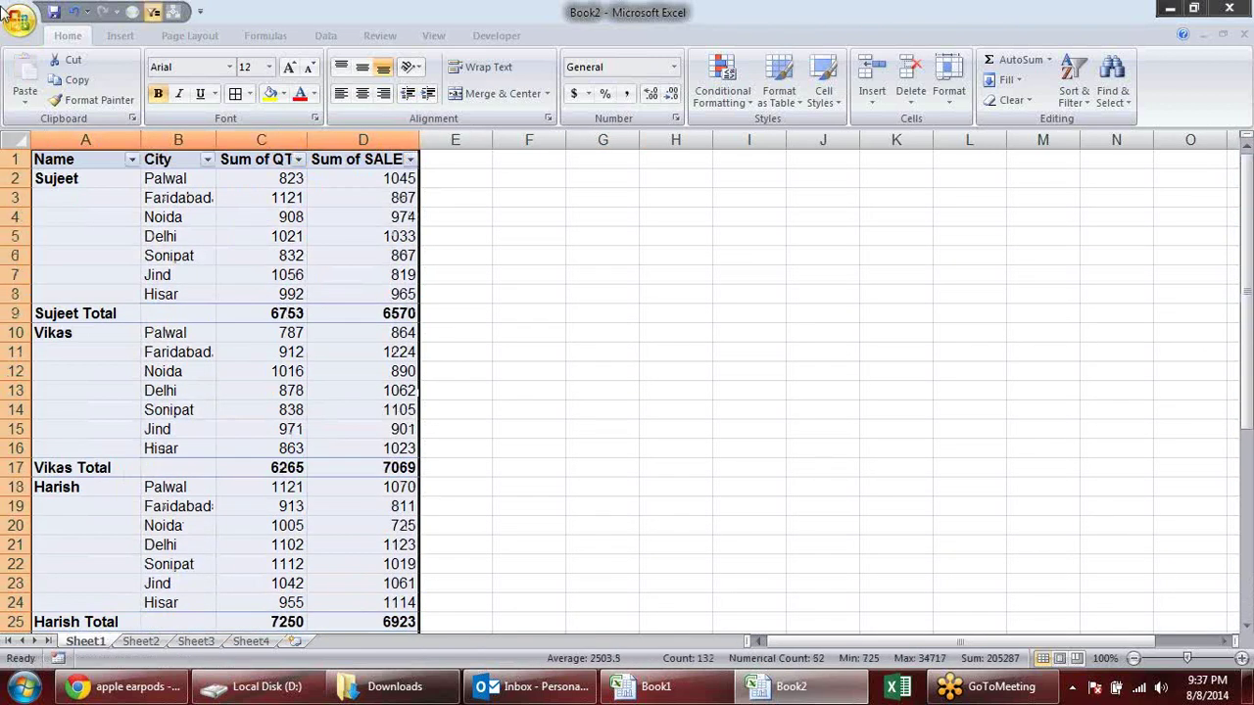
{"action": "left_click", "coordinate": [676, 294]}
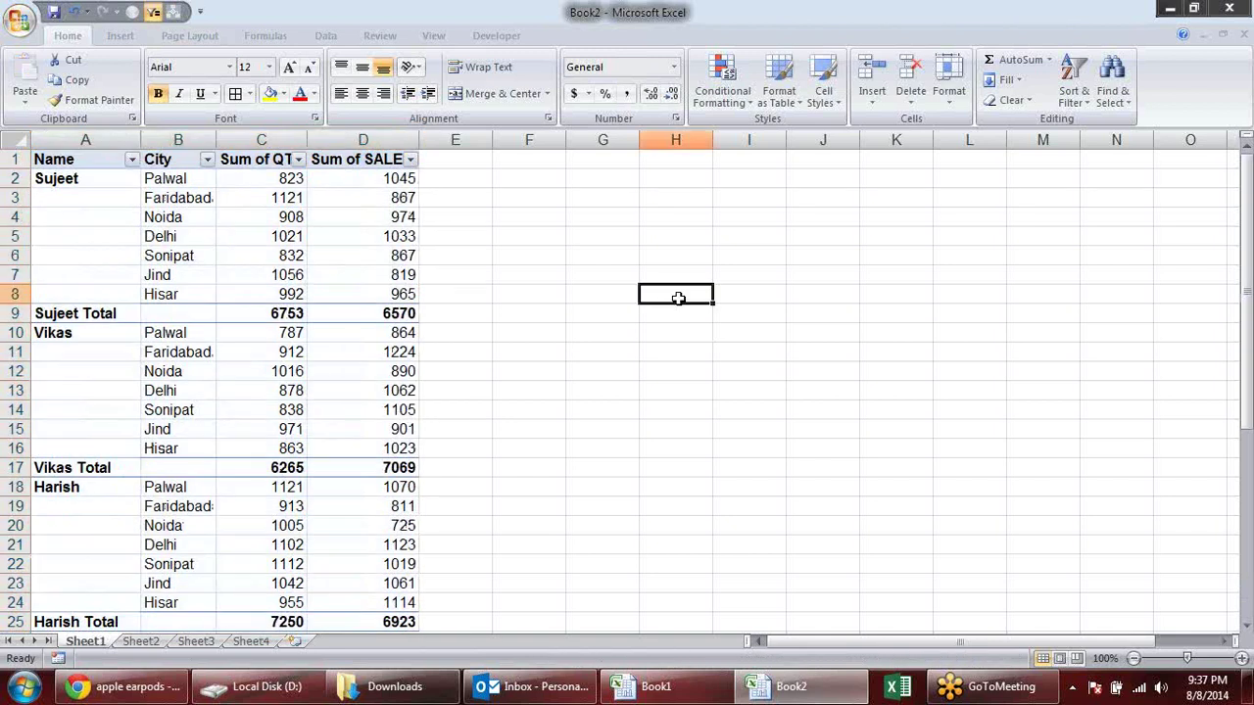
{"action": "left_click", "coordinate": [89, 313]}
{"action": "left_click", "coordinate": [207, 313]}
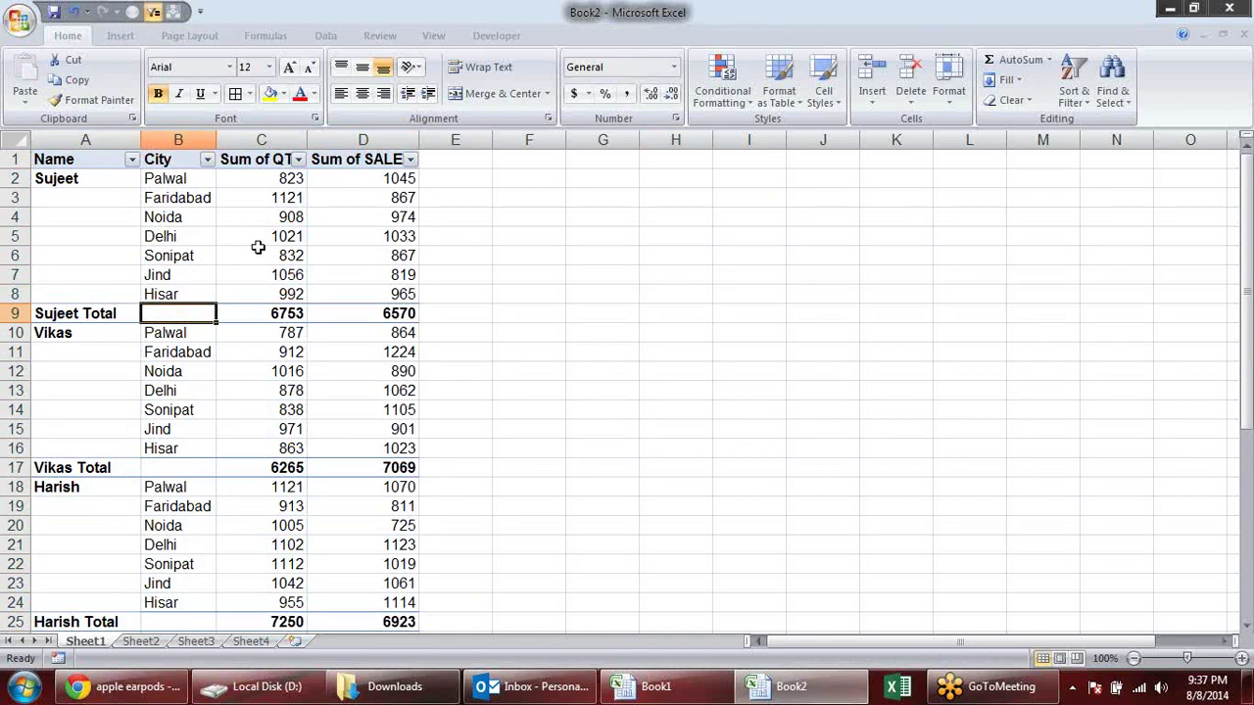
{"action": "left_click", "coordinate": [207, 160]}
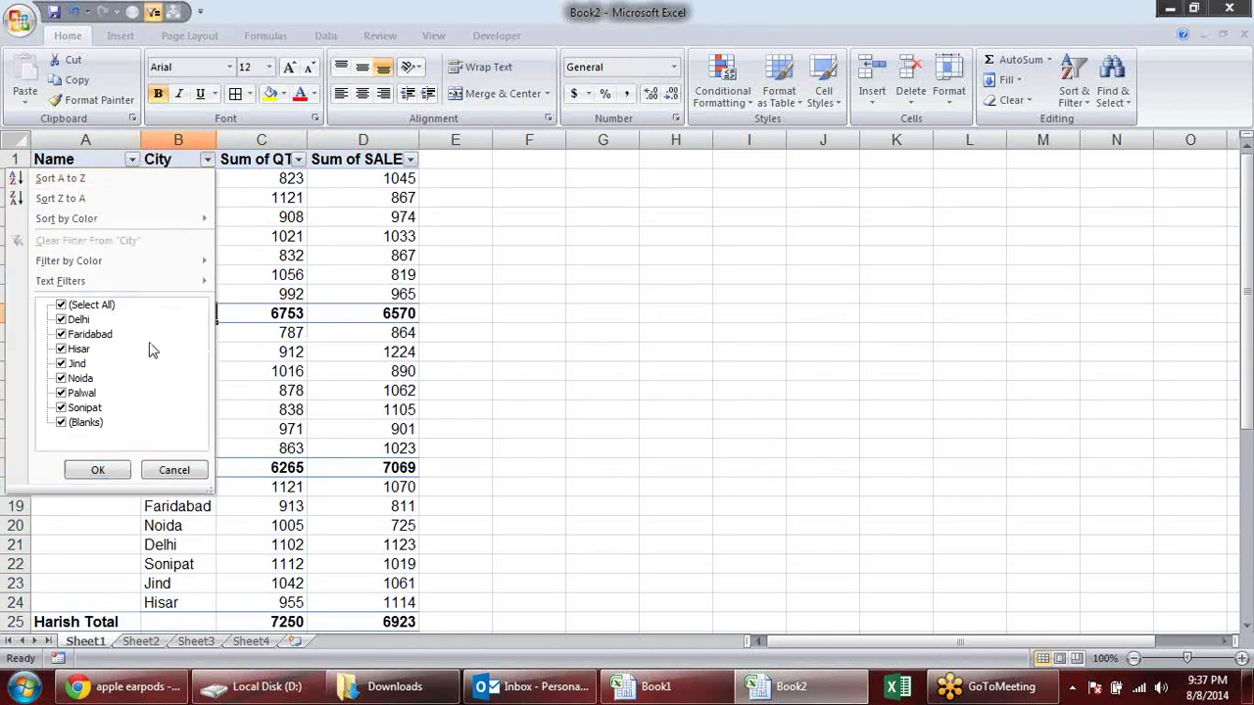
{"action": "left_click", "coordinate": [103, 307]}
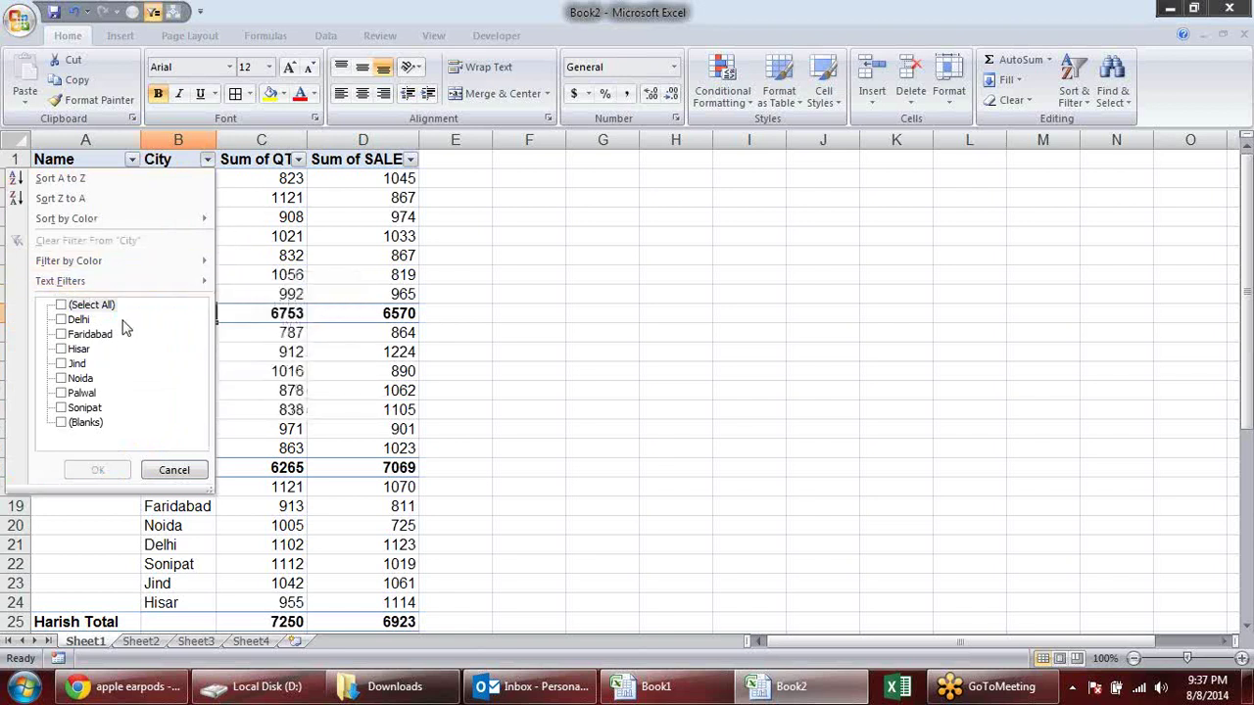
{"action": "left_click", "coordinate": [86, 423]}
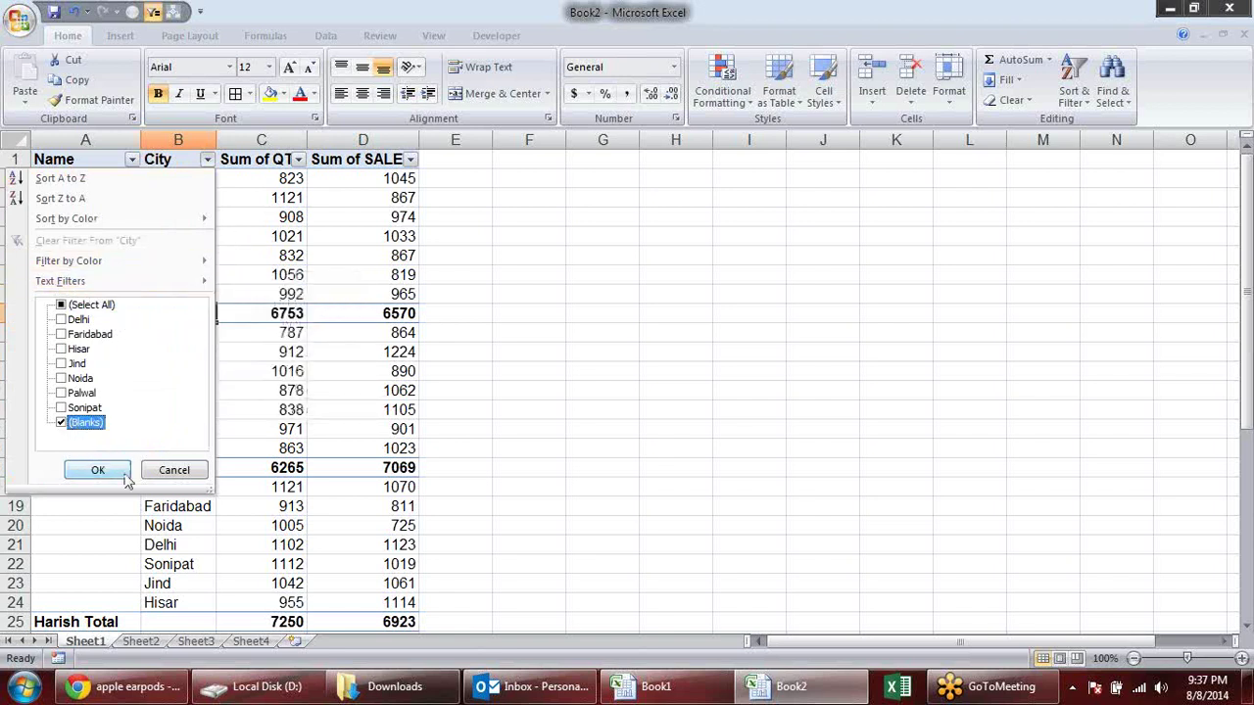
{"action": "left_click", "coordinate": [98, 470]}
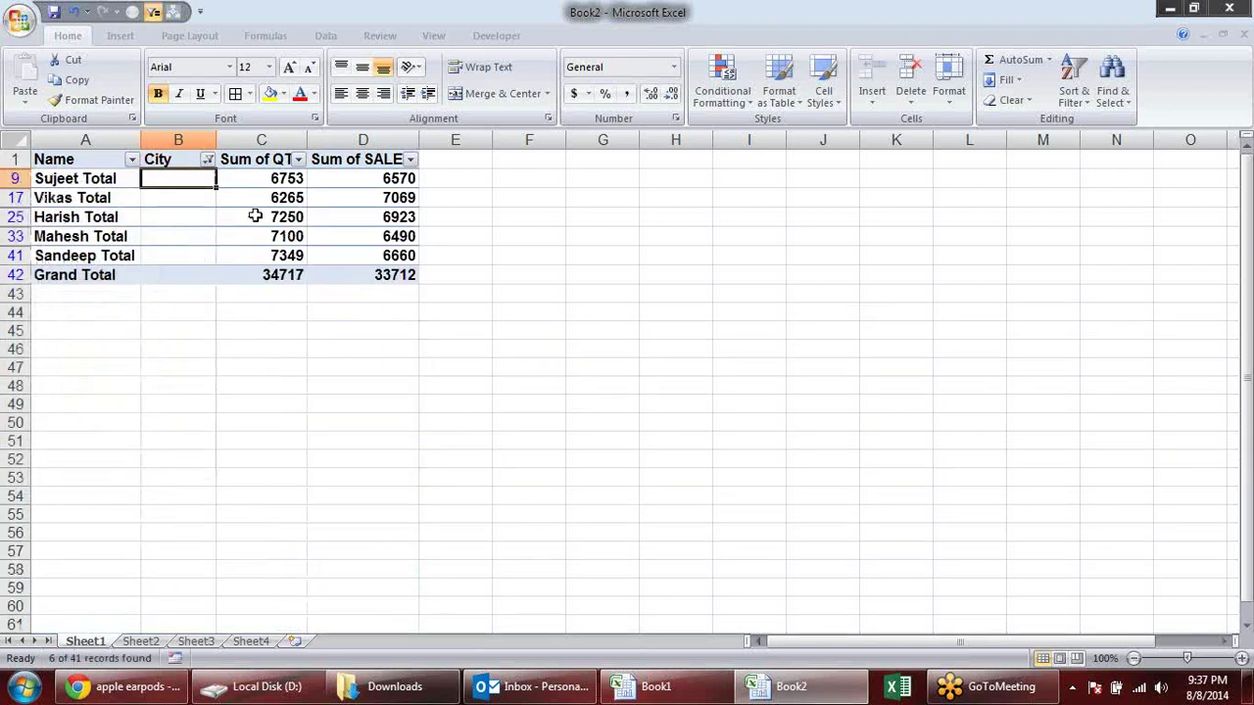
Step: Enter =A9 in B9, fill it down the visible total rows to B42, then clear the City filter
{"action": "type", "text": "="}
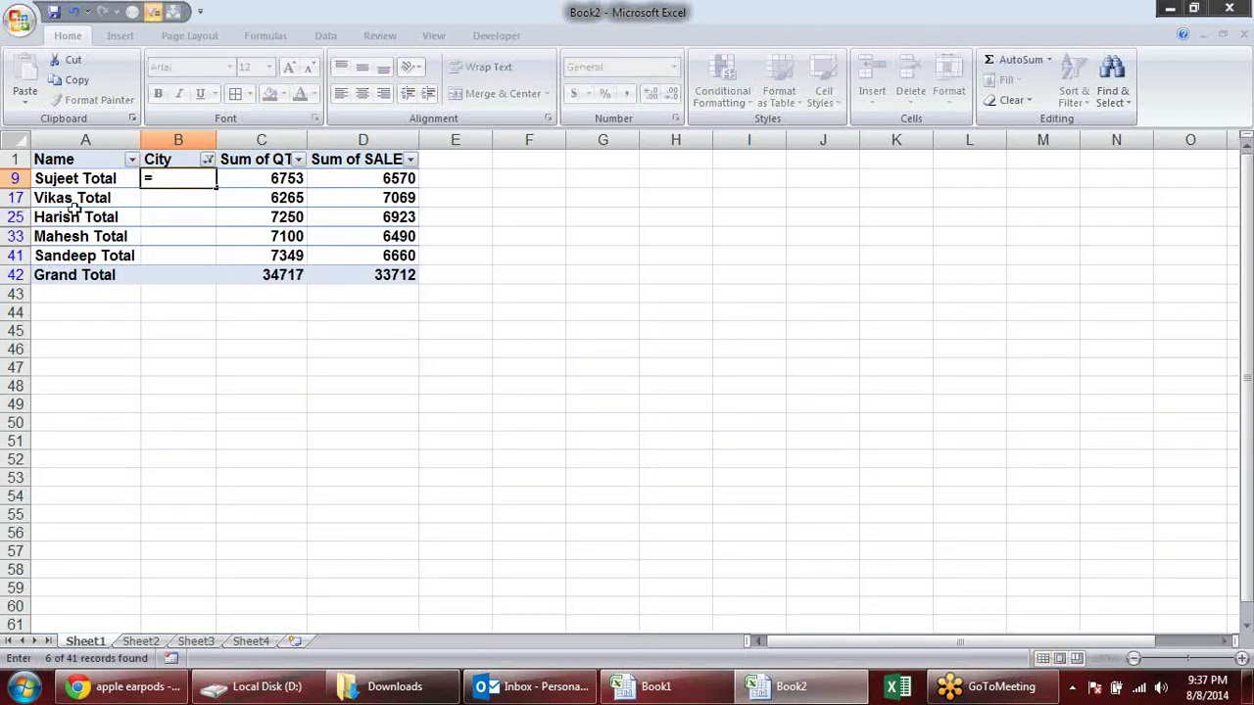
{"action": "left_click", "coordinate": [91, 177]}
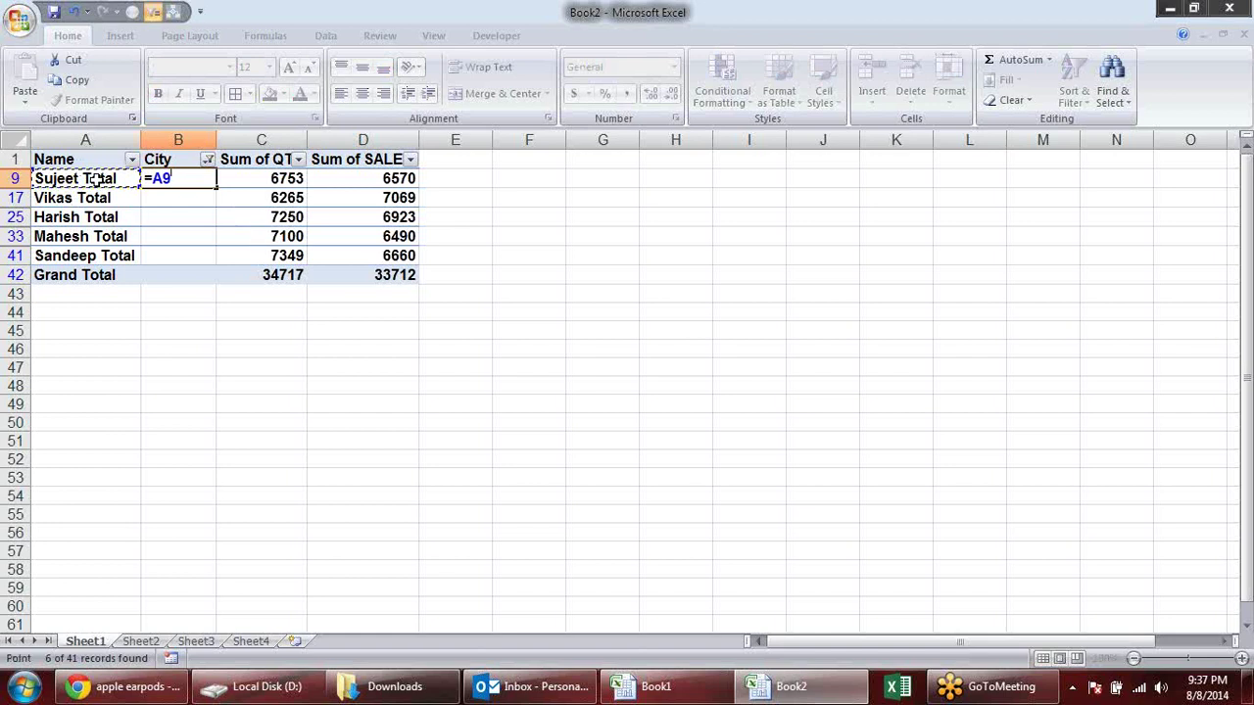
{"action": "key", "text": "Return"}
{"action": "left_click", "coordinate": [196, 179]}
{"action": "left_click_drag", "start_coordinate": [215, 187], "coordinate": [228, 282]}
{"action": "left_click", "coordinate": [703, 367]}
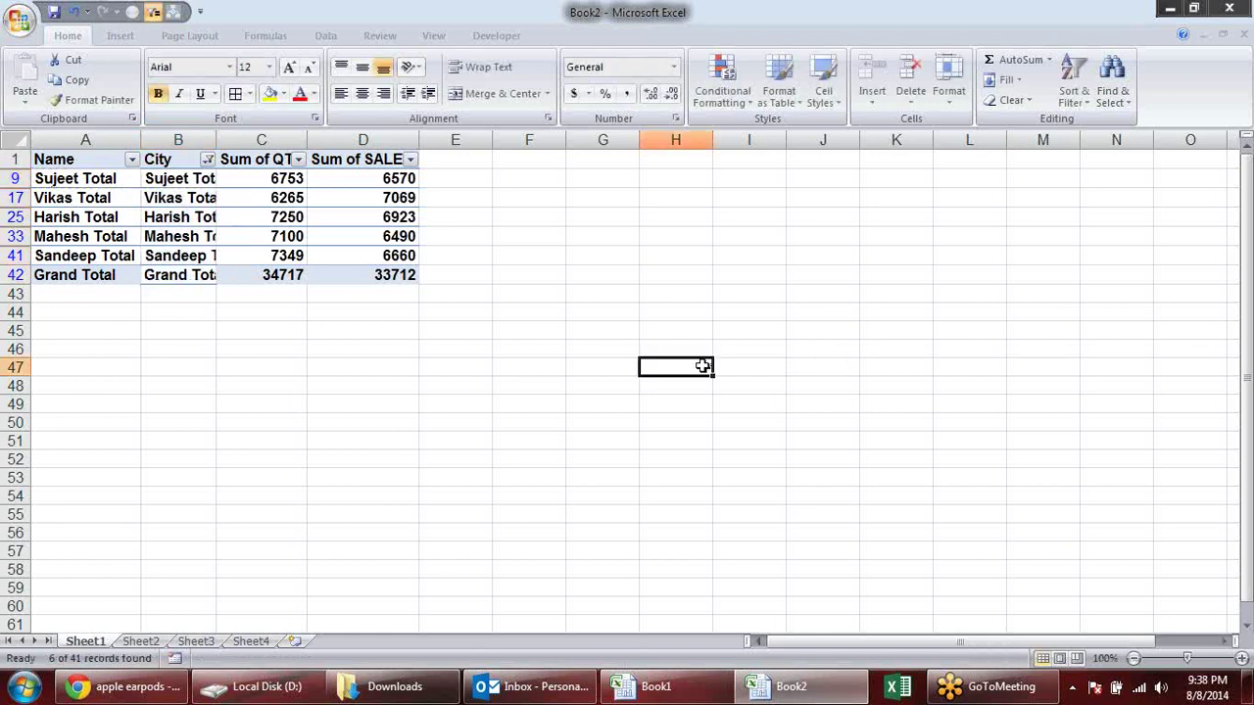
{"action": "left_click", "coordinate": [208, 160]}
{"action": "left_click", "coordinate": [91, 306]}
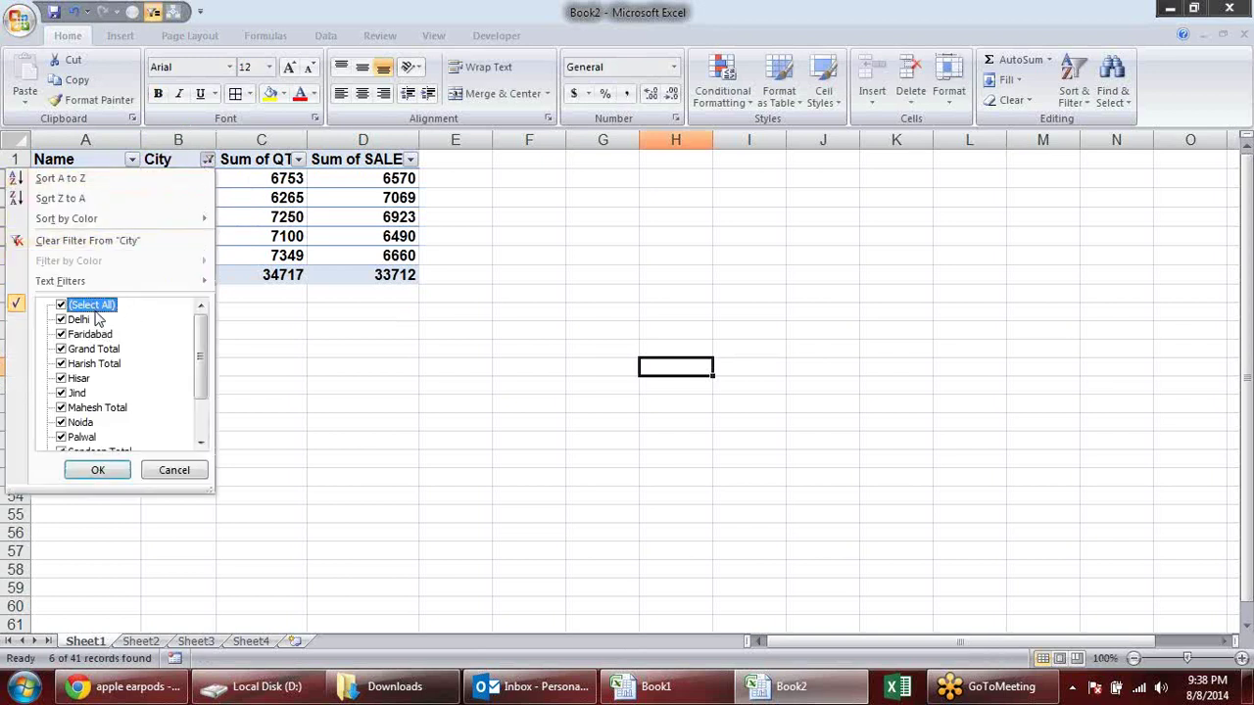
{"action": "left_click", "coordinate": [98, 471]}
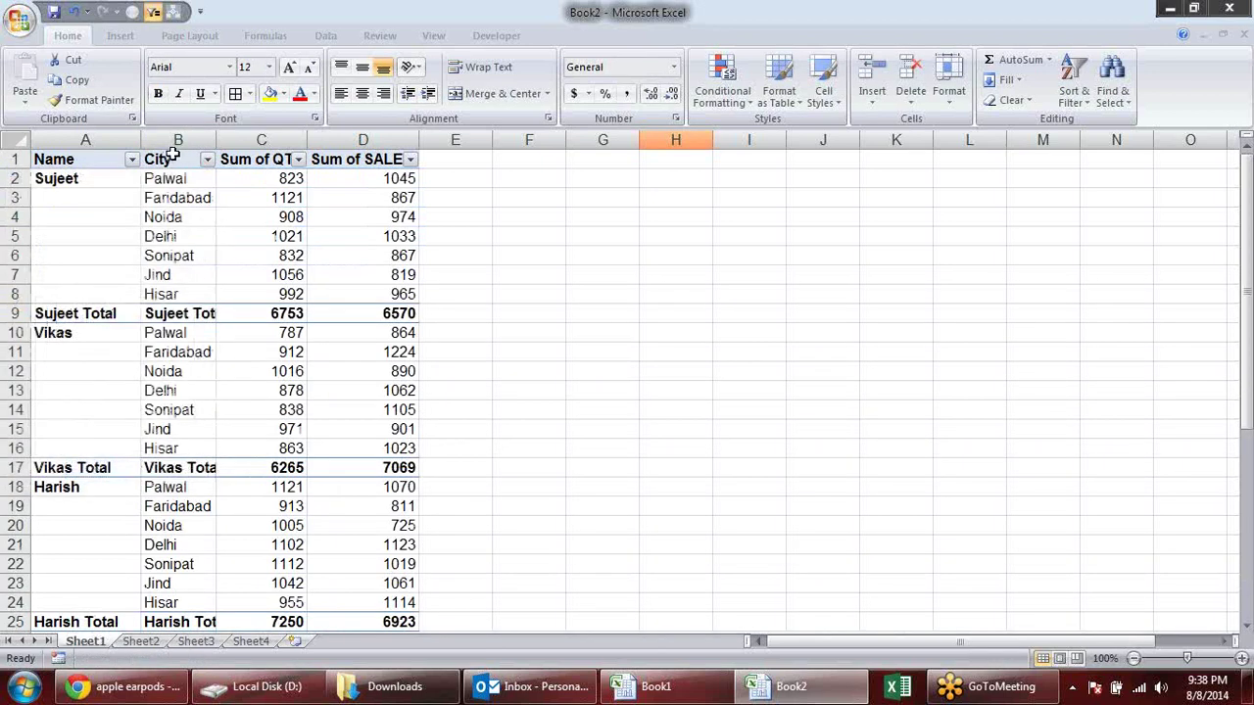
Step: Copy the City column and paste it back over itself as values only
{"action": "left_click", "coordinate": [178, 140]}
{"action": "key", "text": "ctrl+c"}
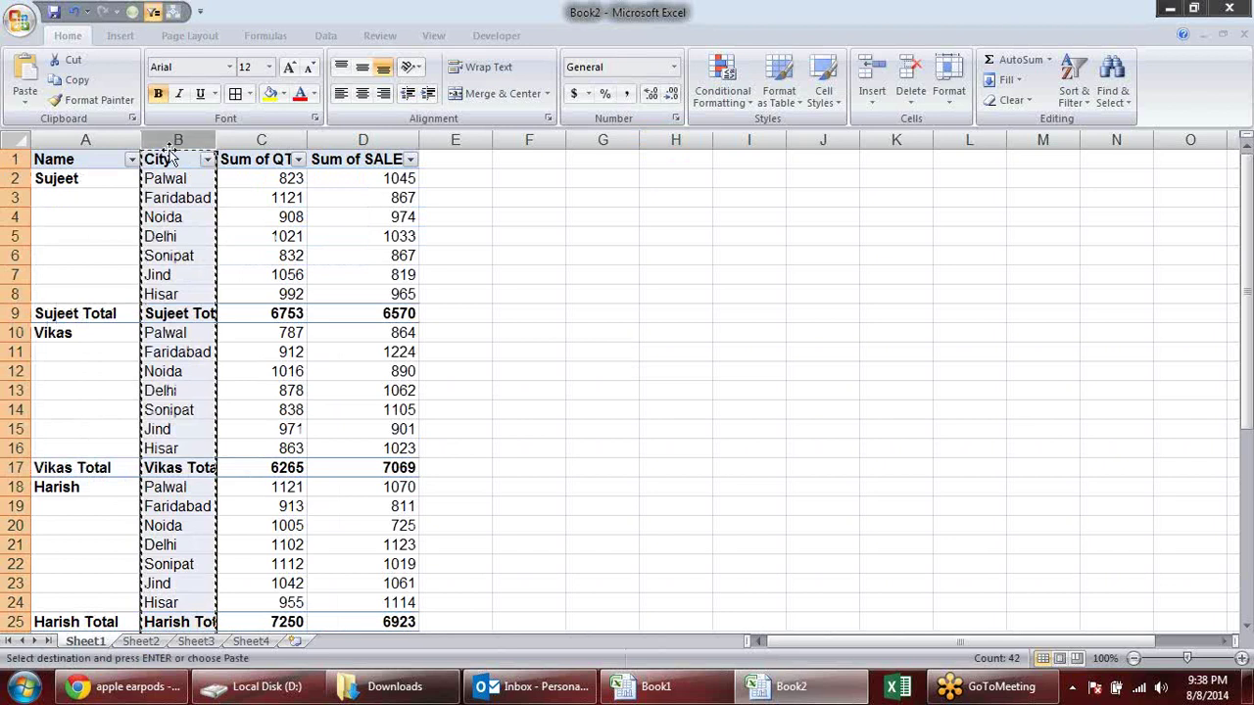
{"action": "key", "text": "alt+e"}
{"action": "key", "text": "s"}
{"action": "key", "text": "v"}
{"action": "key", "text": "Return"}
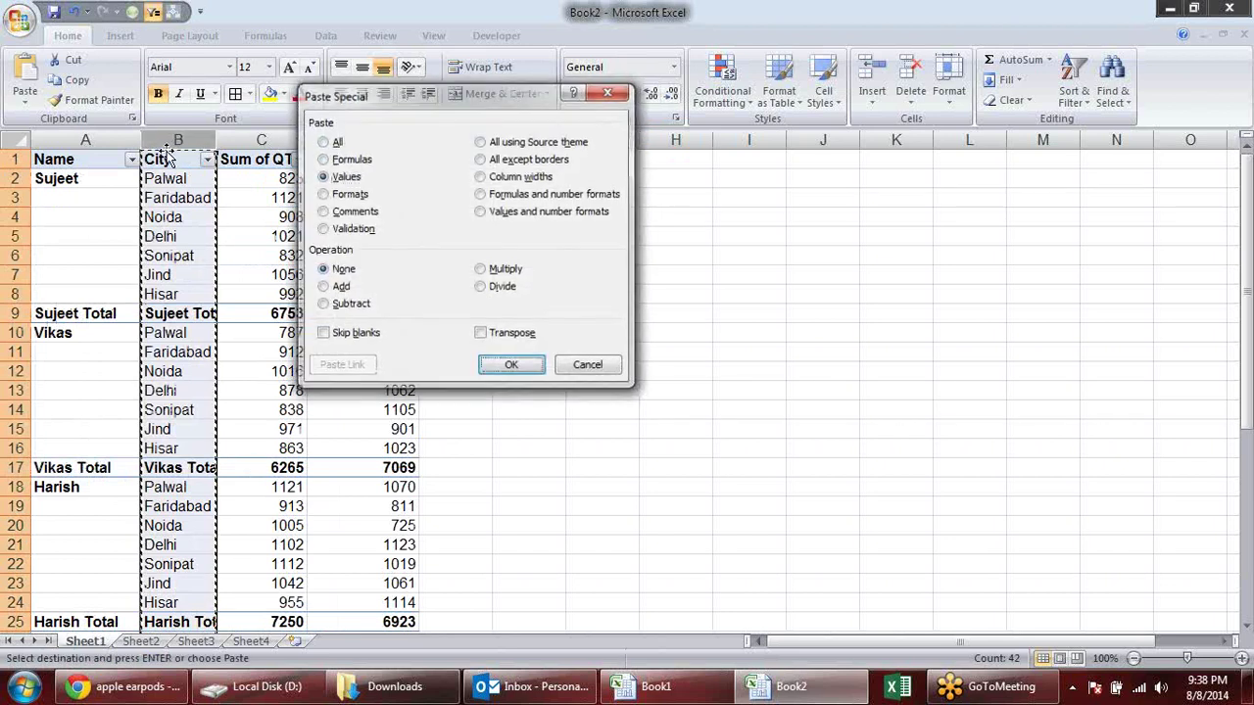
{"action": "key", "text": "Escape"}
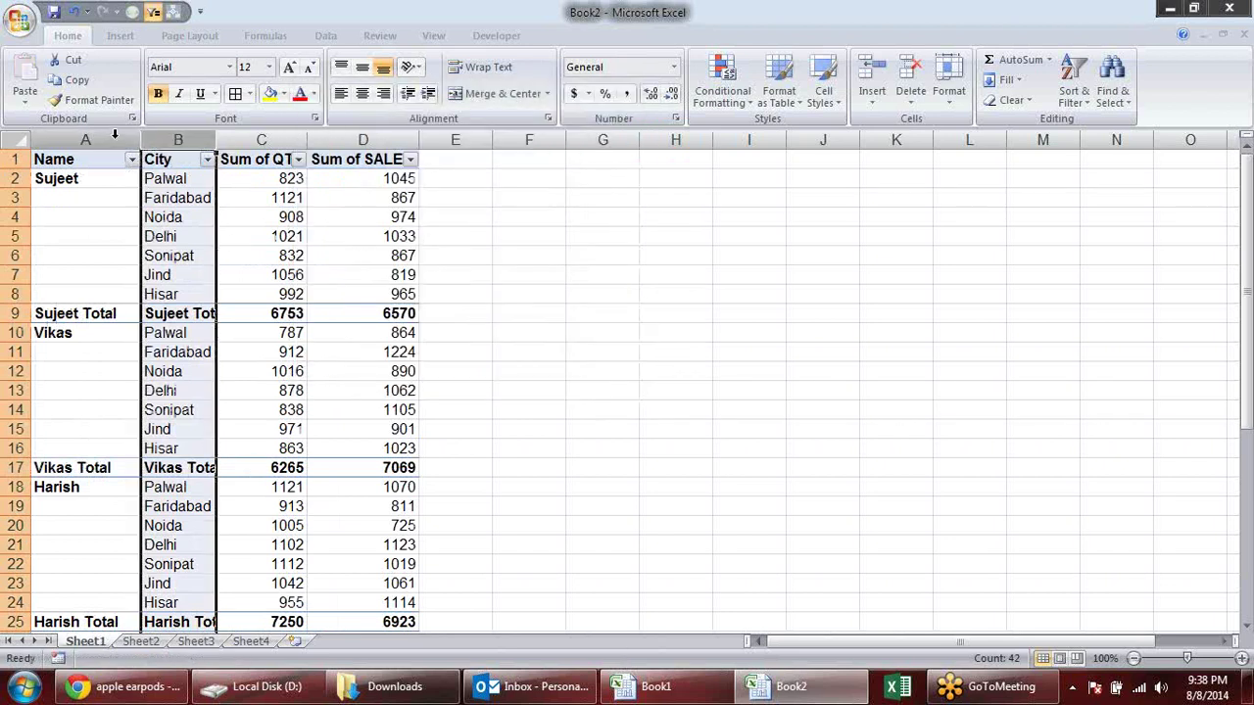
{"action": "right_click", "coordinate": [114, 137]}
Step: Undo the inserted column and delete the Name column instead
{"action": "left_click", "coordinate": [174, 237]}
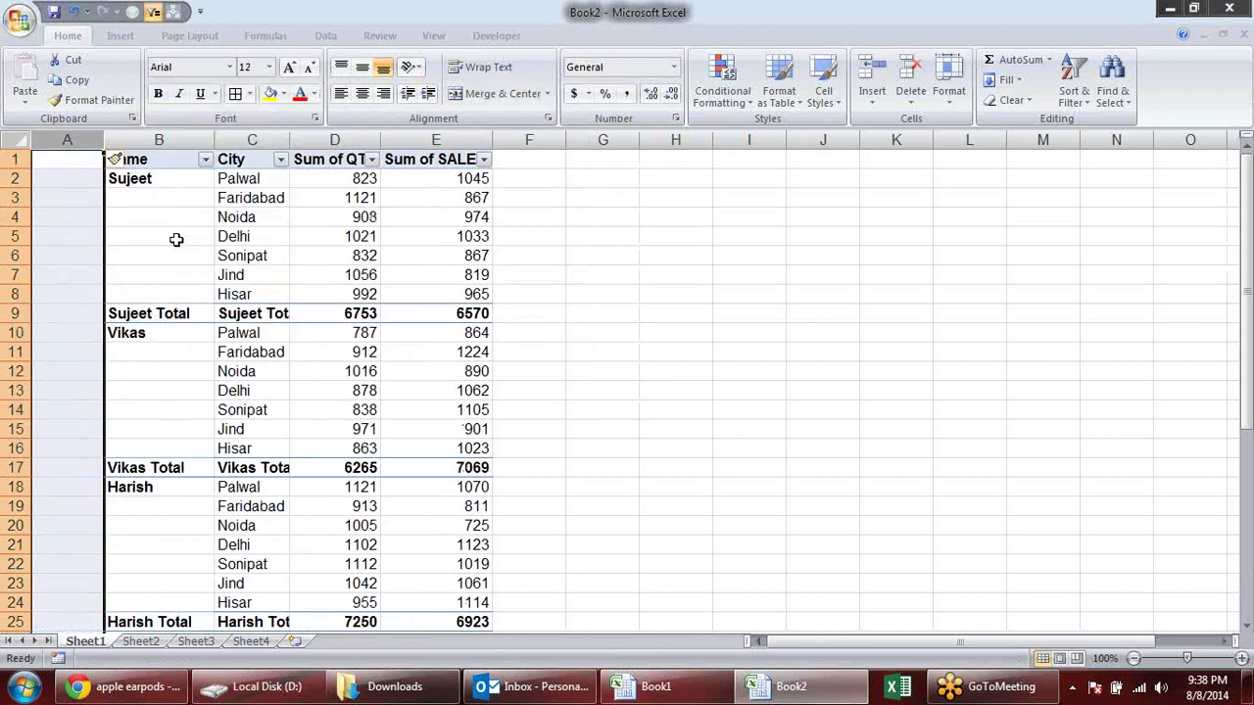
{"action": "key", "text": "ctrl+z"}
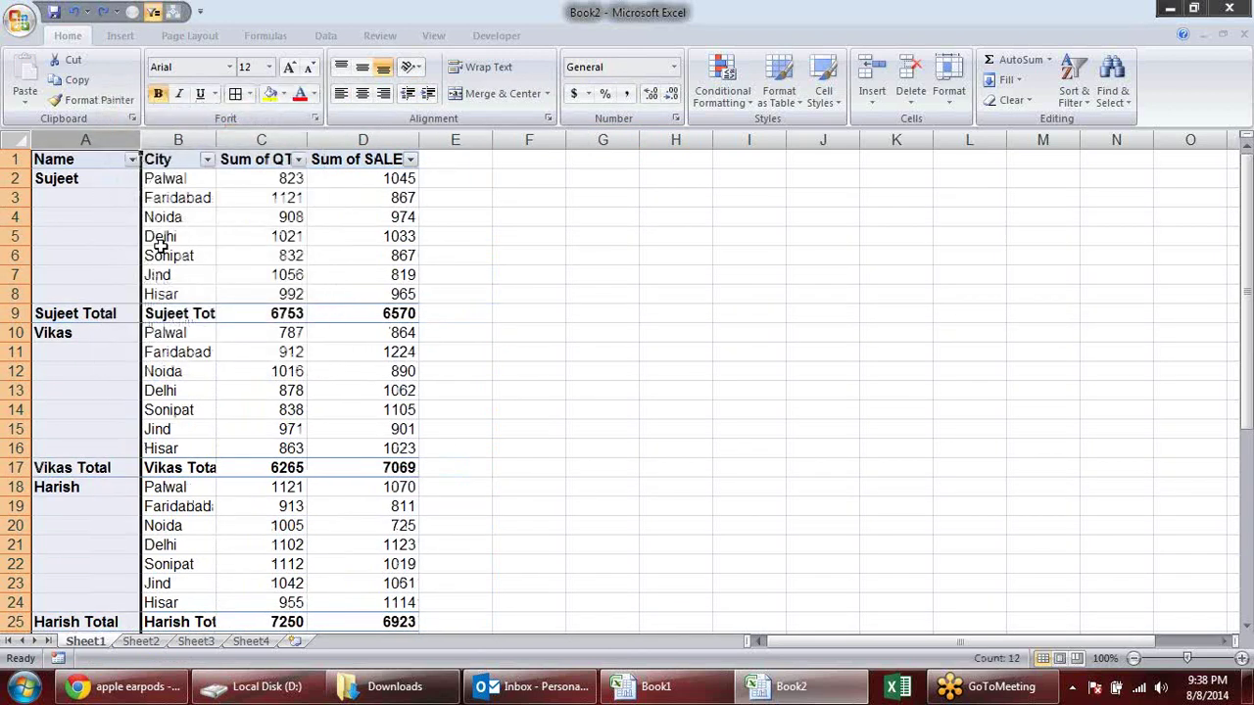
{"action": "right_click", "coordinate": [102, 135]}
{"action": "left_click", "coordinate": [164, 253]}
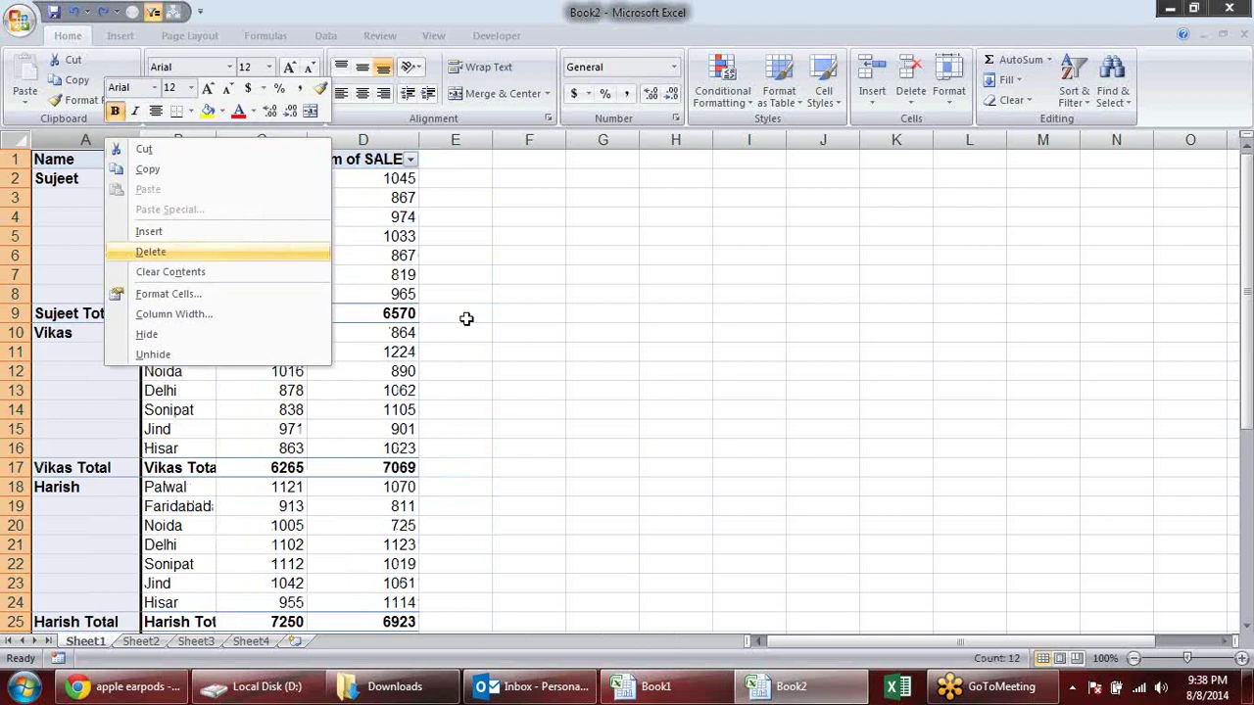
{"action": "left_click", "coordinate": [565, 326]}
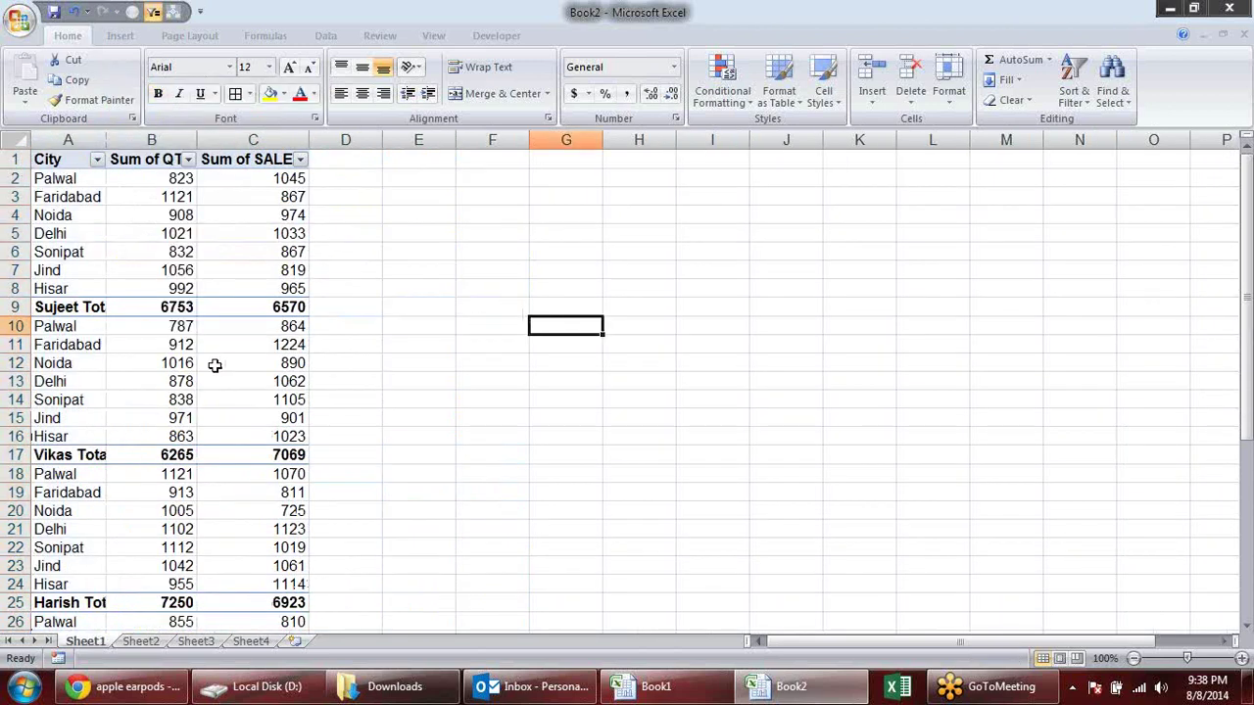
Step: Autofit column A to fit labels like Sujeet Total, then switch to the Book1 workbook
{"action": "double_click", "coordinate": [105, 139]}
{"action": "scroll", "coordinate": [411, 358], "scroll_direction": "down", "scroll_amount": 7}
{"action": "scroll", "coordinate": [418, 362], "scroll_direction": "down", "scroll_amount": 2}
{"action": "scroll", "coordinate": [417, 363], "scroll_direction": "up", "scroll_amount": 5}
{"action": "scroll", "coordinate": [417, 362], "scroll_direction": "up", "scroll_amount": 4}
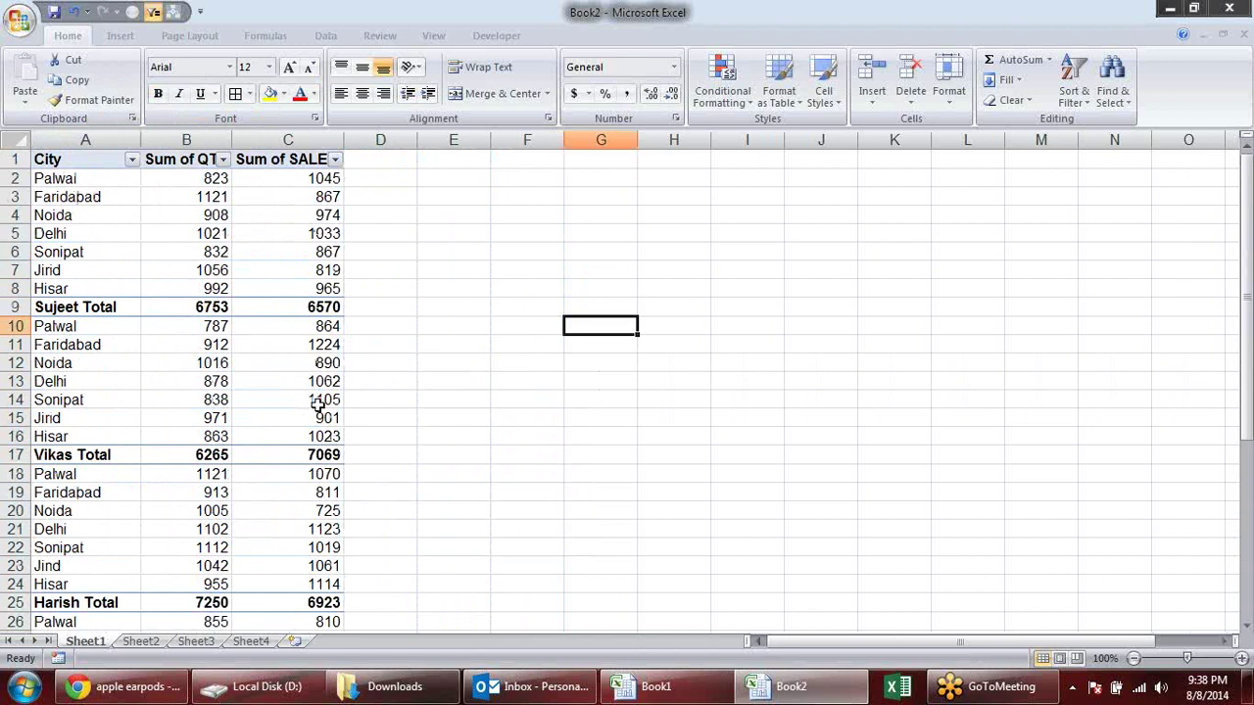
{"action": "left_click", "coordinate": [98, 324]}
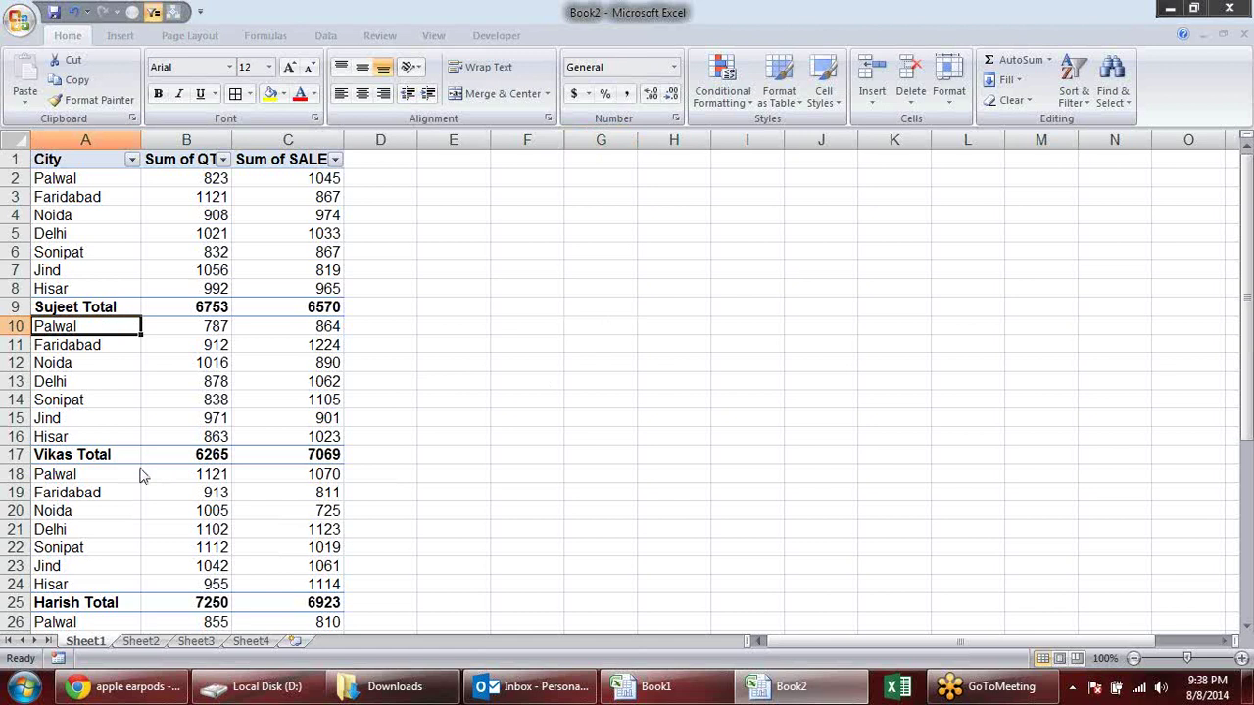
{"action": "key", "text": "alt+Tab"}
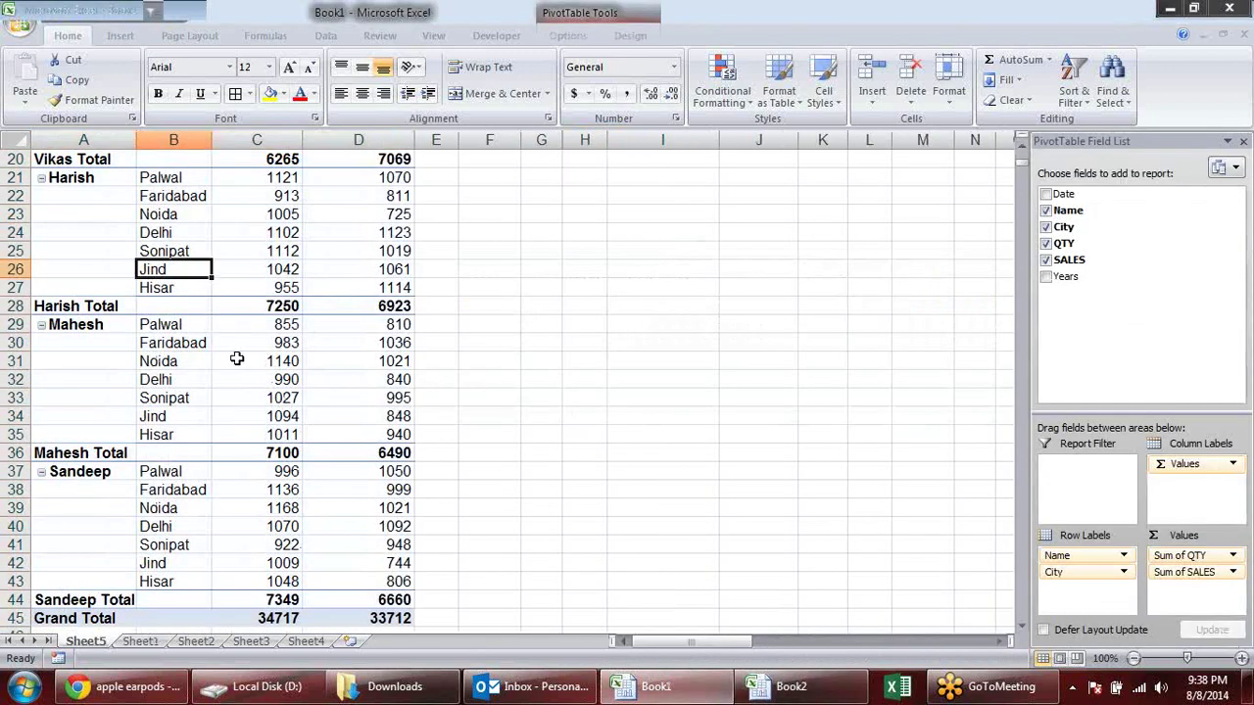
Step: In Book1's pivot, select the blank Name cells under Sujeet and under Vikas
{"action": "key", "text": "alt+Tab"}
{"action": "key", "text": "alt+Tab"}
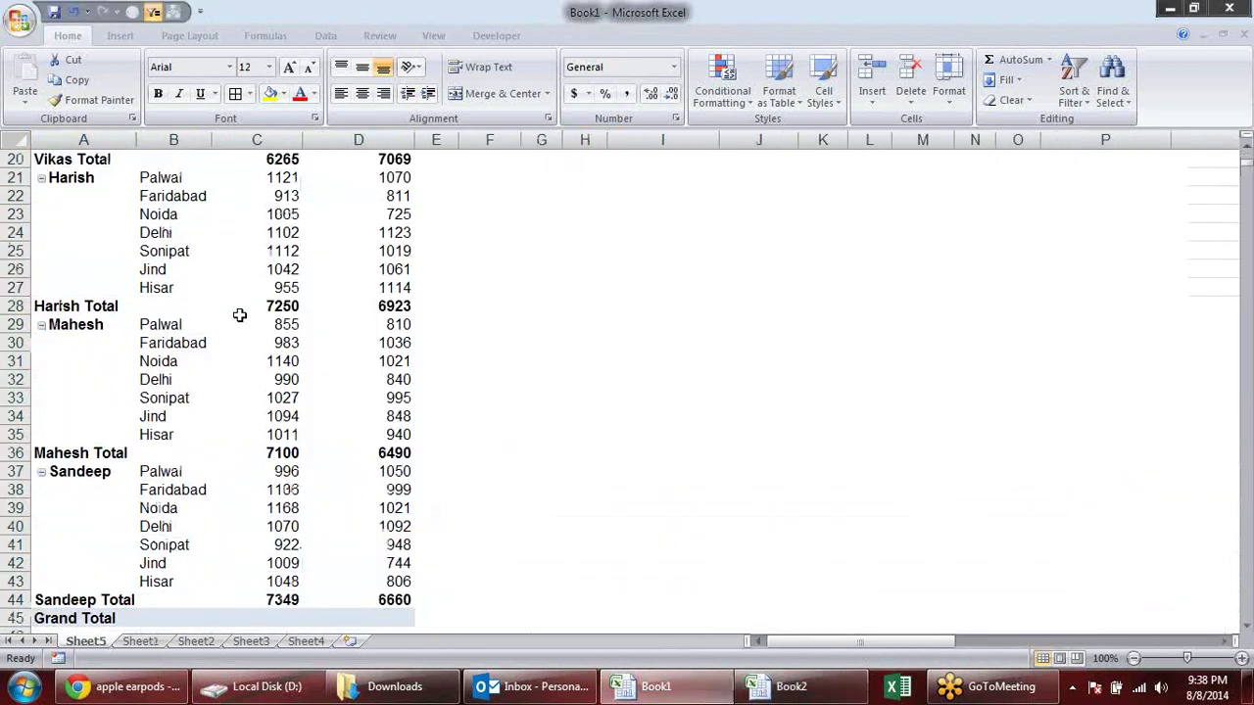
{"action": "scroll", "coordinate": [113, 307], "scroll_direction": "up", "scroll_amount": 4}
{"action": "scroll", "coordinate": [112, 306], "scroll_direction": "up", "scroll_amount": 3}
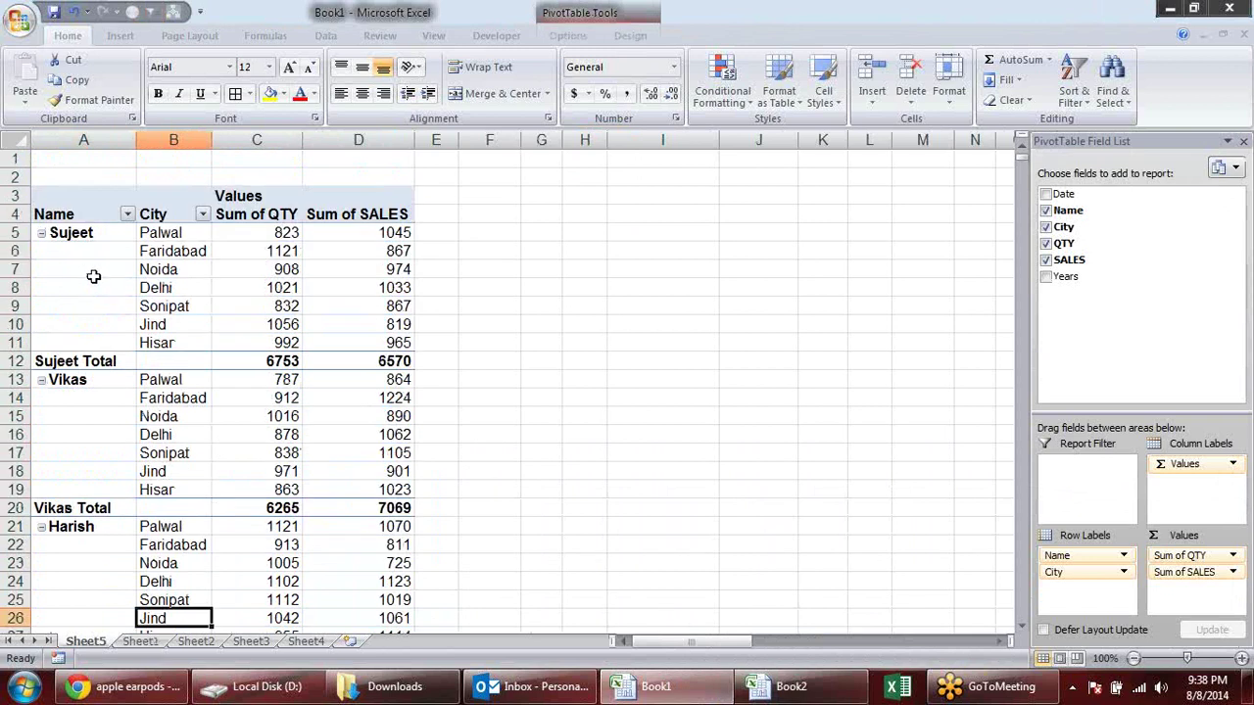
{"action": "left_click_drag", "start_coordinate": [99, 235], "coordinate": [99, 347]}
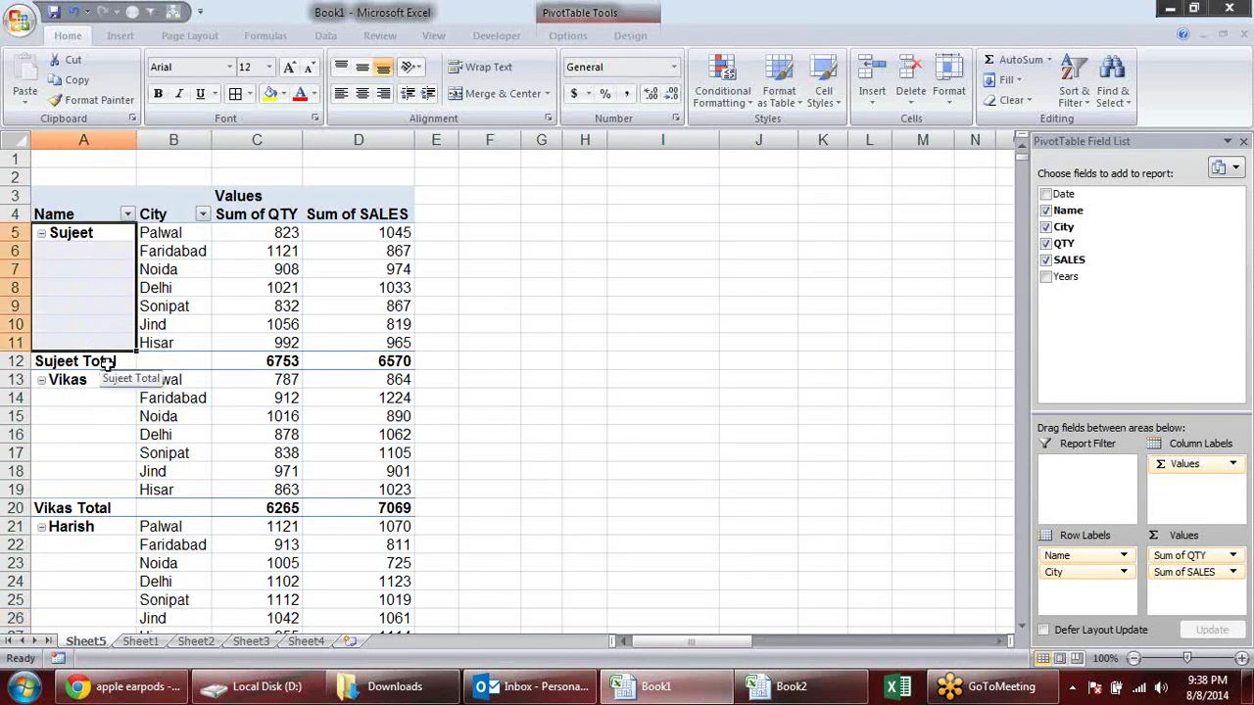
{"action": "left_click_drag", "start_coordinate": [99, 387], "coordinate": [102, 492]}
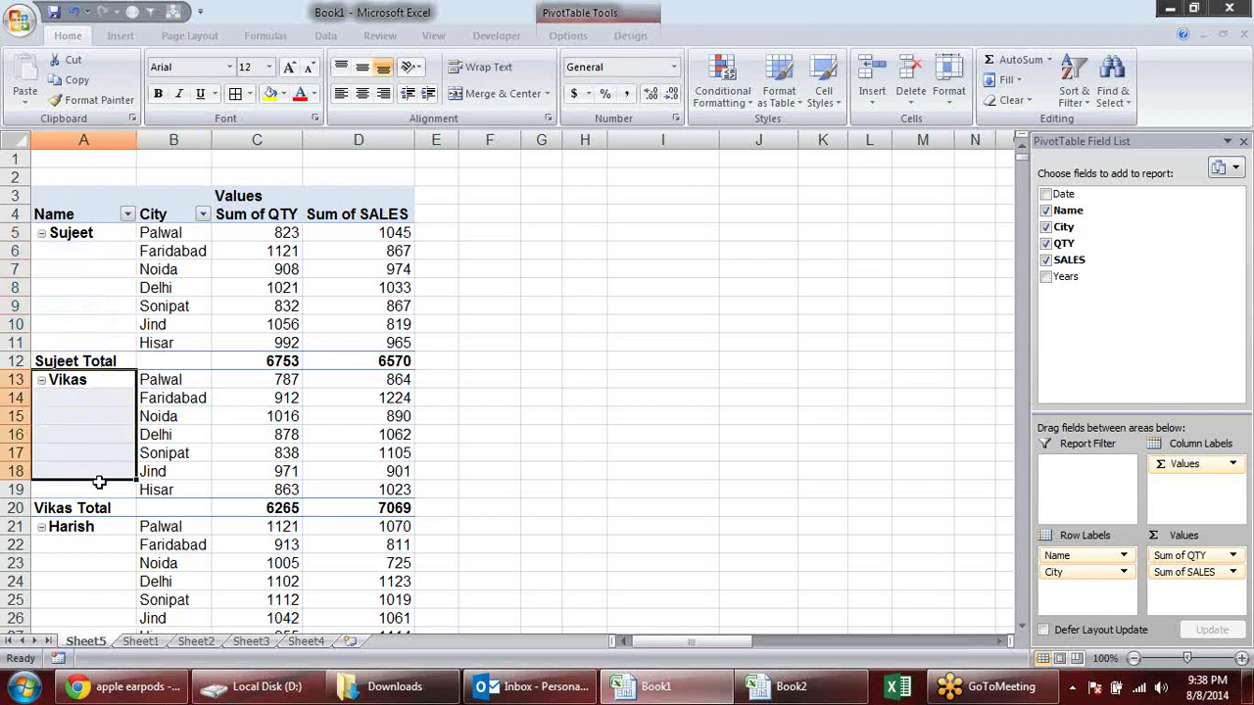
Step: Check a blank pivot Name cell's context options, then show the PivotTable Analyze options
{"action": "left_click", "coordinate": [109, 276]}
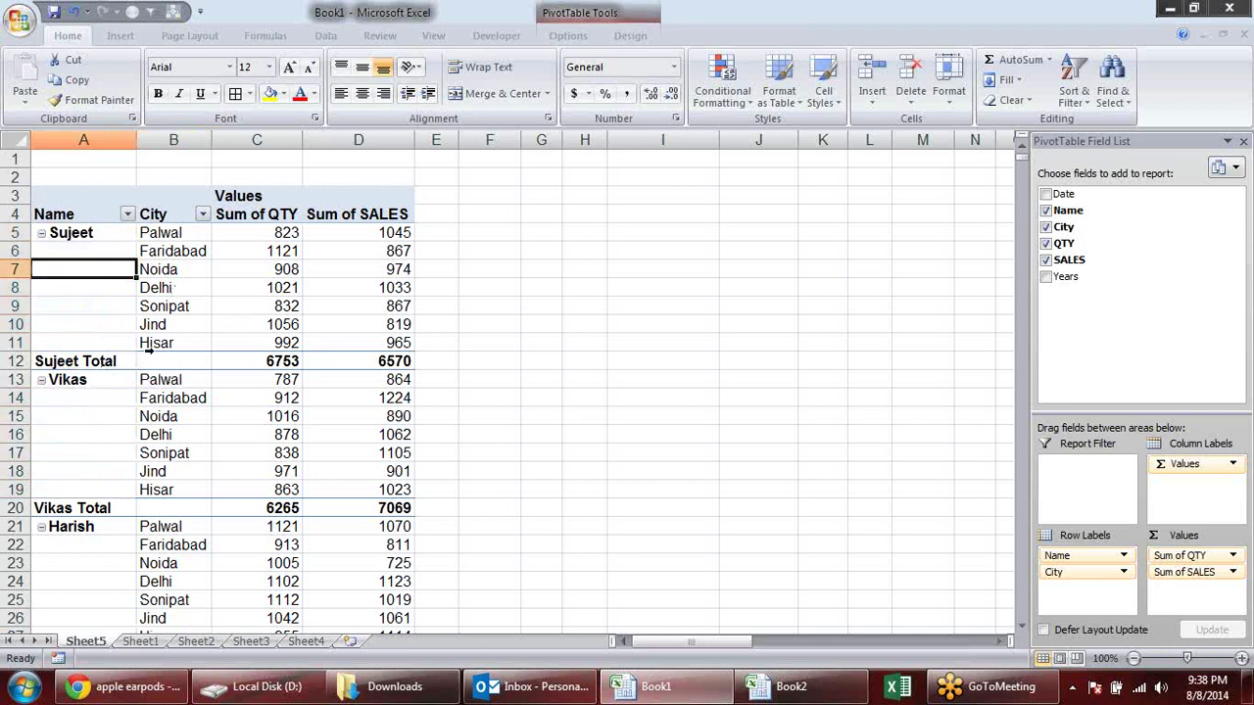
{"action": "right_click", "coordinate": [98, 277]}
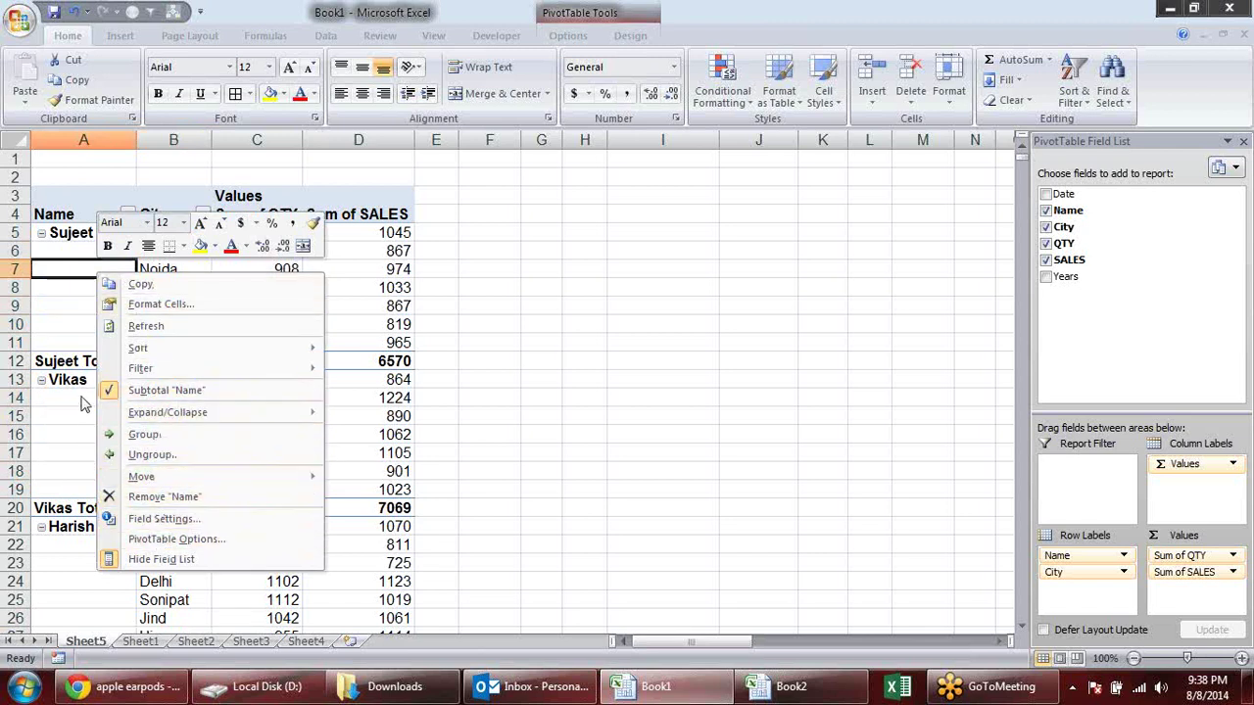
{"action": "key", "text": "Escape"}
{"action": "left_click", "coordinate": [568, 35]}
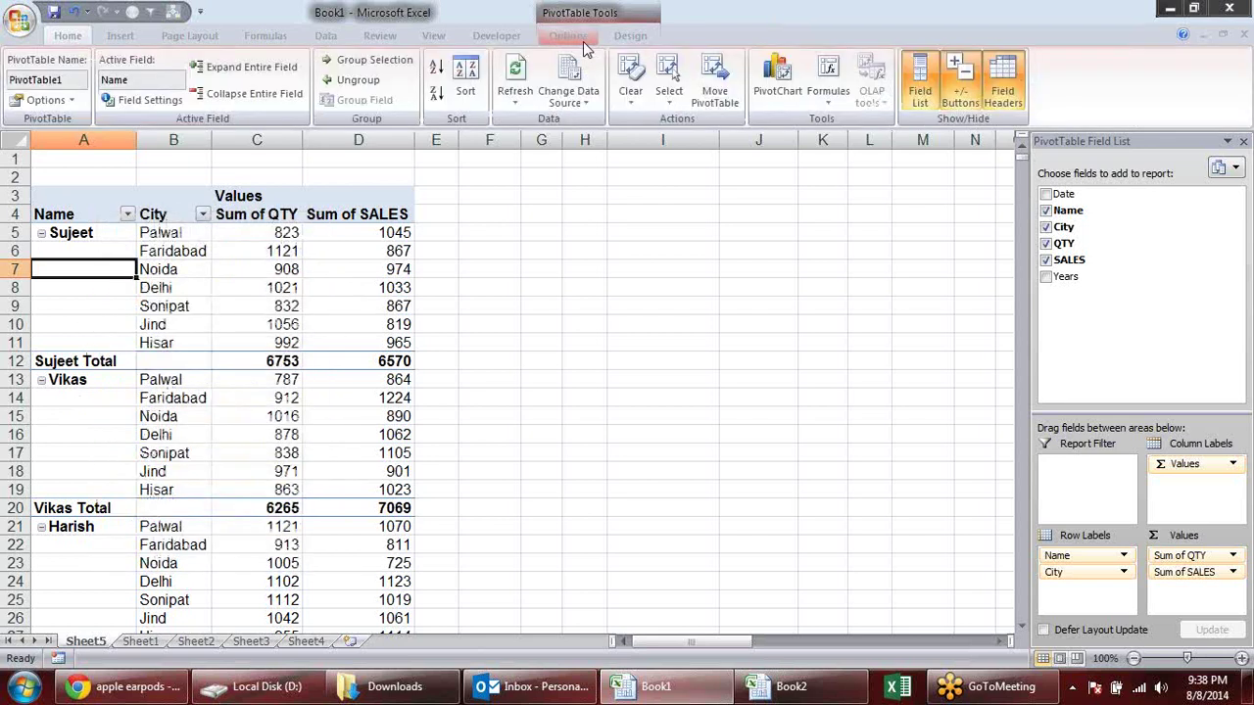
Step: Turn on 'Merge and center cells with labels' in PivotTable Options so names span their city rows
{"action": "left_click", "coordinate": [39, 99]}
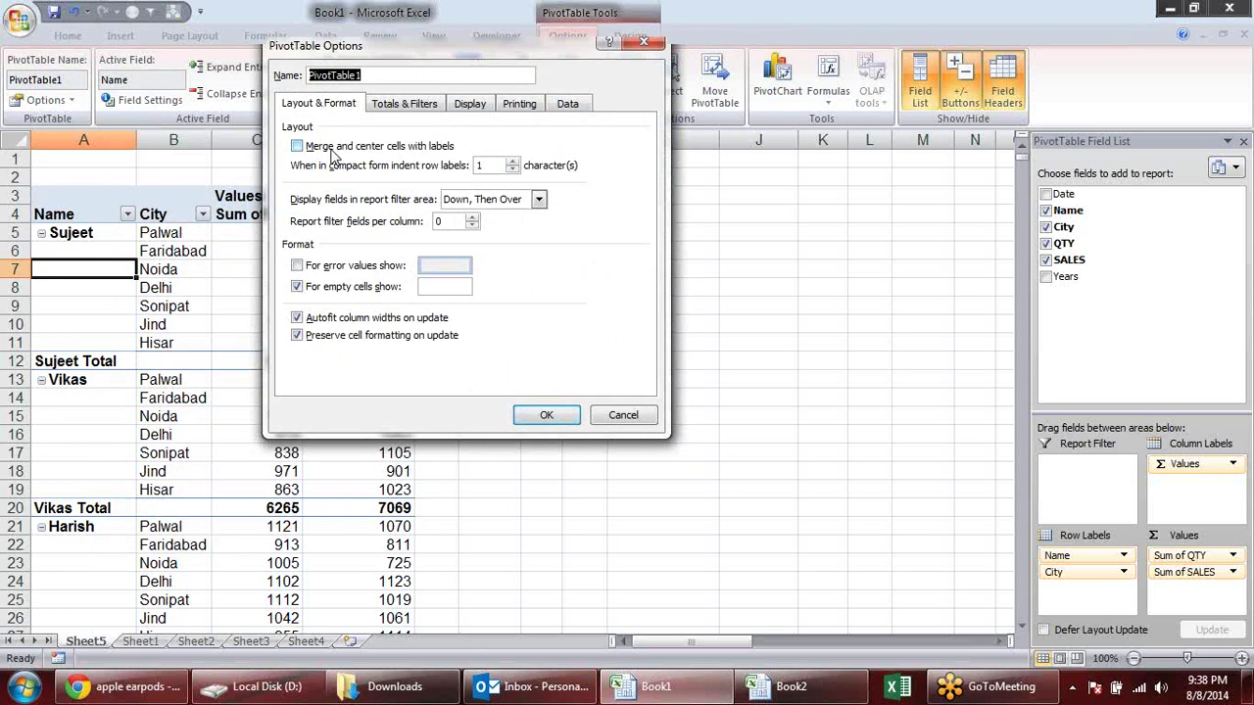
{"action": "left_click", "coordinate": [331, 149]}
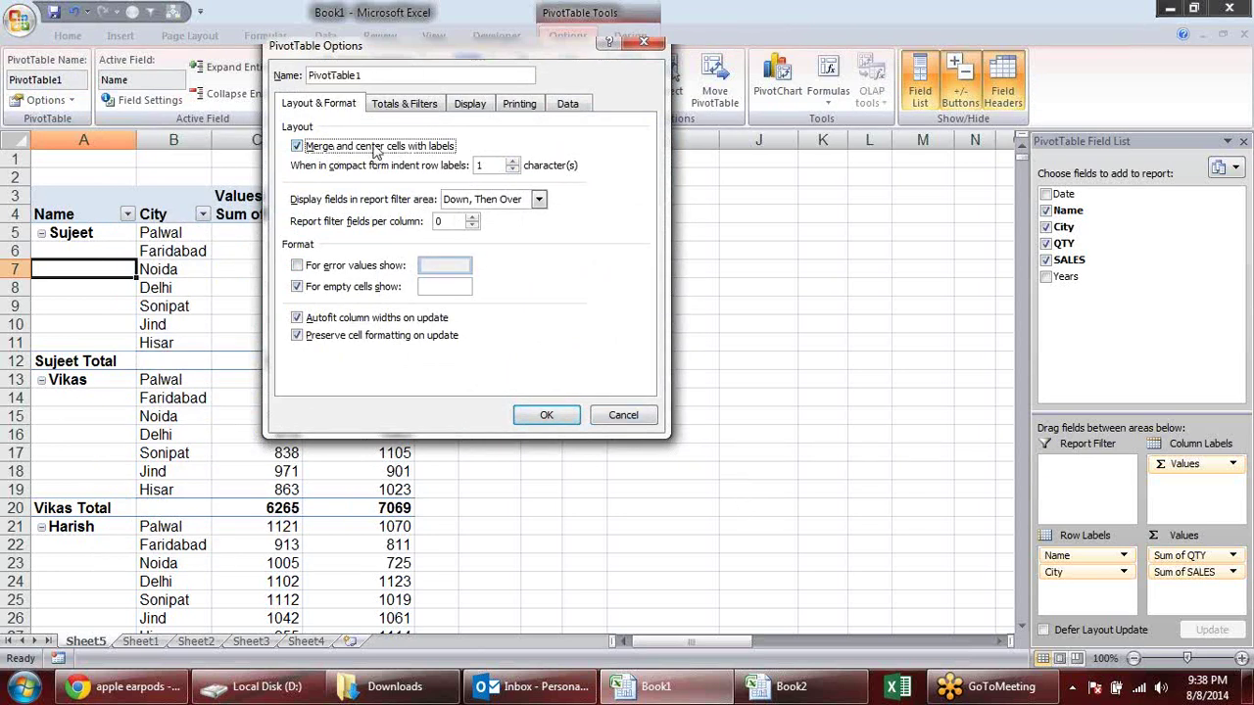
{"action": "left_click", "coordinate": [568, 420]}
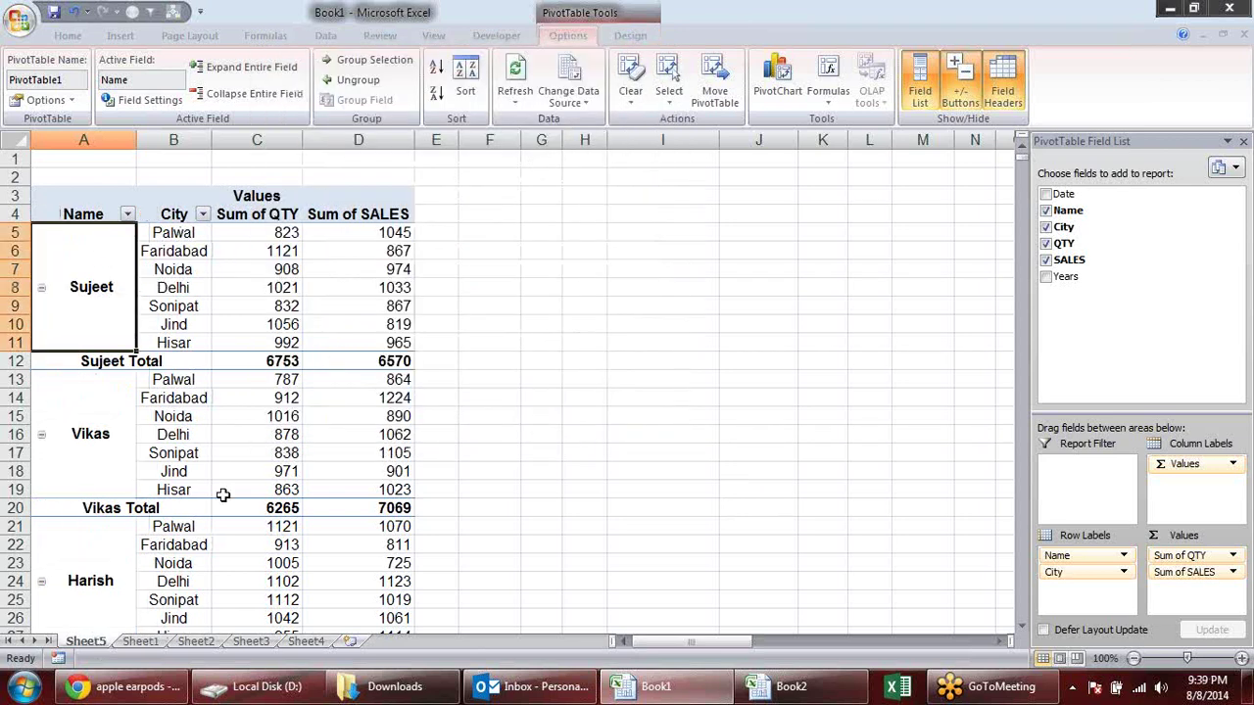
{"action": "scroll", "coordinate": [244, 501], "scroll_direction": "down", "scroll_amount": 4}
{"action": "scroll", "coordinate": [245, 510], "scroll_direction": "down", "scroll_amount": 4}
{"action": "scroll", "coordinate": [245, 511], "scroll_direction": "up", "scroll_amount": 4}
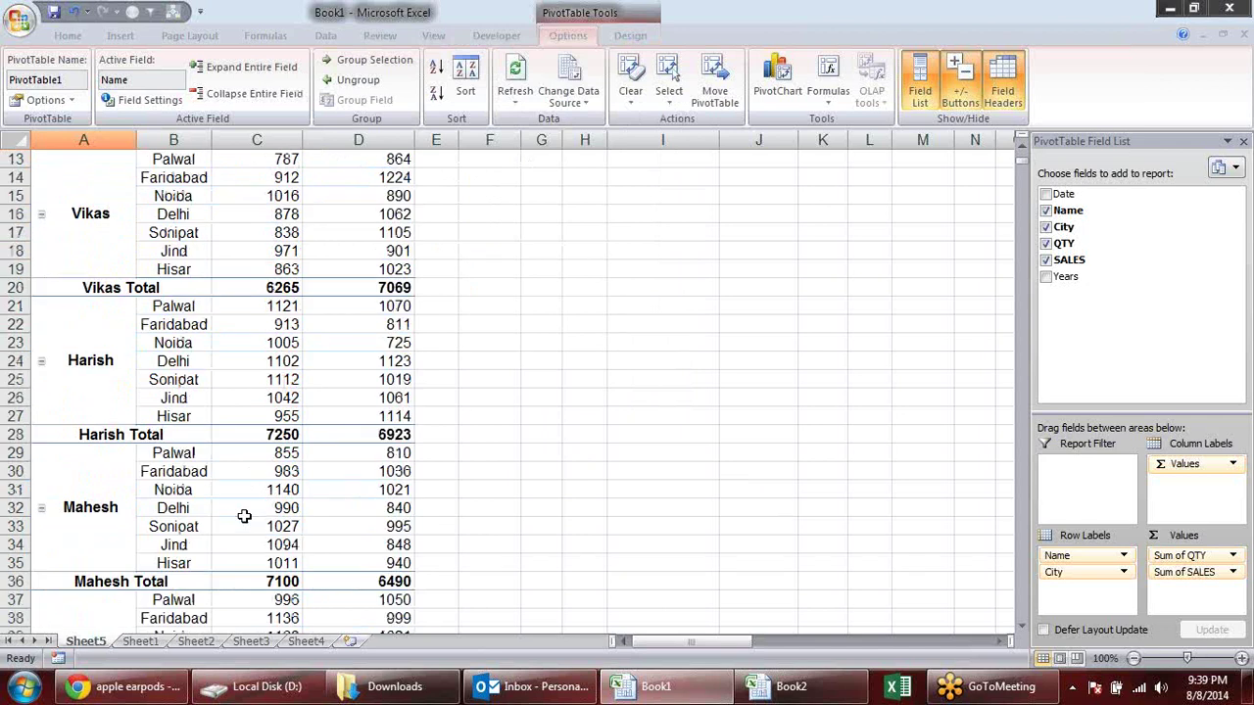
{"action": "scroll", "coordinate": [245, 514], "scroll_direction": "up", "scroll_amount": 4}
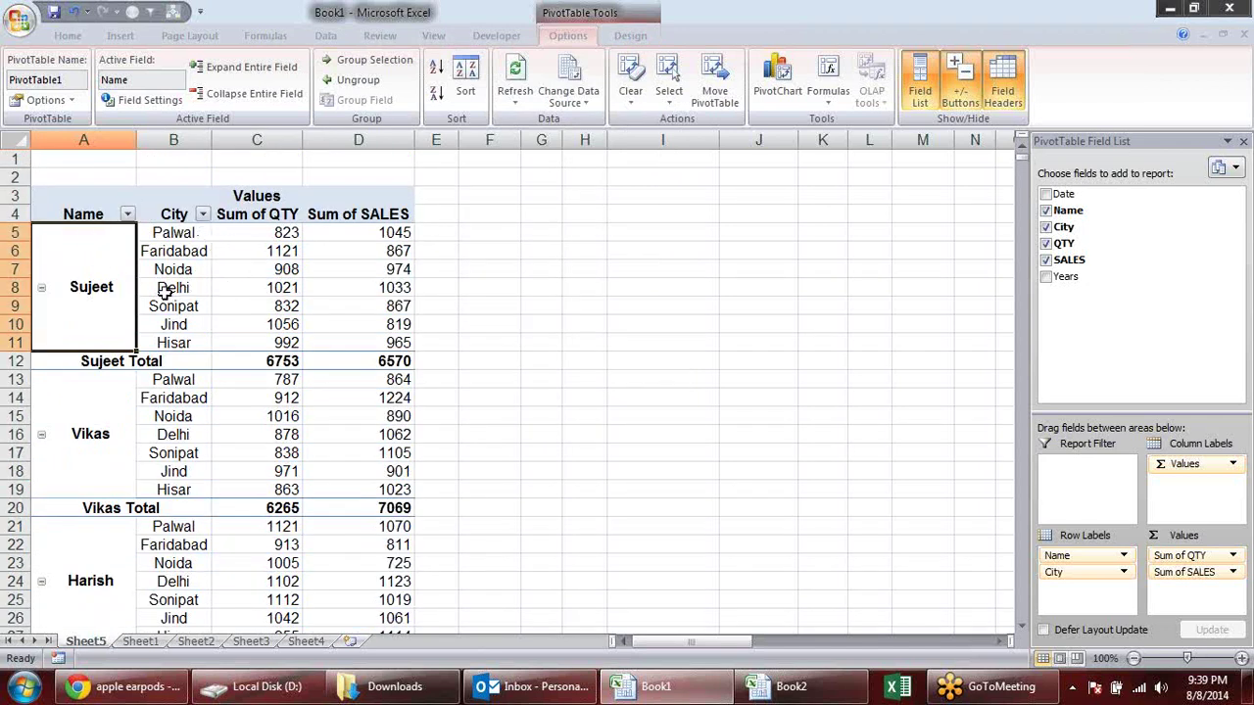
{"action": "left_click", "coordinate": [187, 365]}
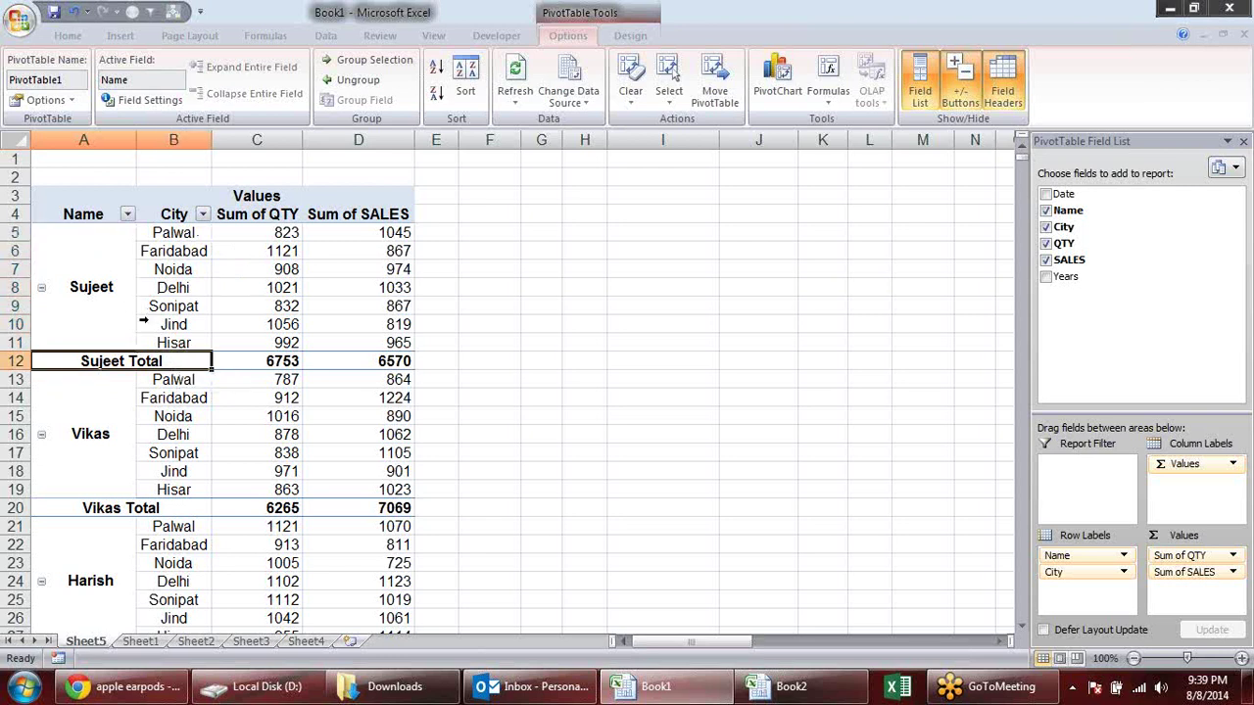
{"action": "left_click", "coordinate": [93, 297]}
{"action": "right_click", "coordinate": [93, 297]}
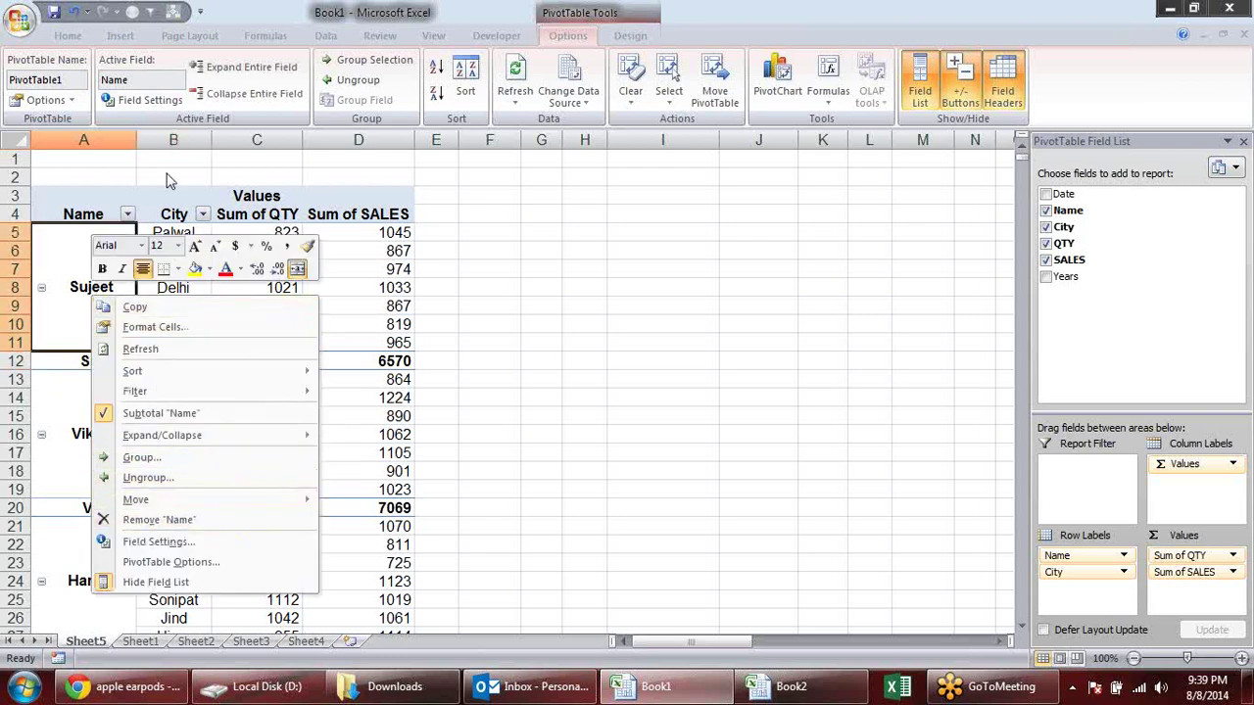
{"action": "left_click", "coordinate": [44, 102]}
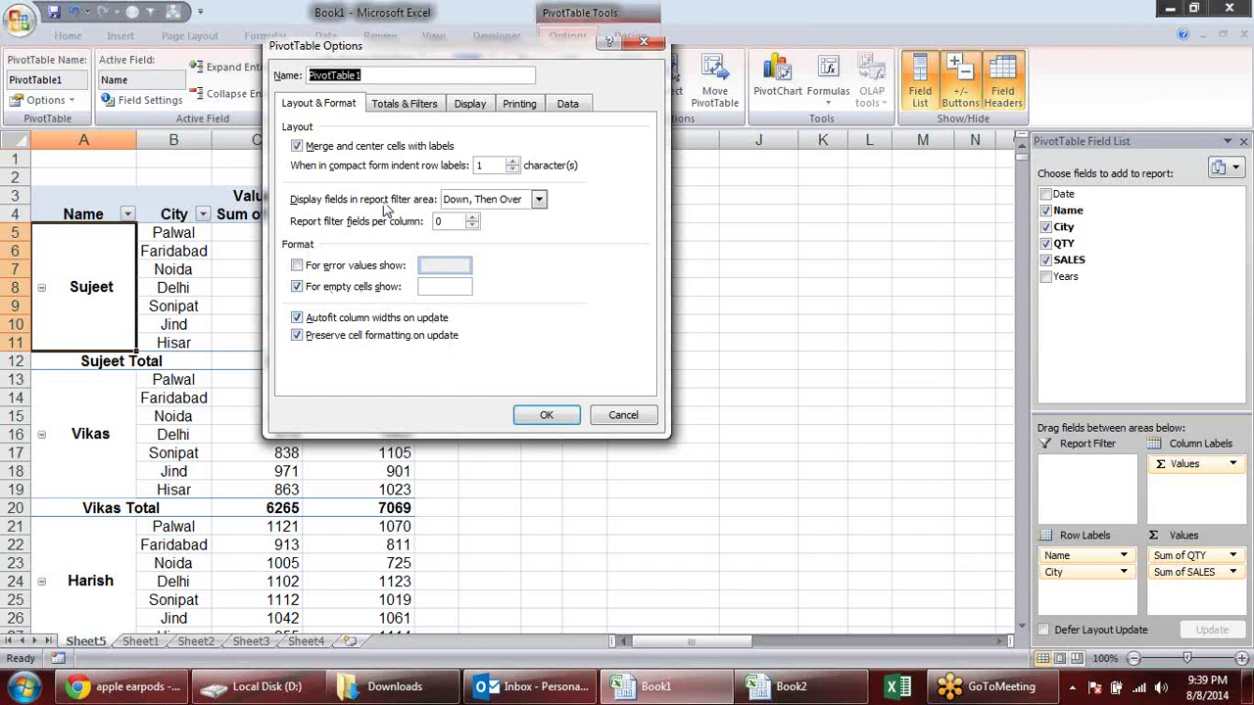
{"action": "left_click", "coordinate": [480, 109]}
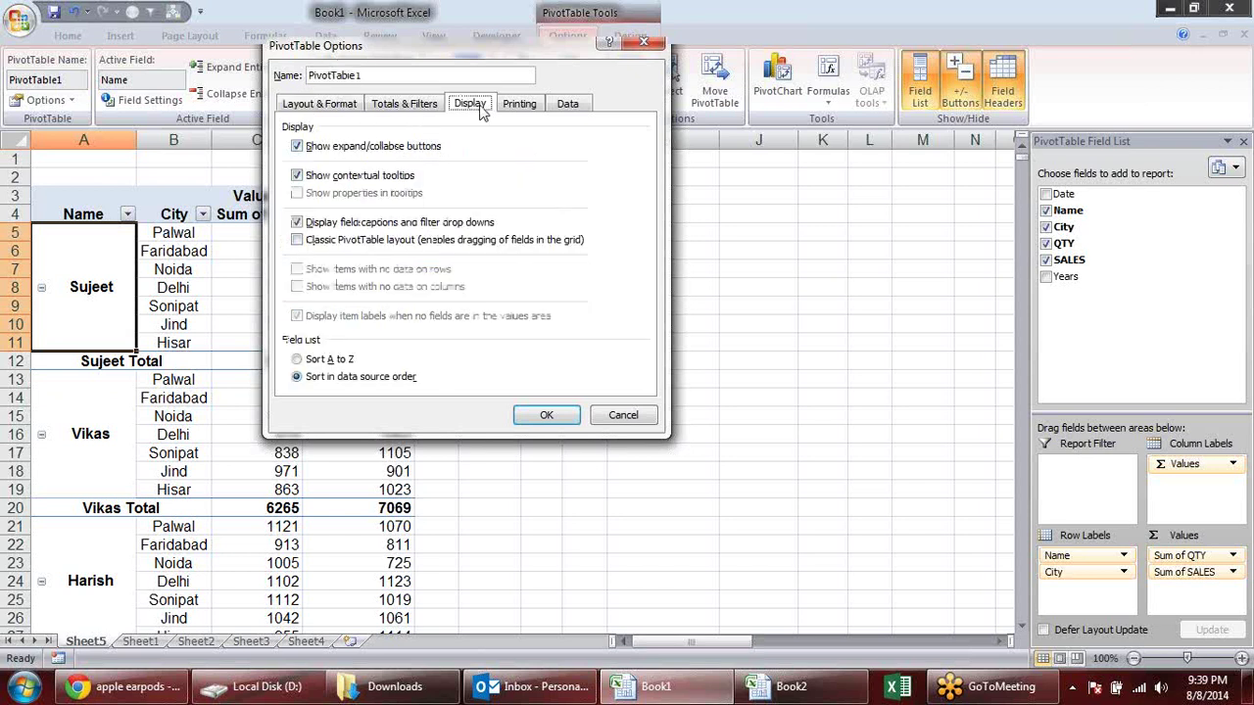
{"action": "left_click", "coordinate": [426, 108]}
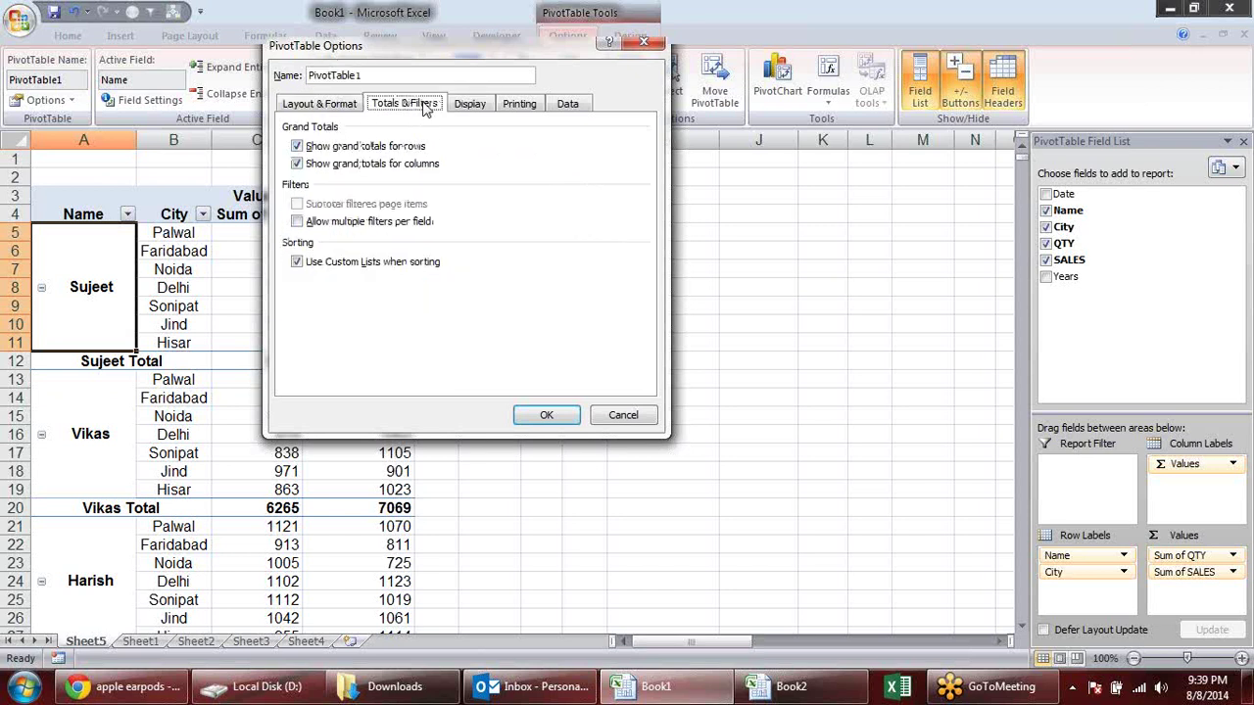
{"action": "left_click", "coordinate": [524, 114]}
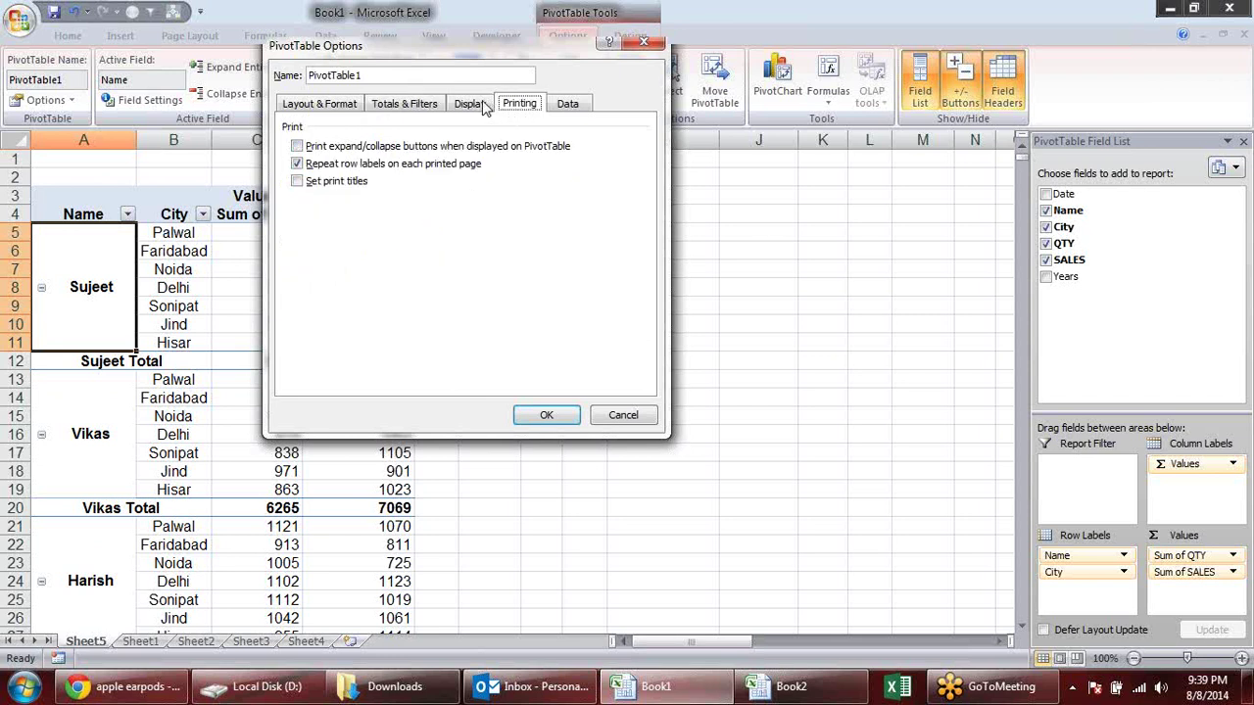
{"action": "left_click", "coordinate": [486, 106]}
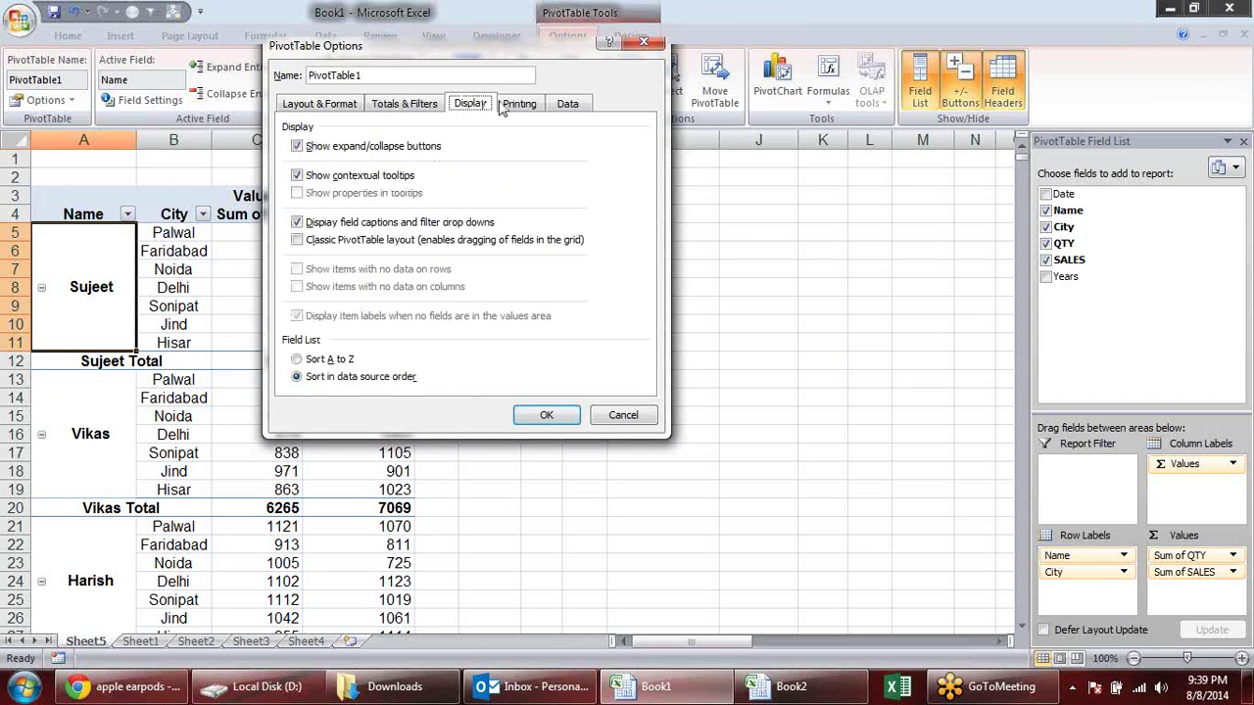
{"action": "left_click", "coordinate": [582, 115]}
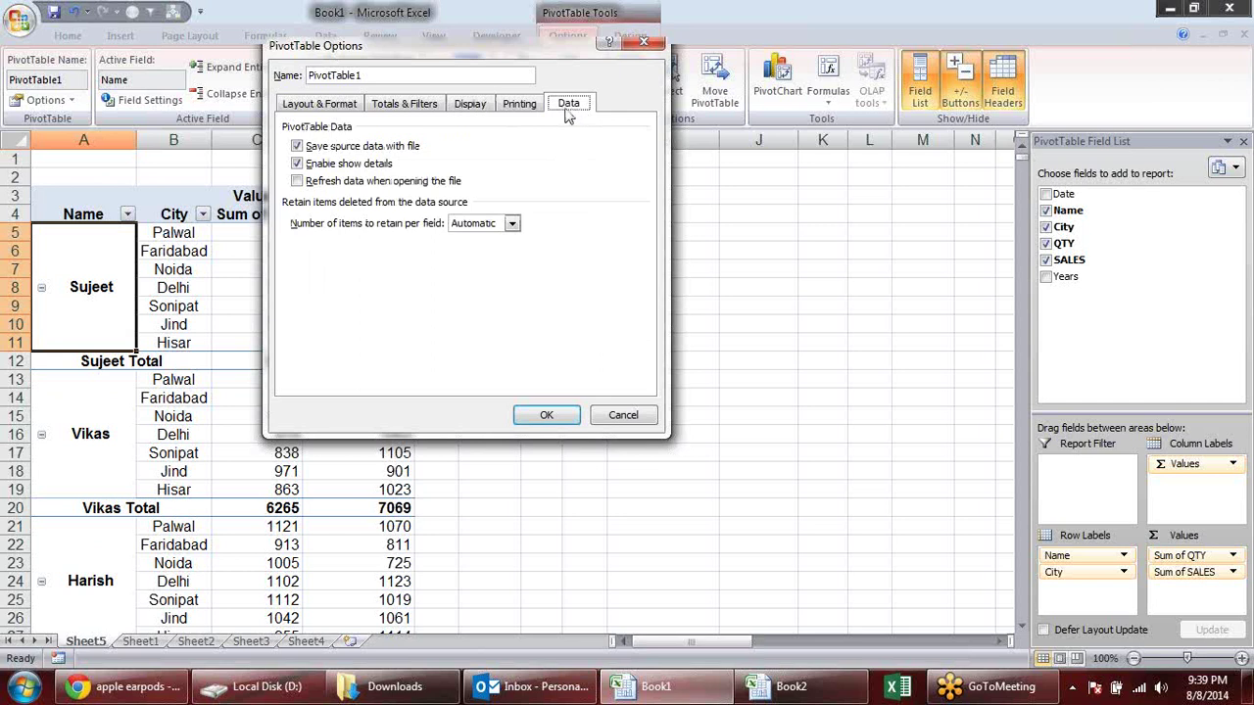
{"action": "left_click", "coordinate": [657, 44]}
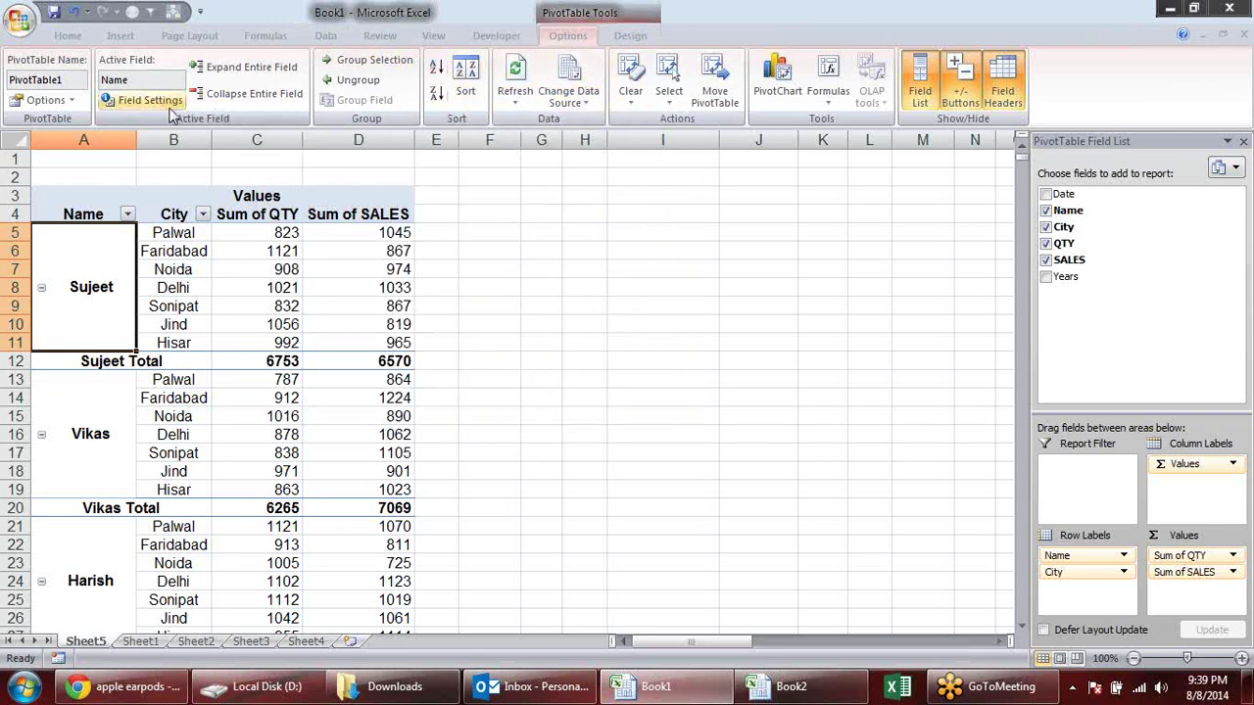
{"action": "left_click", "coordinate": [630, 36]}
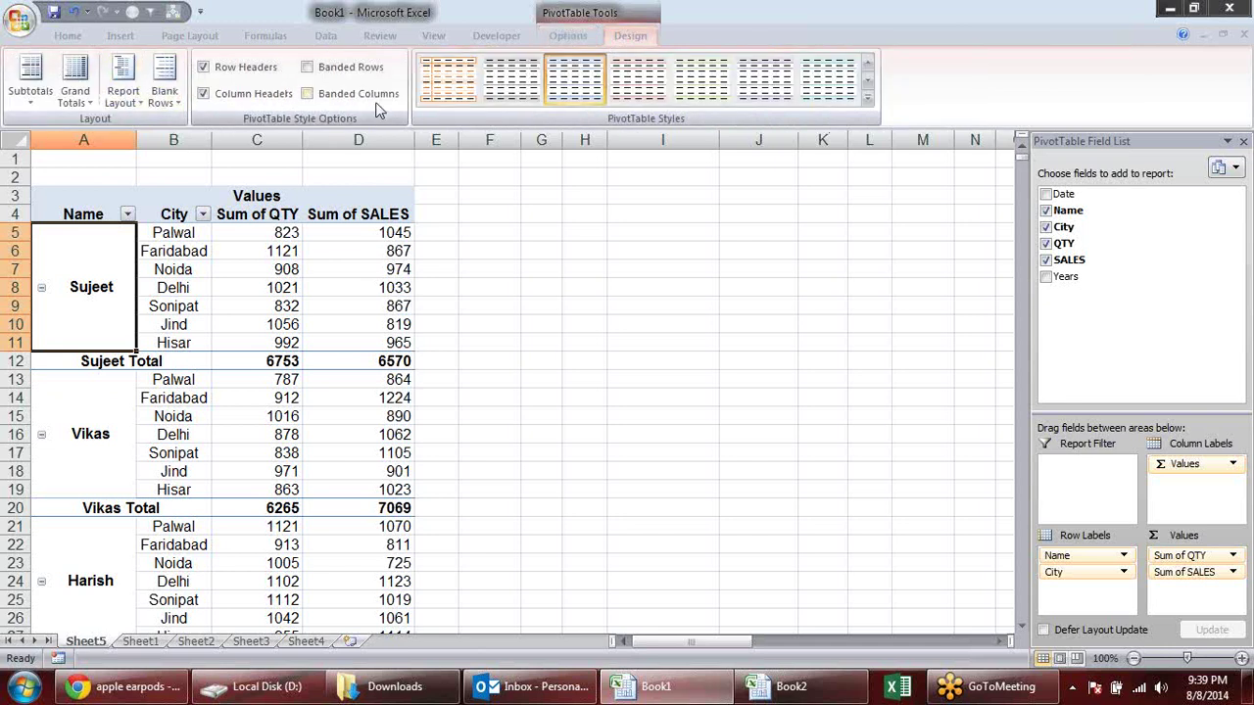
{"action": "left_click", "coordinate": [122, 80]}
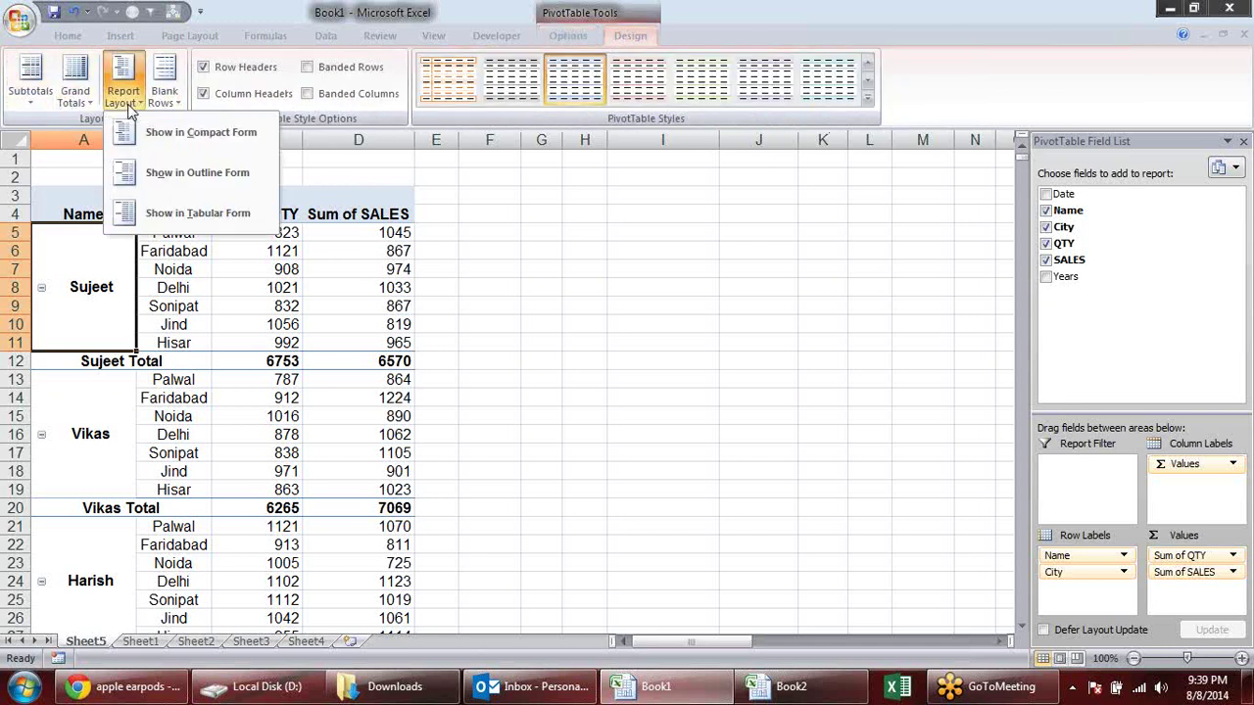
{"action": "left_click", "coordinate": [172, 108]}
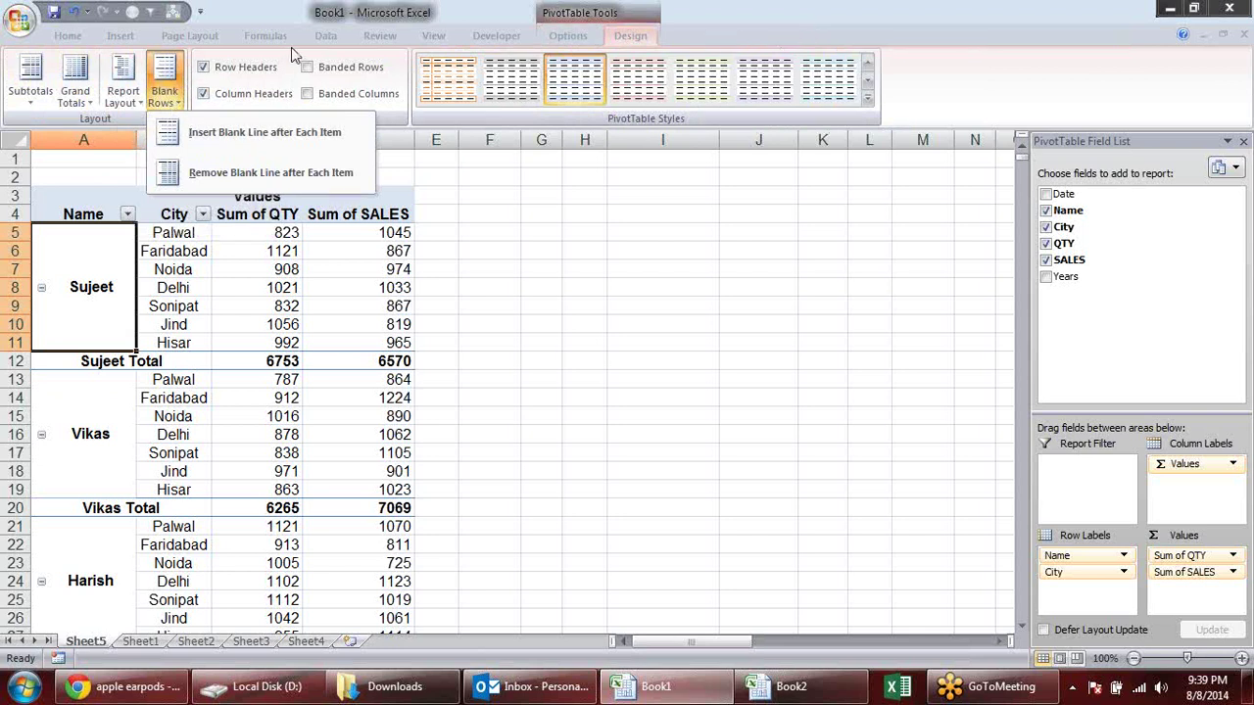
{"action": "left_click", "coordinate": [318, 147]}
{"action": "left_click", "coordinate": [494, 324]}
{"action": "left_click", "coordinate": [29, 359]}
{"action": "left_click", "coordinate": [39, 382]}
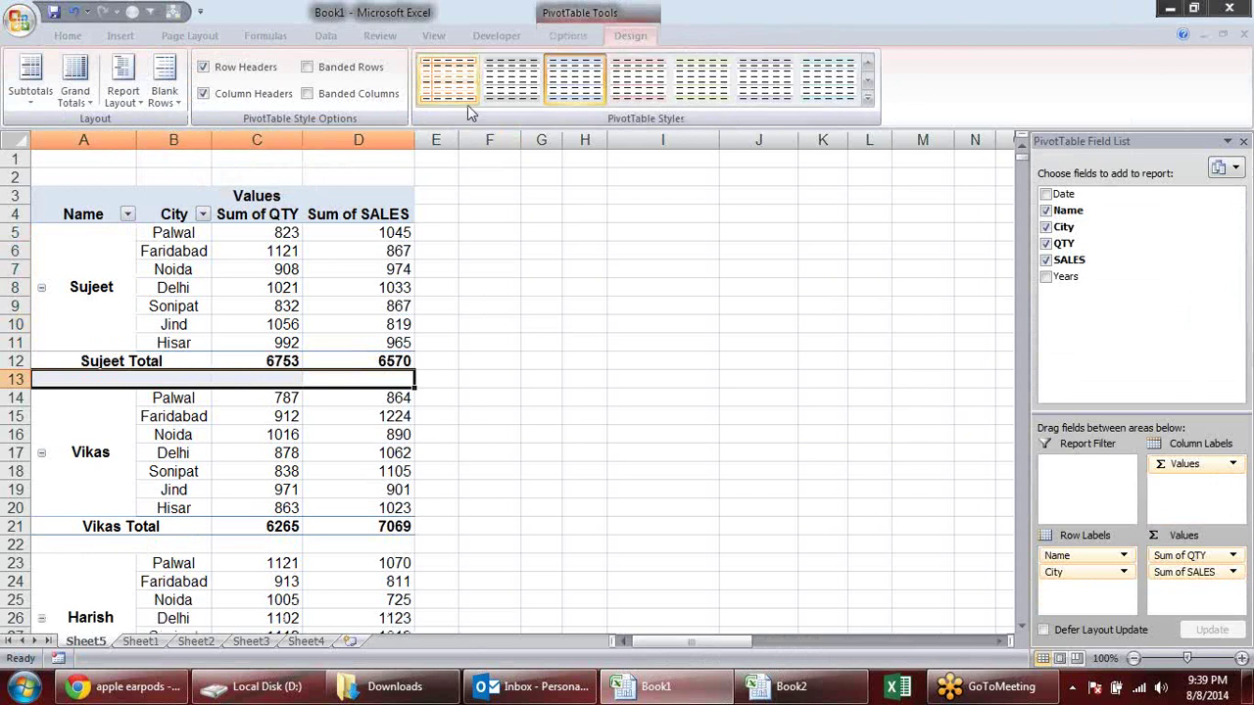
{"action": "left_click", "coordinate": [174, 106]}
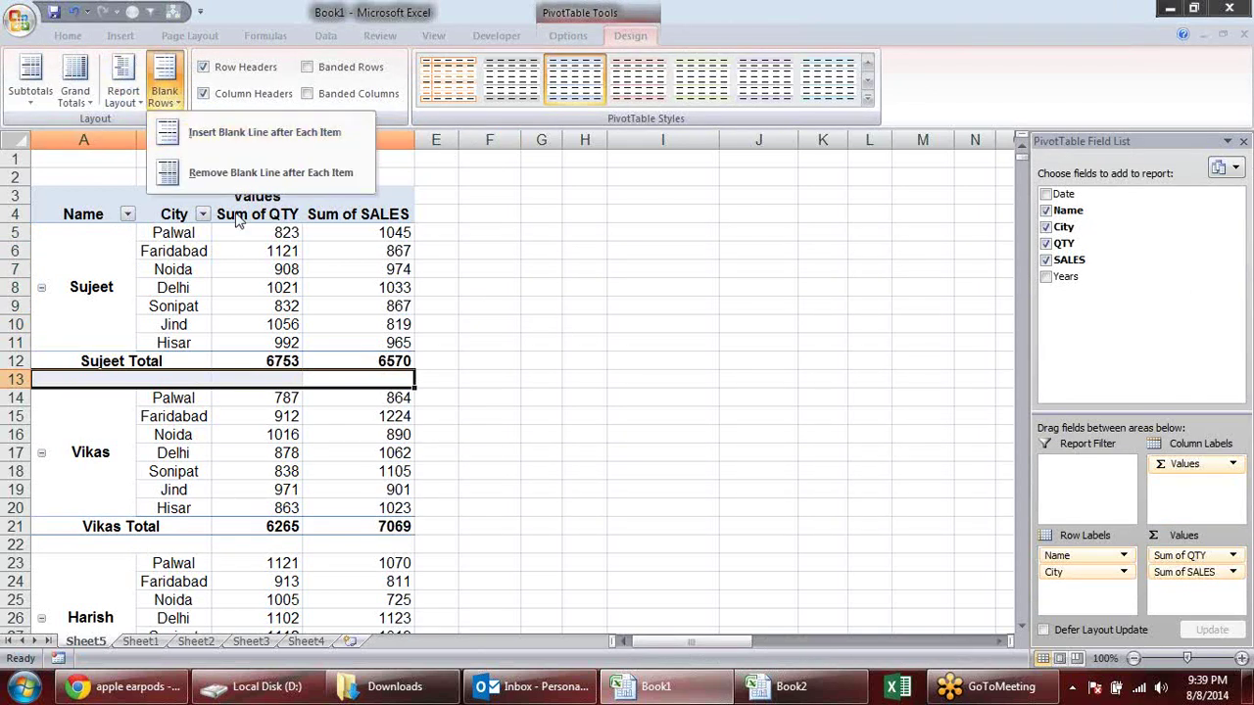
{"action": "left_click", "coordinate": [235, 177]}
{"action": "left_click", "coordinate": [830, 353]}
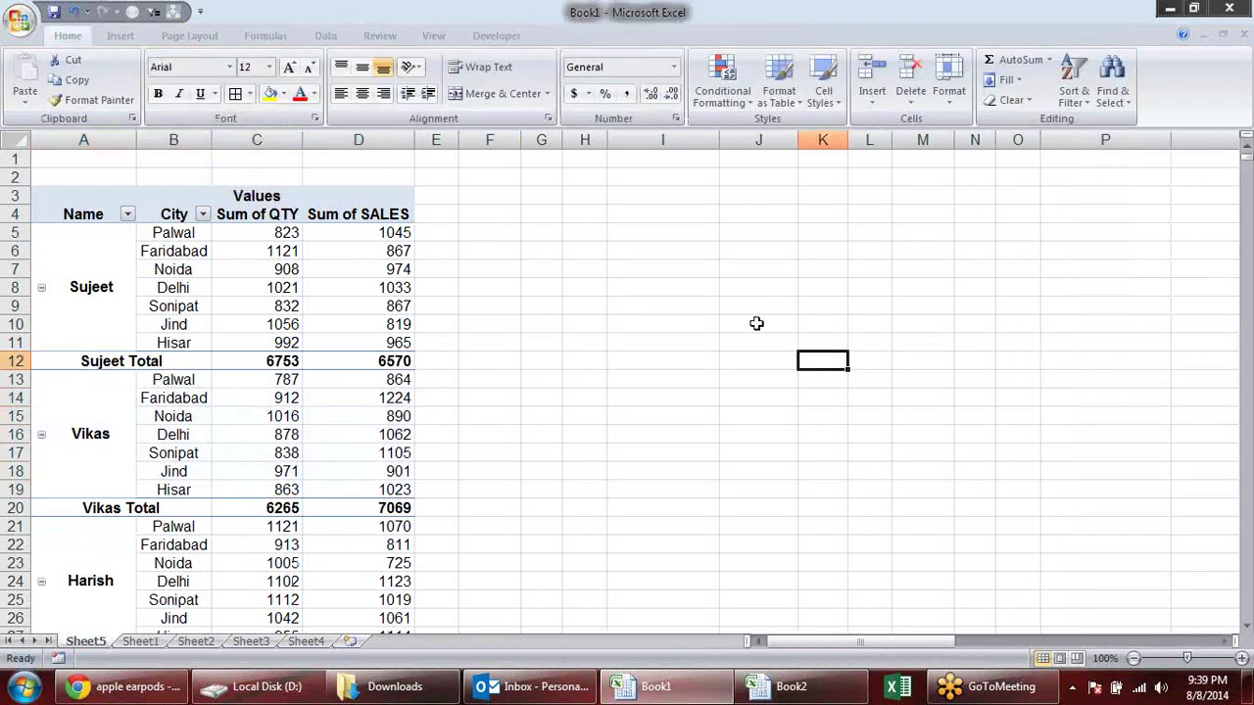
Step: Uncheck 'Merge and center cells with labels' in PivotTable Options and confirm
{"action": "right_click", "coordinate": [104, 305]}
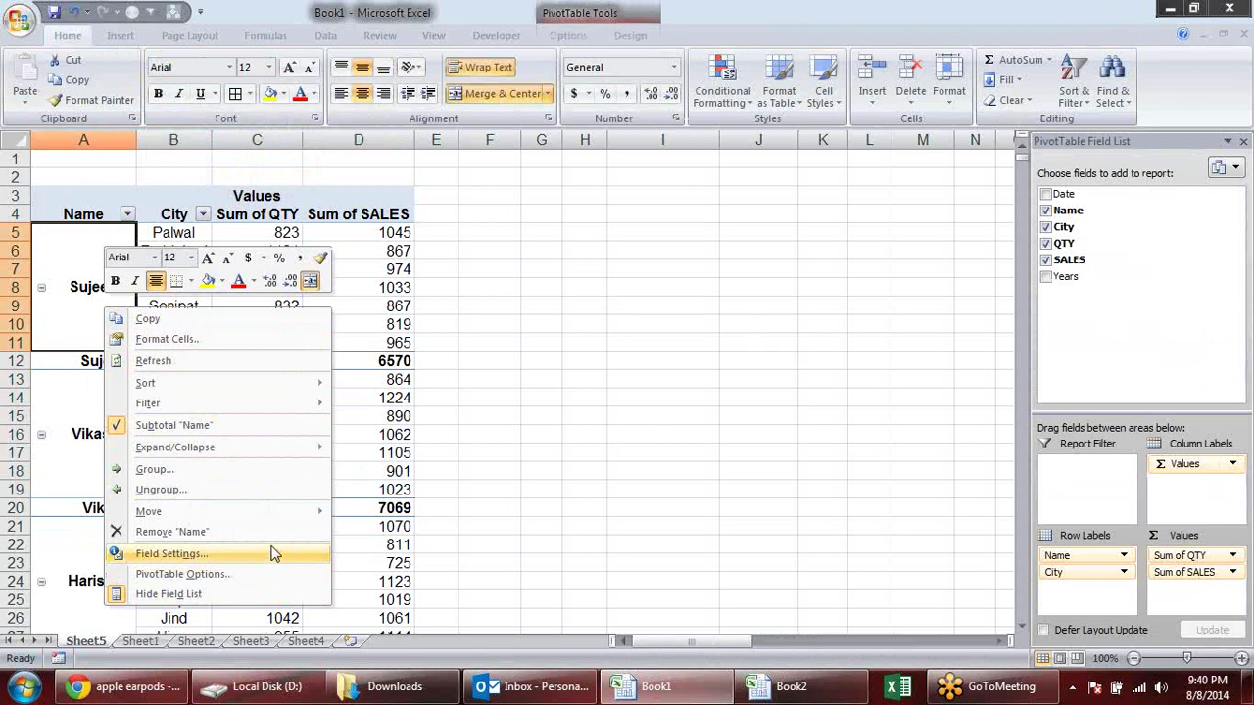
{"action": "left_click", "coordinate": [273, 553]}
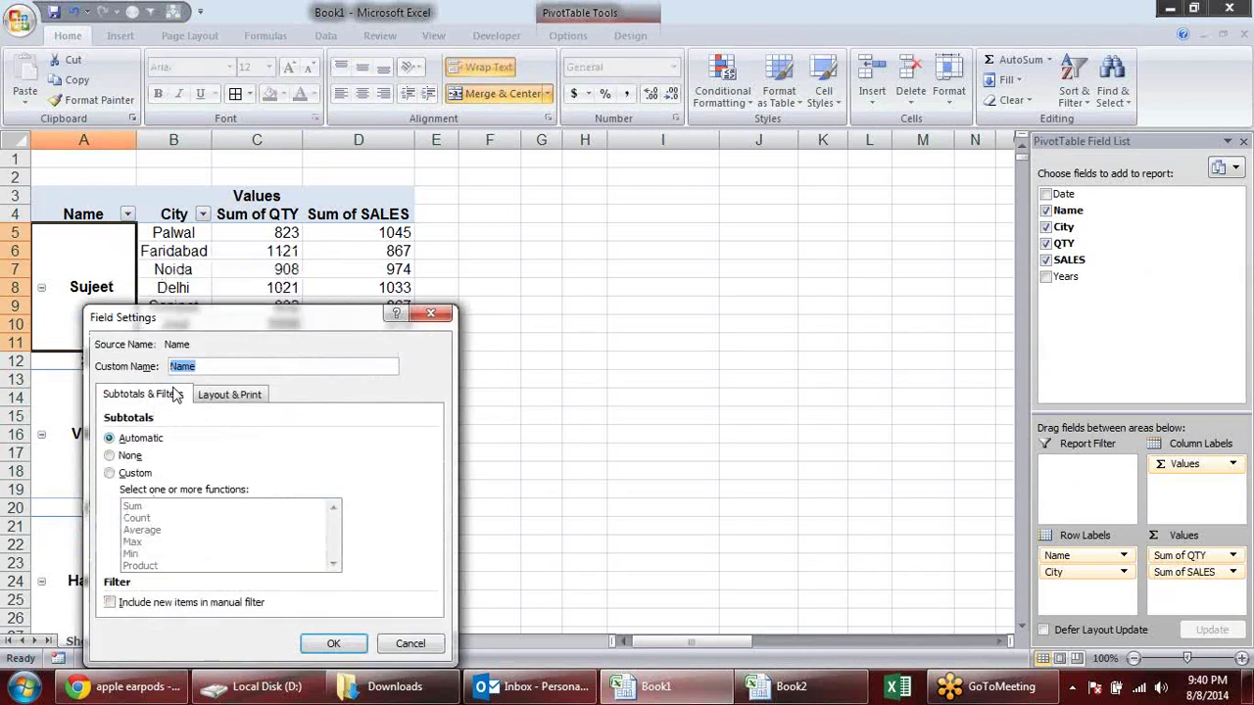
{"action": "left_click", "coordinate": [431, 314]}
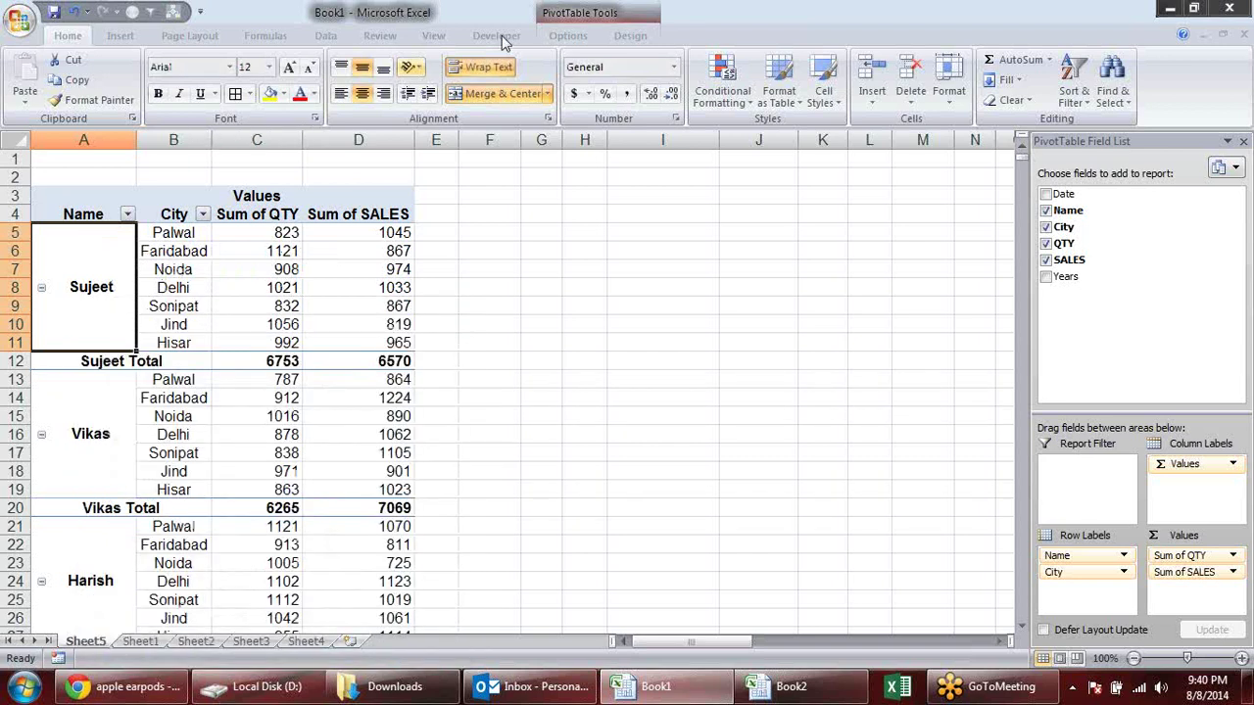
{"action": "left_click", "coordinate": [629, 35]}
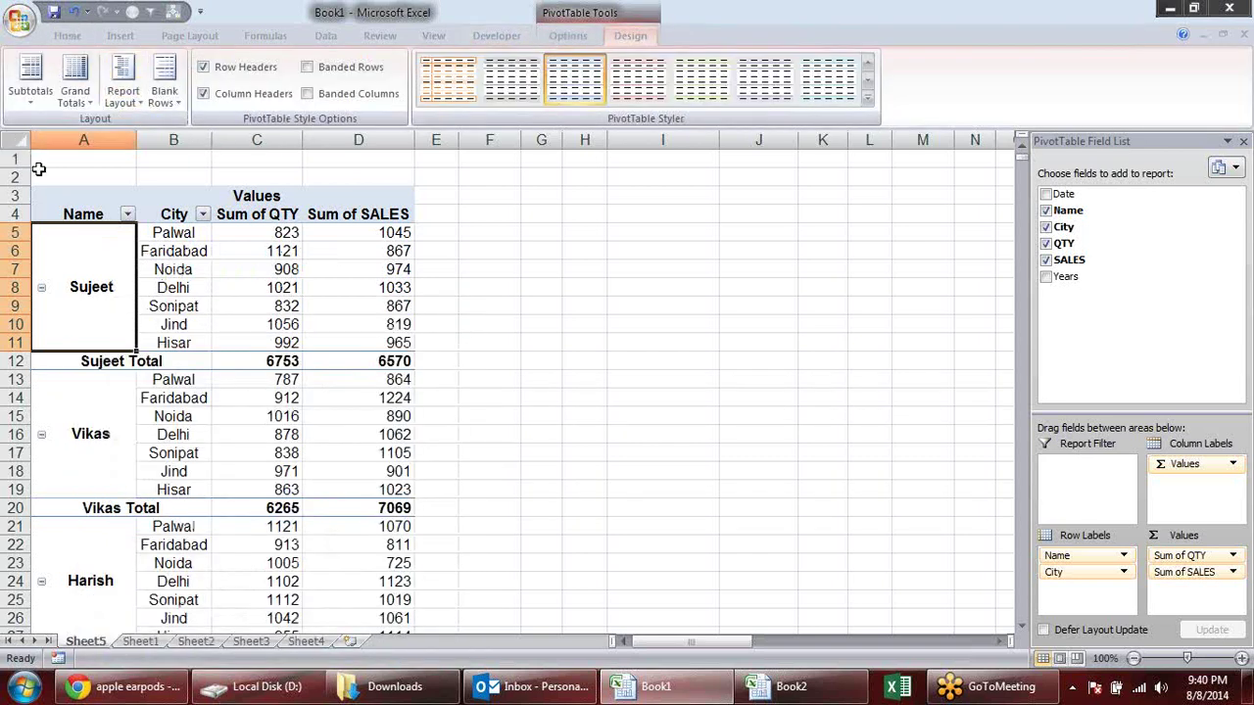
{"action": "left_click", "coordinate": [568, 36]}
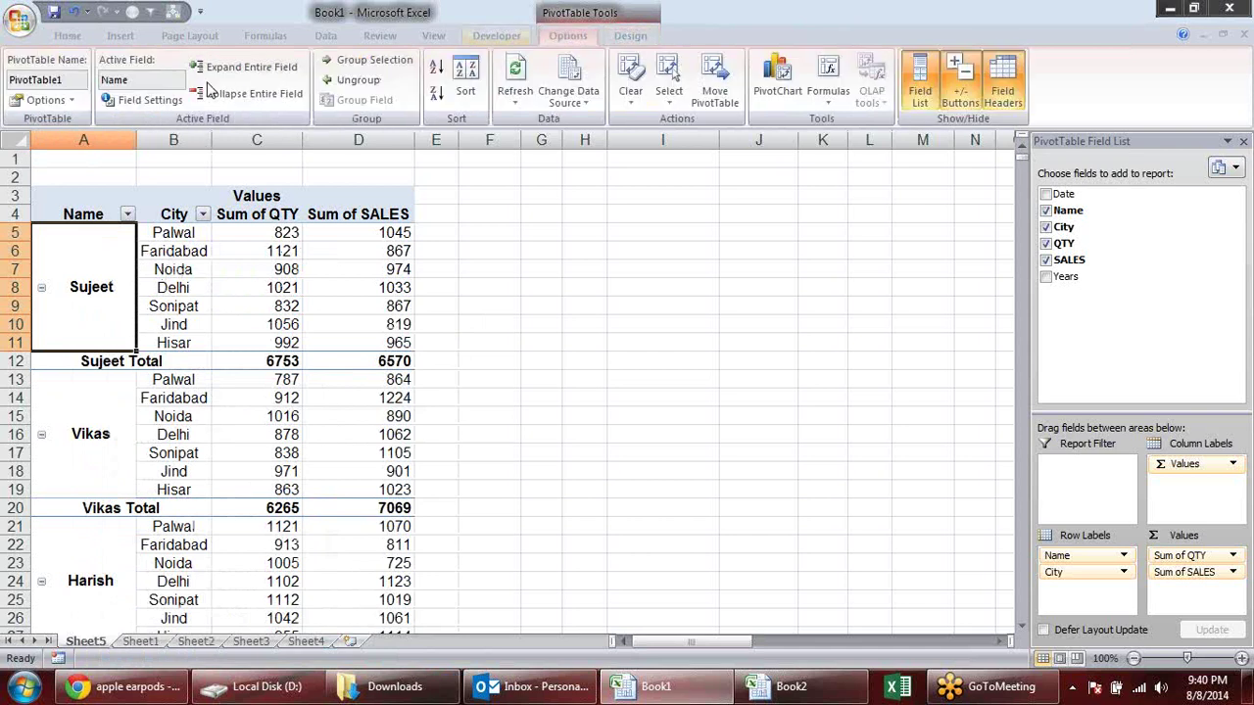
{"action": "left_click", "coordinate": [37, 101]}
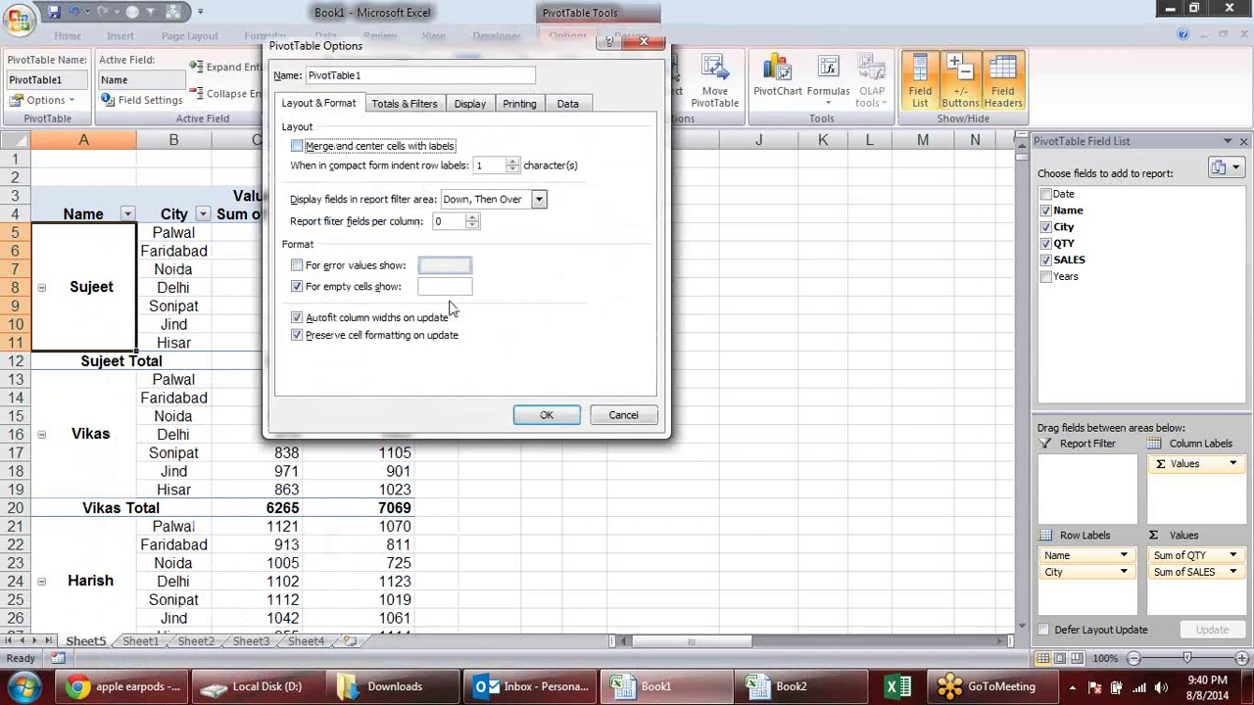
{"action": "left_click", "coordinate": [555, 416]}
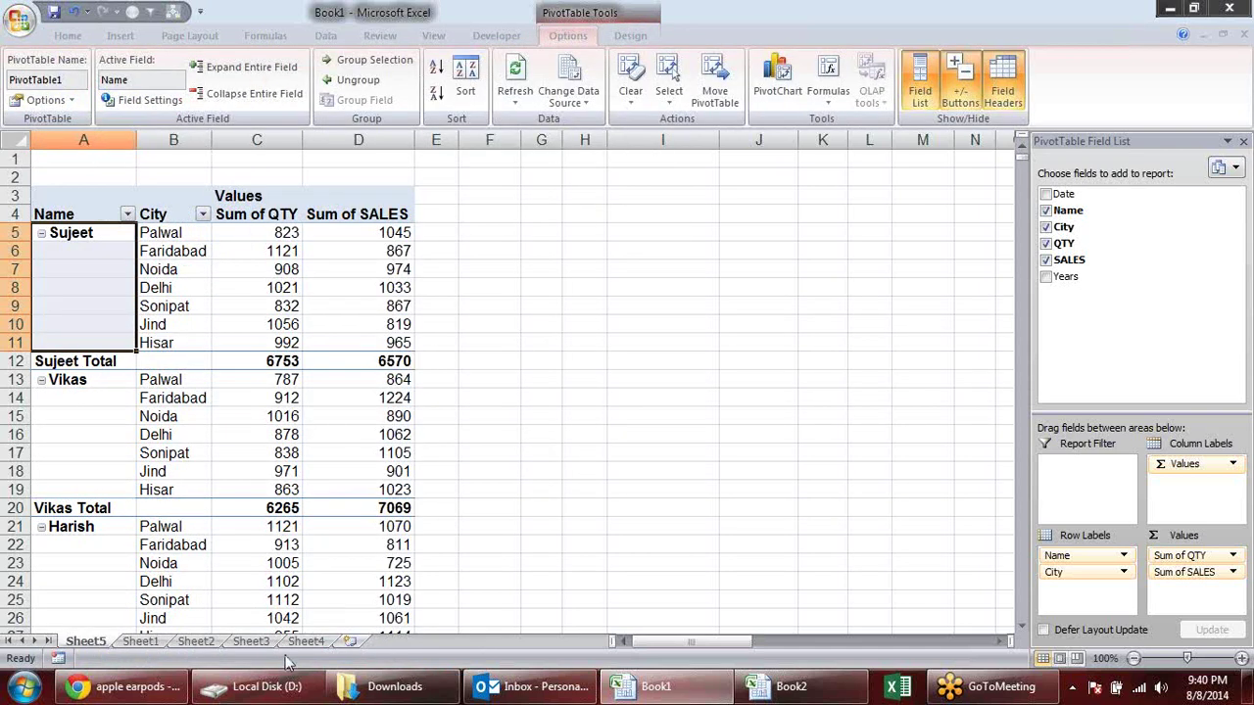
Step: Reopen PivotTable Options and turn off merging and centring of label cells
{"action": "key", "text": "ctrl+Tab"}
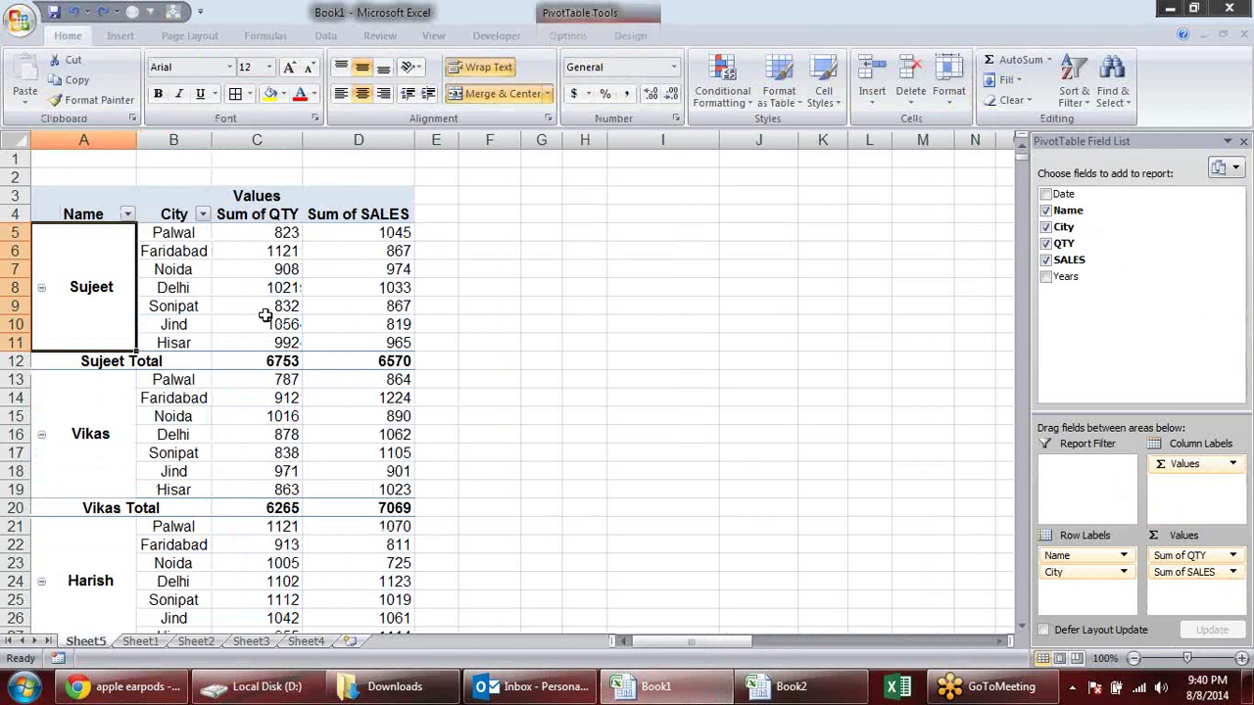
{"action": "right_click", "coordinate": [116, 281]}
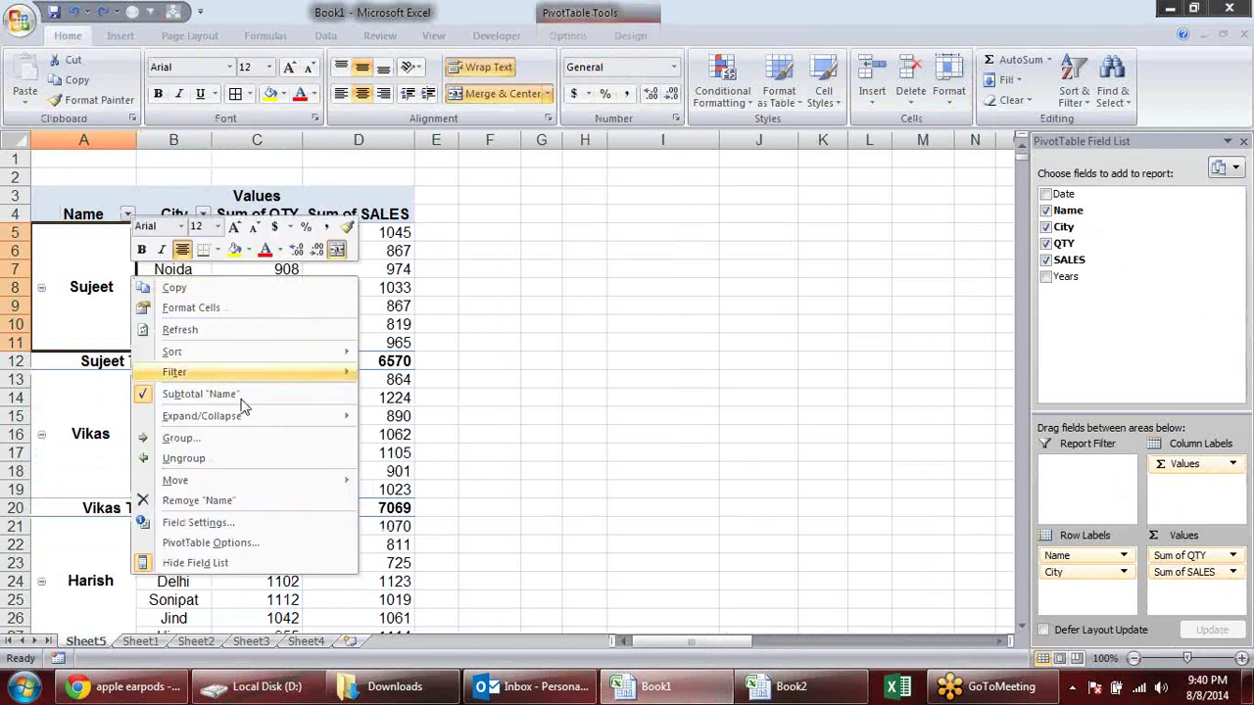
{"action": "left_click", "coordinate": [266, 545]}
{"action": "left_click", "coordinate": [92, 376]}
{"action": "left_click", "coordinate": [338, 645]}
{"action": "left_click", "coordinate": [439, 398]}
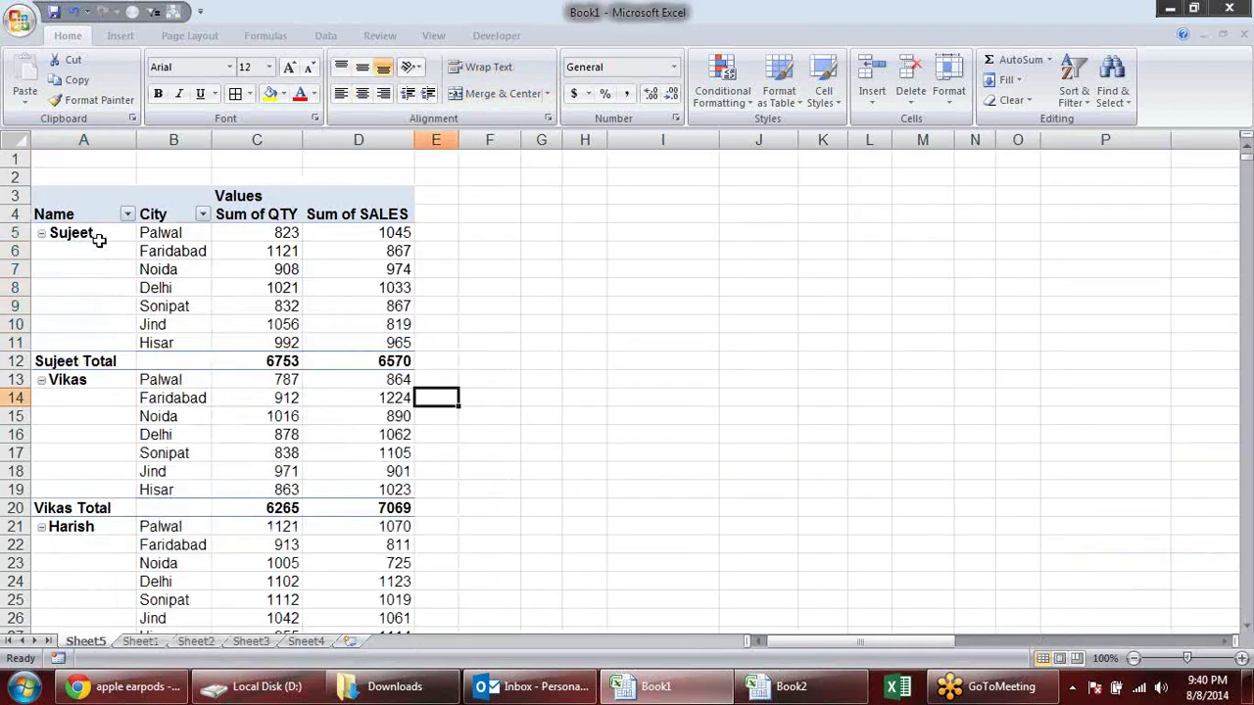
Step: Select the pivot data range A4:D45 from the Sum of SALES header and copy it
{"action": "left_click", "coordinate": [377, 216]}
{"action": "key", "text": "ctrl+shift+Left"}
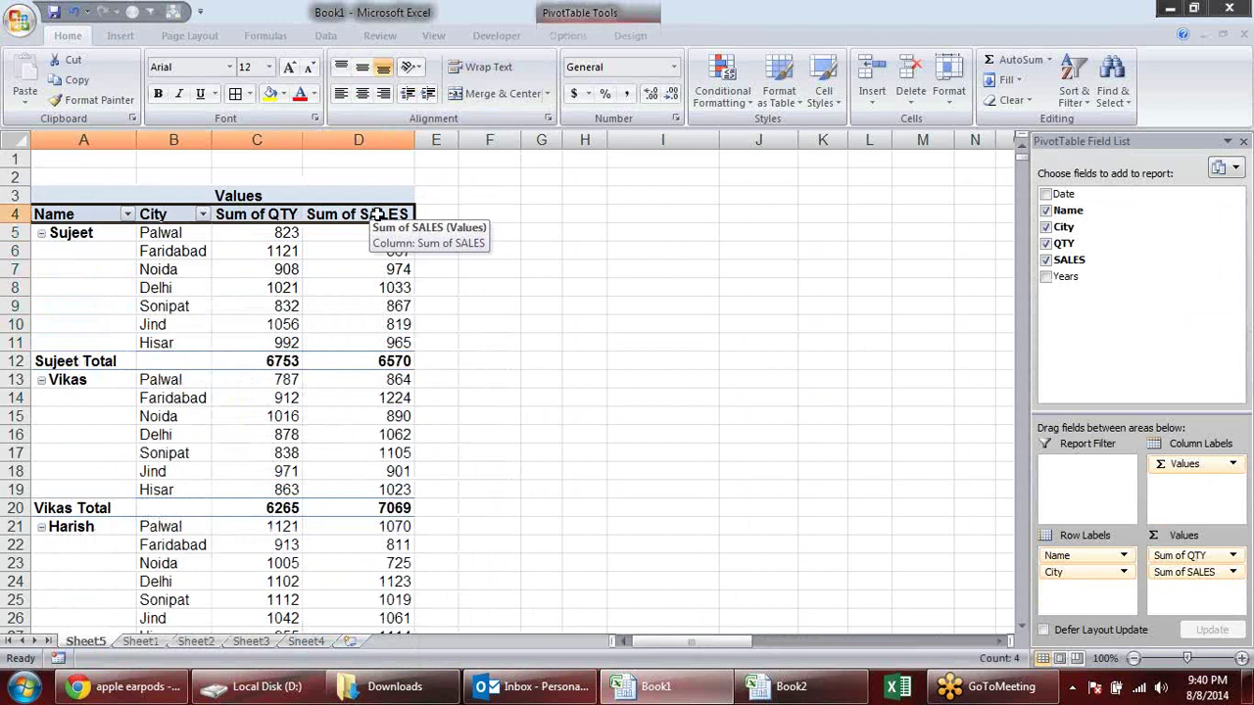
{"action": "key", "text": "ctrl+shift+Down"}
{"action": "key", "text": "ctrl+c"}
Step: Paste the copied pivot data into Book2's Sheet2 at A1 and autofit column D
{"action": "key", "text": "ctrl+Tab"}
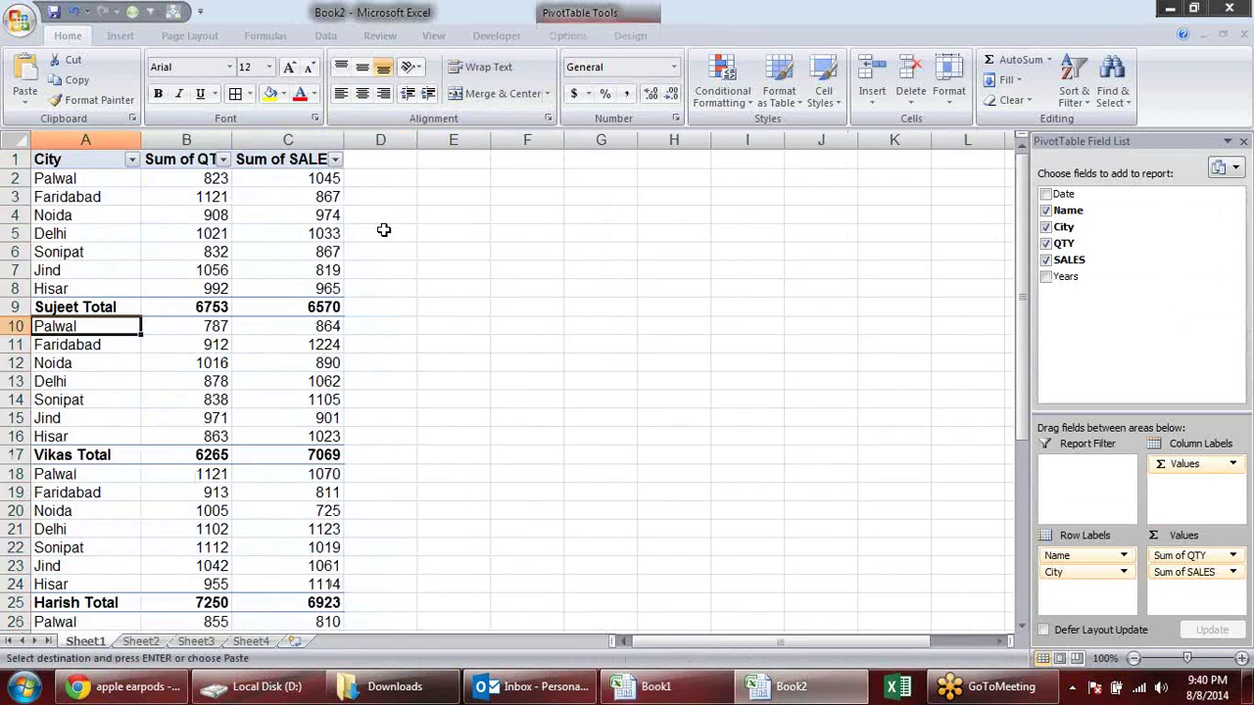
{"action": "left_click", "coordinate": [142, 642]}
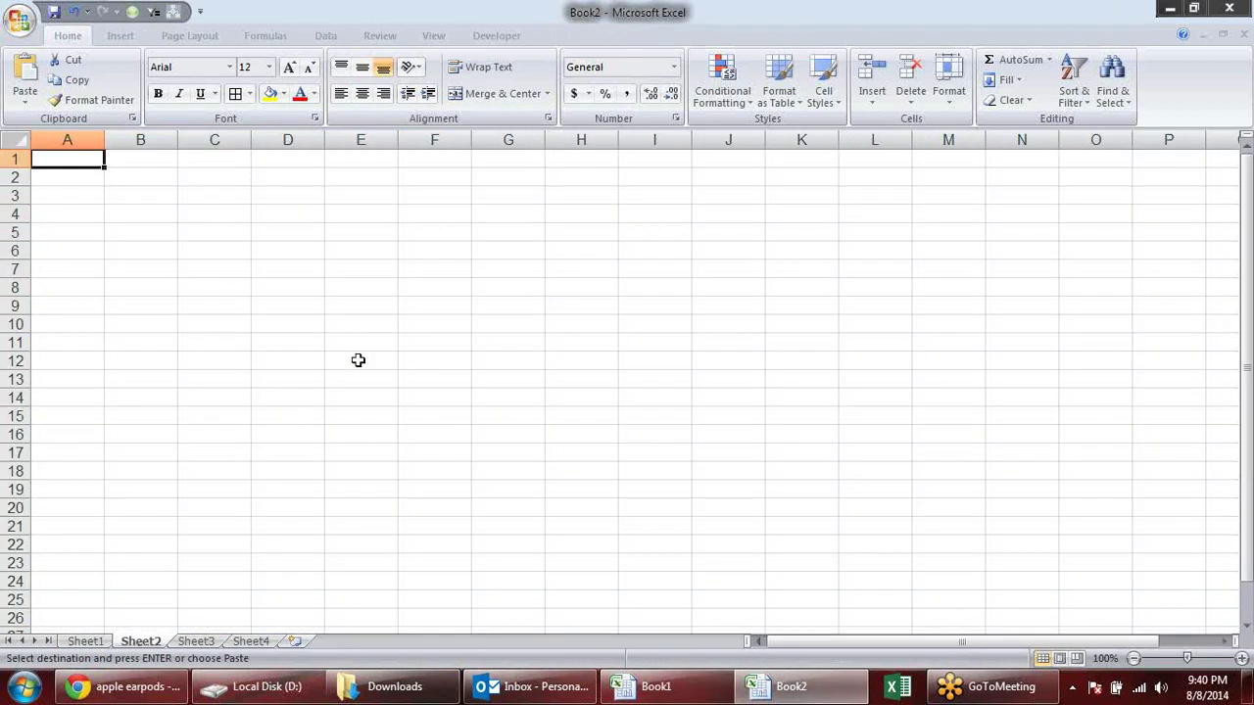
{"action": "key", "text": "ctrl+v"}
{"action": "left_click", "coordinate": [412, 311]}
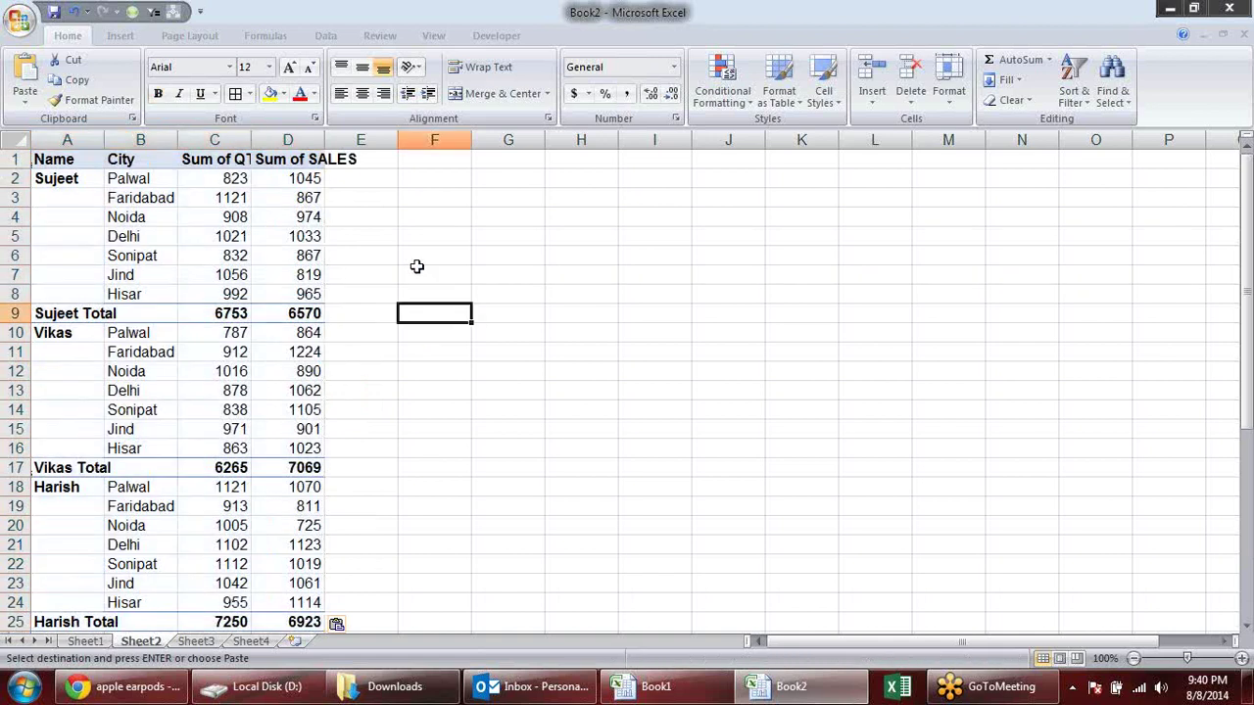
{"action": "double_click", "coordinate": [322, 138]}
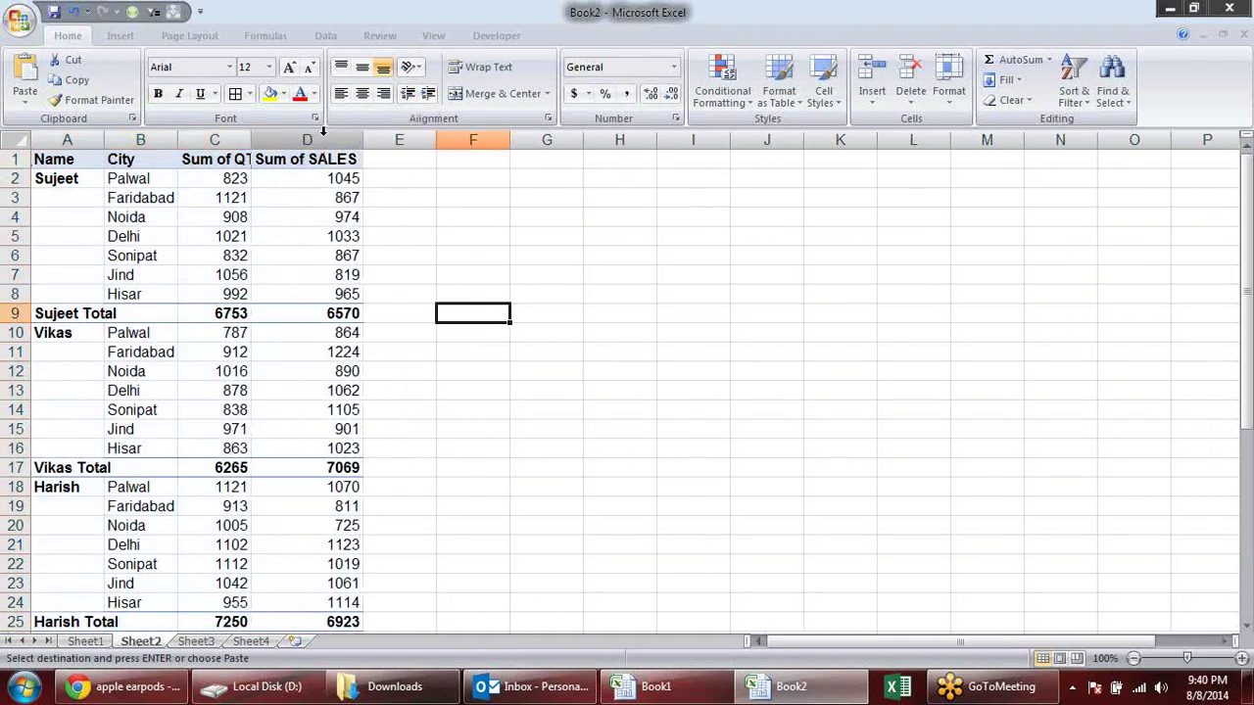
Step: Check blank Name cell A3 and the Sujeet Total row, then return to Book1
{"action": "left_click", "coordinate": [59, 196]}
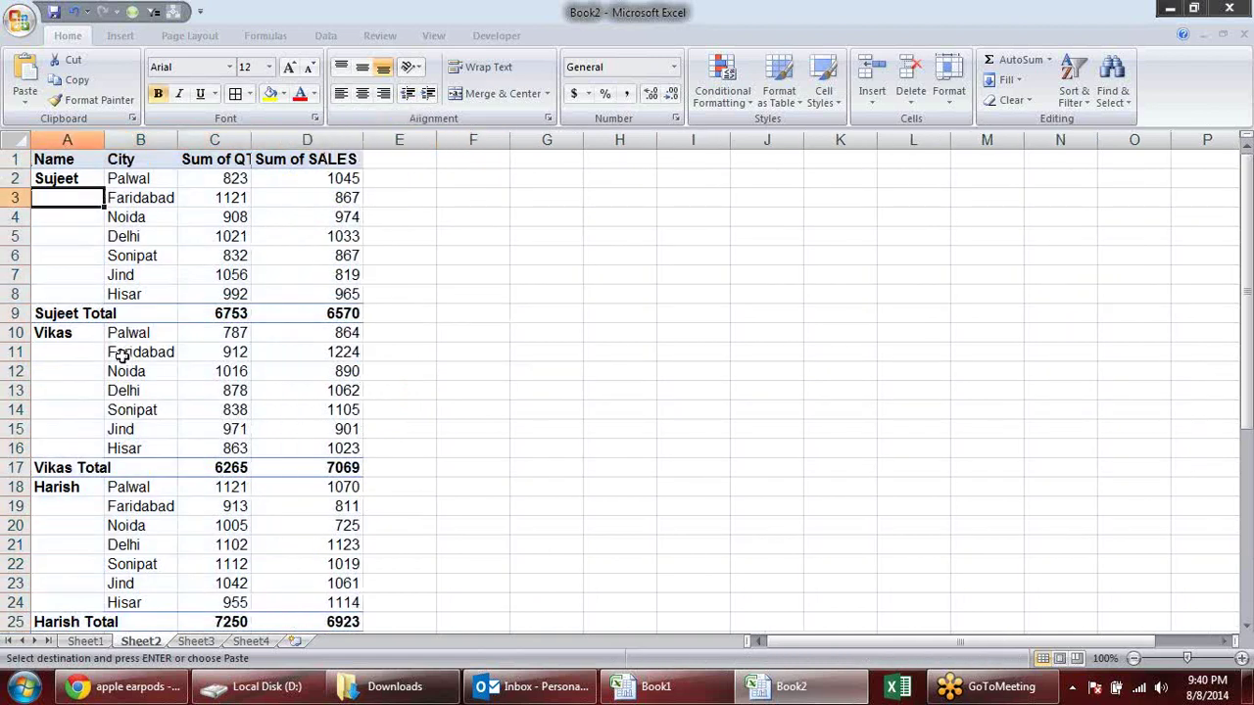
{"action": "left_click", "coordinate": [98, 314]}
{"action": "left_click", "coordinate": [162, 314]}
{"action": "left_click", "coordinate": [227, 312]}
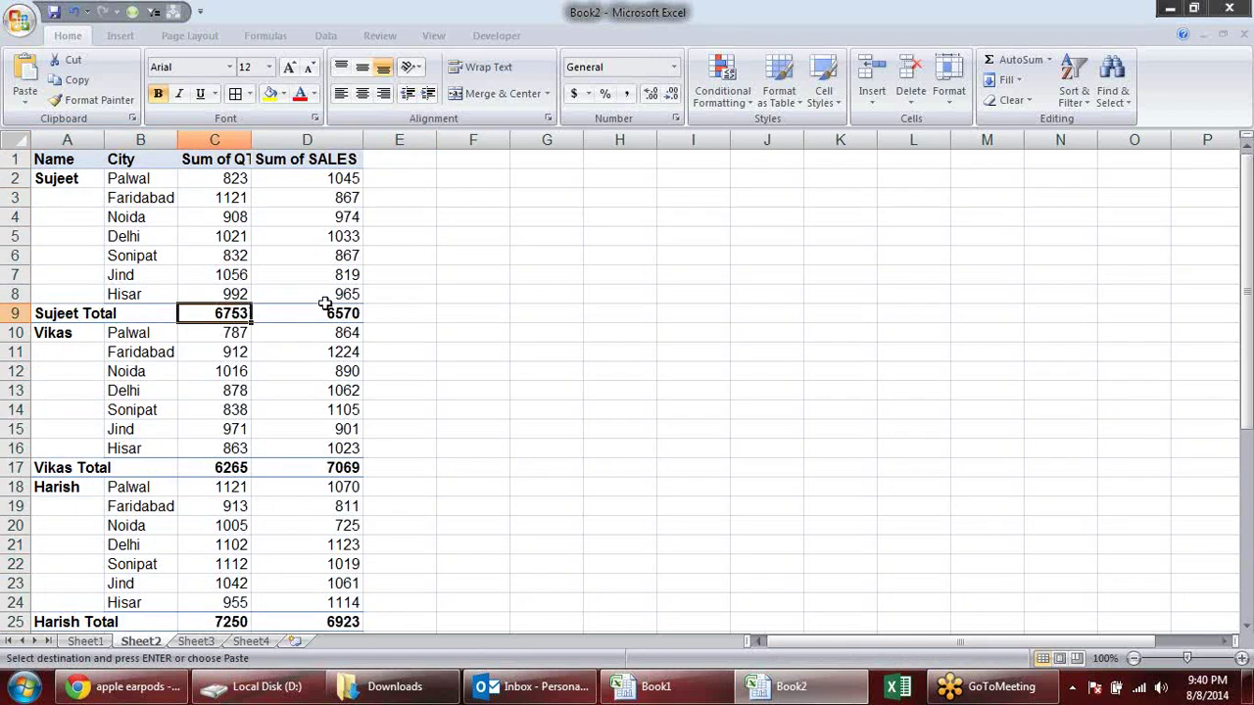
{"action": "left_click", "coordinate": [331, 298]}
{"action": "key", "text": "ctrl+Tab"}
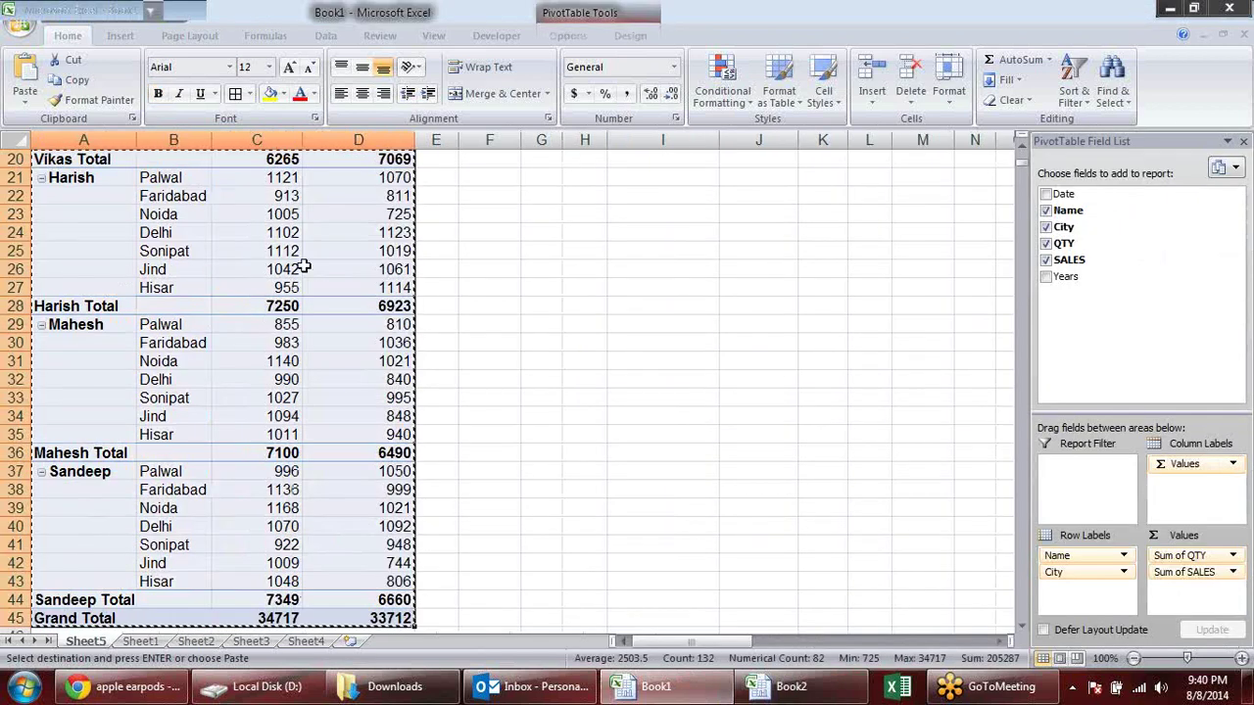
Step: Try the pivot's subtotal options: Do Not Show, Bottom of Group, then Top of Group
{"action": "scroll", "coordinate": [154, 251], "scroll_direction": "up", "scroll_amount": 6}
{"action": "left_click", "coordinate": [154, 251]}
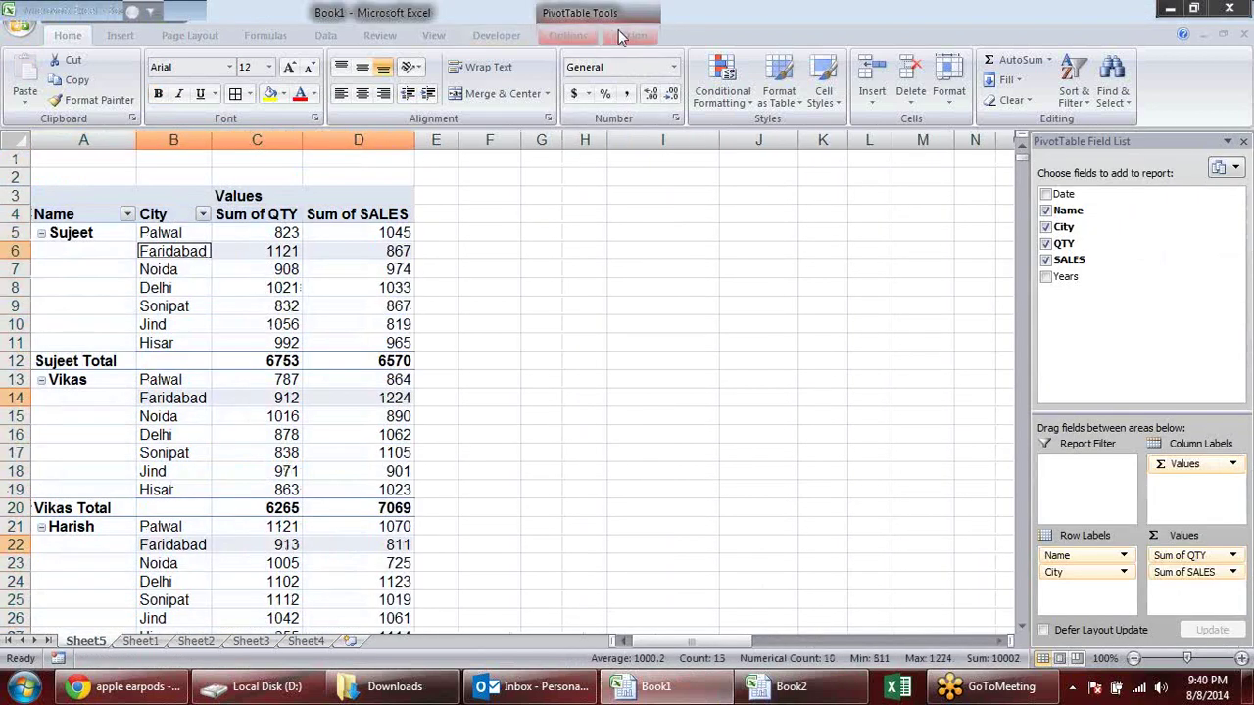
{"action": "left_click", "coordinate": [627, 35]}
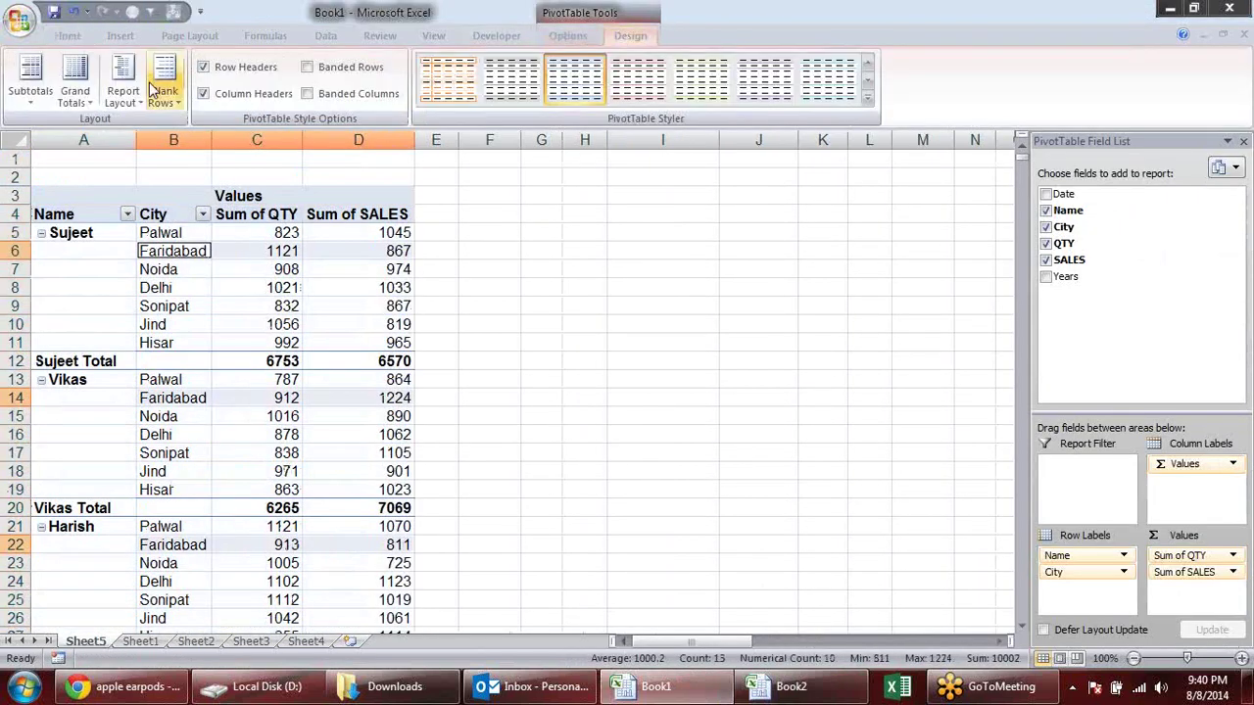
{"action": "left_click", "coordinate": [33, 95]}
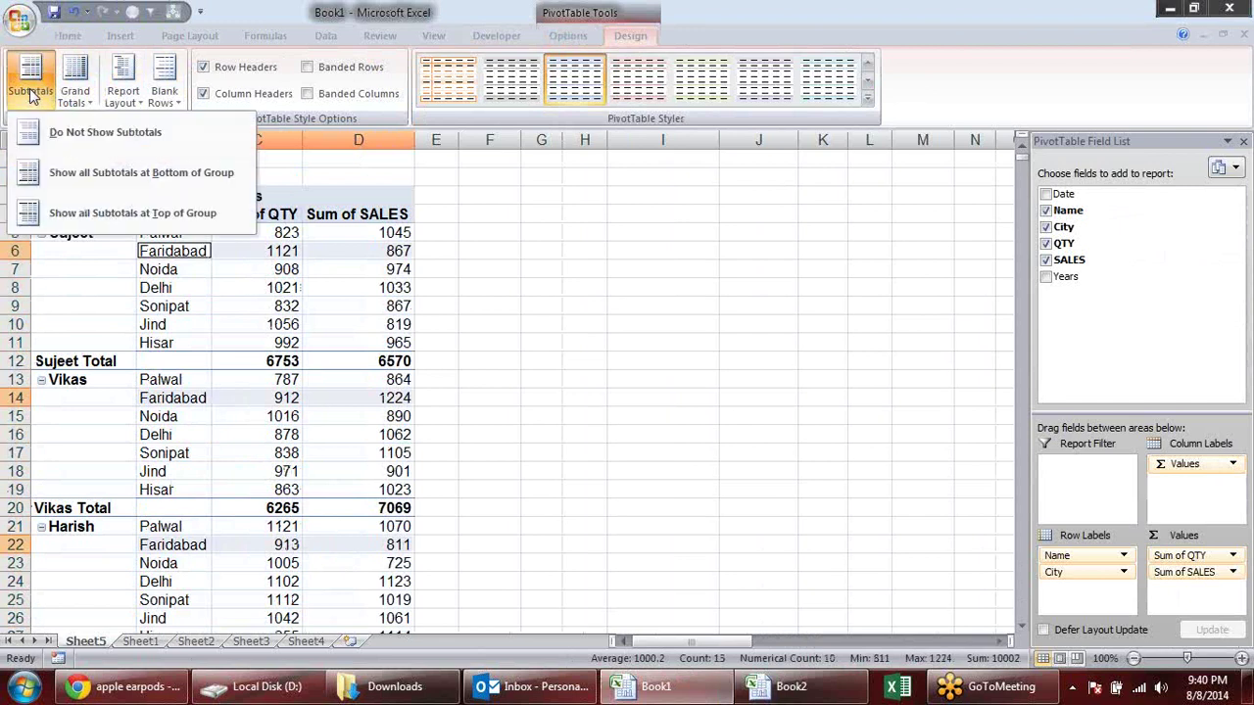
{"action": "left_click", "coordinate": [224, 138]}
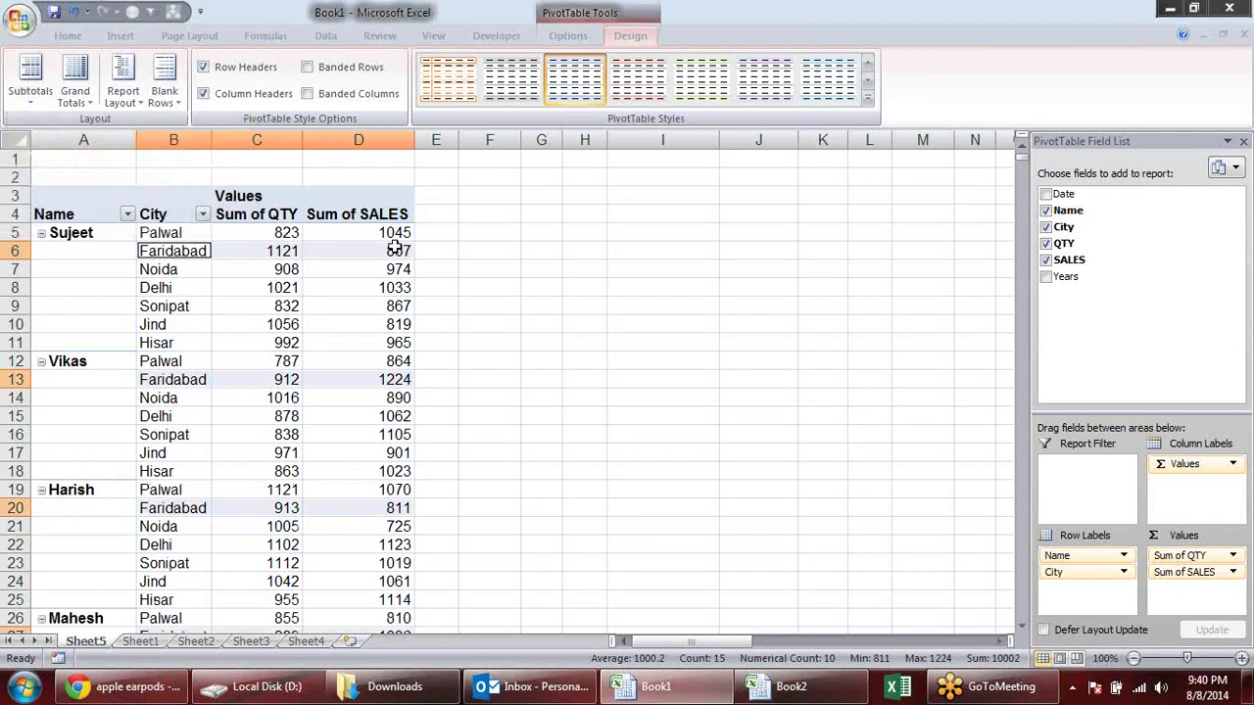
{"action": "left_click", "coordinate": [30, 84]}
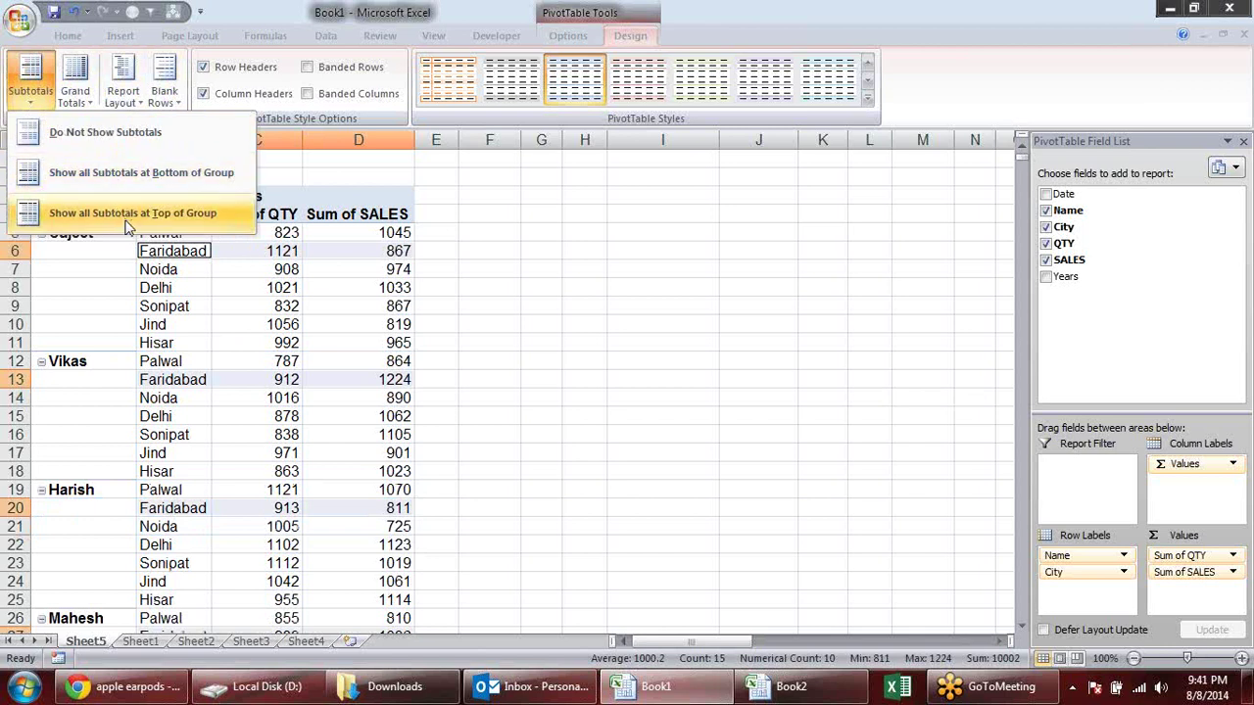
{"action": "left_click", "coordinate": [187, 177]}
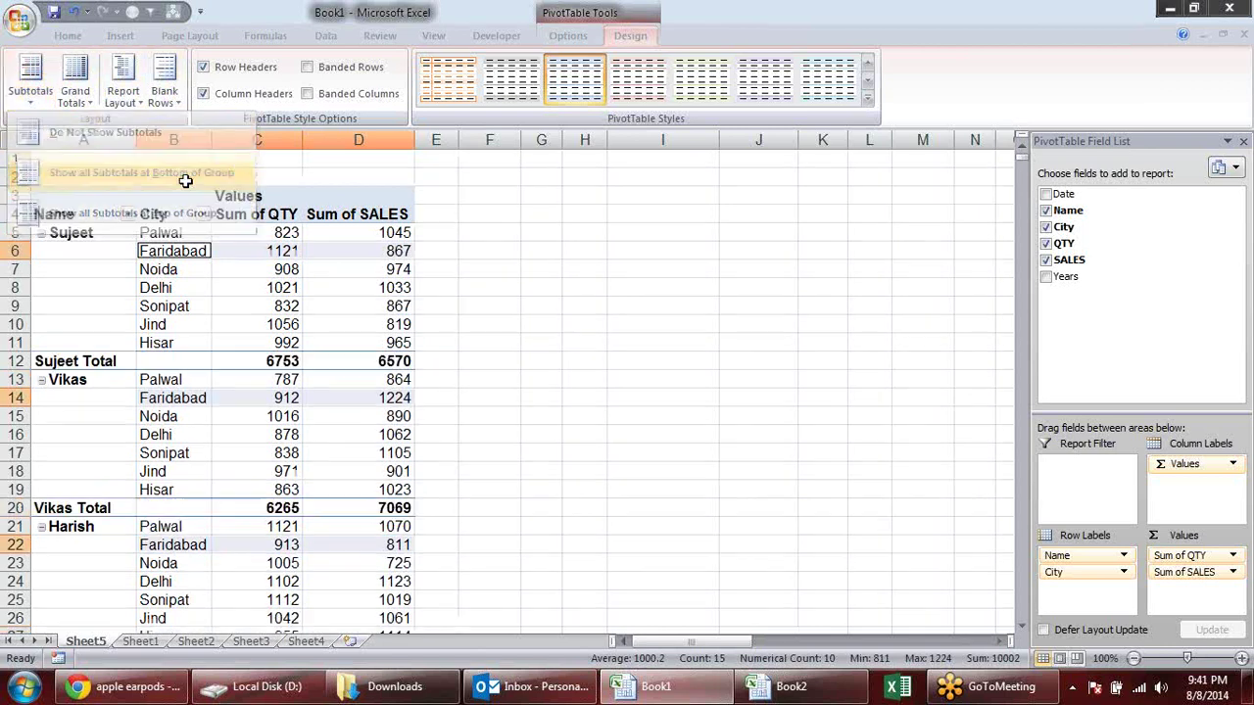
{"action": "left_click", "coordinate": [46, 89]}
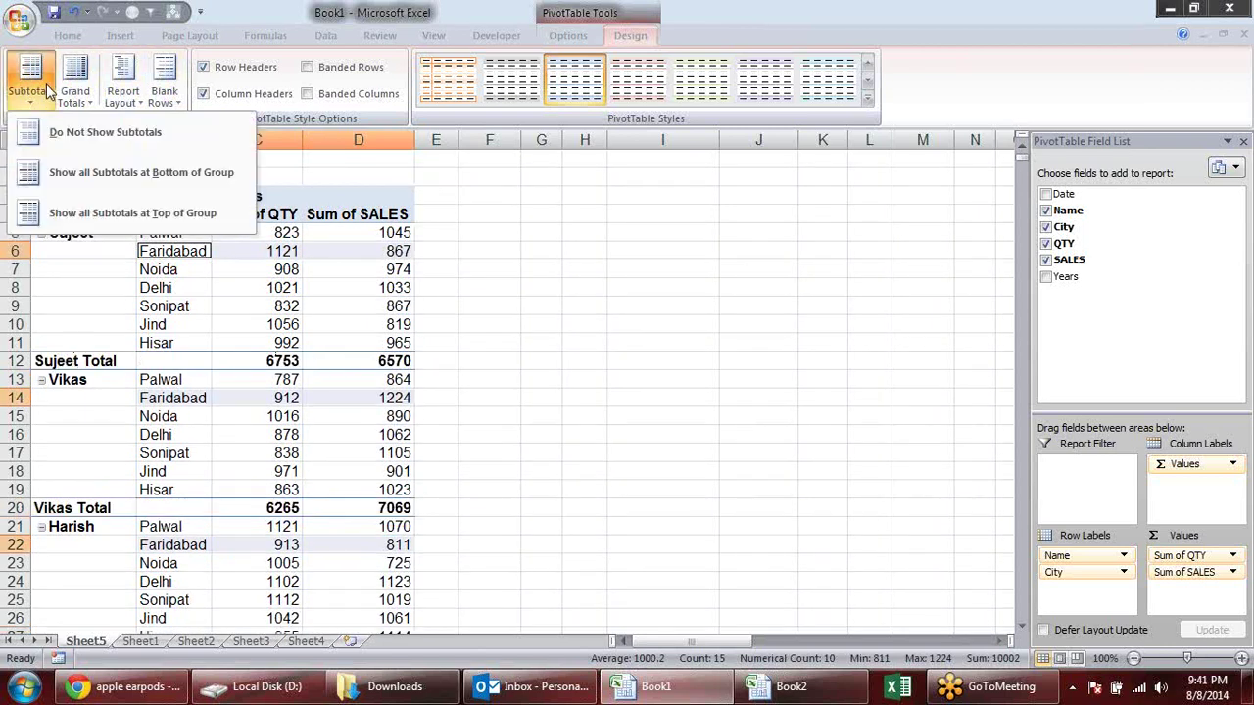
{"action": "left_click", "coordinate": [149, 217]}
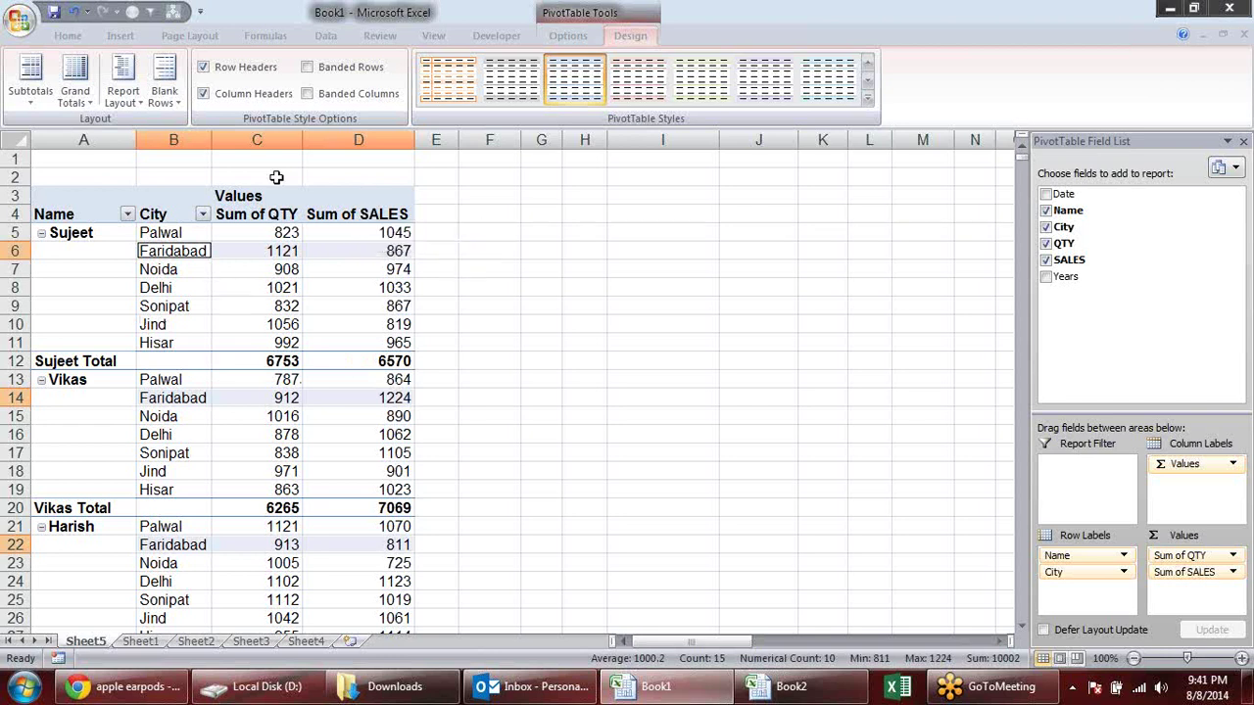
Step: Switch the pivot's report layout to Compact Form, then to Tabular Form
{"action": "left_click", "coordinate": [124, 94]}
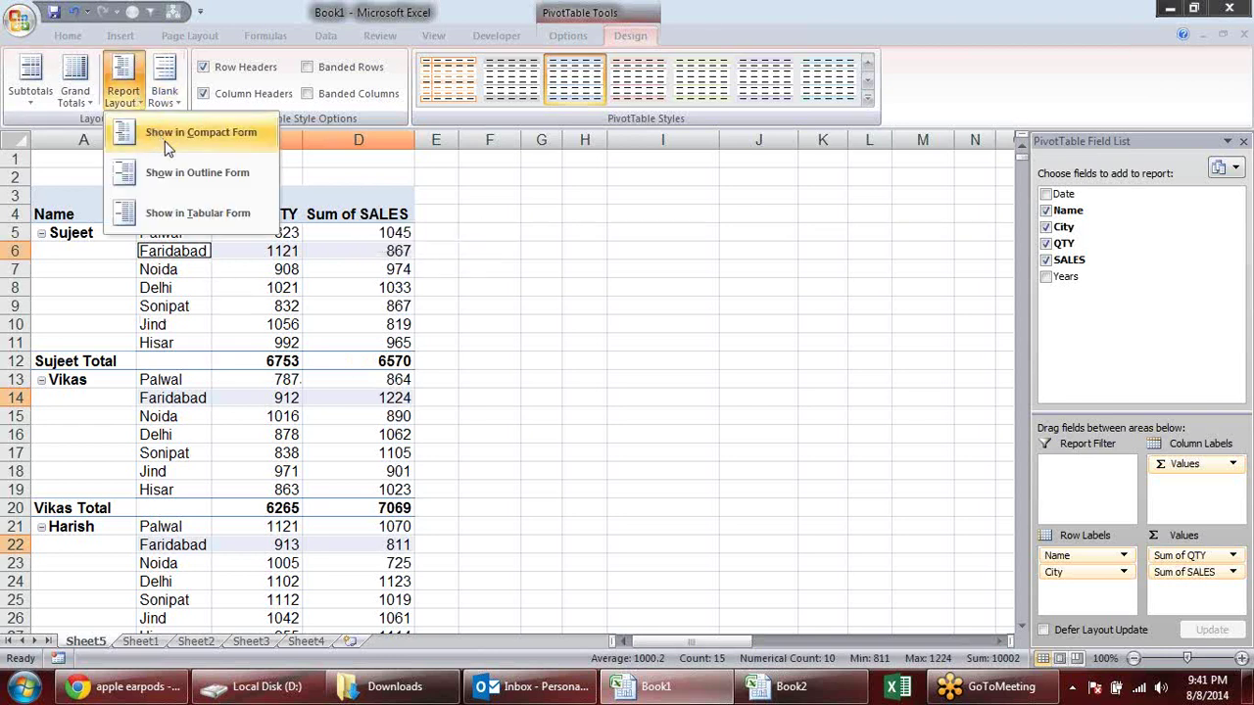
{"action": "left_click", "coordinate": [221, 143]}
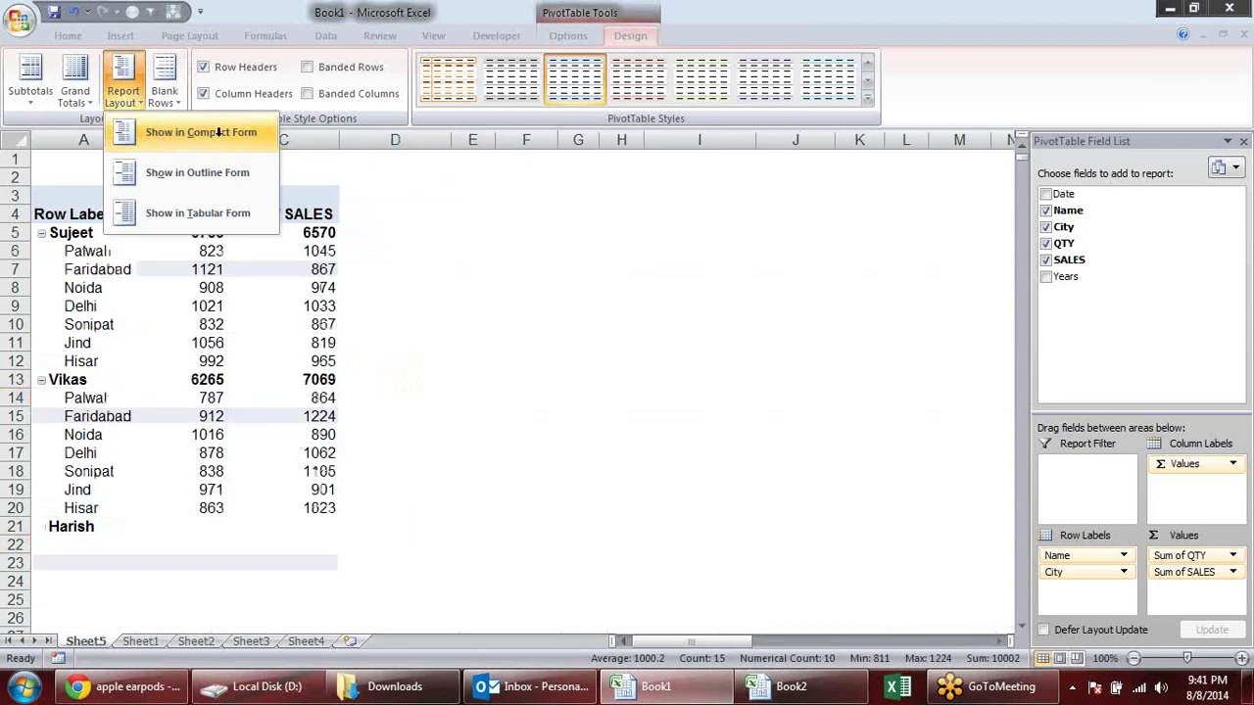
{"action": "left_click", "coordinate": [216, 233]}
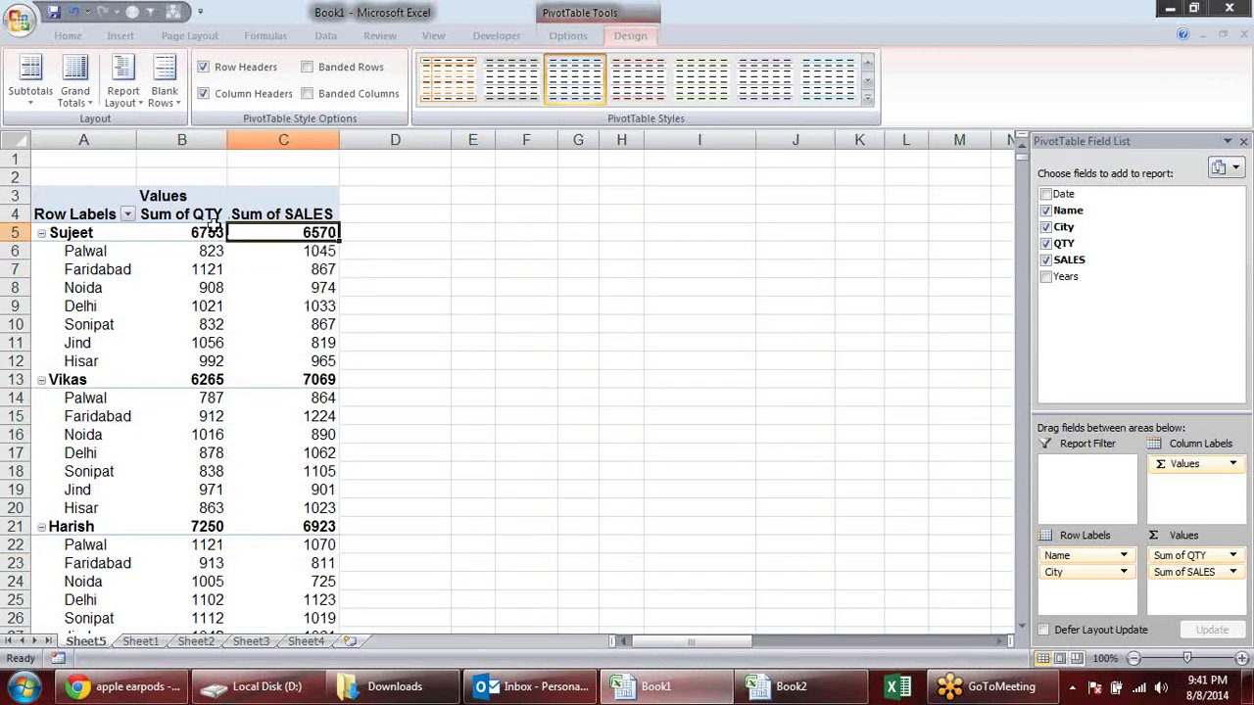
{"action": "left_click", "coordinate": [125, 94]}
{"action": "left_click", "coordinate": [196, 212]}
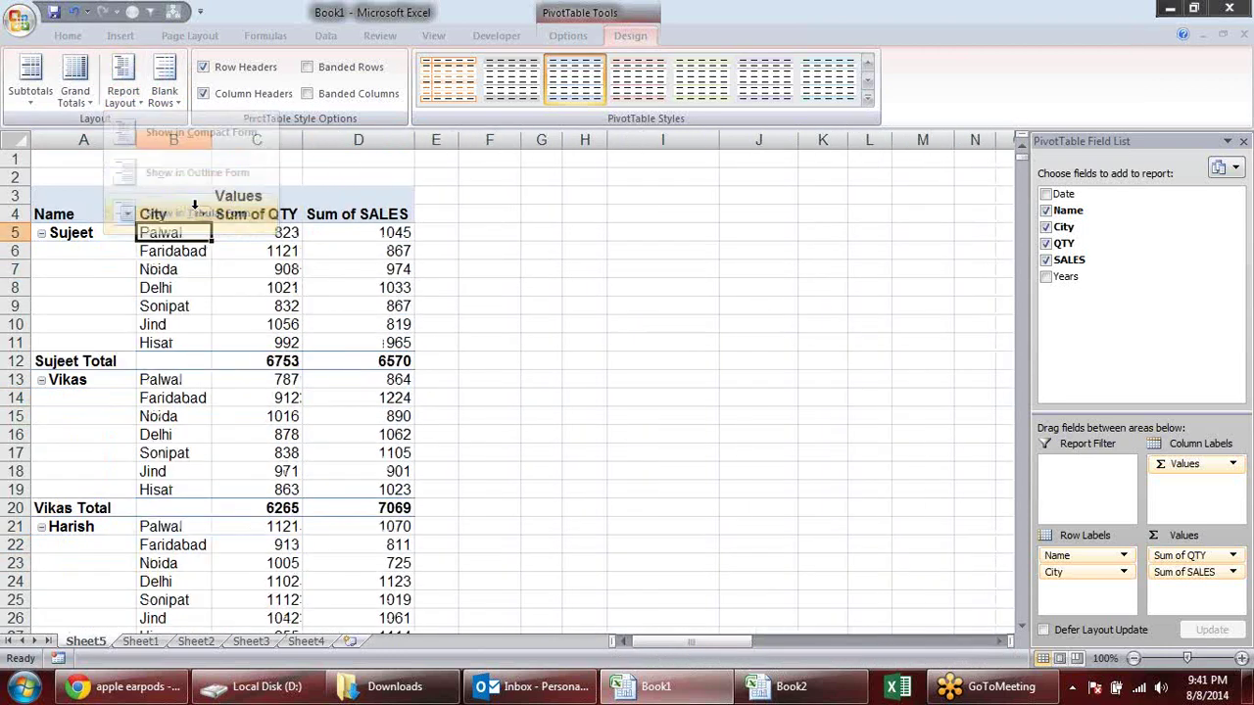
{"action": "left_click", "coordinate": [290, 359]}
{"action": "left_click", "coordinate": [343, 361]}
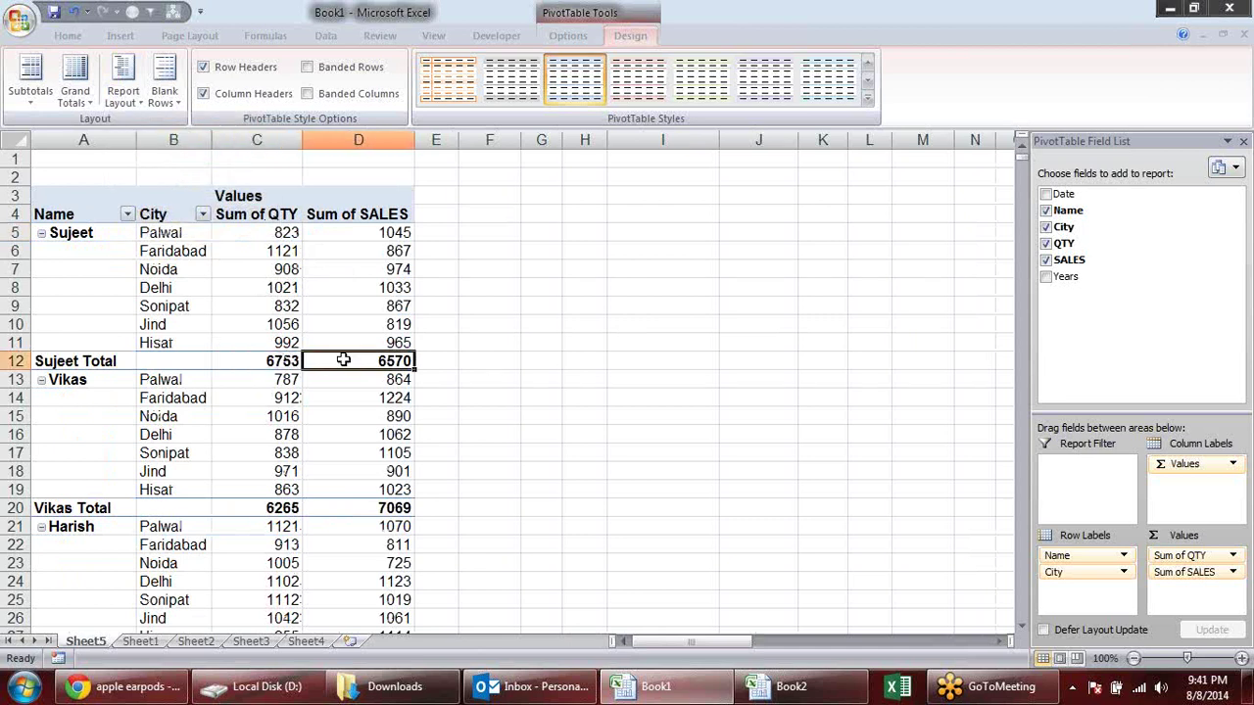
{"action": "left_click", "coordinate": [96, 266]}
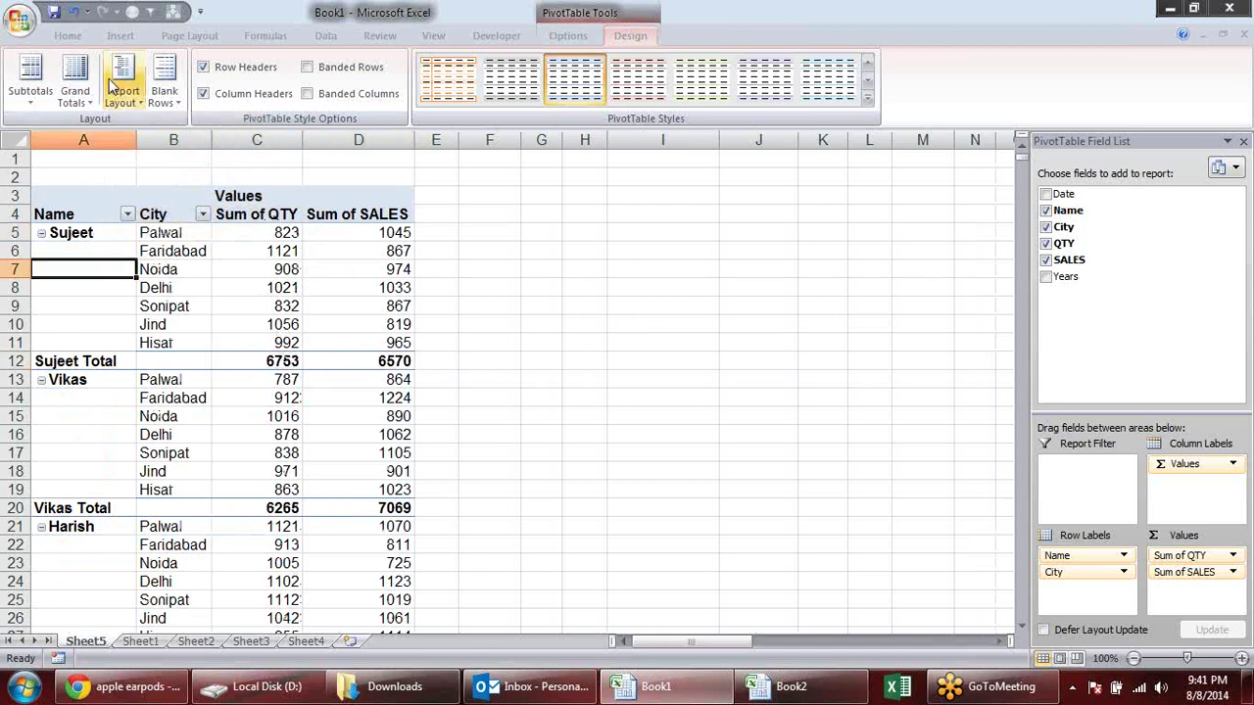
Step: Hide all subtotals and check the Grand Total row of 34717 QTY and 33712 SALES
{"action": "left_click", "coordinate": [29, 87]}
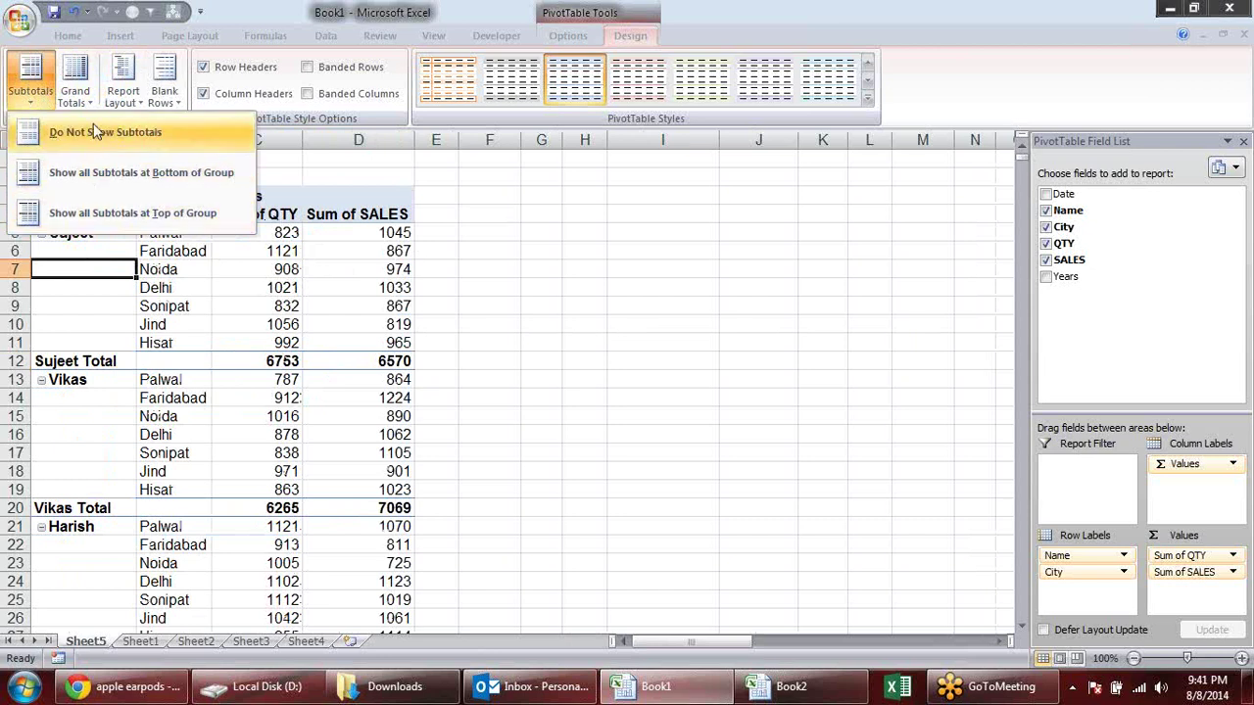
{"action": "left_click", "coordinate": [100, 149]}
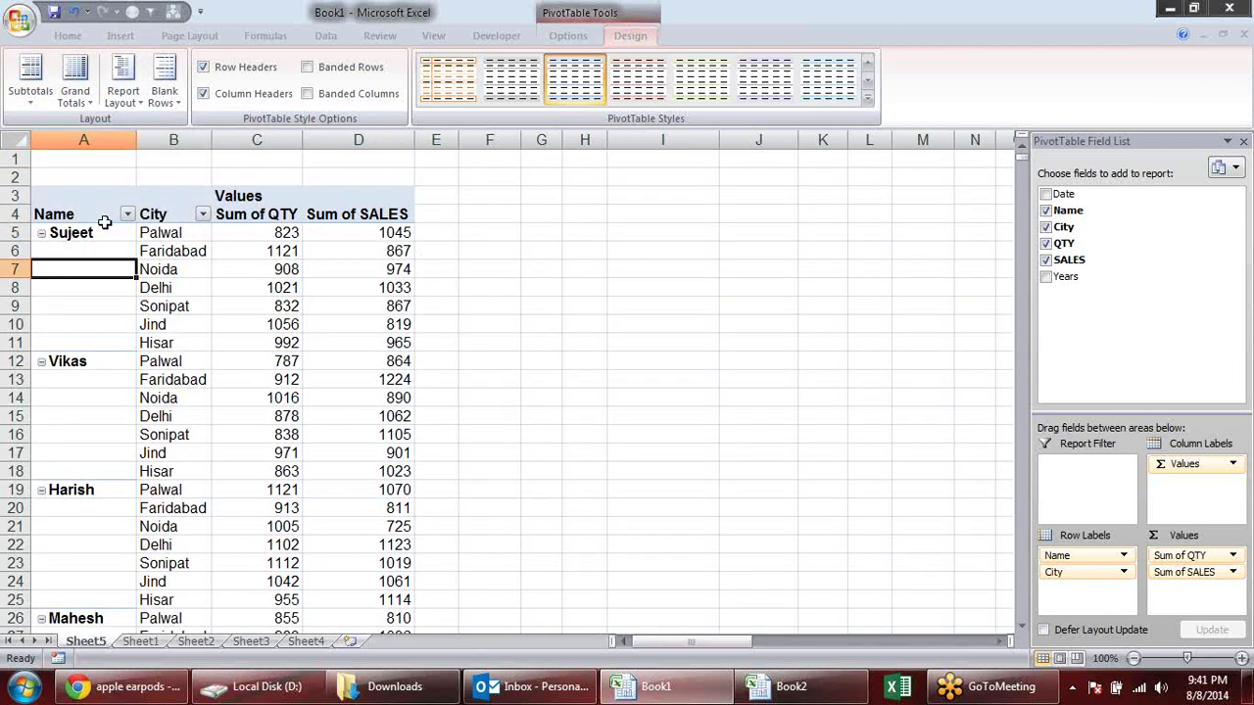
{"action": "left_click", "coordinate": [90, 217]}
{"action": "key", "text": "Down"}
{"action": "key", "text": "Right"}
{"action": "key", "text": "Right"}
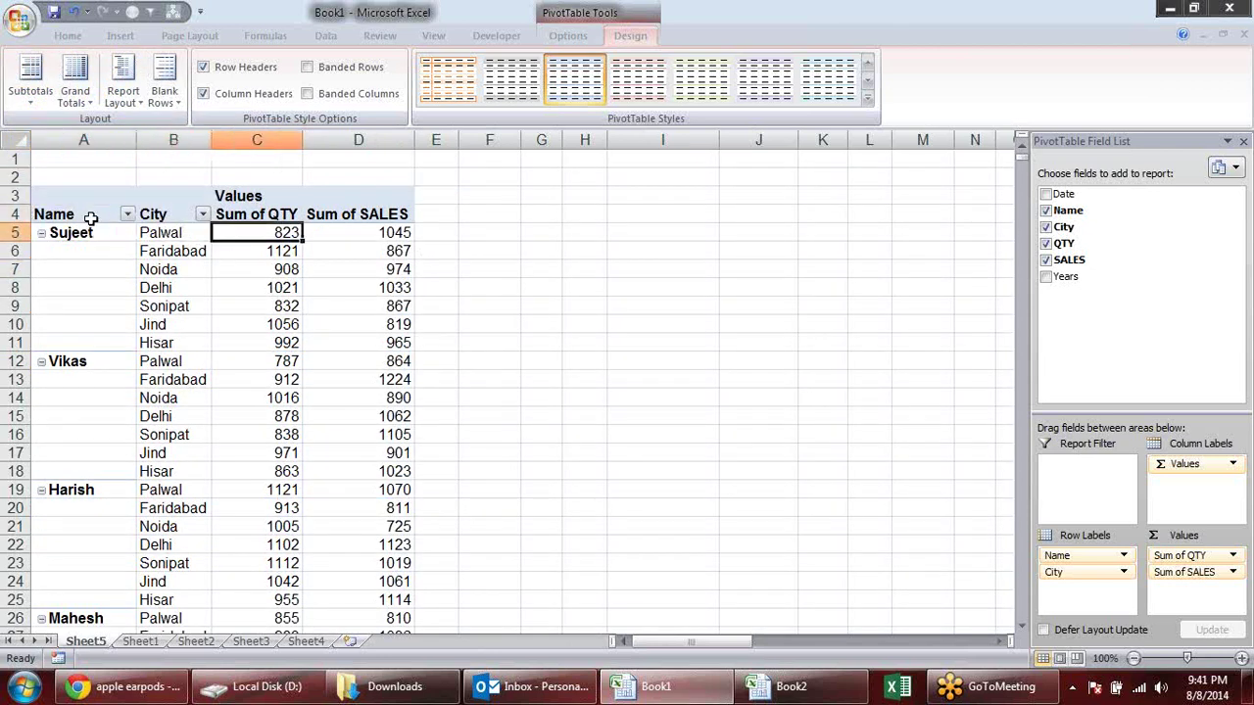
{"action": "key", "text": "Right"}
{"action": "key", "text": "Up"}
{"action": "key", "text": "ctrl+Down"}
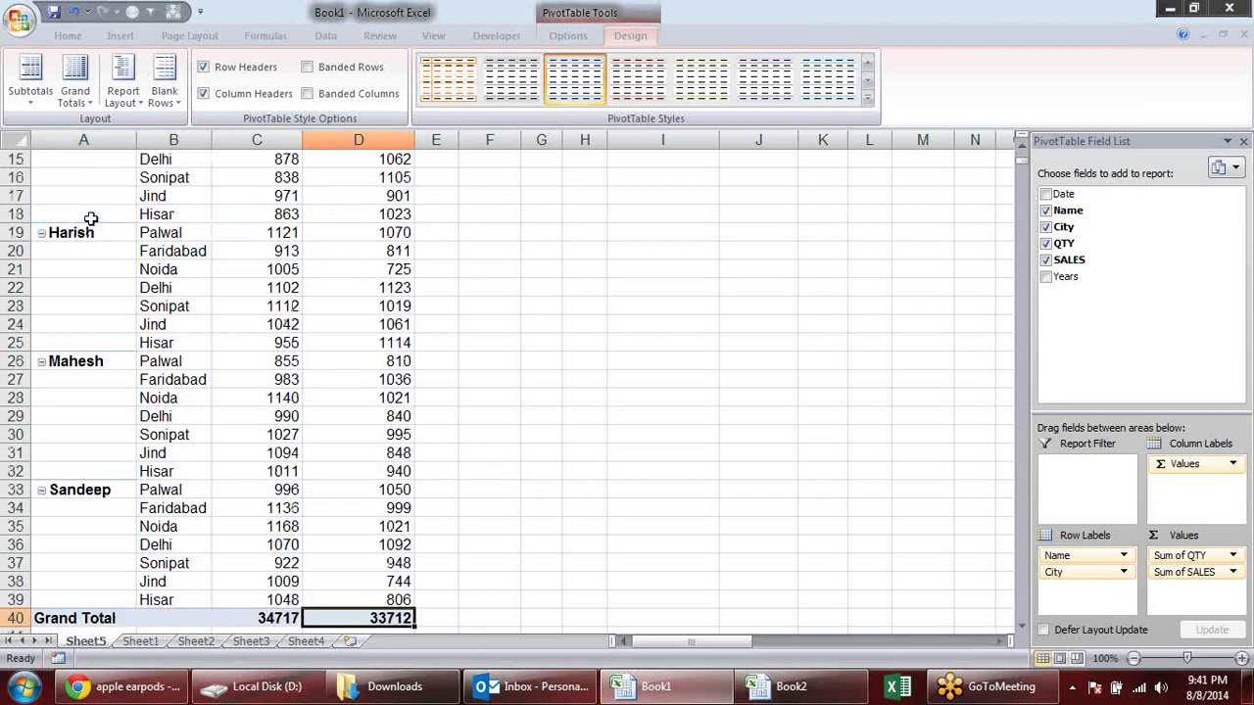
{"action": "key", "text": "Down"}
{"action": "key", "text": "Up"}
{"action": "key", "text": "Left"}
{"action": "key", "text": "Left"}
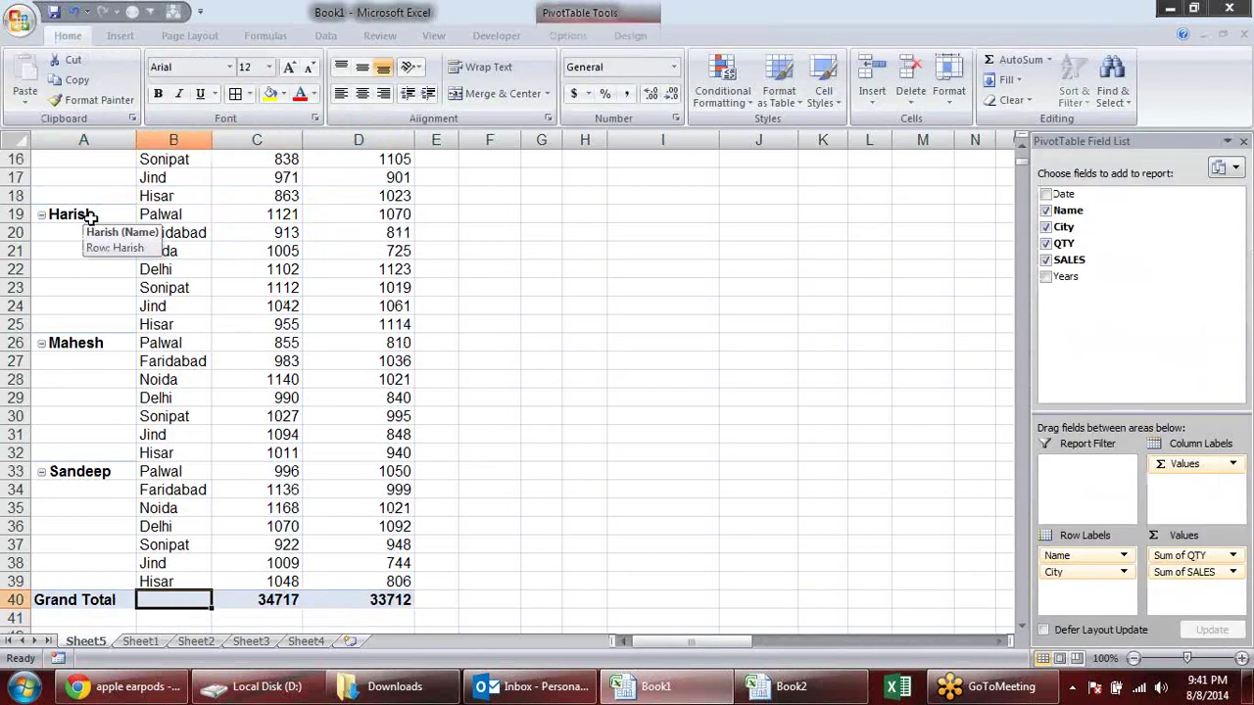
{"action": "key", "text": "Left"}
{"action": "key", "text": "ctrl+Home"}
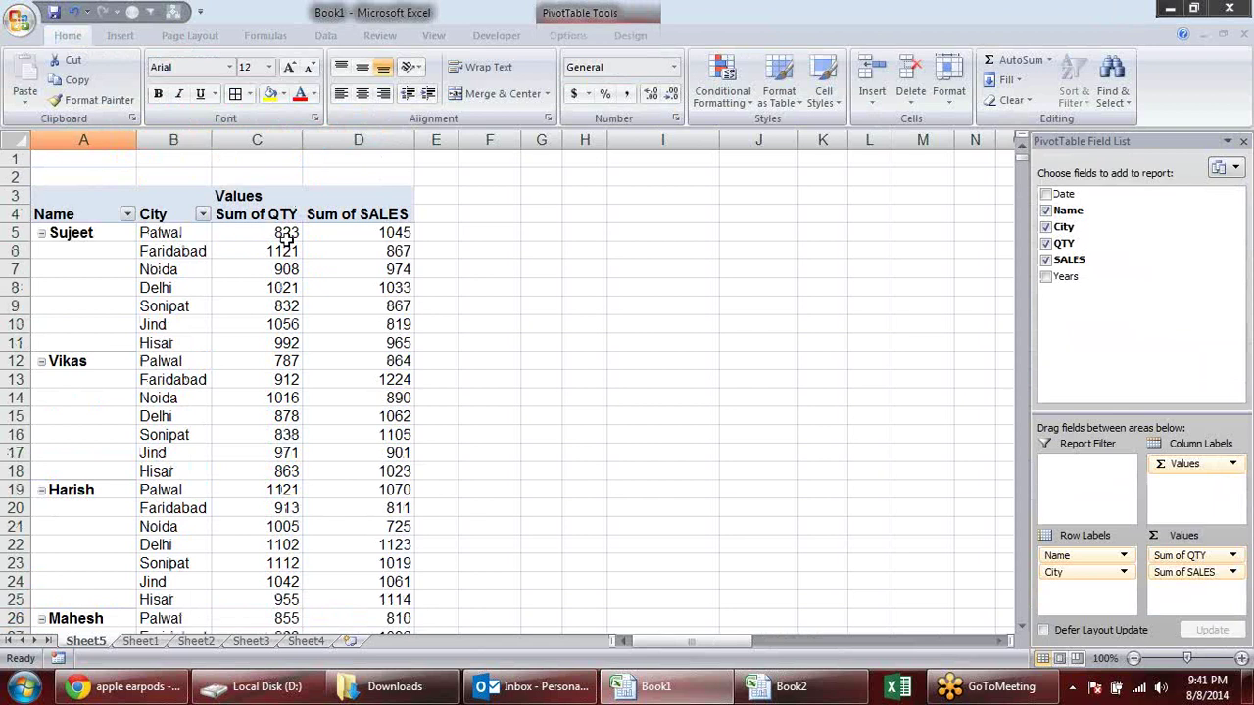
{"action": "left_click", "coordinate": [285, 237]}
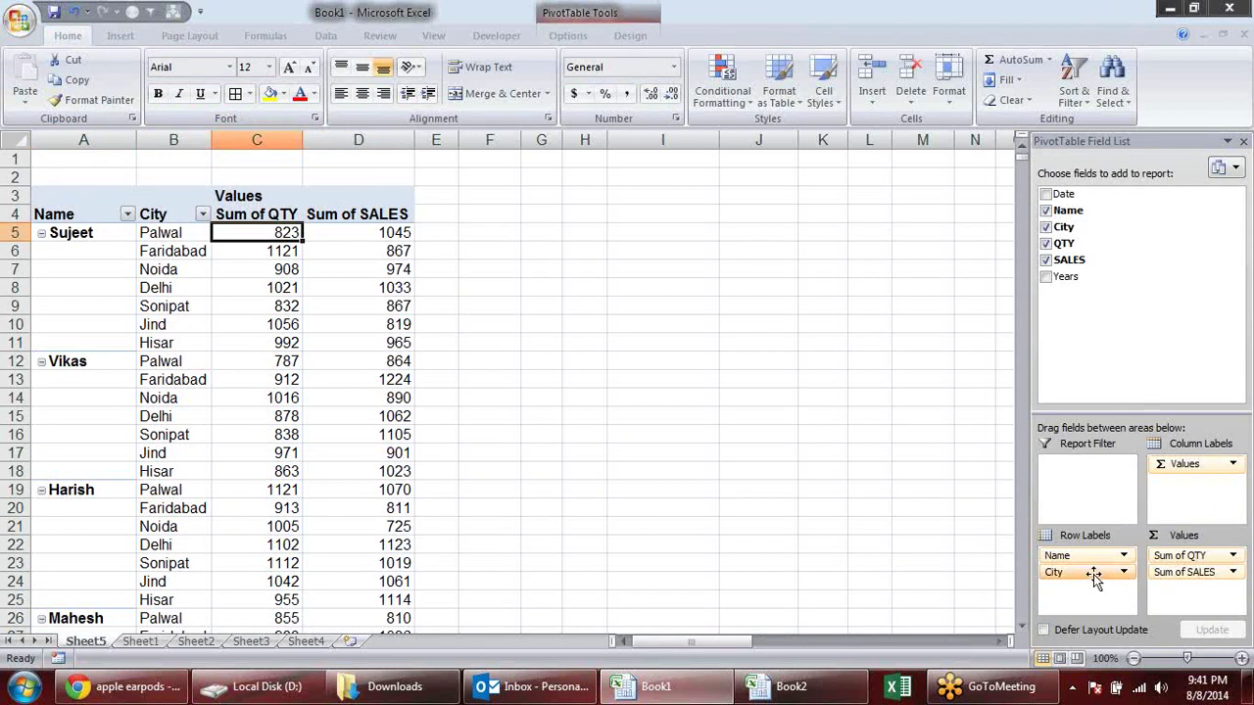
Step: Move City to Column Labels and remove Sum of QTY from the pivot's Values
{"action": "left_click_drag", "start_coordinate": [1097, 578], "coordinate": [1216, 474]}
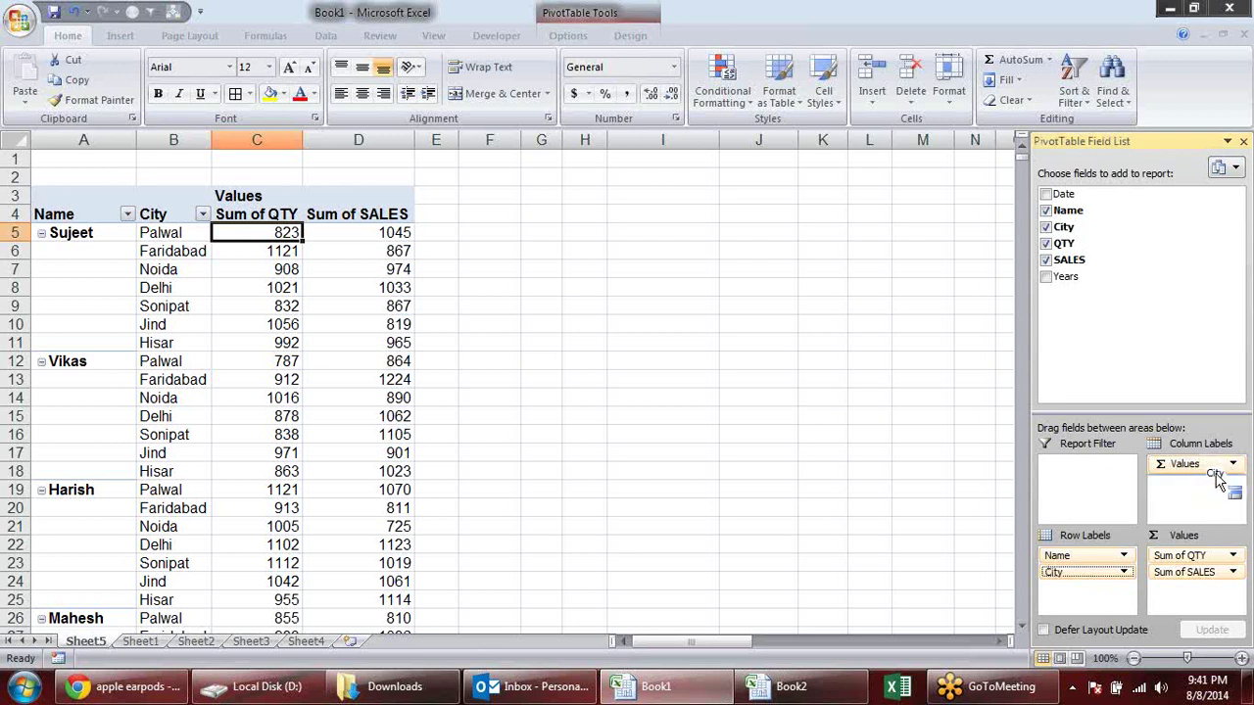
{"action": "left_click_drag", "start_coordinate": [1216, 474], "coordinate": [1214, 466]}
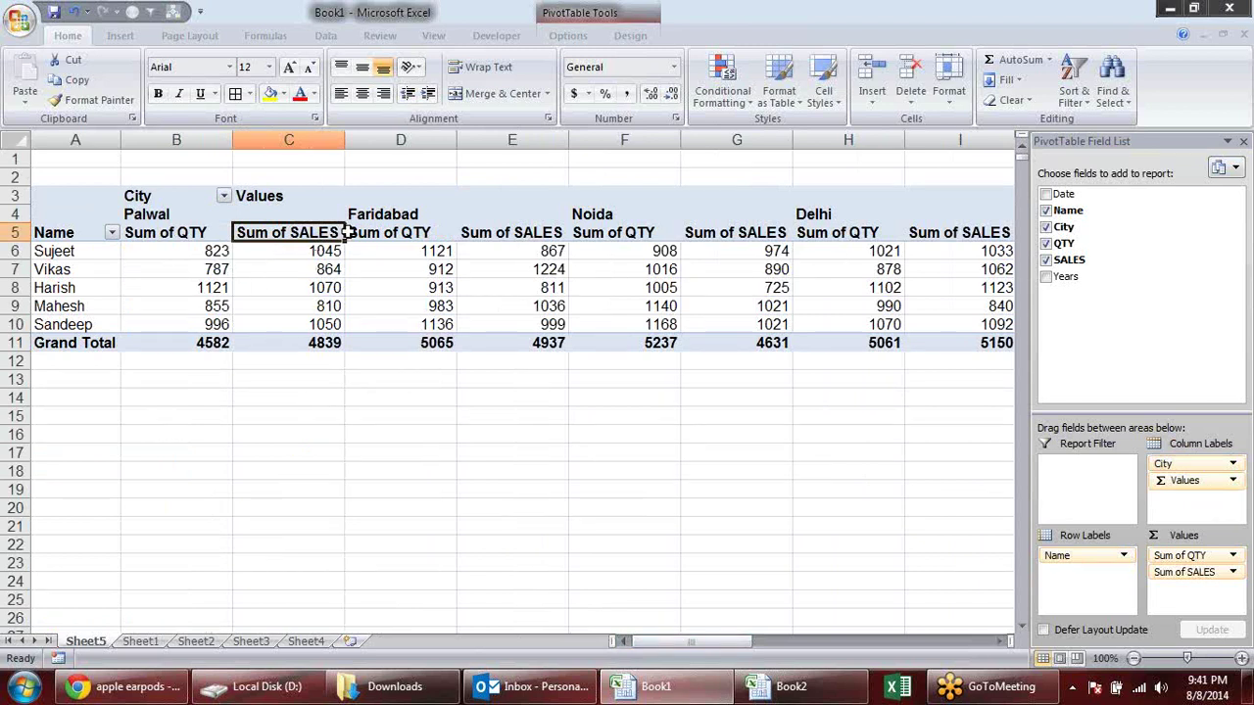
{"action": "mouse_move", "coordinate": [699, 643]}
{"action": "left_mouse_down"}
{"action": "mouse_move", "coordinate": [725, 646]}
{"action": "mouse_move", "coordinate": [676, 647]}
{"action": "left_mouse_up"}
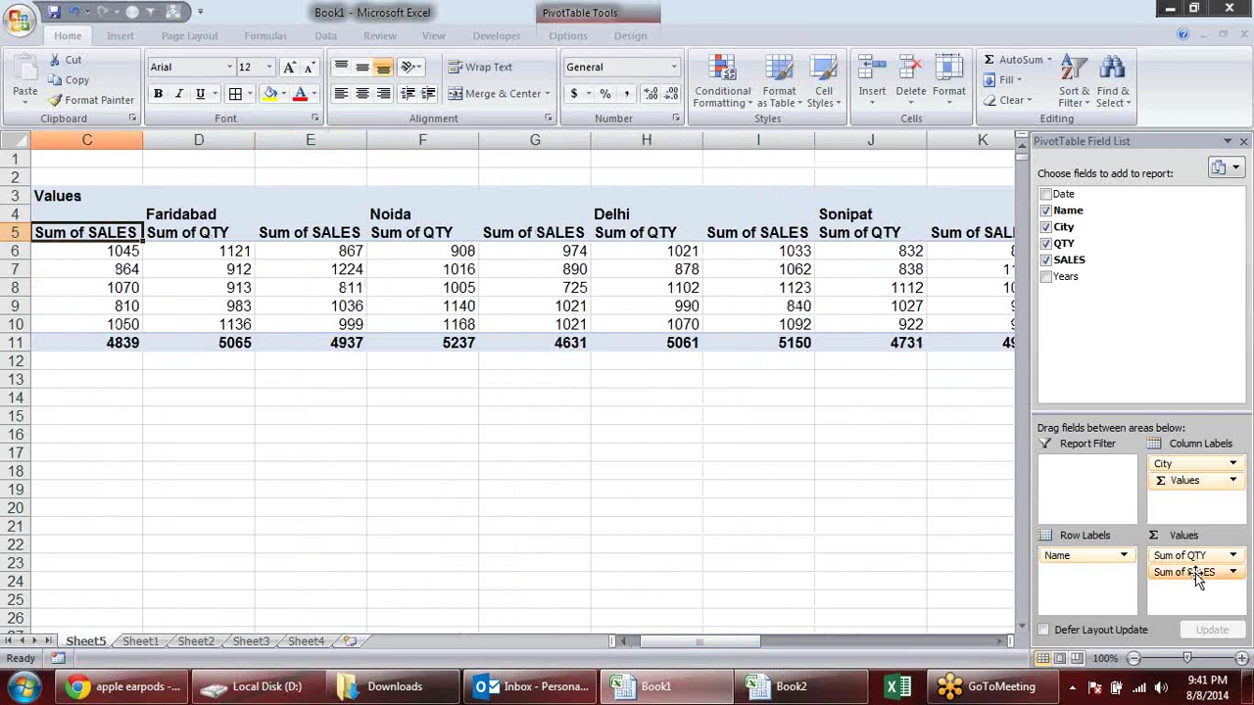
{"action": "left_click_drag", "start_coordinate": [1189, 555], "coordinate": [917, 476]}
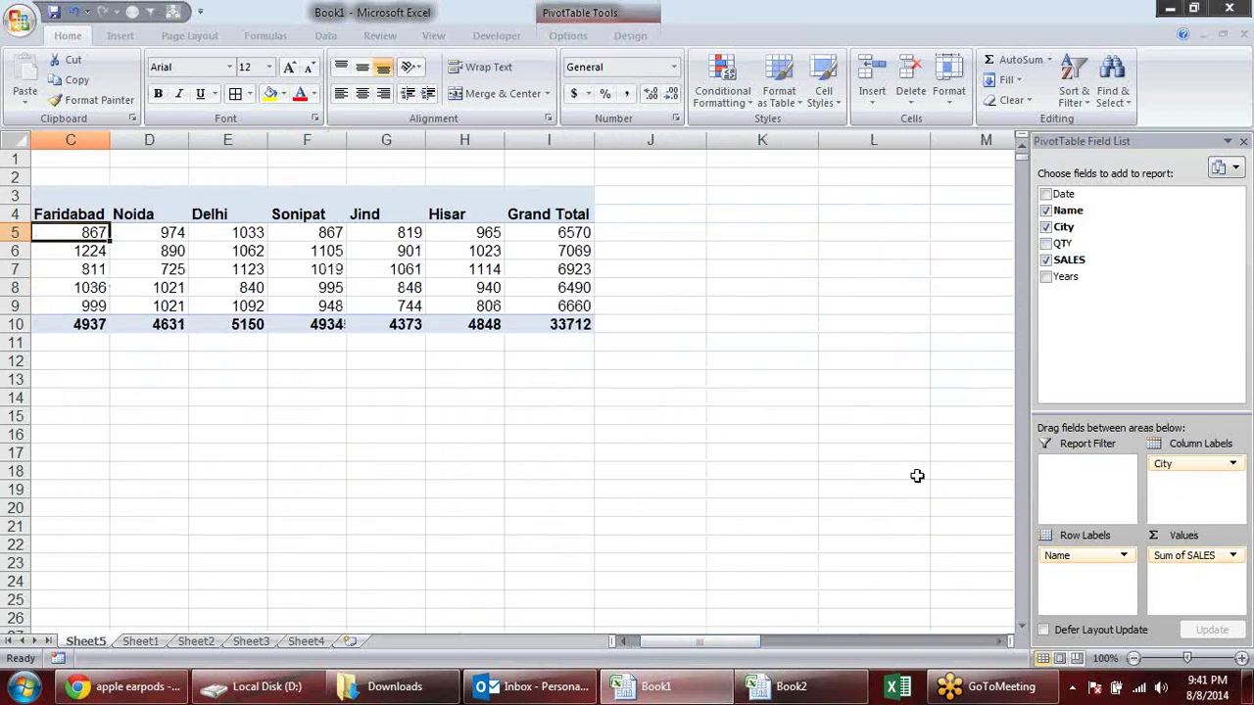
{"action": "mouse_move", "coordinate": [573, 232]}
{"action": "left_mouse_down"}
{"action": "mouse_move", "coordinate": [574, 306]}
{"action": "mouse_move", "coordinate": [20, 326]}
{"action": "left_mouse_up"}
Step: Set the pivot's Grand Totals to Off for Rows and Columns
{"action": "left_click", "coordinate": [340, 434]}
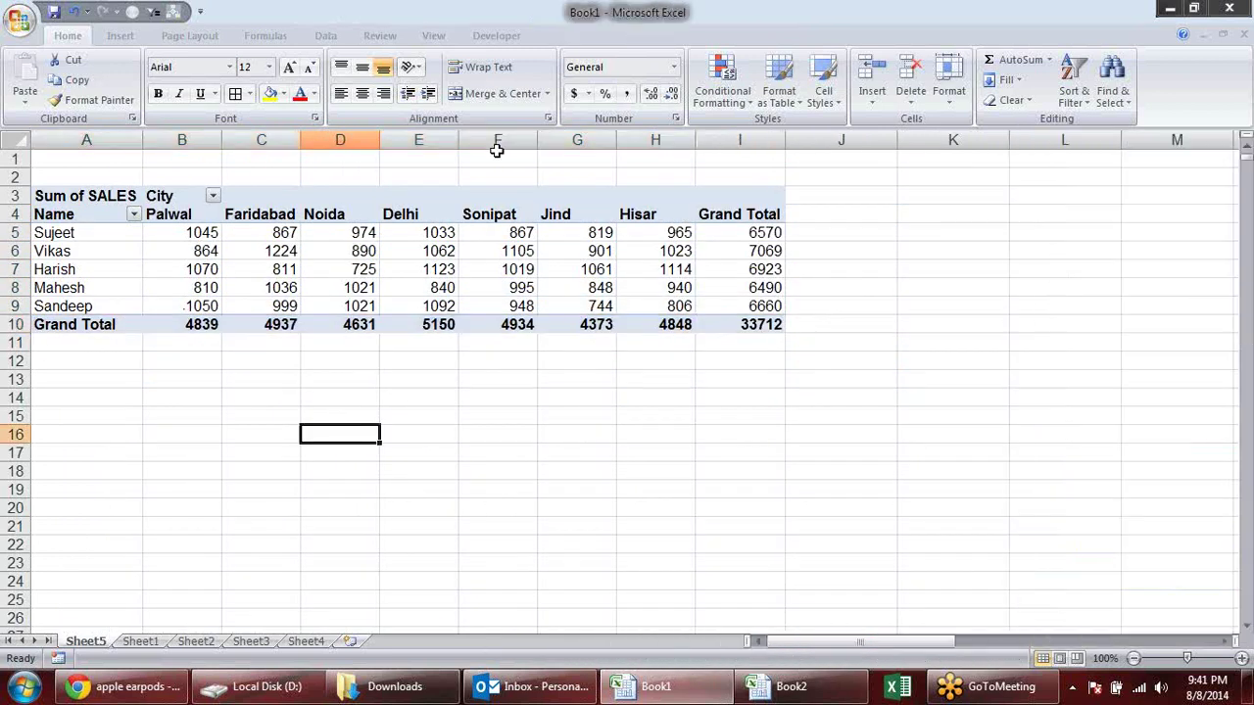
{"action": "left_click", "coordinate": [506, 37]}
{"action": "left_click", "coordinate": [443, 284]}
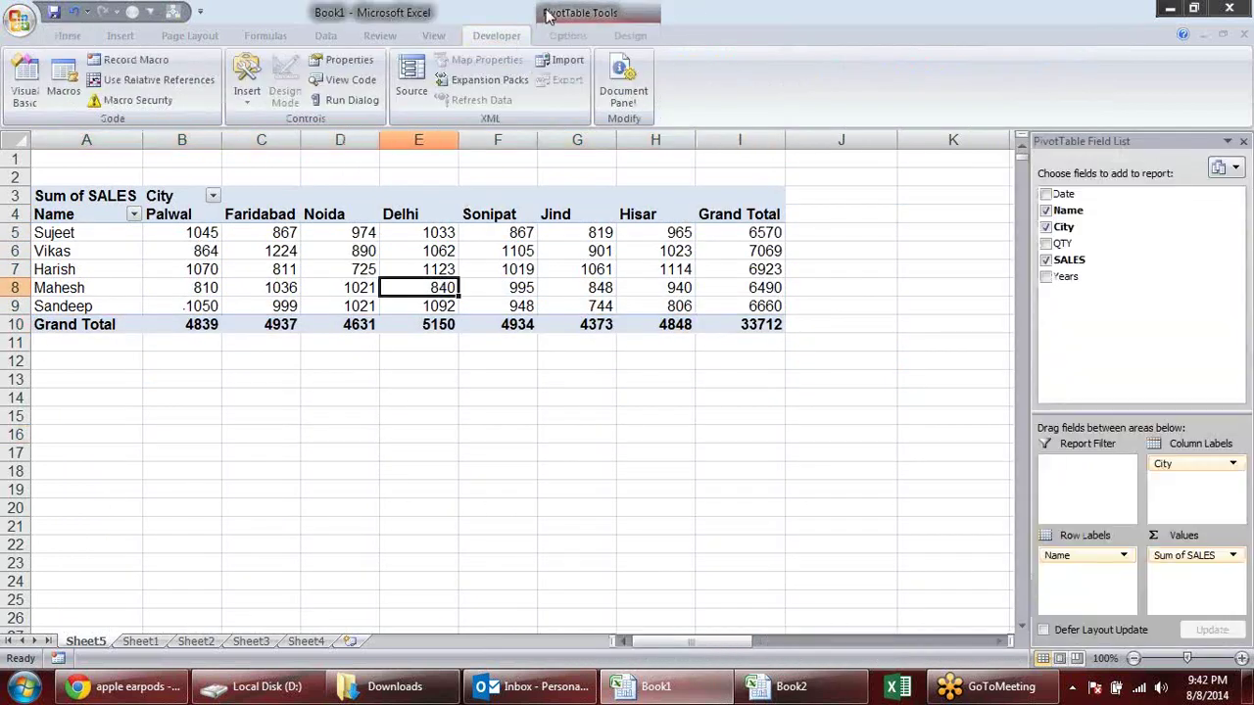
{"action": "left_click", "coordinate": [642, 40]}
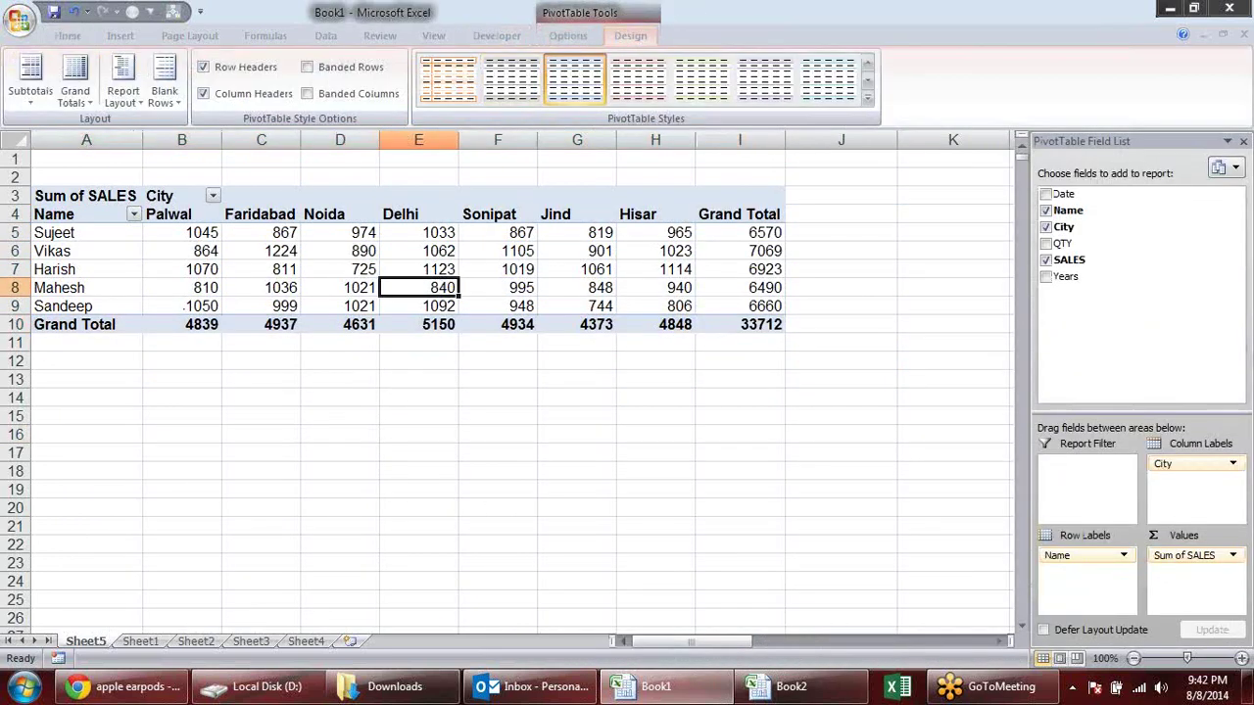
{"action": "left_click", "coordinate": [78, 98]}
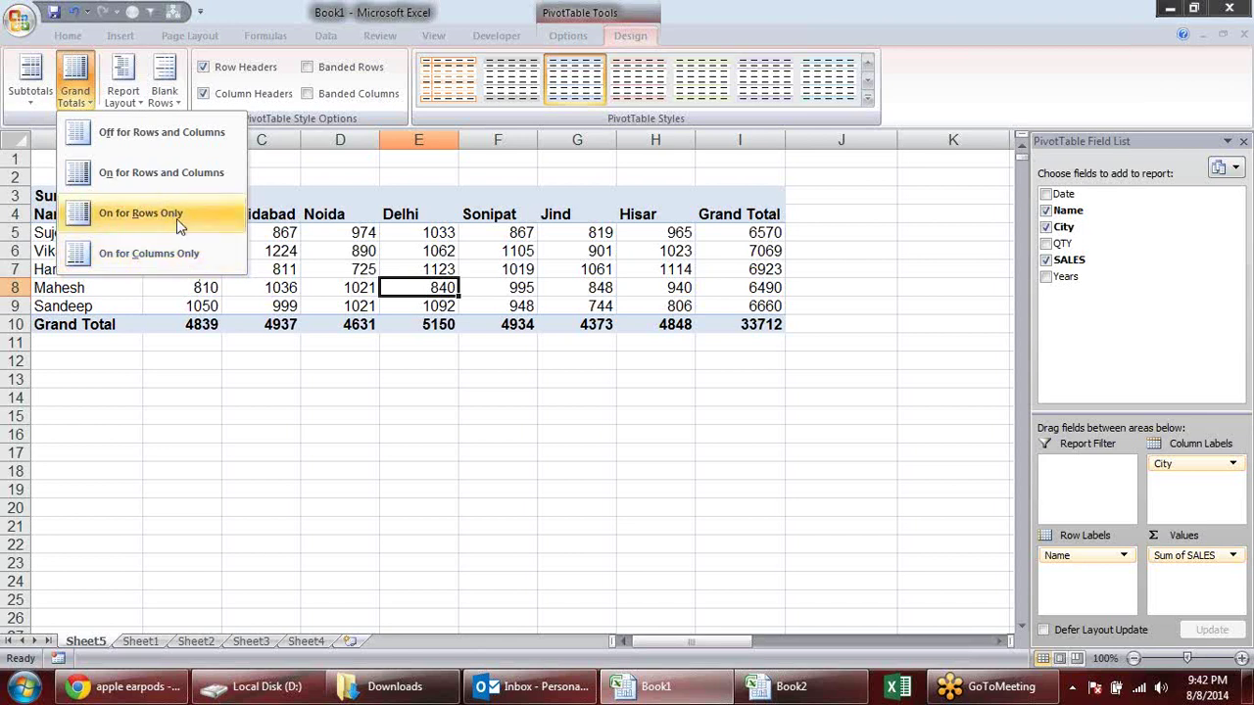
{"action": "left_click", "coordinate": [182, 135]}
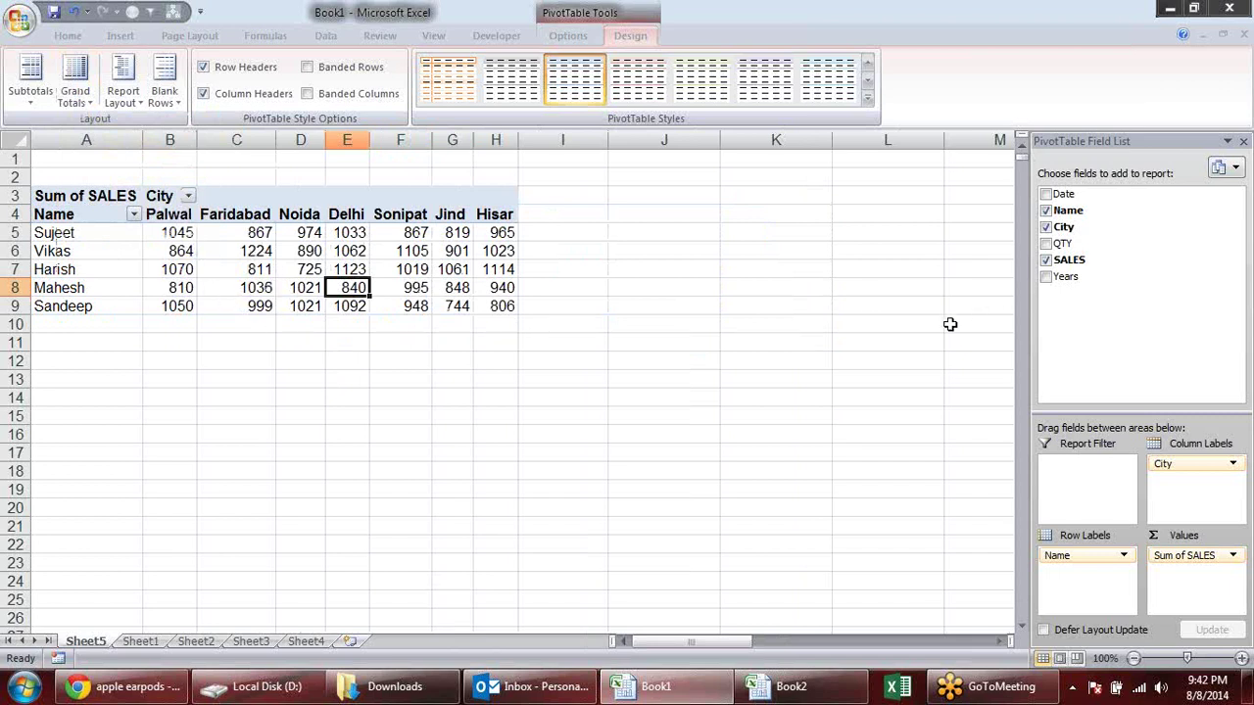
Step: Move City back under Name in Row Labels and copy the pivot's cells
{"action": "left_click_drag", "start_coordinate": [1168, 464], "coordinate": [1077, 574]}
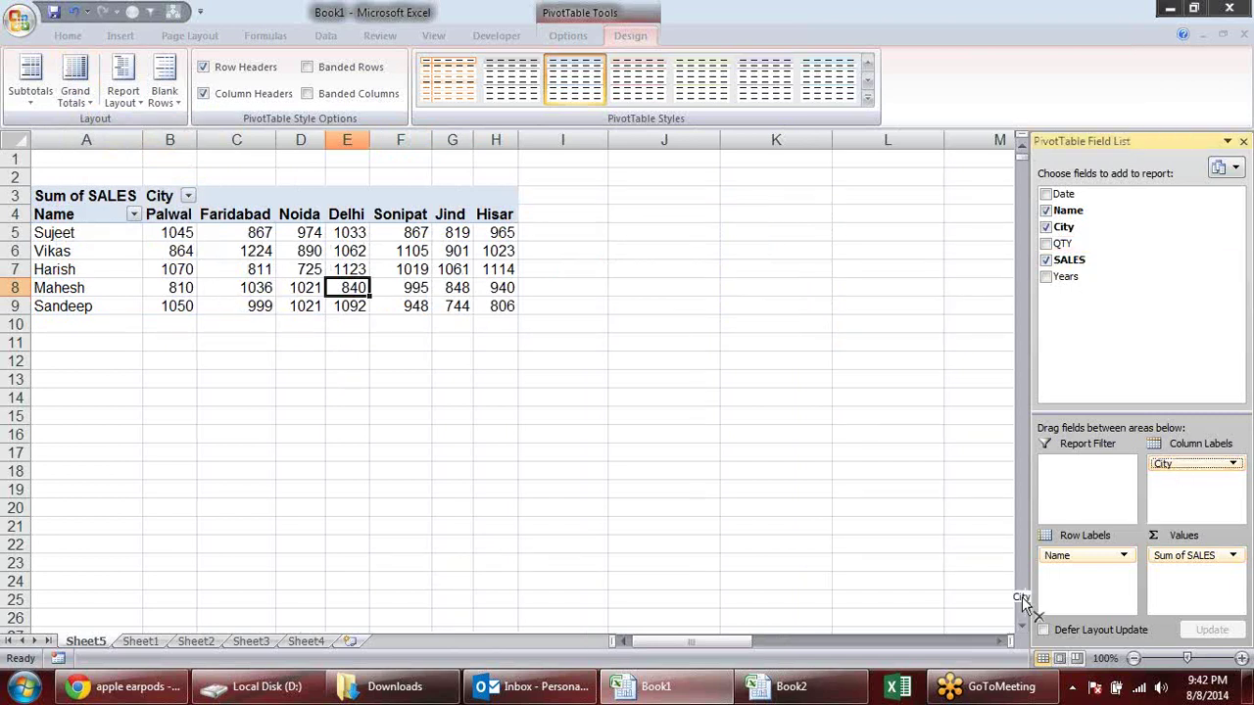
{"action": "scroll", "coordinate": [311, 351], "scroll_direction": "down", "scroll_amount": 5}
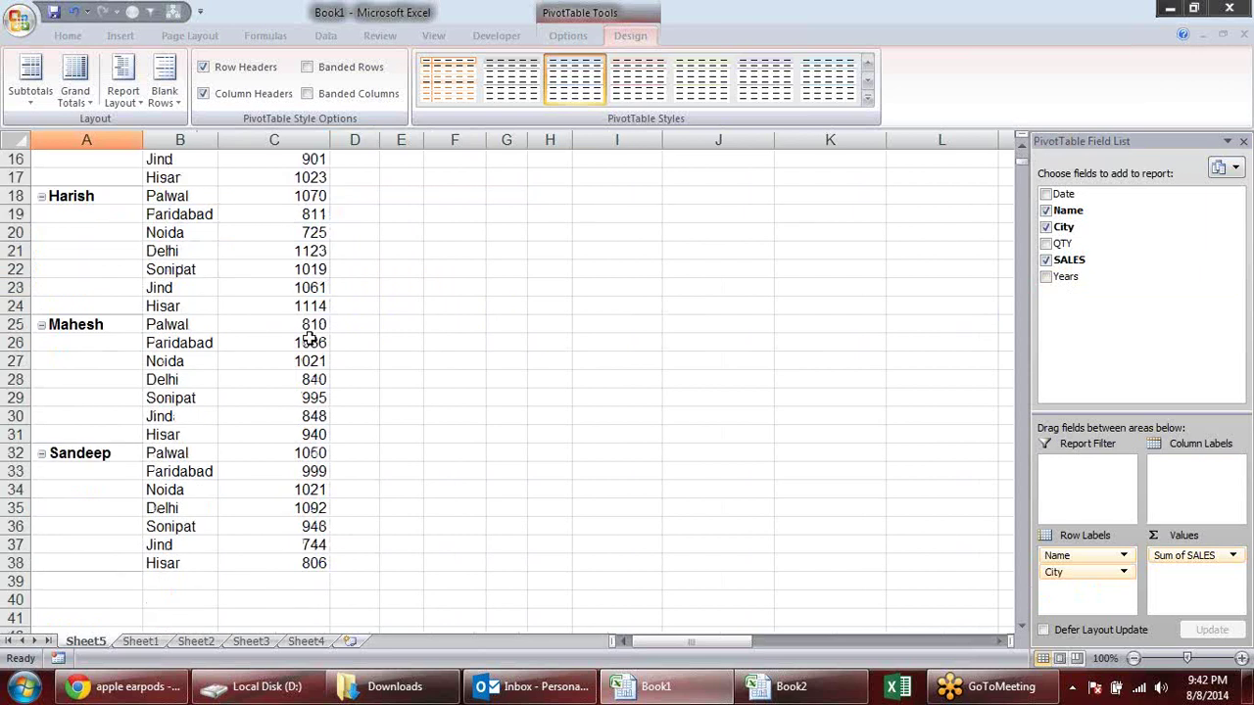
{"action": "mouse_move", "coordinate": [323, 566]}
{"action": "left_mouse_down"}
{"action": "mouse_move", "coordinate": [8, 16]}
{"action": "mouse_move", "coordinate": [51, 202]}
{"action": "left_mouse_up"}
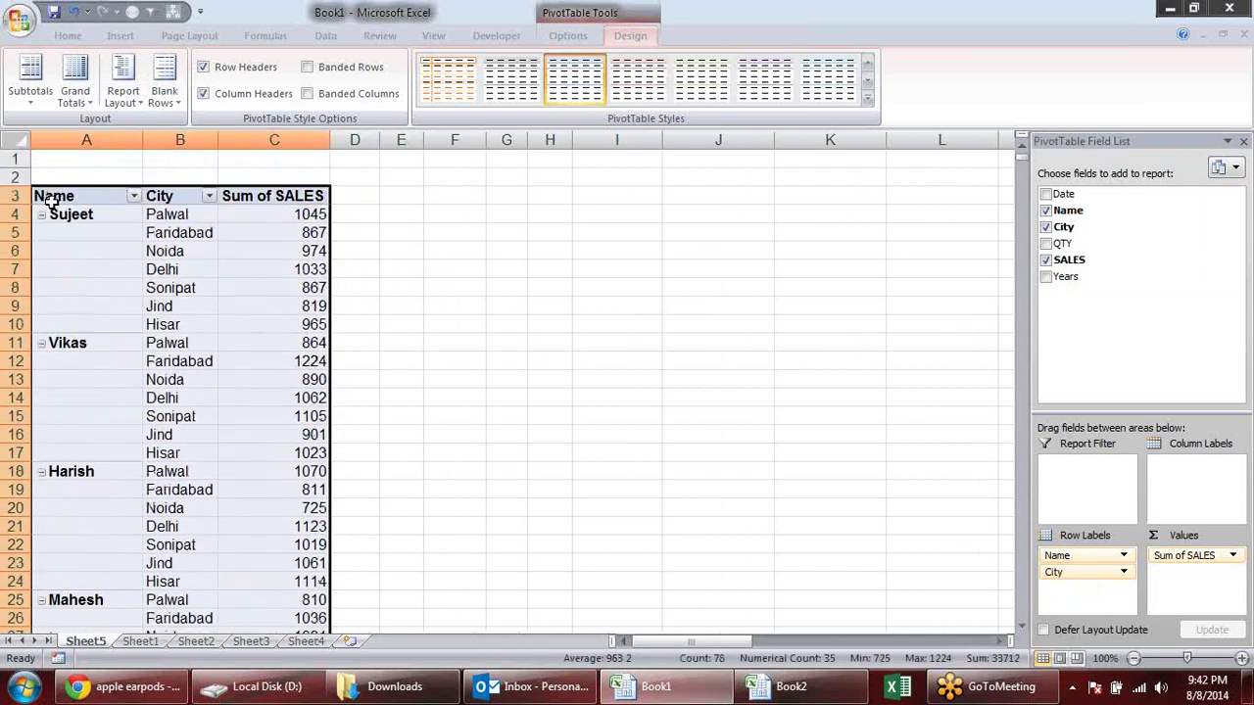
{"action": "key", "text": "ctrl+c"}
Step: Delete the old table in columns A to E of Book2's Sheet2
{"action": "key", "text": "ctrl+Tab"}
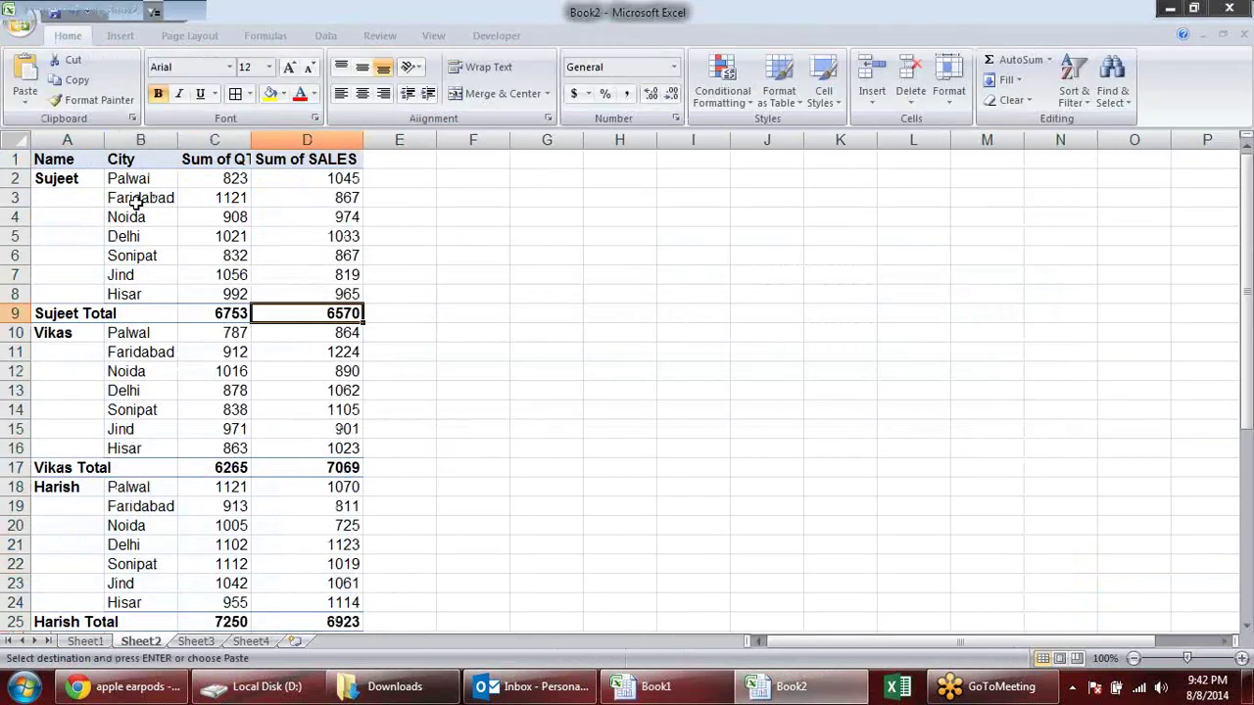
{"action": "left_click_drag", "start_coordinate": [70, 140], "coordinate": [387, 141]}
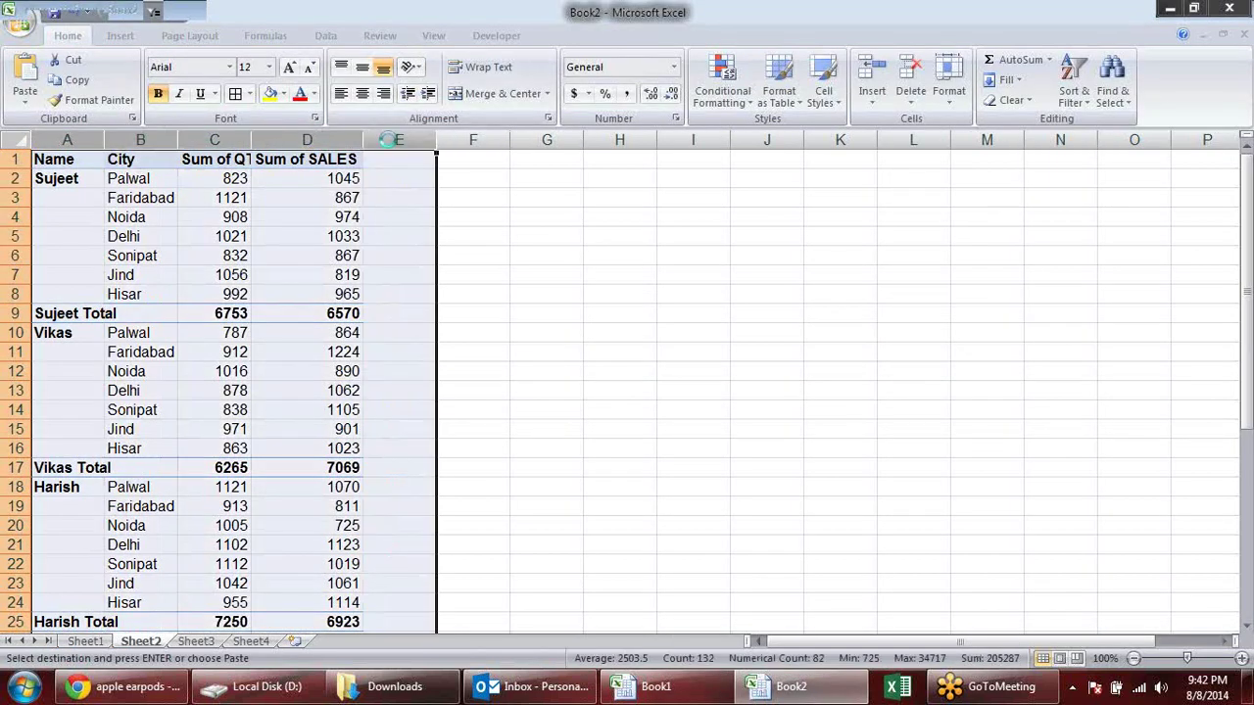
{"action": "key", "text": "ctrl+minus"}
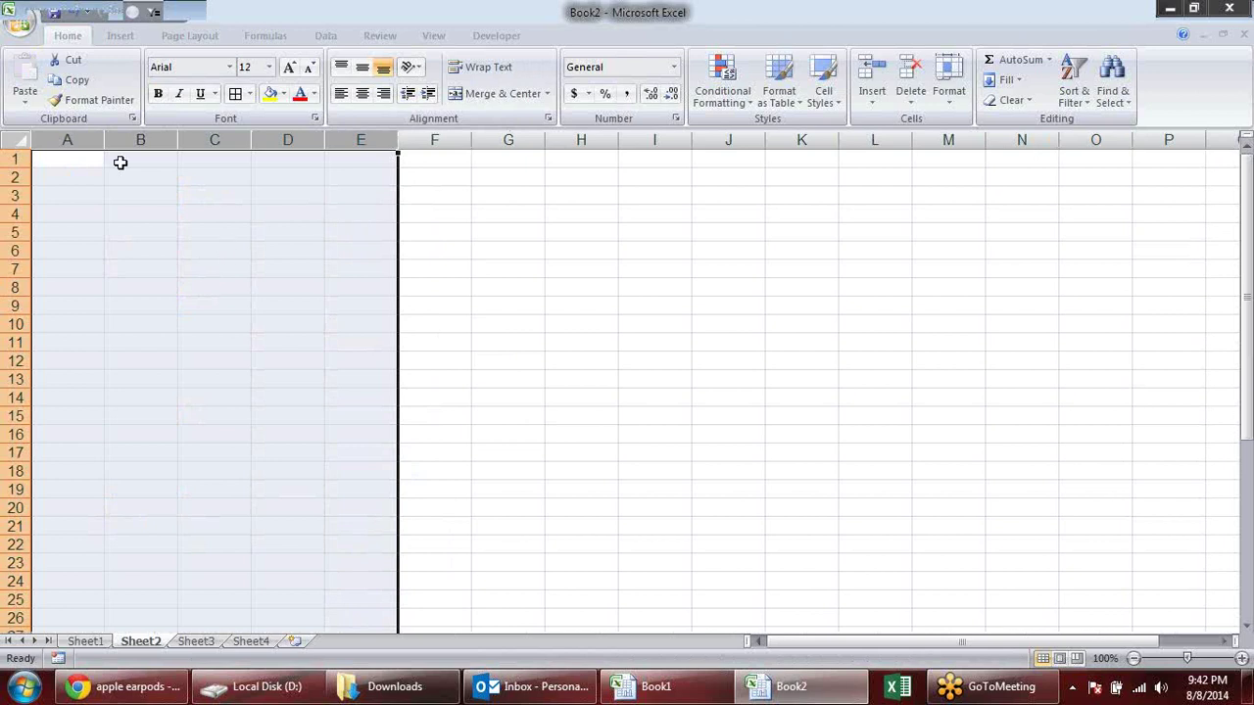
{"action": "left_click", "coordinate": [85, 163]}
Step: Paste the pivot at A1 in Book2's Sheet2 and autofit columns A to D
{"action": "key", "text": "ctrl+Tab"}
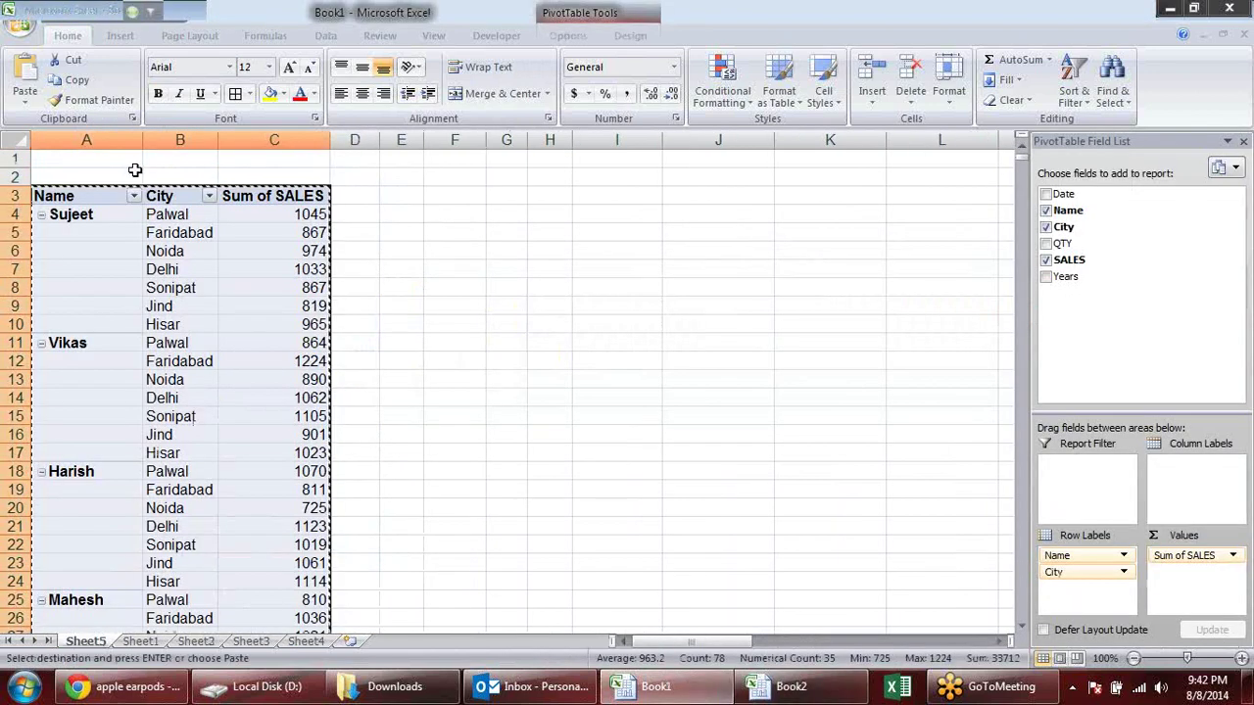
{"action": "key", "text": "alt+Tab"}
{"action": "key", "text": "ctrl+v"}
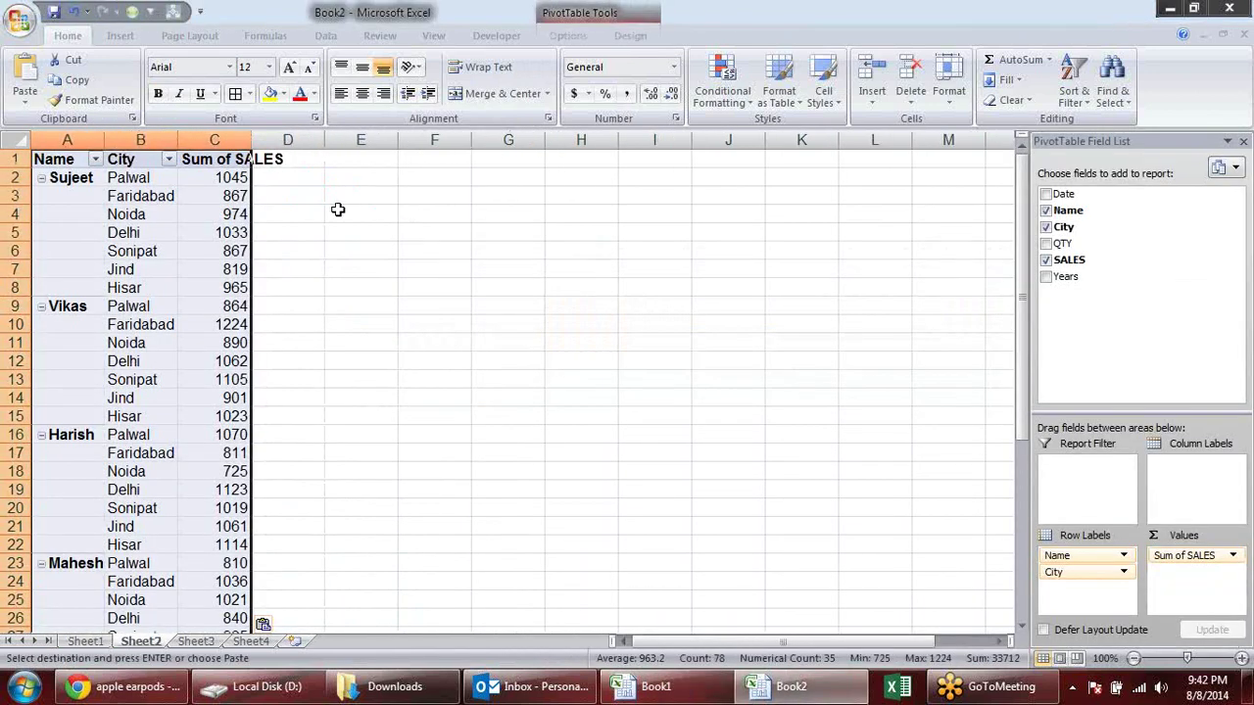
{"action": "left_click", "coordinate": [337, 208]}
{"action": "left_click_drag", "start_coordinate": [88, 140], "coordinate": [256, 133]}
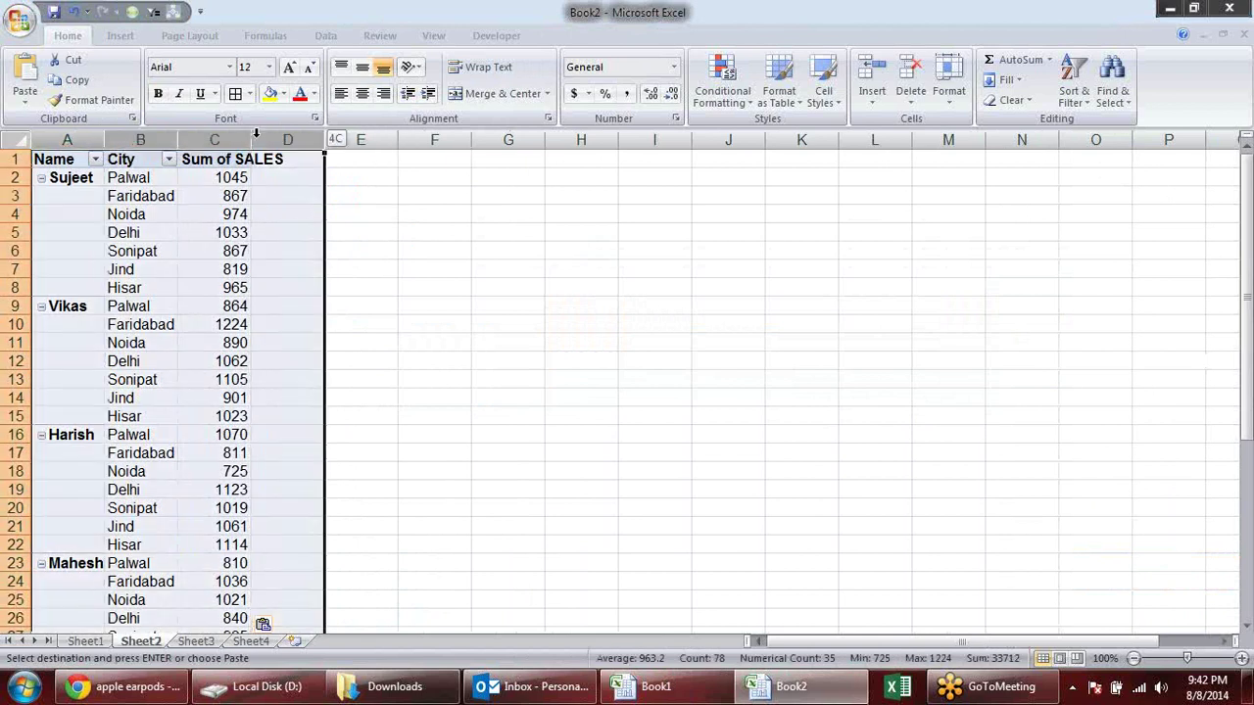
{"action": "double_click", "coordinate": [250, 136]}
{"action": "left_click", "coordinate": [378, 227]}
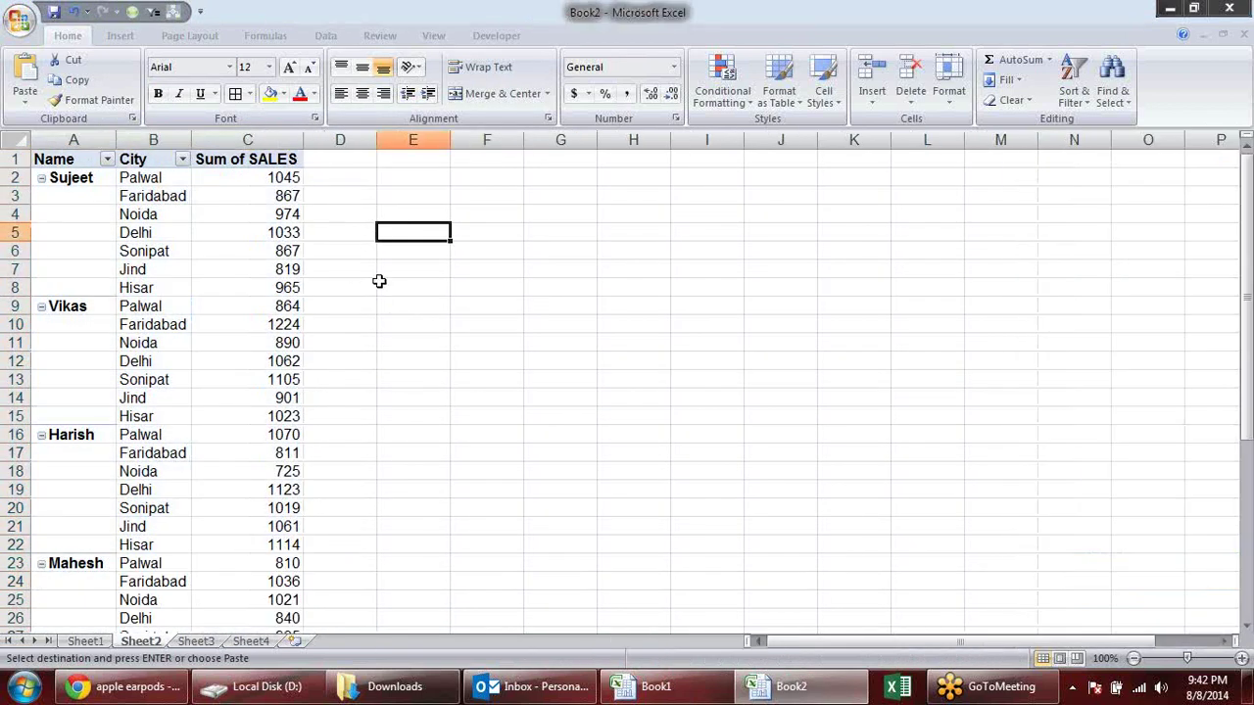
Step: Inspect and select the blank Name cells A31 to A36 under Sandeep
{"action": "scroll", "coordinate": [315, 230], "scroll_direction": "down", "scroll_amount": 4}
{"action": "scroll", "coordinate": [317, 233], "scroll_direction": "down", "scroll_amount": 2}
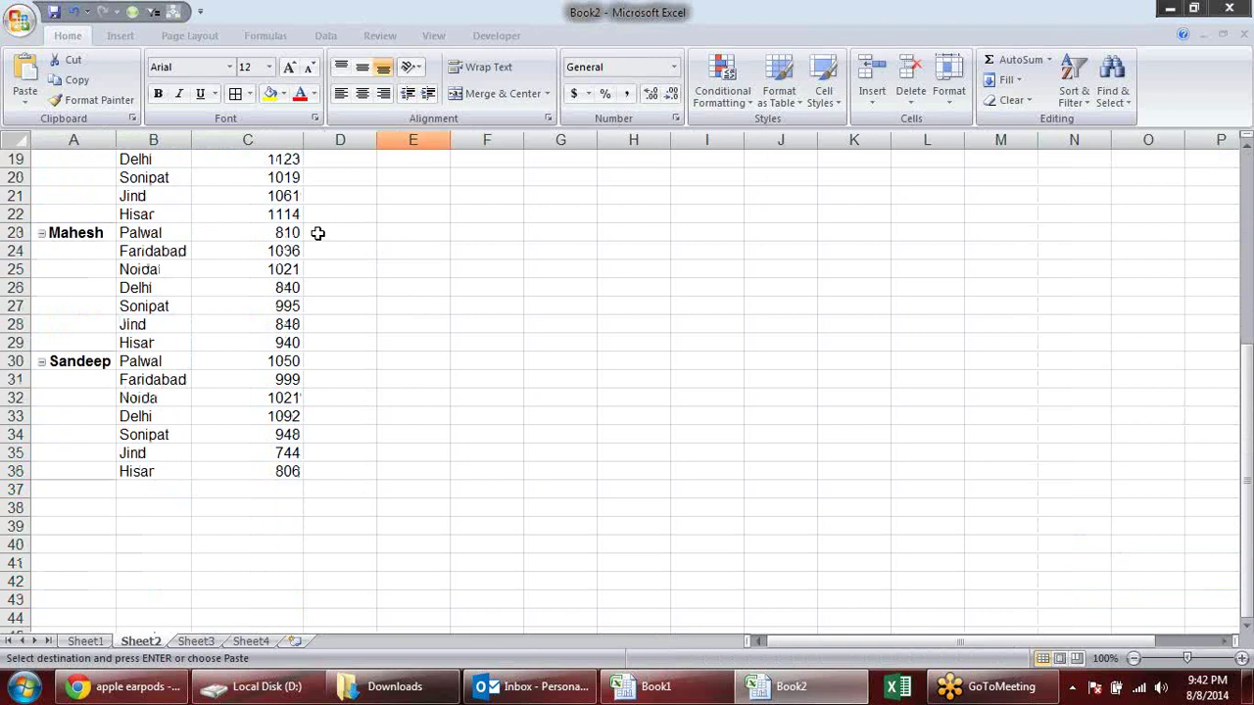
{"action": "left_click", "coordinate": [88, 374]}
{"action": "left_click", "coordinate": [89, 434]}
{"action": "left_click", "coordinate": [91, 471]}
{"action": "left_click", "coordinate": [98, 434]}
{"action": "left_click", "coordinate": [89, 381]}
{"action": "left_click", "coordinate": [91, 400]}
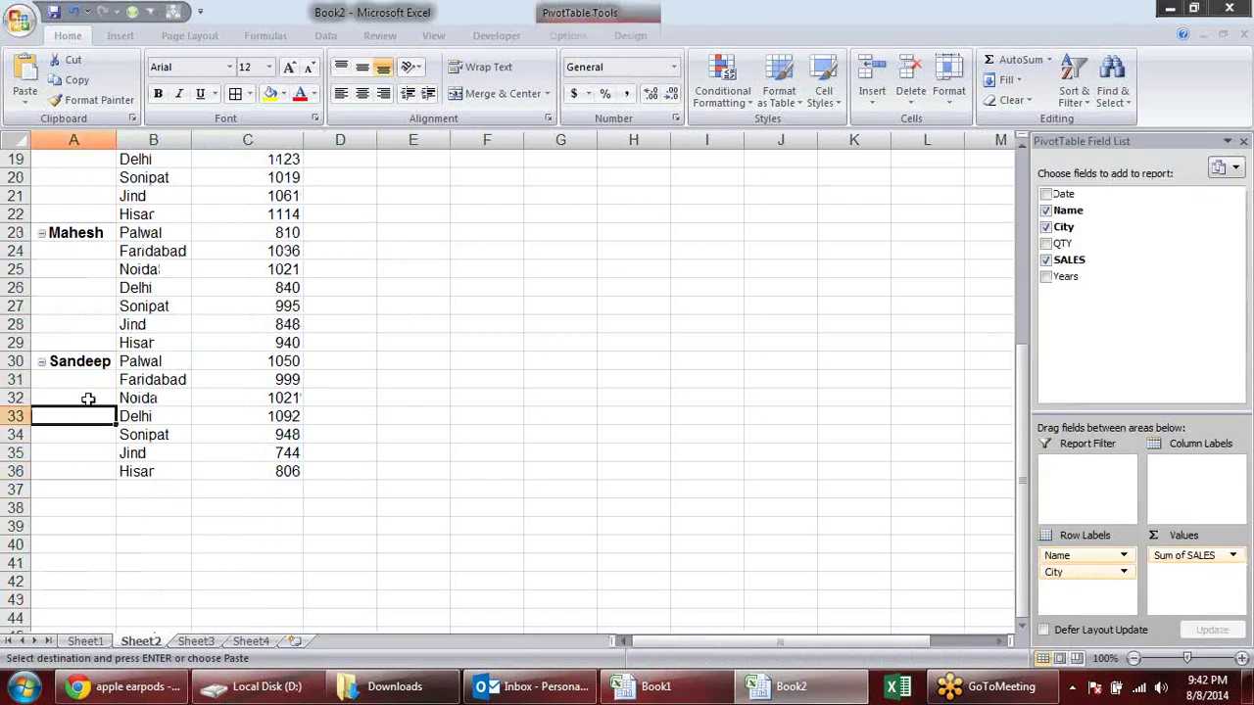
{"action": "left_click_drag", "start_coordinate": [90, 380], "coordinate": [94, 470]}
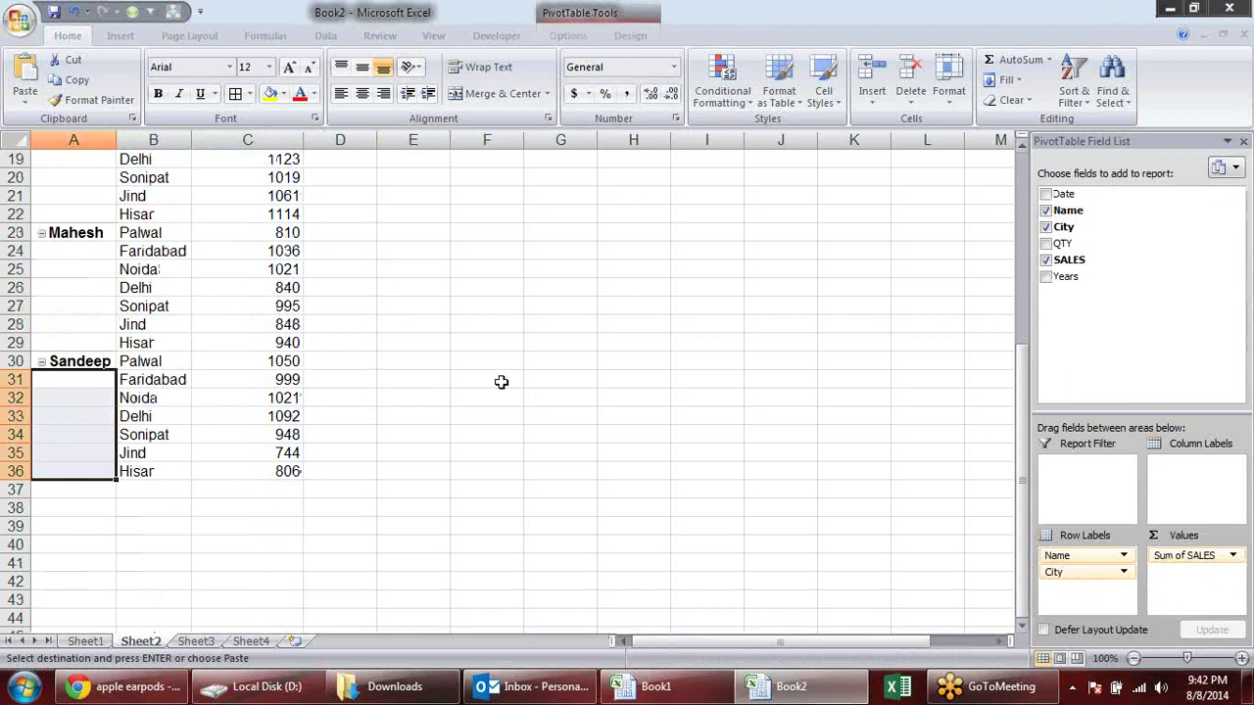
{"action": "scroll", "coordinate": [512, 367], "scroll_direction": "up", "scroll_amount": 1}
{"action": "scroll", "coordinate": [516, 369], "scroll_direction": "up", "scroll_amount": 5}
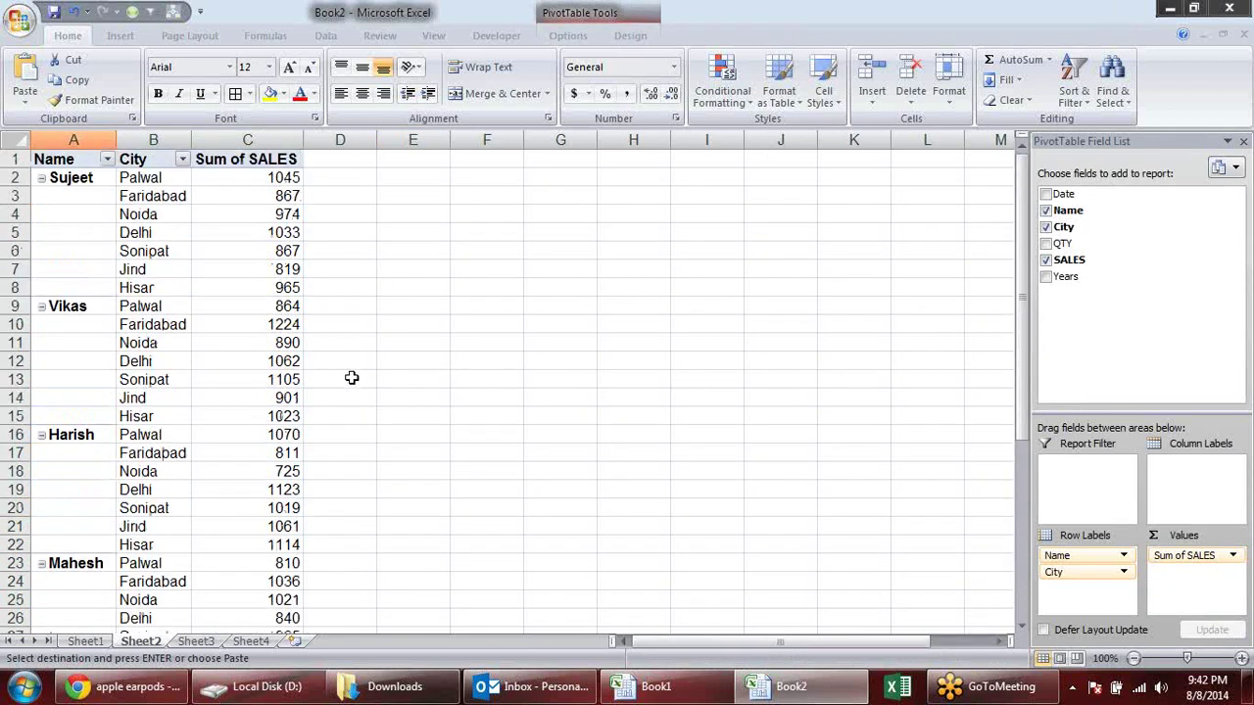
{"action": "left_click", "coordinate": [352, 378]}
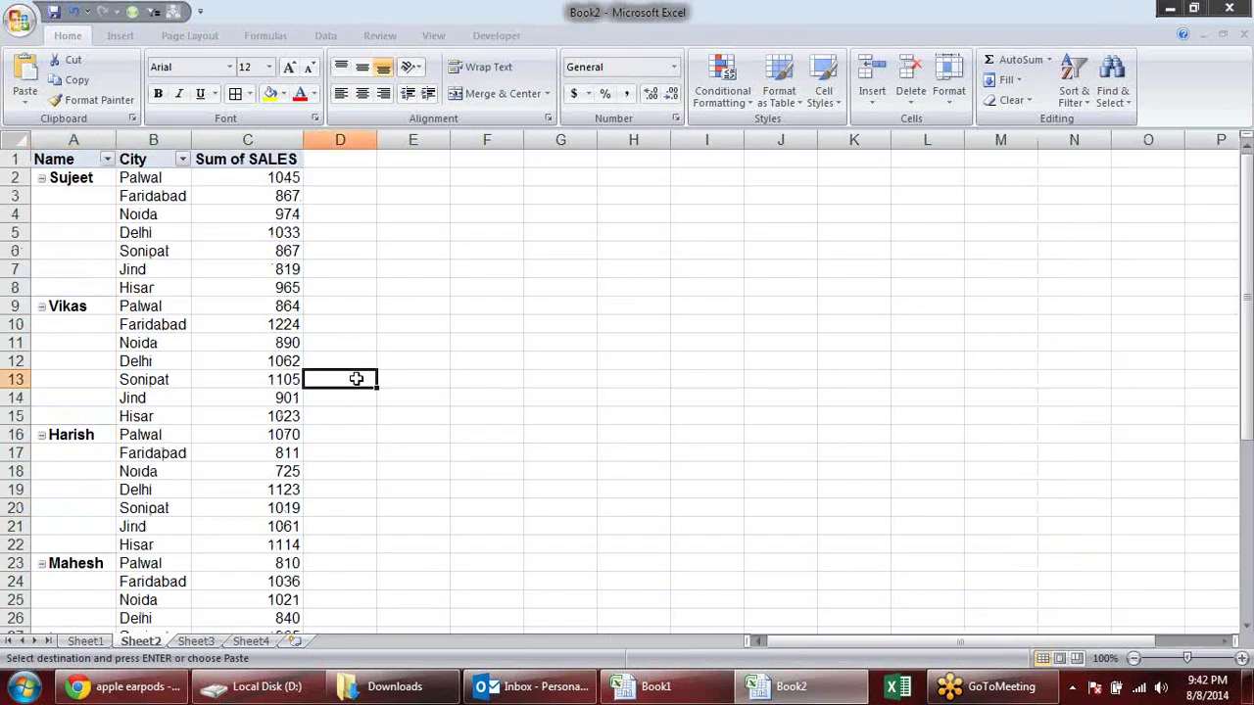
Step: Open and close the Name filter without changes, and cancel the pending copy
{"action": "left_click", "coordinate": [106, 160]}
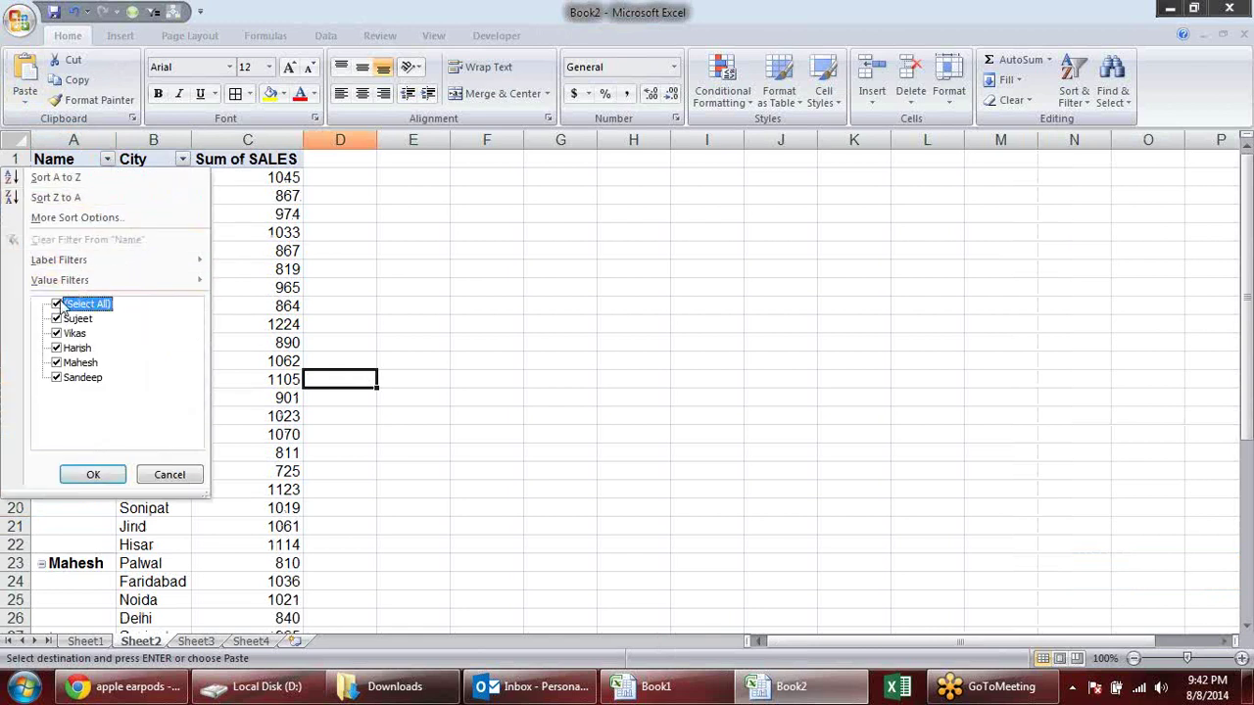
{"action": "key", "text": "Escape"}
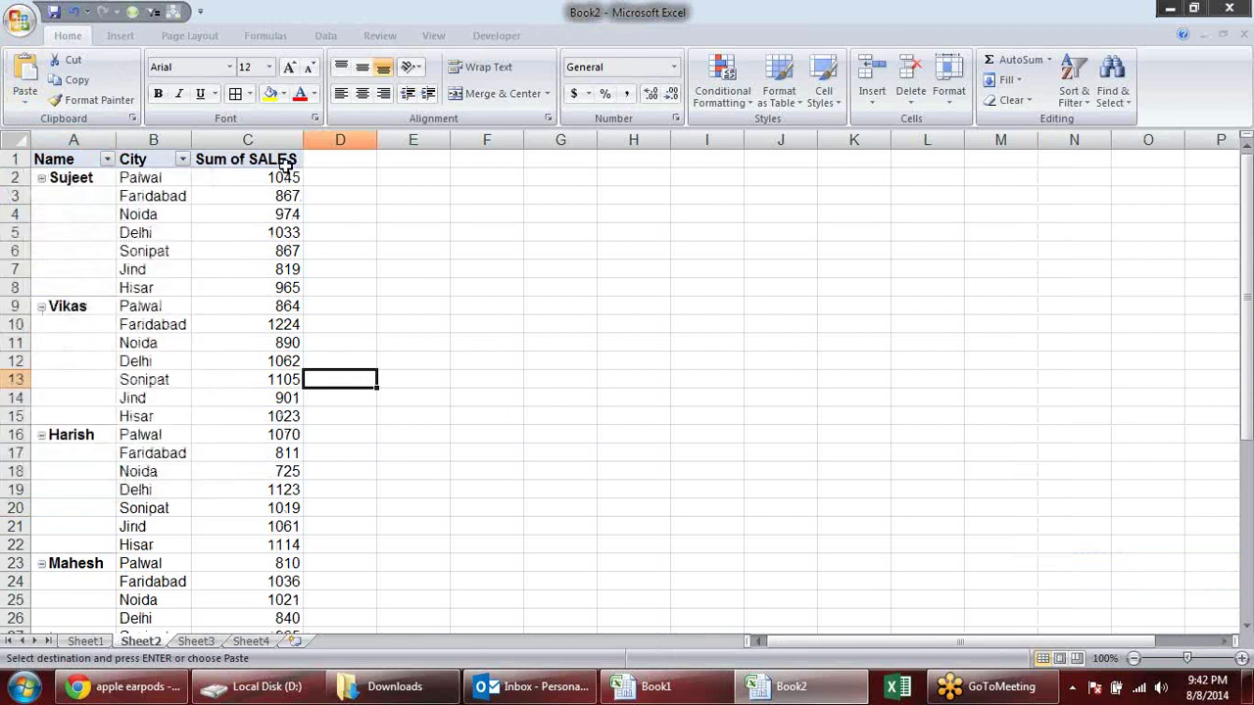
{"action": "key", "text": "Escape"}
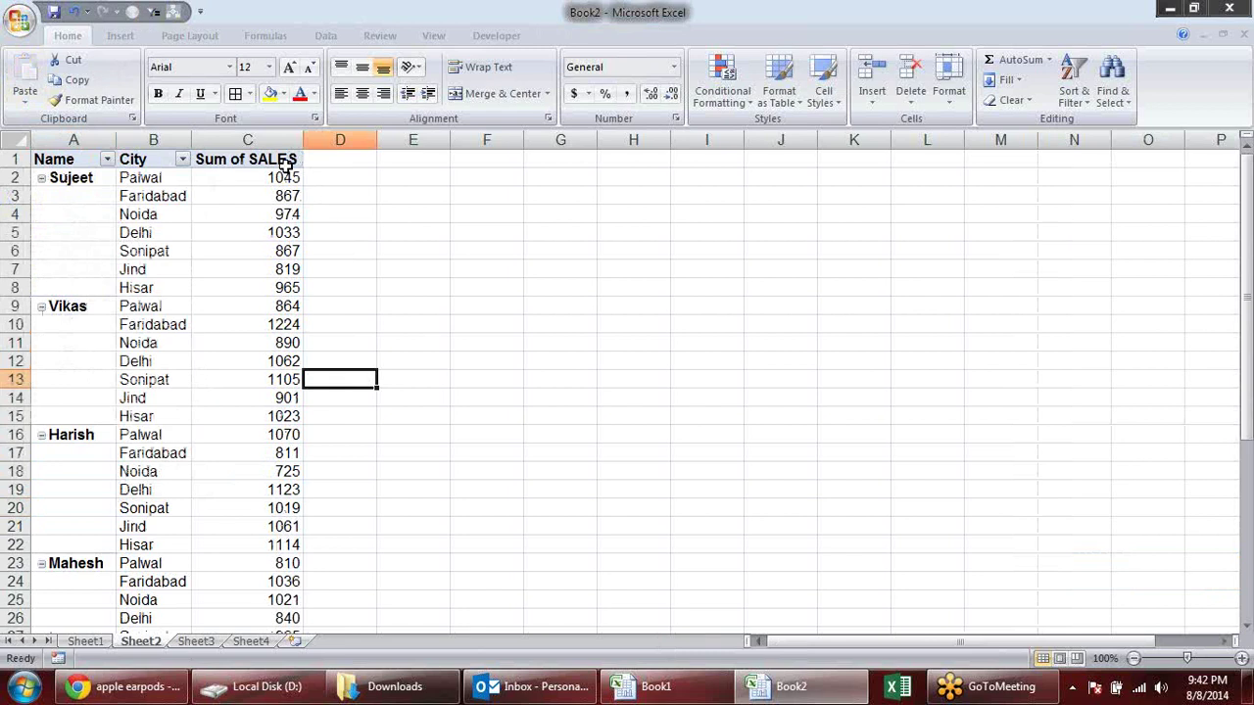
{"action": "left_click", "coordinate": [197, 251]}
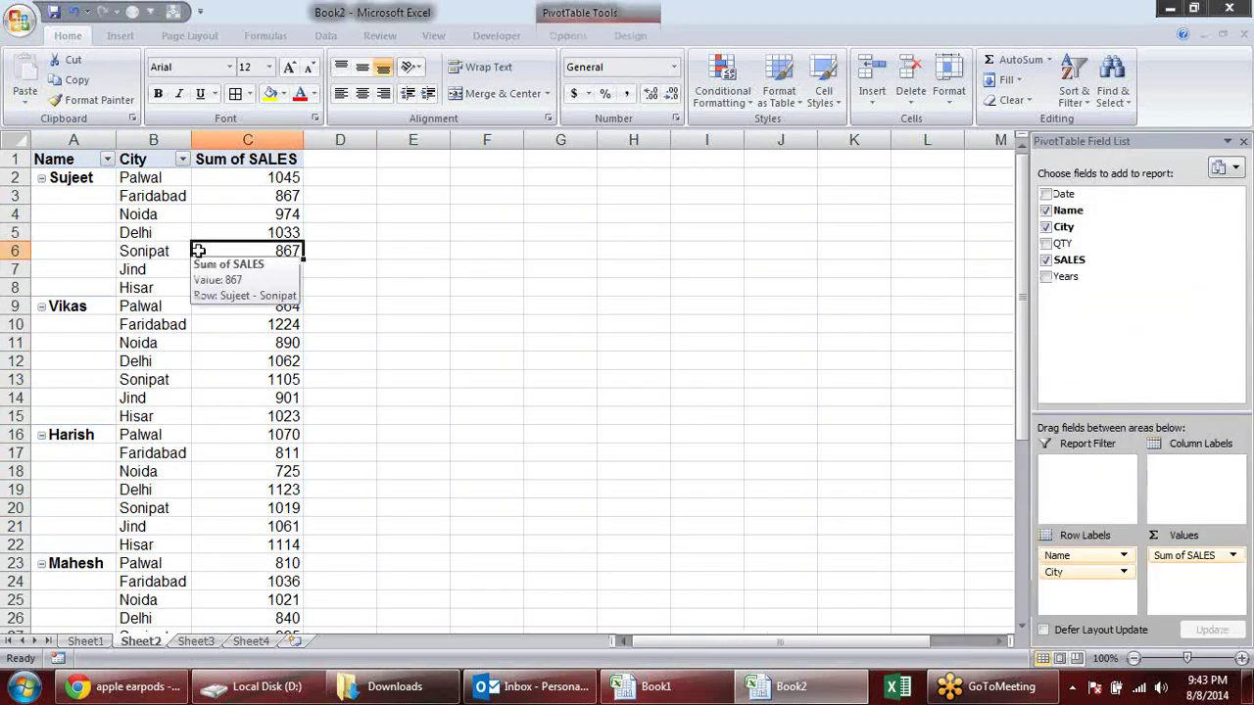
Step: Select and copy the whole Name/City/Sum of SALES table on Book2's Sheet2
{"action": "left_click", "coordinate": [86, 162]}
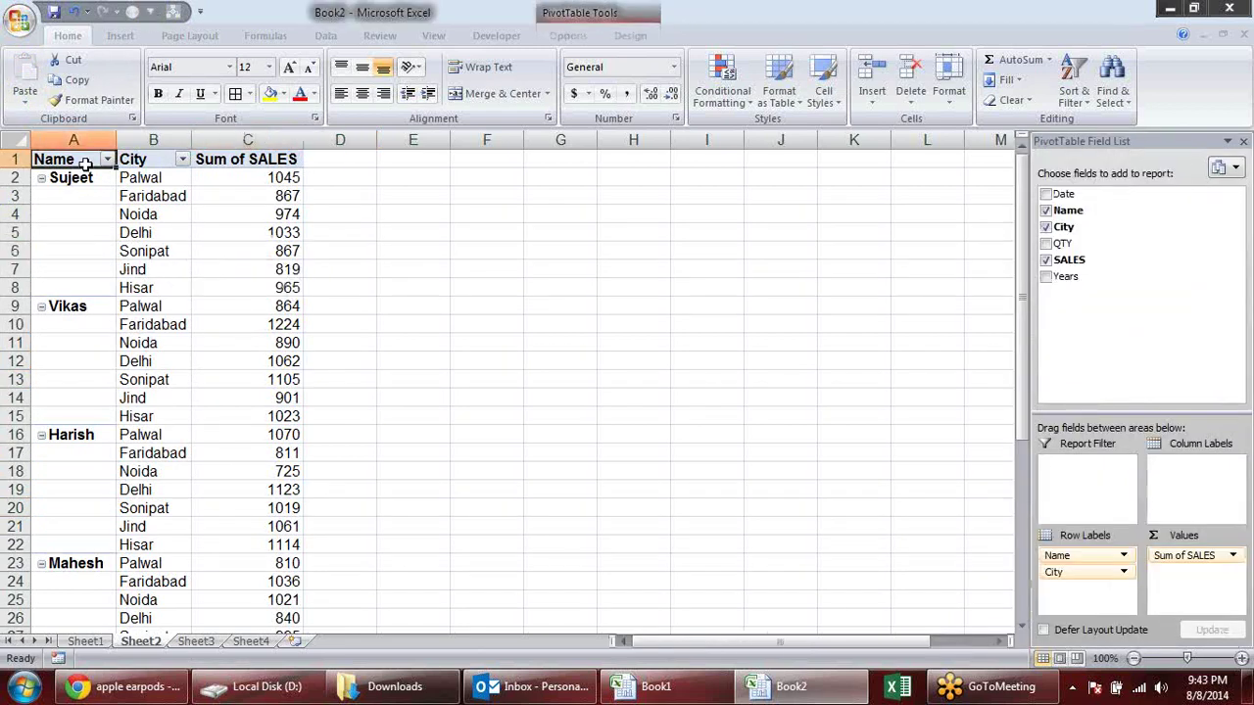
{"action": "left_click", "coordinate": [245, 160]}
{"action": "key", "text": "ctrl+shift+Left"}
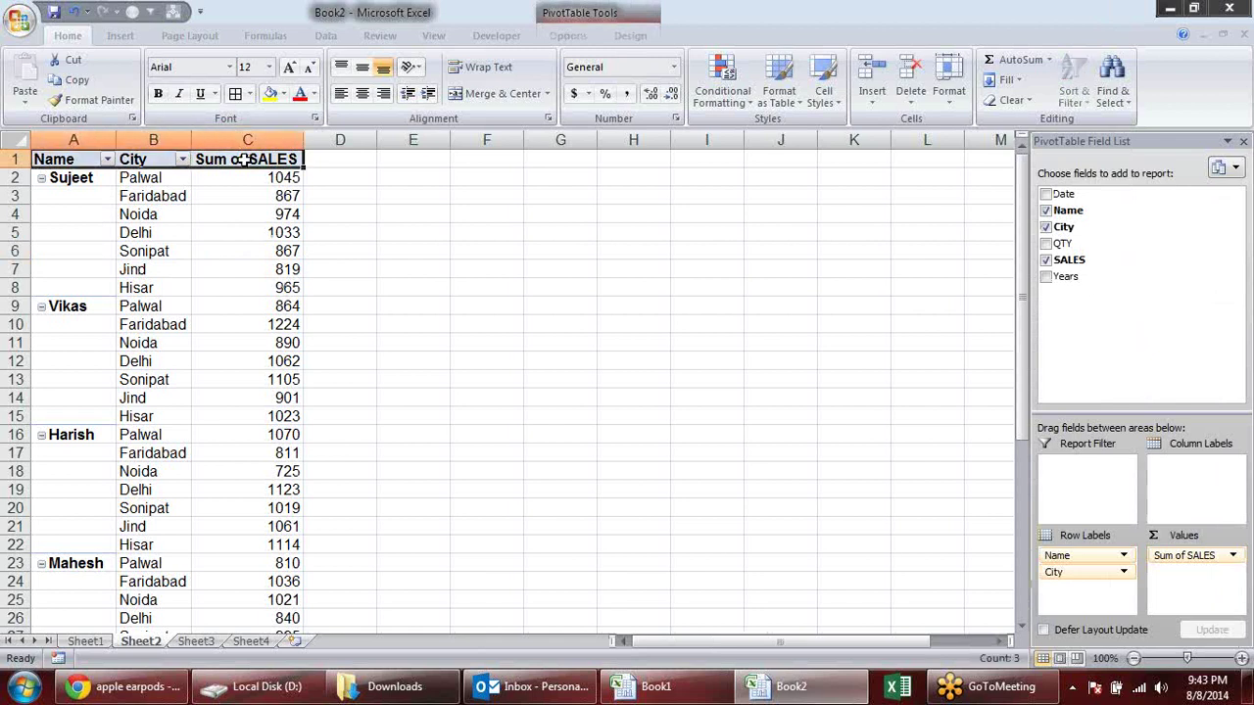
{"action": "key", "text": "ctrl+shift+Down"}
{"action": "key", "text": "ctrl+c"}
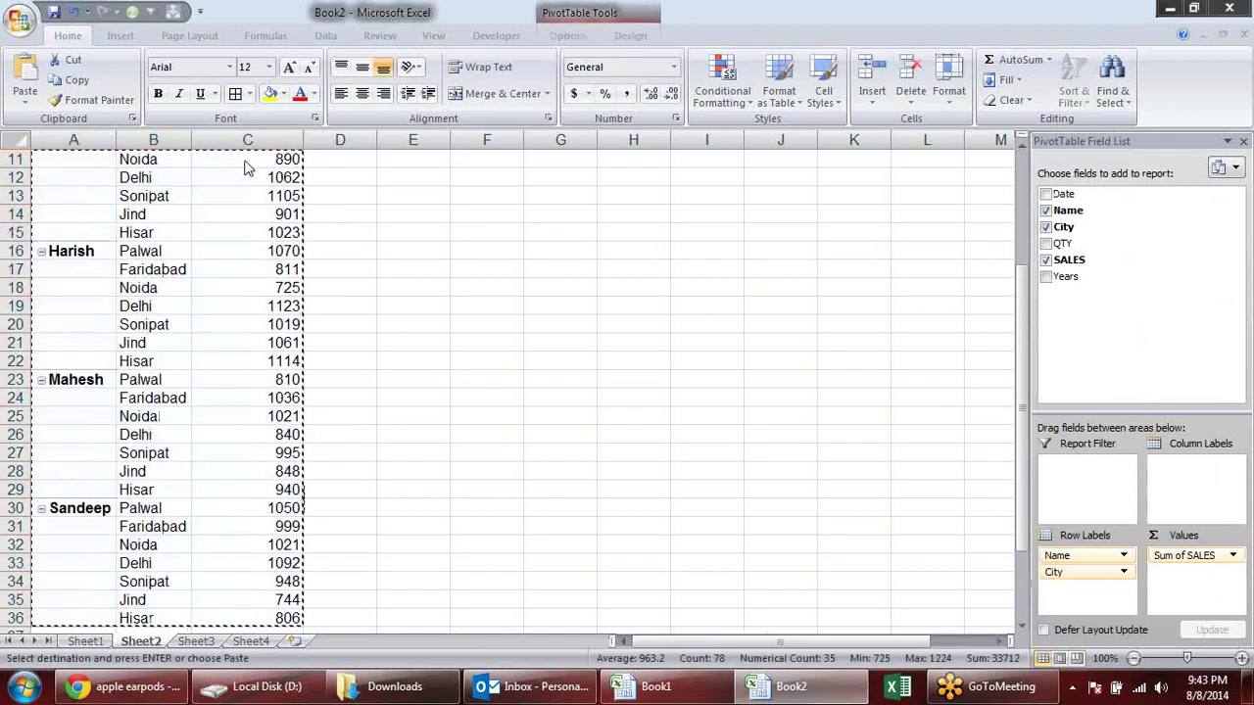
{"action": "key", "text": "ctrl+Tab"}
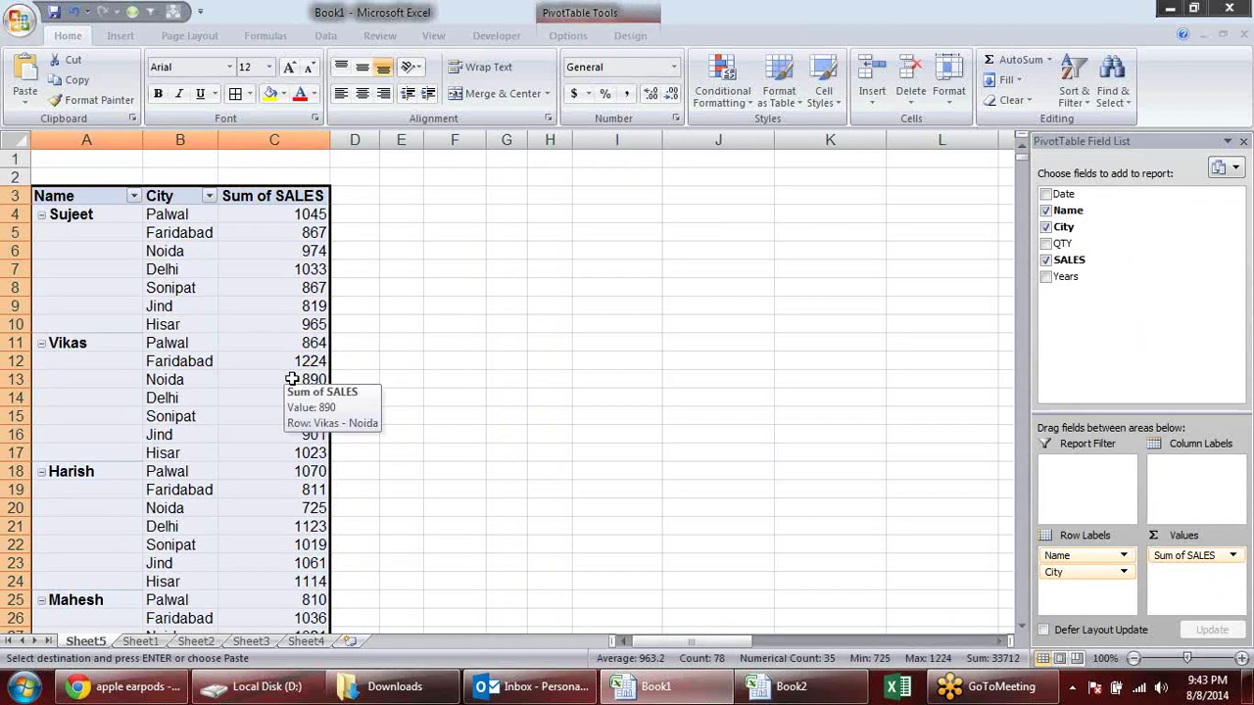
{"action": "key", "text": "ctrl+Tab"}
{"action": "key", "text": "ctrl+Tab"}
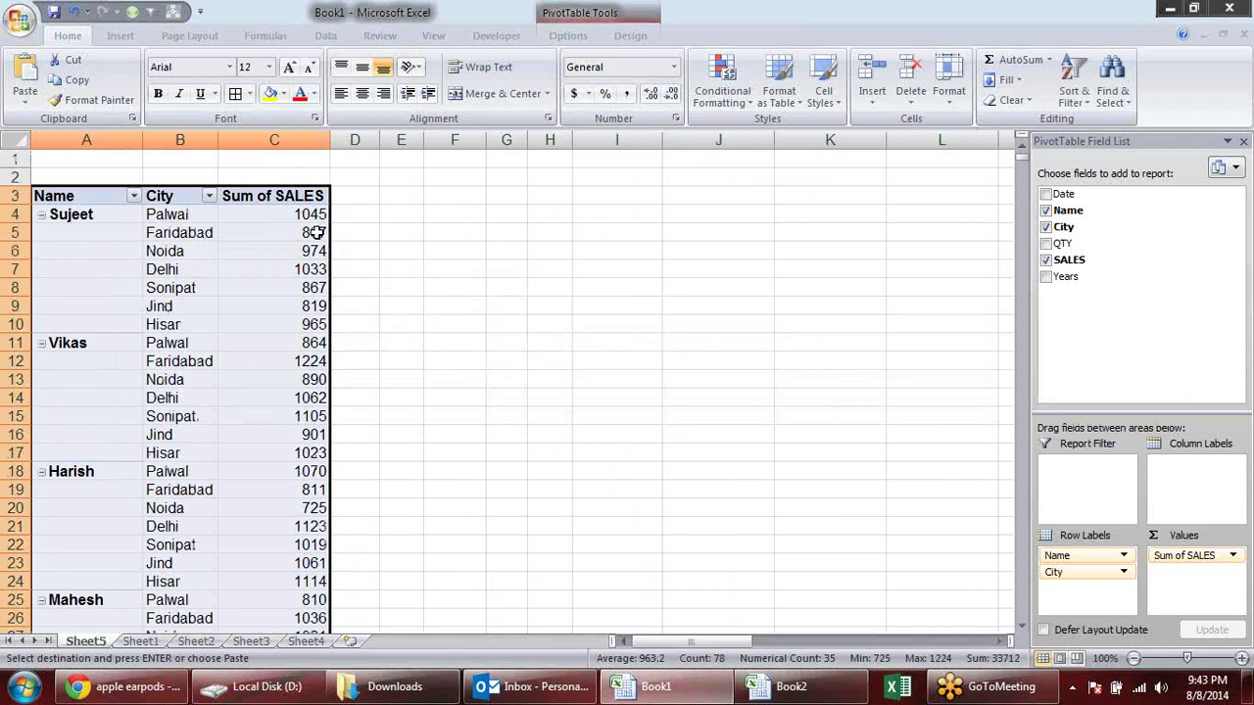
{"action": "key", "text": "ctrl+Tab"}
{"action": "scroll", "coordinate": [361, 423], "scroll_direction": "up", "scroll_amount": 4}
{"action": "key", "text": "Escape"}
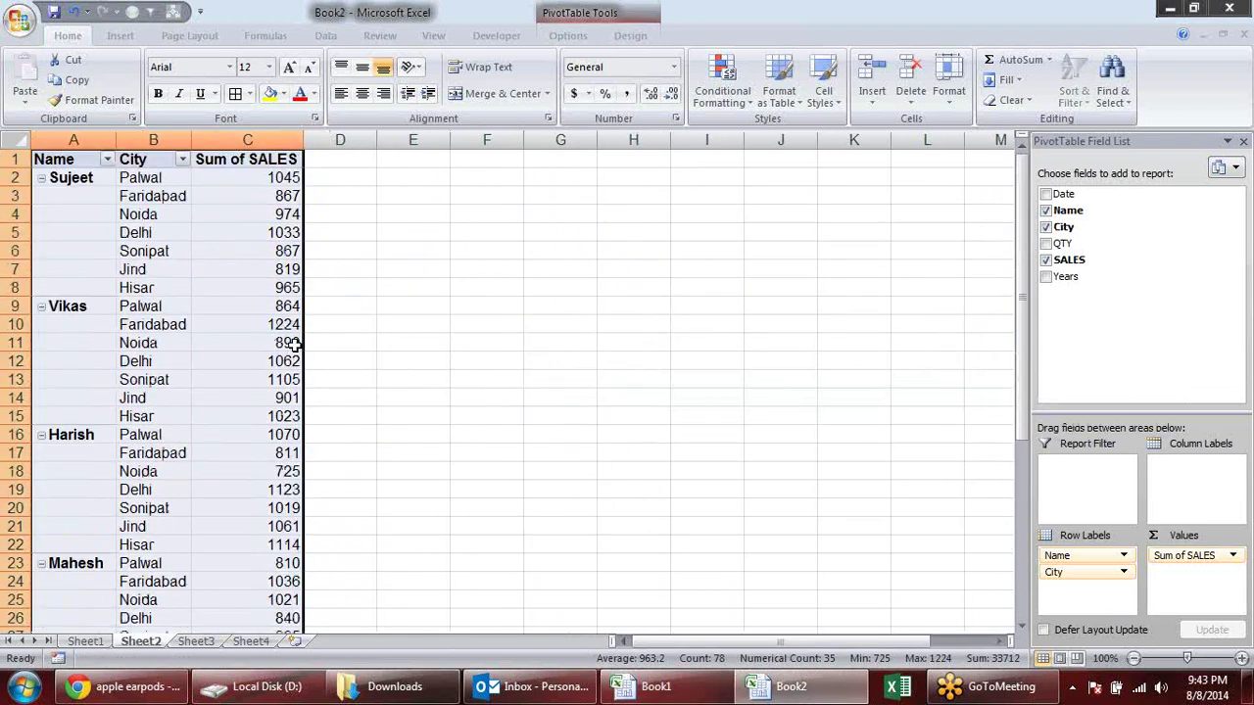
Step: Paste the copied pivot range over itself as values only with Paste Special
{"action": "key", "text": "ctrl+c"}
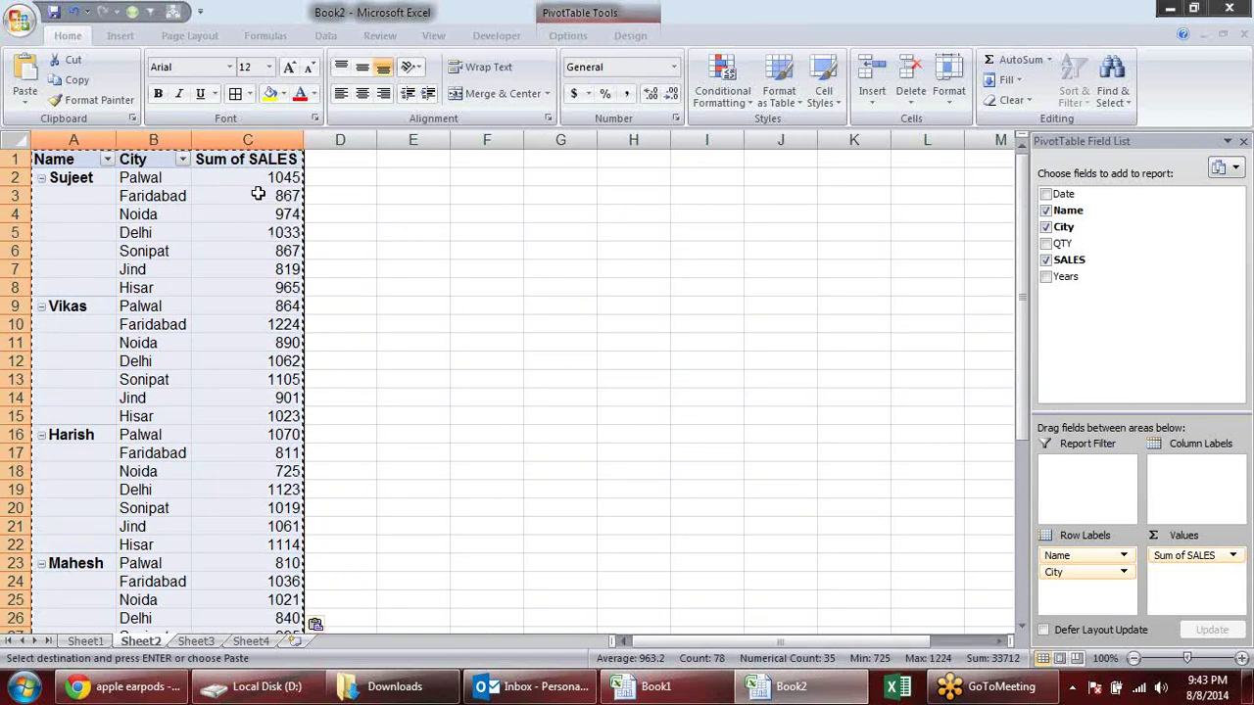
{"action": "key", "text": "Escape"}
{"action": "key", "text": "ctrl+c"}
{"action": "key", "text": "ctrl+alt+v"}
{"action": "key", "text": "v"}
{"action": "key", "text": "Return"}
Step: Check the pasted values, including the blank Name cells and Sujeet's name cell
{"action": "key", "text": "Escape"}
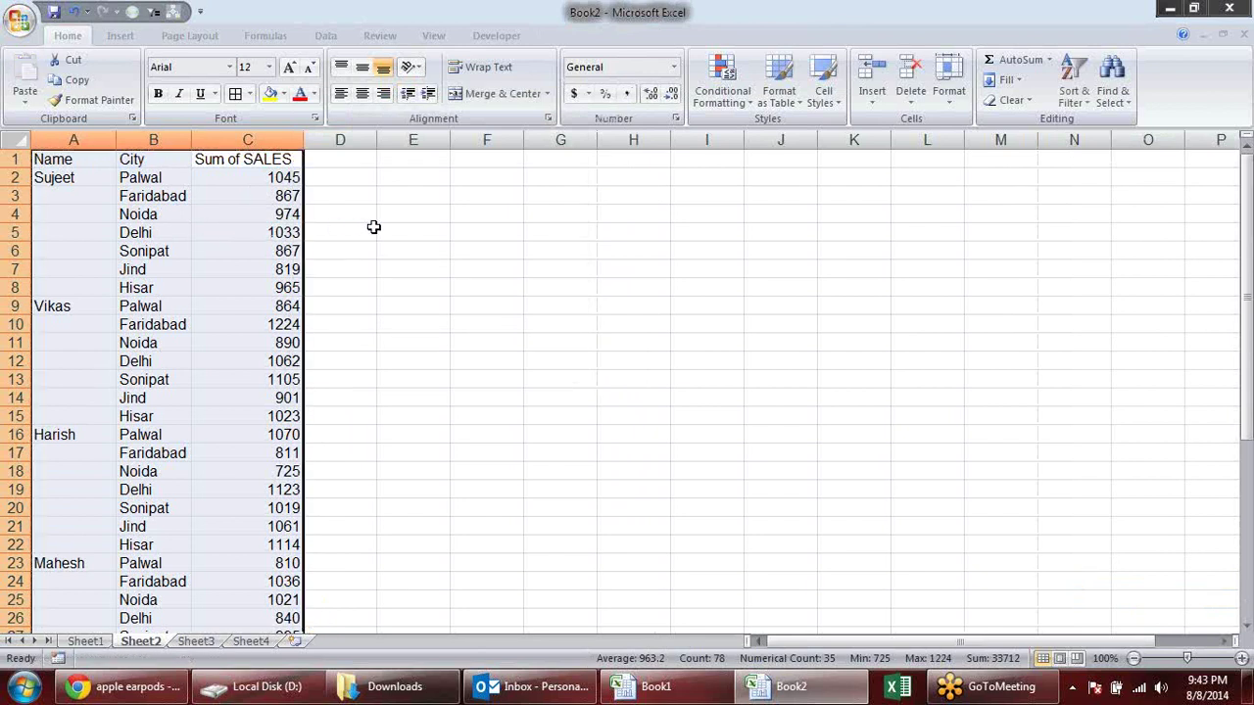
{"action": "left_click", "coordinate": [374, 228]}
{"action": "left_click", "coordinate": [243, 294]}
{"action": "left_click", "coordinate": [123, 252]}
{"action": "left_click", "coordinate": [242, 210]}
{"action": "left_click", "coordinate": [52, 192]}
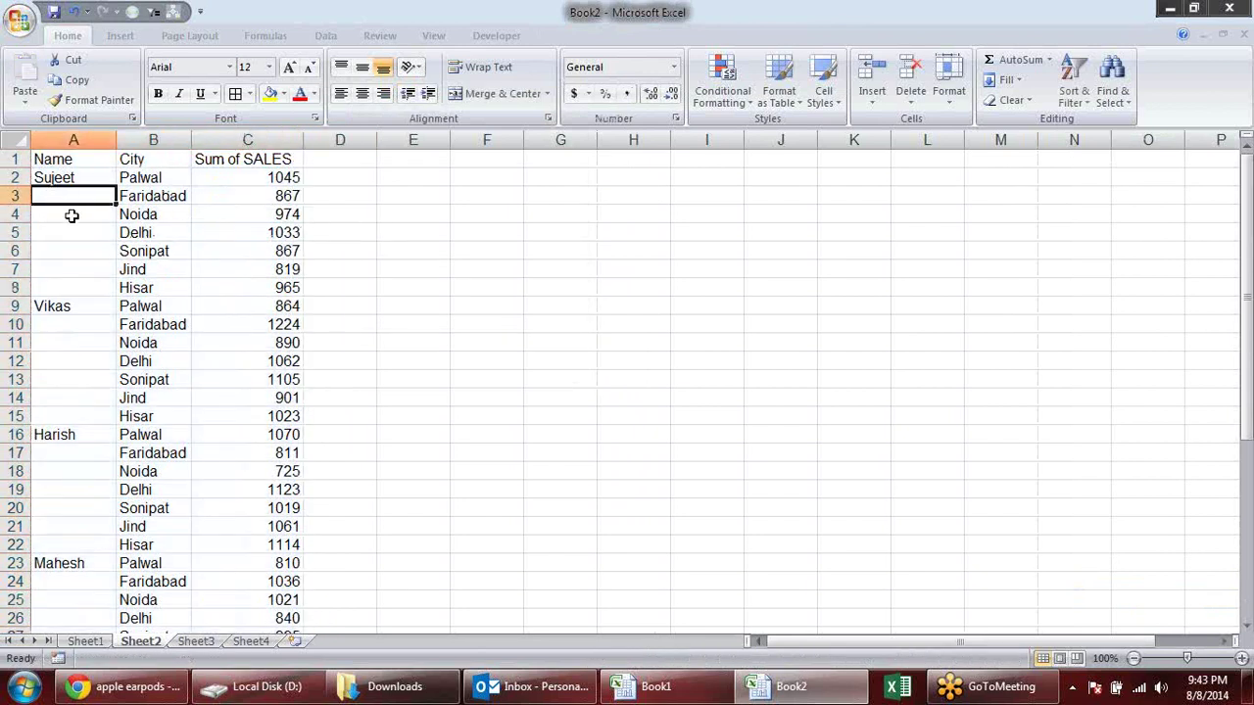
{"action": "left_click", "coordinate": [73, 246]}
{"action": "left_click", "coordinate": [102, 286]}
{"action": "left_click", "coordinate": [75, 180]}
Step: Turn on Filter for A1:C36 and filter Name to show only (Blanks)
{"action": "left_click", "coordinate": [96, 158]}
{"action": "left_click", "coordinate": [244, 157]}
{"action": "key", "text": "ctrl+shift+Left"}
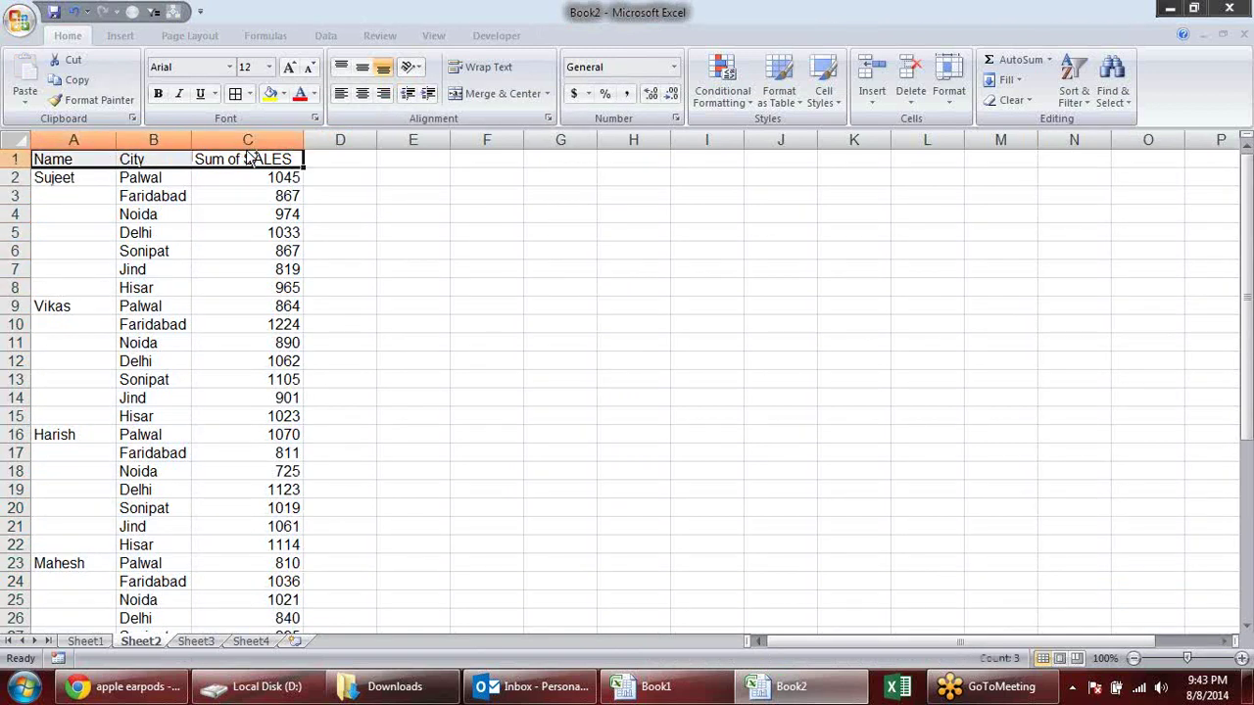
{"action": "key", "text": "ctrl+shift+Down"}
{"action": "scroll", "coordinate": [246, 149], "scroll_direction": "up", "scroll_amount": 4}
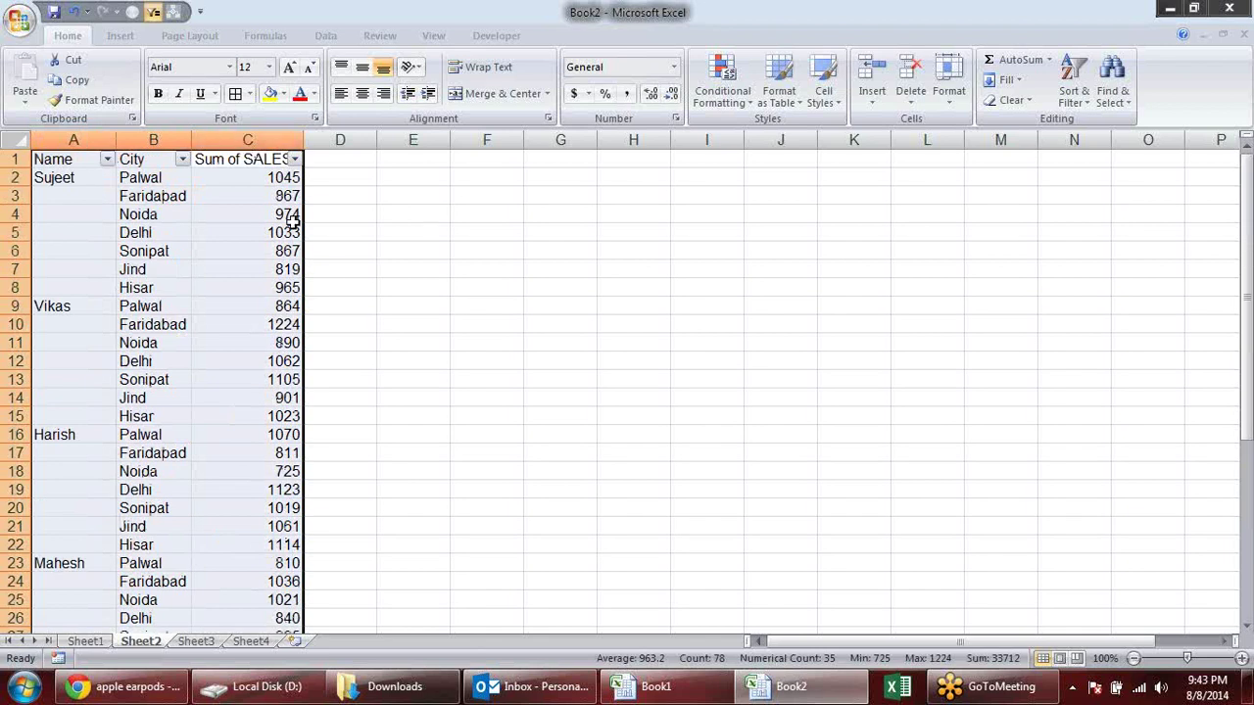
{"action": "left_click", "coordinate": [357, 266]}
{"action": "left_click", "coordinate": [107, 159]}
{"action": "left_click", "coordinate": [57, 304]}
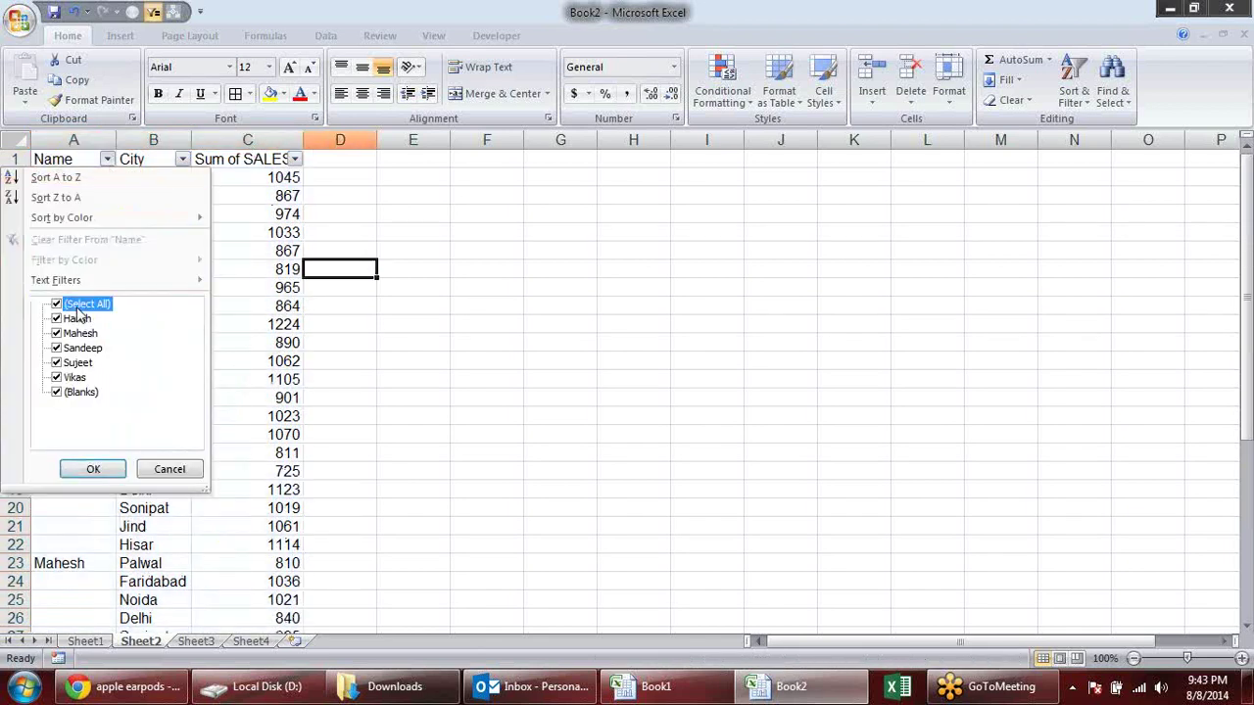
{"action": "left_click", "coordinate": [56, 392]}
{"action": "left_click", "coordinate": [92, 470]}
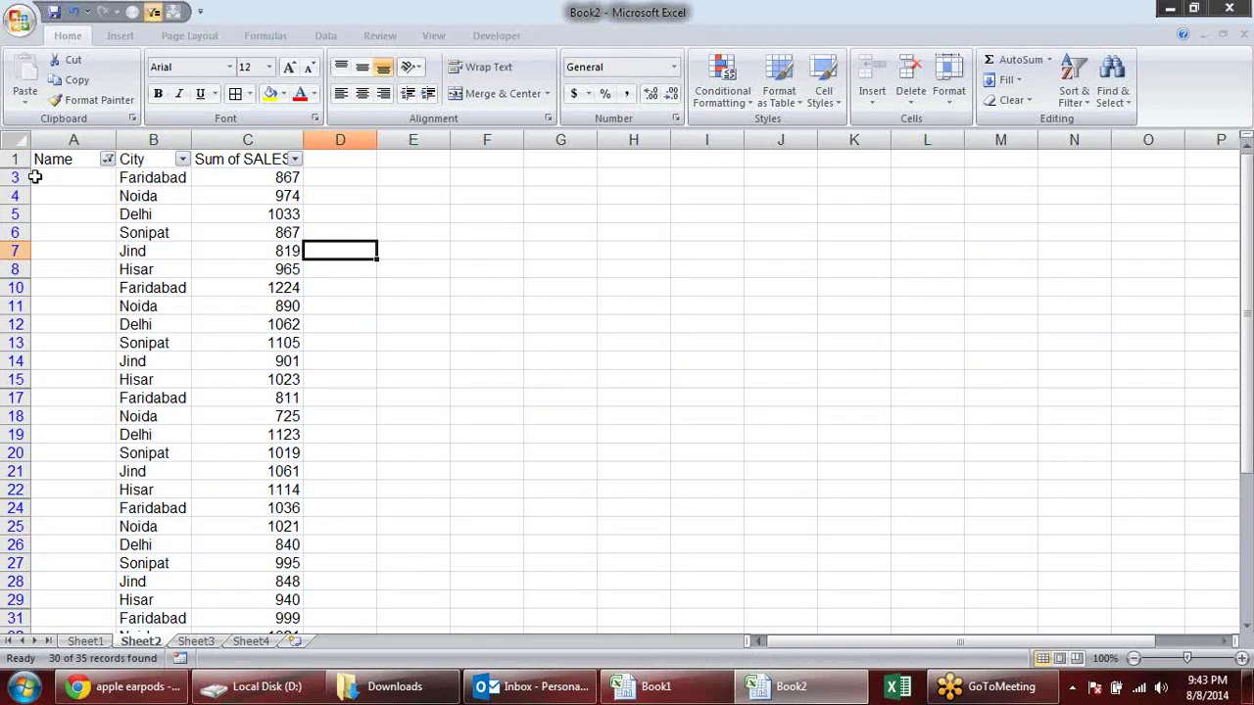
Step: Enter =A2 in A3 and fill it down the visible blank Name cells to row 36
{"action": "left_click", "coordinate": [56, 177]}
{"action": "type", "text": "="}
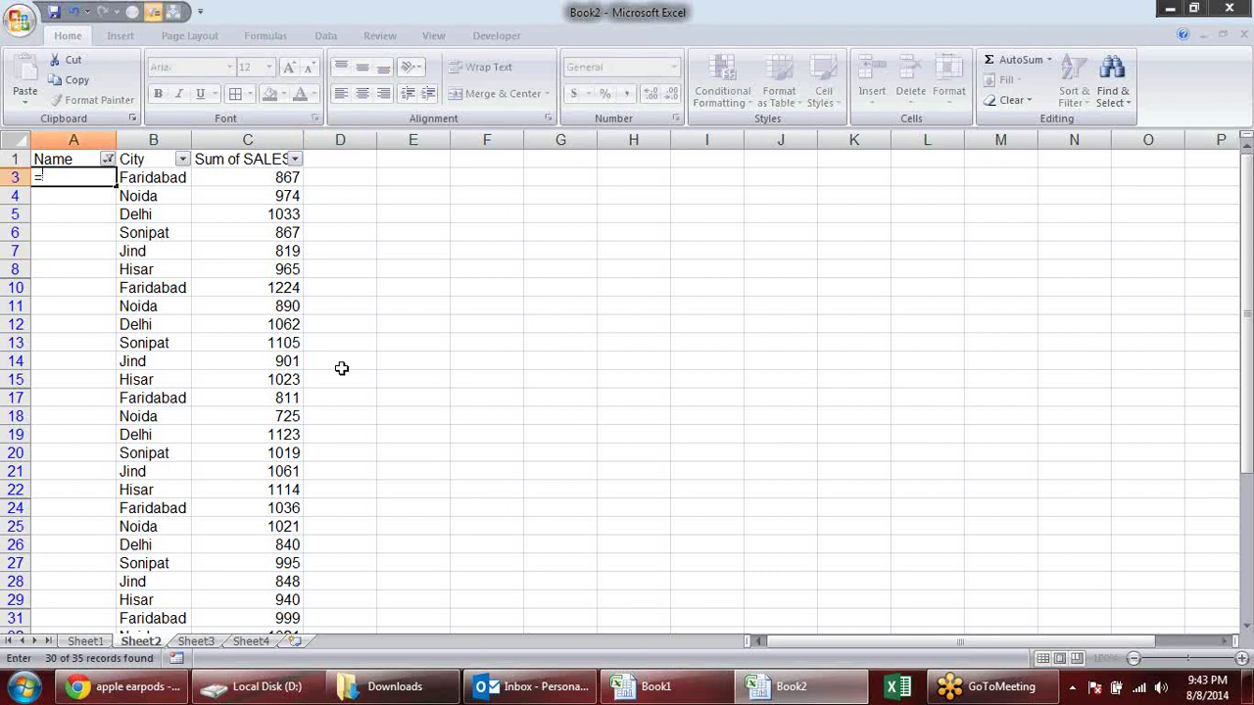
{"action": "type", "text": "A2"}
{"action": "key", "text": "Return"}
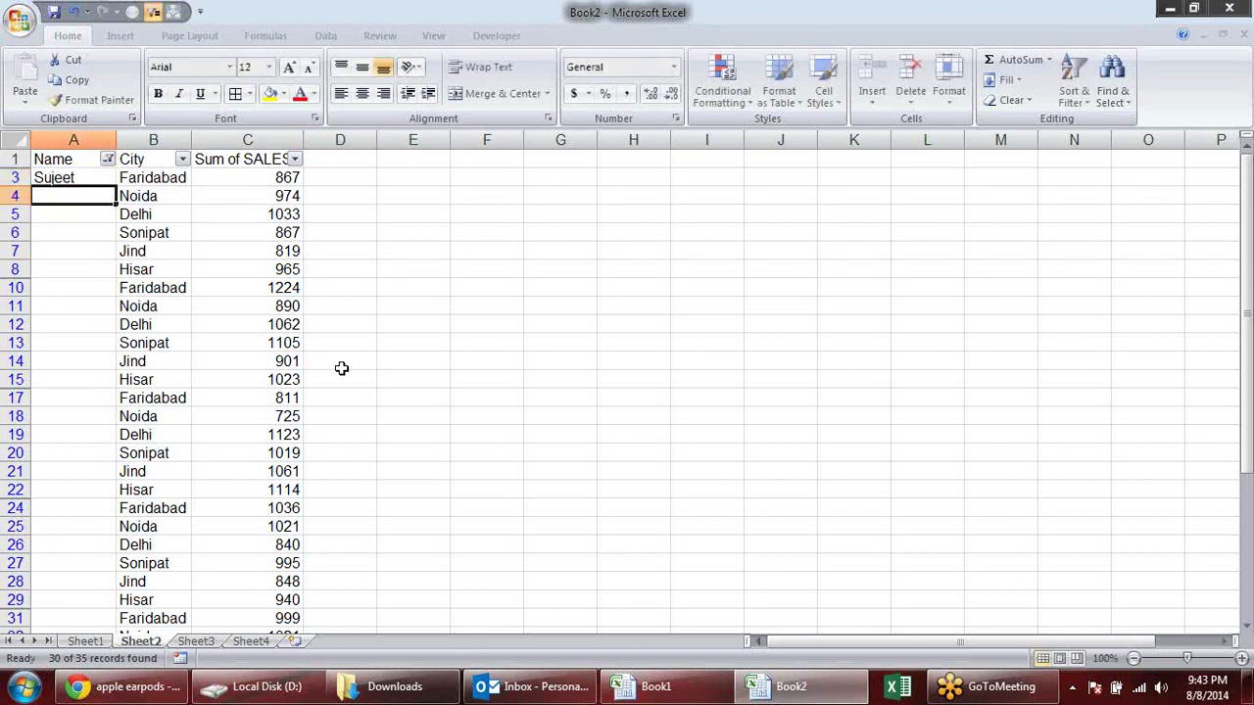
{"action": "left_click", "coordinate": [102, 179]}
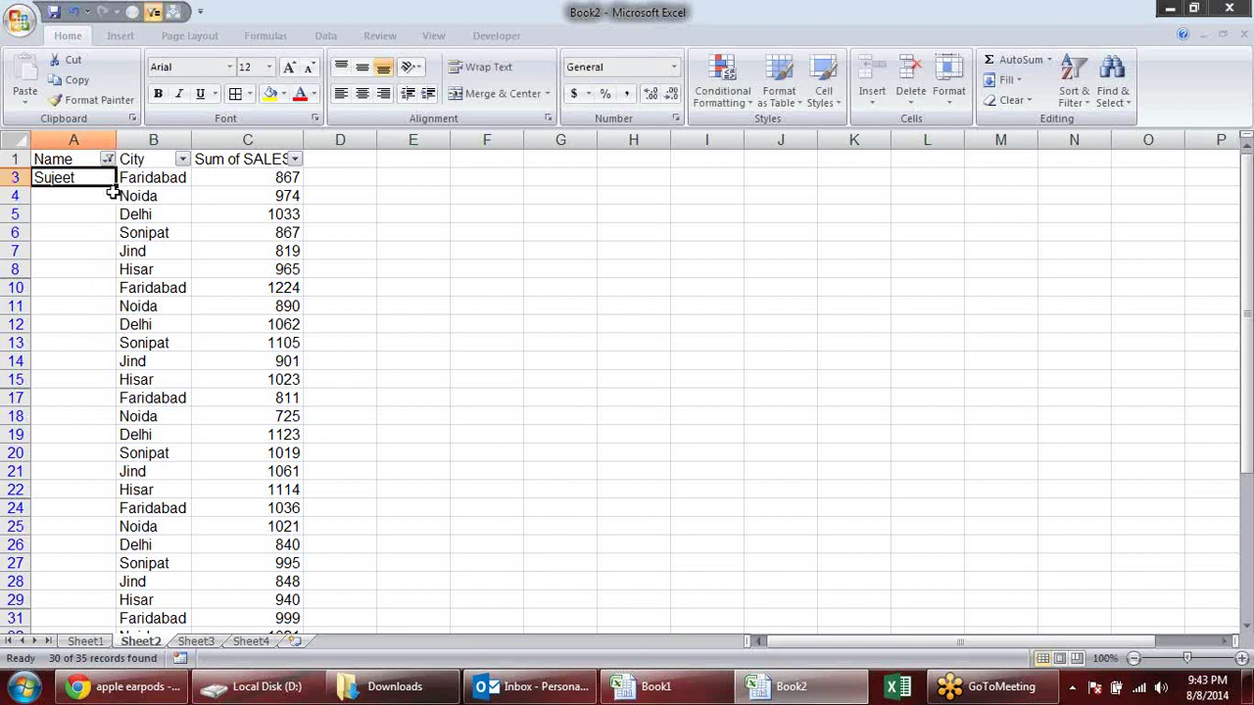
{"action": "left_click_drag", "start_coordinate": [115, 185], "coordinate": [106, 607]}
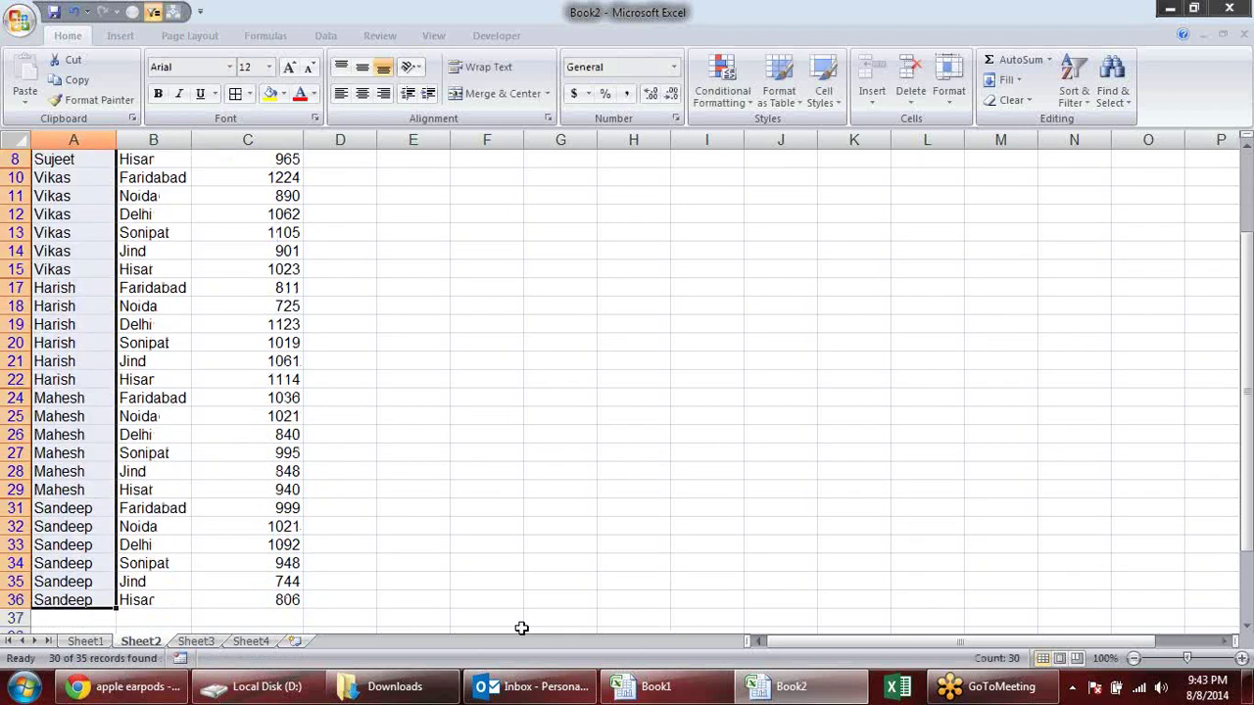
{"action": "scroll", "coordinate": [512, 627], "scroll_direction": "up", "scroll_amount": 2}
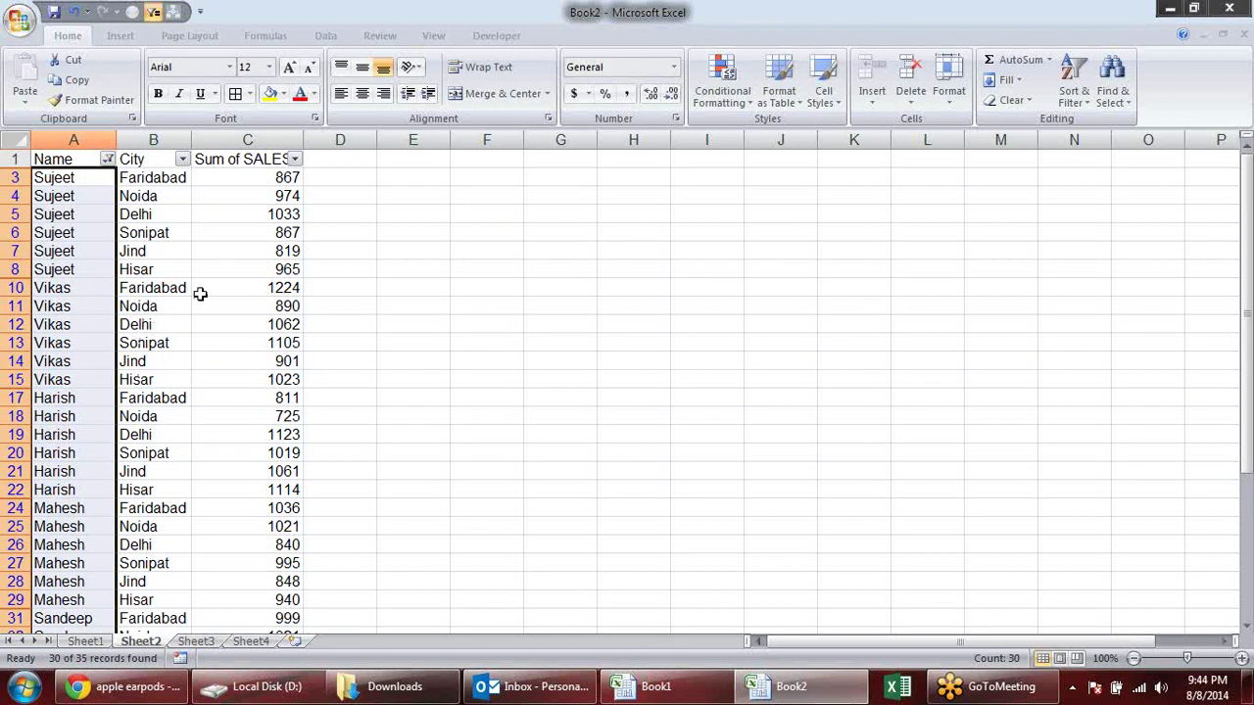
Step: Clear the Name filter by selecting all names so every row shows again
{"action": "left_click", "coordinate": [384, 327]}
{"action": "left_click", "coordinate": [107, 159]}
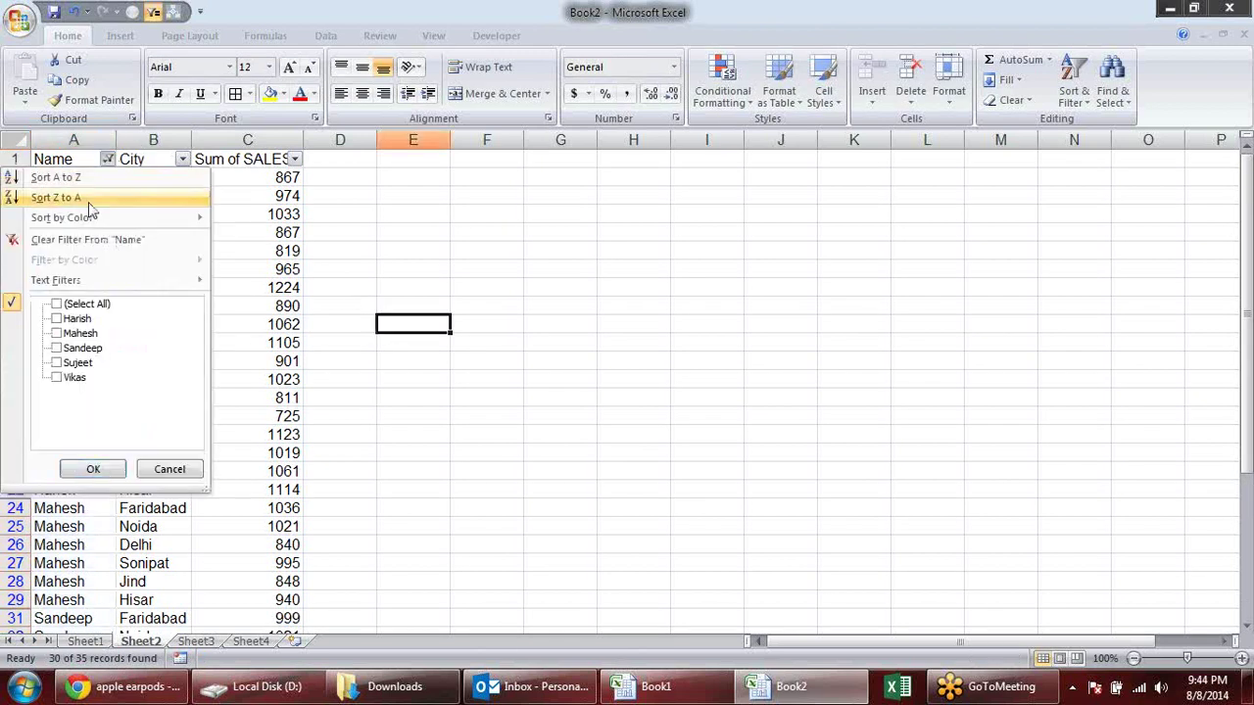
{"action": "left_click", "coordinate": [78, 305]}
{"action": "left_click", "coordinate": [109, 470]}
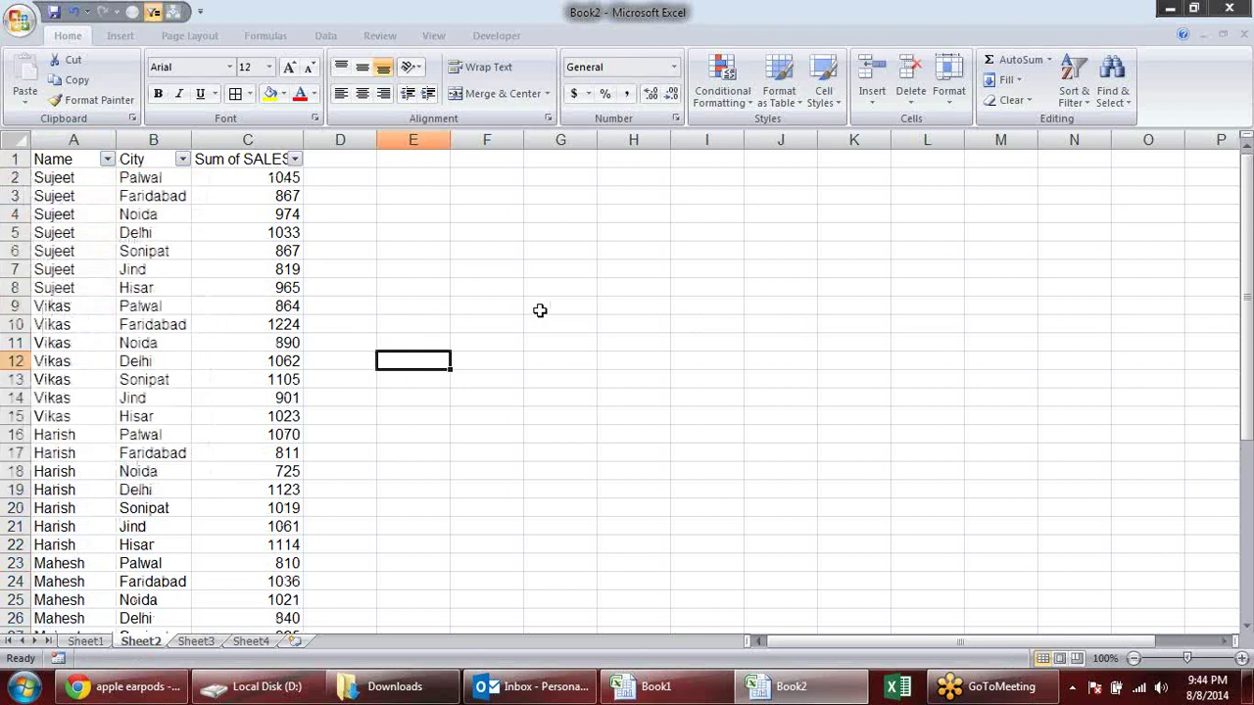
Step: Show formulas with Ctrl+` and check the fill-down formulas in A3 through A8
{"action": "left_click", "coordinate": [557, 286]}
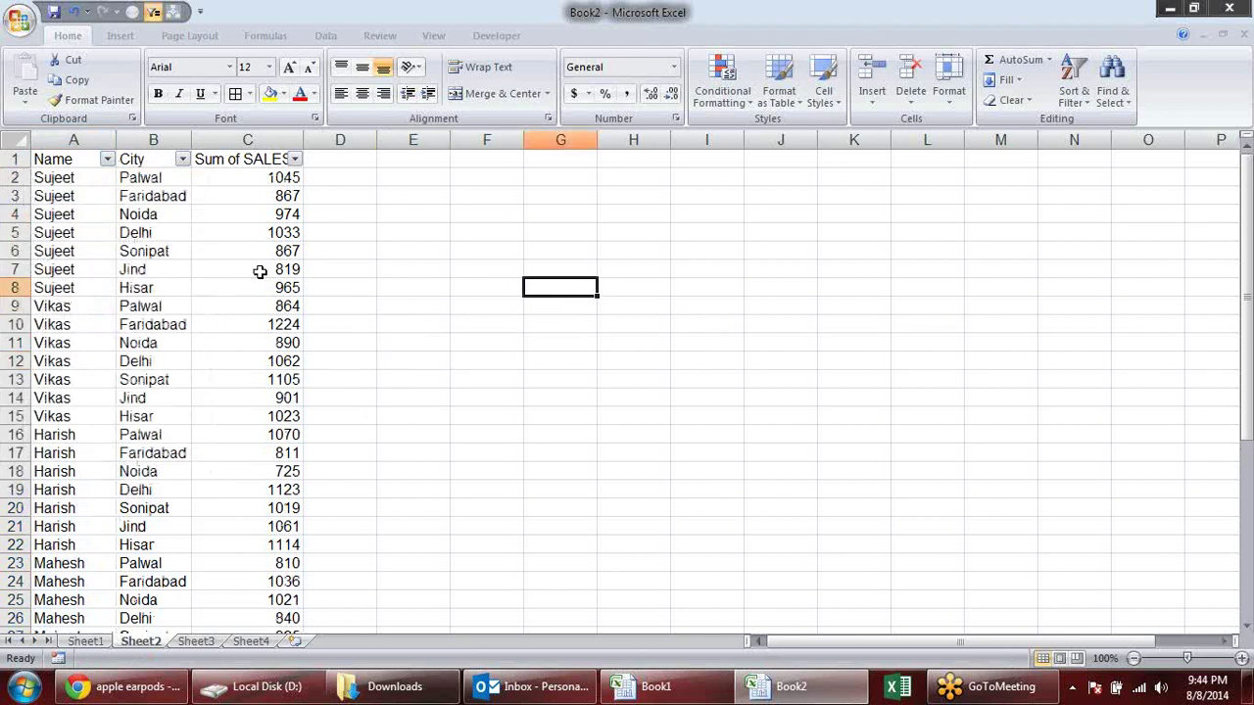
{"action": "key", "text": "ctrl+grave"}
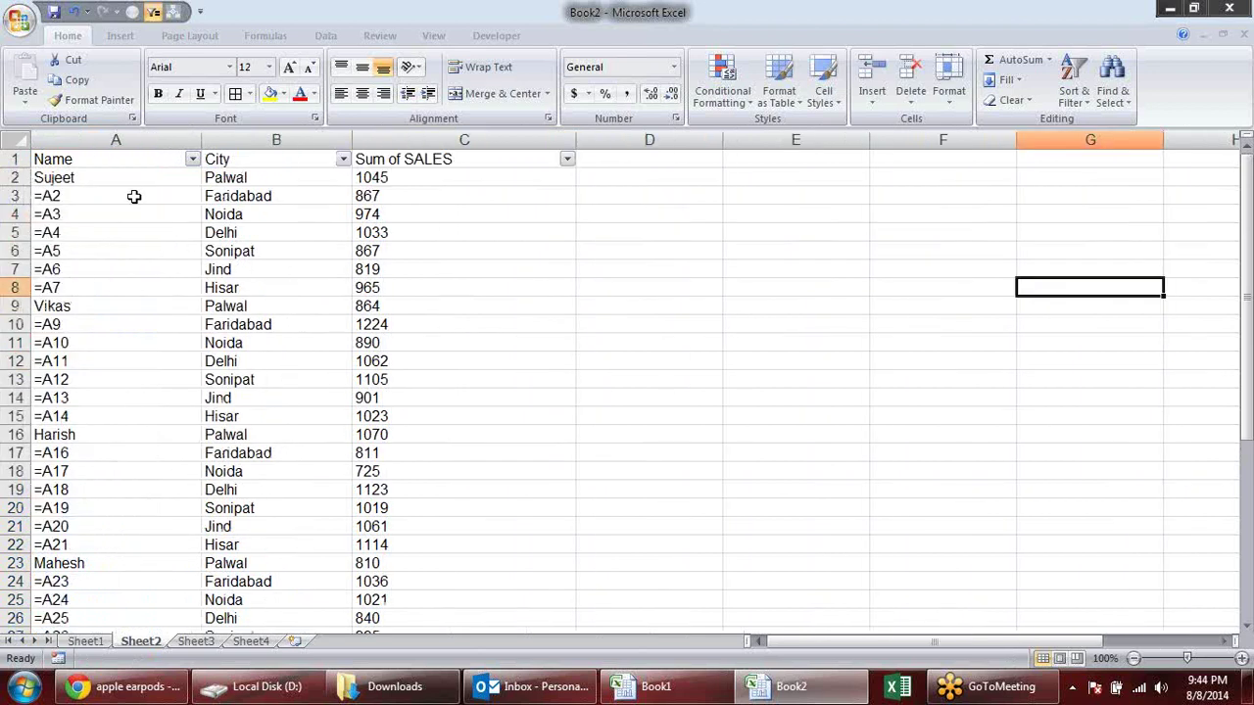
{"action": "left_click", "coordinate": [117, 199]}
{"action": "left_click", "coordinate": [93, 216]}
{"action": "left_click", "coordinate": [94, 233]}
{"action": "left_click", "coordinate": [100, 270]}
{"action": "left_click", "coordinate": [103, 288]}
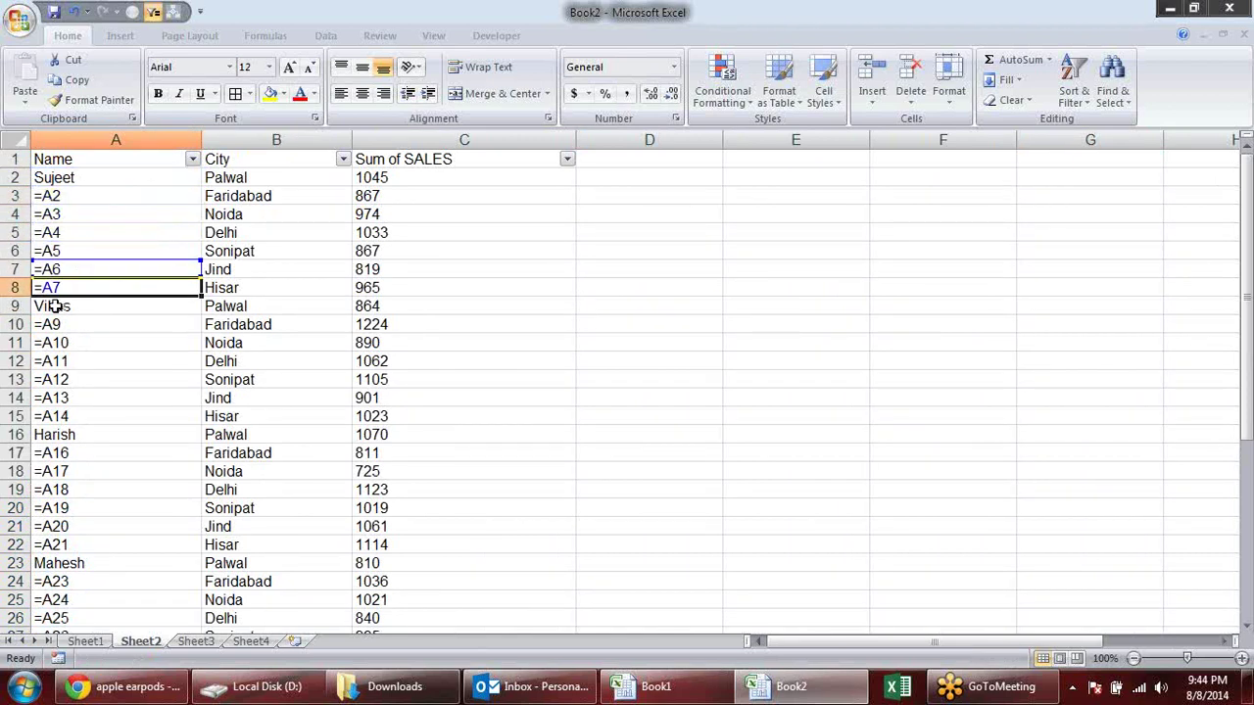
Step: Check the formula in A10 and further down, then switch back to showing values
{"action": "left_click", "coordinate": [70, 325]}
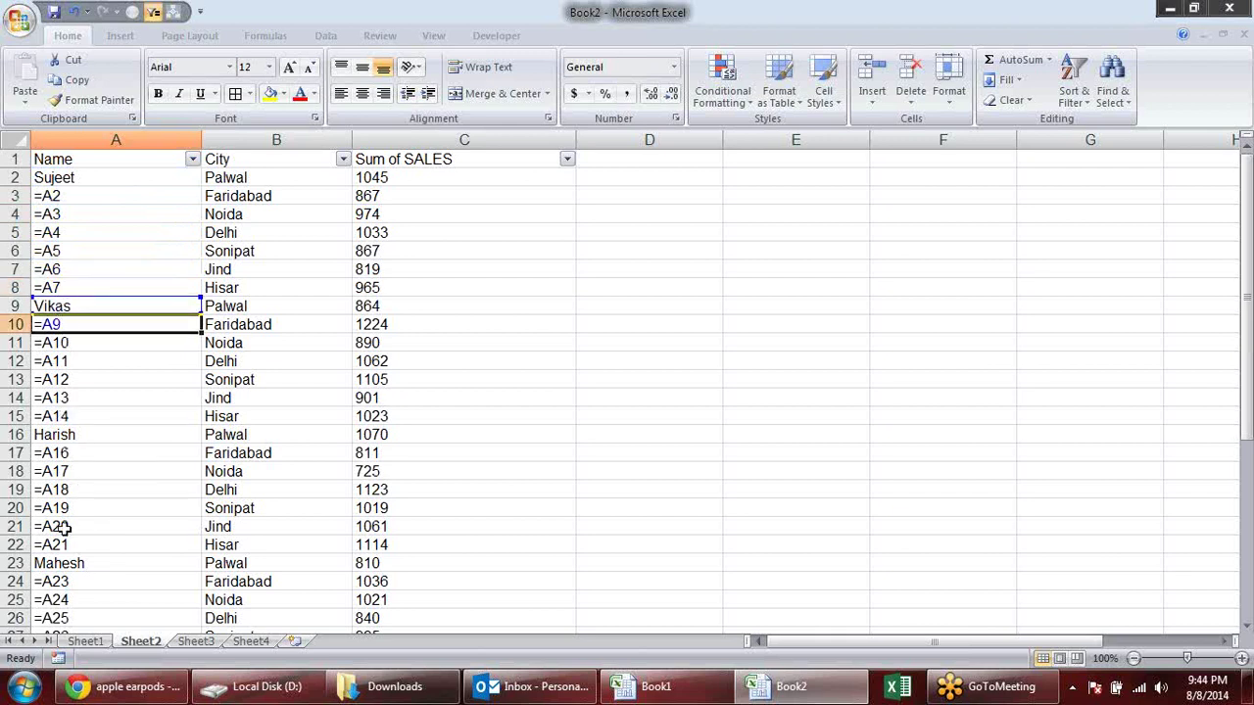
{"action": "scroll", "coordinate": [121, 437], "scroll_direction": "down", "scroll_amount": 1}
{"action": "scroll", "coordinate": [127, 486], "scroll_direction": "down", "scroll_amount": 5}
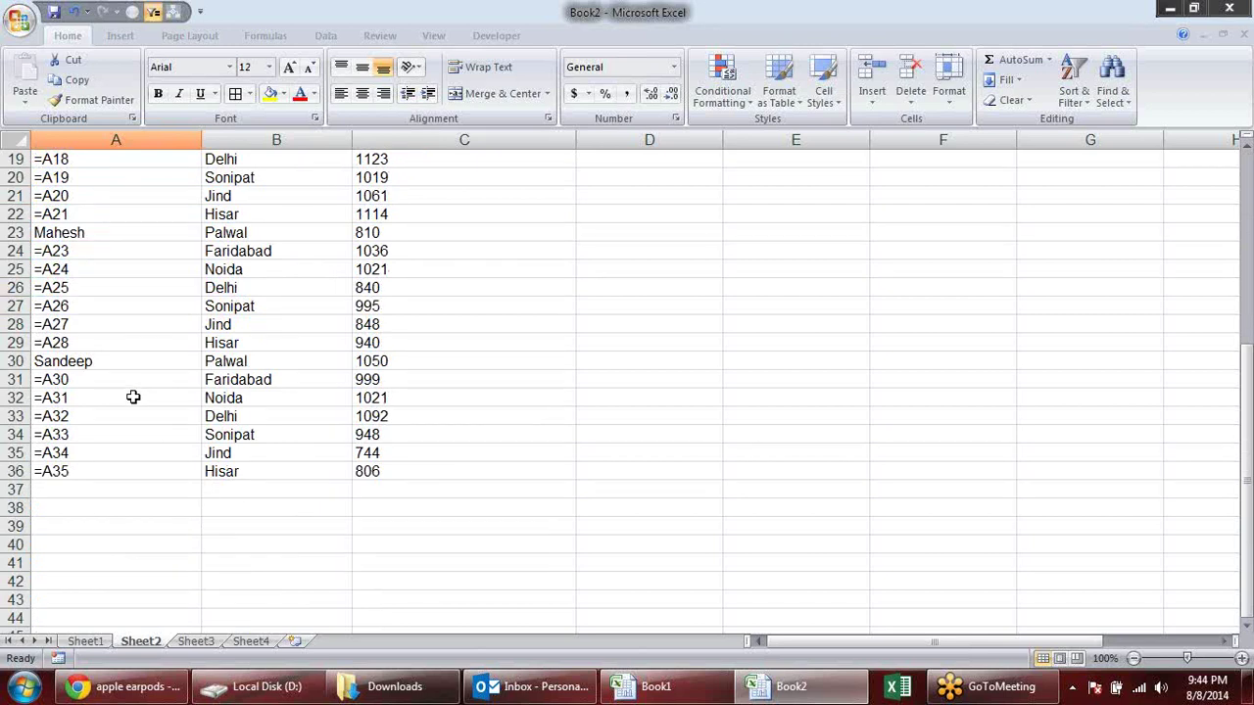
{"action": "key", "text": "ctrl+grave"}
{"action": "scroll", "coordinate": [133, 397], "scroll_direction": "up", "scroll_amount": 5}
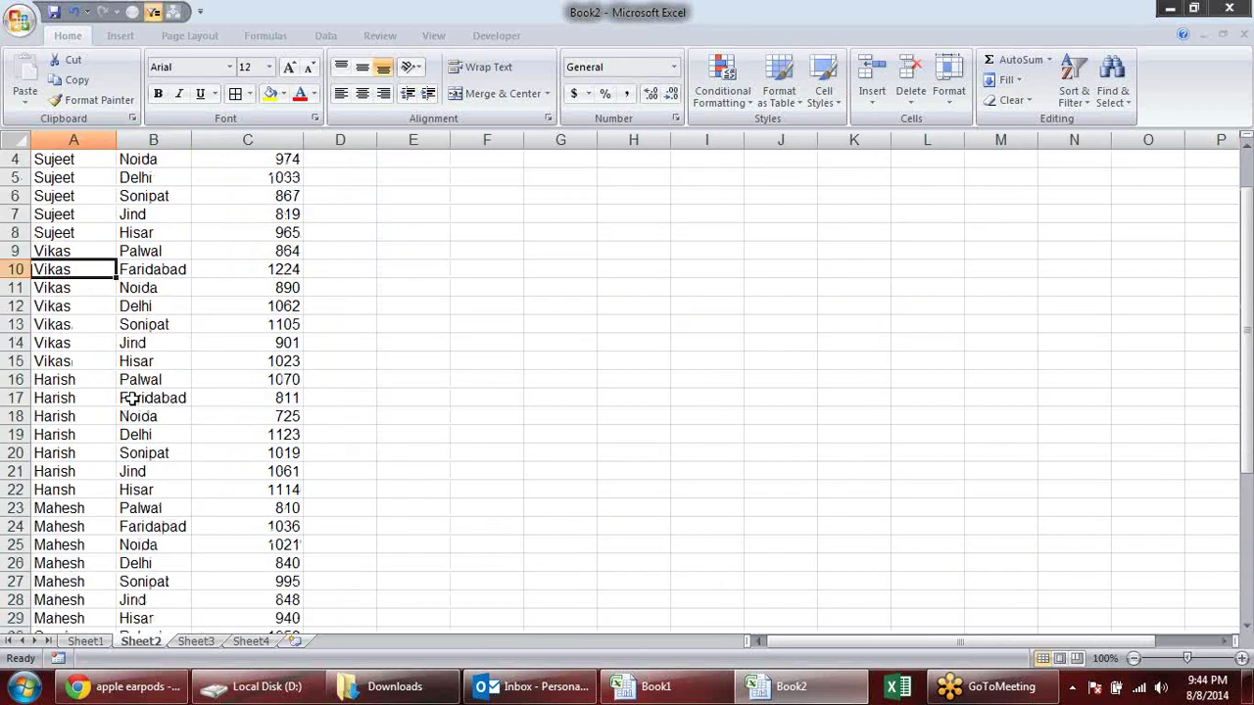
{"action": "scroll", "coordinate": [132, 398], "scroll_direction": "up", "scroll_amount": 1}
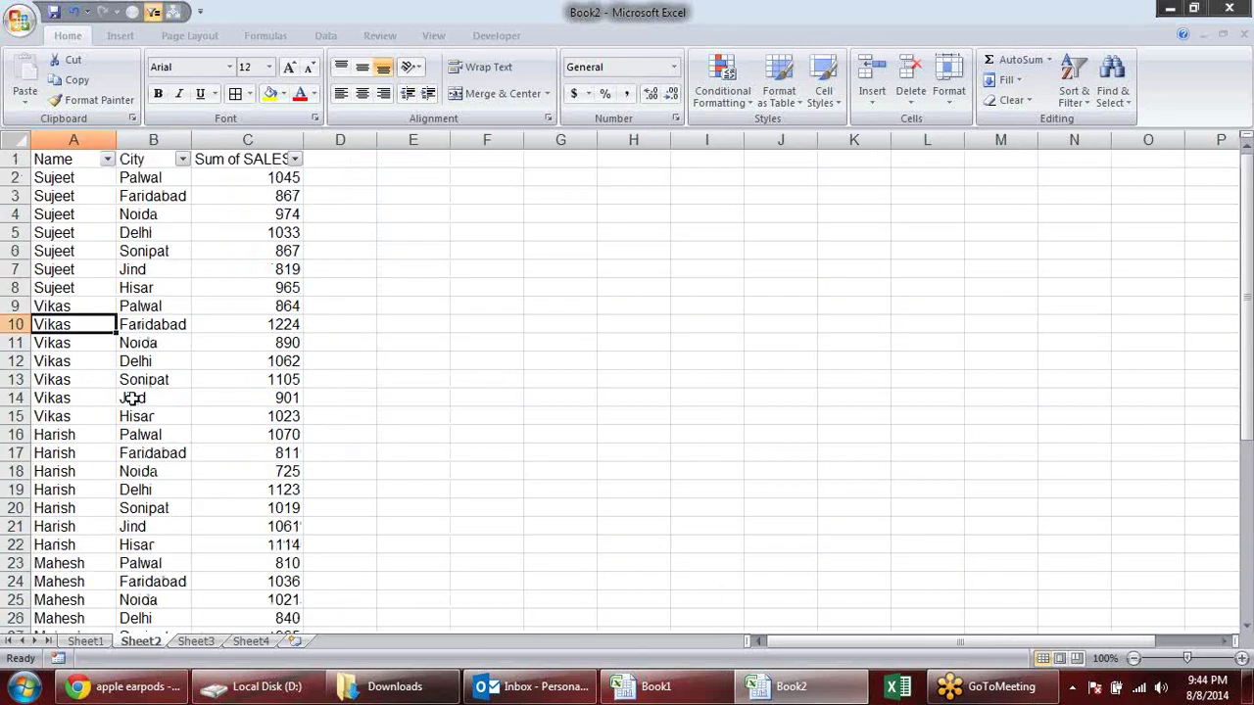
Step: Toggle Show Formulas on the Formulas tab to check the Name formulas, ending with values shown
{"action": "left_click", "coordinate": [282, 37]}
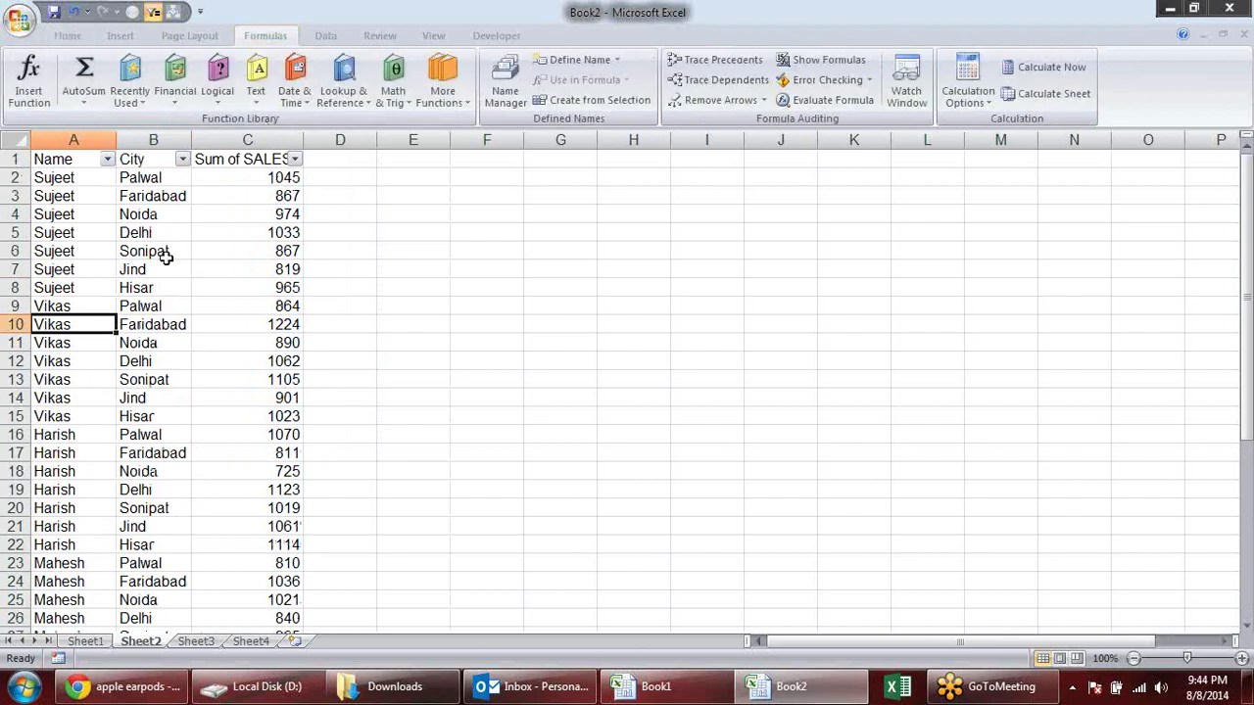
{"action": "left_click", "coordinate": [845, 60]}
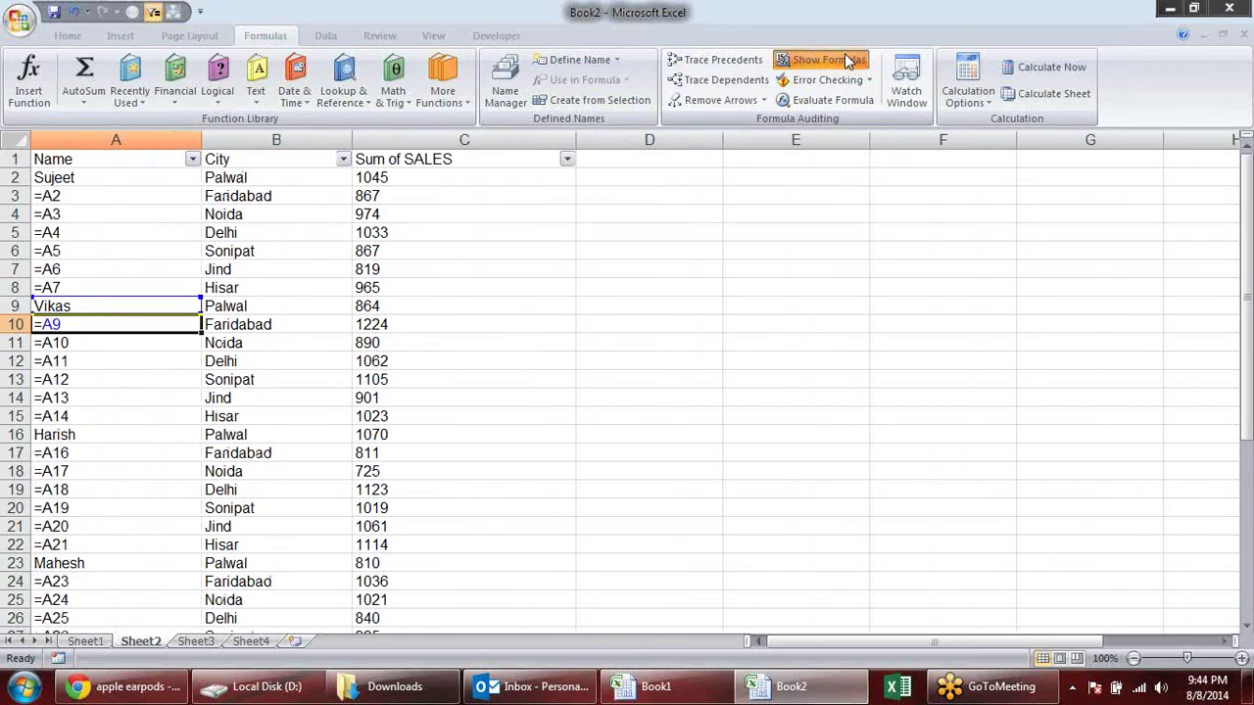
{"action": "left_click", "coordinate": [847, 60]}
{"action": "left_click", "coordinate": [846, 60]}
{"action": "left_click", "coordinate": [845, 57]}
{"action": "left_click", "coordinate": [845, 57]}
{"action": "left_click", "coordinate": [791, 62]}
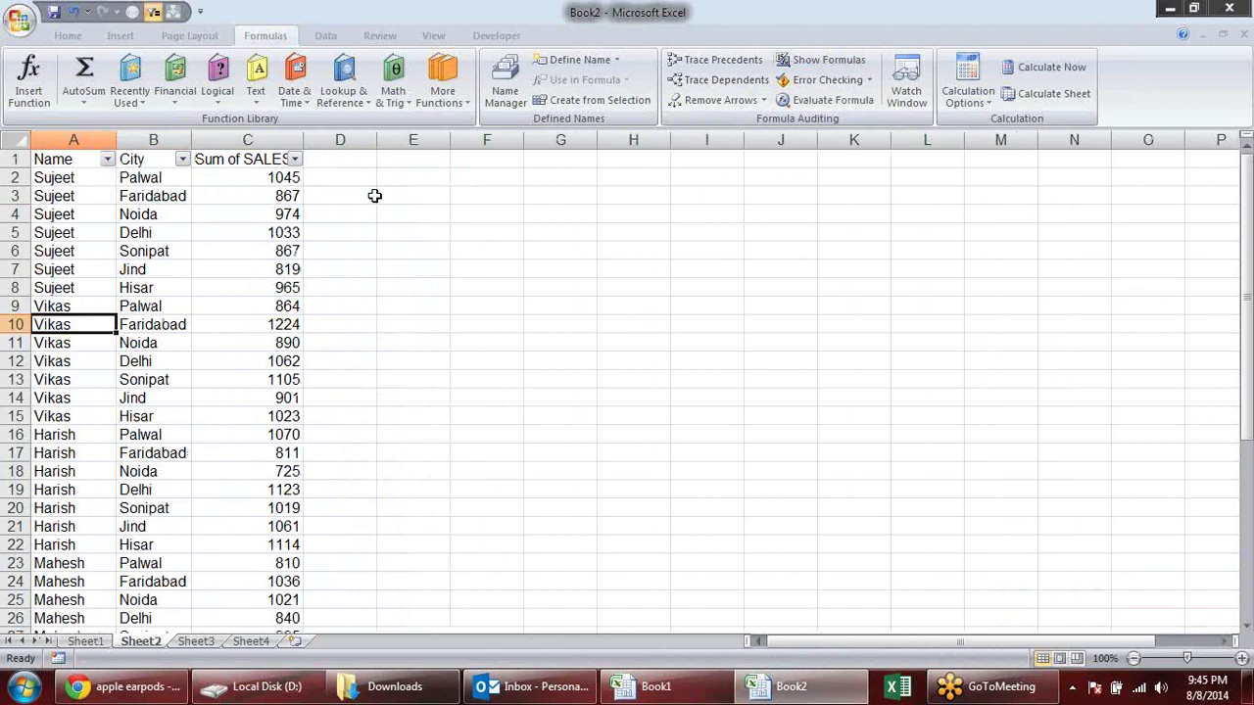
Step: Compare Book2's copied sales values with Book1's Sheet1 source data and Sheet5 pivot
{"action": "left_click", "coordinate": [362, 282]}
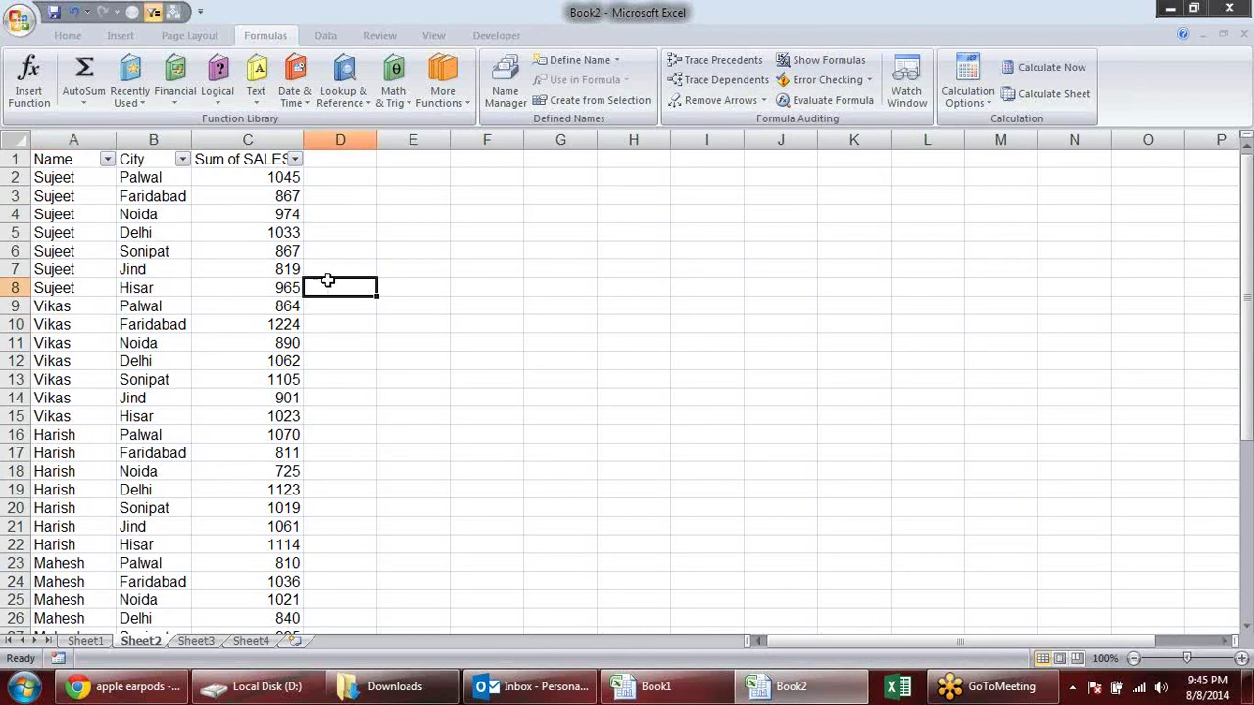
{"action": "left_click", "coordinate": [218, 245]}
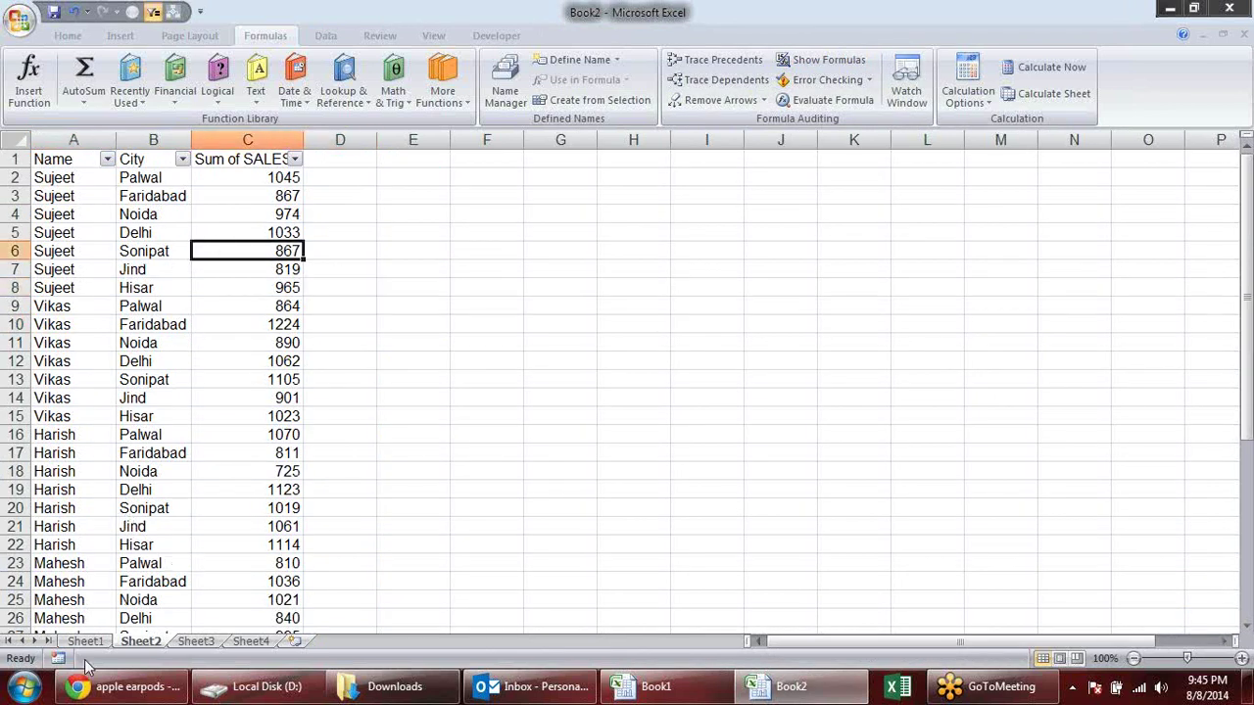
{"action": "left_click", "coordinate": [88, 644]}
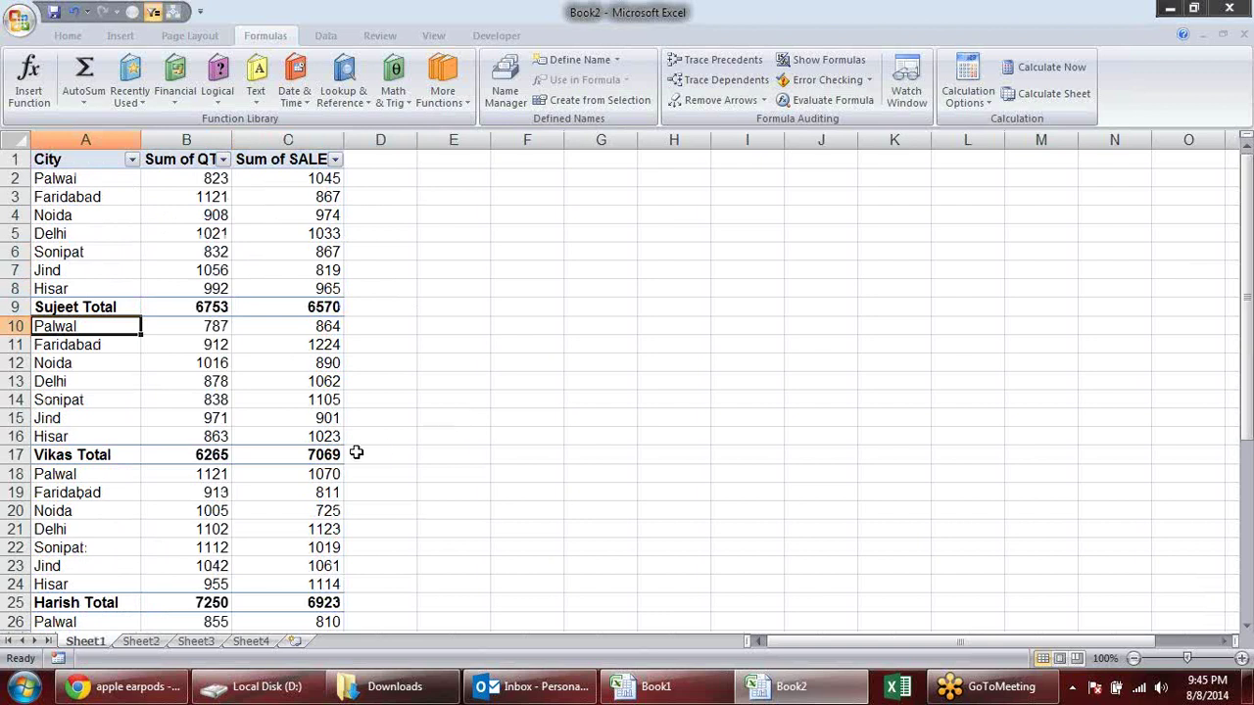
{"action": "key", "text": "alt+Tab"}
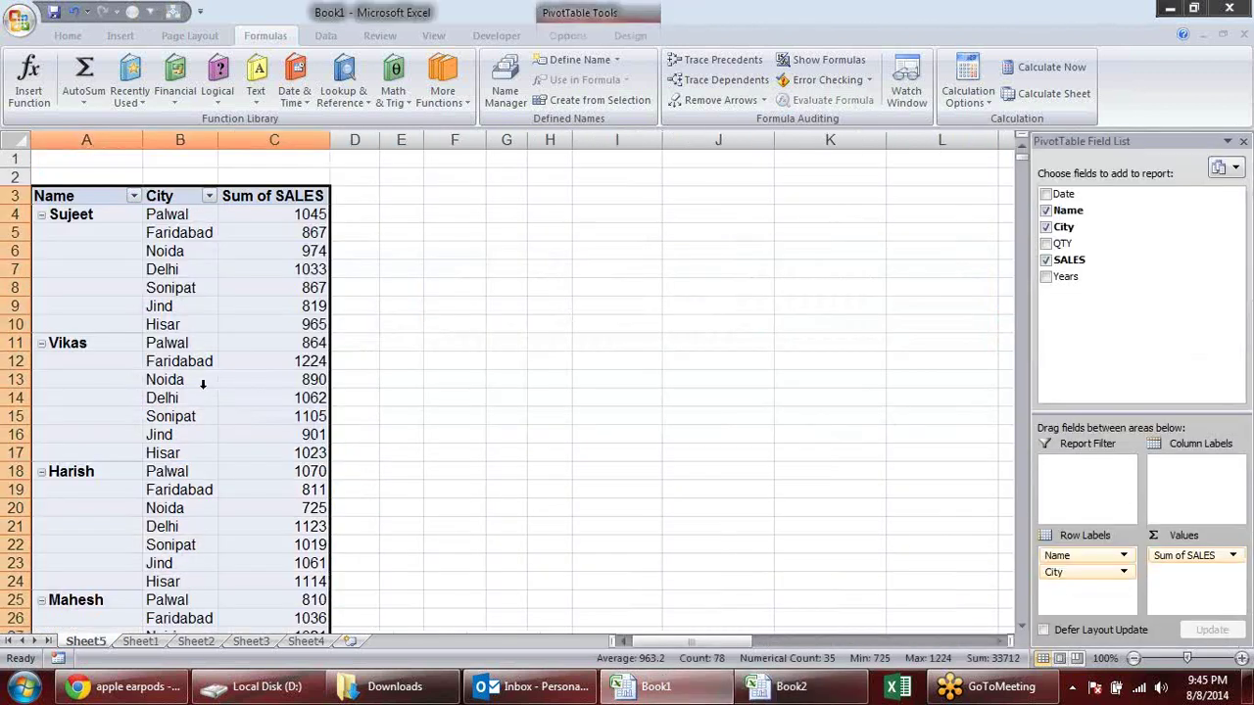
{"action": "key", "text": "alt+Tab"}
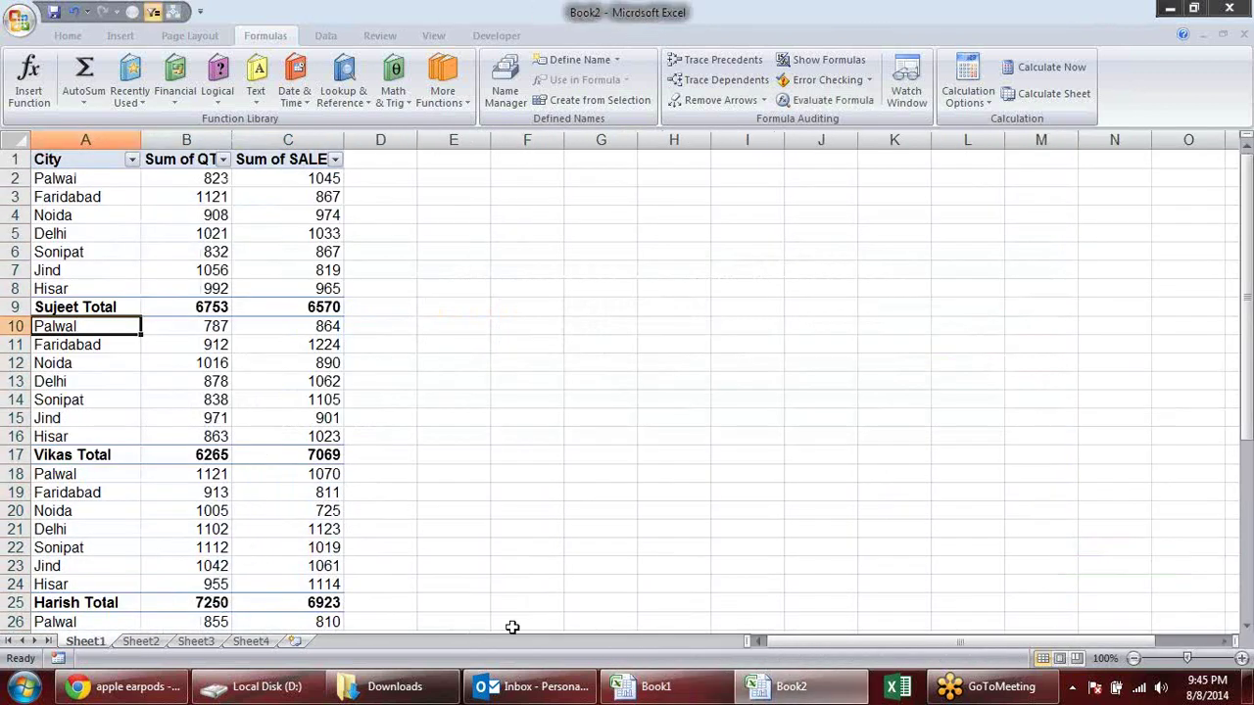
{"action": "left_click", "coordinate": [775, 689]}
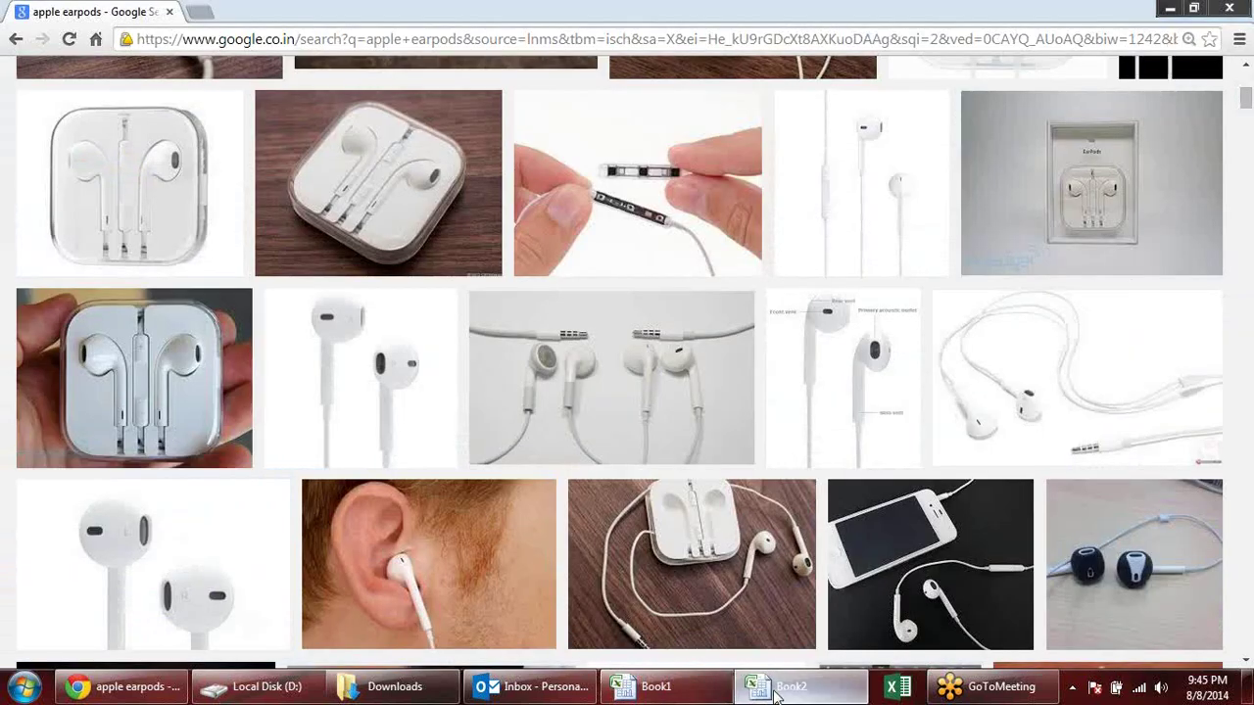
{"action": "left_click", "coordinate": [646, 686]}
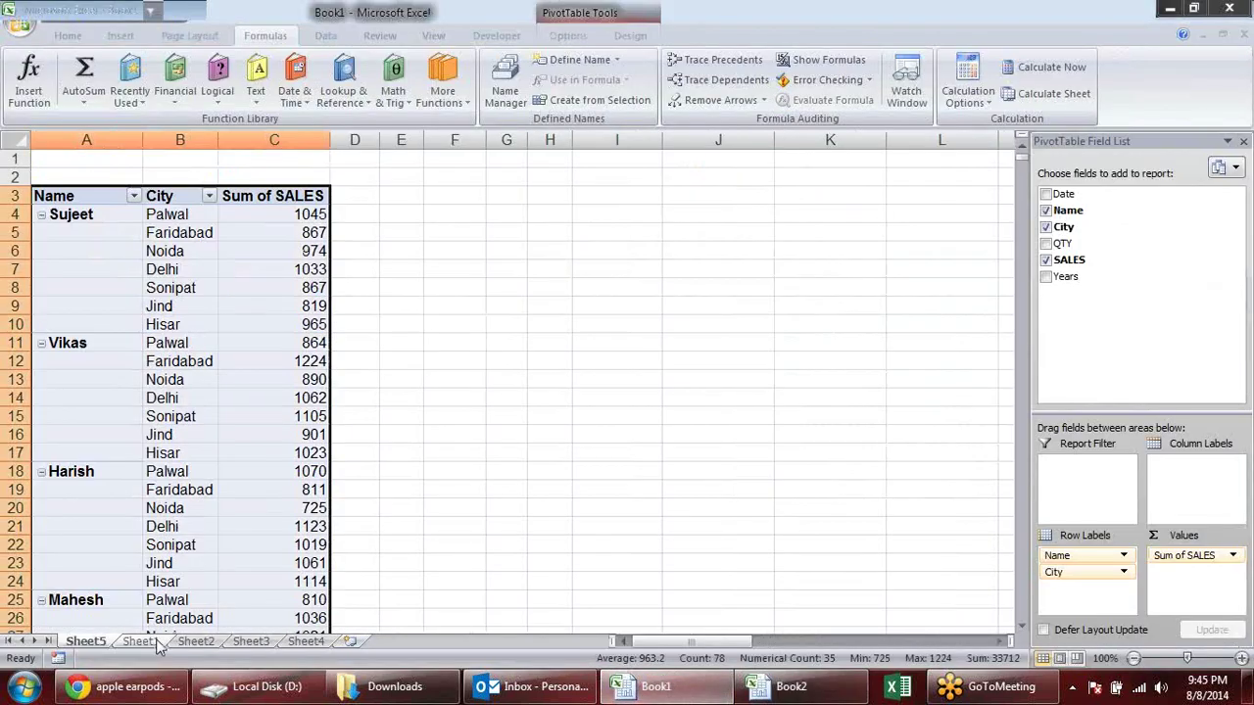
{"action": "left_click", "coordinate": [155, 643]}
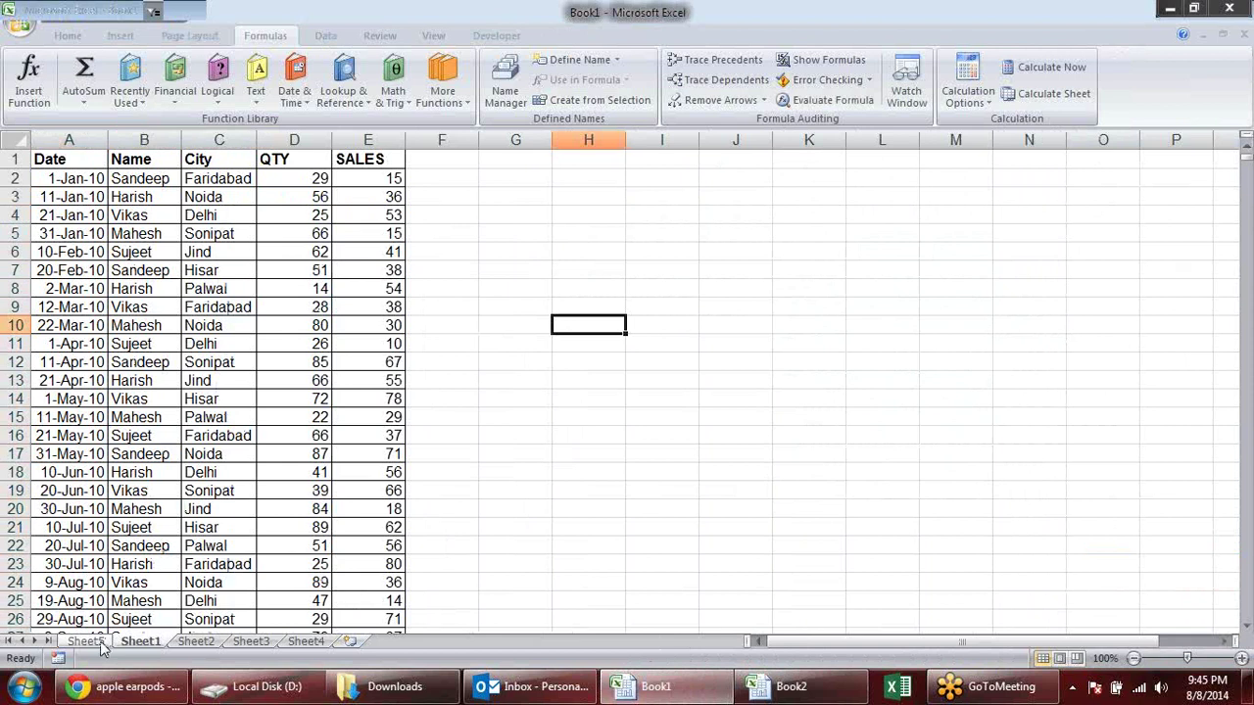
{"action": "left_click", "coordinate": [99, 644]}
Step: Review the flattened sales copy on Book2's Sheet2, then return to Book1's Sheet5 pivot
{"action": "key", "text": "ctrl+Tab"}
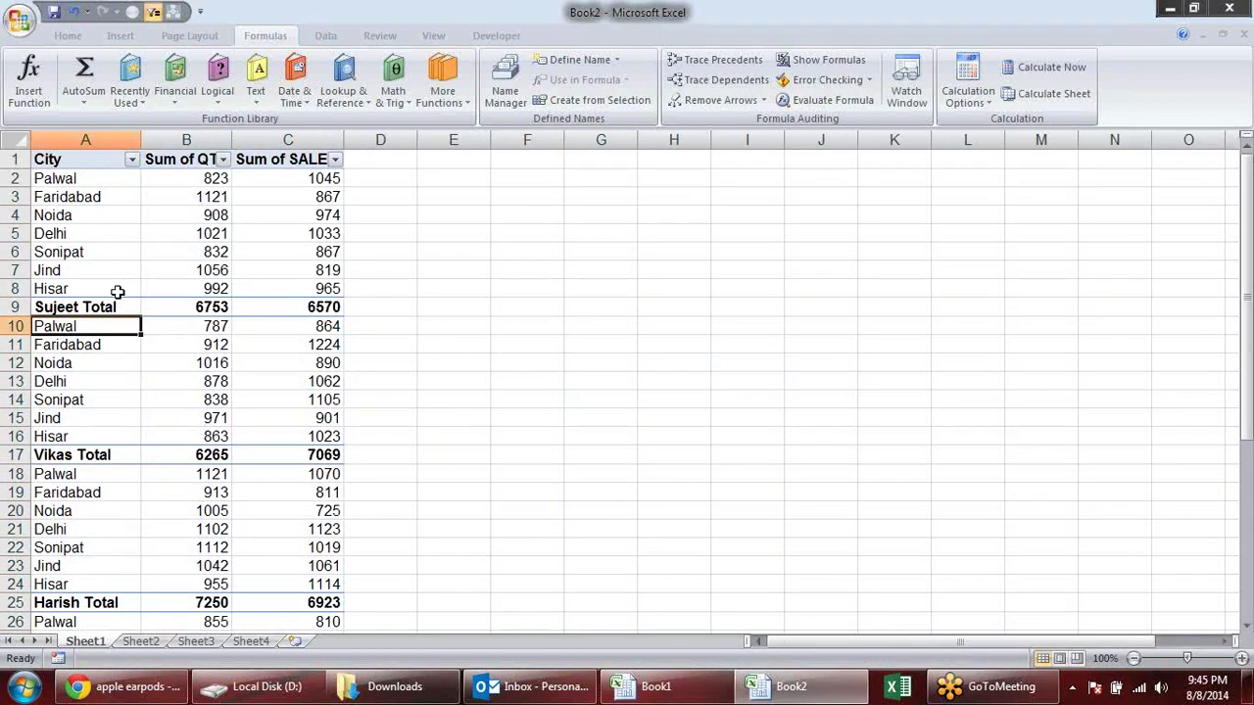
{"action": "left_click", "coordinate": [140, 642]}
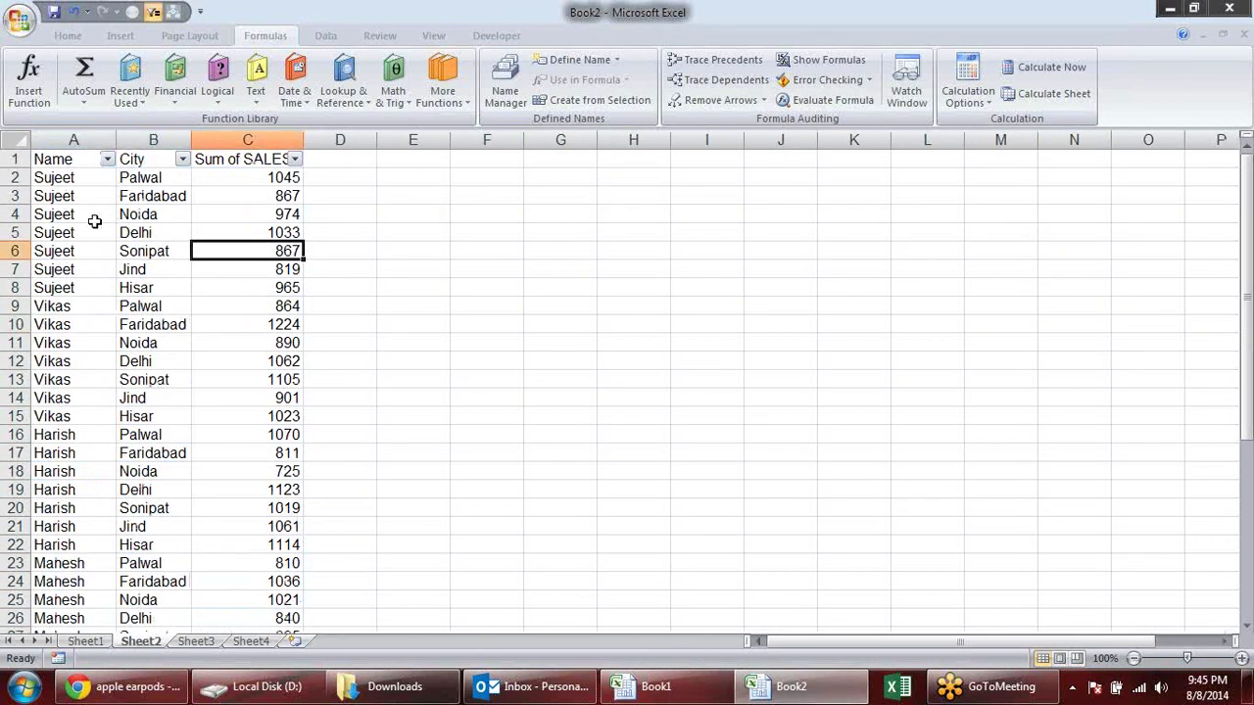
{"action": "left_click_drag", "start_coordinate": [54, 159], "coordinate": [265, 375]}
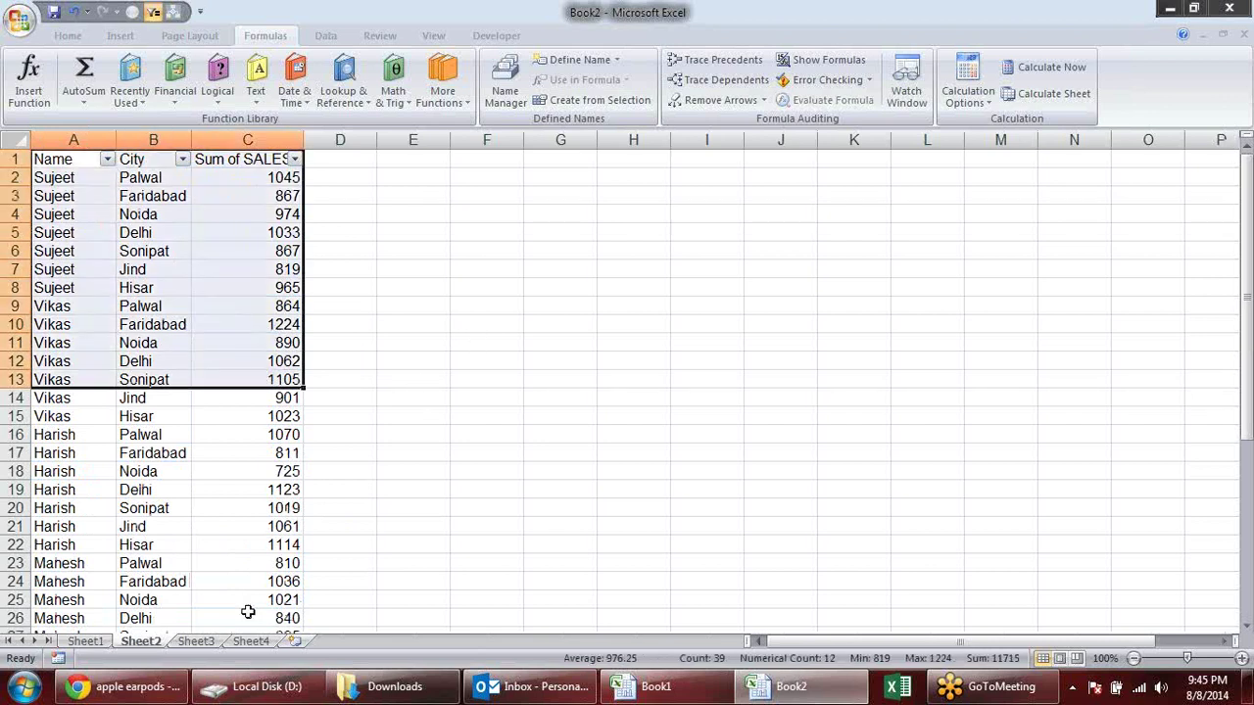
{"action": "left_click", "coordinate": [86, 641]}
{"action": "key", "text": "alt+Tab"}
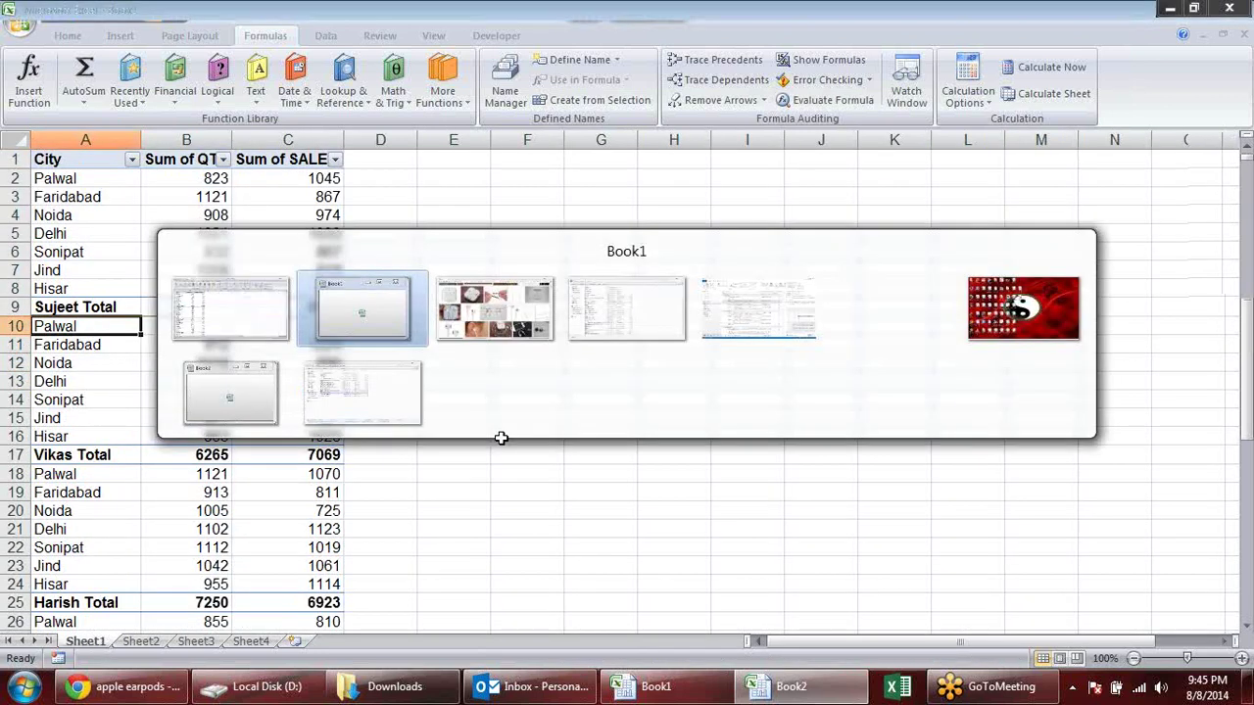
{"action": "key", "text": "alt+Tab"}
{"action": "key", "text": "alt+Tab"}
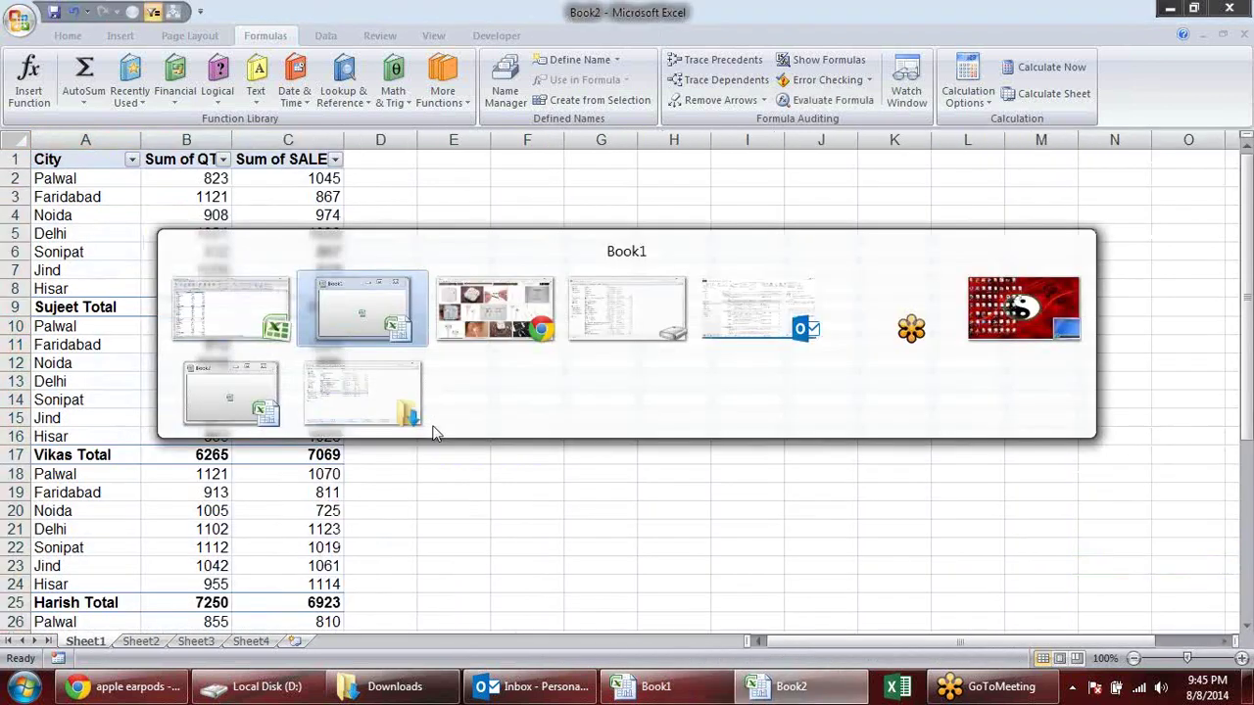
{"action": "scroll", "coordinate": [469, 350], "scroll_direction": "down", "scroll_amount": 5}
{"action": "scroll", "coordinate": [469, 349], "scroll_direction": "up", "scroll_amount": 5}
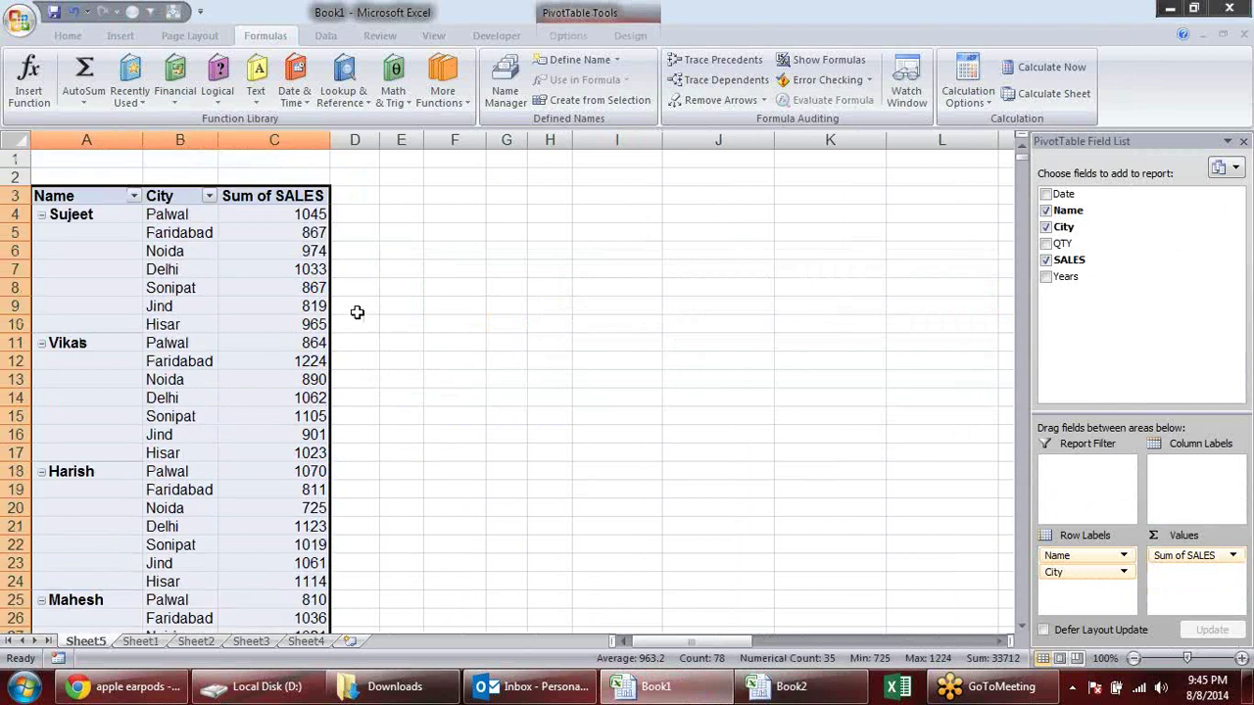
Step: Enable 'Allow multiple filters per field' under Totals & Filters in the sales pivot's PivotTable Options
{"action": "left_click", "coordinate": [549, 232]}
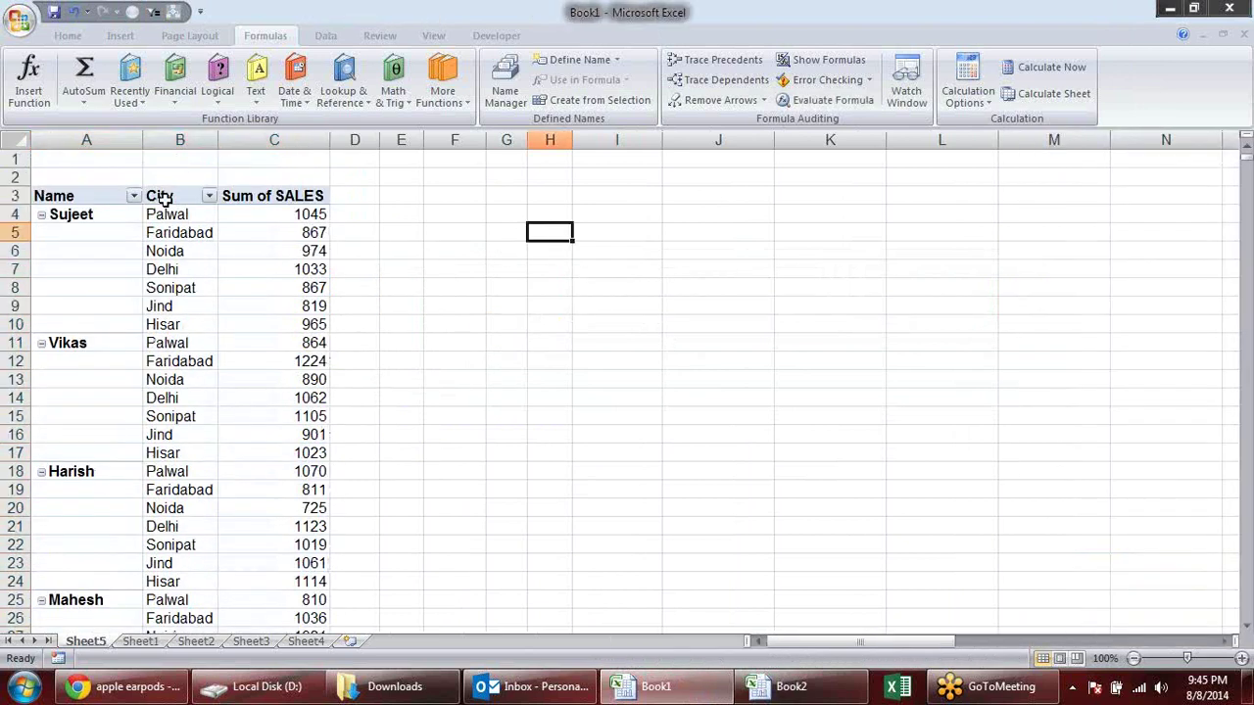
{"action": "left_click", "coordinate": [162, 196]}
{"action": "left_click", "coordinate": [274, 253]}
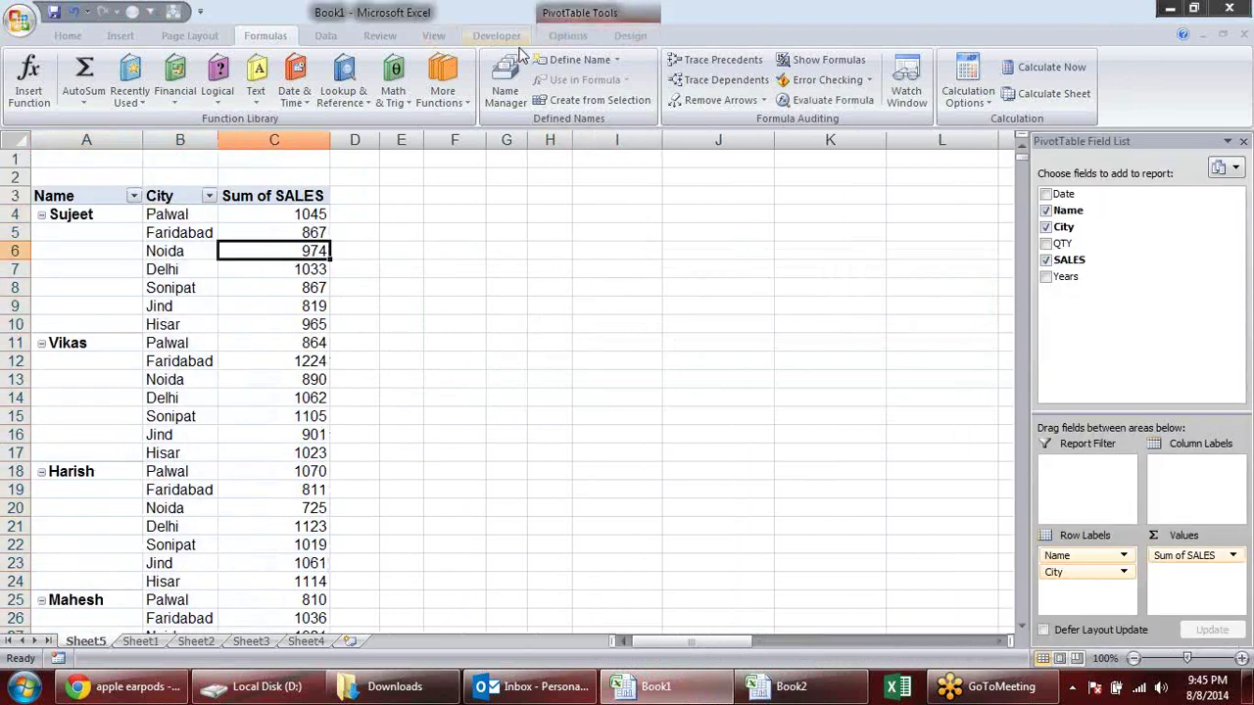
{"action": "right_click", "coordinate": [149, 253]}
{"action": "left_click", "coordinate": [149, 253]}
{"action": "right_click", "coordinate": [172, 252]}
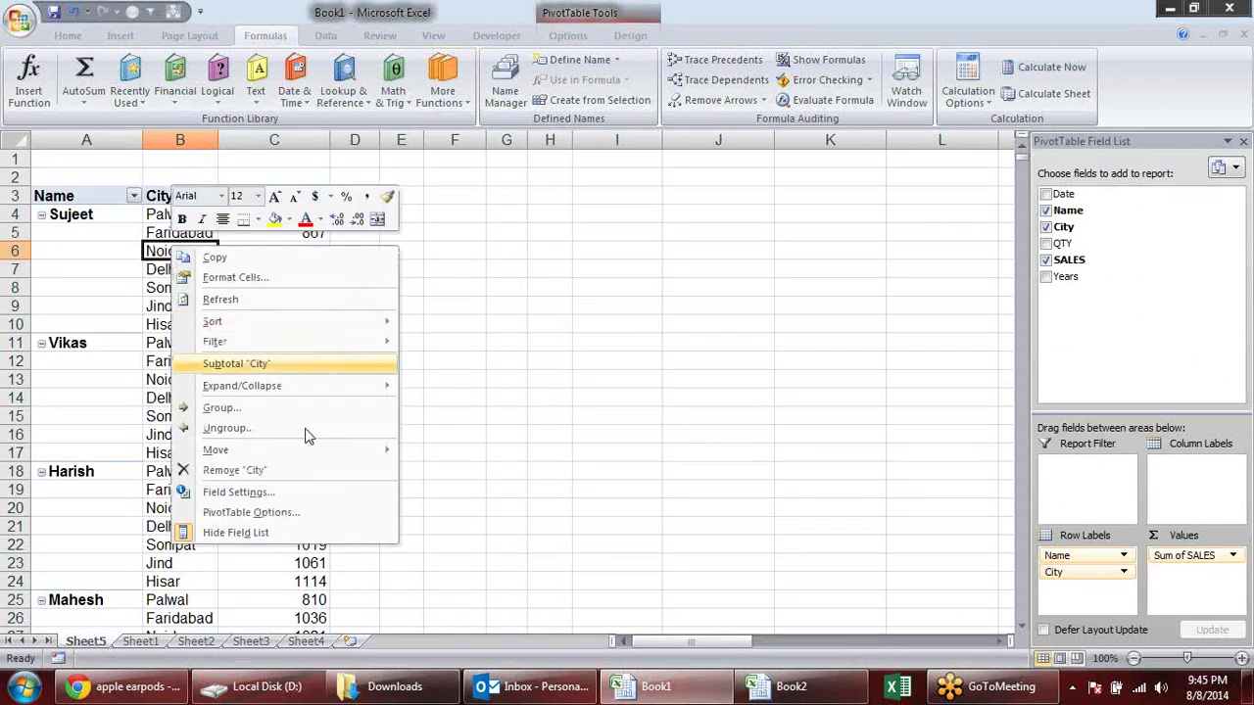
{"action": "left_click", "coordinate": [303, 513]}
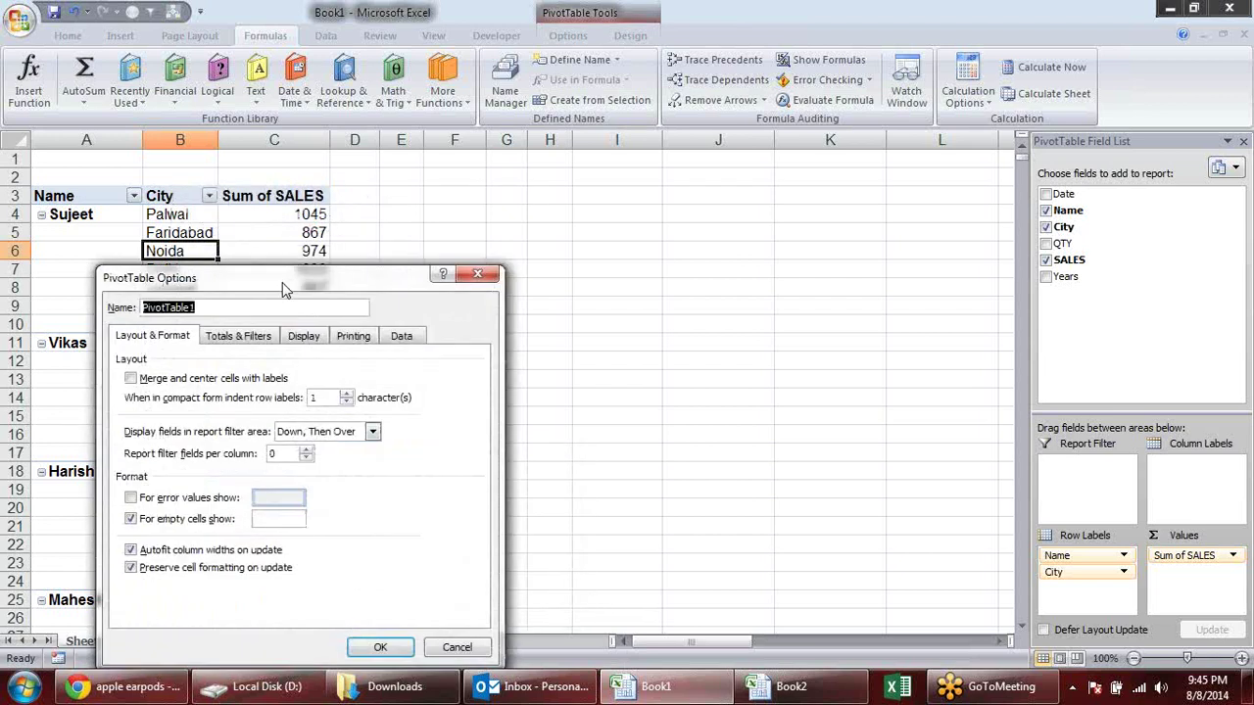
{"action": "left_click_drag", "start_coordinate": [279, 281], "coordinate": [362, 210]}
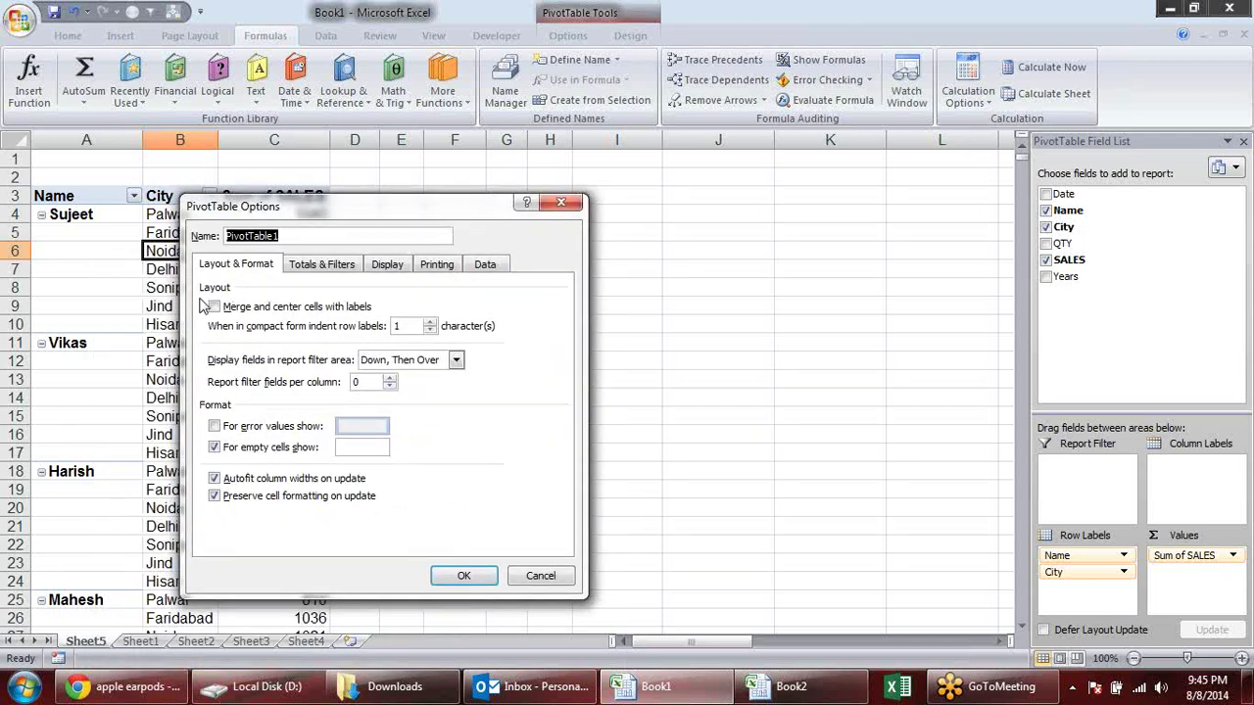
{"action": "left_click", "coordinate": [329, 271]}
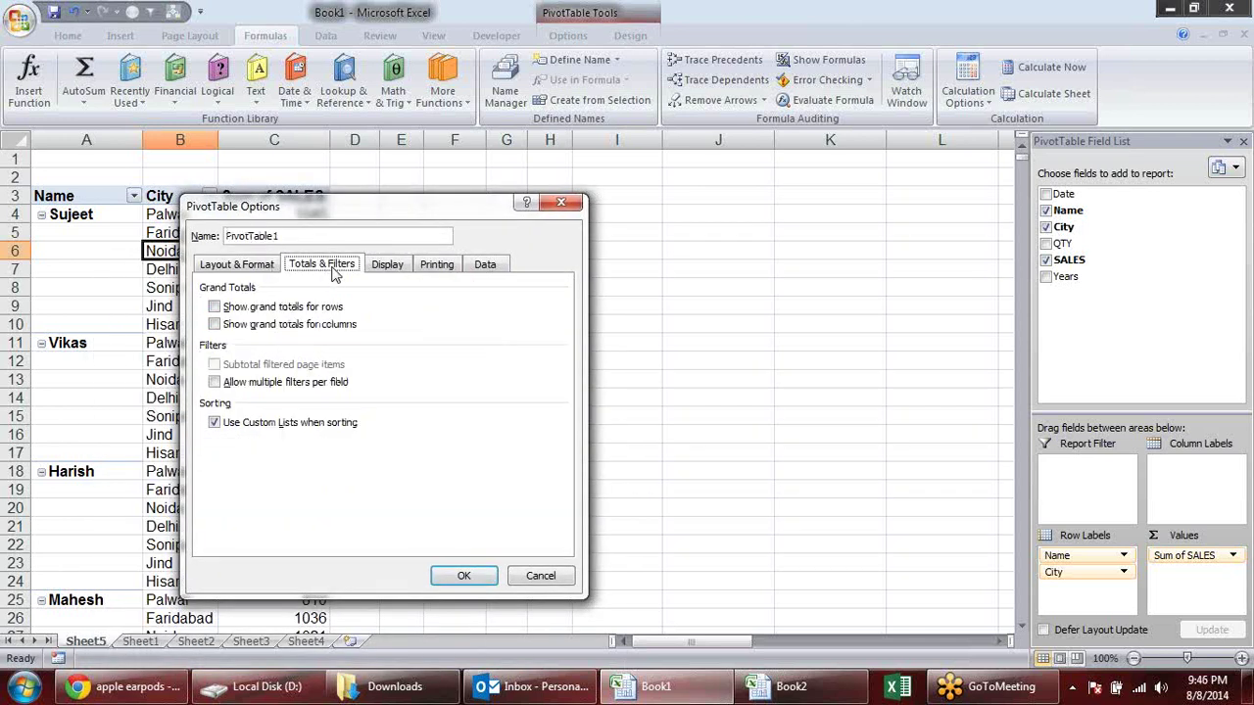
{"action": "left_click_drag", "start_coordinate": [355, 218], "coordinate": [589, 151]}
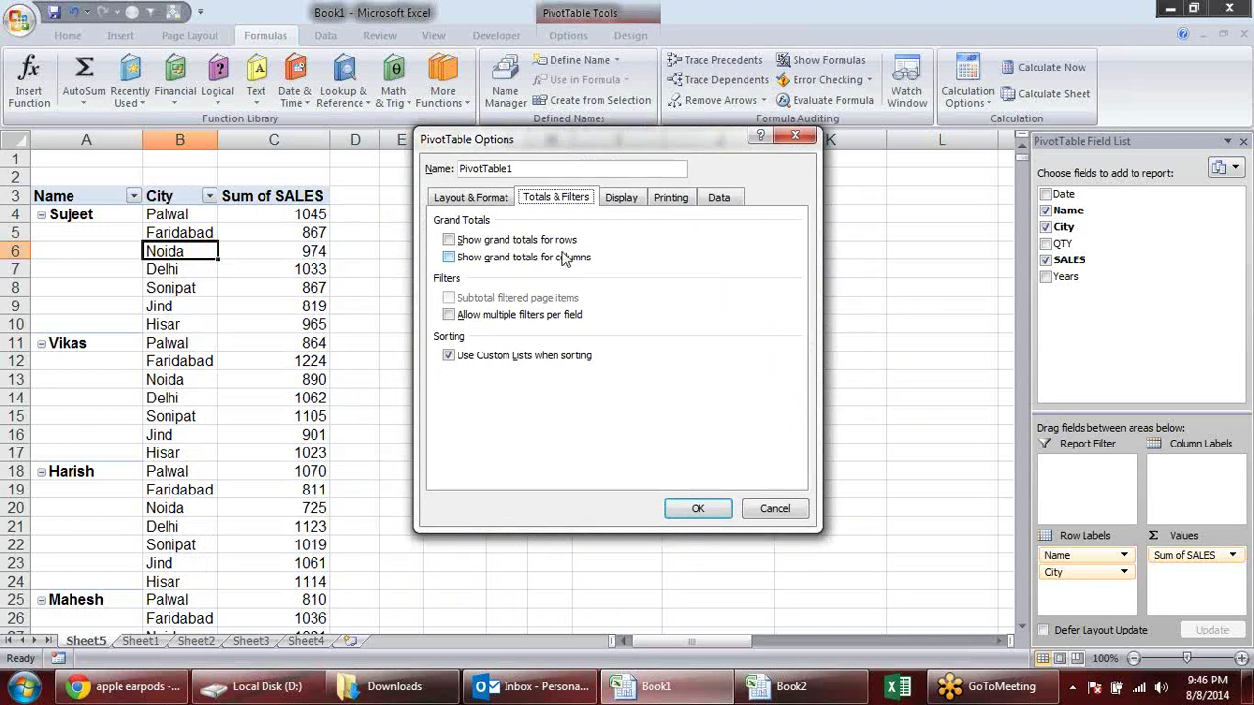
{"action": "left_click", "coordinate": [563, 321]}
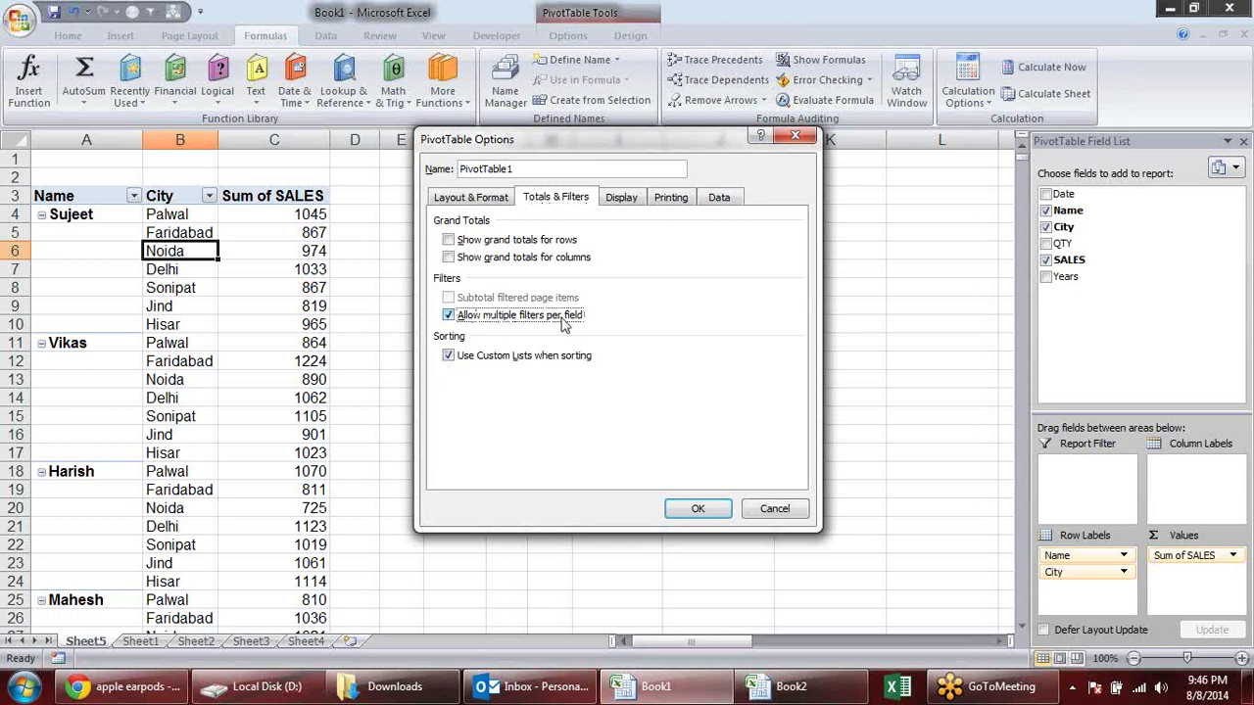
{"action": "left_click", "coordinate": [698, 509]}
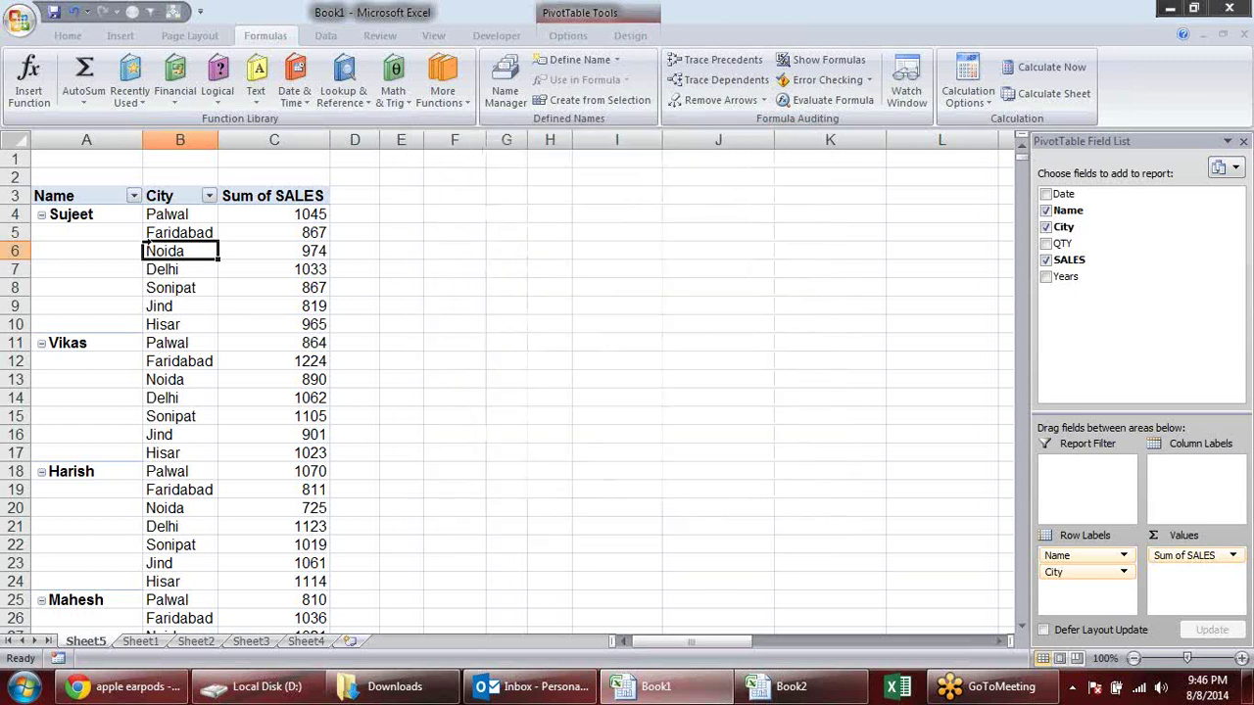
Step: Show pivot subtotals at the bottom of each name group and turn grand totals on for rows and columns
{"action": "left_click", "coordinate": [628, 39]}
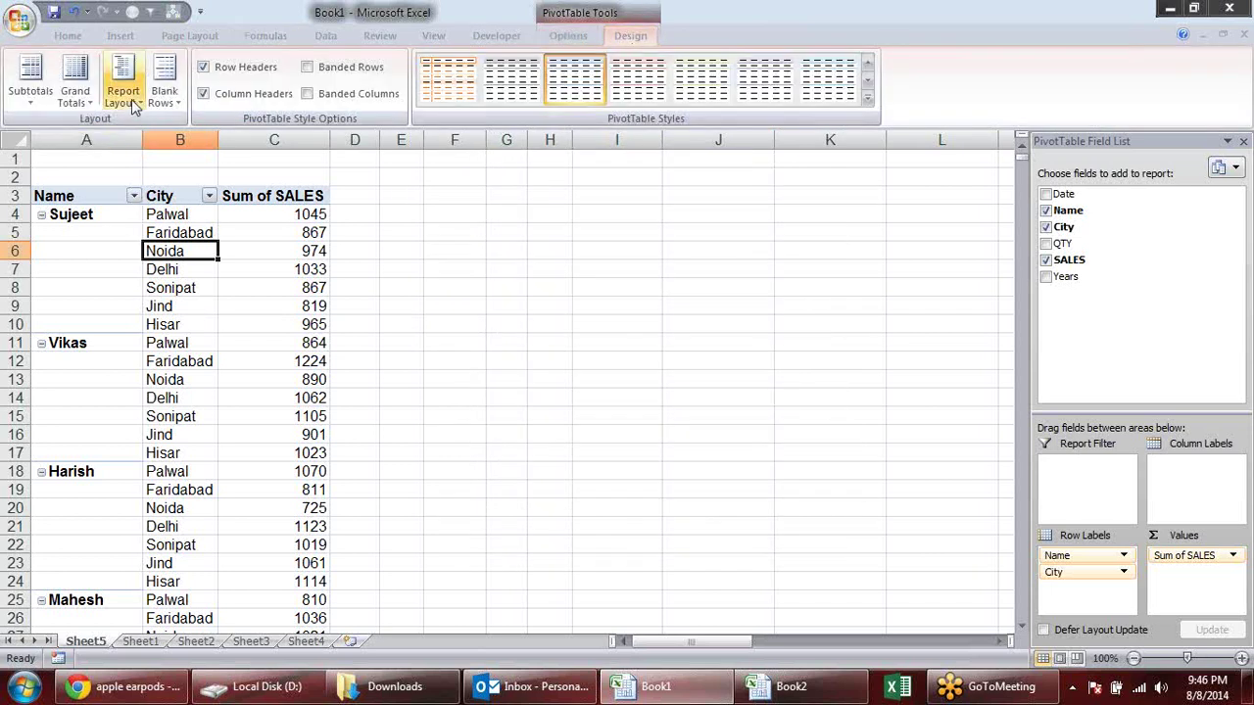
{"action": "left_click", "coordinate": [76, 88]}
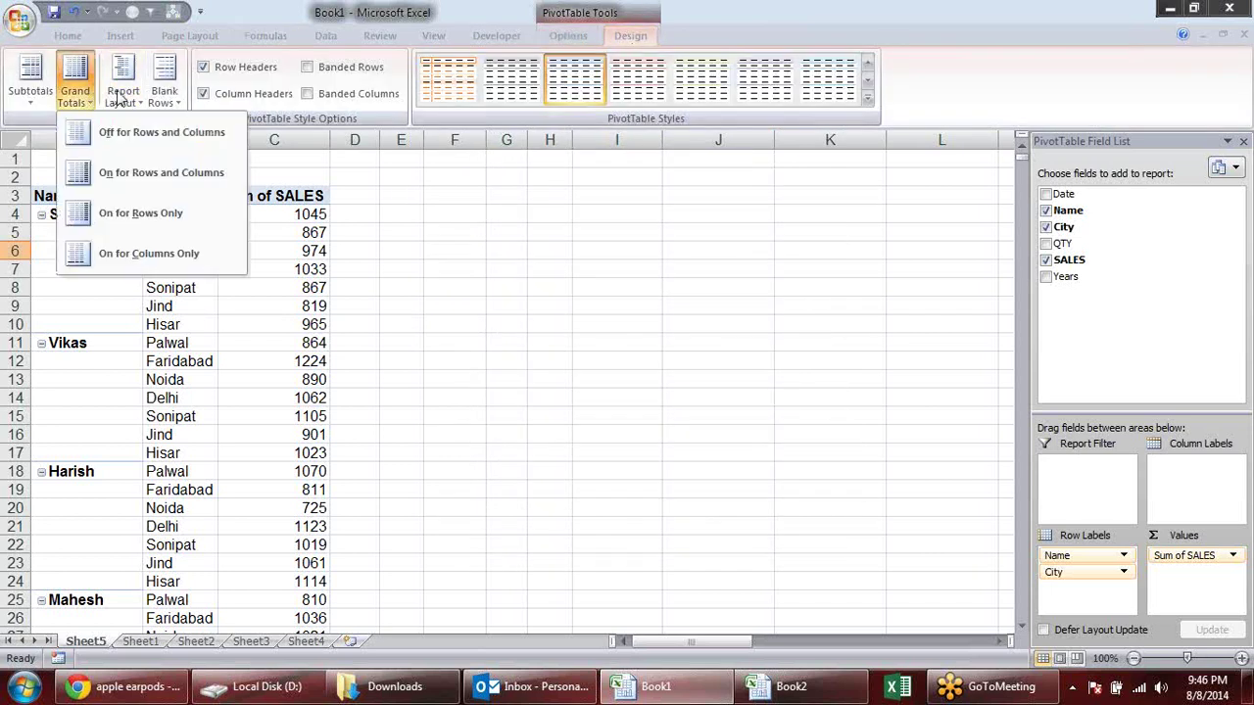
{"action": "left_click", "coordinate": [118, 98]}
{"action": "left_click", "coordinate": [473, 354]}
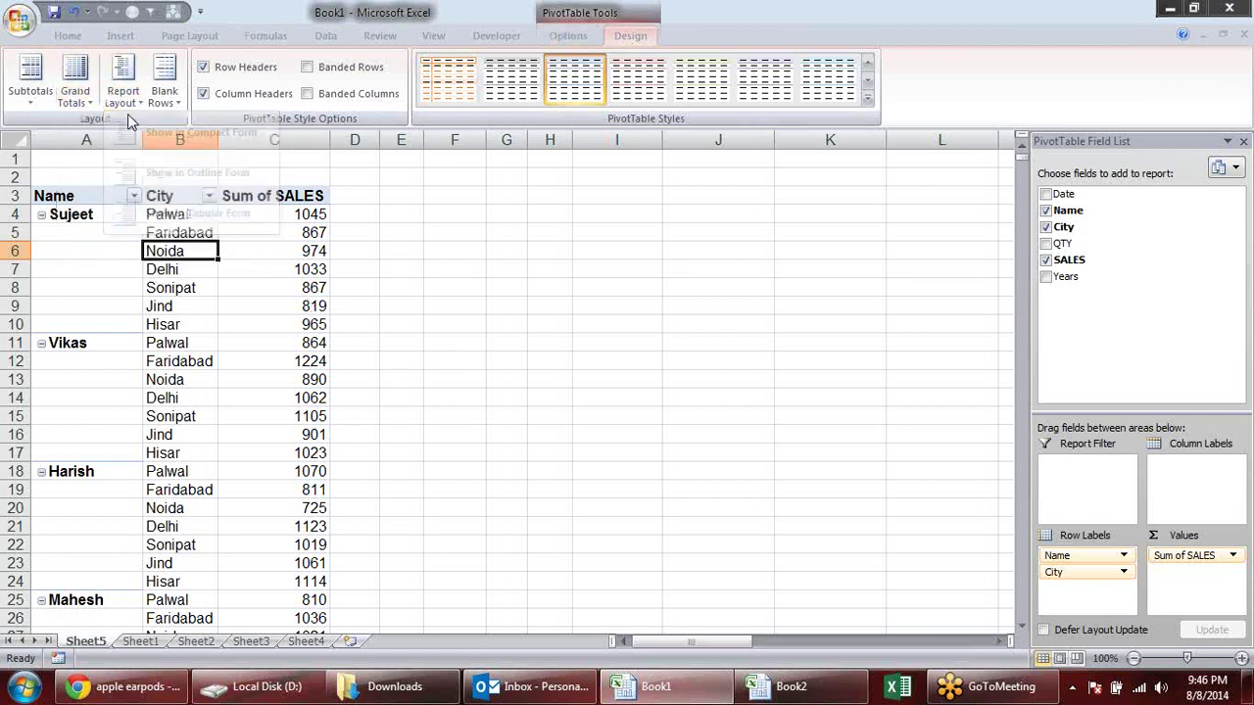
{"action": "left_click", "coordinate": [43, 98]}
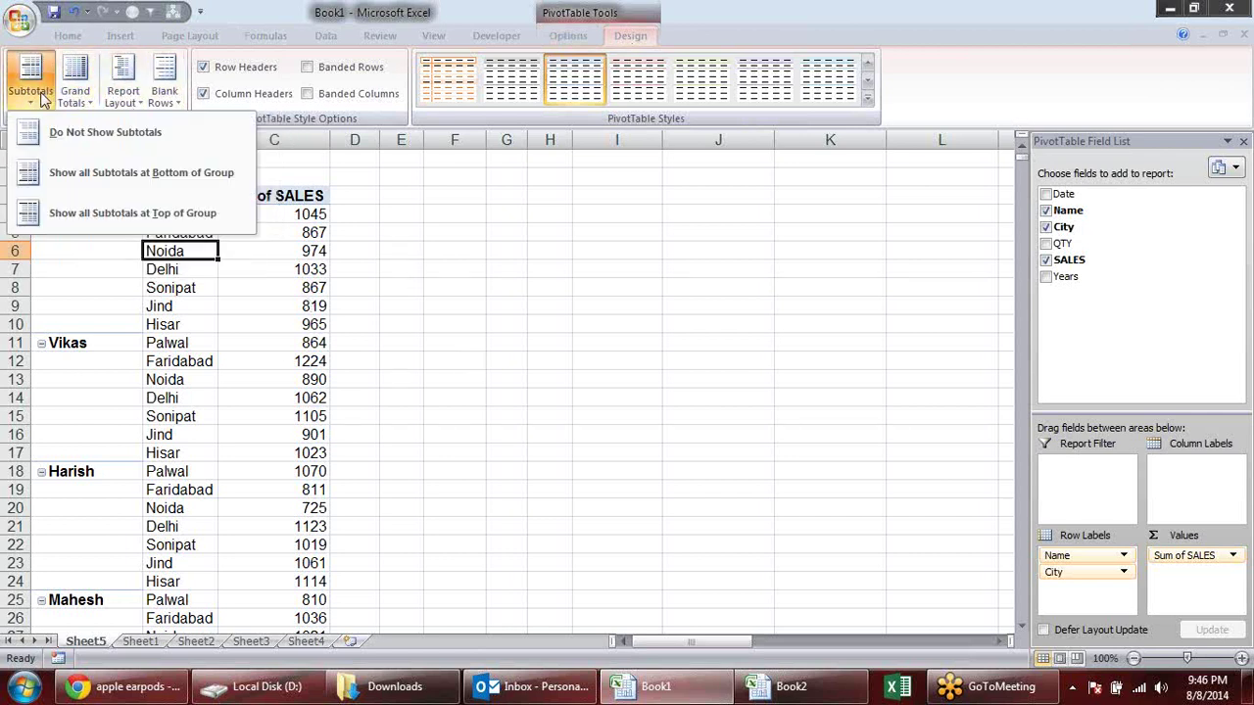
{"action": "left_click", "coordinate": [98, 173]}
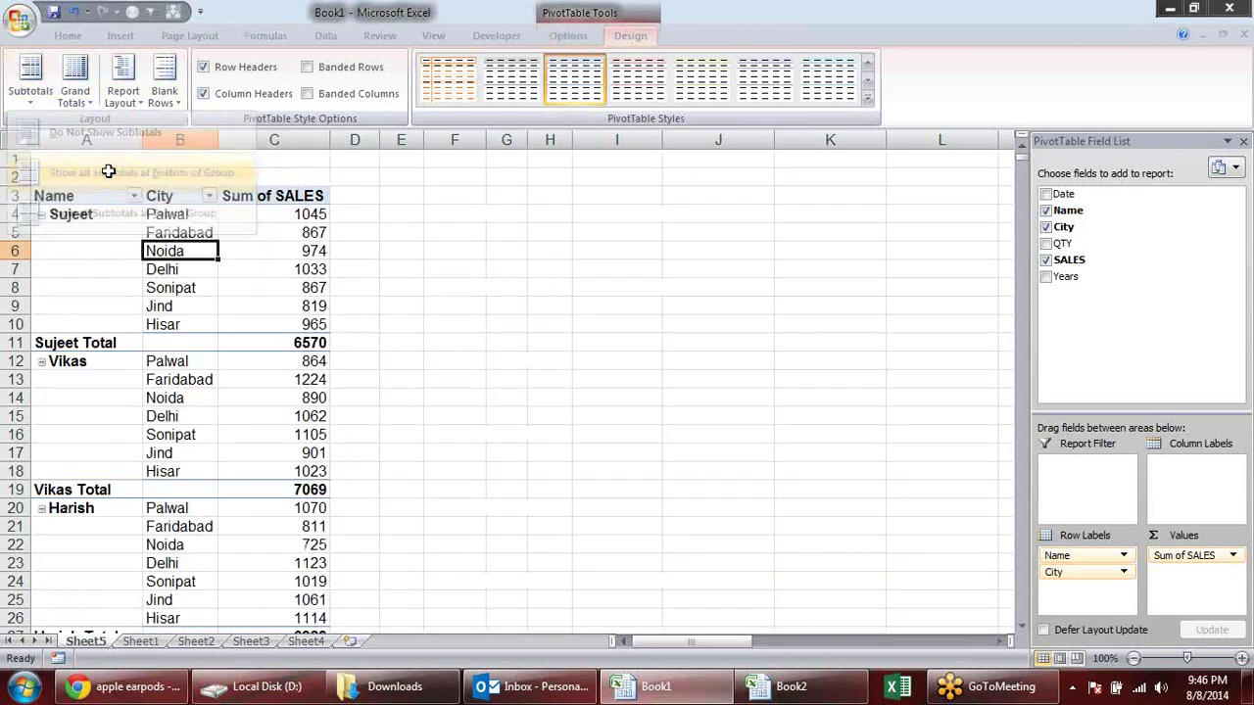
{"action": "left_click", "coordinate": [89, 107]}
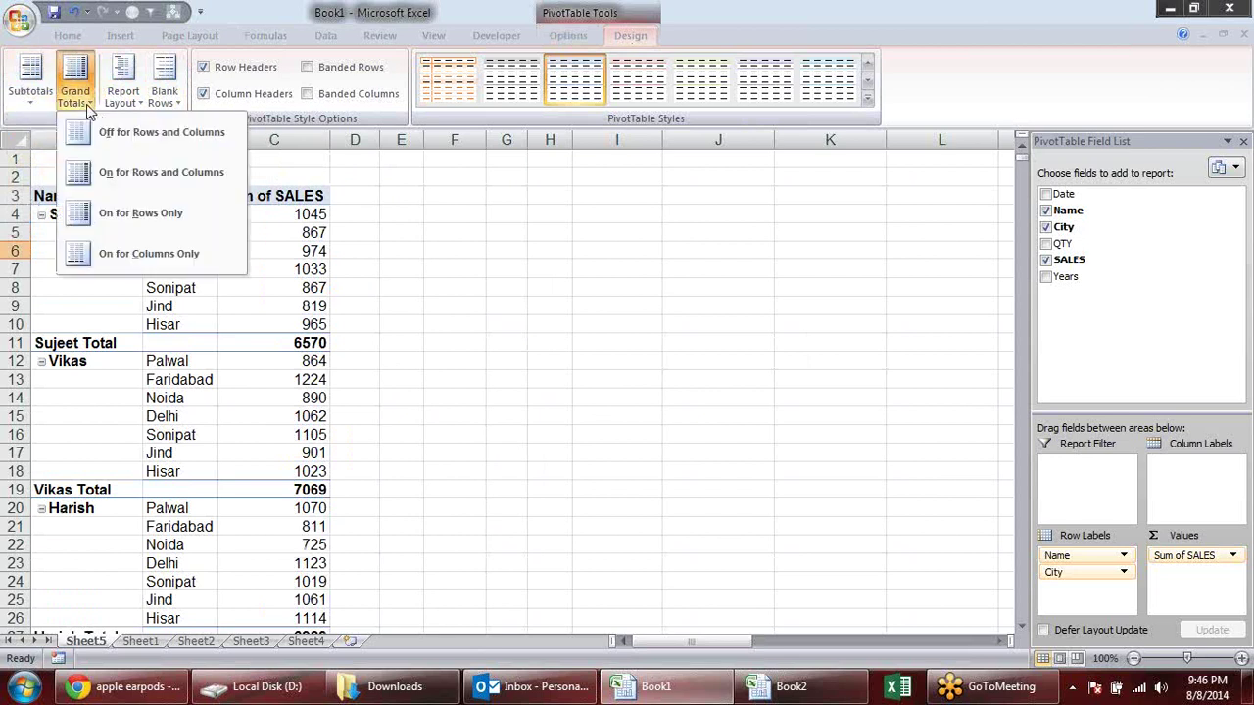
{"action": "left_click", "coordinate": [149, 176]}
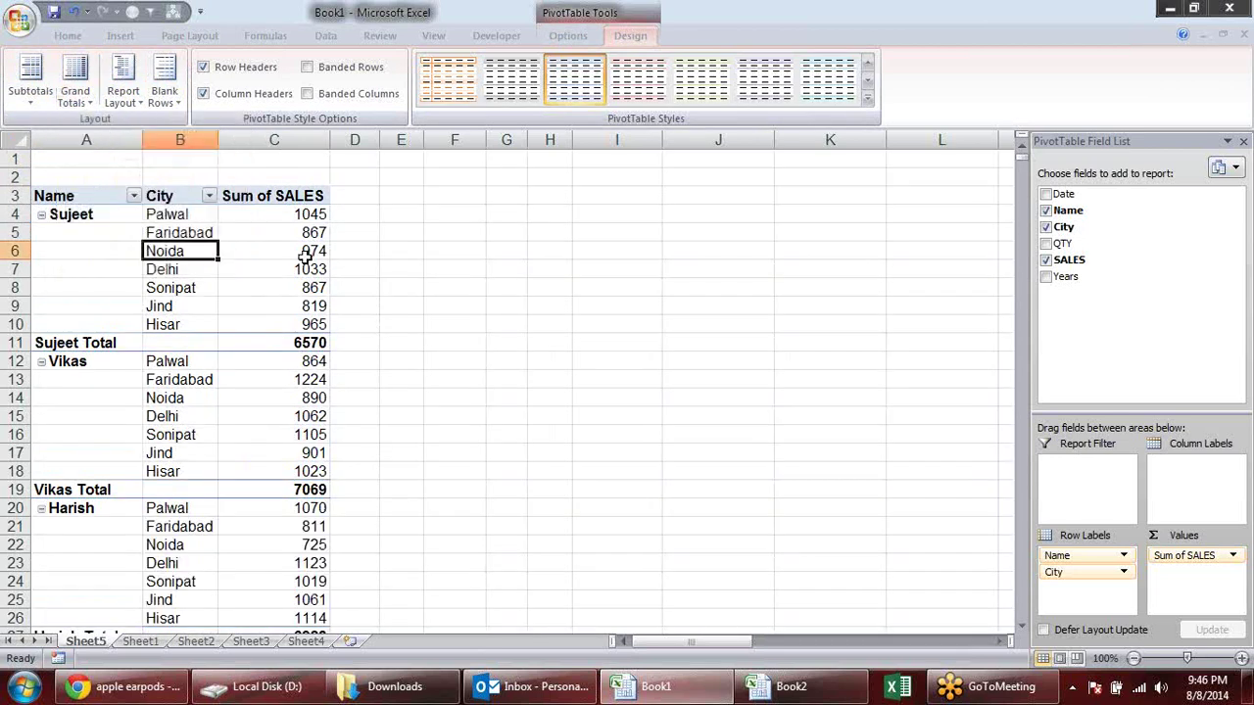
Step: Move City into the column labels and switch the pivot to tabular form
{"action": "left_click_drag", "start_coordinate": [298, 218], "coordinate": [295, 306]}
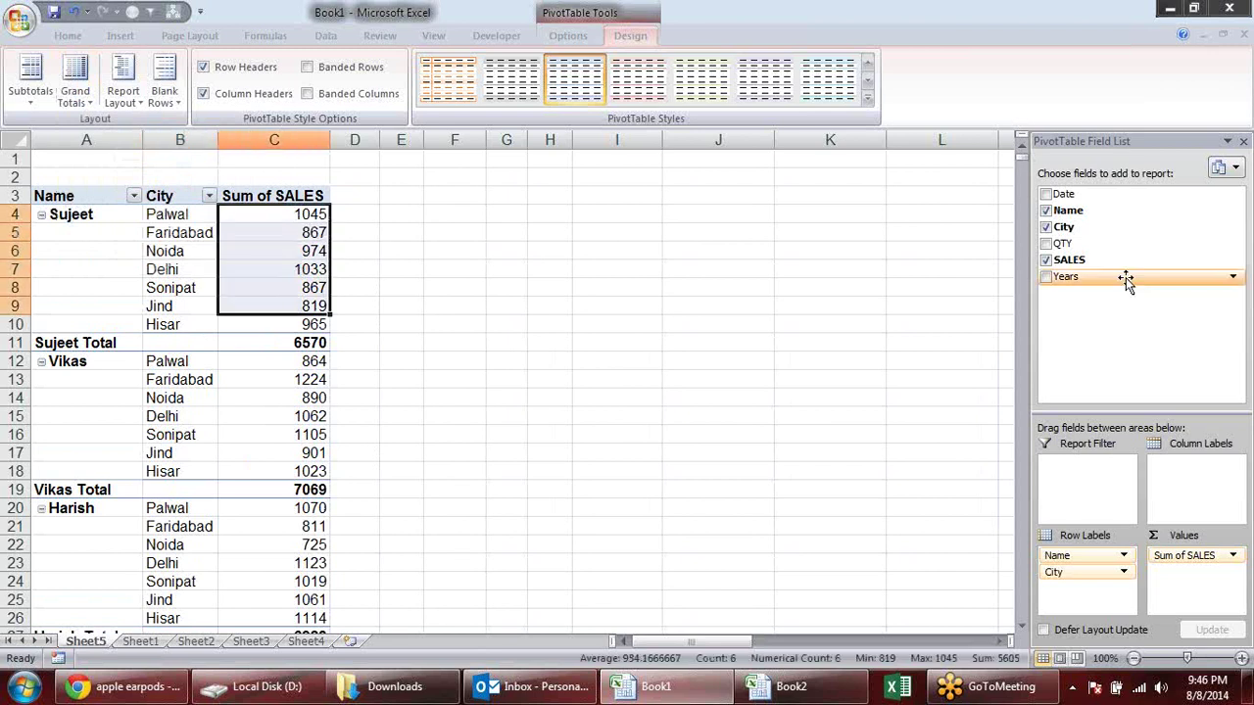
{"action": "left_click_drag", "start_coordinate": [1063, 572], "coordinate": [1175, 480]}
{"action": "mouse_move", "coordinate": [761, 233]}
{"action": "left_mouse_down"}
{"action": "mouse_move", "coordinate": [754, 306]}
{"action": "mouse_move", "coordinate": [156, 325]}
{"action": "left_mouse_up"}
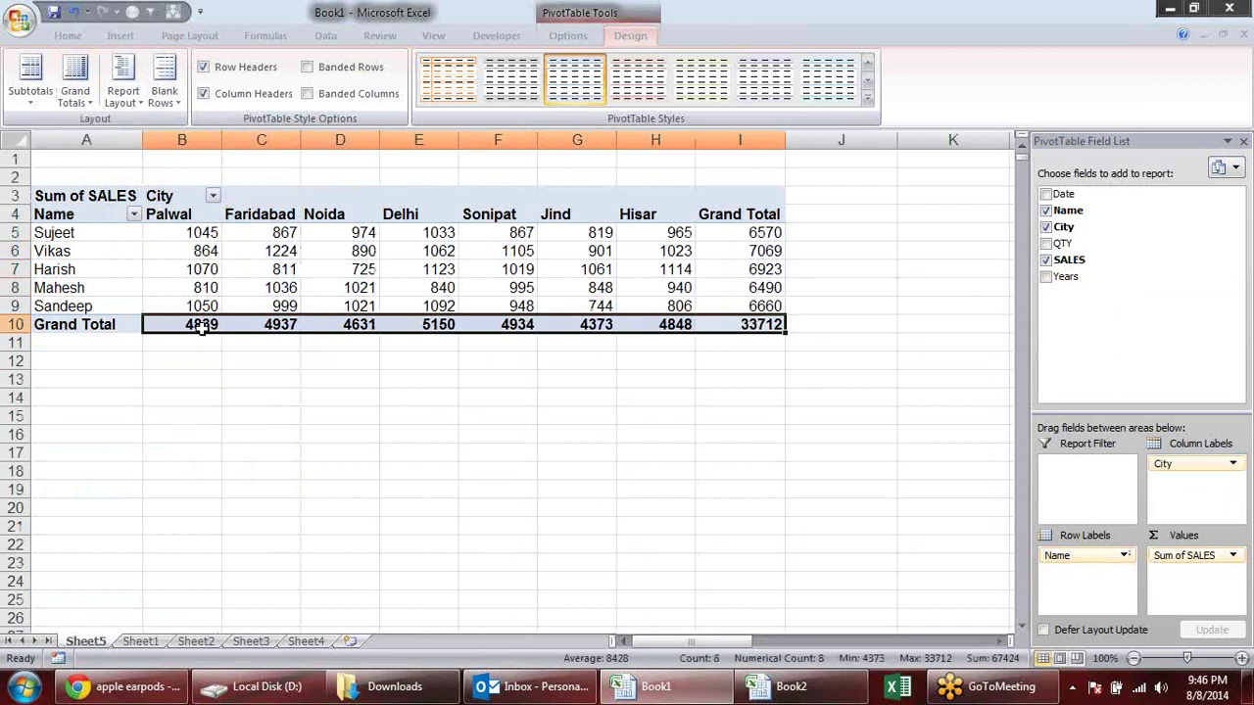
{"action": "left_click", "coordinate": [98, 325]}
{"action": "left_click", "coordinate": [761, 203]}
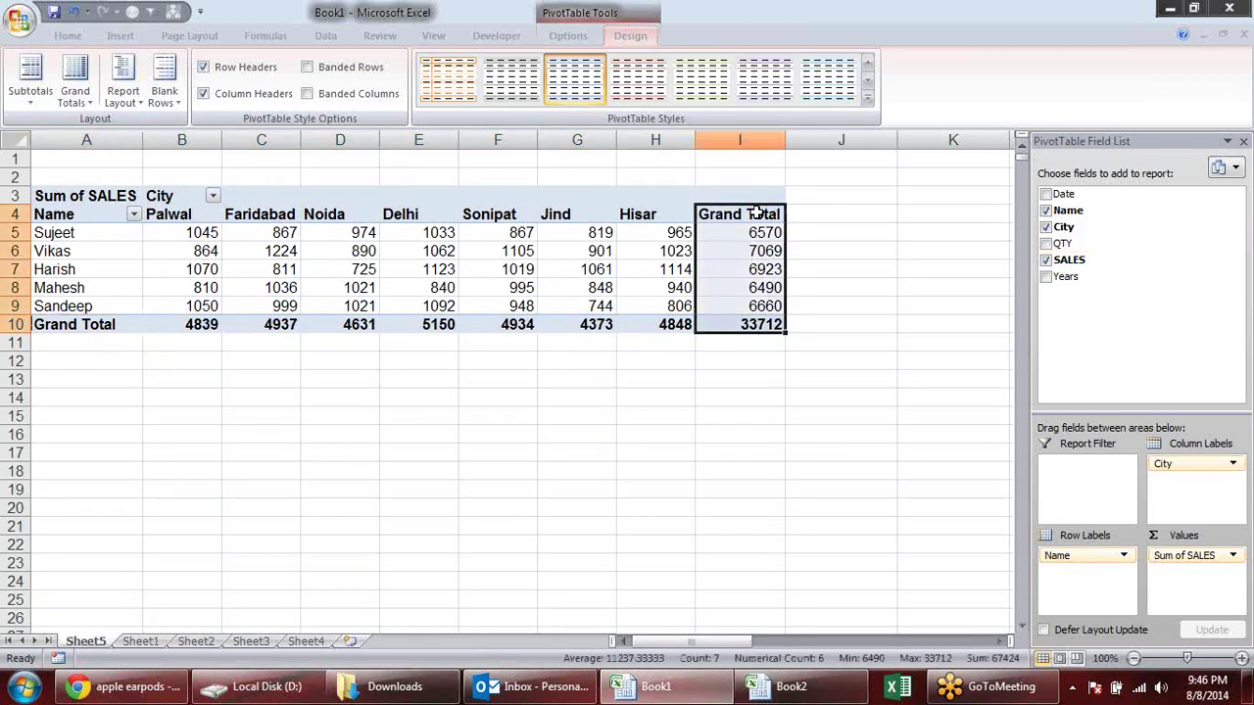
{"action": "left_click", "coordinate": [160, 107]}
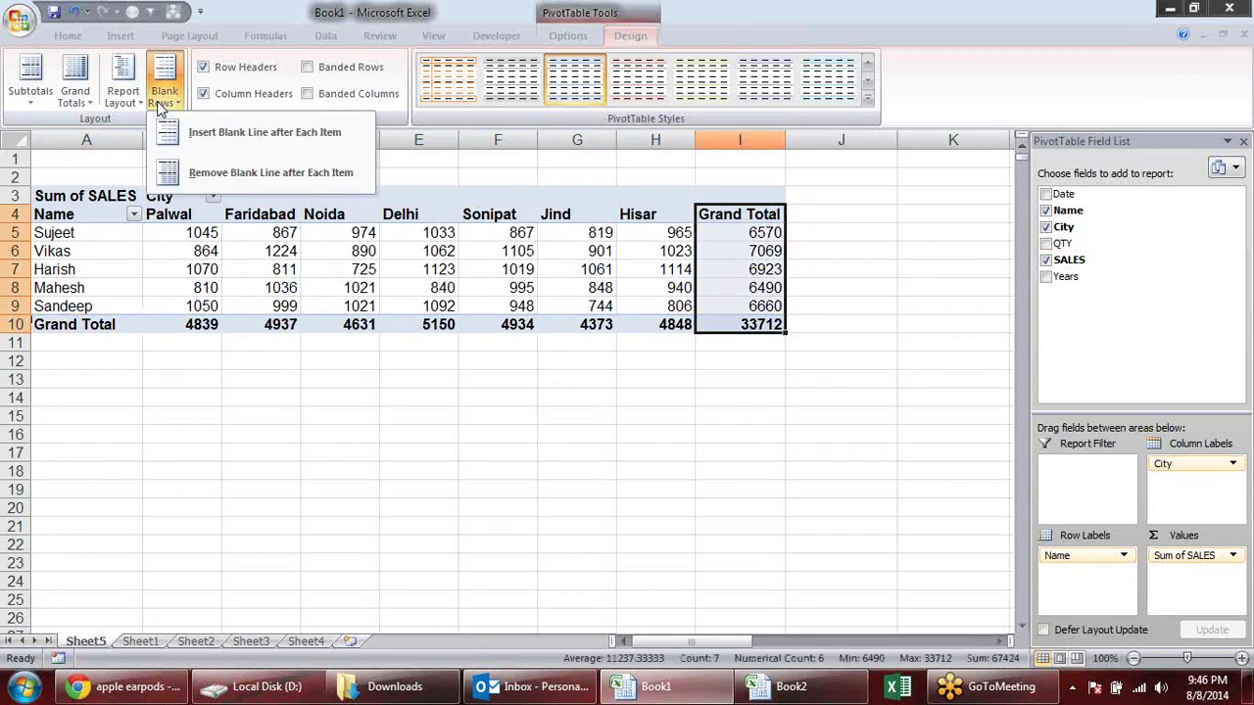
{"action": "left_click", "coordinate": [135, 103]}
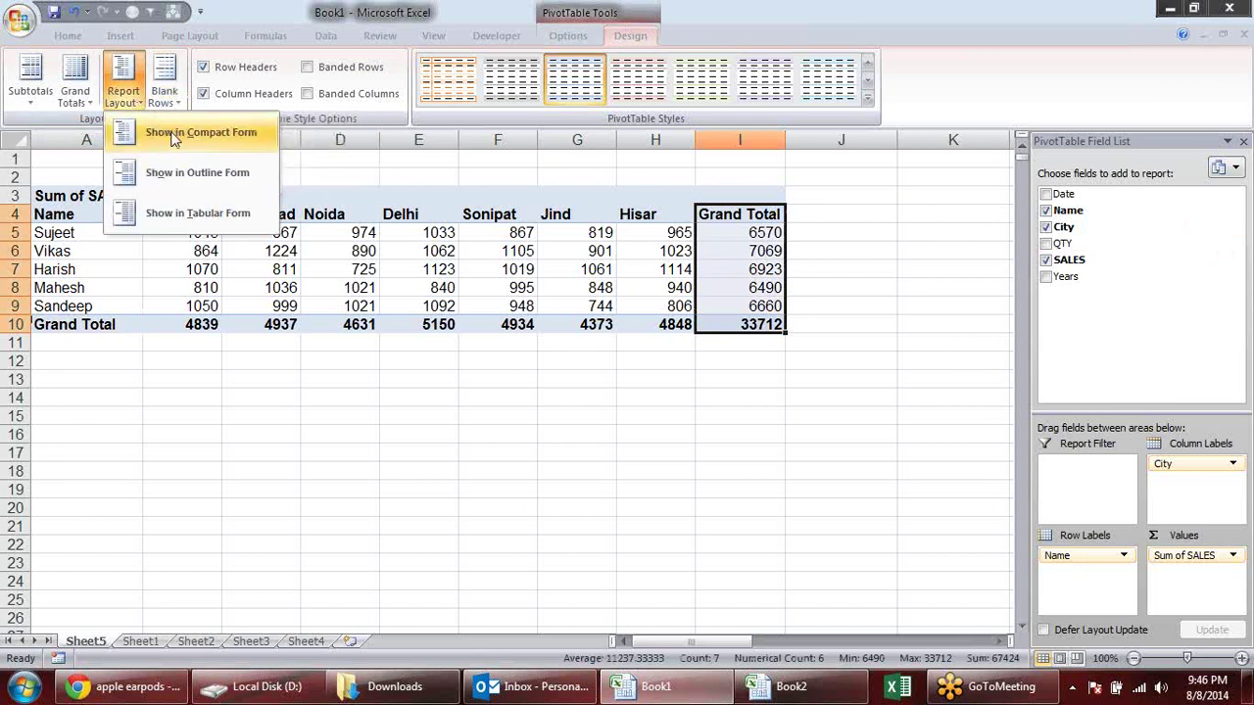
{"action": "left_click", "coordinate": [201, 215]}
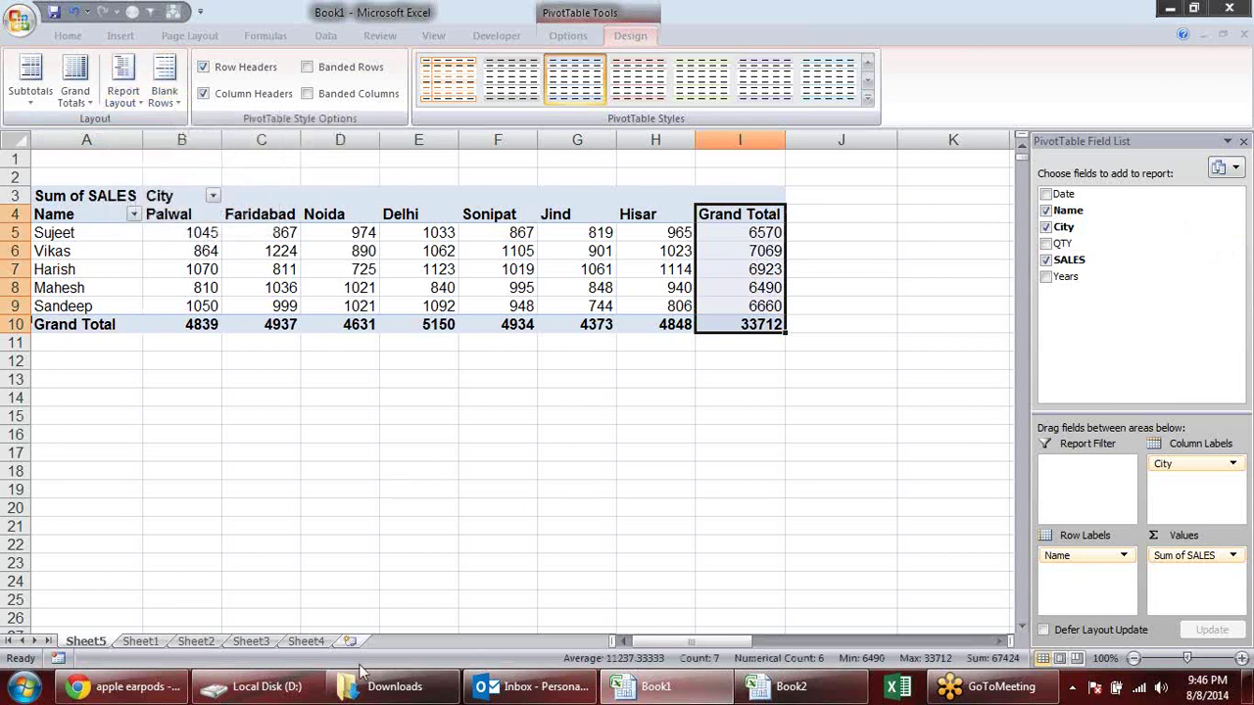
{"action": "left_click", "coordinate": [306, 641]}
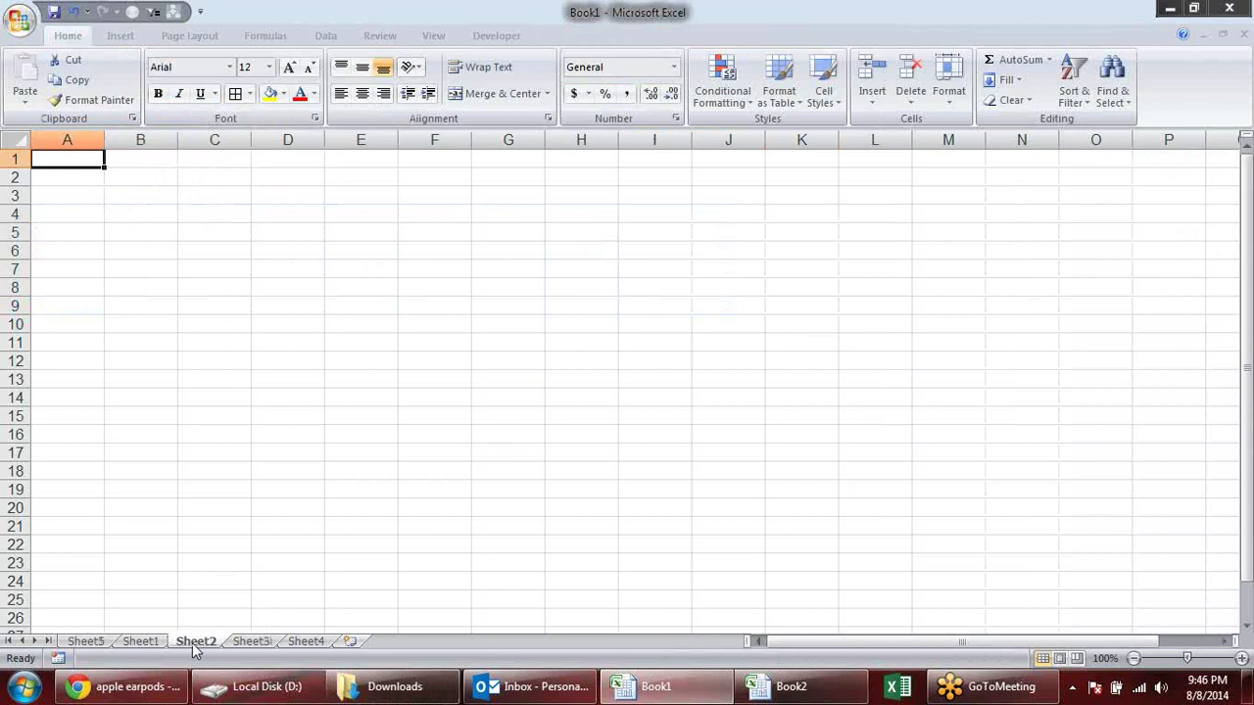
Step: Check Book1's pivot, then select the filled names A2:A17 on Book2's Sheet2
{"action": "left_click", "coordinate": [142, 641]}
{"action": "left_click", "coordinate": [85, 641]}
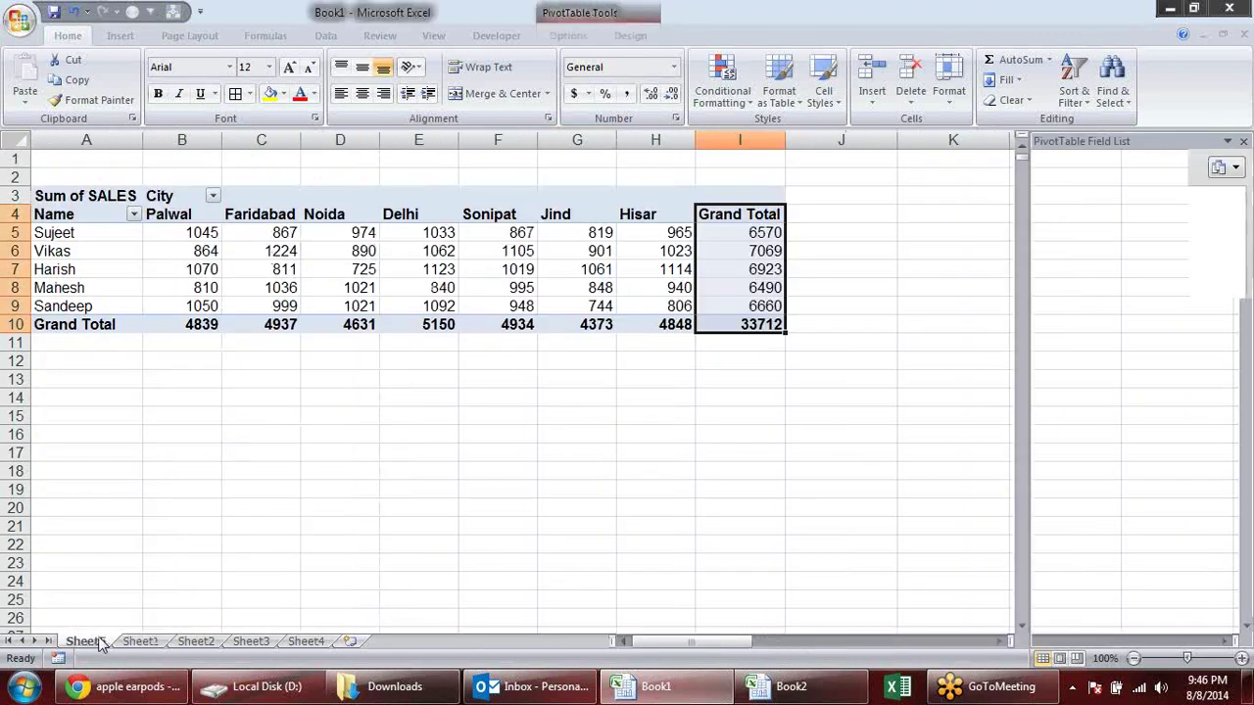
{"action": "left_click", "coordinate": [444, 288]}
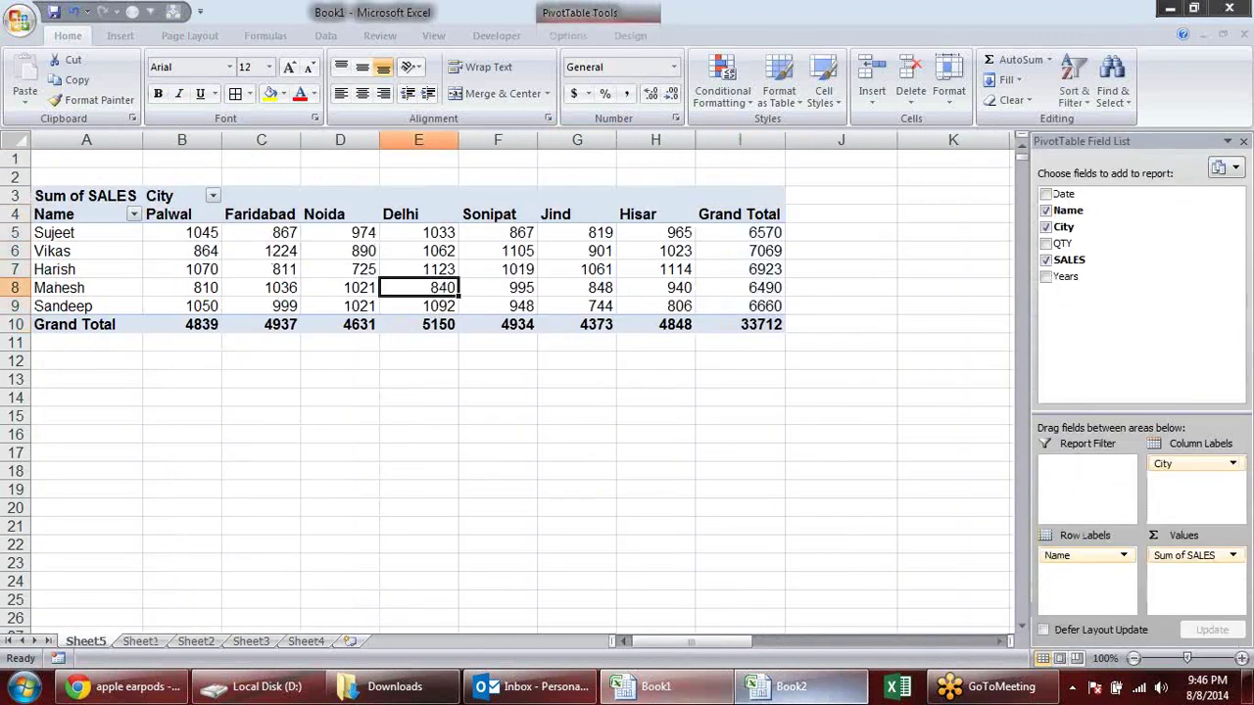
{"action": "key", "text": "ctrl+Tab"}
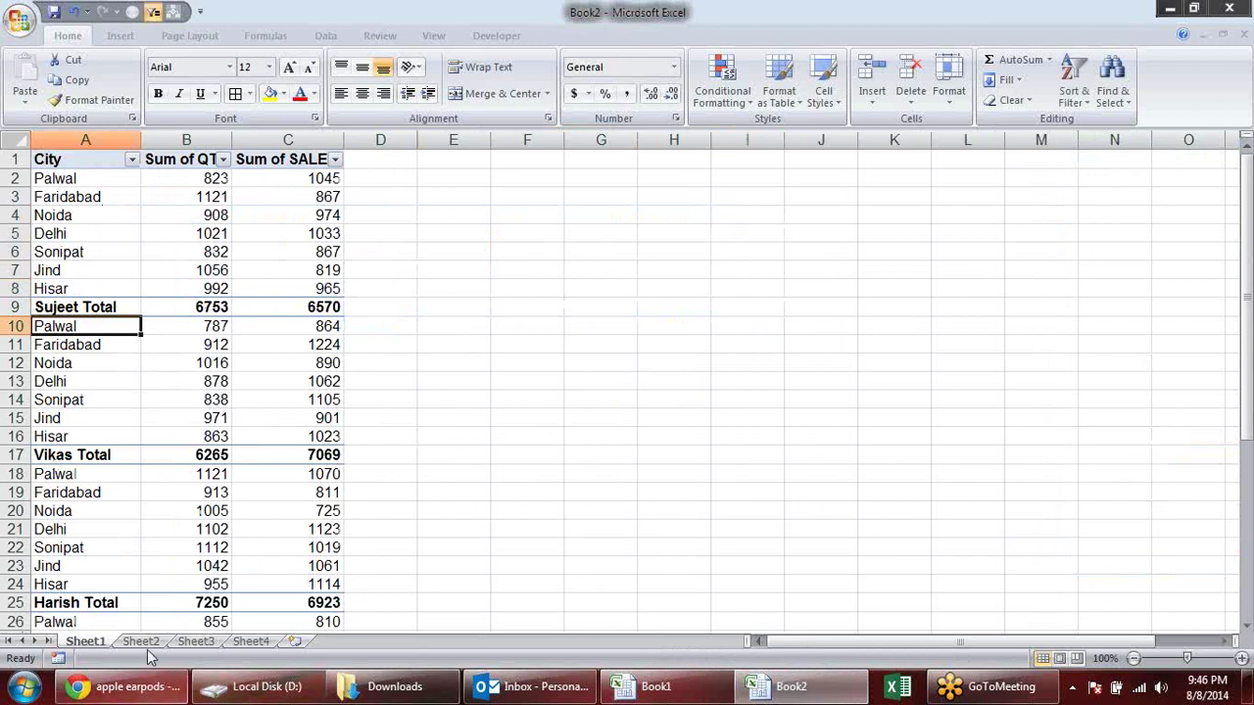
{"action": "left_click", "coordinate": [140, 642]}
{"action": "left_click", "coordinate": [87, 233]}
{"action": "left_click_drag", "start_coordinate": [69, 179], "coordinate": [39, 453]}
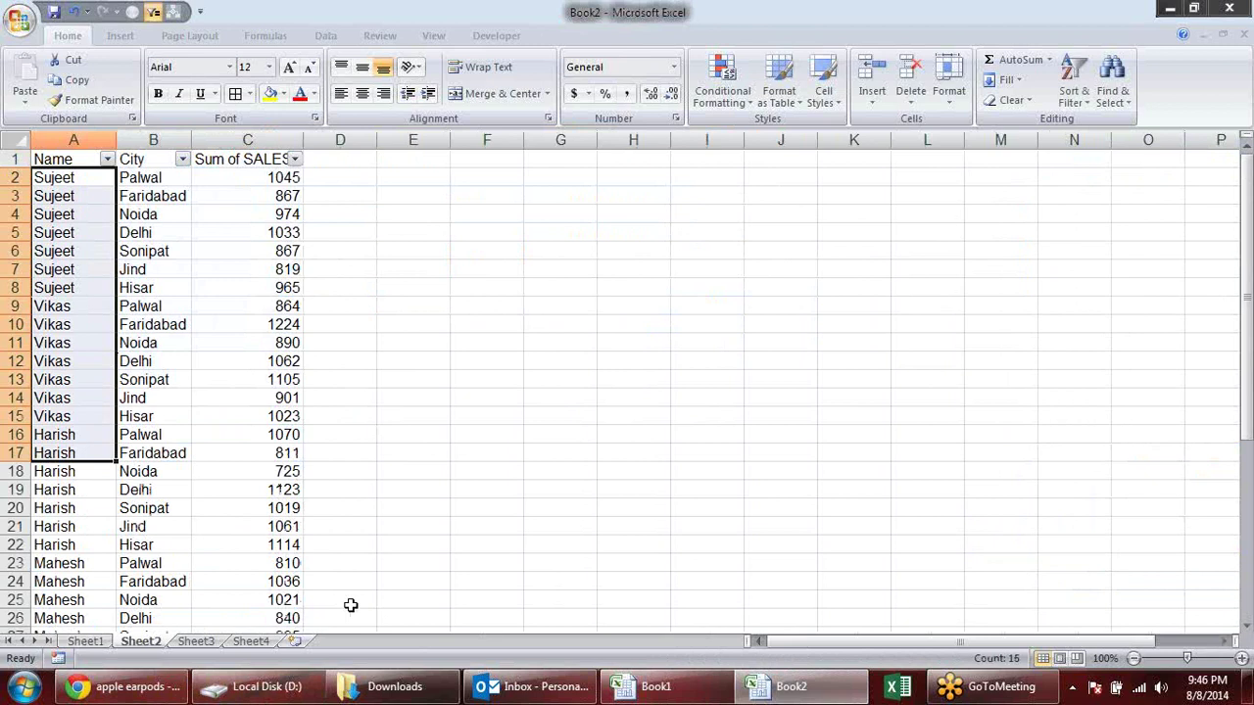
Step: Start a new blank workbook, Book3, in a second Excel window and return to Book2's Name list
{"action": "left_click", "coordinate": [899, 690]}
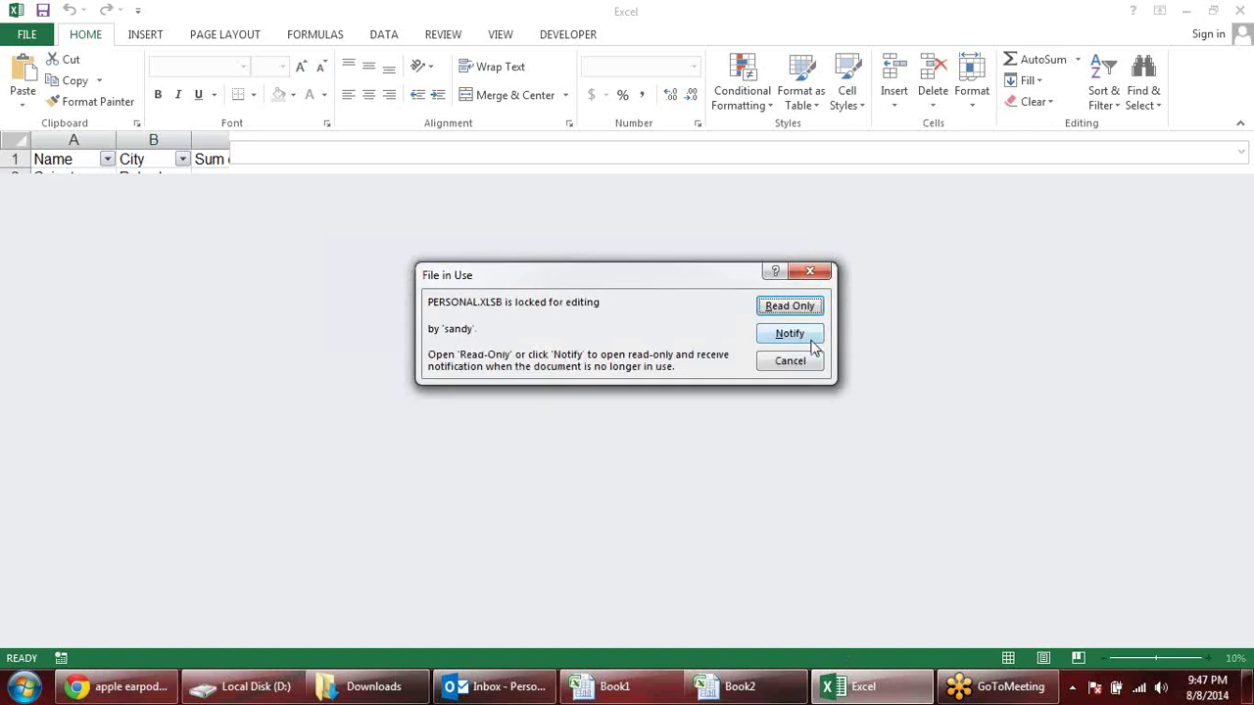
{"action": "left_click", "coordinate": [811, 362]}
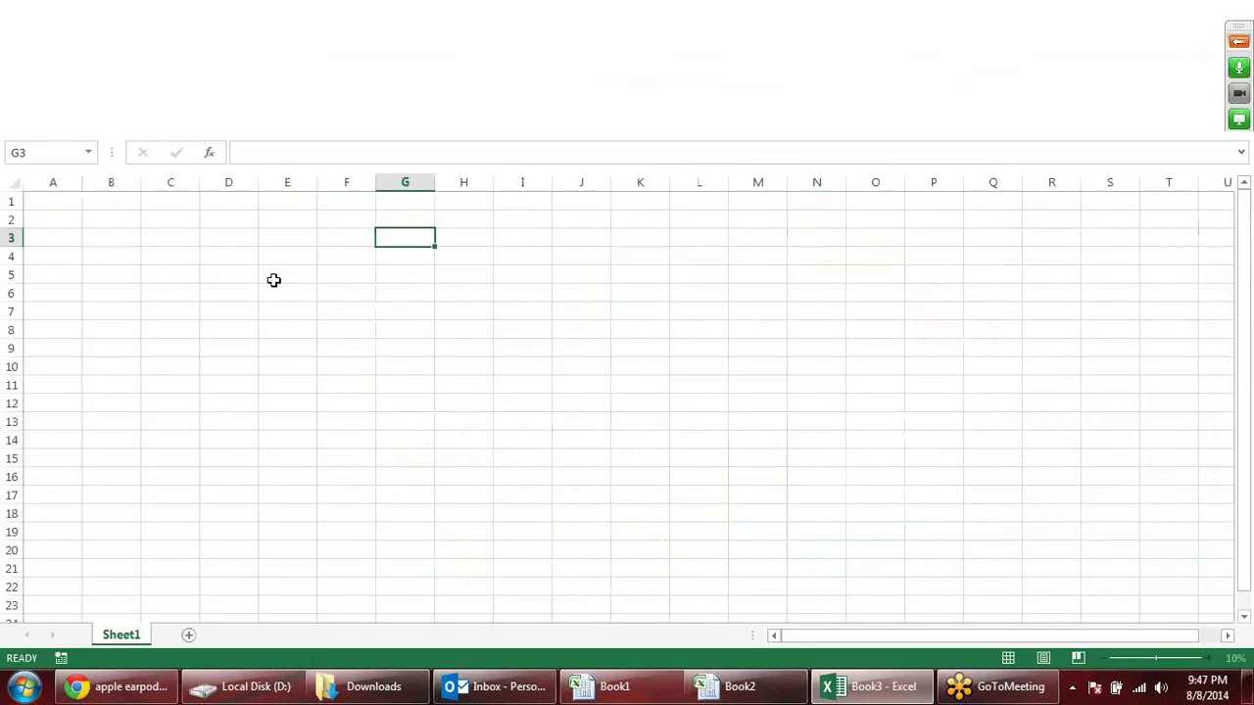
{"action": "left_click", "coordinate": [274, 278]}
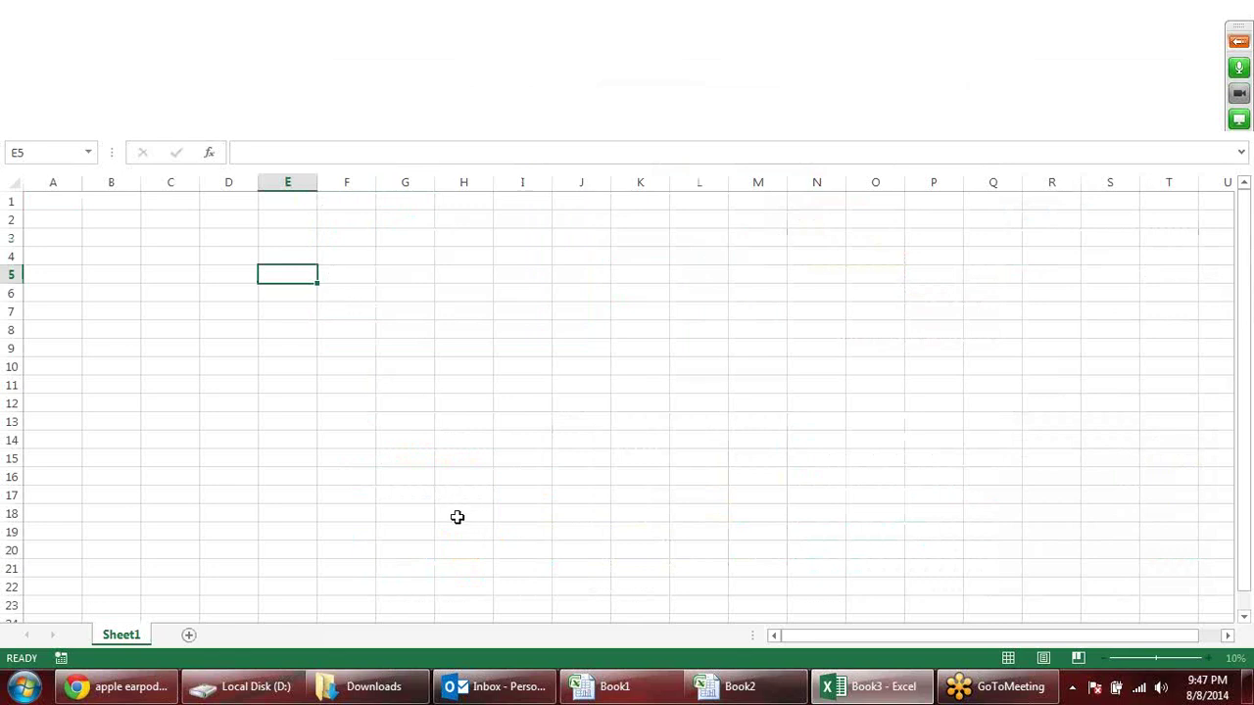
{"action": "key", "text": "alt+Tab"}
{"action": "left_click", "coordinate": [55, 235]}
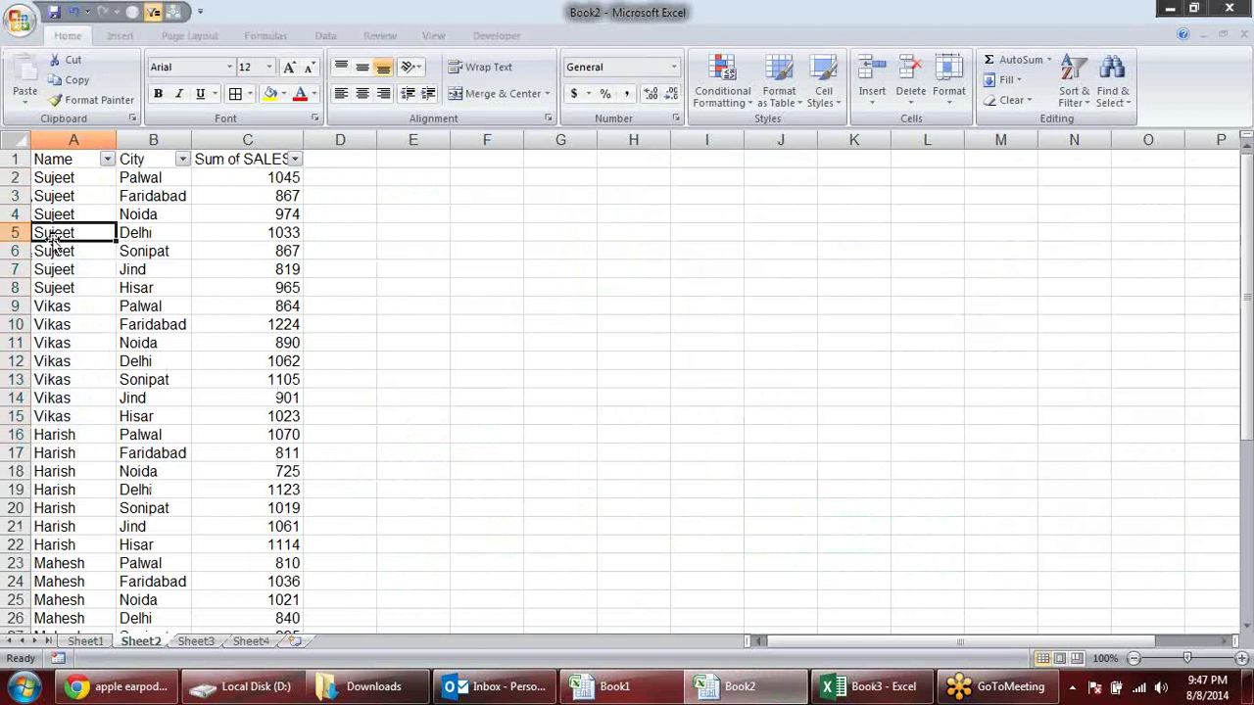
{"action": "left_click", "coordinate": [61, 288]}
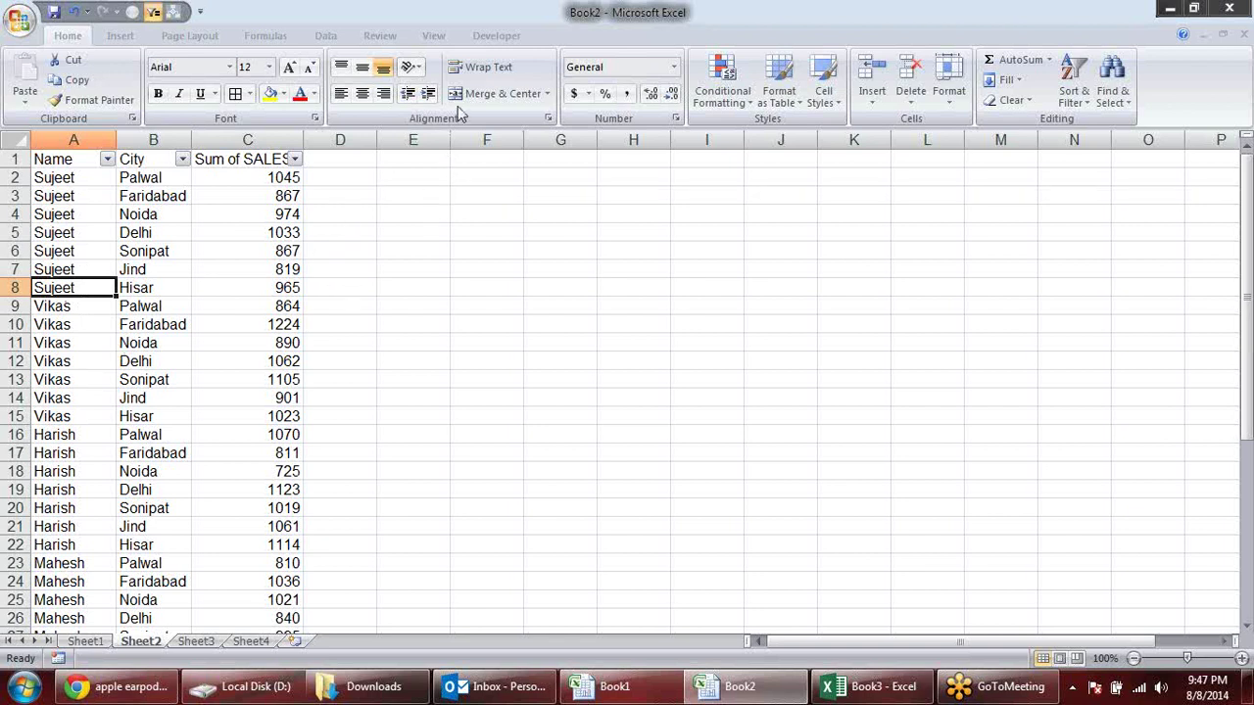
{"action": "left_click_drag", "start_coordinate": [71, 193], "coordinate": [66, 455]}
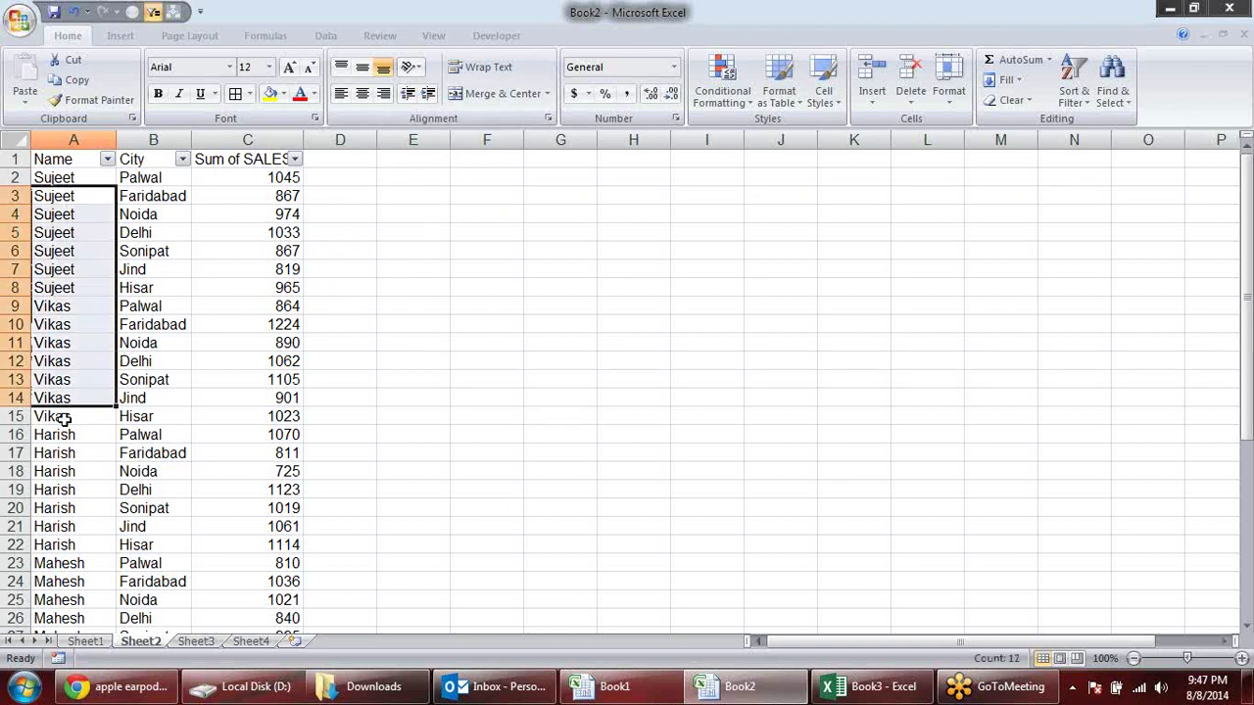
{"action": "key", "text": "alt+Tab"}
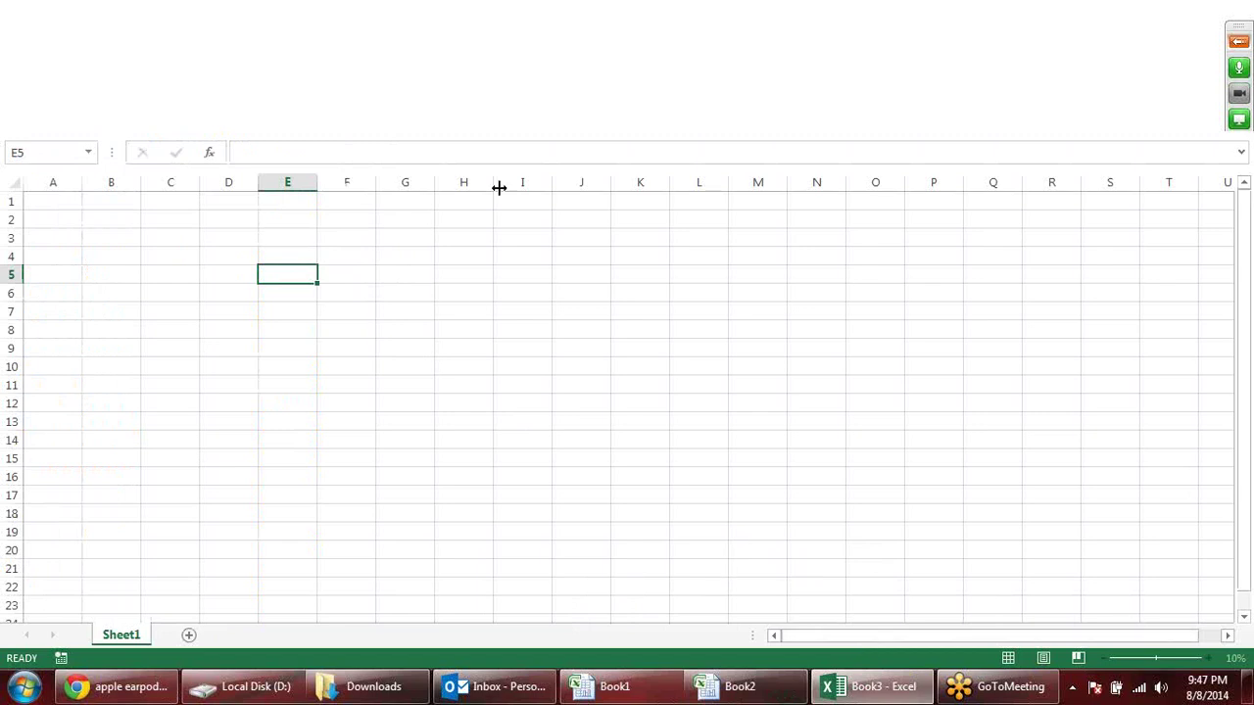
{"action": "left_click", "coordinate": [470, 289]}
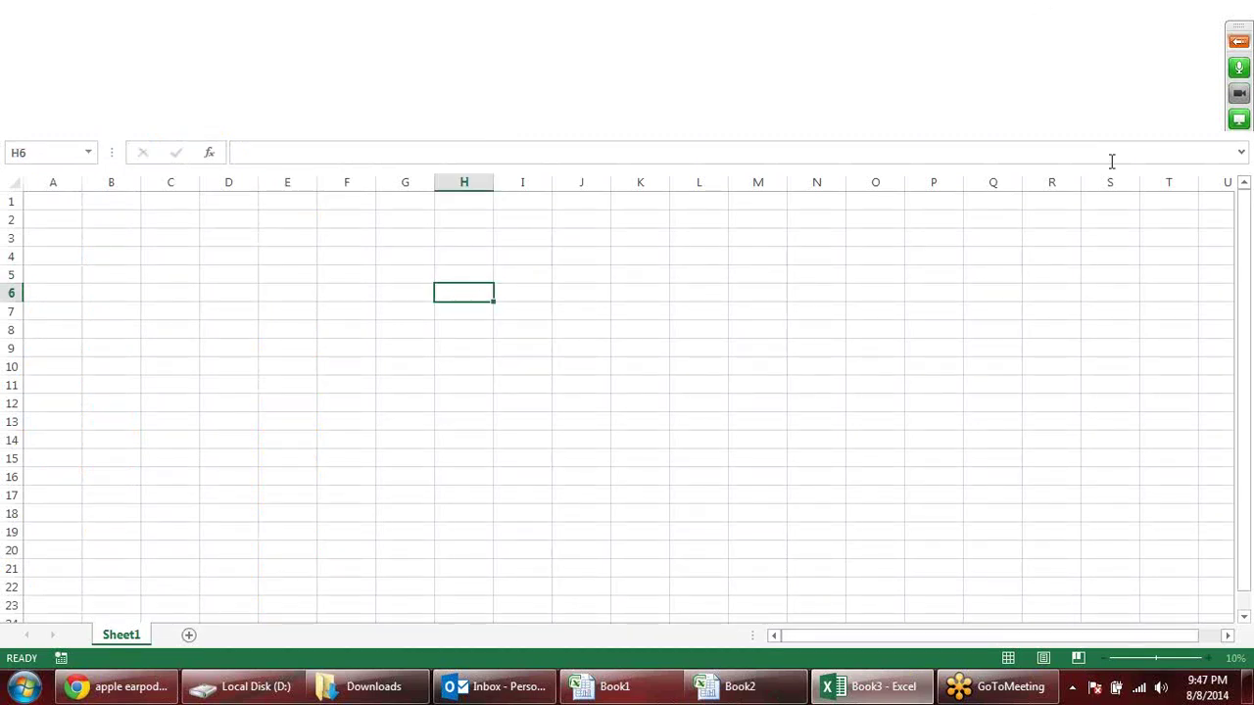
{"action": "left_click", "coordinate": [740, 686]}
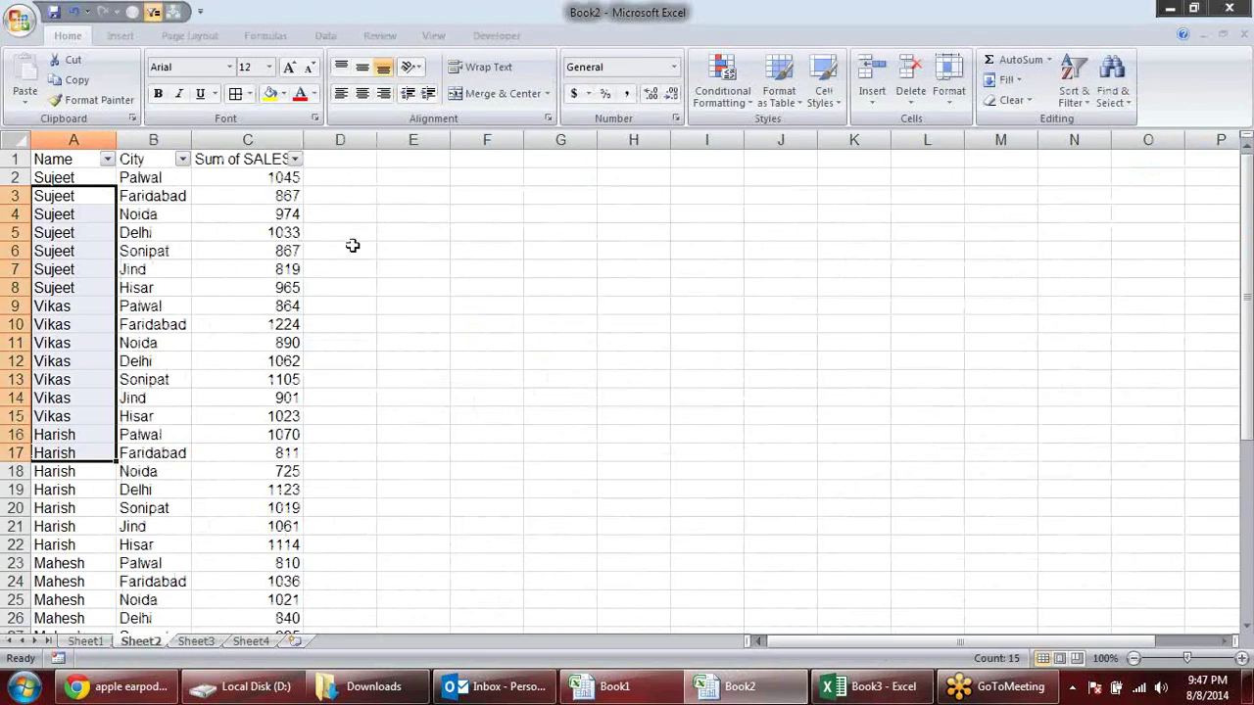
{"action": "left_click", "coordinate": [416, 202]}
{"action": "mouse_move", "coordinate": [37, 211]}
{"action": "left_mouse_down"}
{"action": "mouse_move", "coordinate": [161, 215]}
{"action": "mouse_move", "coordinate": [241, 505]}
{"action": "left_mouse_up"}
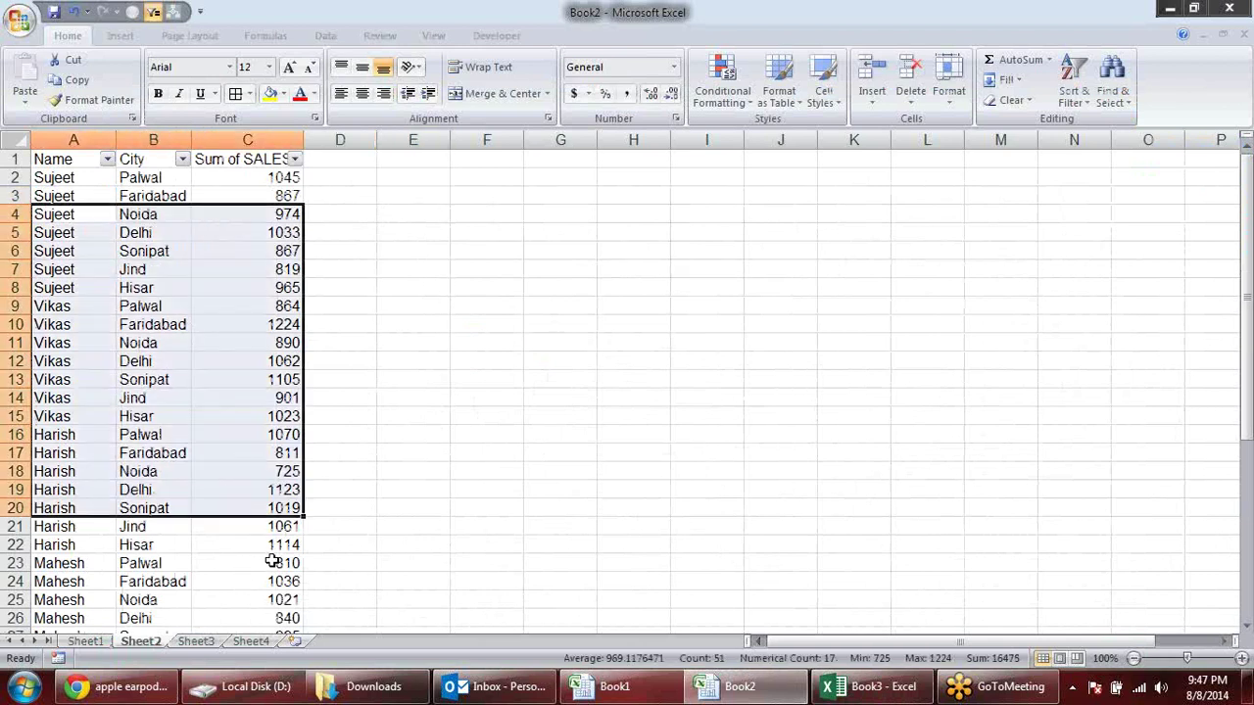
{"action": "key", "text": "ctrl+Tab"}
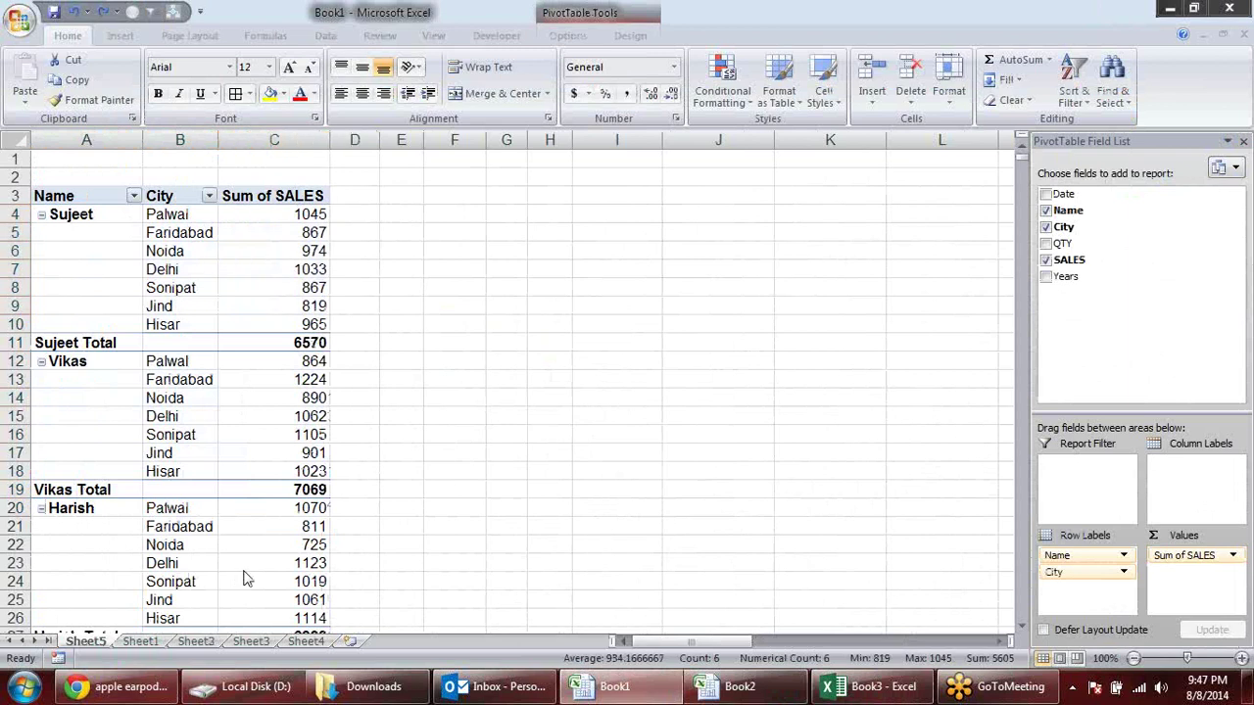
Step: Check the Name column filter in Book2's list without changing it
{"action": "key", "text": "ctrl+Tab"}
{"action": "left_click", "coordinate": [476, 275]}
{"action": "left_click", "coordinate": [107, 159]}
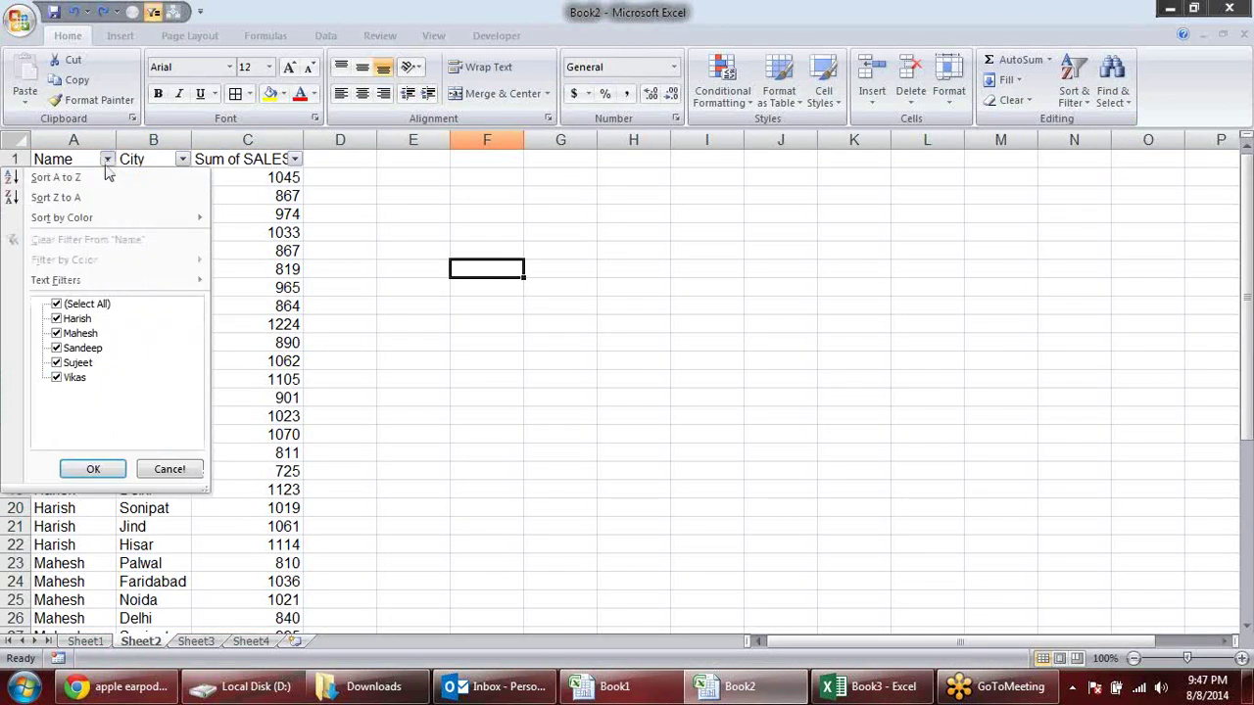
{"action": "left_click", "coordinate": [183, 470]}
{"action": "key", "text": "ctrl+Tab"}
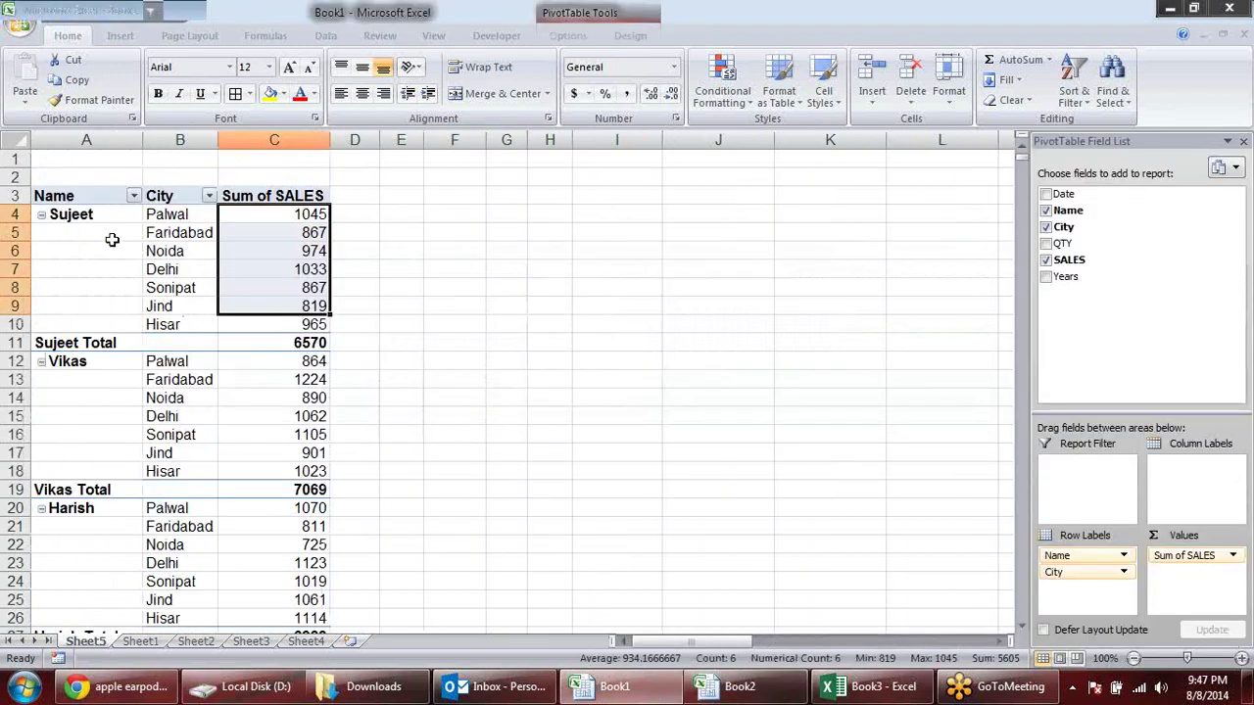
Step: Set Book1's pivot to Do Not Show Subtotals and select it from Name header to Grand Total
{"action": "left_click", "coordinate": [630, 36]}
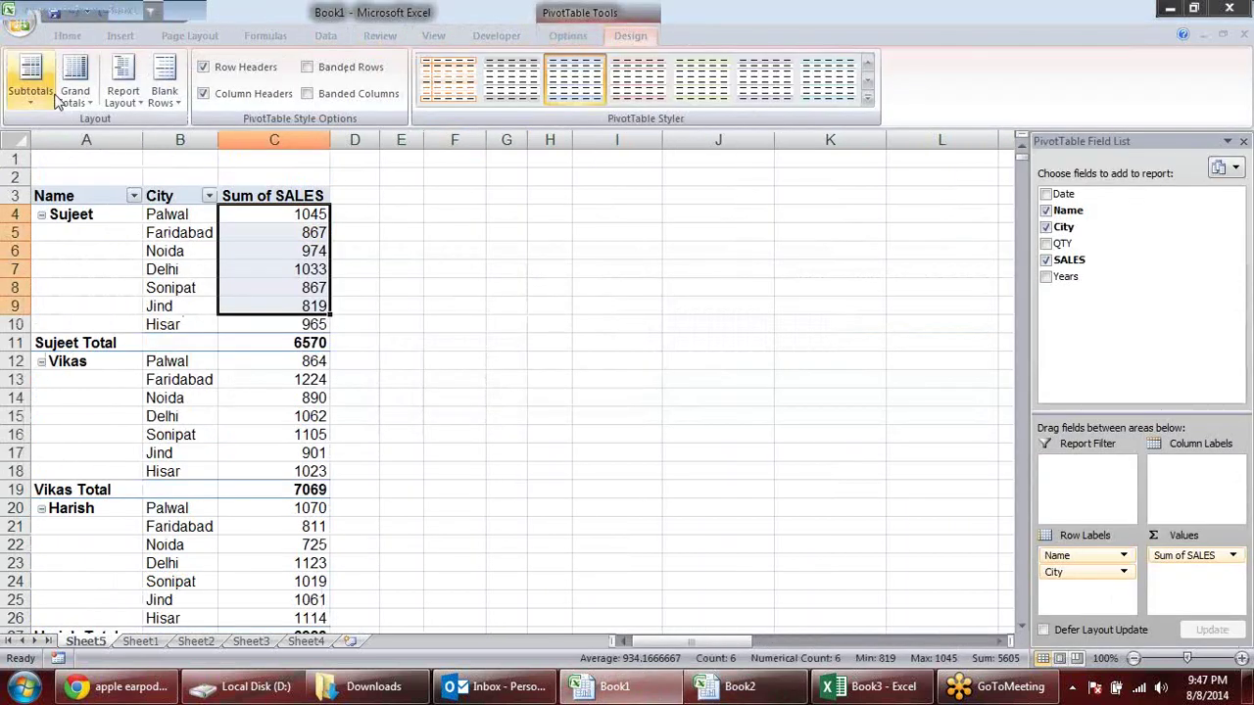
{"action": "left_click", "coordinate": [88, 102]}
{"action": "left_click", "coordinate": [30, 93]}
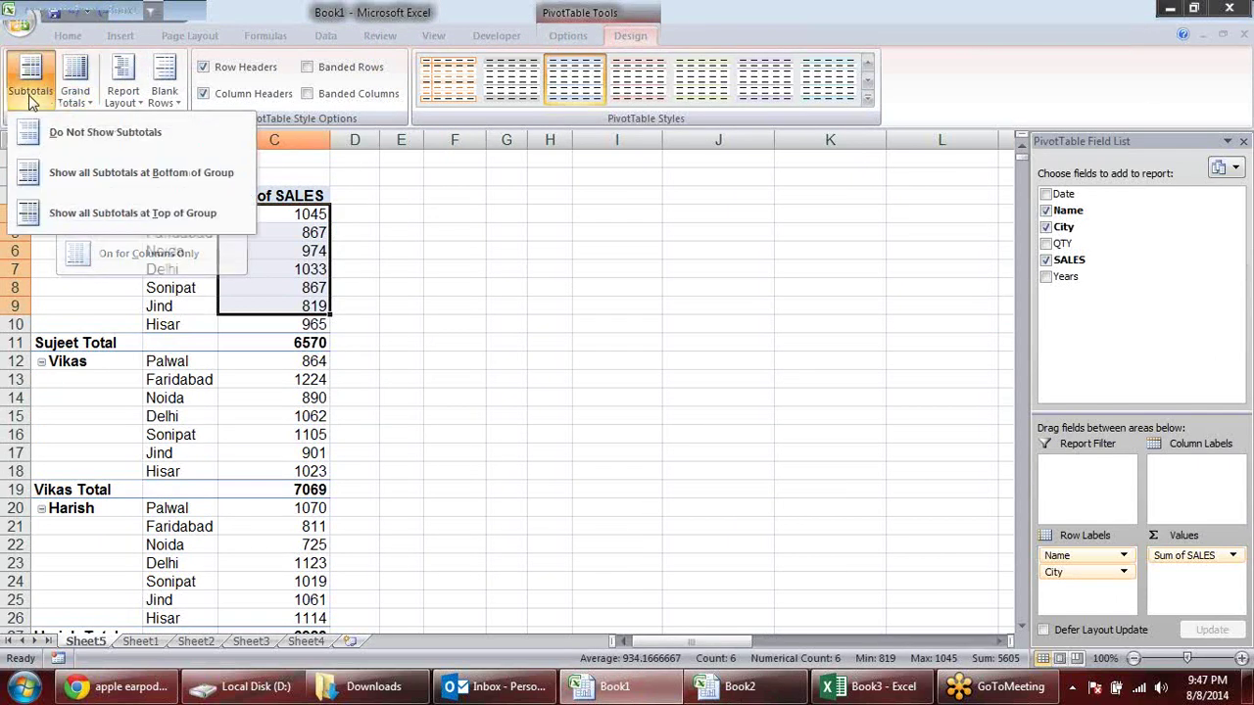
{"action": "left_click", "coordinate": [71, 133]}
{"action": "left_click", "coordinate": [550, 325]}
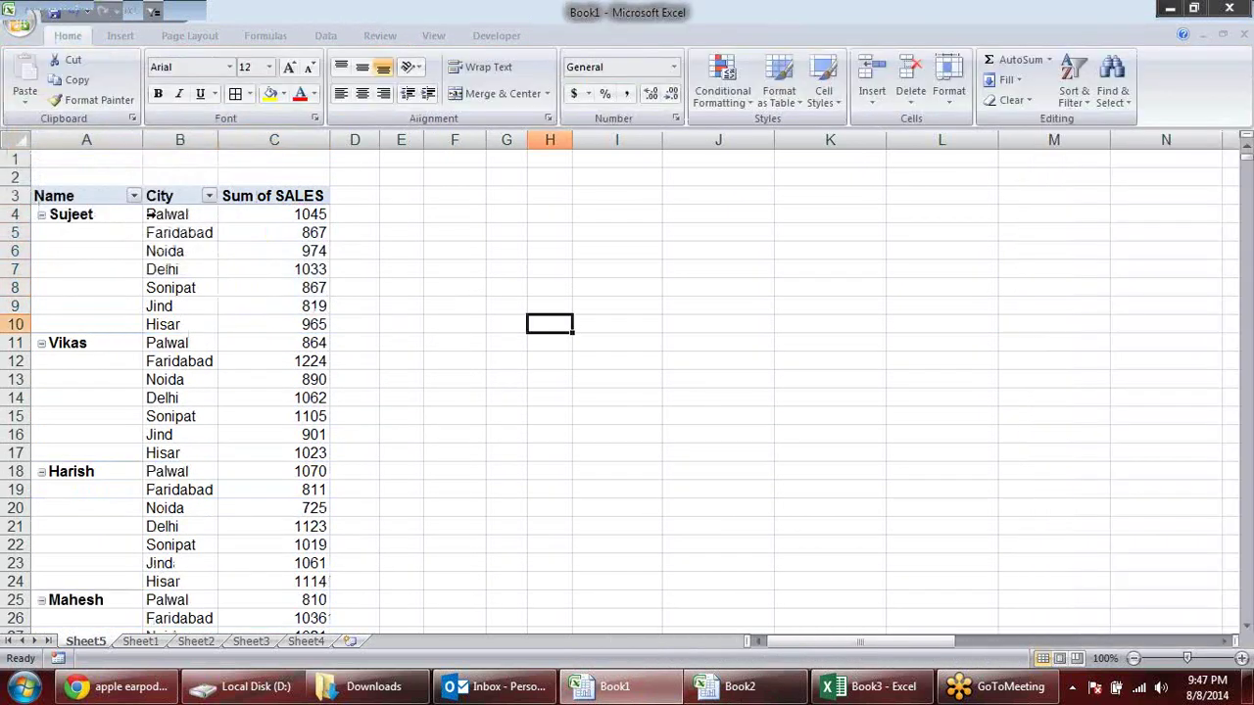
{"action": "left_click", "coordinate": [118, 198]}
{"action": "mouse_move", "coordinate": [118, 196]}
{"action": "left_mouse_down"}
{"action": "mouse_move", "coordinate": [280, 623]}
{"action": "mouse_move", "coordinate": [288, 594]}
{"action": "left_mouse_up"}
Step: Create an empty PivotTable on a new sheet from Book2's A1:C35 Name, City and SALES list
{"action": "key", "text": "ctrl+c"}
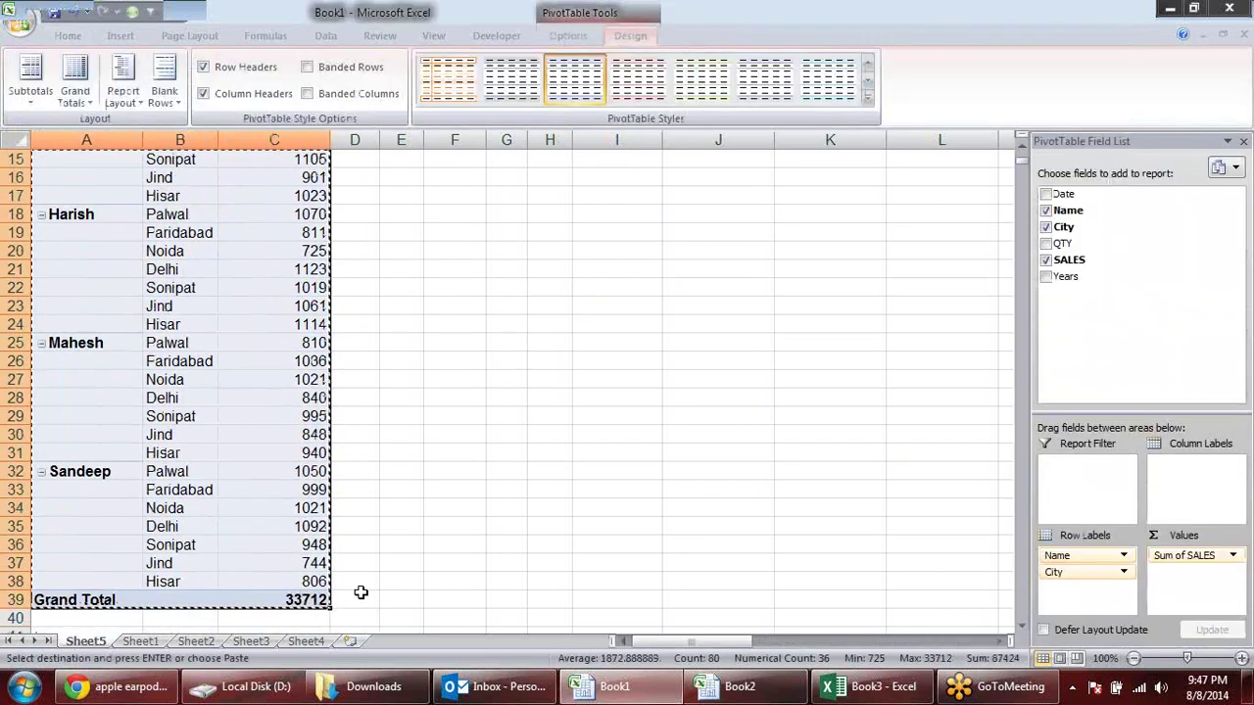
{"action": "key", "text": "ctrl+Tab"}
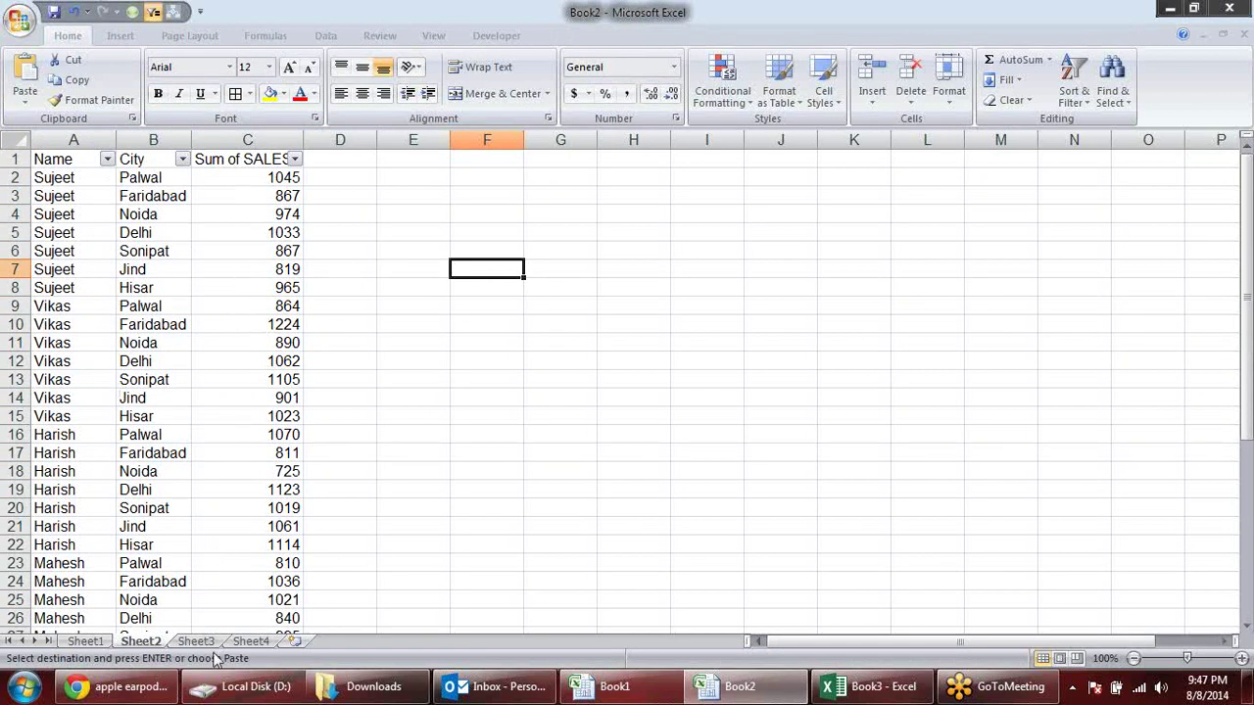
{"action": "mouse_move", "coordinate": [65, 159]}
{"action": "left_mouse_down"}
{"action": "mouse_move", "coordinate": [223, 680]}
{"action": "mouse_move", "coordinate": [223, 646]}
{"action": "left_mouse_up"}
{"action": "left_click", "coordinate": [120, 35]}
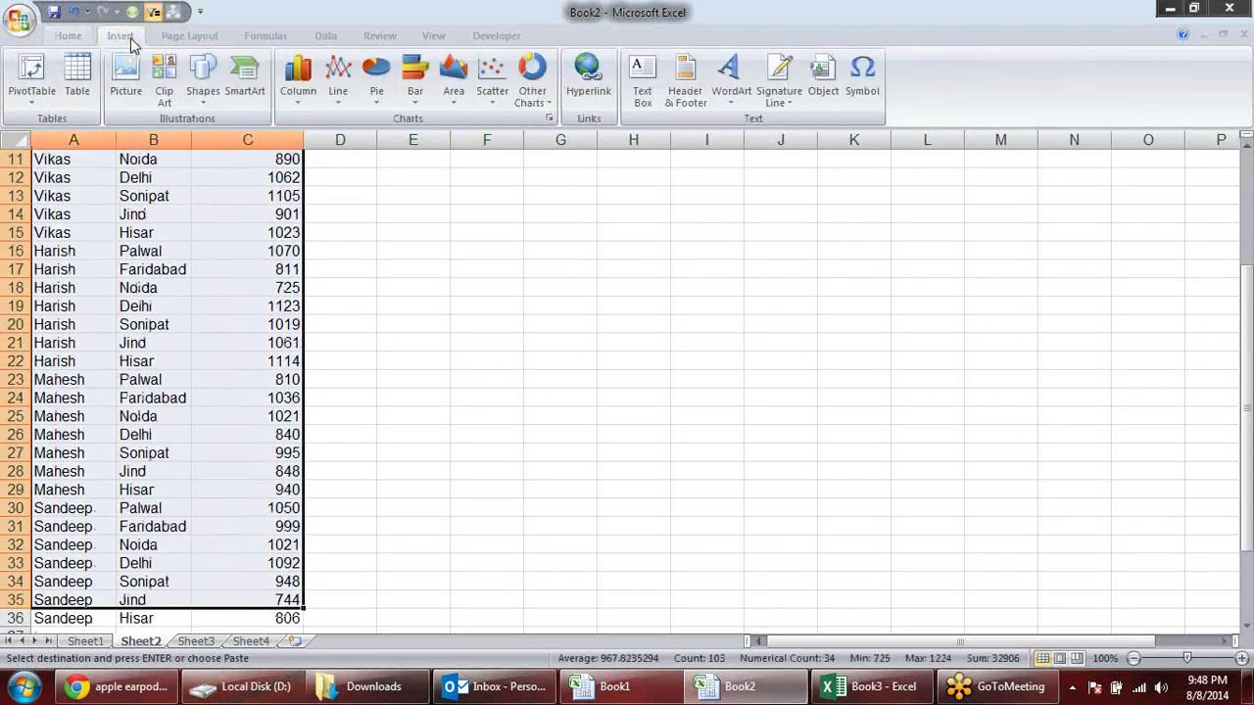
{"action": "left_click", "coordinate": [32, 73]}
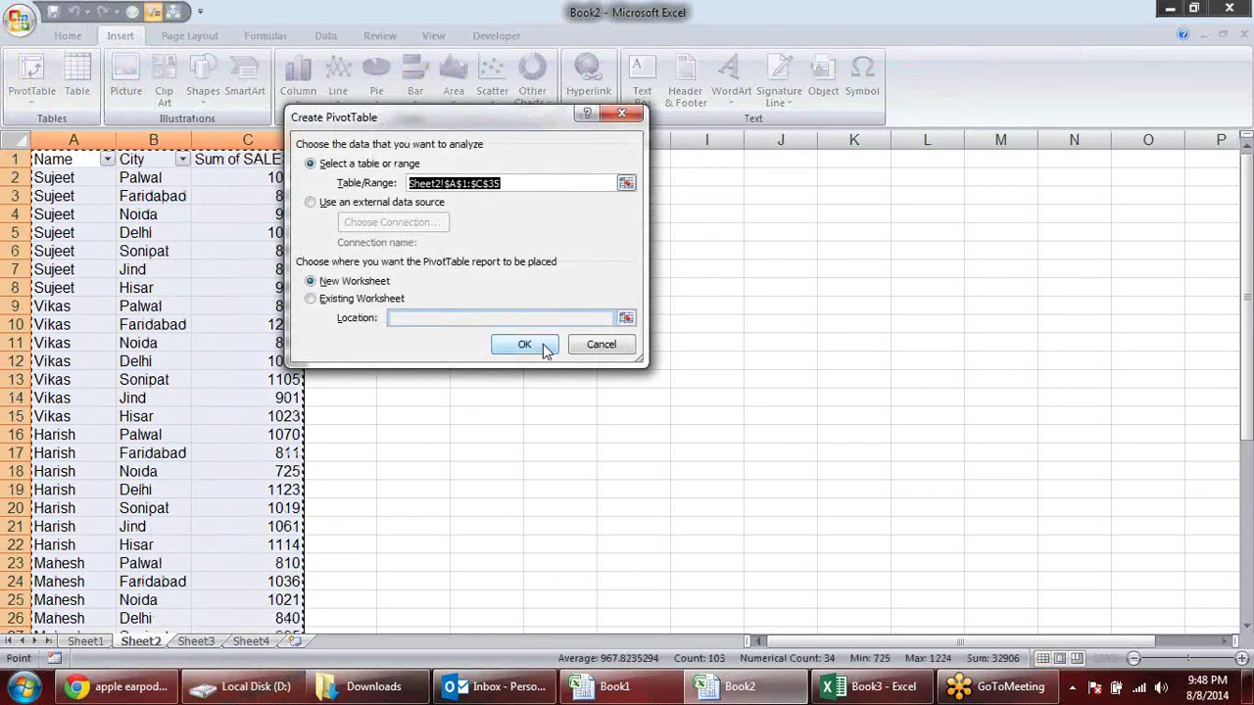
{"action": "left_click", "coordinate": [513, 343]}
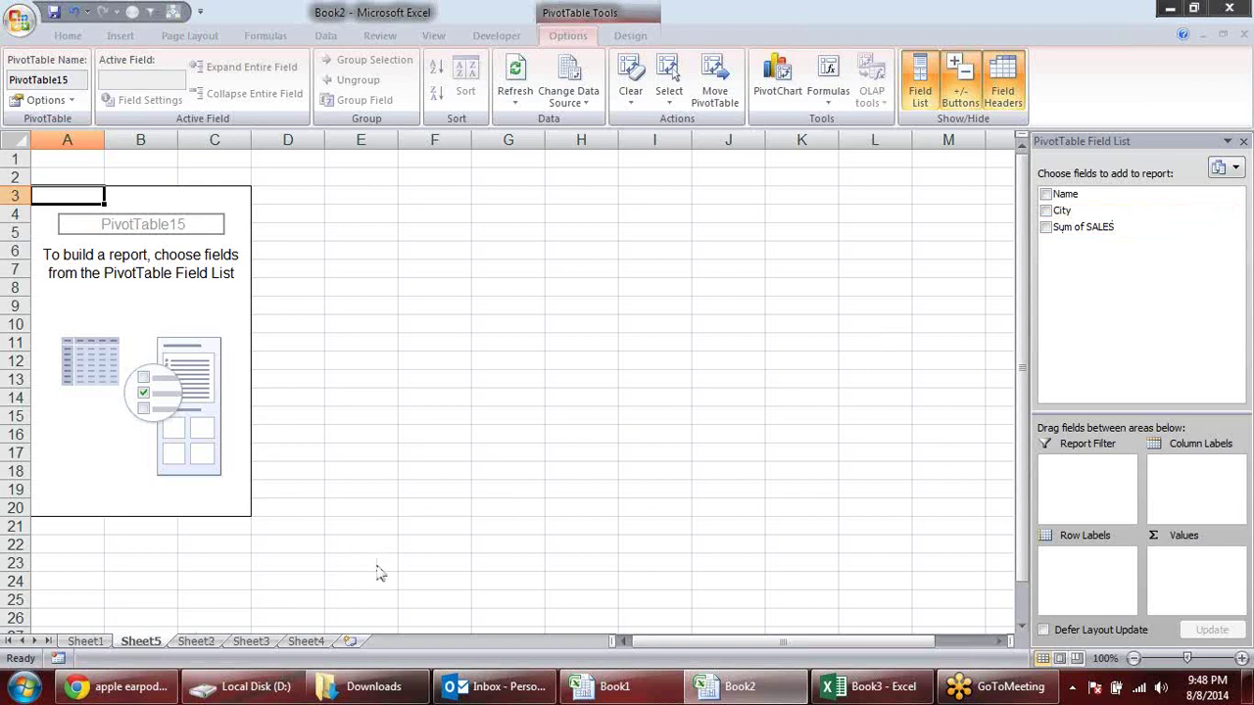
{"action": "key", "text": "ctrl+Page_Down"}
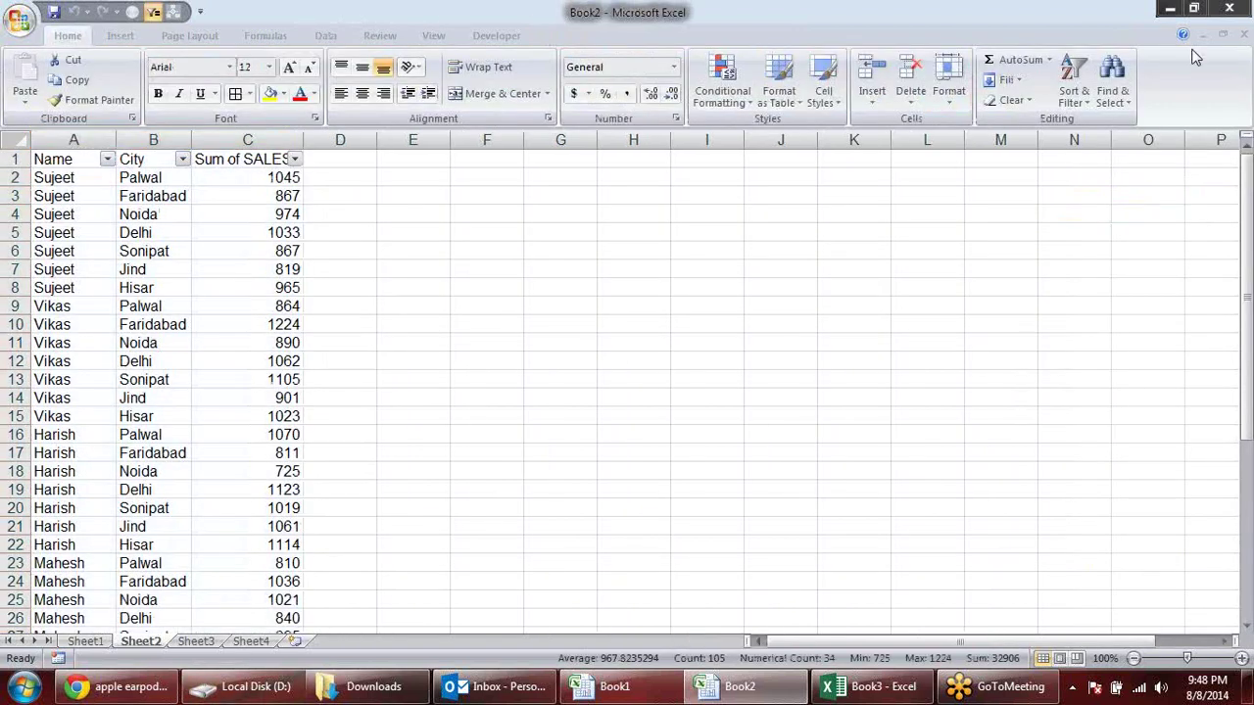
Step: Copy Book1's whole pivot A3:C39 and paste it at A1 of Book2's Sheet3
{"action": "left_click", "coordinate": [191, 641]}
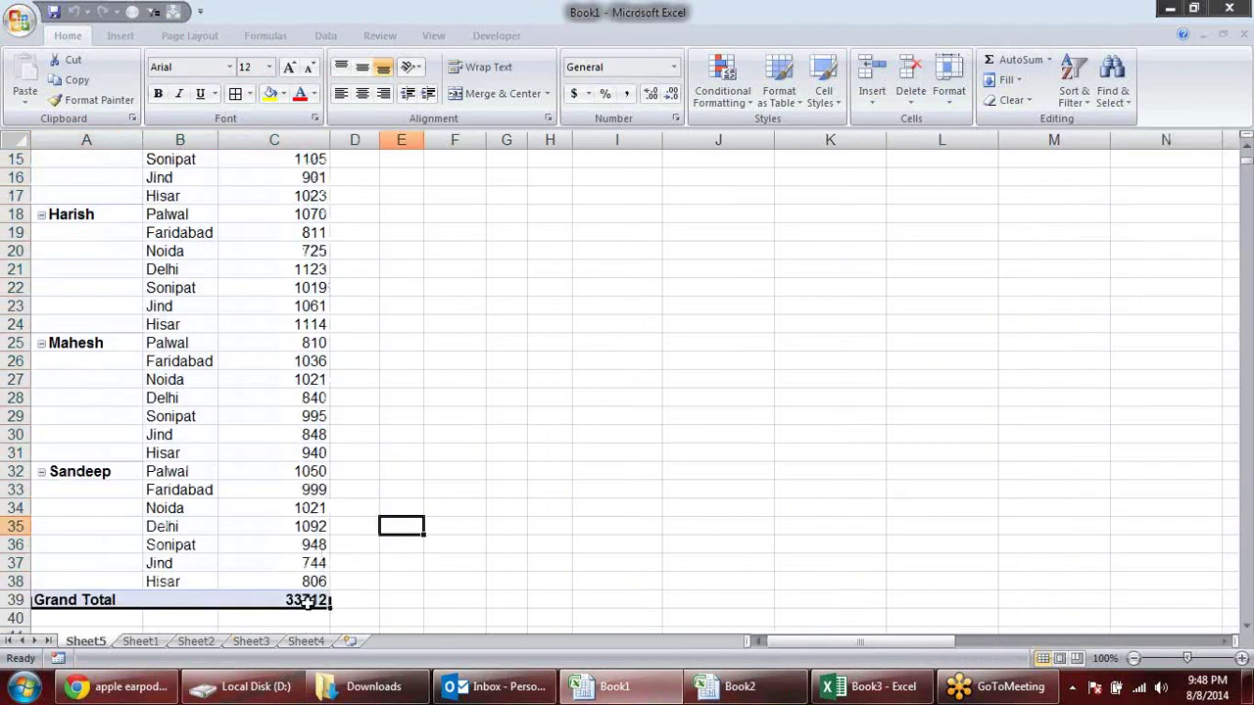
{"action": "left_click_drag", "start_coordinate": [309, 601], "coordinate": [88, 306]}
{"action": "left_click", "coordinate": [394, 613]}
{"action": "left_click", "coordinate": [309, 600]}
{"action": "key", "text": "ctrl+shift+Up"}
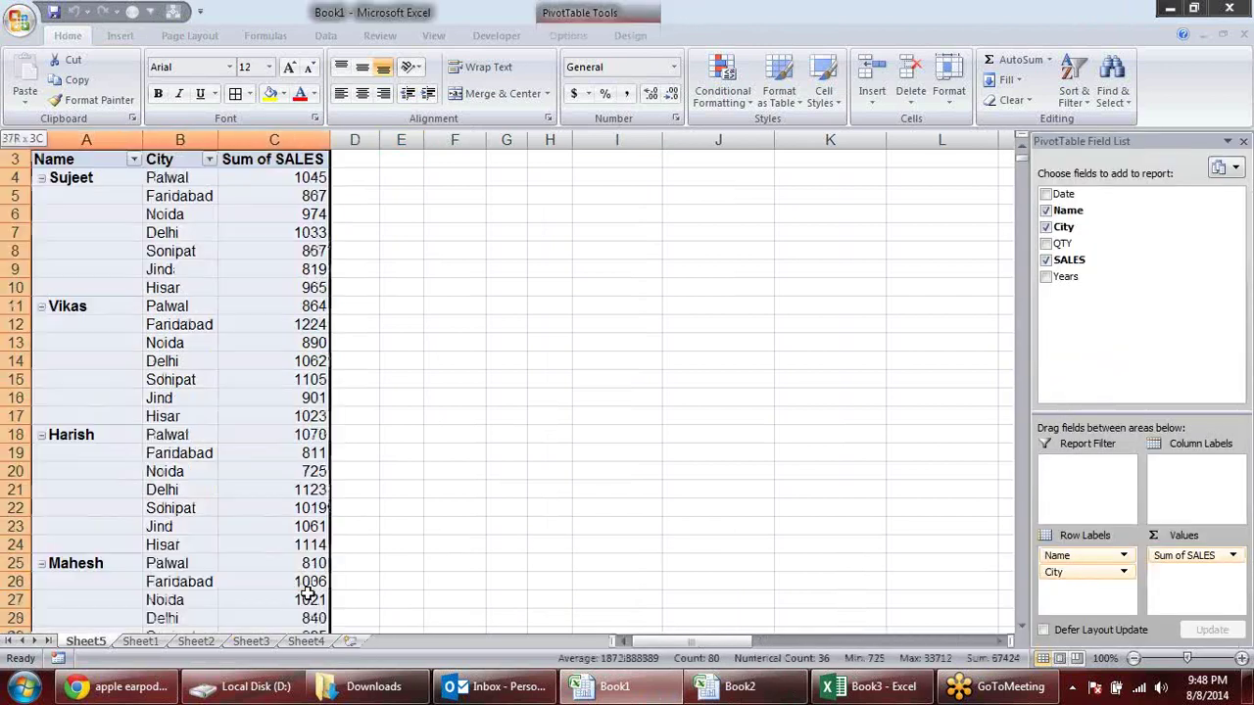
{"action": "key", "text": "ctrl+c"}
{"action": "key", "text": "ctrl+Tab"}
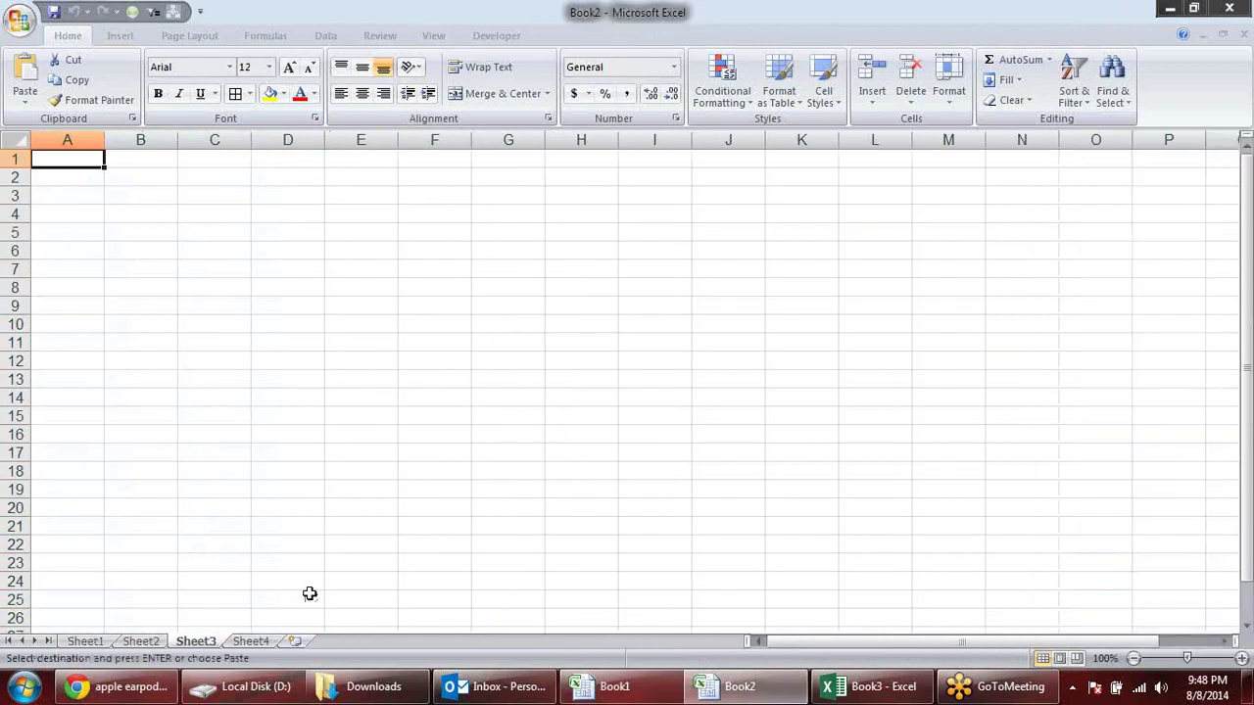
{"action": "key", "text": "ctrl+v"}
{"action": "left_click", "coordinate": [456, 358]}
{"action": "left_click_drag", "start_coordinate": [66, 140], "coordinate": [234, 140]}
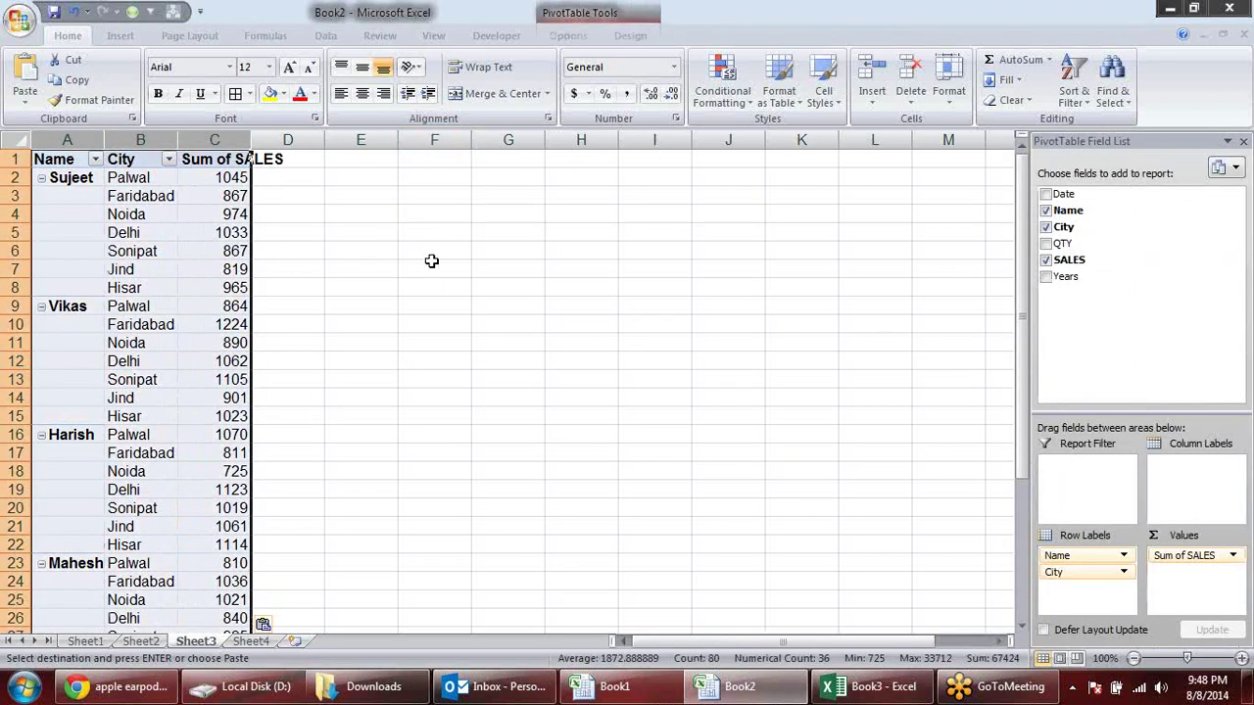
Step: Replace the pasted pivot in columns A–C with plain values and autofit the columns
{"action": "key", "text": "ctrl+c"}
{"action": "key", "text": "alt+e"}
{"action": "key", "text": "s"}
{"action": "key", "text": "v"}
{"action": "key", "text": "Return"}
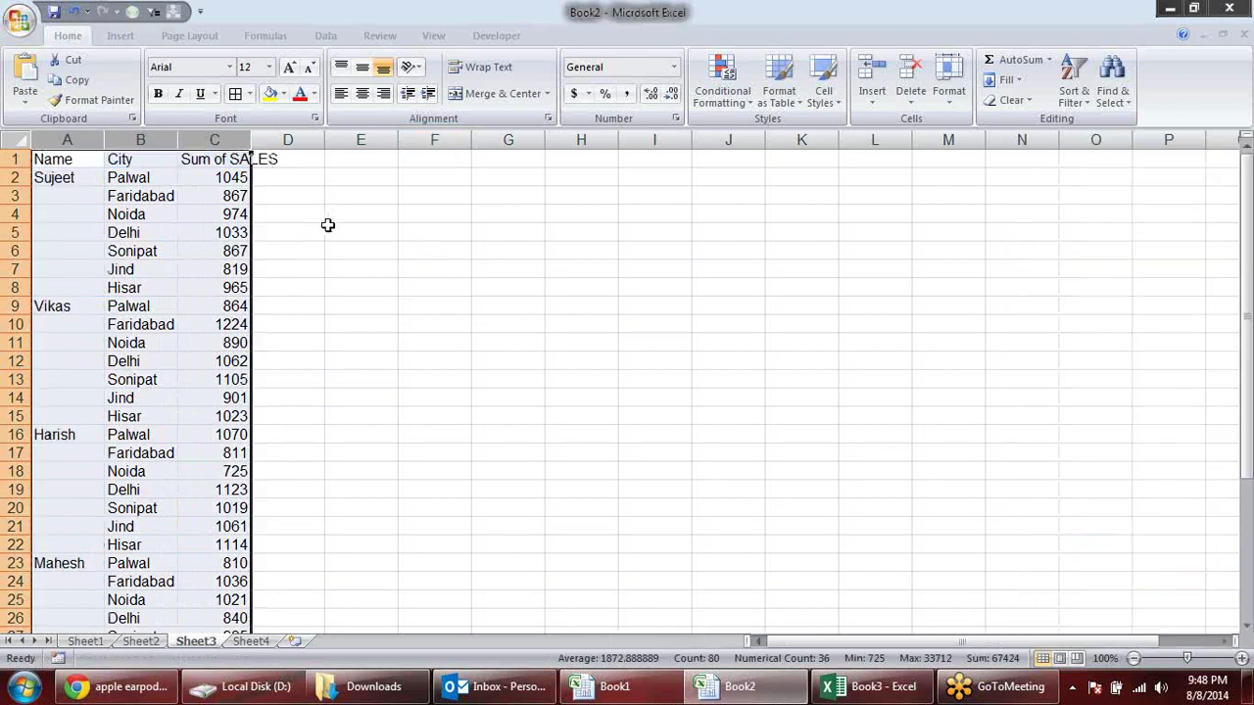
{"action": "left_click", "coordinate": [326, 228]}
{"action": "left_click_drag", "start_coordinate": [66, 140], "coordinate": [230, 138]}
{"action": "double_click", "coordinate": [252, 140]}
{"action": "left_click", "coordinate": [372, 284]}
Step: Select all empty Name cells with Find & Select > Go To Special > Blanks
{"action": "left_click", "coordinate": [90, 211]}
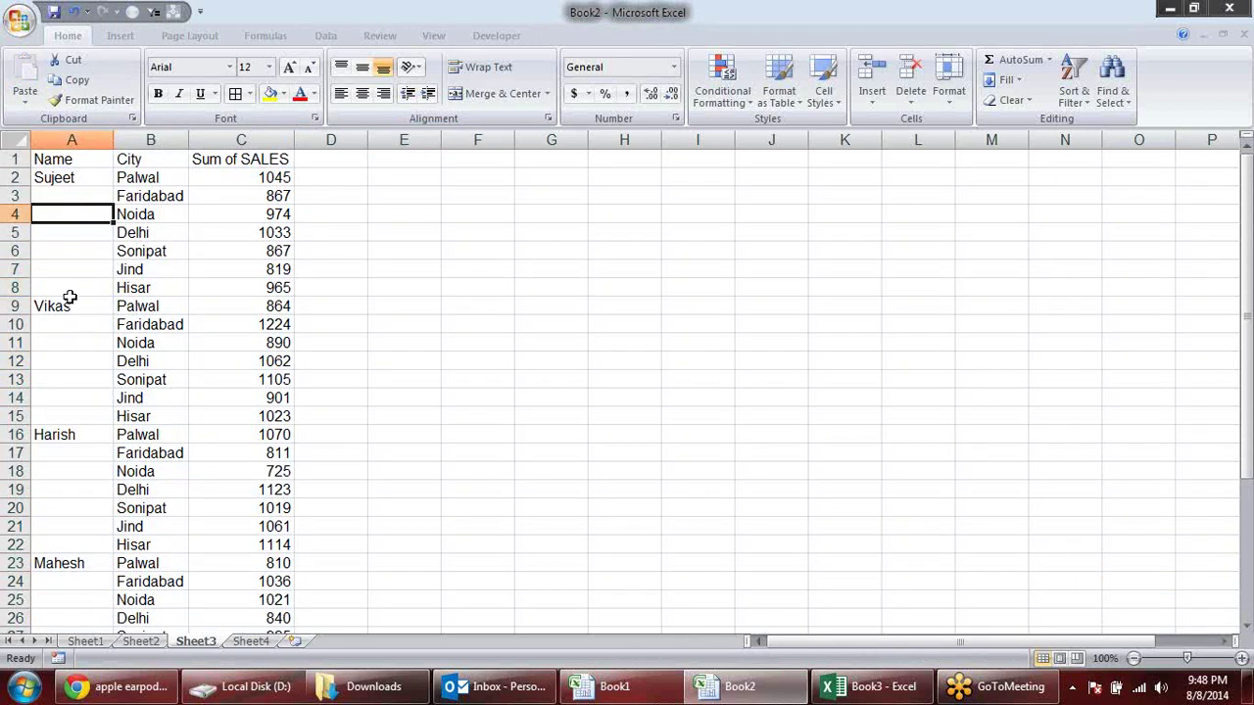
{"action": "left_click", "coordinate": [79, 252]}
{"action": "left_click", "coordinate": [95, 208]}
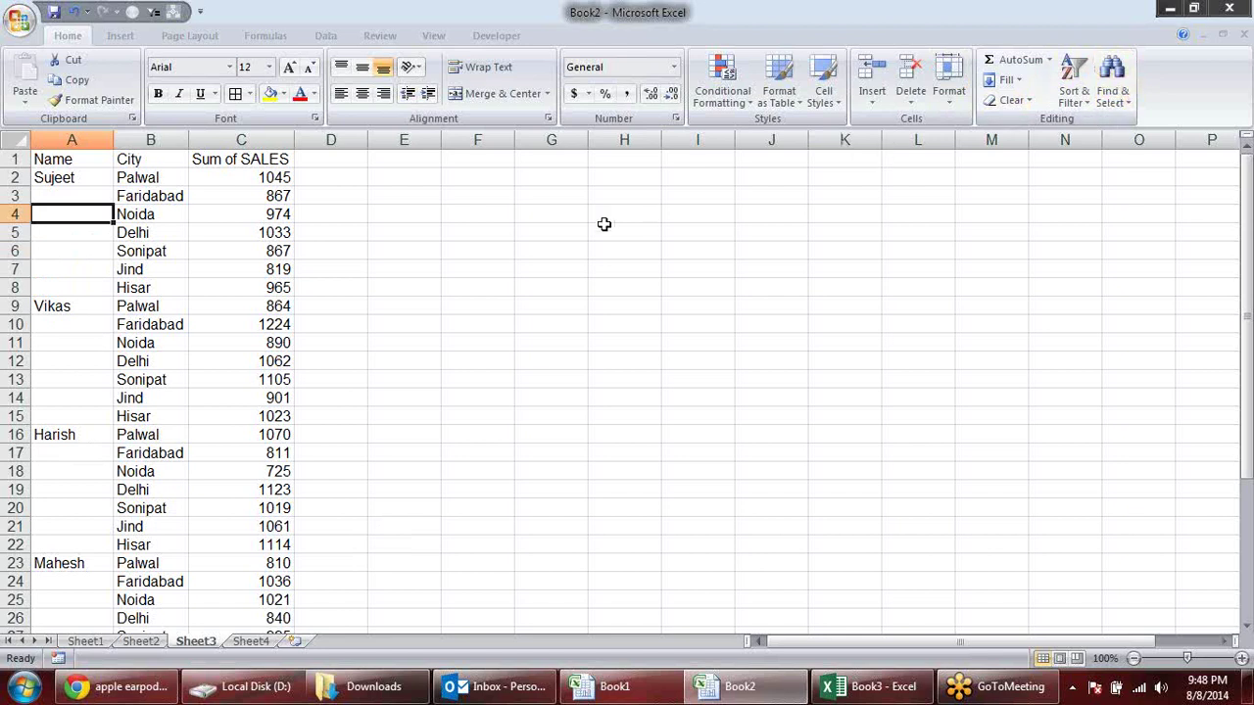
{"action": "left_click", "coordinate": [1116, 102]}
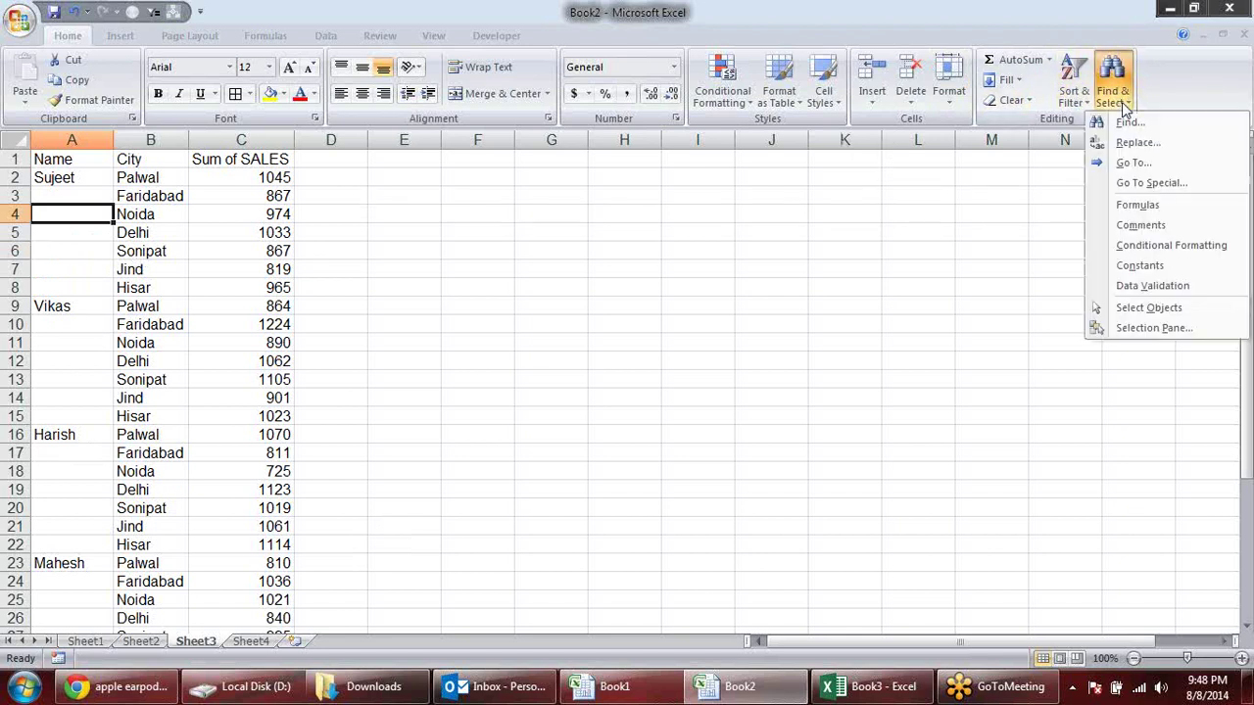
{"action": "left_click", "coordinate": [1148, 182]}
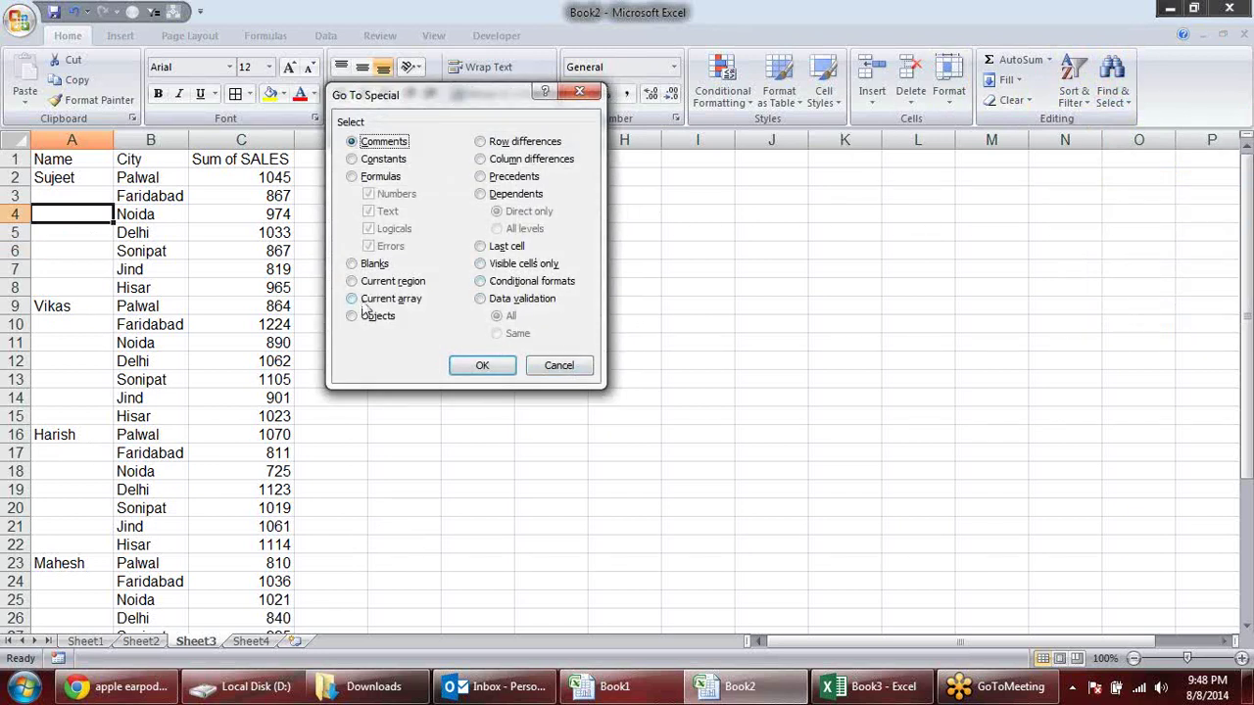
{"action": "left_click", "coordinate": [357, 264]}
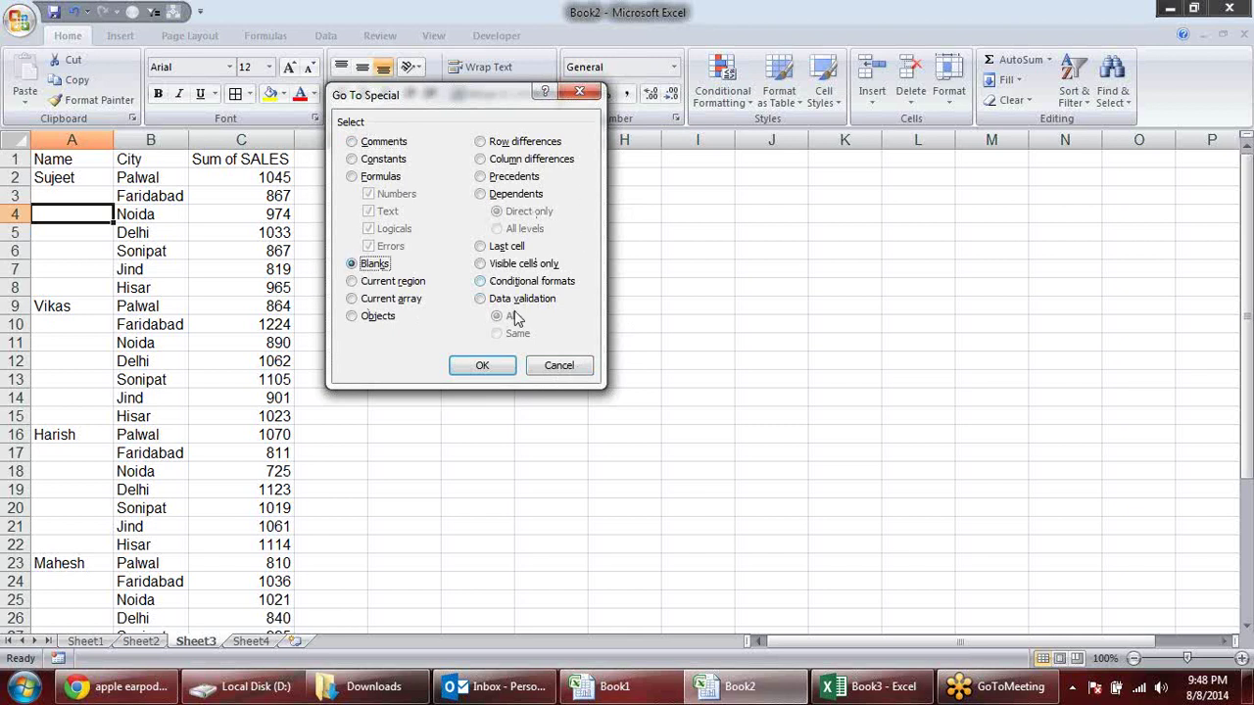
{"action": "left_click", "coordinate": [503, 365]}
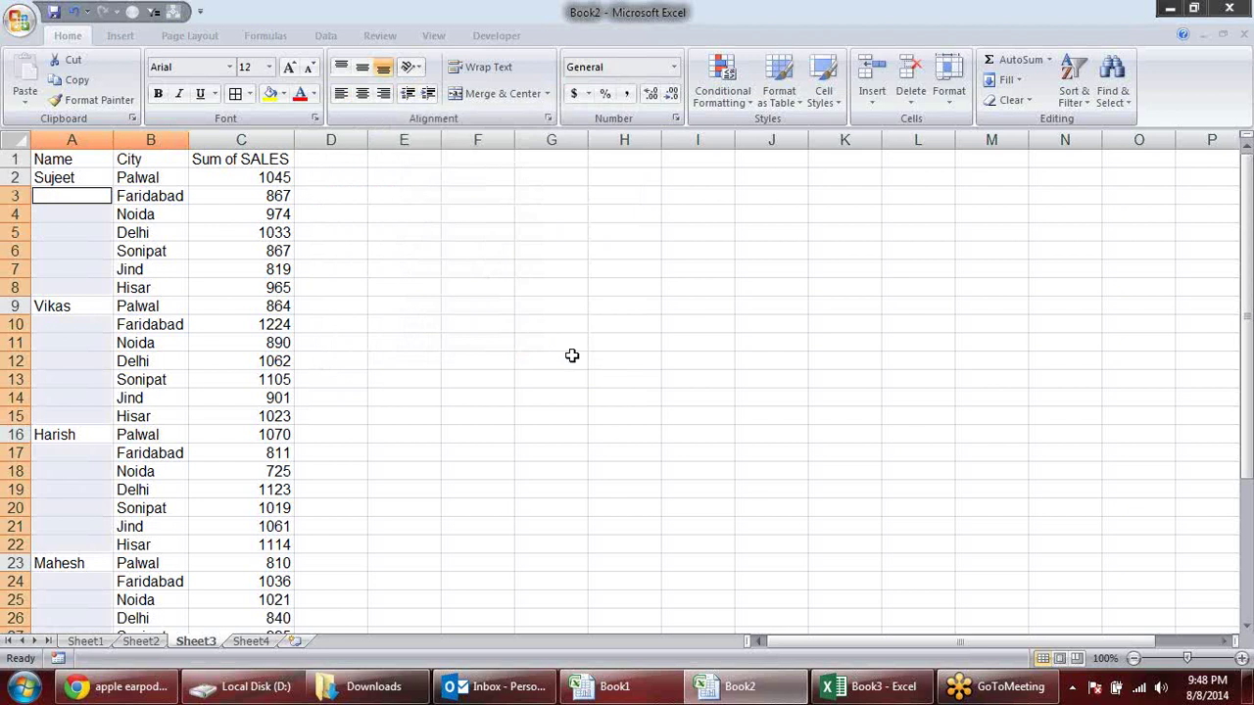
Step: Fill all selected blank Name cells with =A2 using Ctrl+Enter, then show formulas with Ctrl+`
{"action": "type", "text": "="}
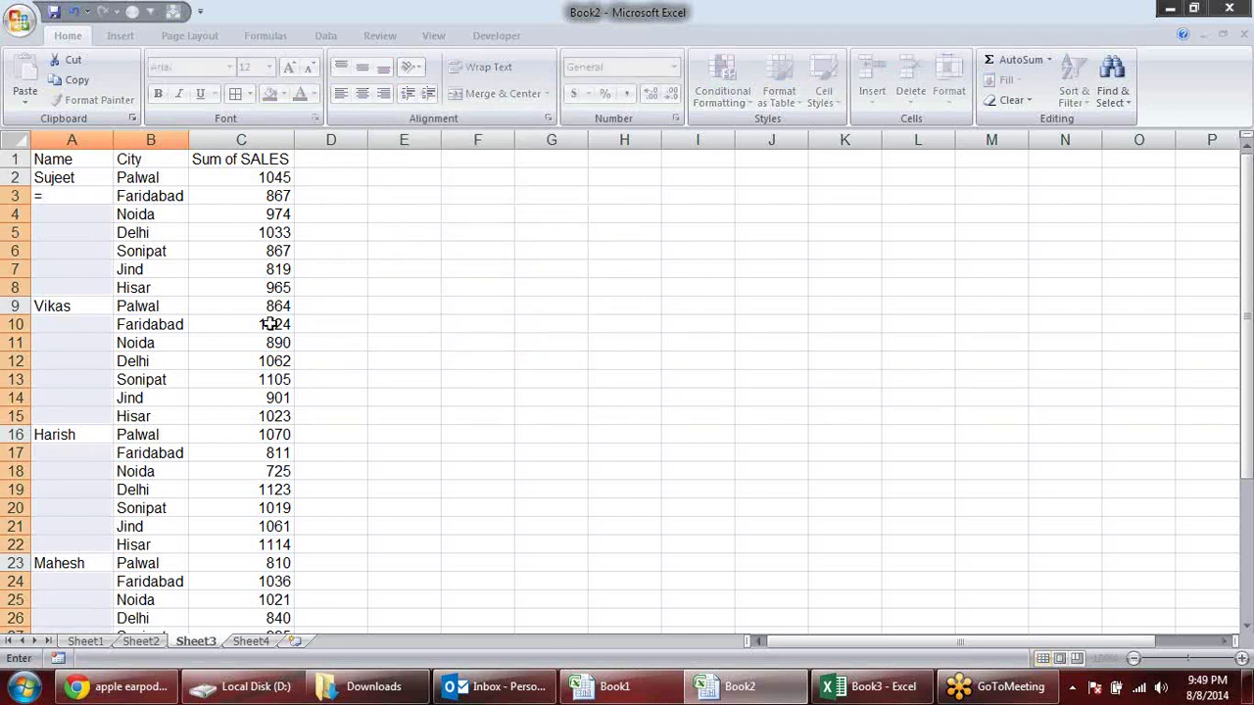
{"action": "left_click", "coordinate": [84, 178]}
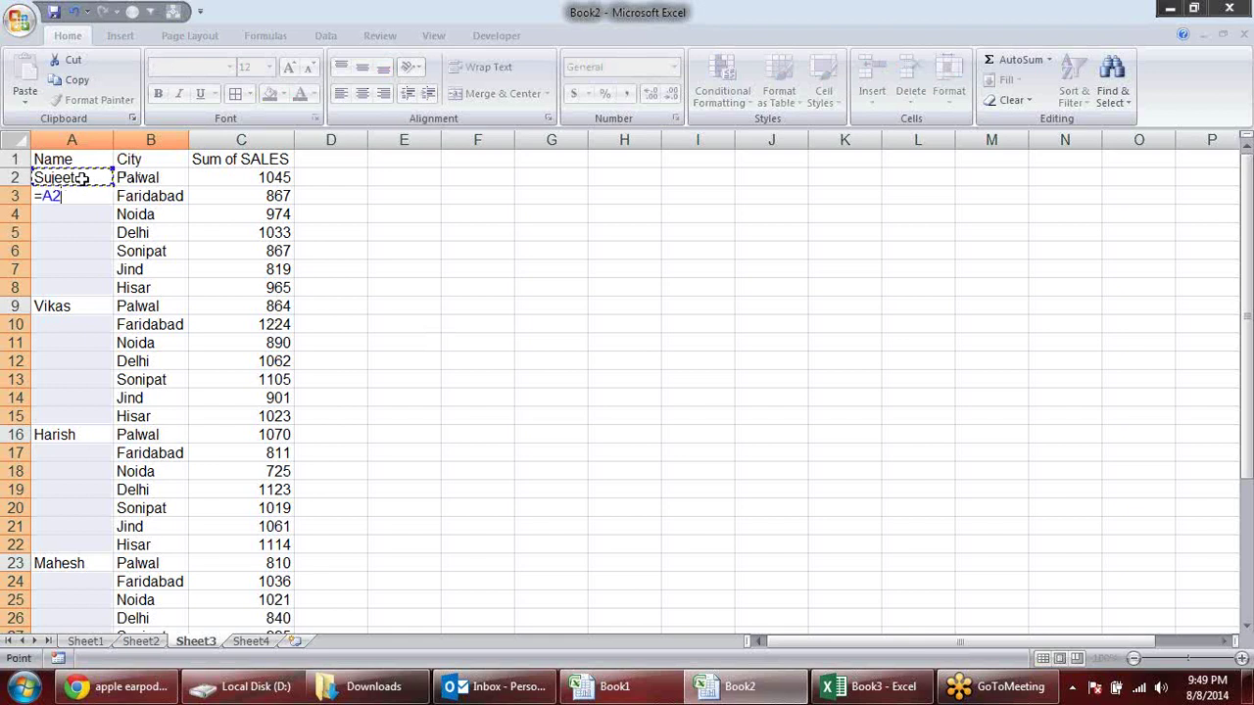
{"action": "key", "text": "ctrl+Return"}
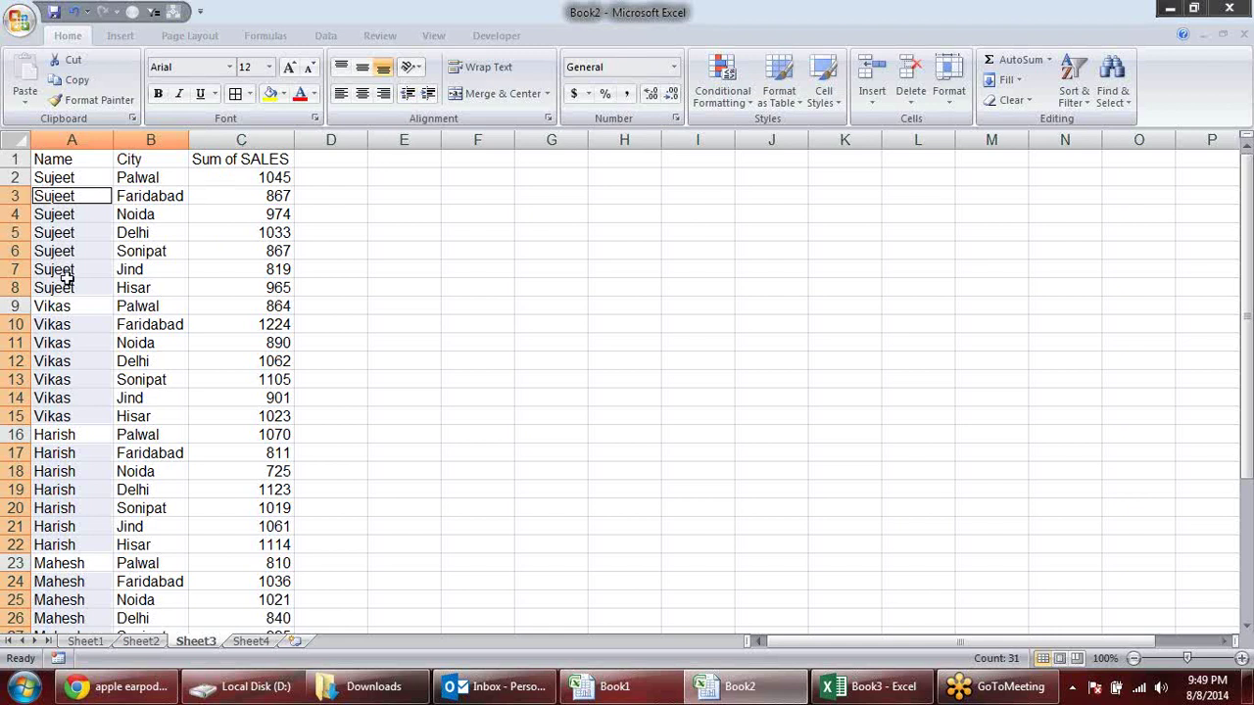
{"action": "key", "text": "ctrl+grave"}
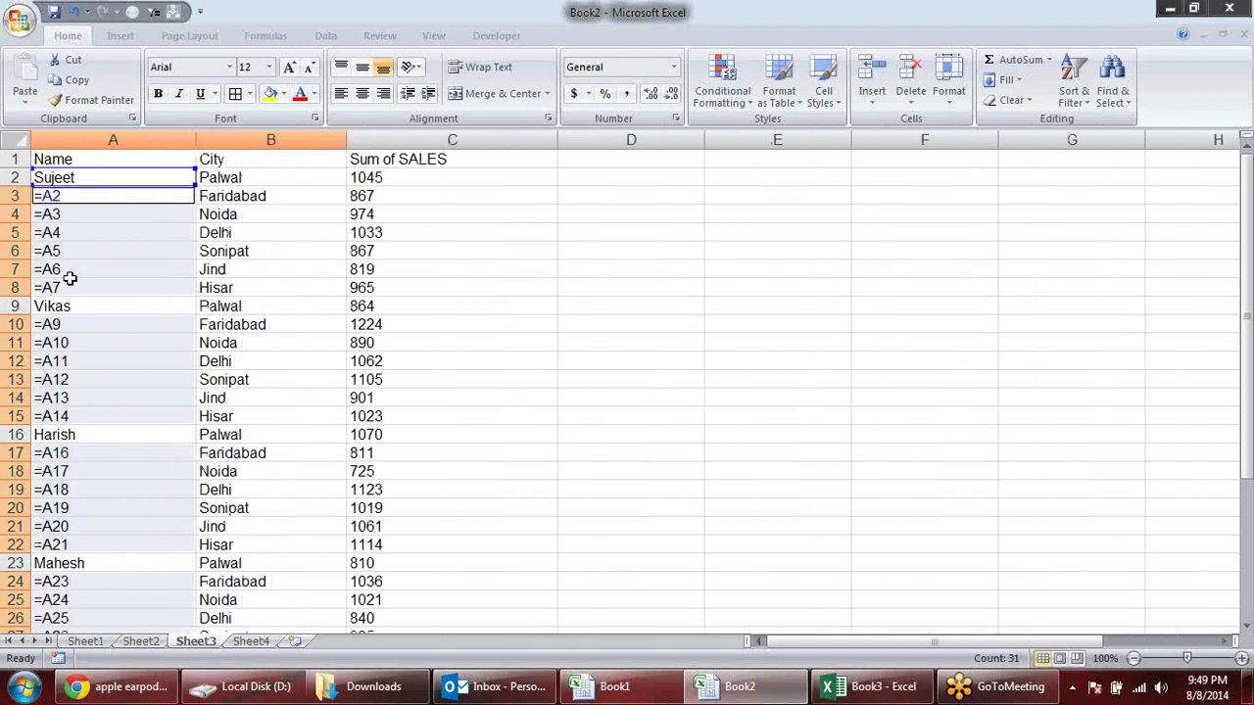
Step: Shade the formula-filled Name cells pink and switch back to showing values
{"action": "left_click", "coordinate": [283, 93]}
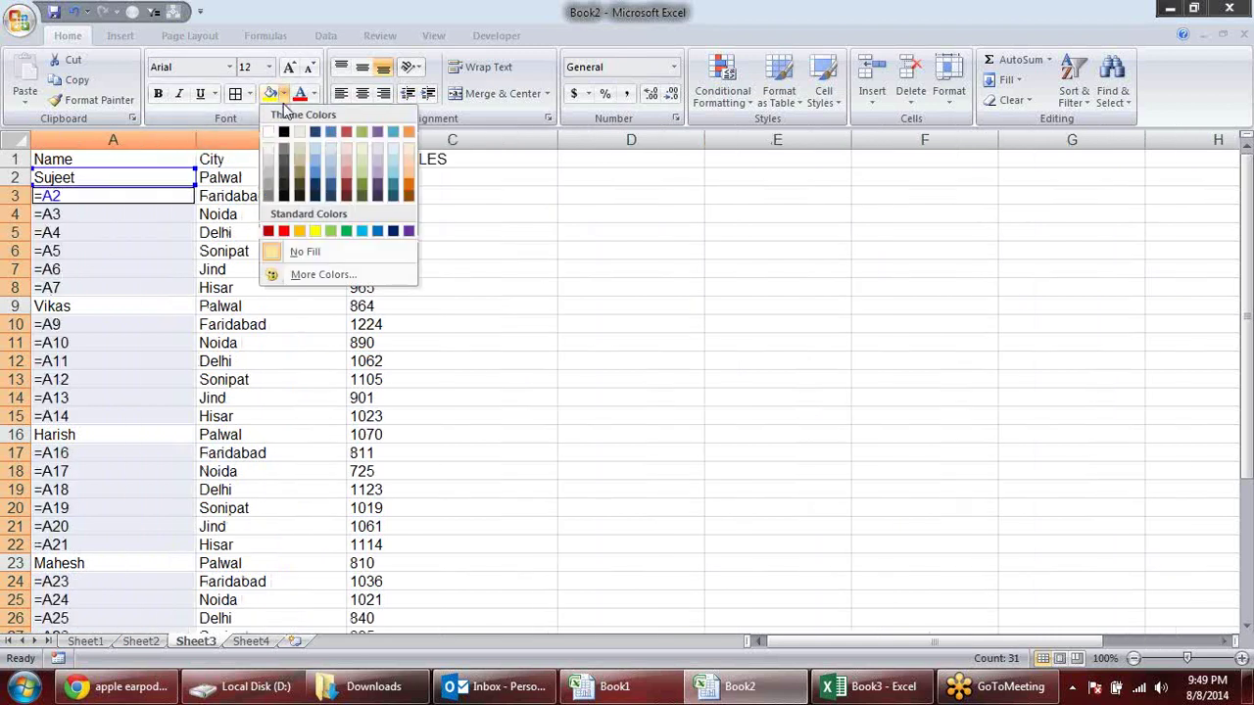
{"action": "left_click", "coordinate": [348, 156]}
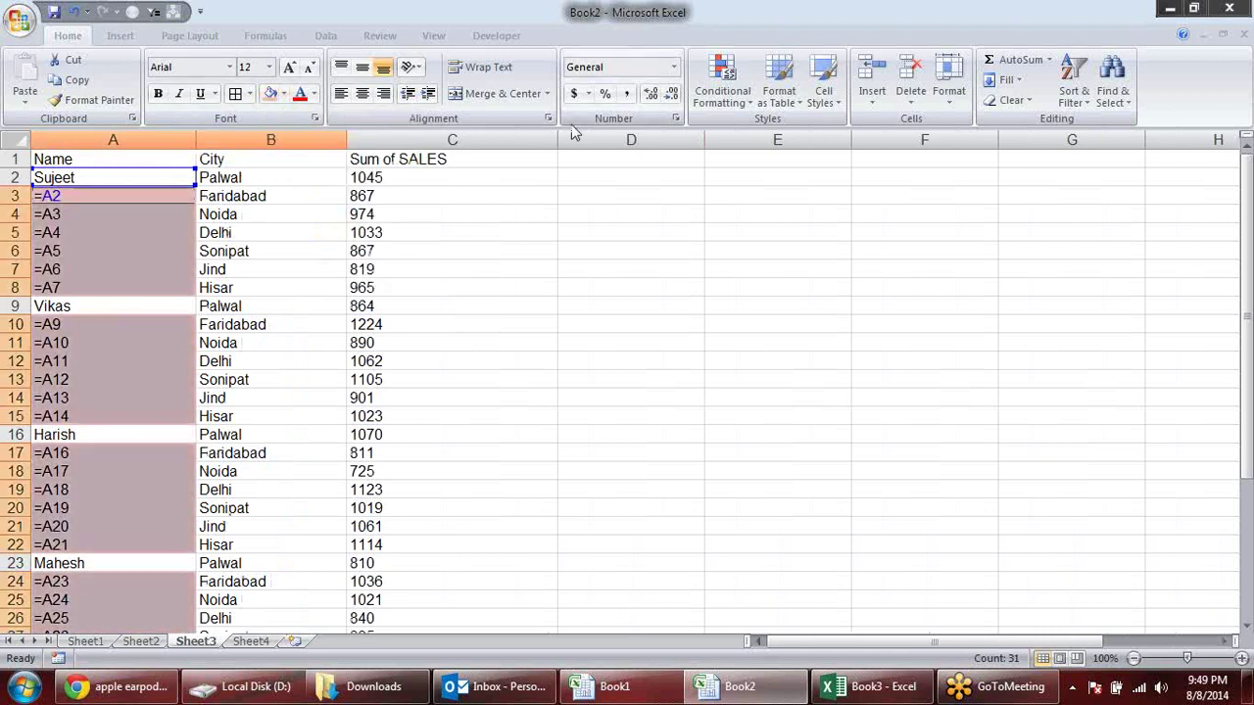
{"action": "key", "text": "ctrl+grave"}
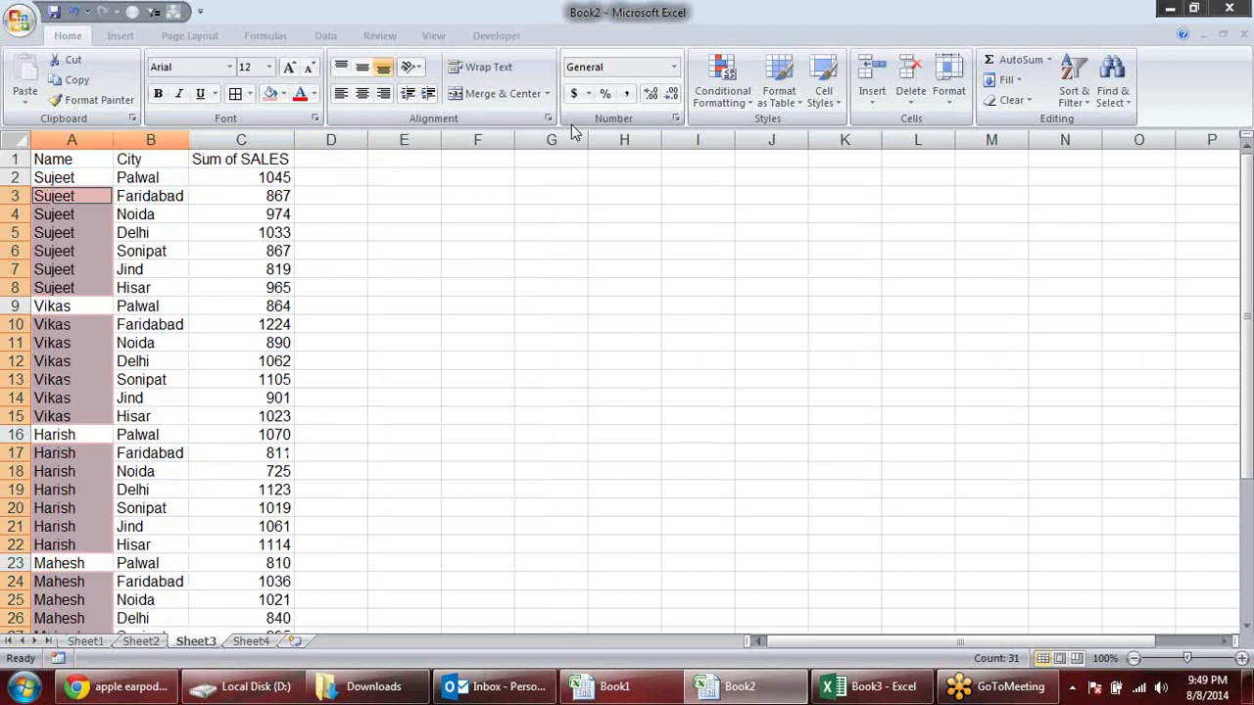
{"action": "scroll", "coordinate": [279, 281], "scroll_direction": "down", "scroll_amount": 1}
{"action": "scroll", "coordinate": [284, 284], "scroll_direction": "down", "scroll_amount": 6}
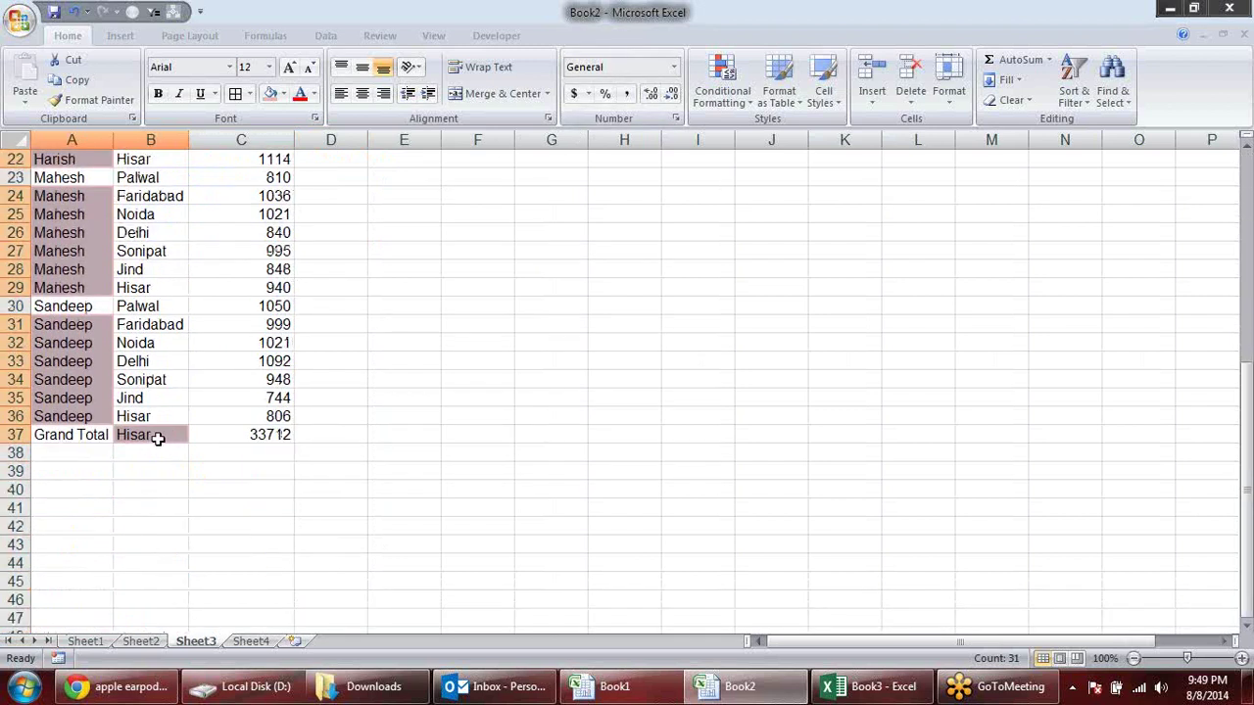
Step: Clear cell B37 beside Grand Total, then undo the pink shading on the Name column
{"action": "left_click", "coordinate": [157, 436]}
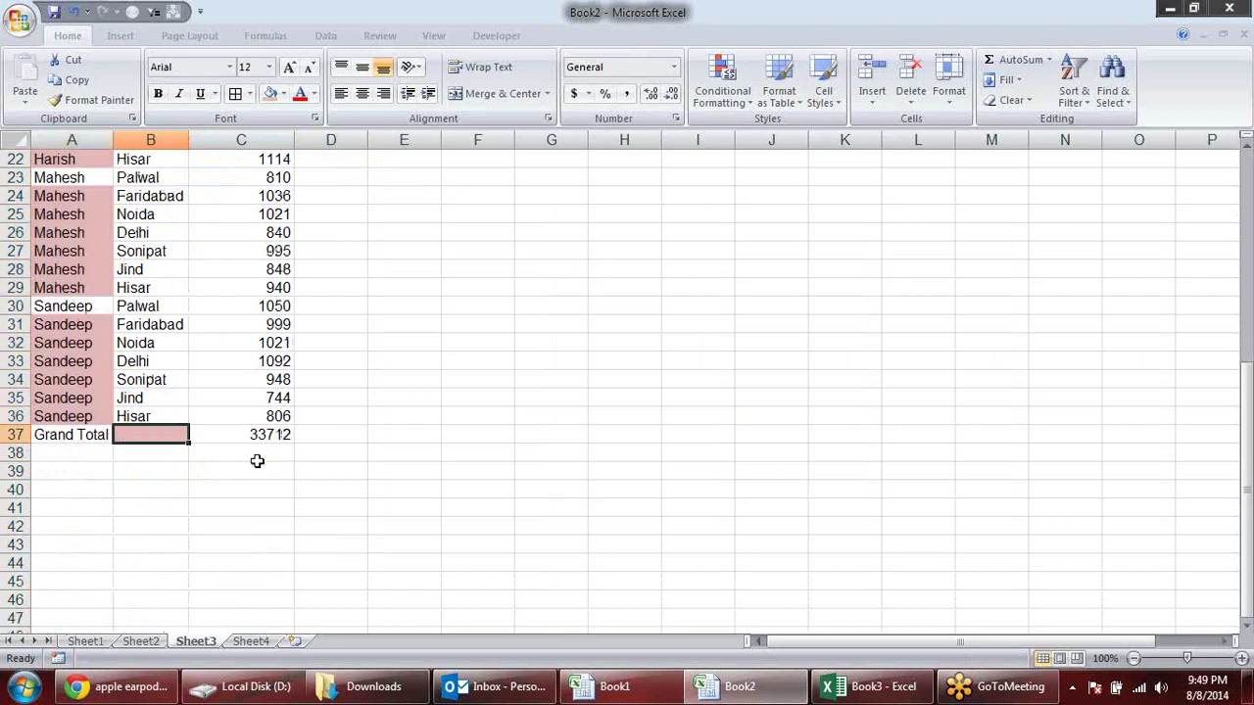
{"action": "key", "text": "alt+e"}
{"action": "key", "text": "a"}
{"action": "key", "text": "f"}
{"action": "left_click", "coordinate": [260, 471]}
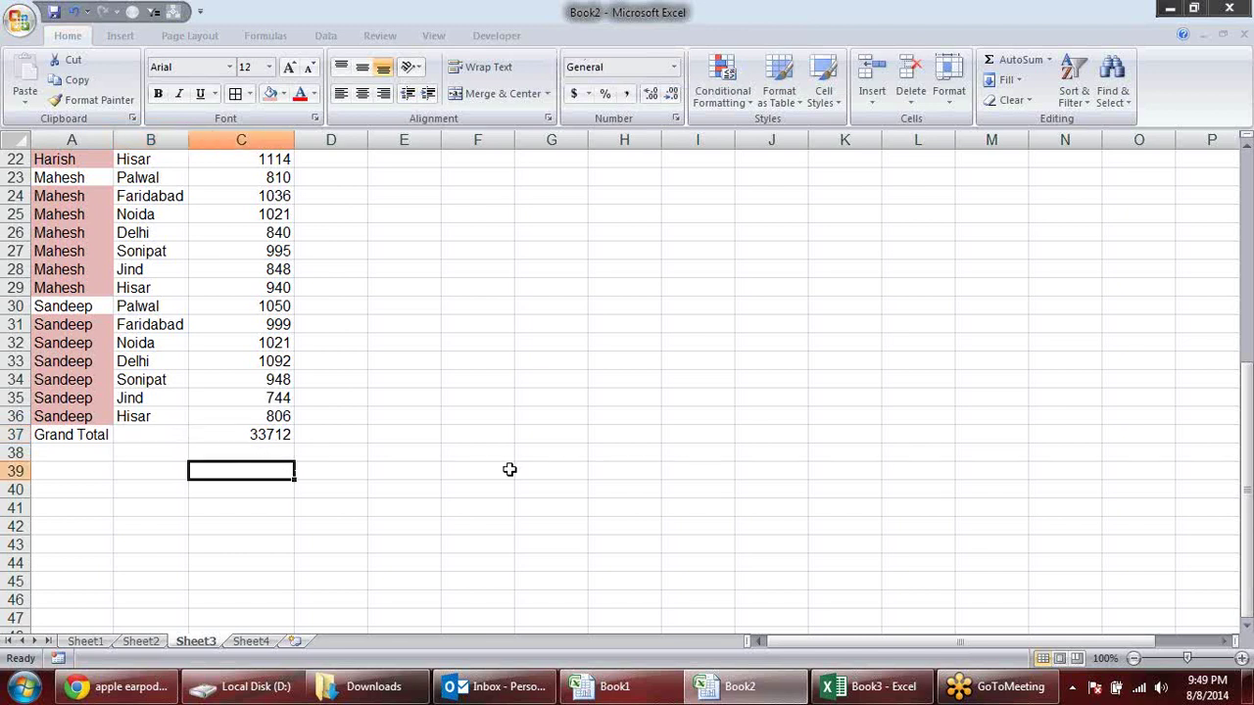
{"action": "mouse_move", "coordinate": [102, 437]}
{"action": "left_mouse_down"}
{"action": "mouse_move", "coordinate": [80, 145]}
{"action": "mouse_move", "coordinate": [89, 174]}
{"action": "left_mouse_up"}
{"action": "key", "text": "ctrl+z"}
{"action": "key", "text": "ctrl+z"}
Step: Undo the earlier fill so the Name cells in column A are blank again
{"action": "left_click", "coordinate": [517, 288]}
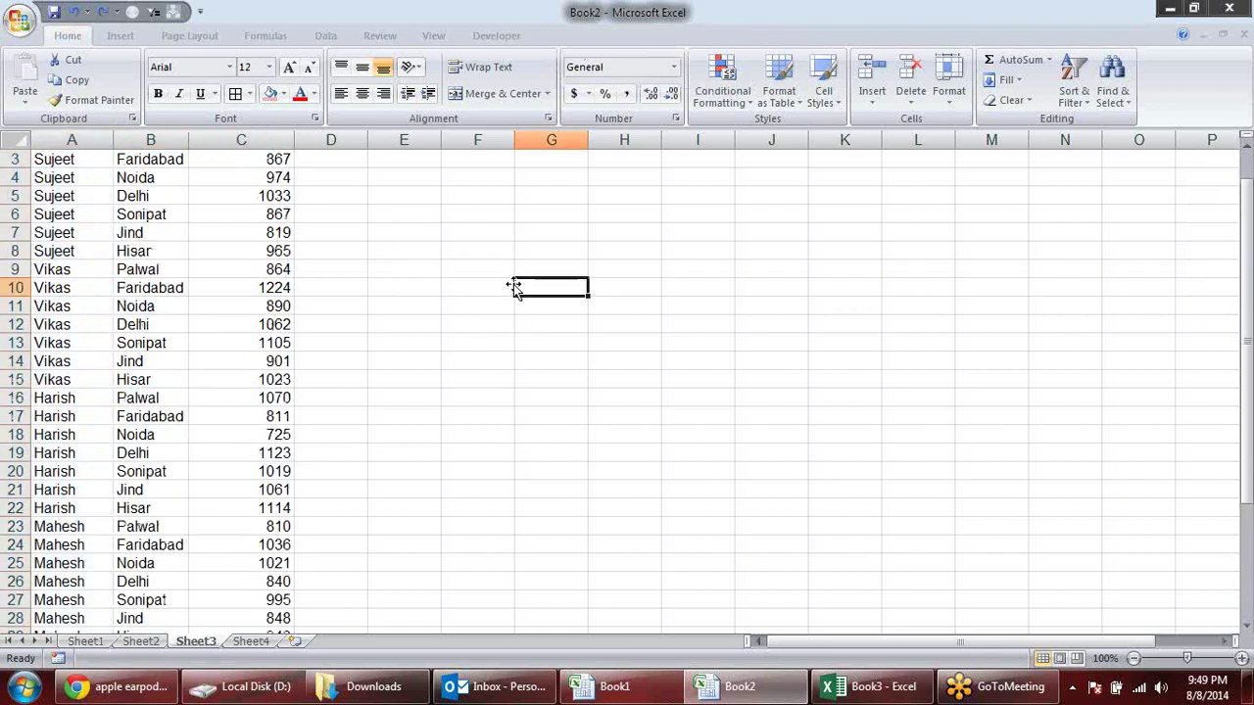
{"action": "key", "text": "ctrl+z"}
{"action": "scroll", "coordinate": [354, 366], "scroll_direction": "up", "scroll_amount": 1}
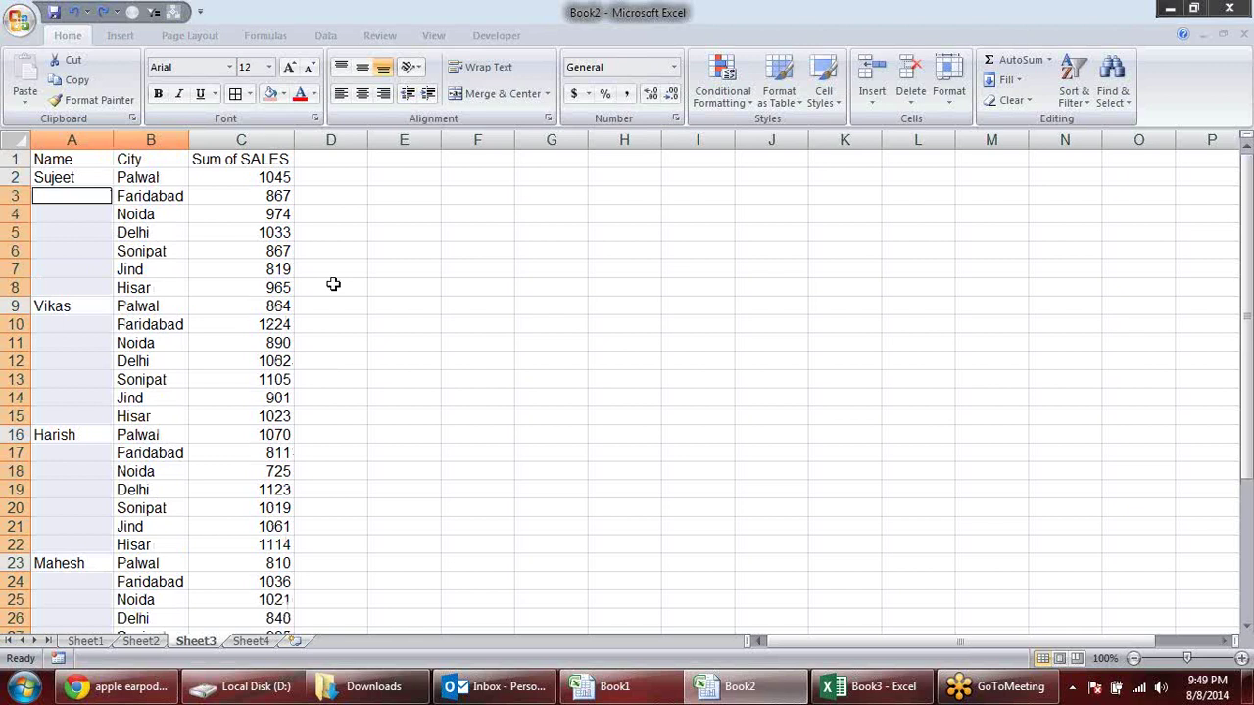
{"action": "key", "text": "ctrl+z"}
Step: Select only the blank cells in the Name column down to Grand Total using Go To Special Blanks
{"action": "mouse_move", "coordinate": [78, 171]}
{"action": "left_mouse_down"}
{"action": "mouse_move", "coordinate": [108, 615]}
{"action": "mouse_move", "coordinate": [75, 592]}
{"action": "left_mouse_up"}
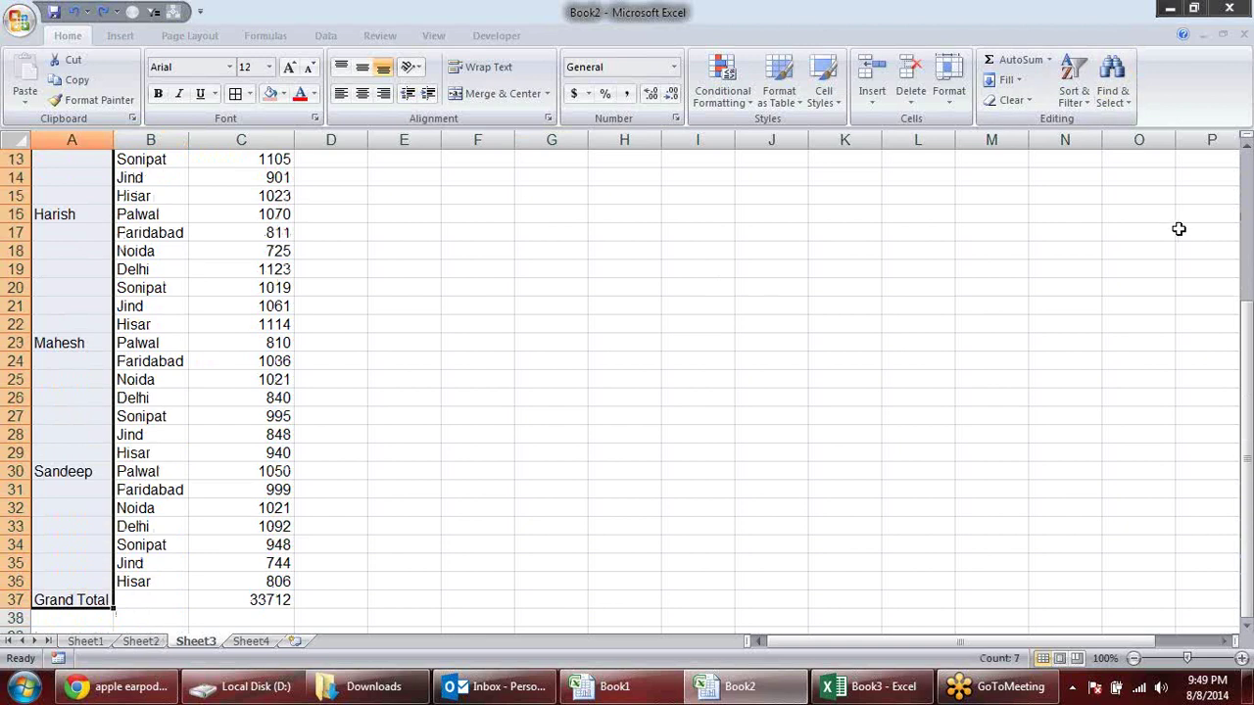
{"action": "key", "text": "ctrl+g"}
{"action": "left_click", "coordinate": [396, 337]}
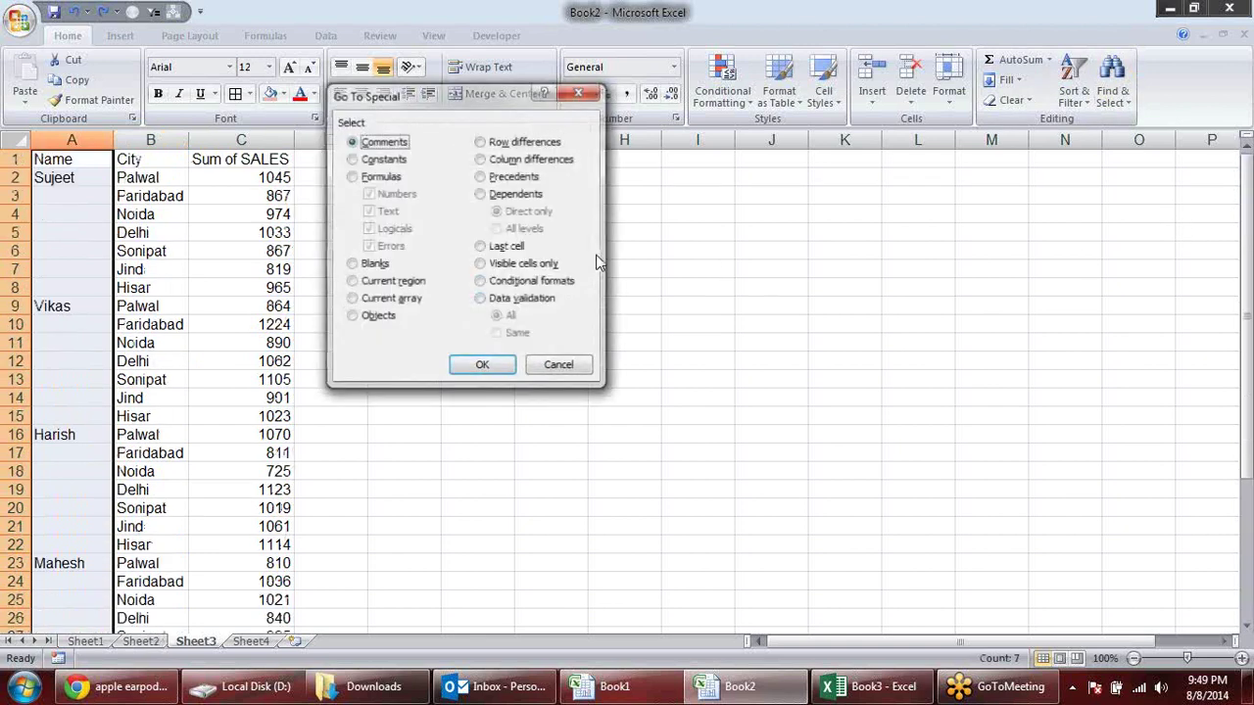
{"action": "left_click", "coordinate": [352, 264]}
{"action": "left_click", "coordinate": [480, 364]}
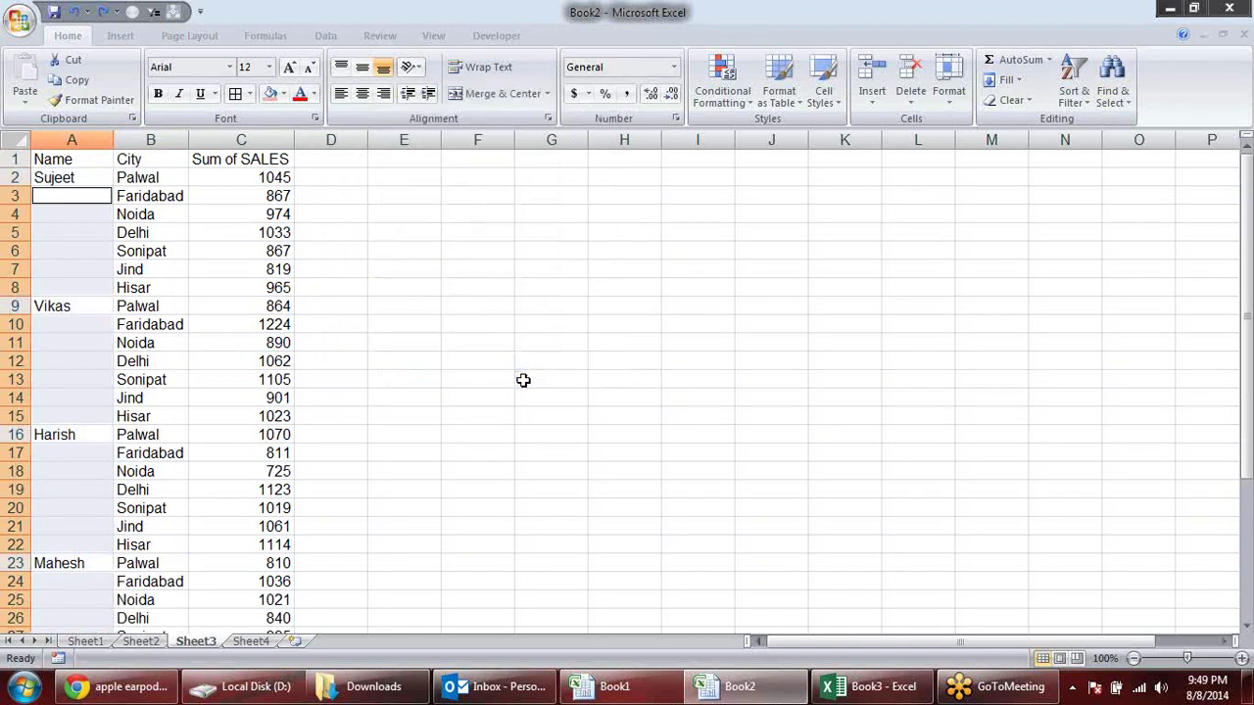
Step: Enter =A2 into all selected blank cells at once with Ctrl+Enter
{"action": "scroll", "coordinate": [789, 434], "scroll_direction": "down", "scroll_amount": 6}
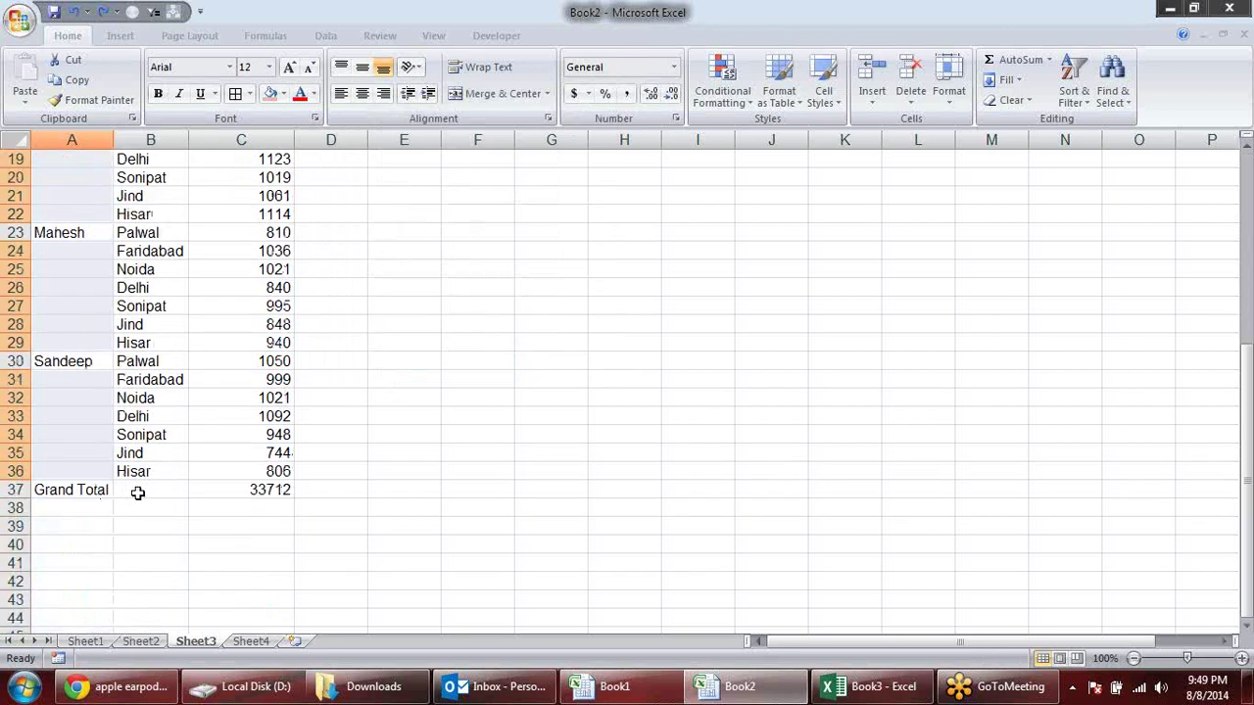
{"action": "type", "text": "="}
{"action": "key", "text": "Up"}
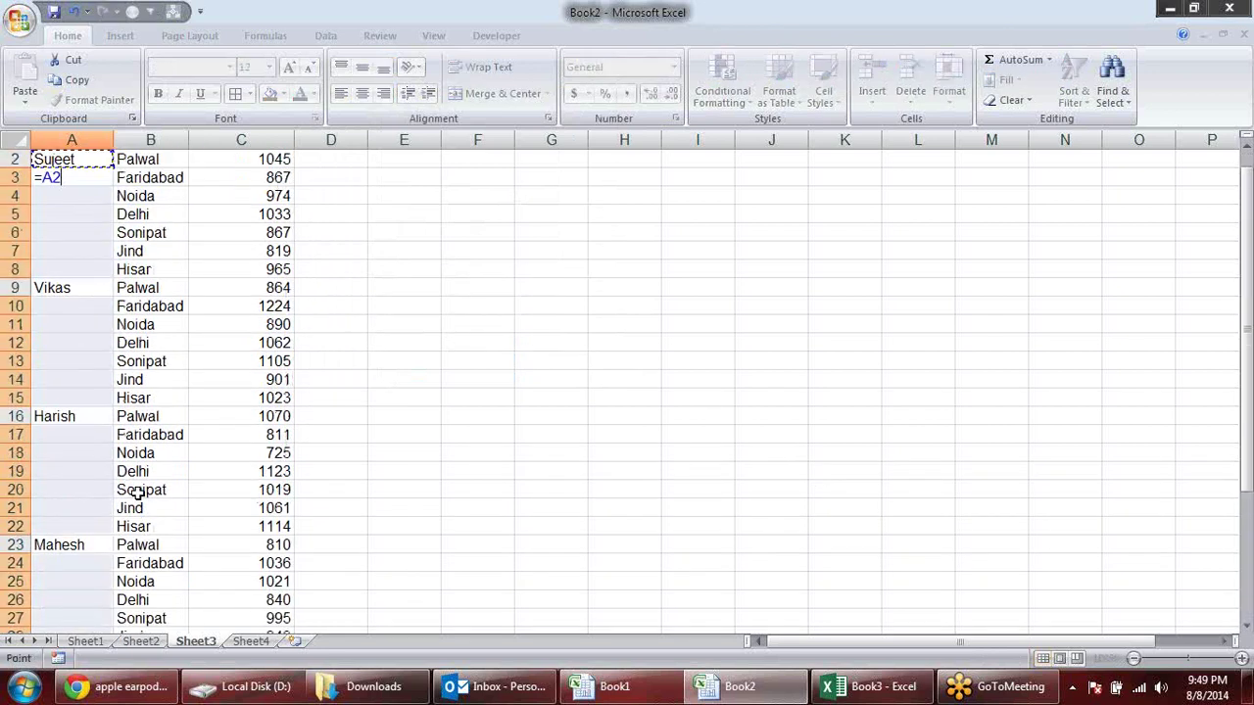
{"action": "type", "text": ","}
{"action": "left_click", "coordinate": [138, 493]}
{"action": "key", "text": "BackSpace"}
{"action": "key", "text": "BackSpace"}
{"action": "key", "text": "BackSpace"}
{"action": "key", "text": "ctrl+Return"}
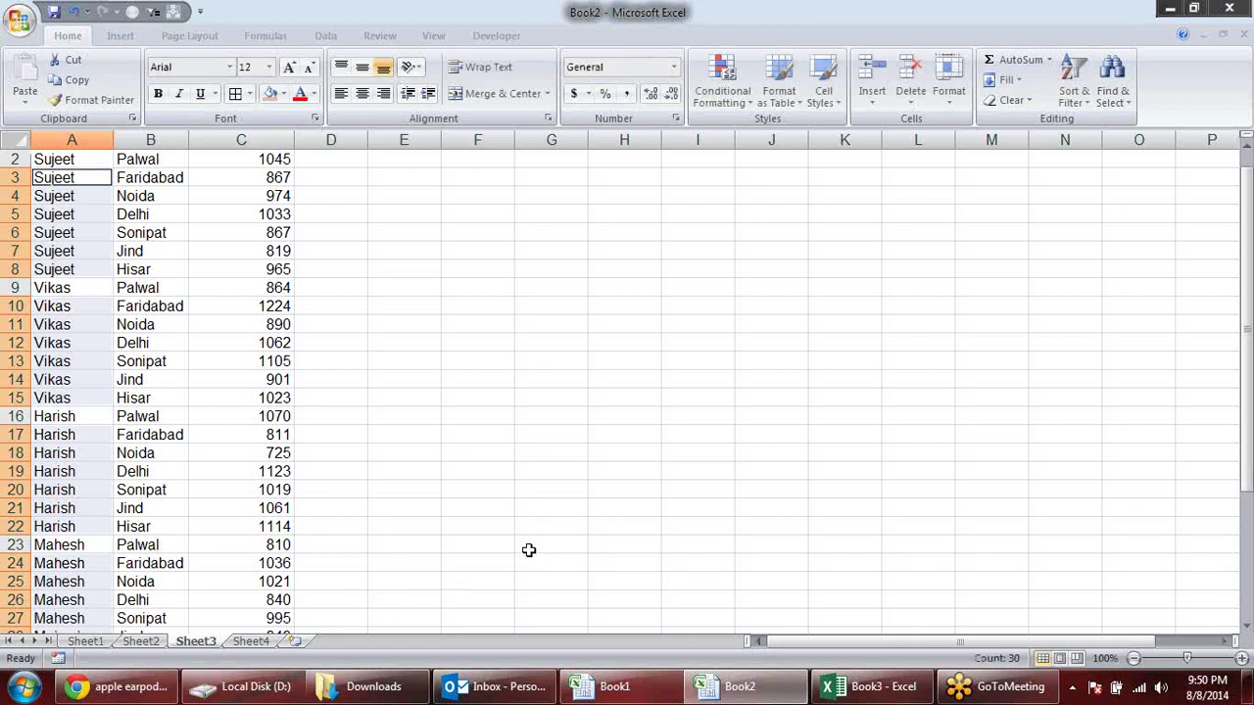
{"action": "scroll", "coordinate": [527, 553], "scroll_direction": "up", "scroll_amount": 1}
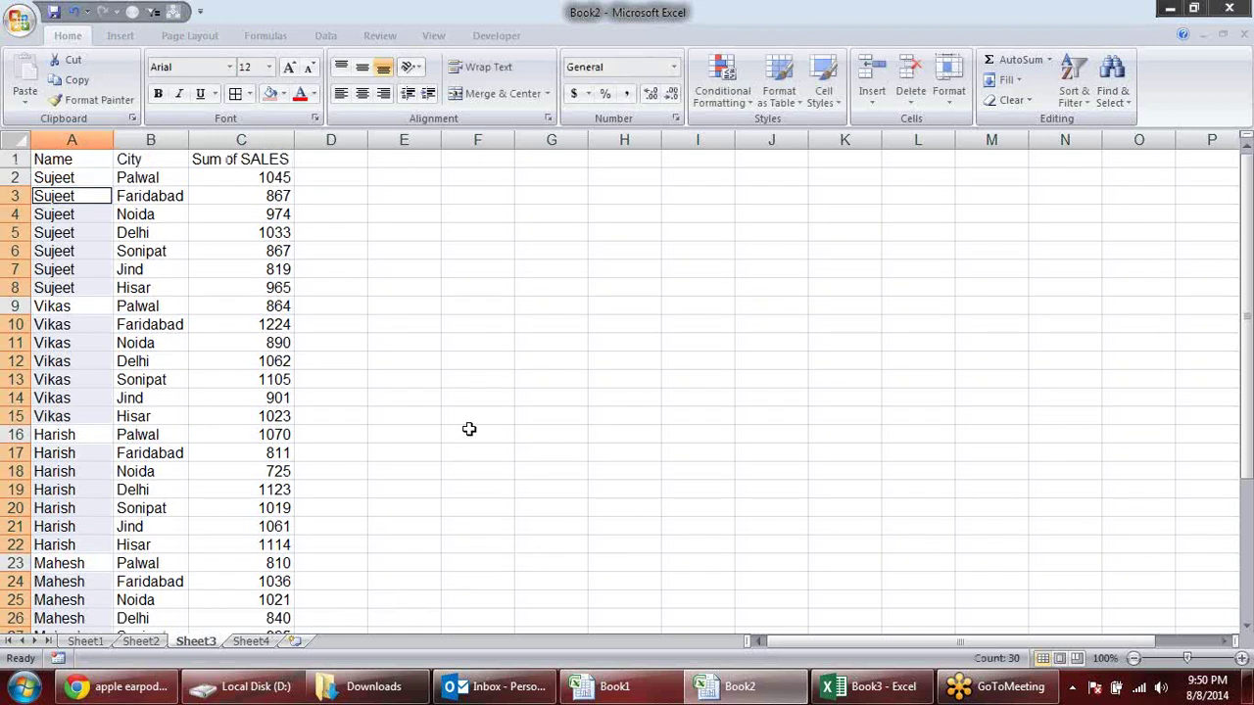
Step: Close Book2 and discard its changes without saving
{"action": "left_click", "coordinate": [388, 325]}
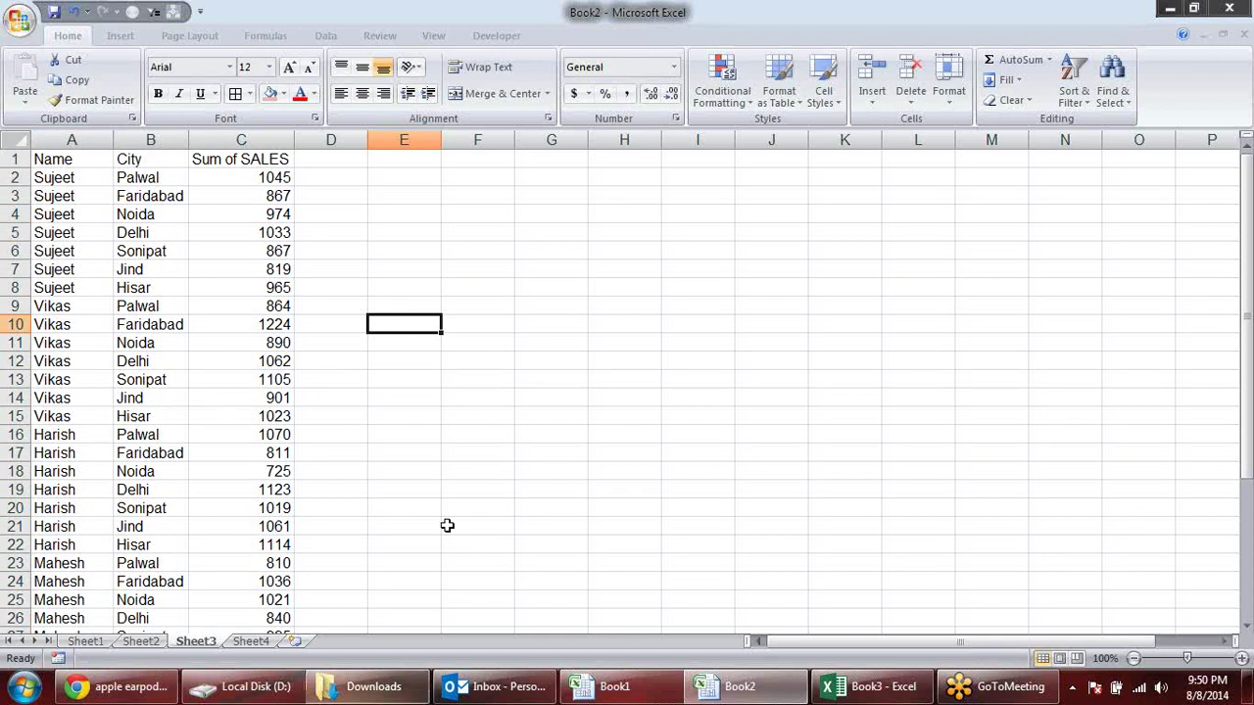
{"action": "scroll", "coordinate": [448, 526], "scroll_direction": "down", "scroll_amount": 8}
{"action": "scroll", "coordinate": [464, 528], "scroll_direction": "down", "scroll_amount": 3}
{"action": "scroll", "coordinate": [465, 528], "scroll_direction": "up", "scroll_amount": 11}
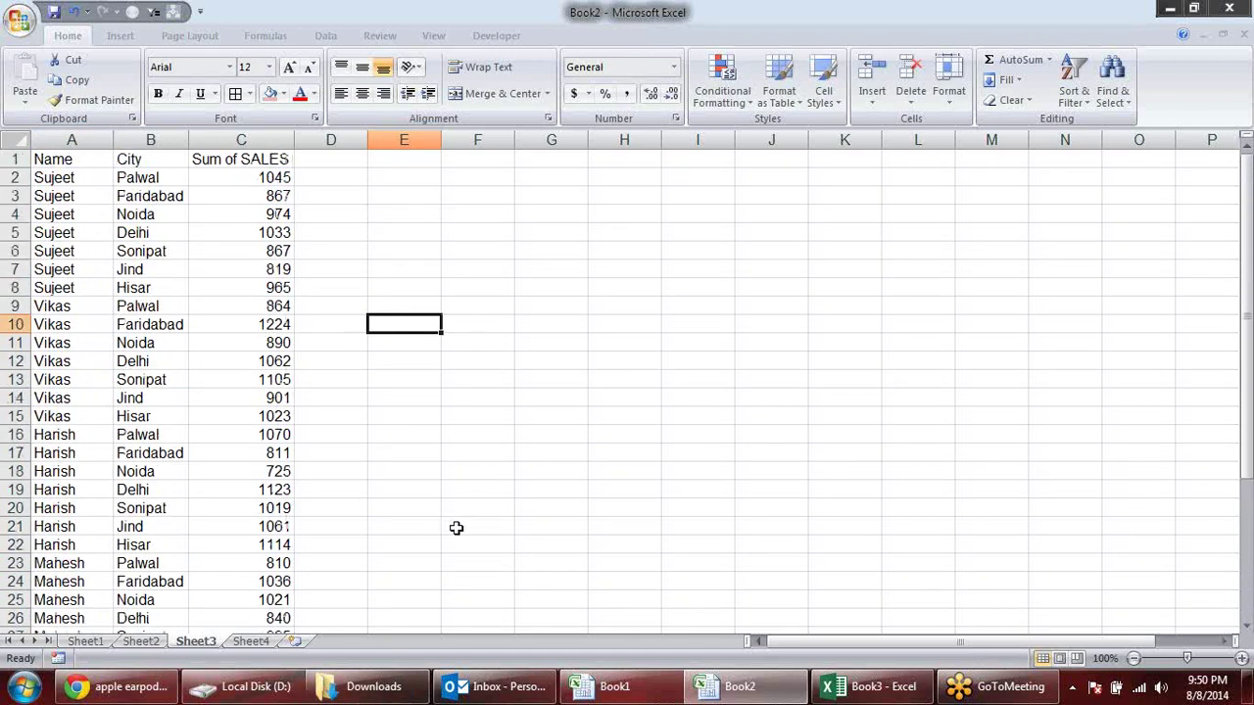
{"action": "left_click", "coordinate": [1237, 8]}
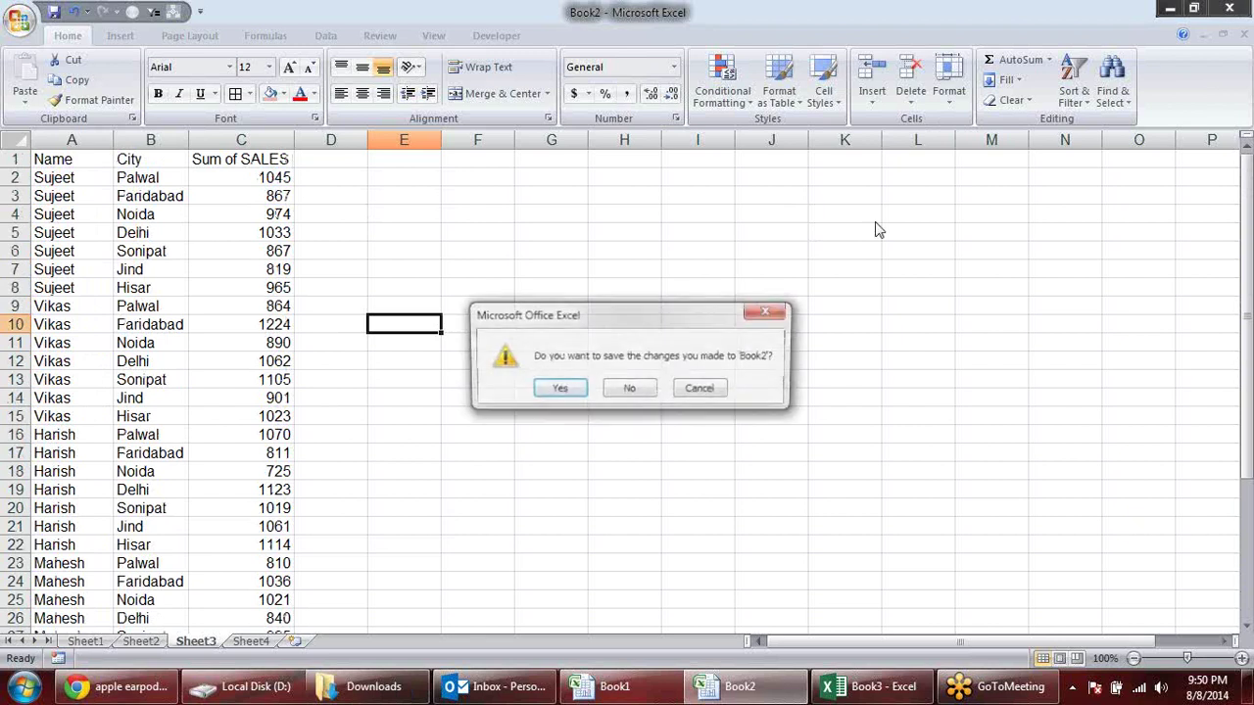
{"action": "left_click", "coordinate": [614, 390]}
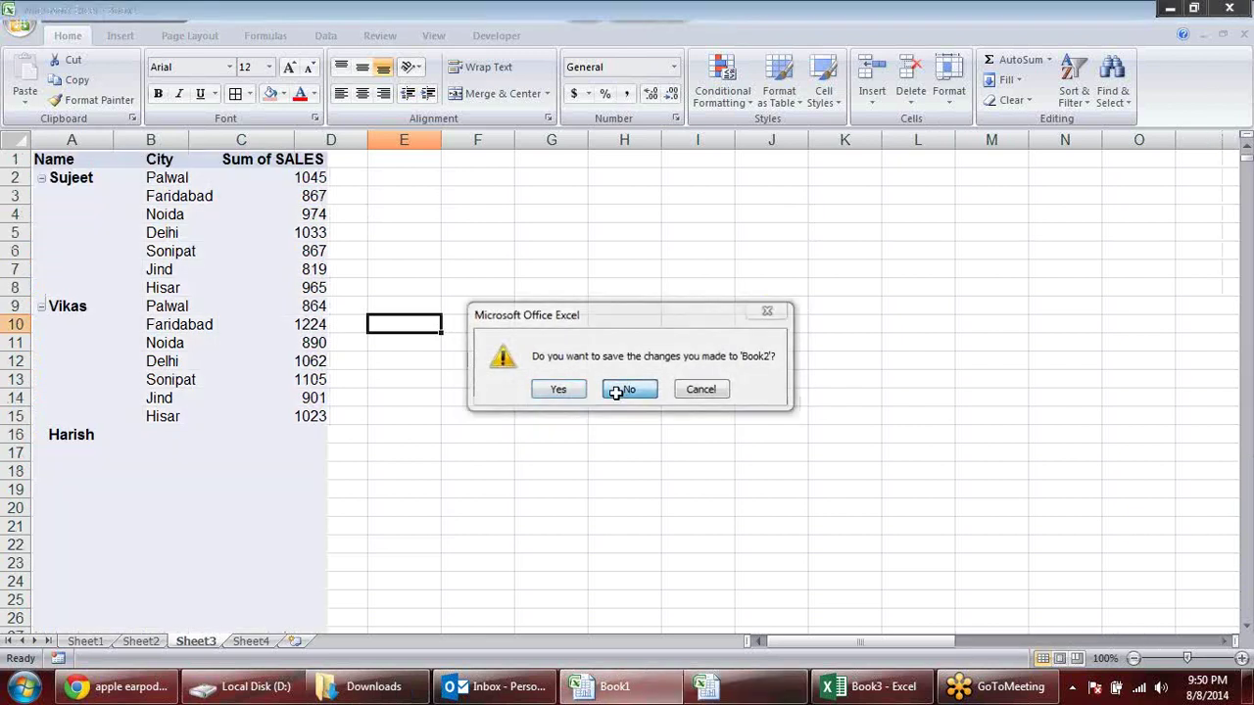
Step: Select several City cells, including B12 and B8, in Book1's Name and City pivot table
{"action": "left_click", "coordinate": [567, 364]}
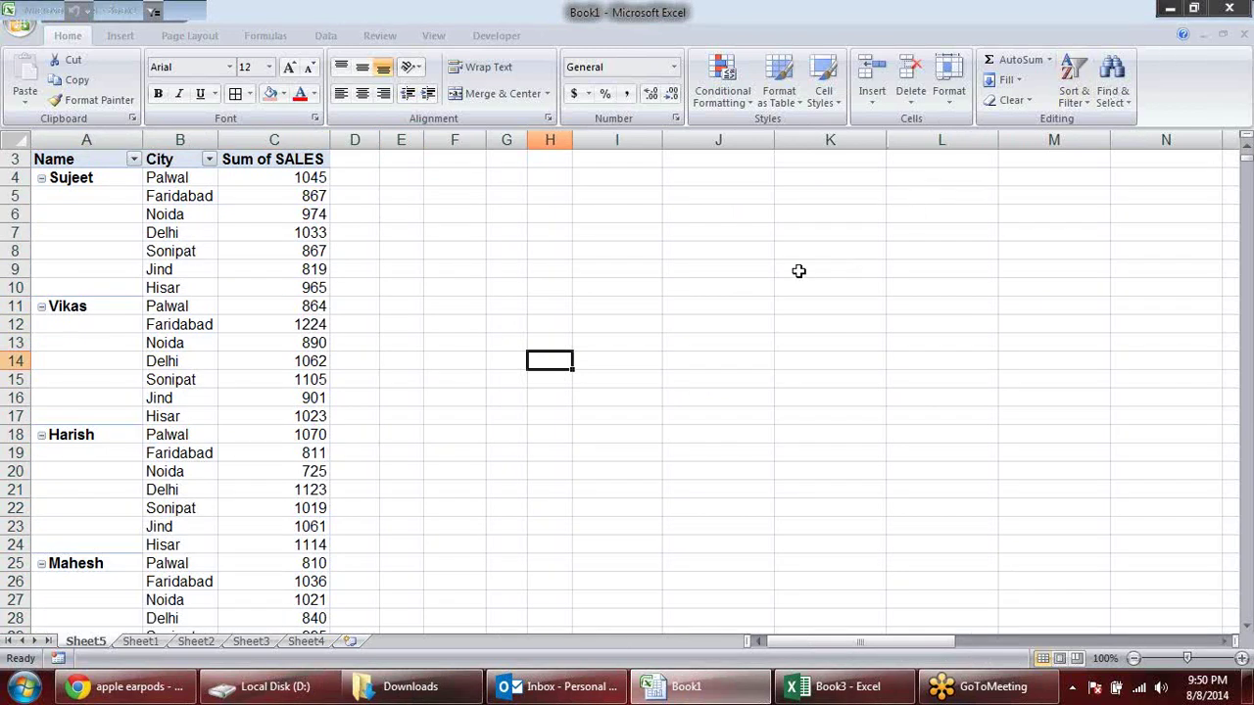
{"action": "left_click", "coordinate": [303, 450]}
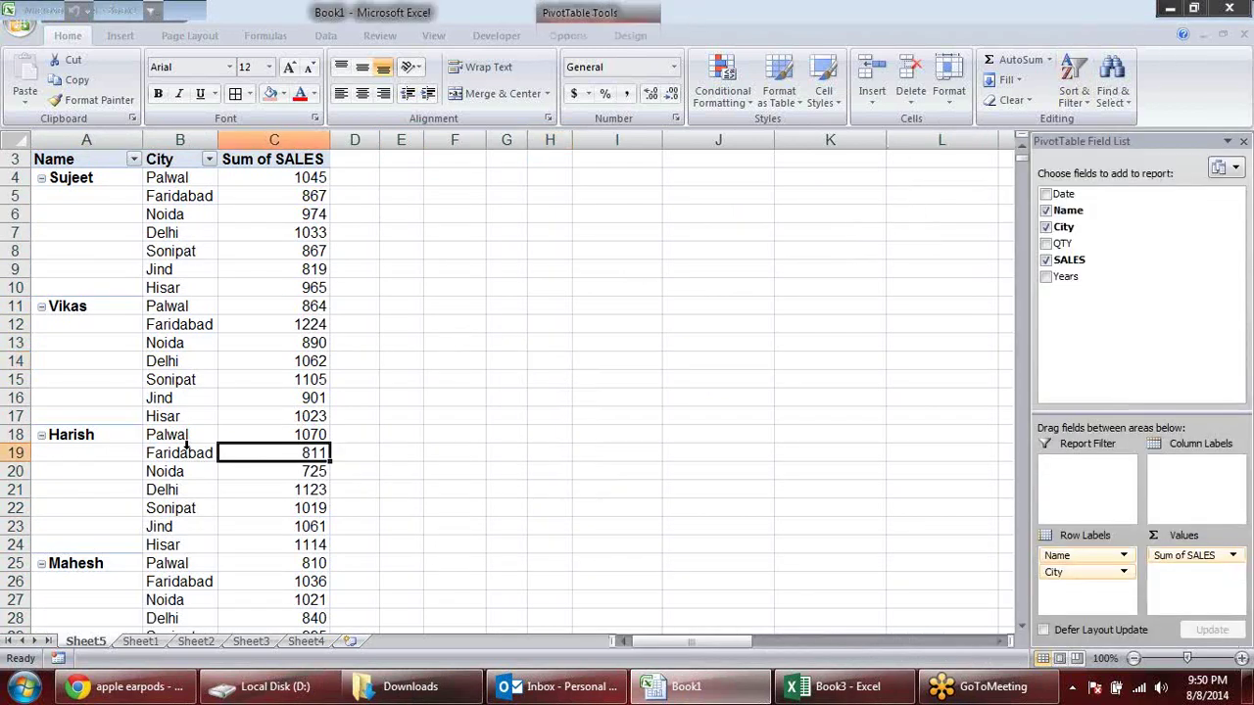
{"action": "left_click", "coordinate": [208, 453]}
{"action": "left_click", "coordinate": [201, 326]}
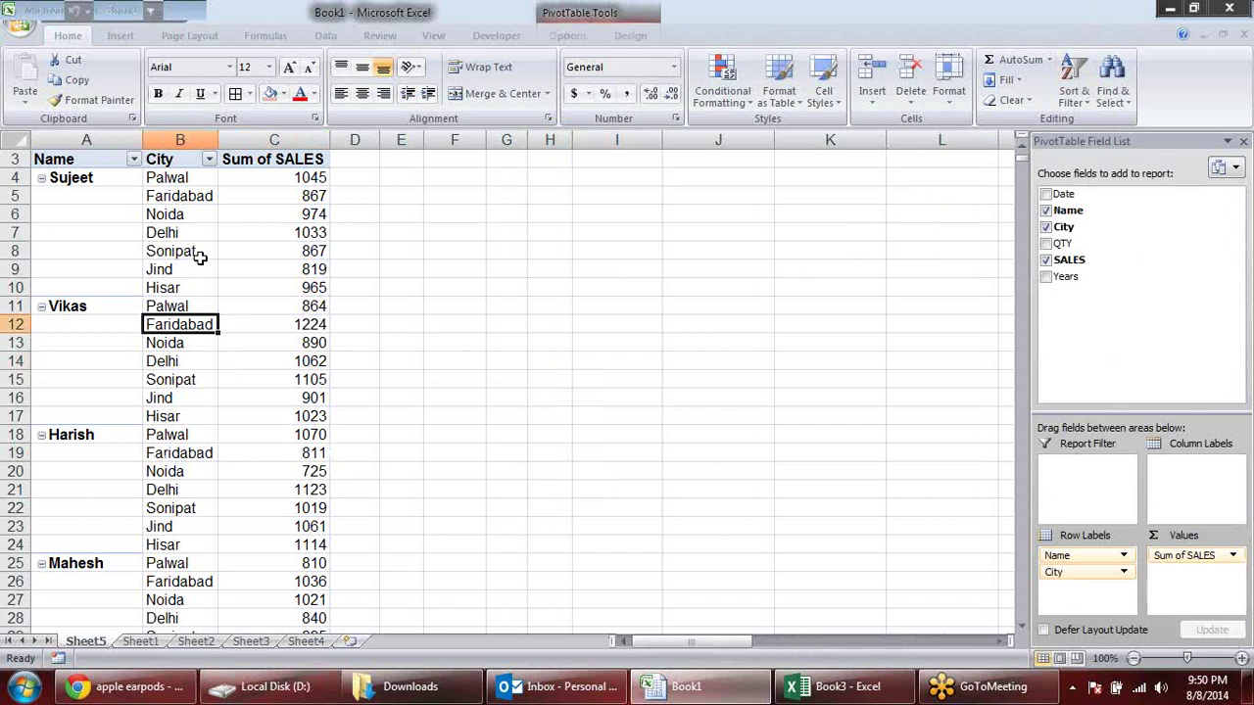
{"action": "left_click", "coordinate": [201, 252]}
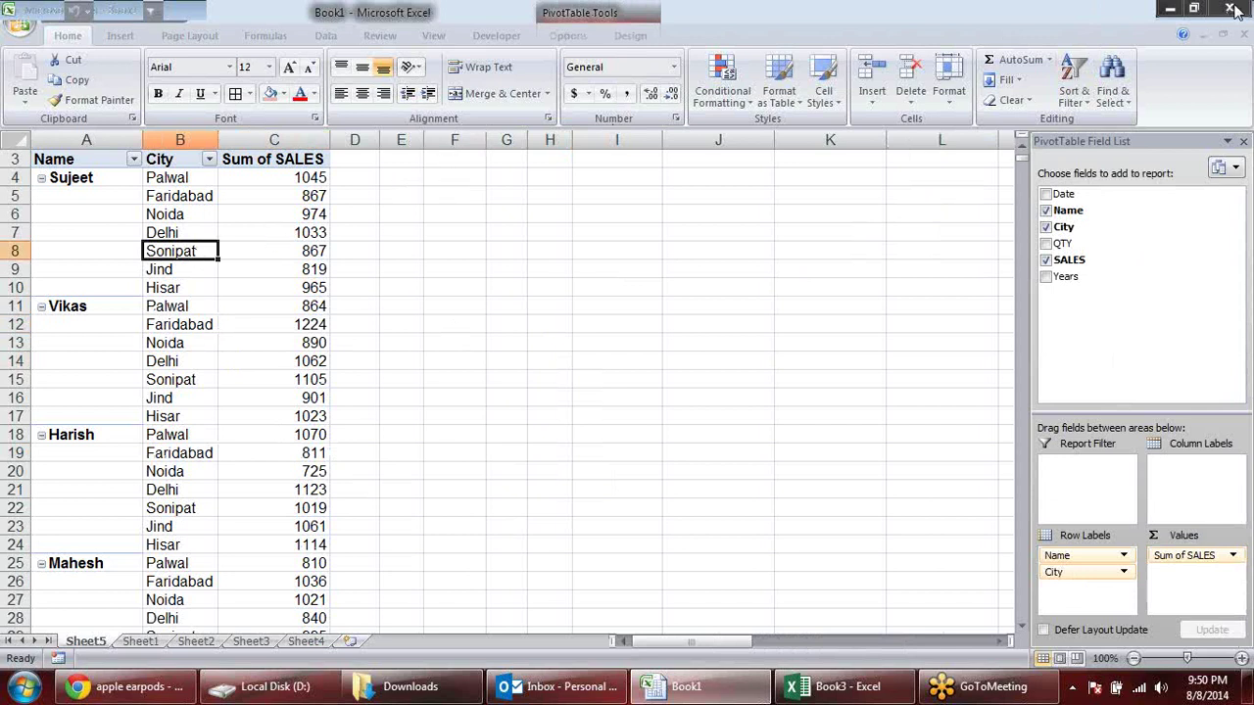